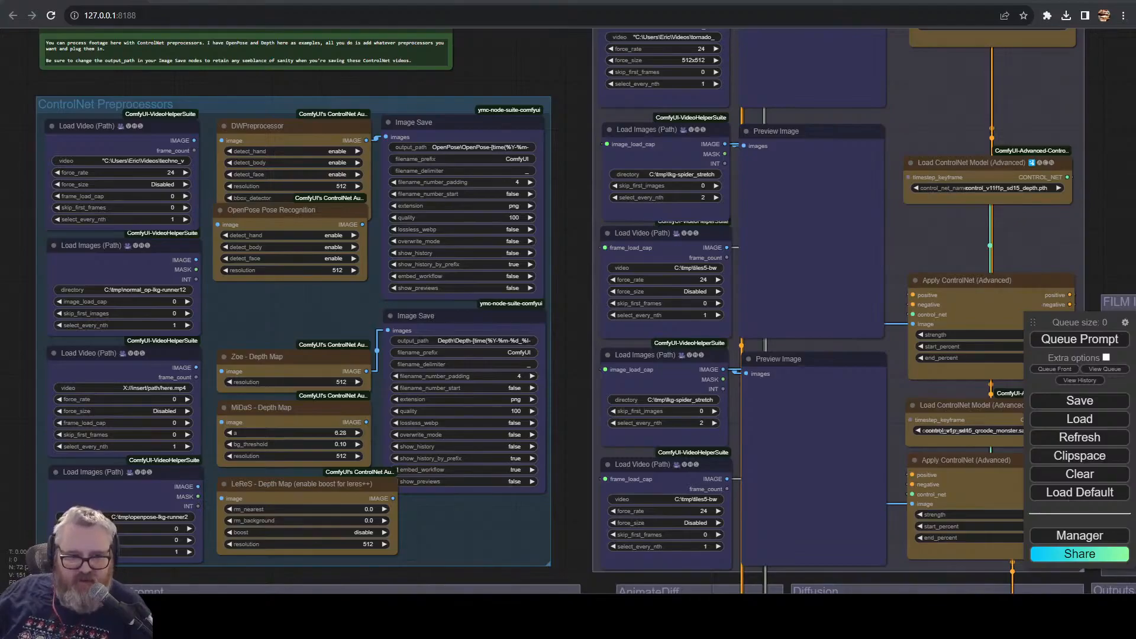
# - Open twitter.com in a new browser tab and open the post announcing the AnimateDiff diff_loss fine-tune
pyautogui.hotkey('ctrl', 't')
pyautogui.write('t')
pyautogui.press('BackSpace')
pyautogui.press('BackSpace')
pyautogui.write('twitter.com')
pyautogui.press('Return')
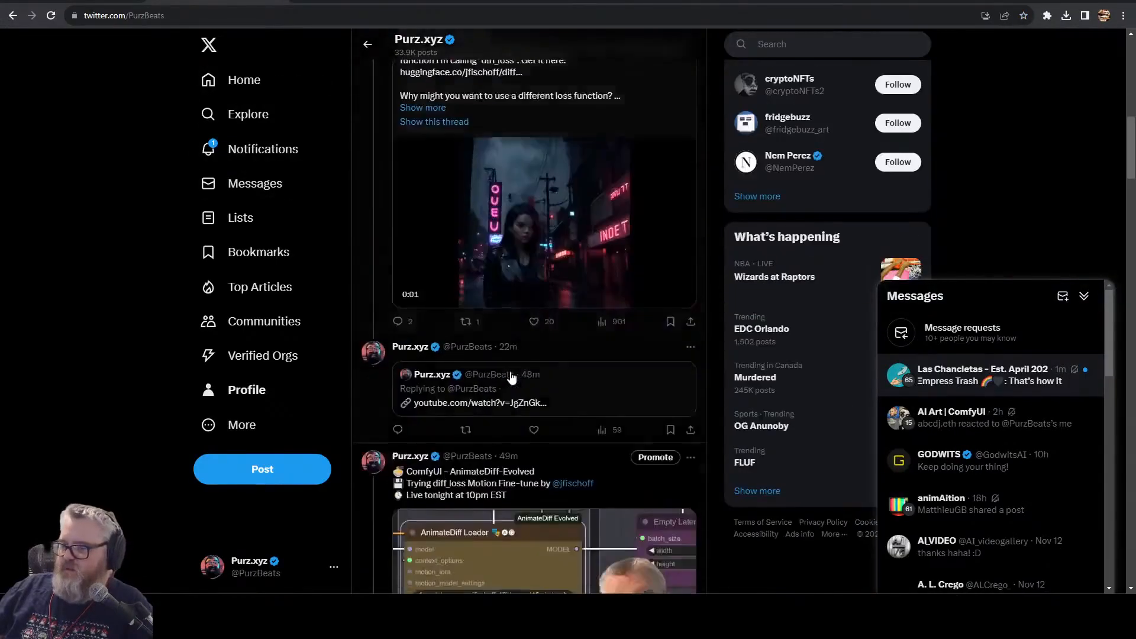
pyautogui.click(520, 393)
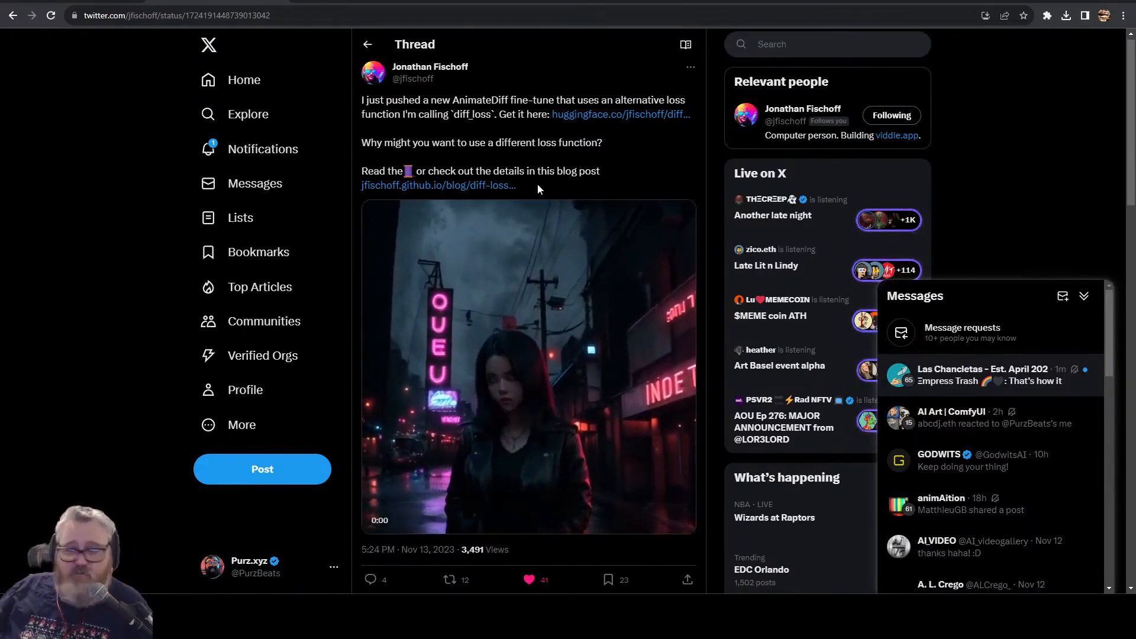
# - Open the linked diff-loss blog post and play the cat comparison videos in its Results section
pyautogui.click(459, 185)
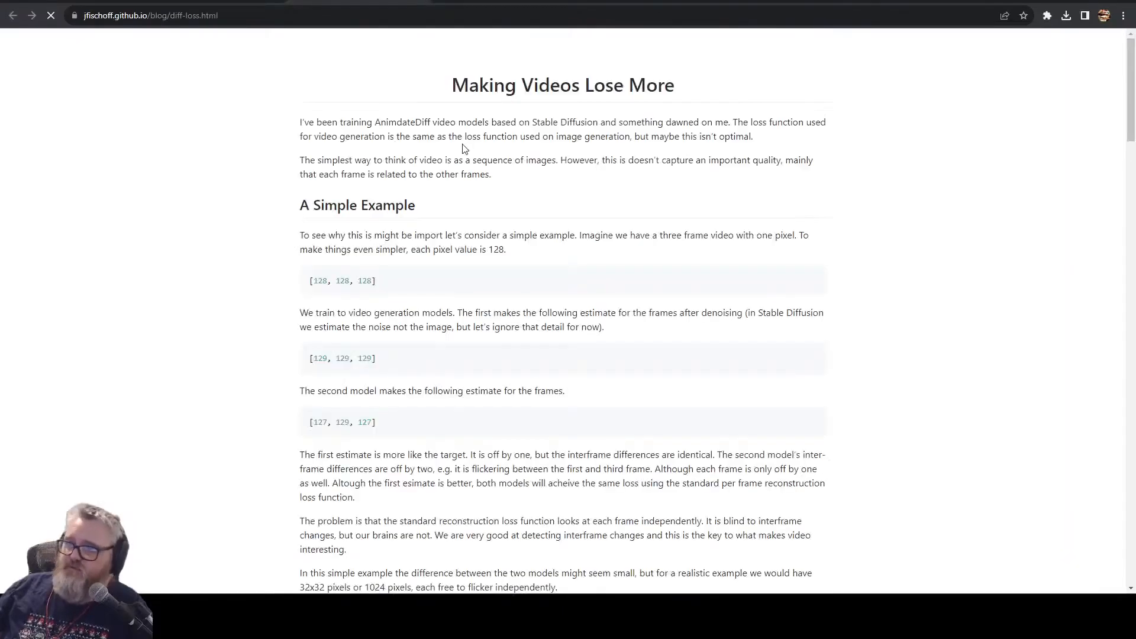
pyautogui.scroll(-9, 394, 306)
pyautogui.scroll(-15, 393, 307)
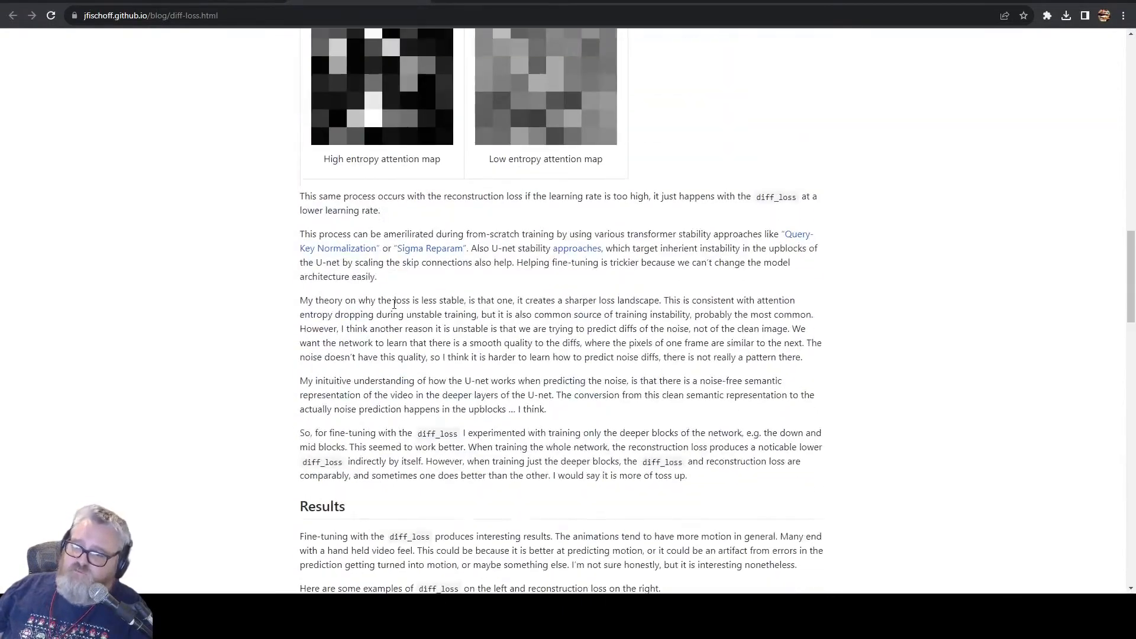
pyautogui.scroll(3, 393, 306)
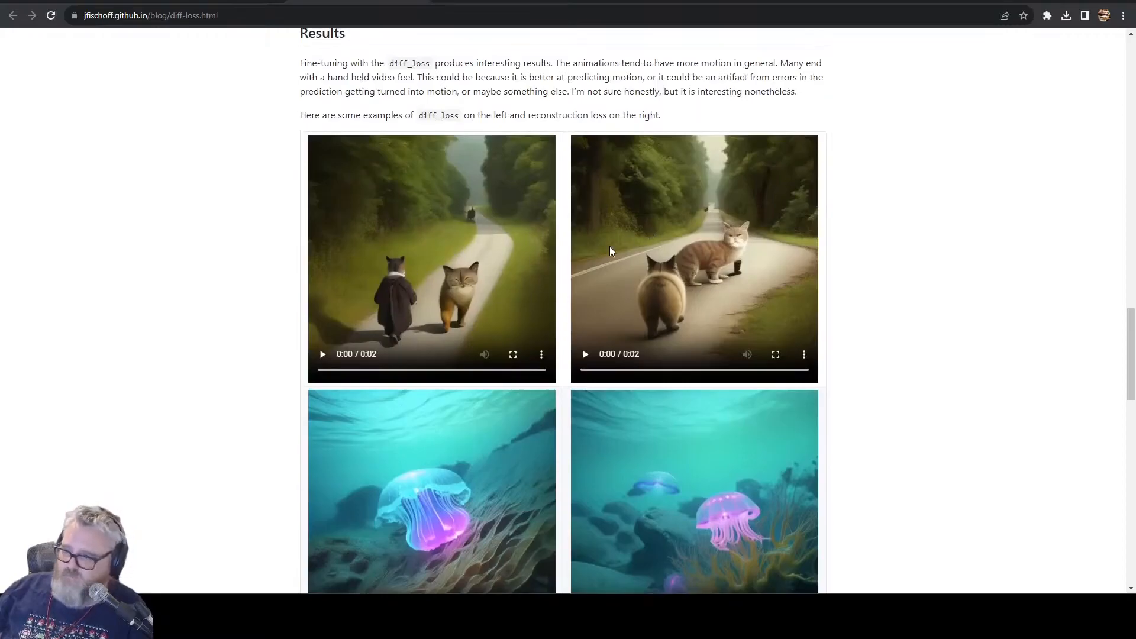
pyautogui.click(364, 354)
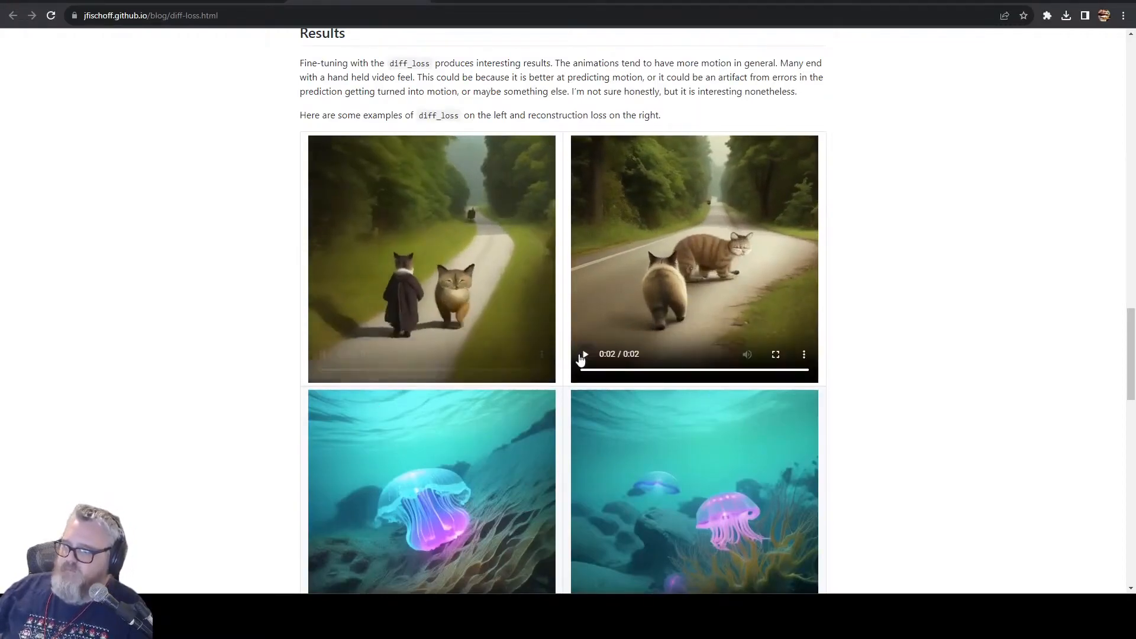
# - Play the jellyfish and lakeside portrait comparison videos in the blog post's results
pyautogui.scroll(-4, 438, 315)
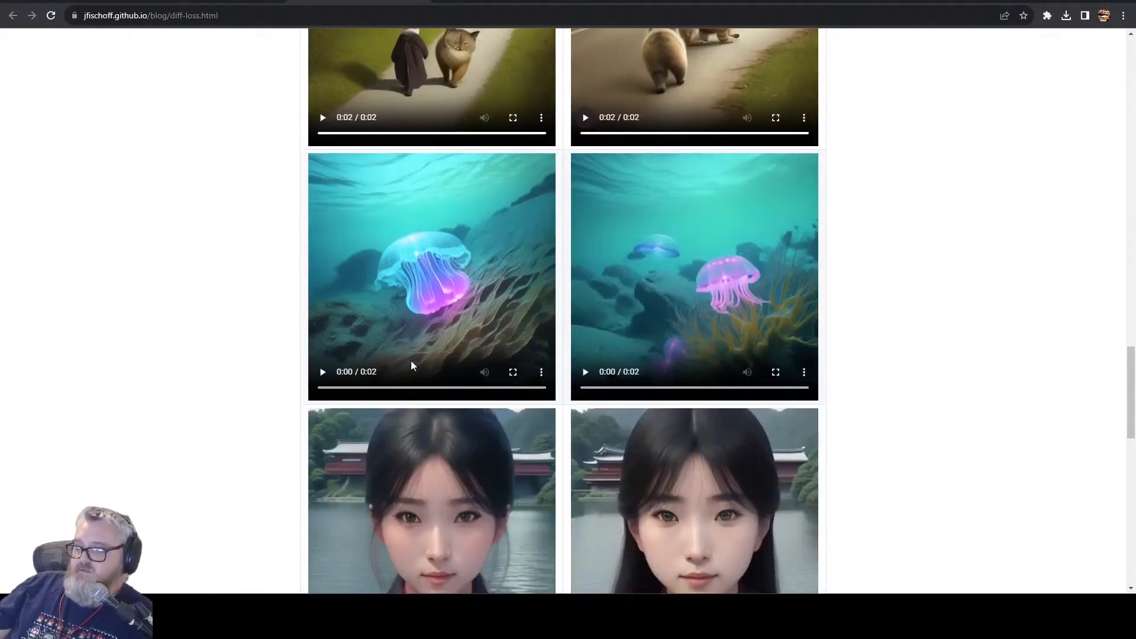
pyautogui.click(585, 372)
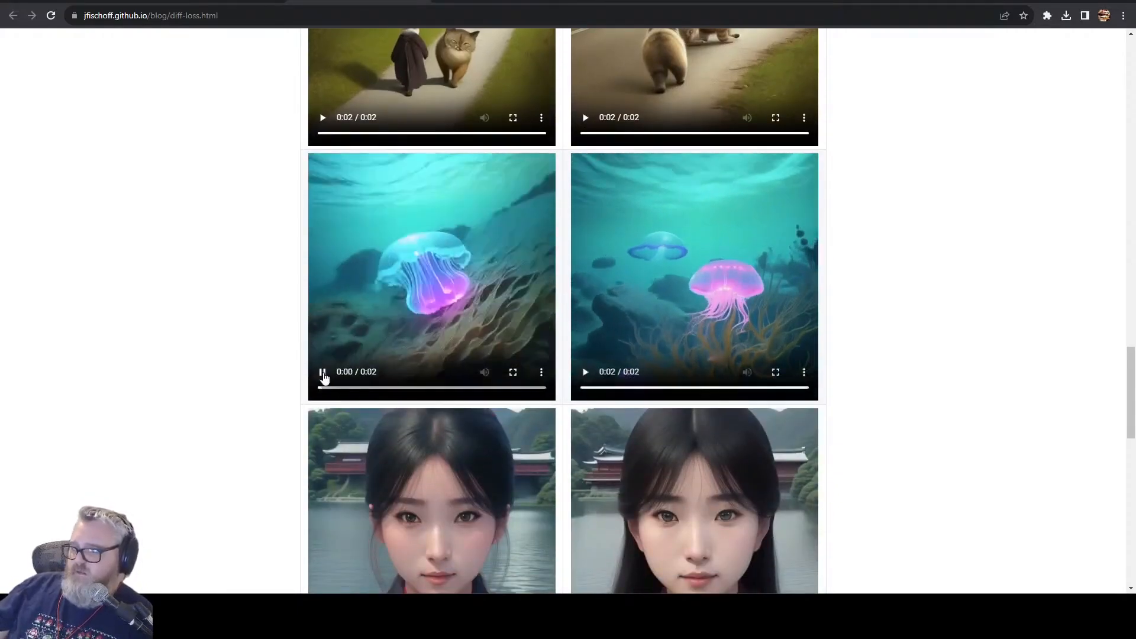
pyautogui.click(583, 372)
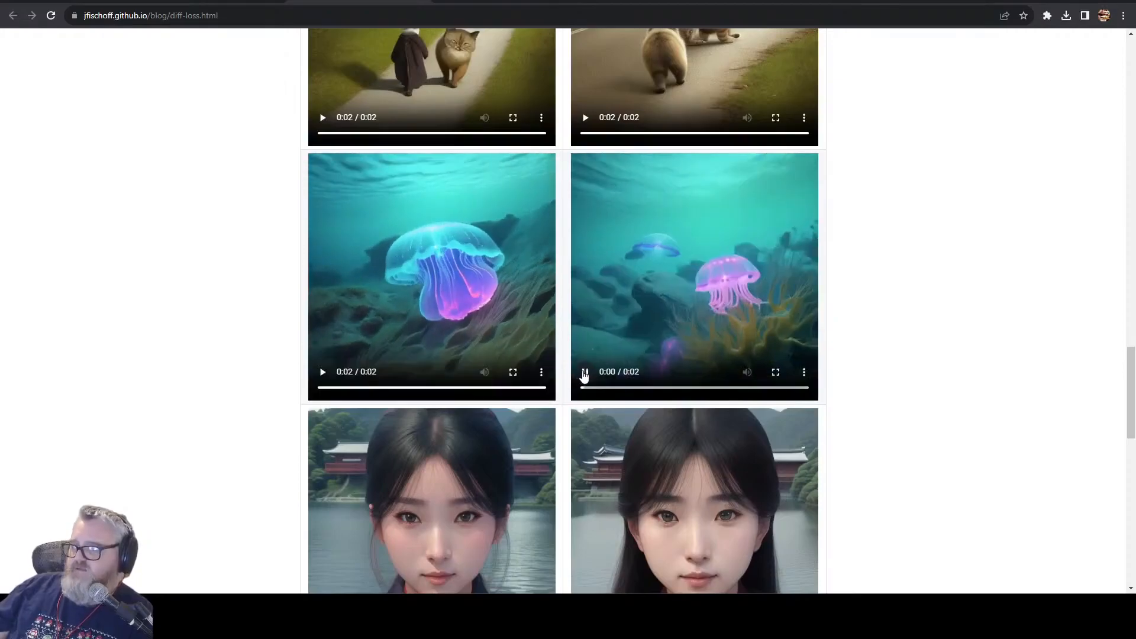
pyautogui.scroll(-5, 584, 375)
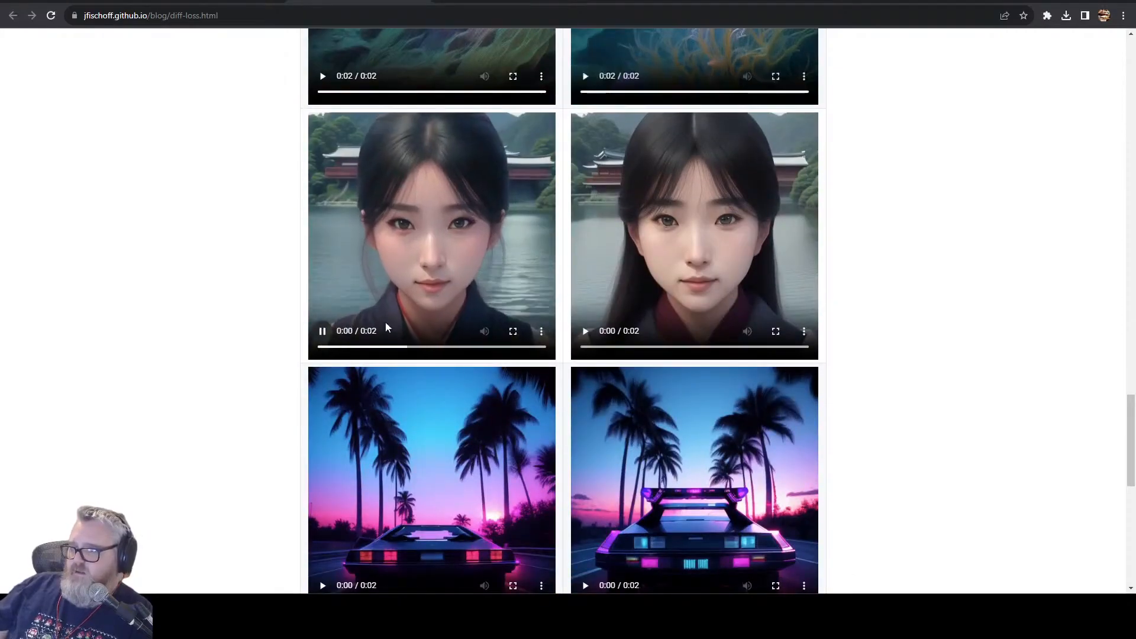
pyautogui.click(323, 331)
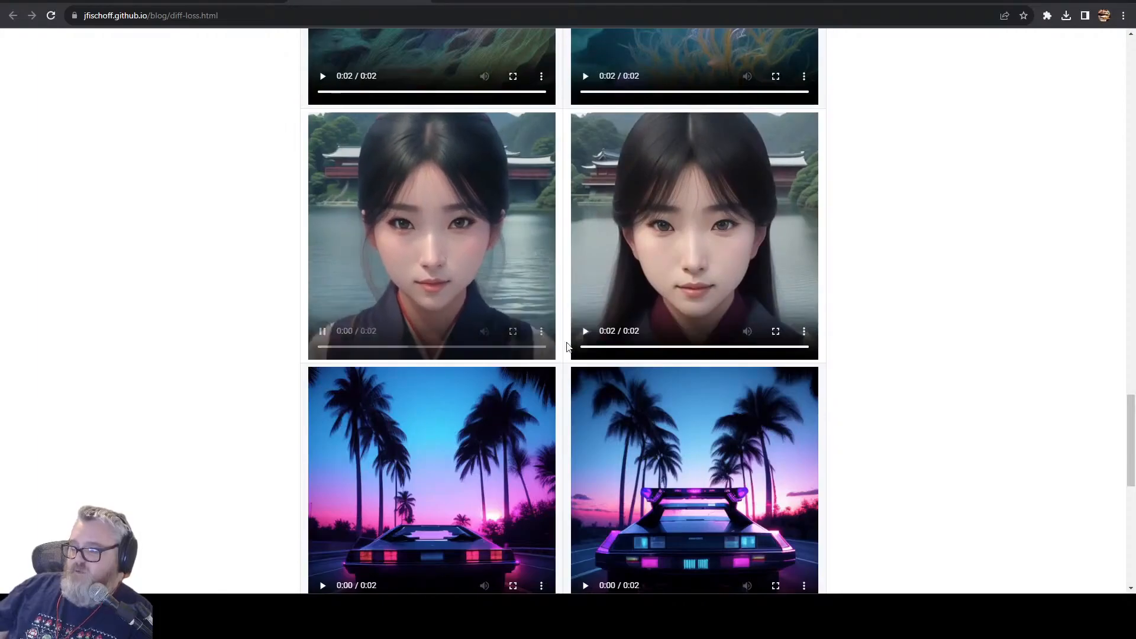
pyautogui.click(585, 332)
# - Play the palm-tree car and office woman comparison videos in the blog post's results
pyautogui.scroll(-5, 395, 353)
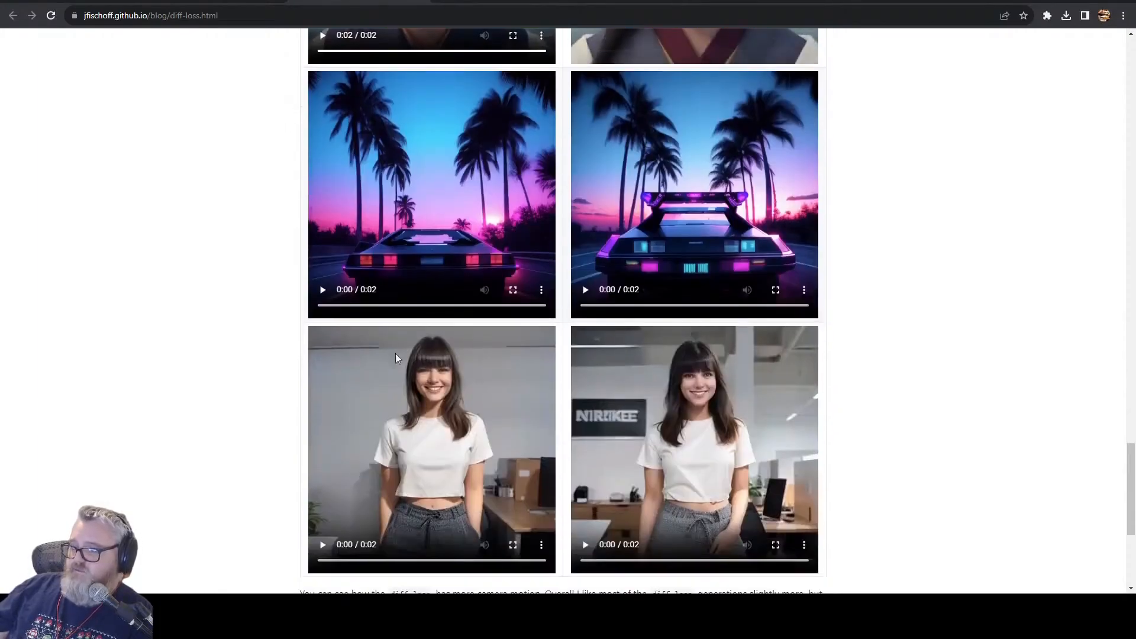
pyautogui.click(316, 294)
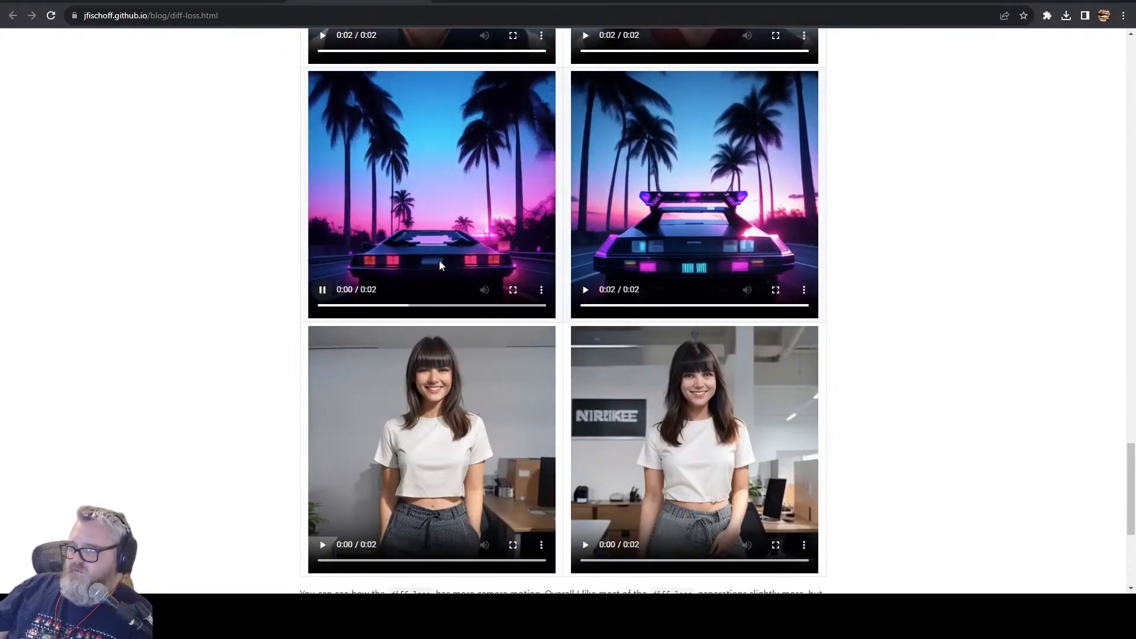
pyautogui.click(585, 290)
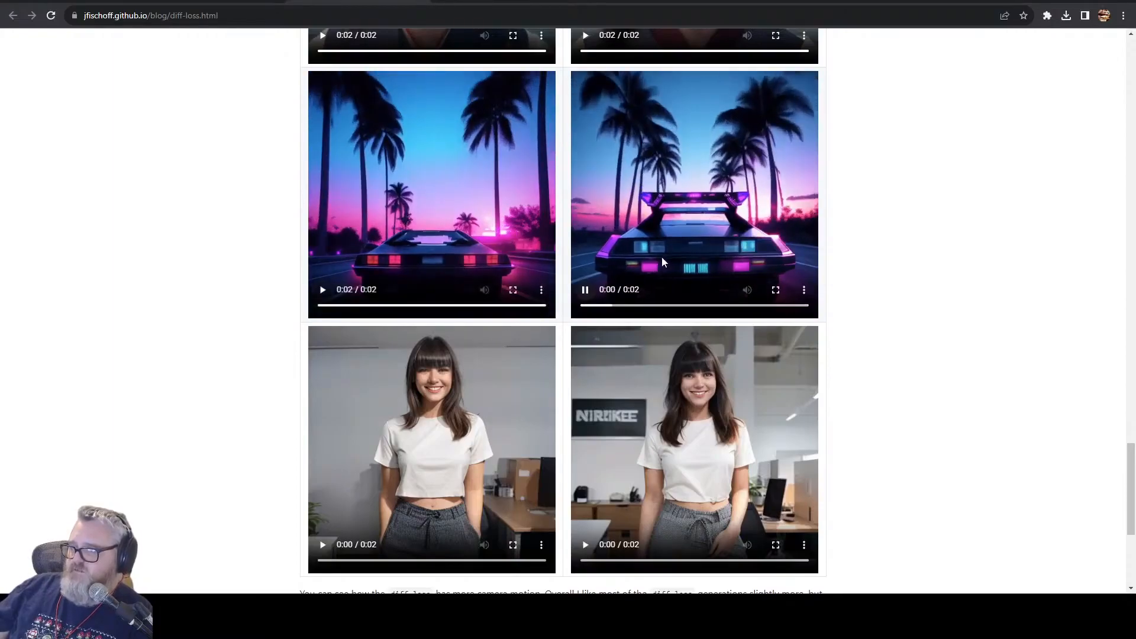
pyautogui.click(429, 393)
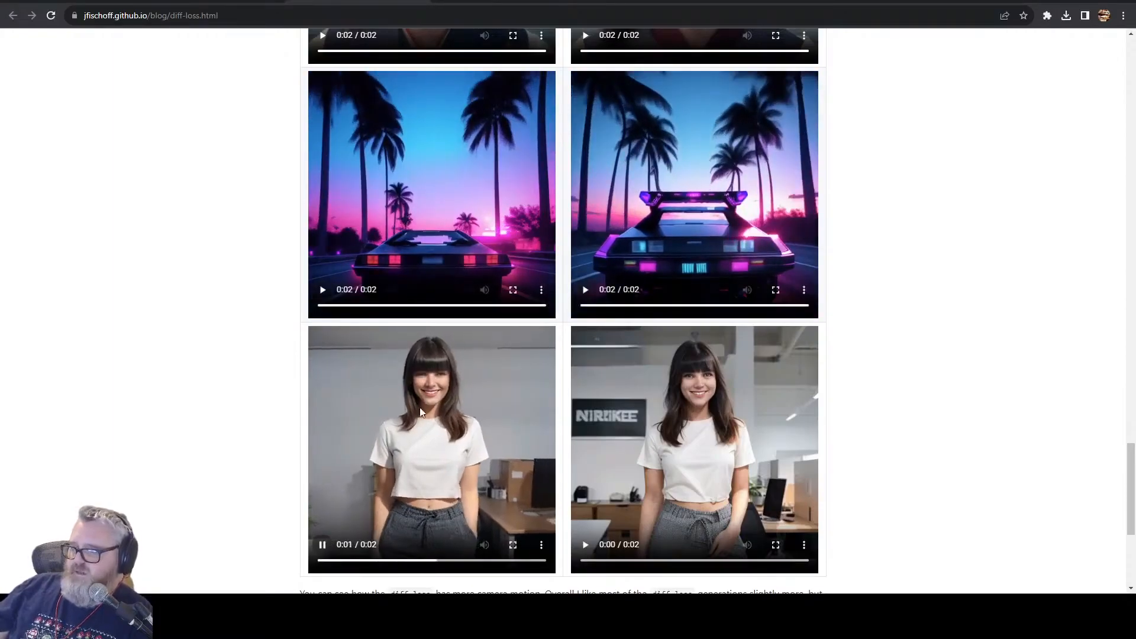
pyautogui.click(585, 544)
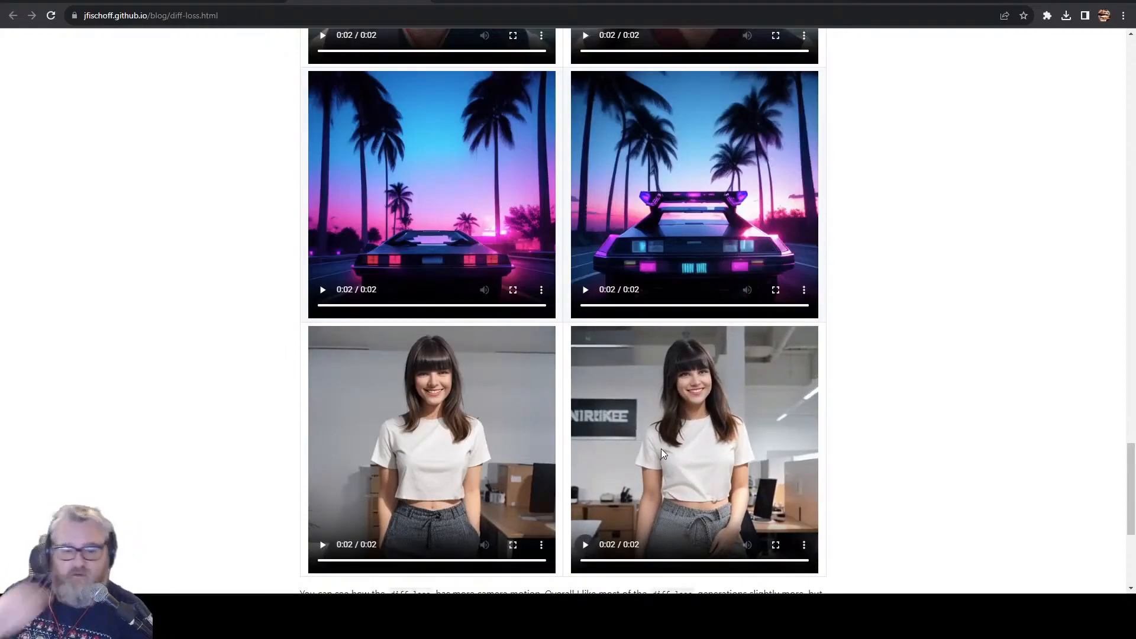
# - Review the diff-loss article from its introduction down to the results explanation
pyautogui.scroll(20, 407, 361)
pyautogui.scroll(15, 432, 391)
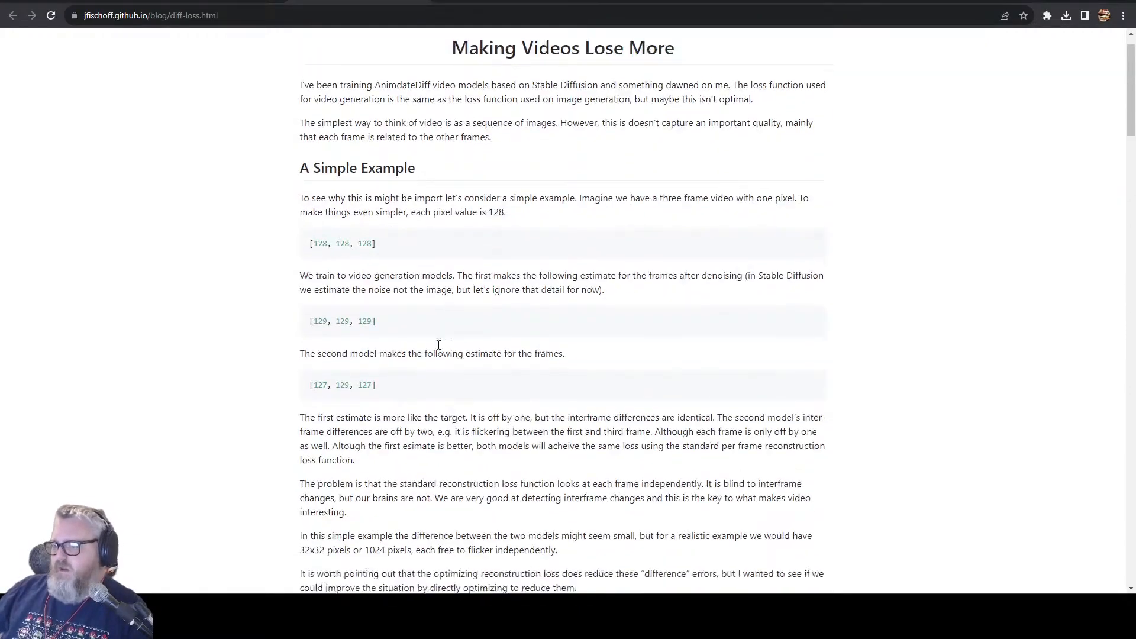
pyautogui.scroll(-20, 438, 348)
pyautogui.scroll(3, 440, 342)
pyautogui.scroll(-15, 485, 382)
pyautogui.scroll(-1, 485, 382)
pyautogui.scroll(20, 629, 419)
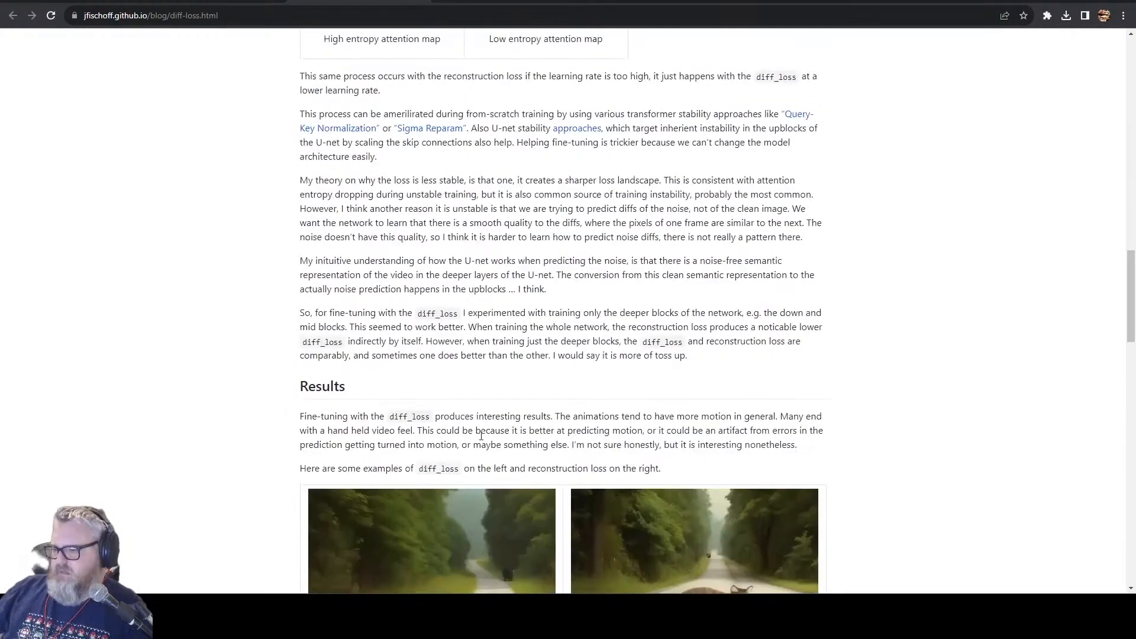
# - Close the blog post and open the fine-tune's Hugging Face model page linked in the thread
pyautogui.scroll(11, 341, 315)
pyautogui.hotkey('ctrl', 'w')
pyautogui.click(616, 111)
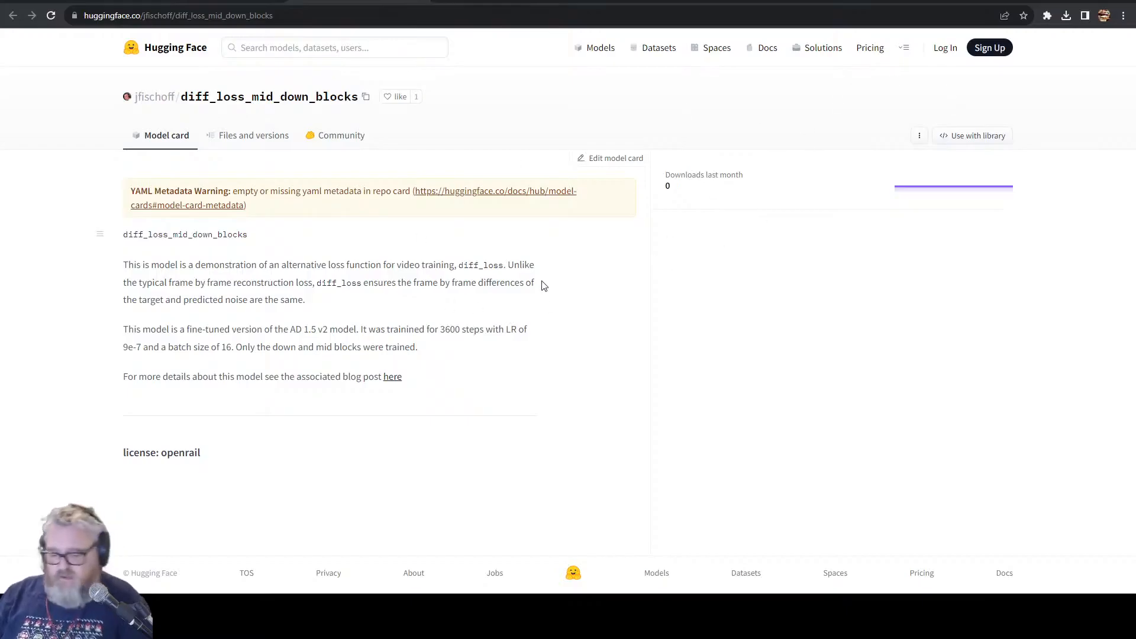
# - Open the folder C:\AI\animatediff\models in File Explorer and select jfischoff-diff_loss-sd15.ckpt
pyautogui.press('super+r')
pyautogui.write('C:\\')
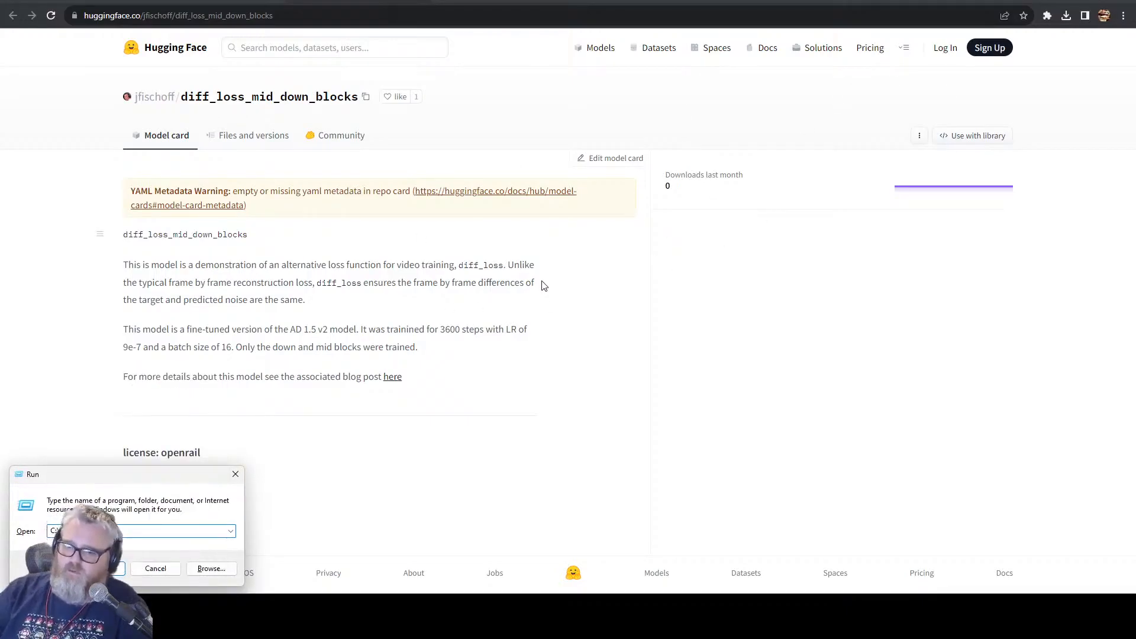
pyautogui.press('Return')
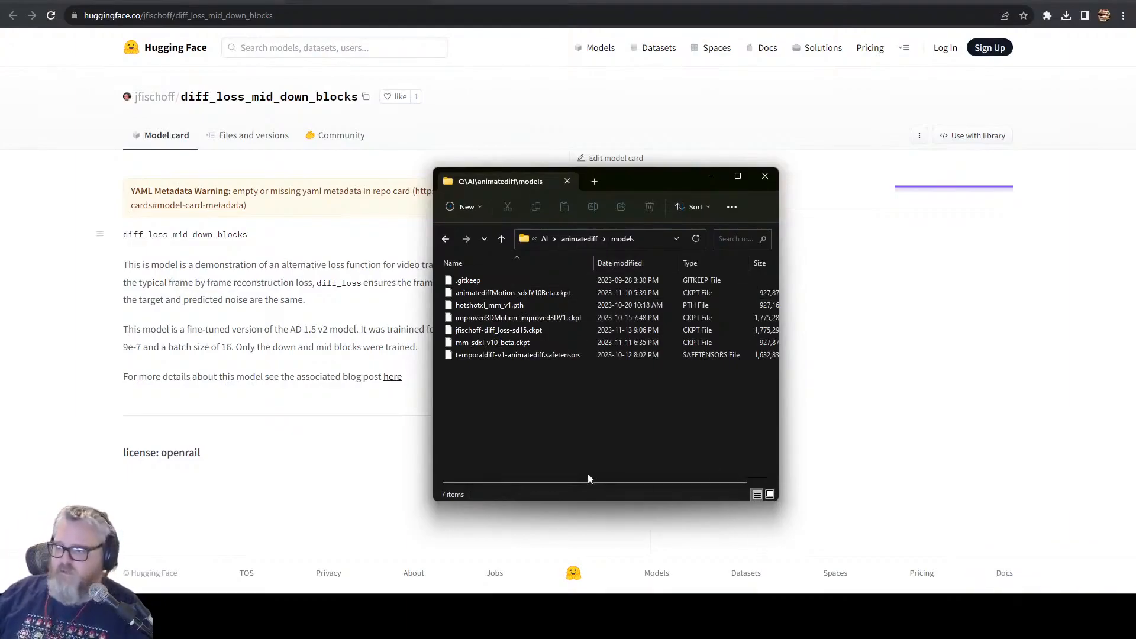
pyautogui.click(561, 332)
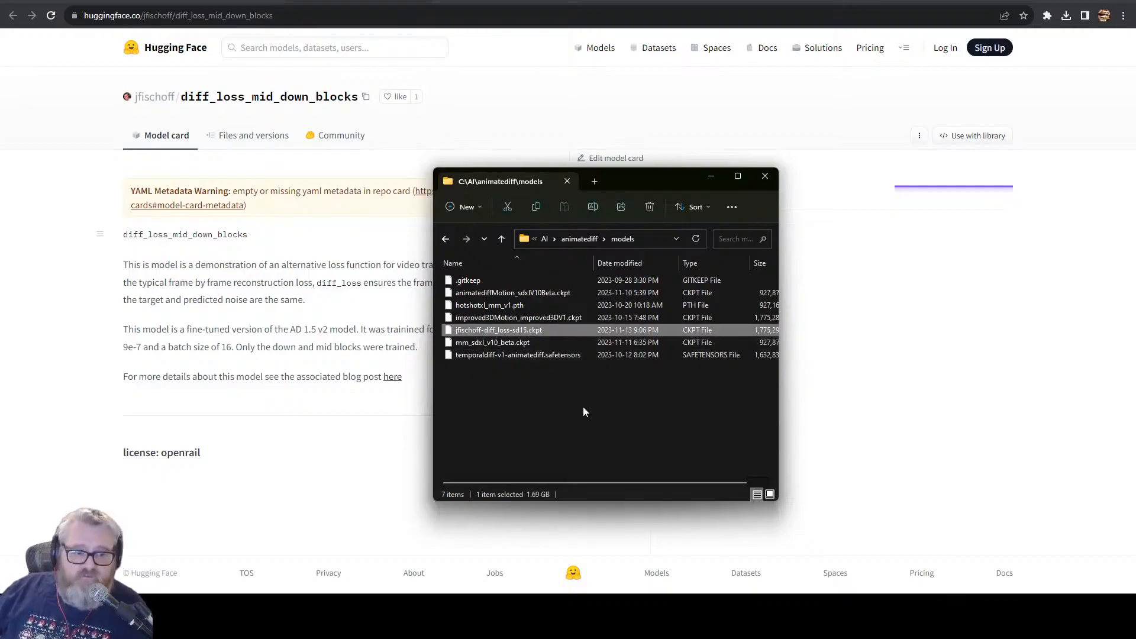
# - Close the Hugging Face, Twitter and blog post tabs to return to the ComfyUI workflow
pyautogui.click(333, 333)
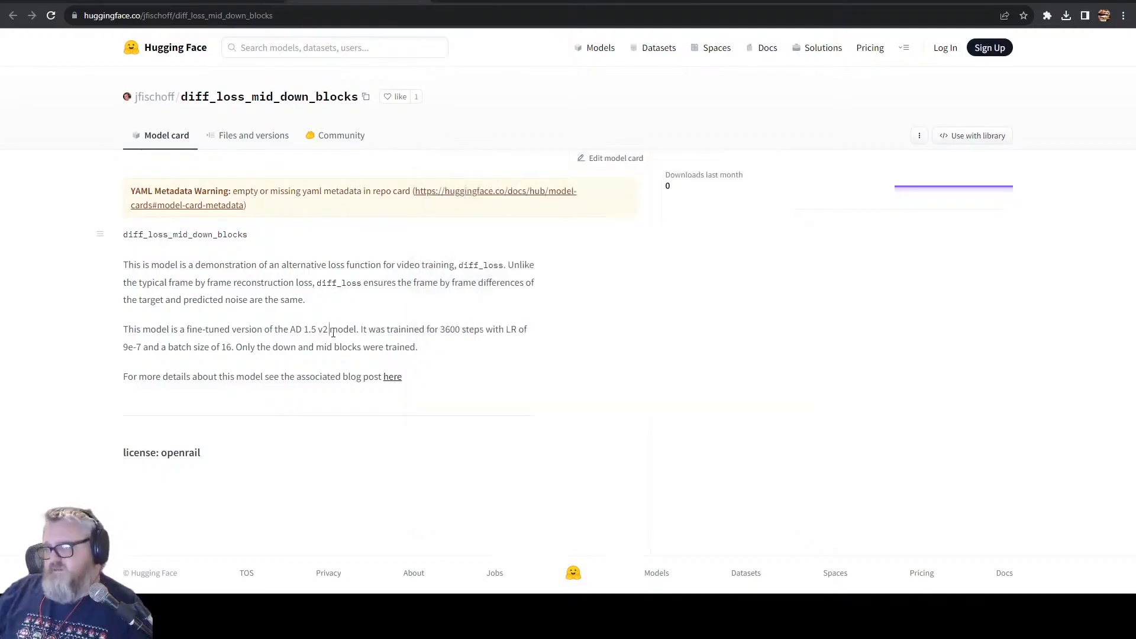
pyautogui.hotkey('ctrl', 'w')
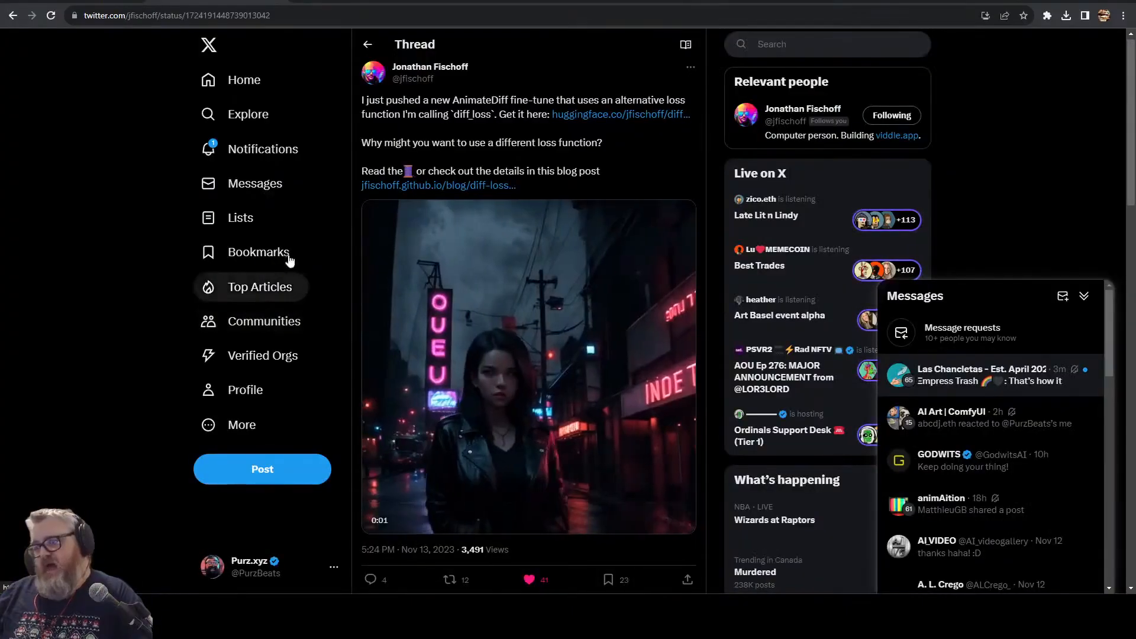
pyautogui.click(220, 150)
pyautogui.hotkey('ctrl', 'w')
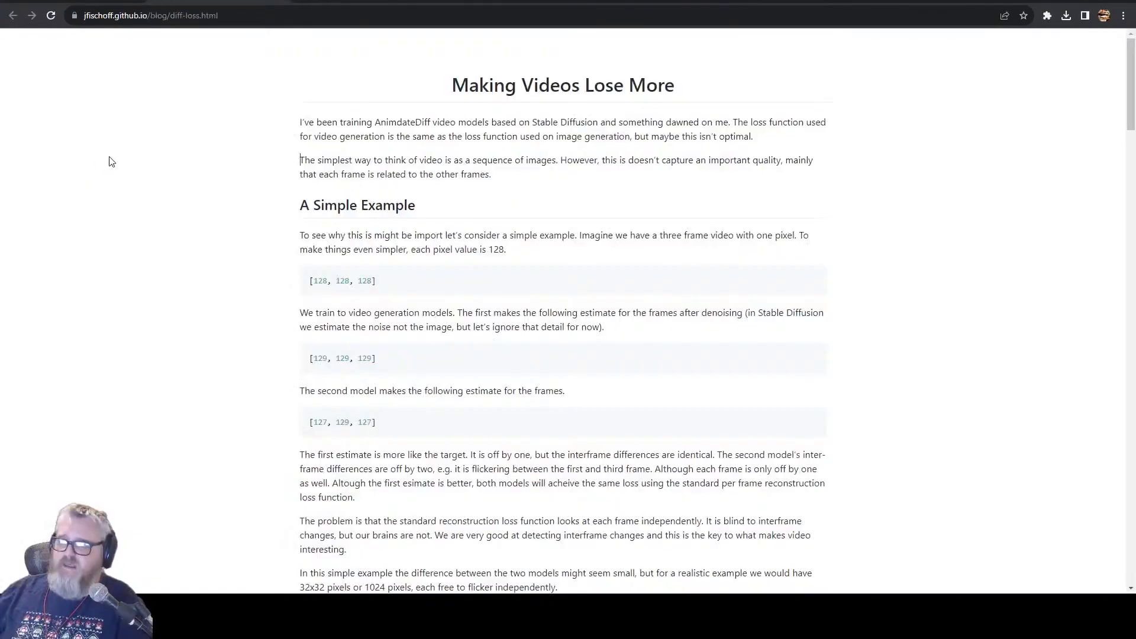
pyautogui.hotkey('ctrl', 'w')
# - Set the Load Checkpoint node's model to deliberate_v3.safetensors
pyautogui.scroll(-6, 435, 427)
pyautogui.scroll(10, 473, 445)
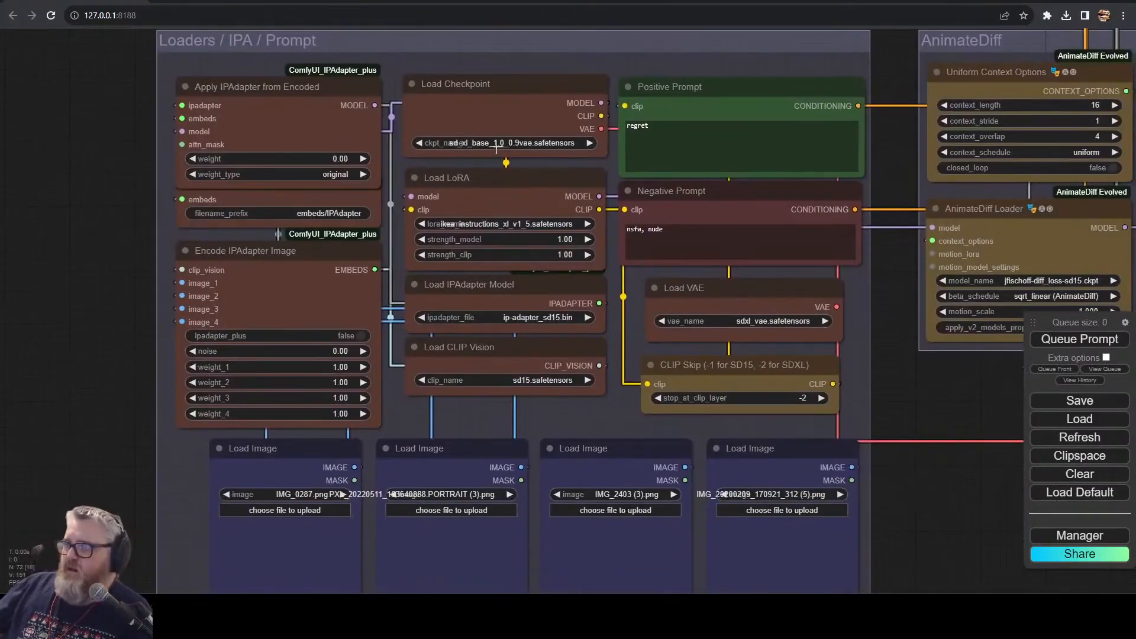
pyautogui.click(496, 148)
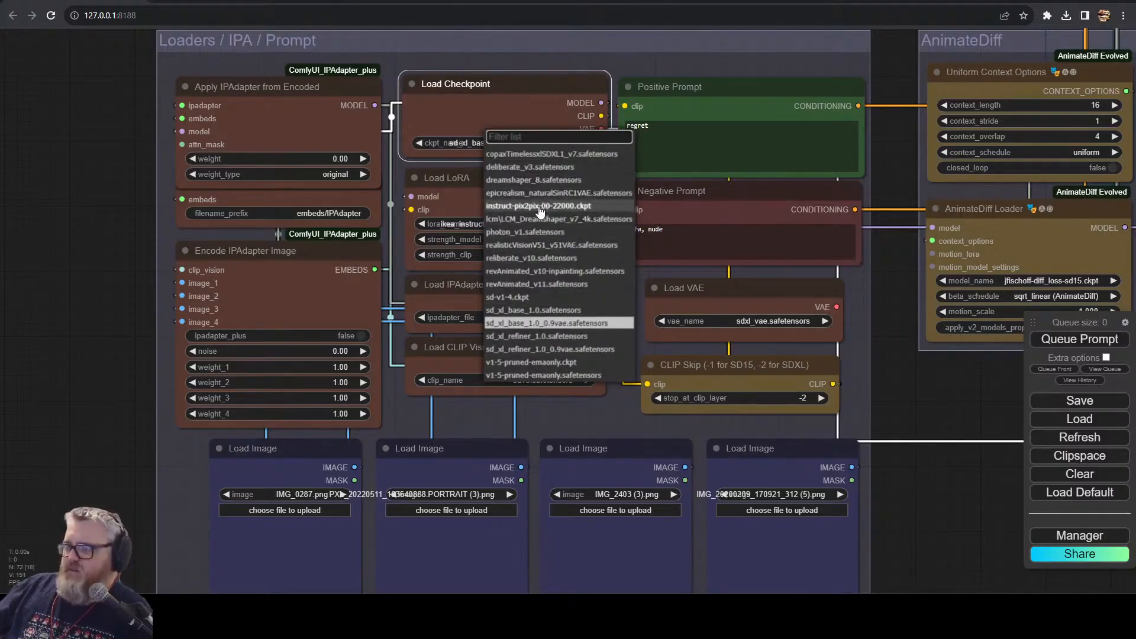
pyautogui.click(533, 166)
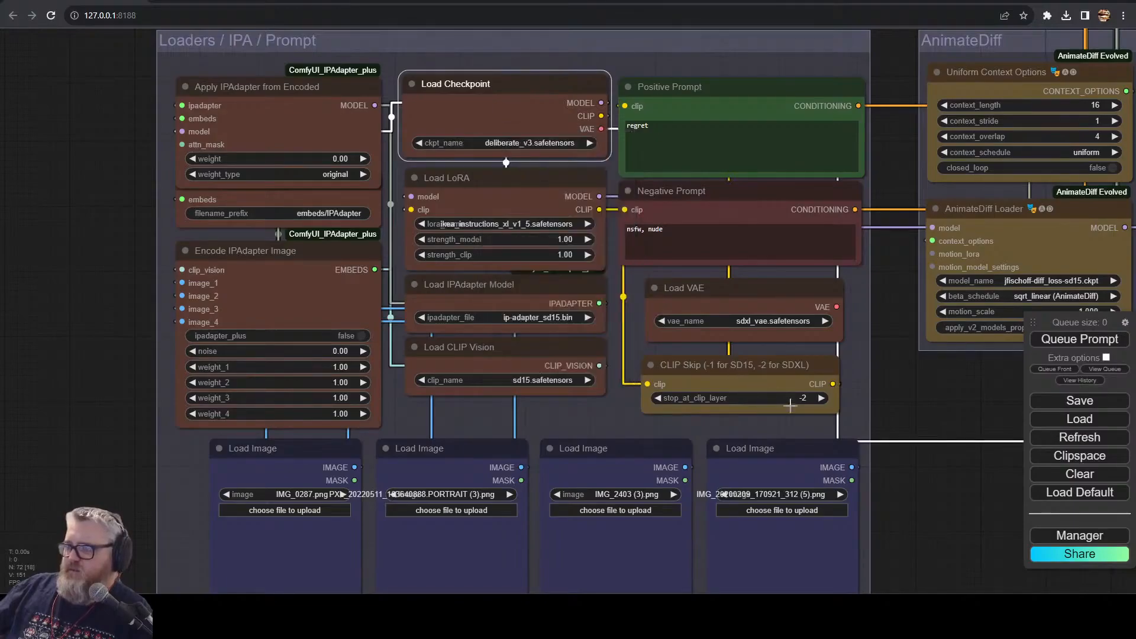
# - In the Load LoRA node, choose 80s_comp.safetensors and set both the model strength and clip strength to 0
pyautogui.click(533, 224)
pyautogui.click(535, 153)
pyautogui.click(546, 239)
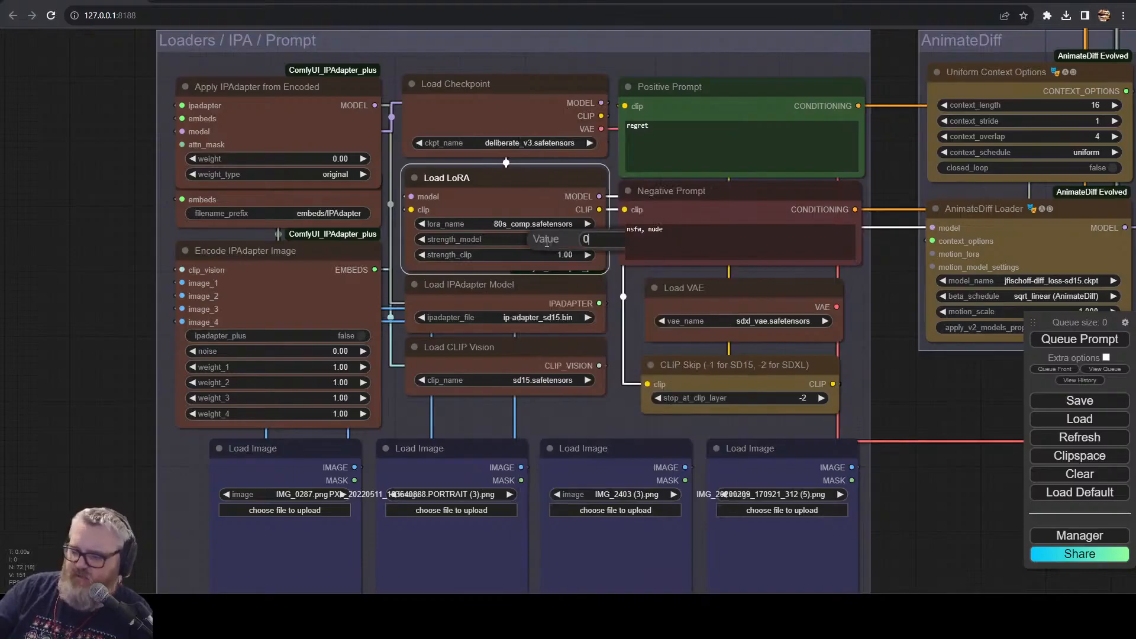
pyautogui.write('0')
pyautogui.press('Return')
pyautogui.click(557, 256)
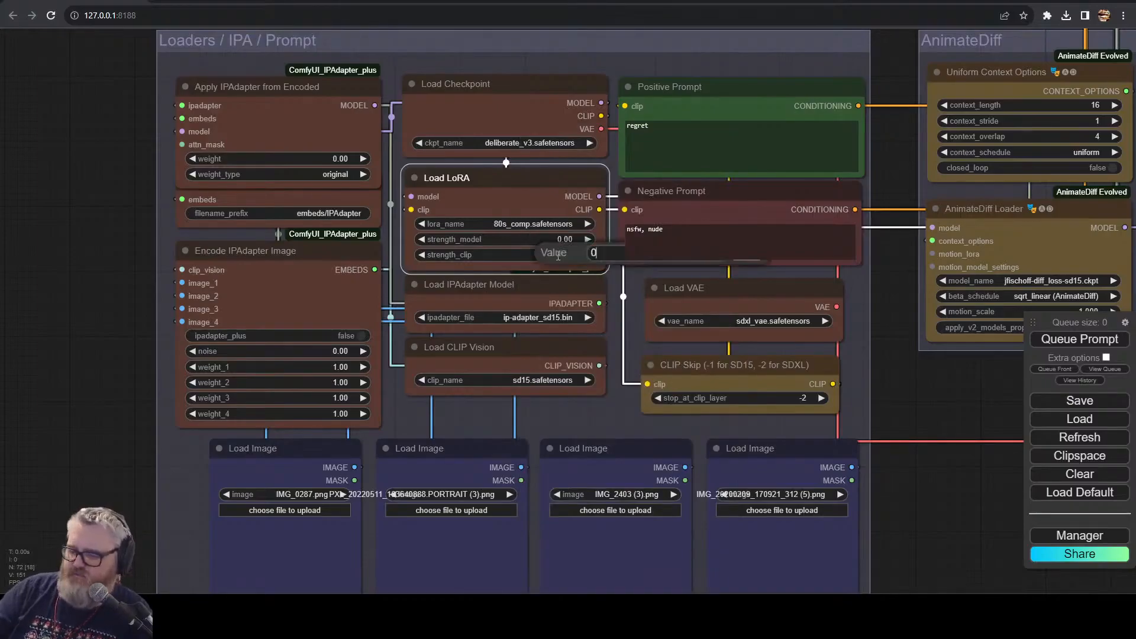
pyautogui.press('Return')
pyautogui.click(582, 290)
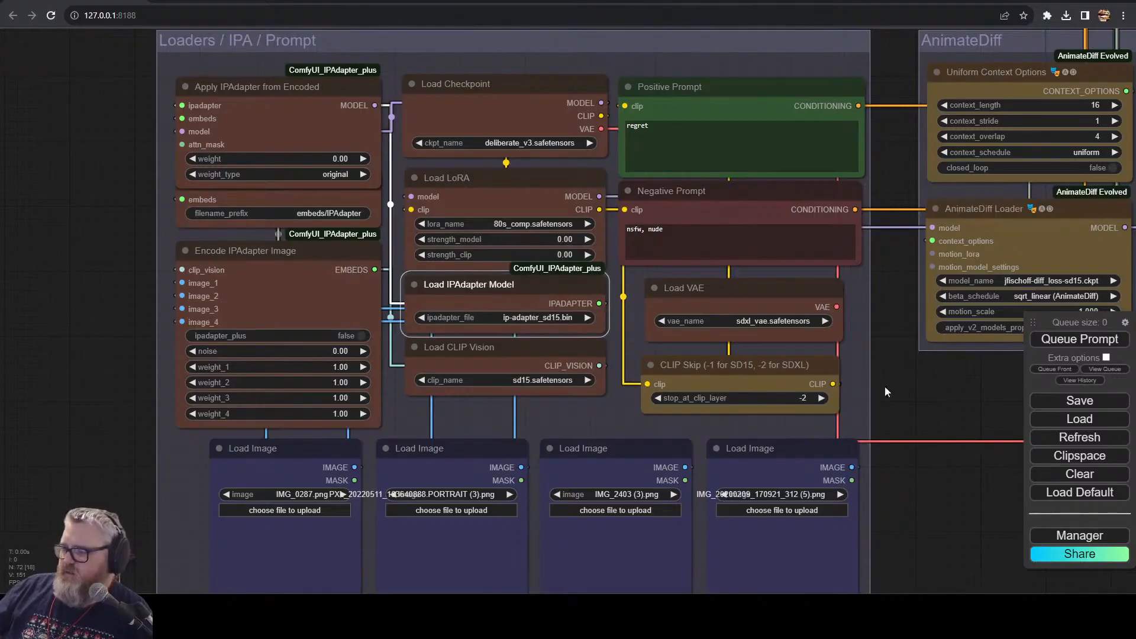
# - Set the Load VAE node to vae-ft-mse-840000-ema-pruned.safetensors
pyautogui.moveTo(885, 395); pyautogui.dragTo(561, 405)
pyautogui.click(470, 330)
pyautogui.click(473, 343)
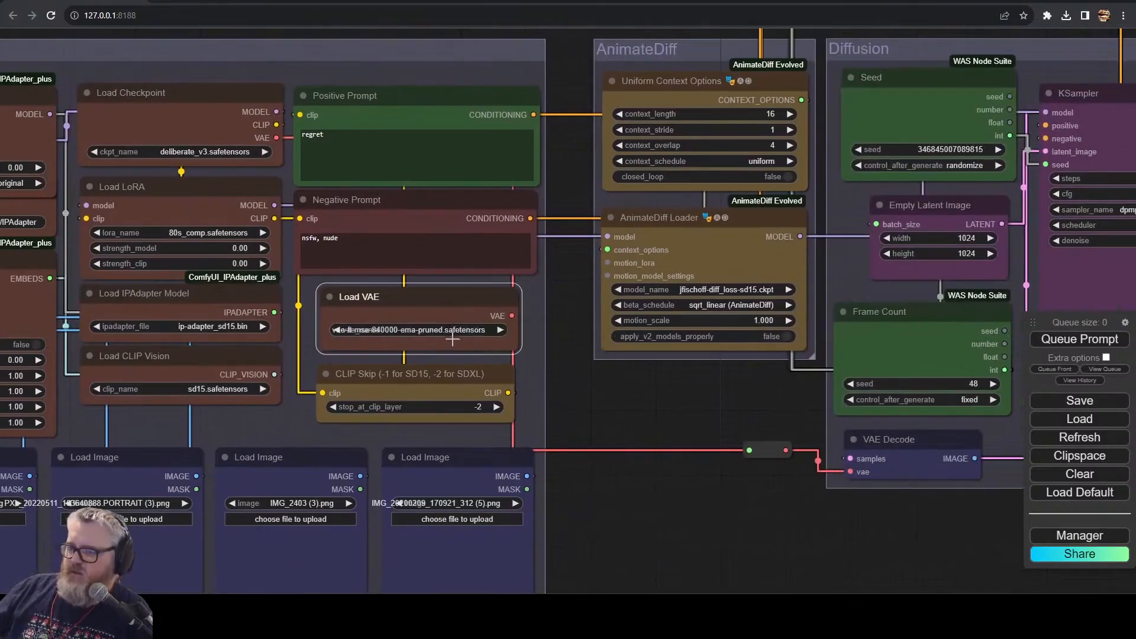
# - Select jfischoff-diff_loss-sd15.ckpt as the motion model in the AnimateDiff Loader node
pyautogui.moveTo(647, 378); pyautogui.dragTo(355, 421)
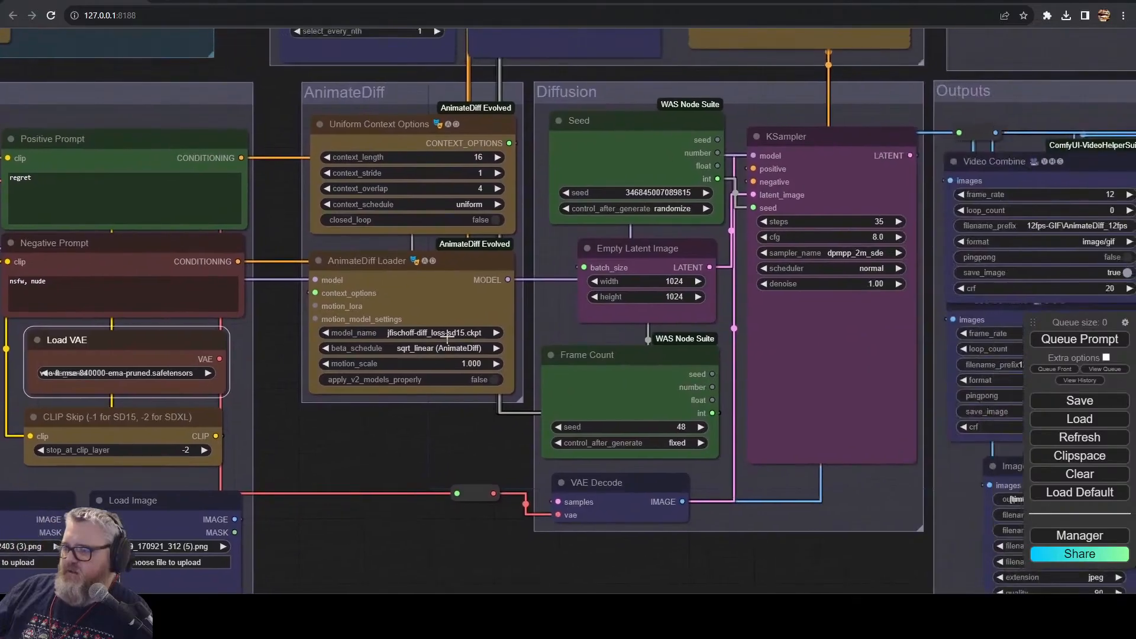
pyautogui.click(435, 332)
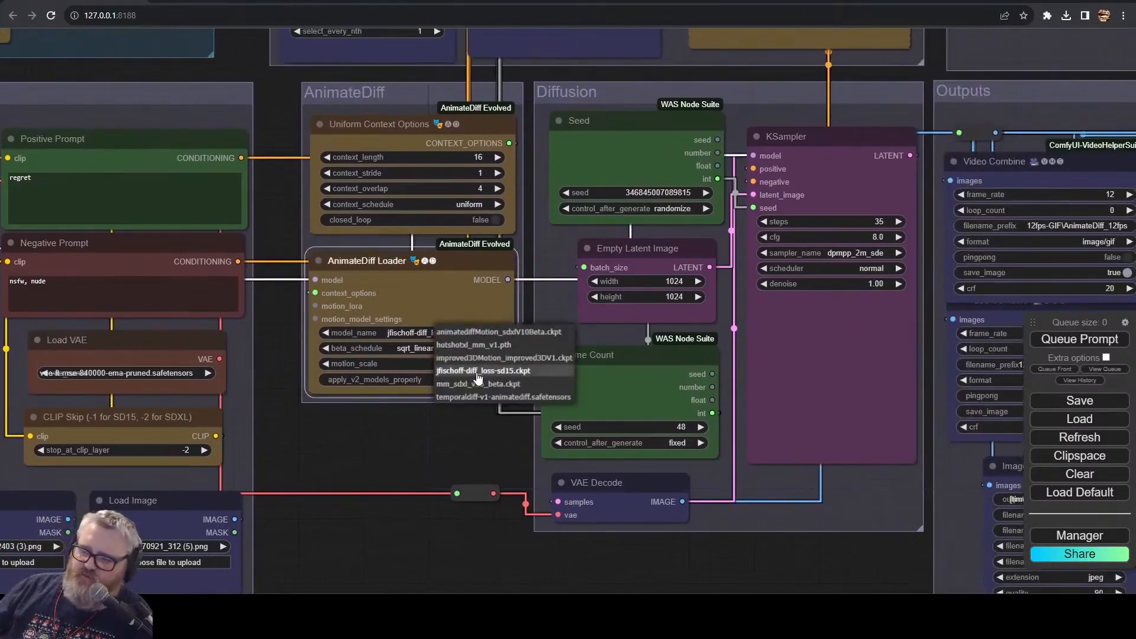
pyautogui.click(478, 371)
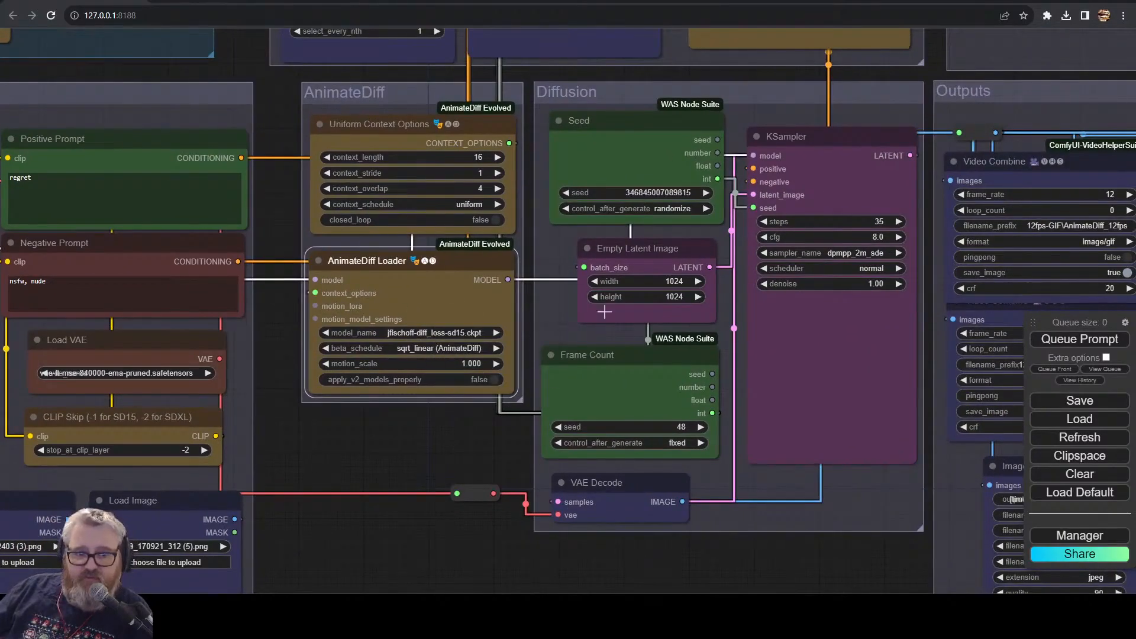
# - Set both the width and height of the Empty Latent Image node to 512
pyautogui.moveTo(439, 284); pyautogui.dragTo(432, 253)
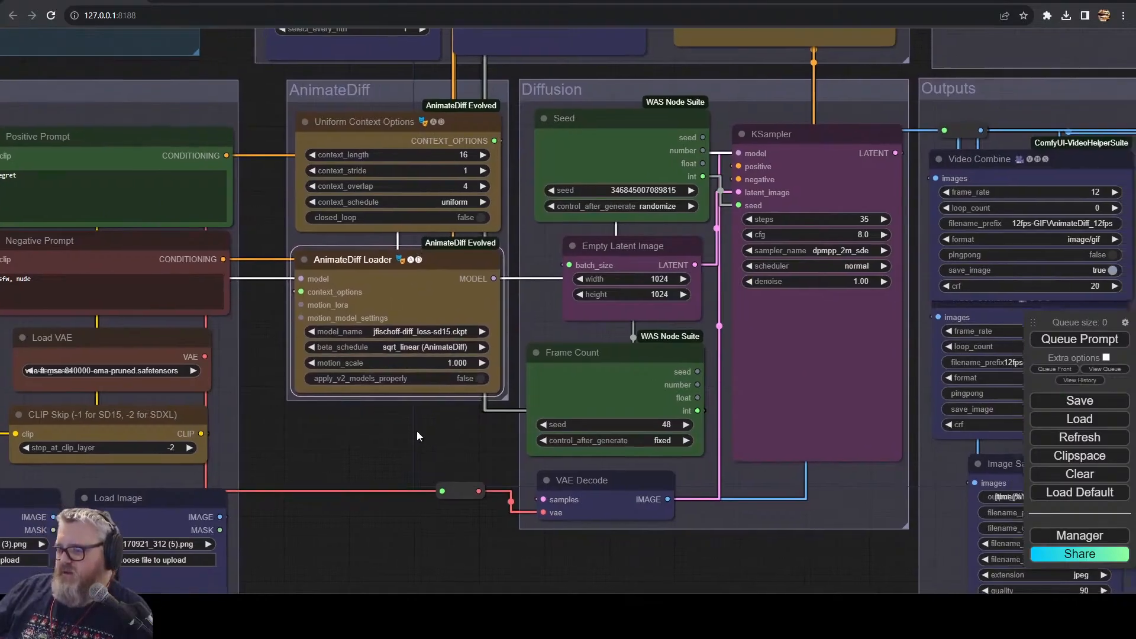
pyautogui.moveTo(432, 431); pyautogui.dragTo(276, 431)
pyautogui.click(491, 279)
pyautogui.press('BackSpace')
pyautogui.press('BackSpace')
pyautogui.press('BackSpace')
pyautogui.press('BackSpace')
pyautogui.write('512')
pyautogui.press('Return')
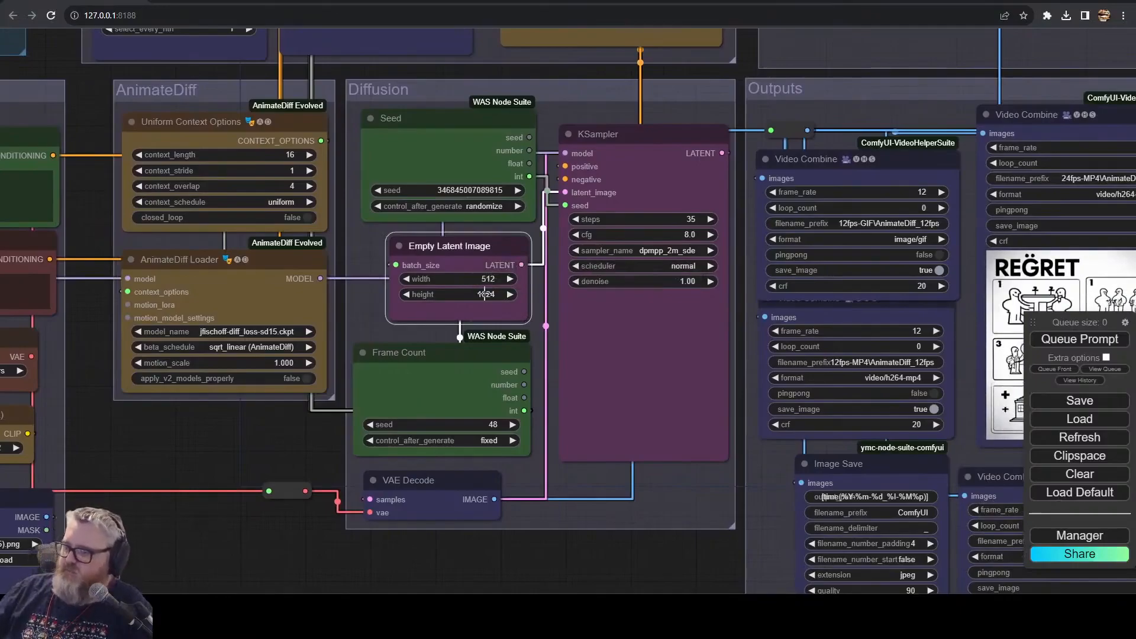
pyautogui.click(494, 294)
pyautogui.press('BackSpace')
pyautogui.press('BackSpace')
pyautogui.press('BackSpace')
pyautogui.press('BackSpace')
pyautogui.write('512')
pyautogui.press('Return')
# - Set the Frame Count node's value to 32
pyautogui.click(495, 424)
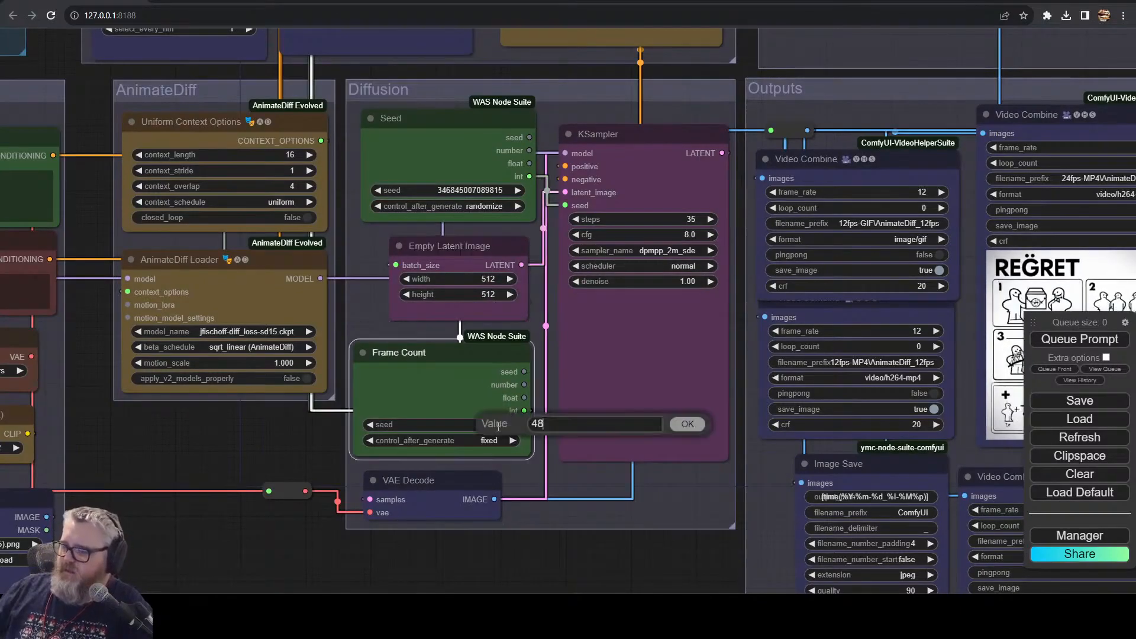
pyautogui.press('BackSpace')
pyautogui.press('BackSpace')
pyautogui.write('32')
pyautogui.press('Return')
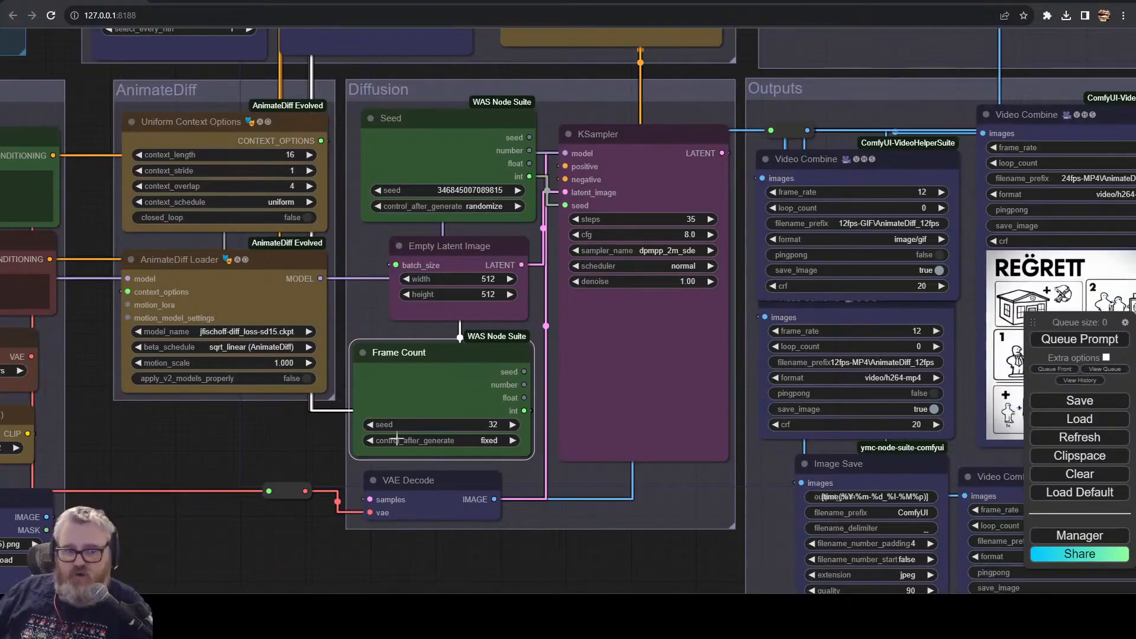
# - Replace the positive prompt with "a delorean driving down a synthwave highway, with fire coming out the back"
pyautogui.moveTo(450, 456); pyautogui.dragTo(438, 525)
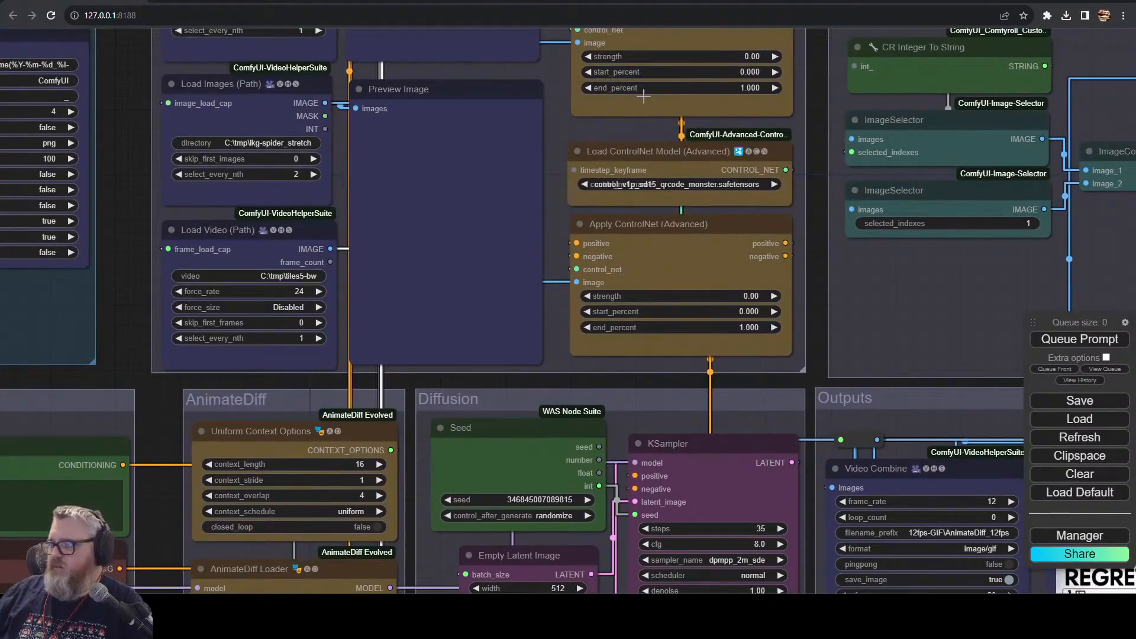
pyautogui.moveTo(114, 80); pyautogui.dragTo(139, 124)
pyautogui.moveTo(837, 414); pyautogui.dragTo(1019, 291)
pyautogui.moveTo(382, 447); pyautogui.dragTo(825, 225)
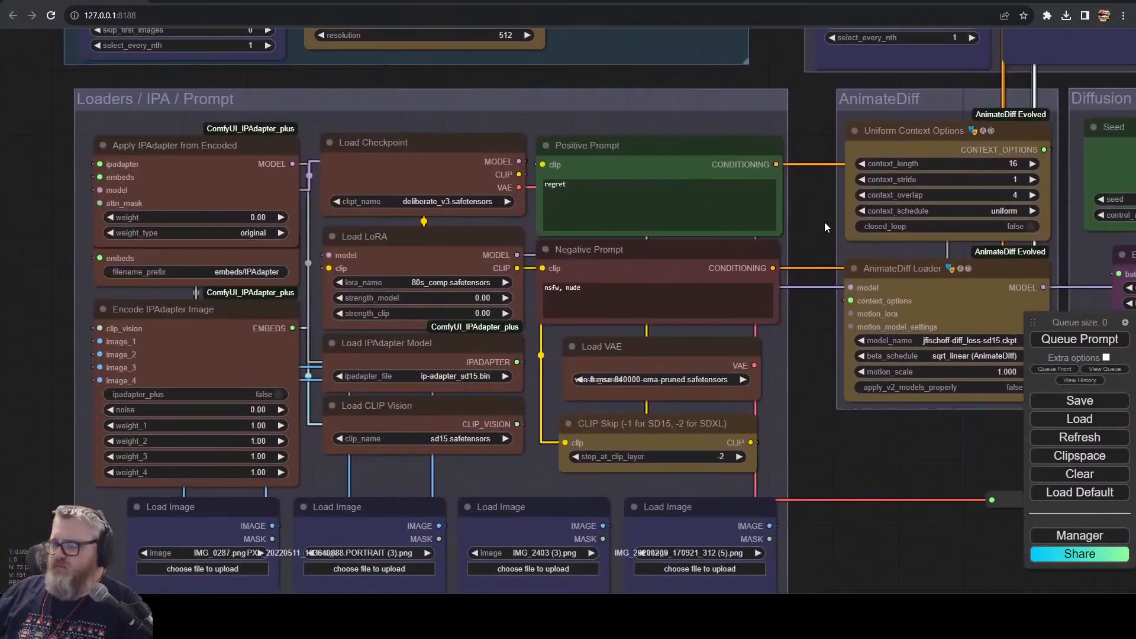
pyautogui.click(623, 194)
pyautogui.hotkey('ctrl', 'a')
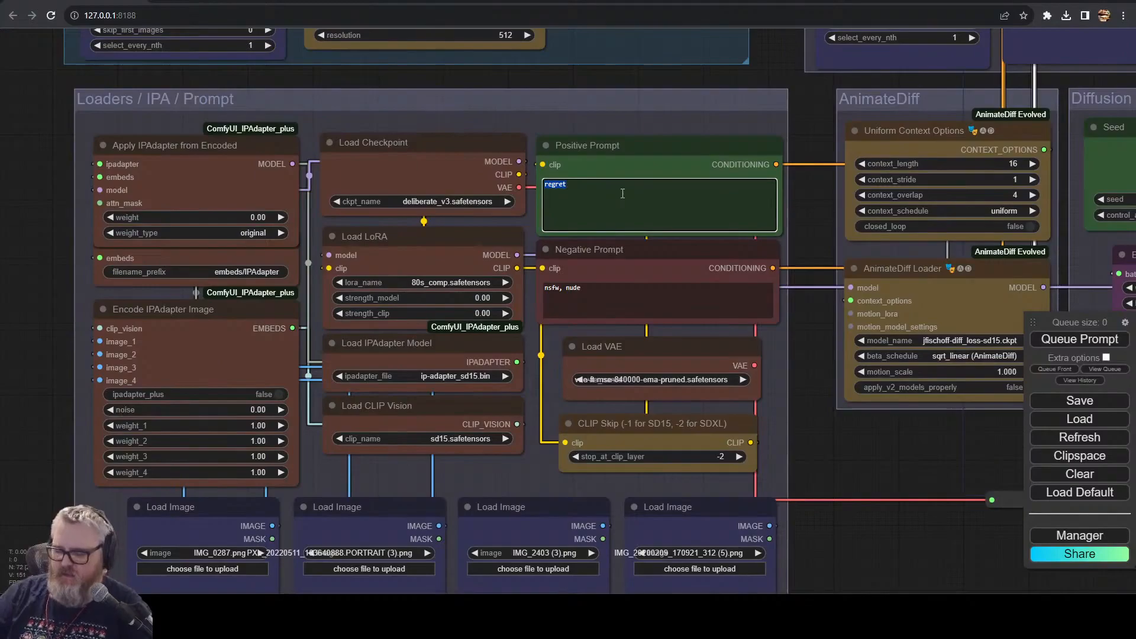
pyautogui.write('a delorean driving down a synthwa')
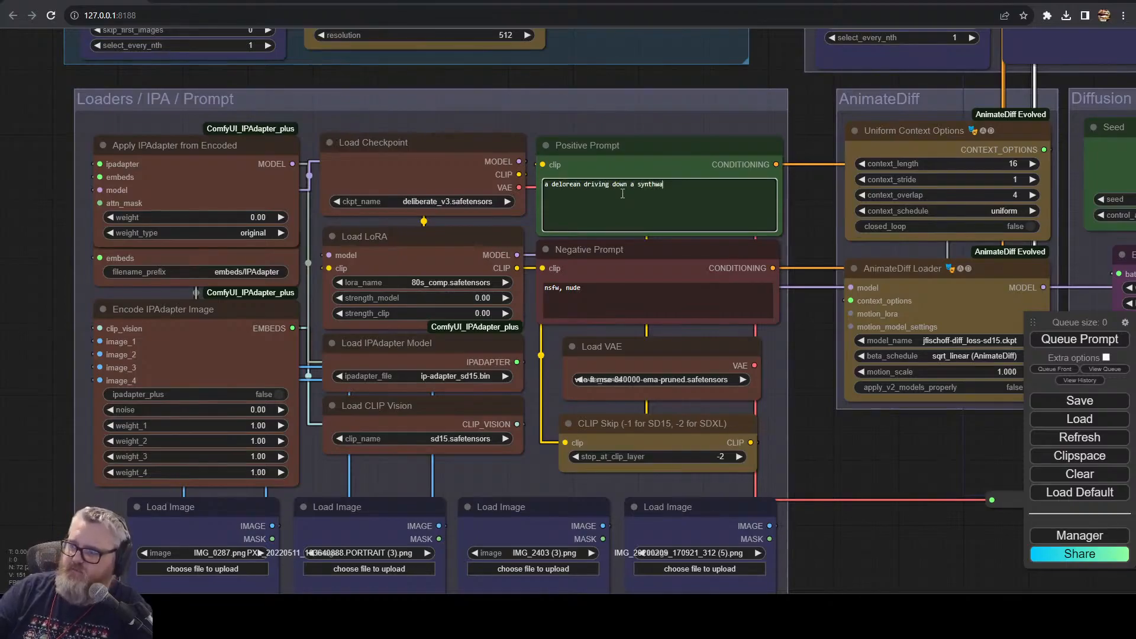
pyautogui.write(', with fire coming out the back')
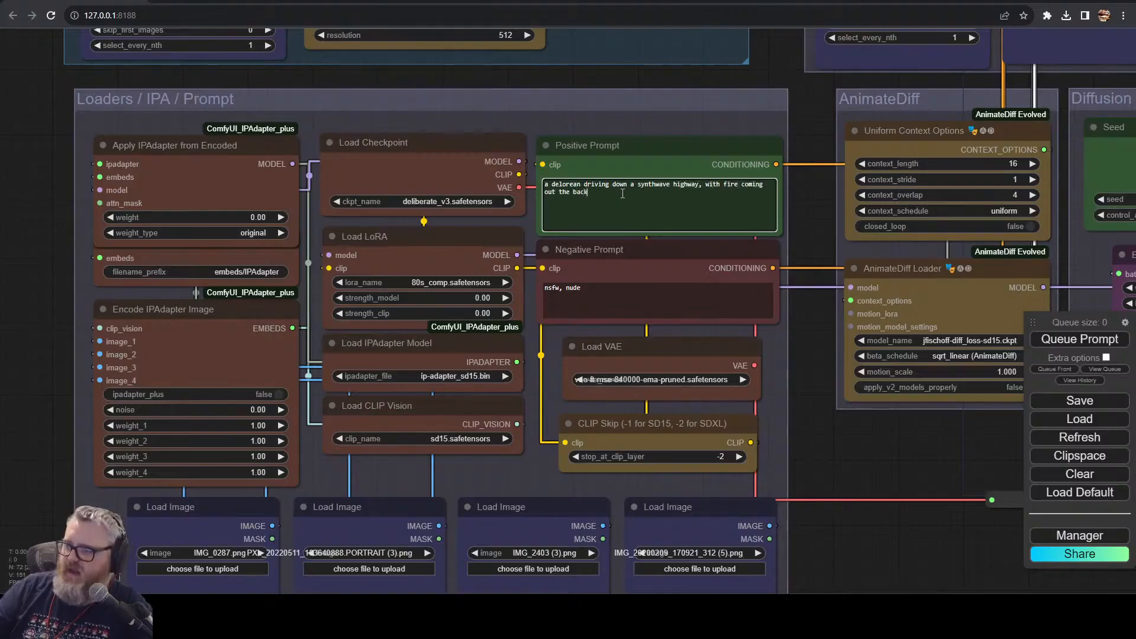
# - Set stop_at_clip_layer to -1 in the CLIP Skip node
pyautogui.moveTo(845, 453); pyautogui.dragTo(652, 296)
pyautogui.click(547, 300)
pyautogui.click(612, 324)
pyautogui.scroll(-4, 614, 308)
# - Set the KSampler's steps to 20 and queue the prompt for generation
pyautogui.moveTo(891, 443); pyautogui.dragTo(524, 484)
pyautogui.click(490, 321)
pyautogui.click(619, 261)
pyautogui.click(666, 182)
pyautogui.press('BackSpace')
pyautogui.press('BackSpace')
pyautogui.write('20')
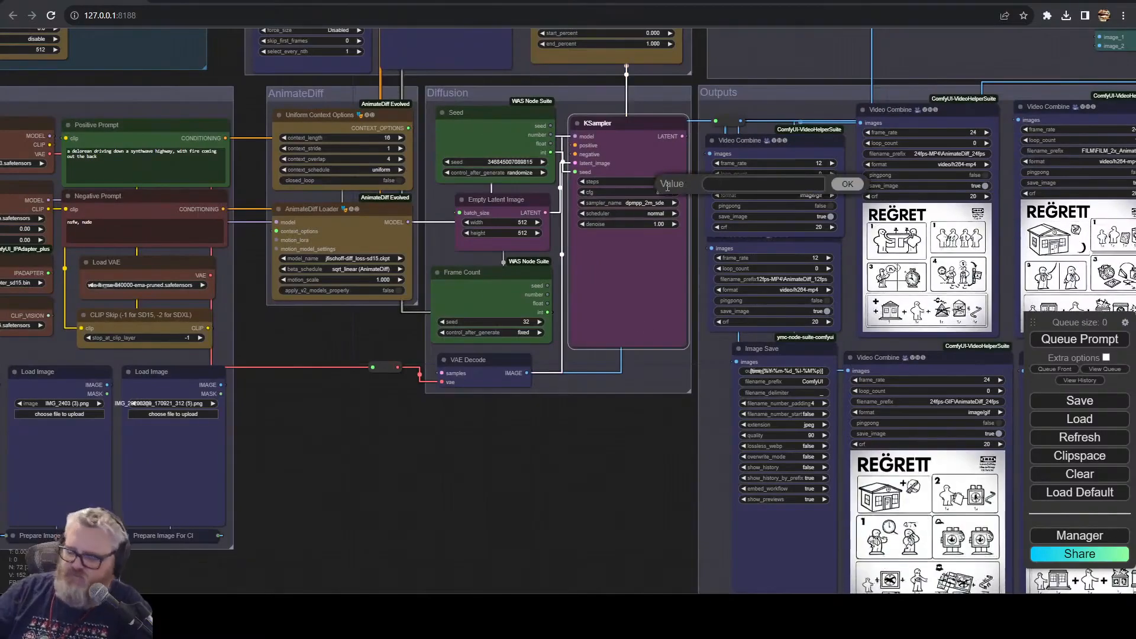
pyautogui.press('Return')
pyautogui.moveTo(657, 444); pyautogui.dragTo(386, 510)
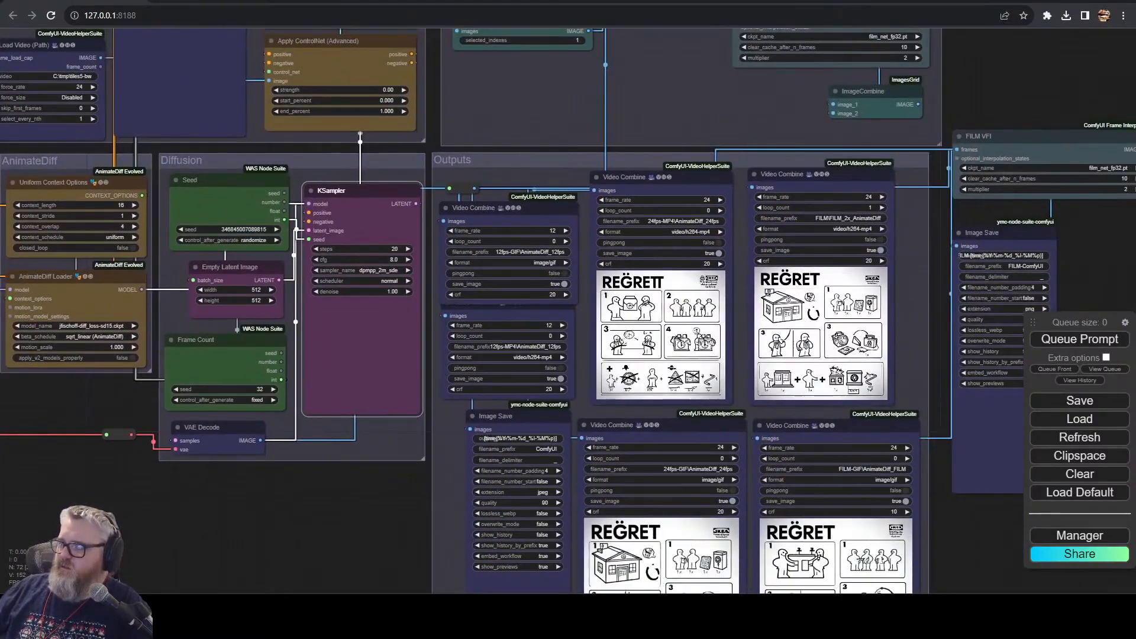
pyautogui.click(1102, 340)
# - Examine the earlier poster clips in the MP4 Video Combine previews of the Outputs group
pyautogui.moveTo(152, 526); pyautogui.dragTo(719, 508)
pyautogui.moveTo(621, 383); pyautogui.dragTo(391, 460)
pyautogui.scroll(4, 391, 459)
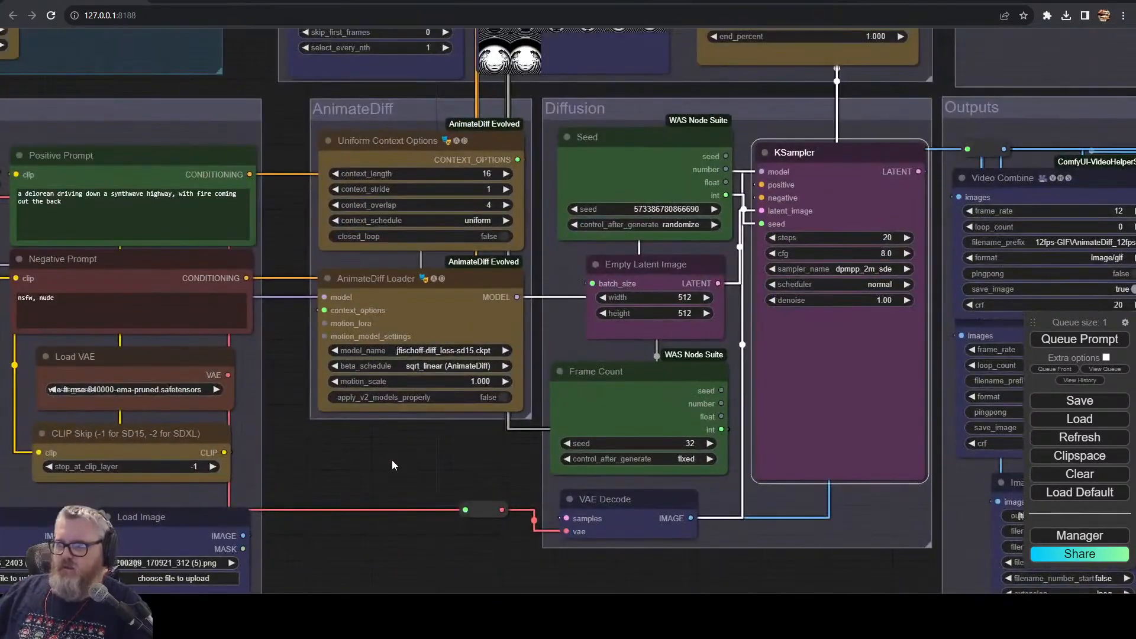
pyautogui.moveTo(848, 586); pyautogui.dragTo(13, 550)
pyautogui.scroll(4, 427, 431)
pyautogui.moveTo(582, 245); pyautogui.dragTo(554, 181)
pyautogui.scroll(6, 546, 212)
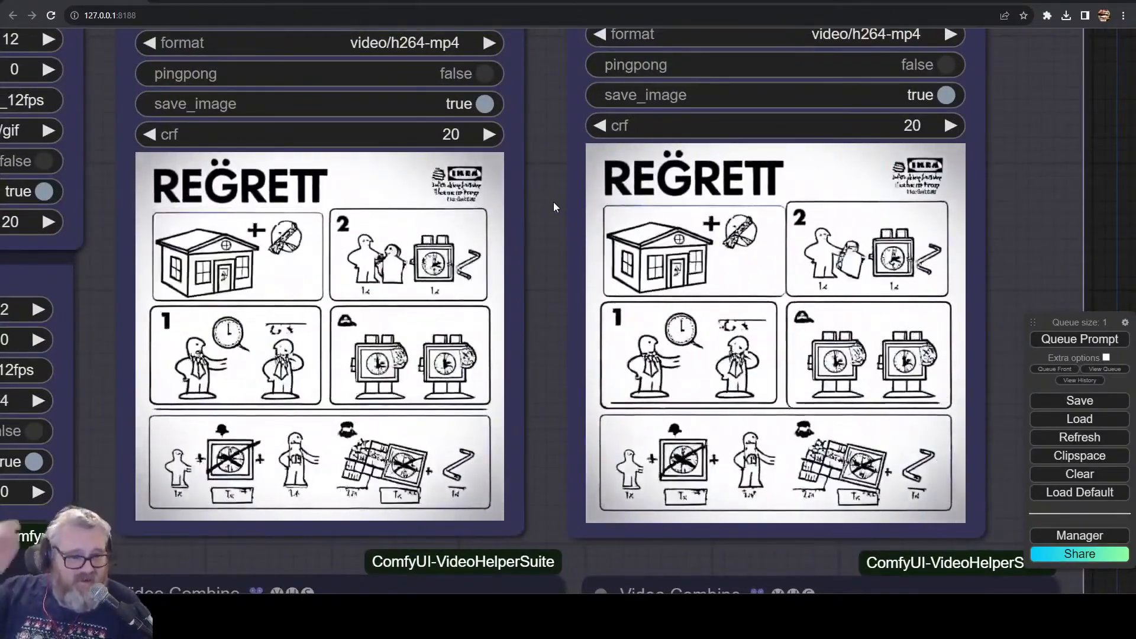
# - Set the Seed node's control_after_generate option to fixed
pyautogui.scroll(-8, 552, 201)
pyautogui.scroll(3, 616, 532)
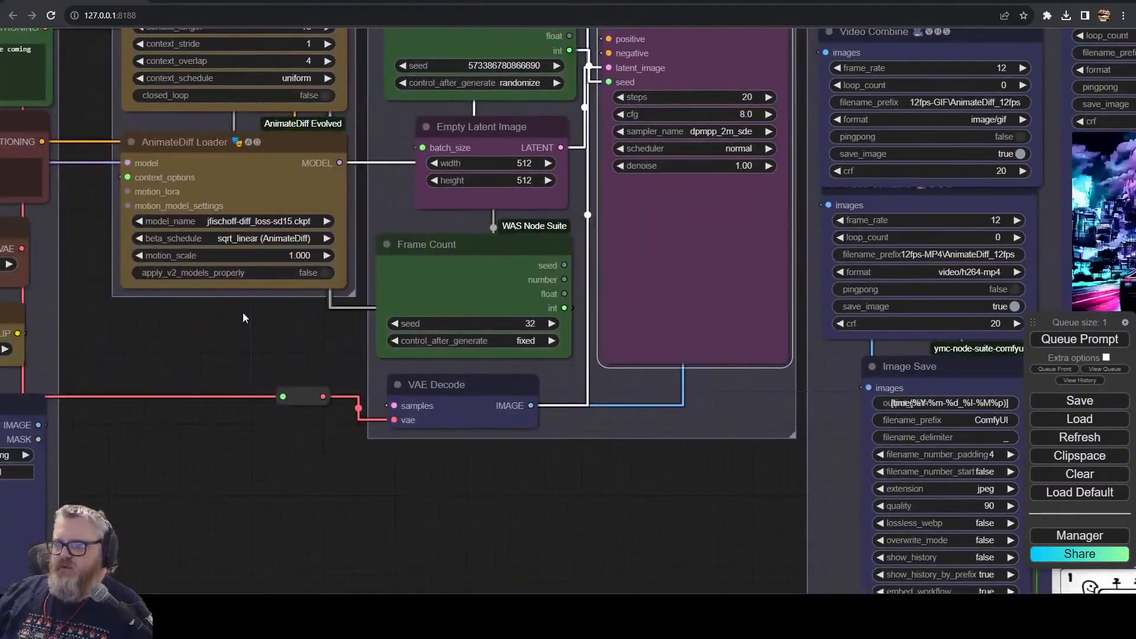
pyautogui.moveTo(243, 318); pyautogui.dragTo(257, 280)
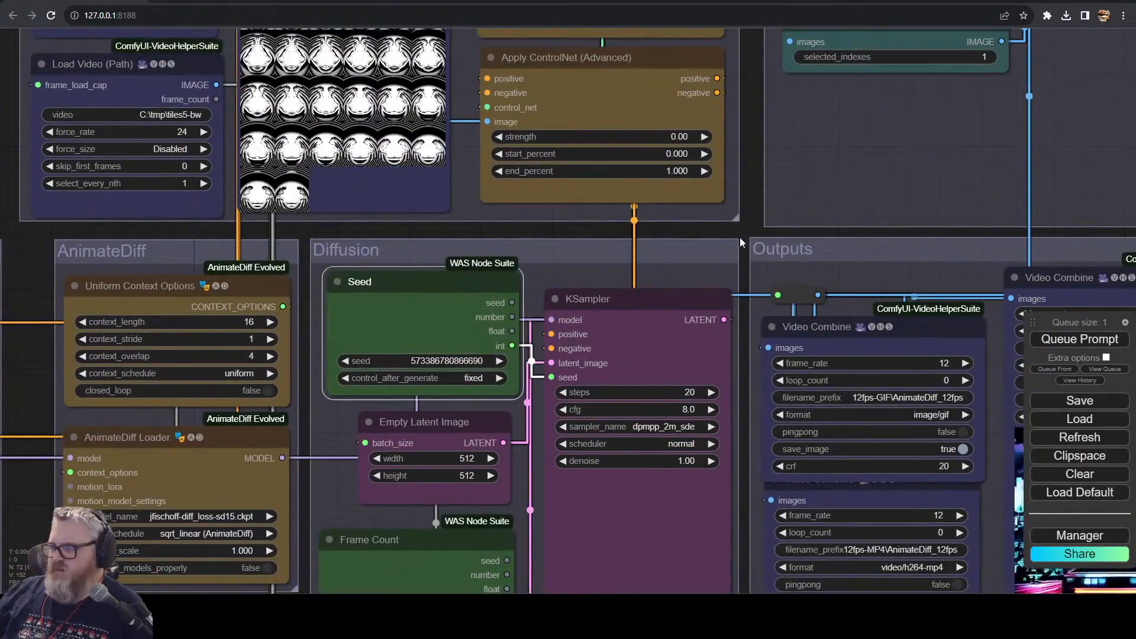
pyautogui.press('Return')
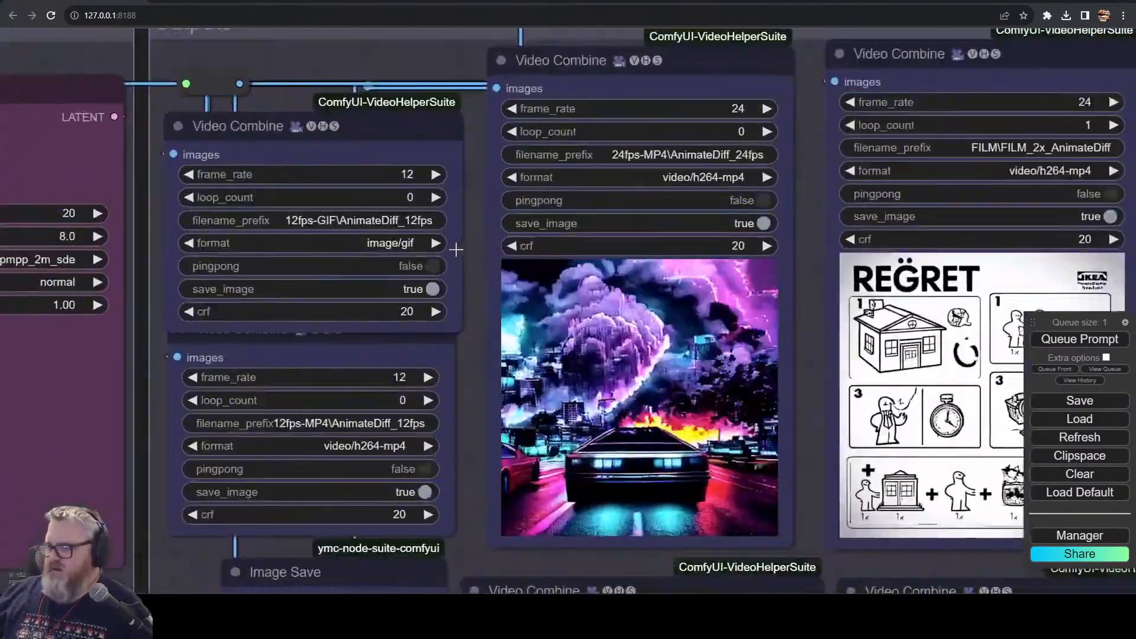
# - Inspect the newly generated DeLorean clips in the Outputs group's Video Combine previews
pyautogui.scroll(-6, 456, 346)
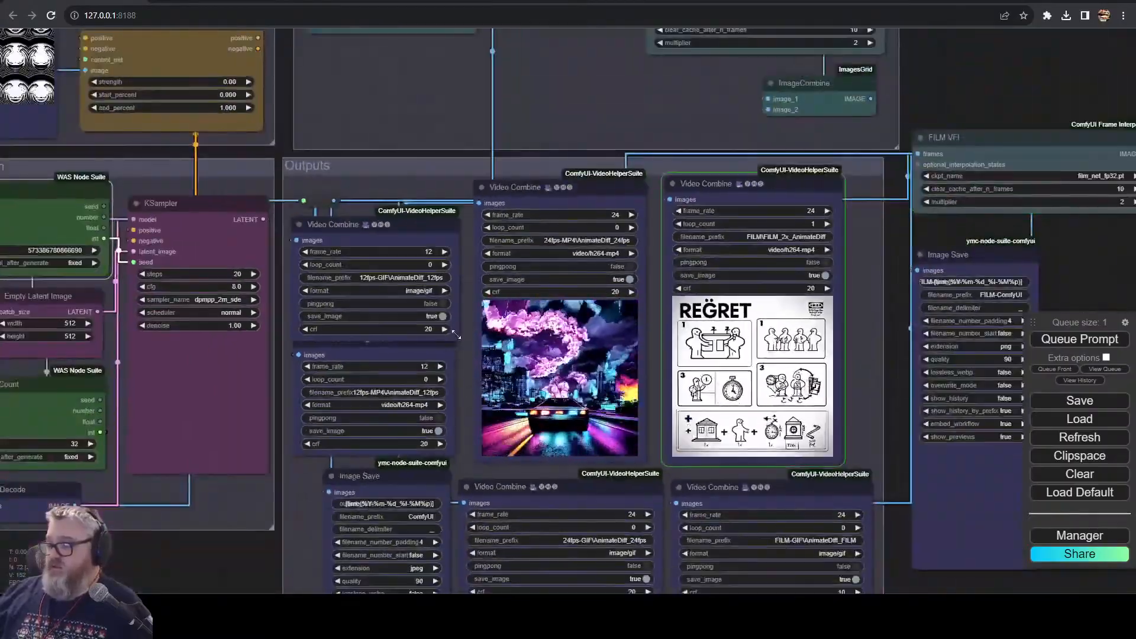
pyautogui.scroll(8, 810, 417)
pyautogui.scroll(-8, 473, 431)
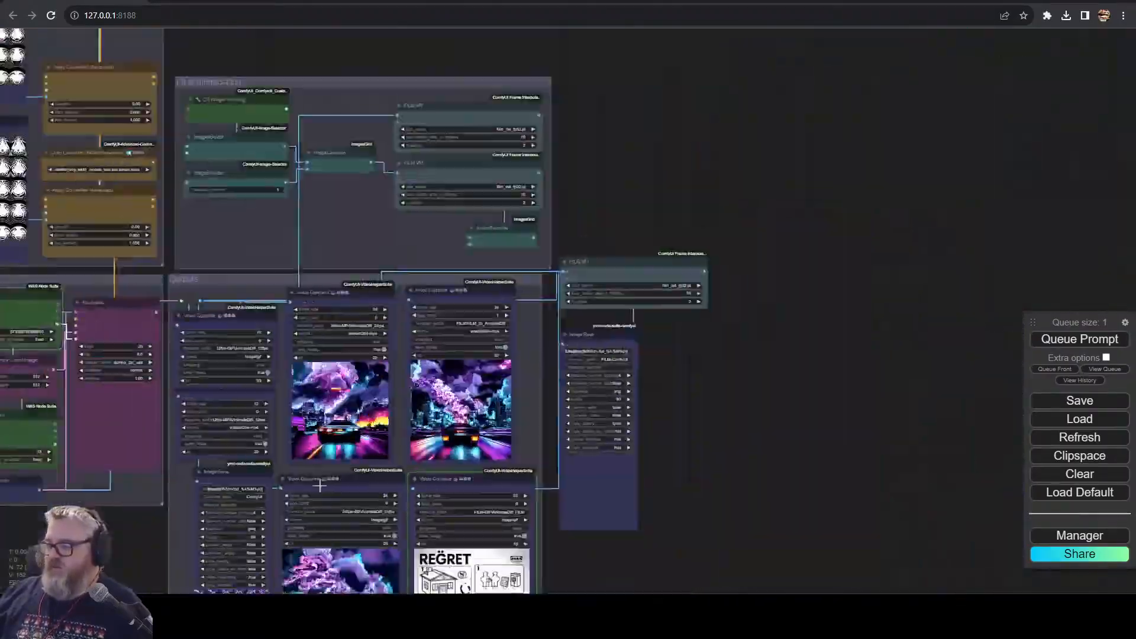
pyautogui.scroll(5, 590, 522)
pyautogui.scroll(4, 516, 419)
# - Change the KSampler's sampler_name to euler
pyautogui.moveTo(516, 419); pyautogui.dragTo(434, 540)
pyautogui.scroll(-4, 402, 445)
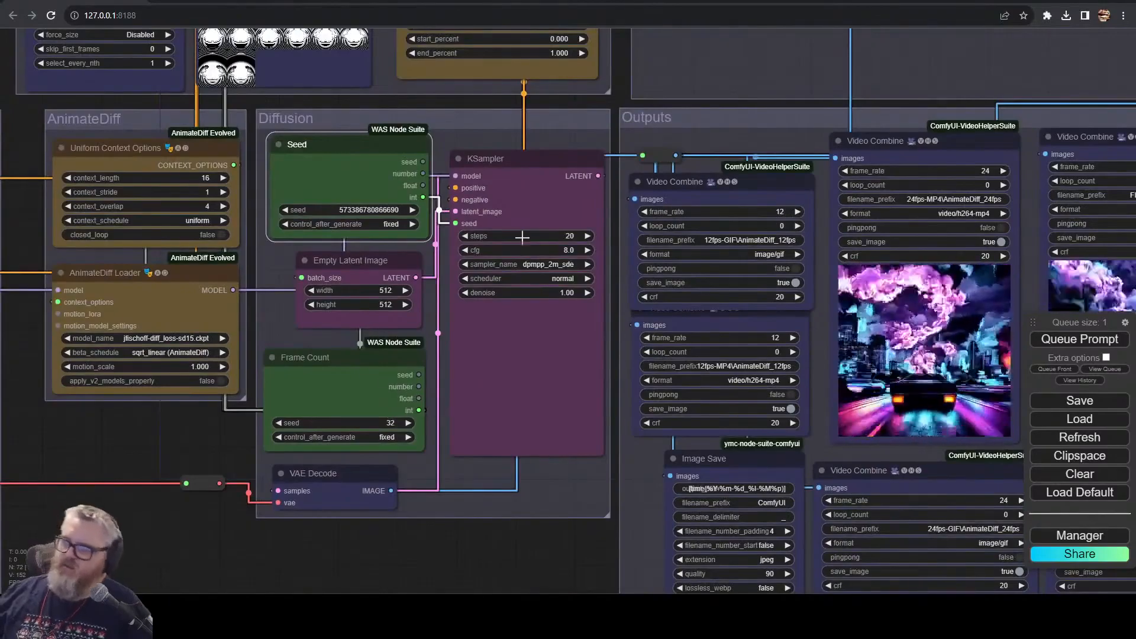
pyautogui.click(521, 263)
pyautogui.click(534, 279)
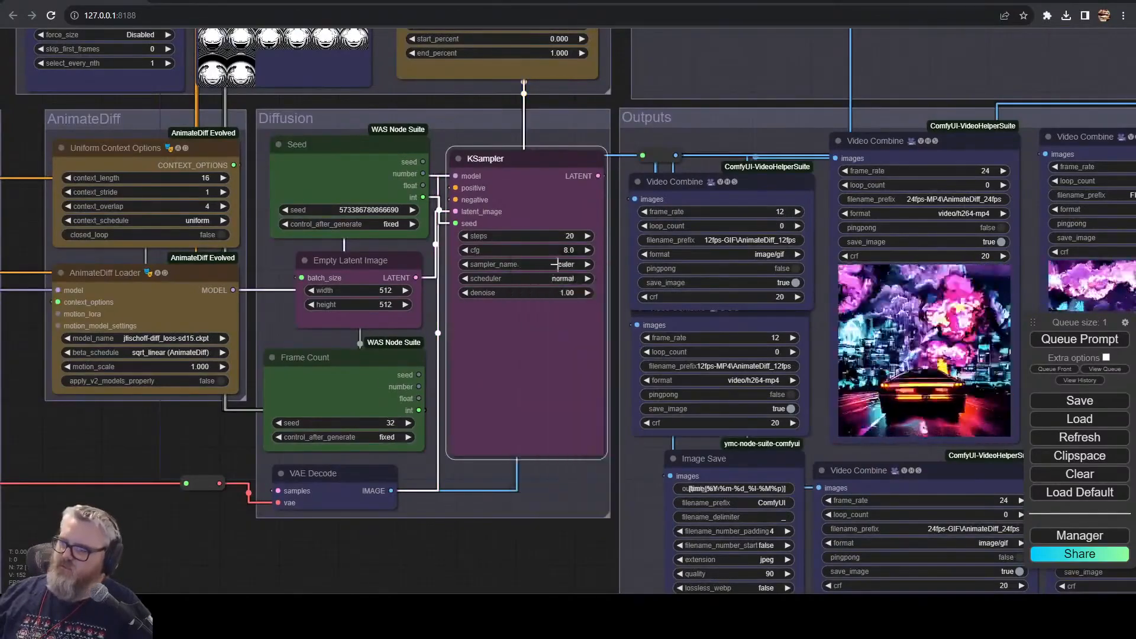
# - Check the finished DeLorean clips in the Outputs group and queue the prompt again with the euler sampler
pyautogui.moveTo(149, 326); pyautogui.dragTo(490, 321)
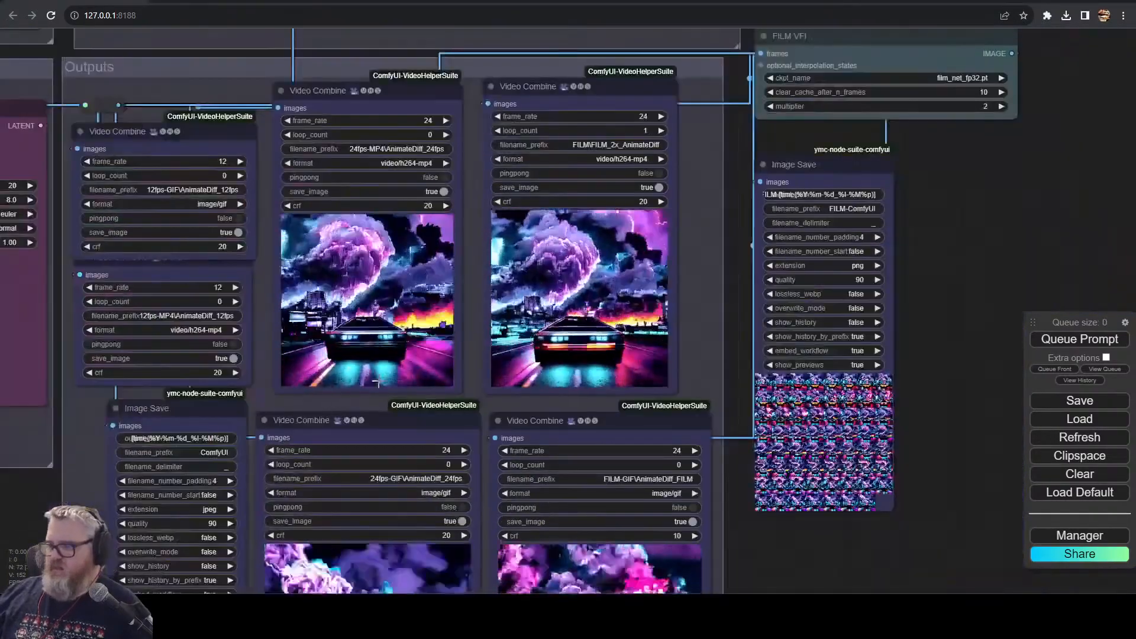
pyautogui.scroll(5, 390, 338)
pyautogui.scroll(1, 344, 353)
pyautogui.scroll(-12, 331, 353)
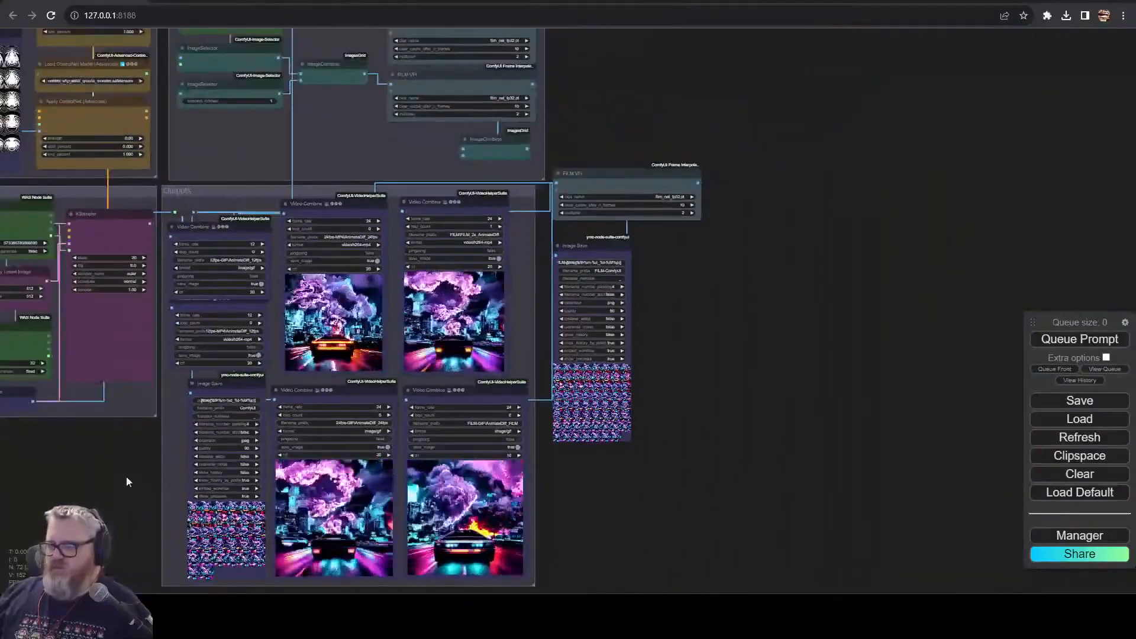
pyautogui.moveTo(126, 475); pyautogui.dragTo(600, 476)
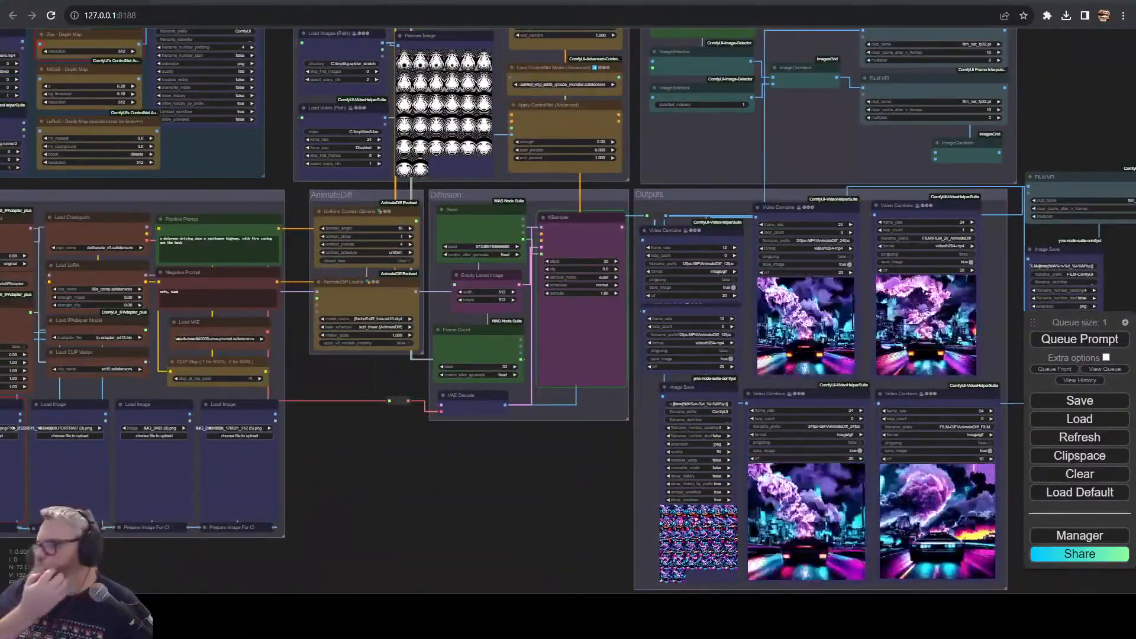
# - Check the KSampler's progress and the AnimateDiff and Diffusion node settings during the euler run
pyautogui.scroll(5, 458, 490)
pyautogui.moveTo(458, 487); pyautogui.dragTo(131, 213)
pyautogui.scroll(4, 813, 327)
pyautogui.scroll(-7, 812, 328)
pyautogui.moveTo(189, 345); pyautogui.dragTo(561, 586)
pyautogui.scroll(5, 410, 456)
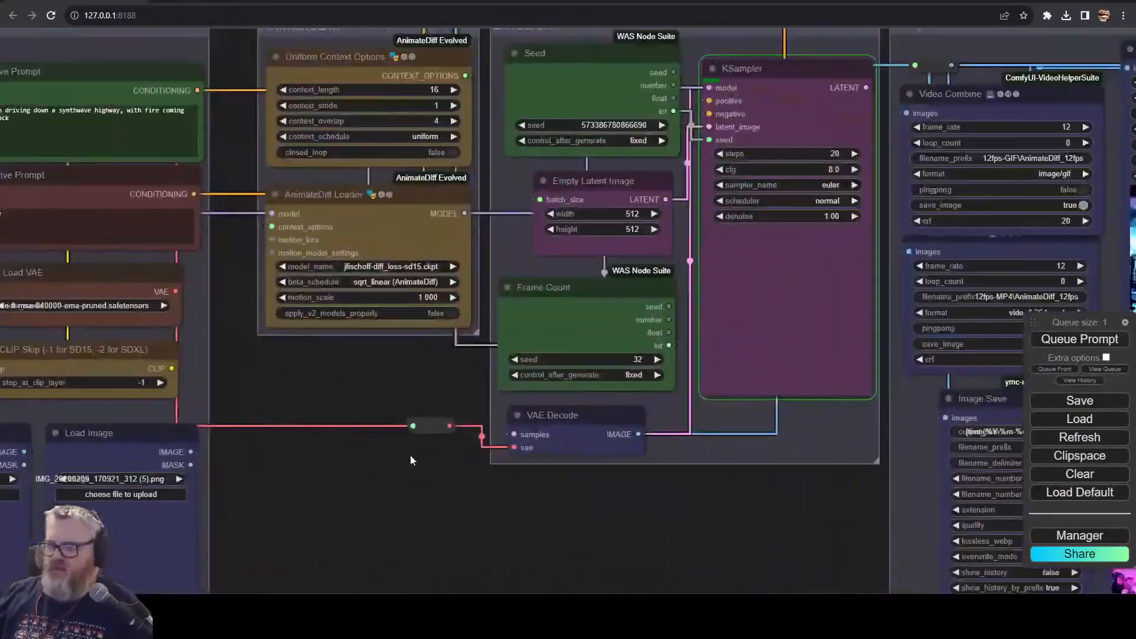
pyautogui.scroll(-4, 852, 480)
pyautogui.moveTo(851, 480); pyautogui.dragTo(388, 492)
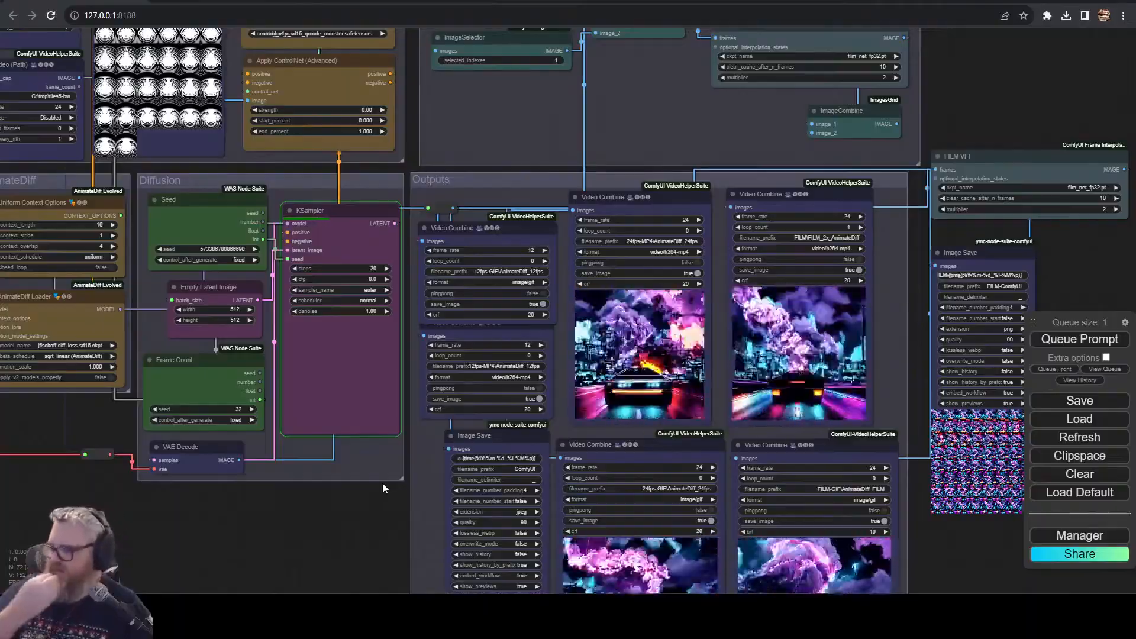
pyautogui.moveTo(318, 509); pyautogui.dragTo(394, 461)
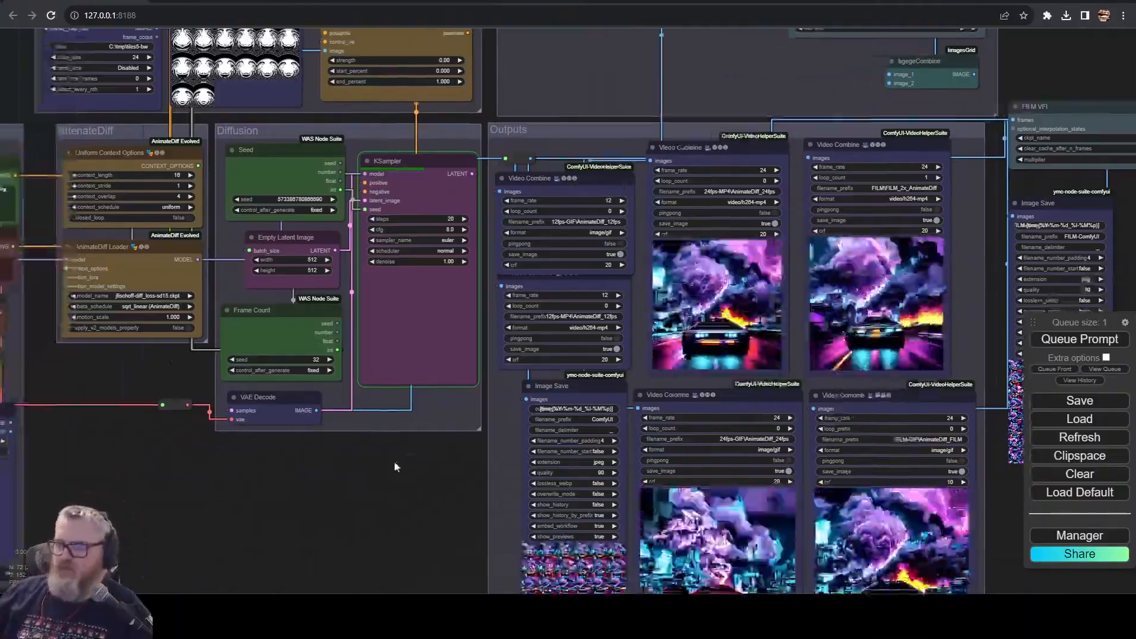
# - Compare the 24 fps and FILM-interpolated DeLorean MP4 previews side by side at close range
pyautogui.scroll(5, 509, 454)
pyautogui.moveTo(514, 452); pyautogui.dragTo(41, 279)
pyautogui.scroll(3, 267, 361)
pyautogui.moveTo(328, 362); pyautogui.dragTo(297, 362)
pyautogui.moveTo(532, 354); pyautogui.dragTo(292, 251)
pyautogui.moveTo(828, 147); pyautogui.dragTo(882, 491)
pyautogui.moveTo(881, 130); pyautogui.dragTo(852, 395)
pyautogui.scroll(2, 520, 343)
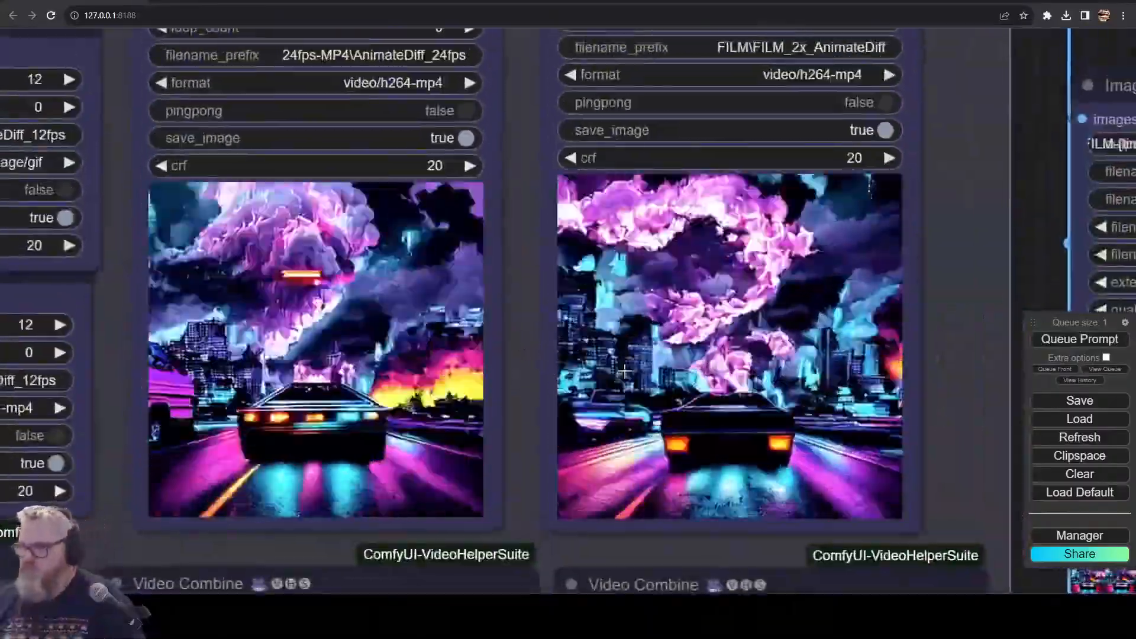
# - Inspect the euler-sampled DeLorean clip in the 24 fps MP4 preview against the earlier FILM preview
pyautogui.scroll(-6, 526, 401)
pyautogui.scroll(-2, 526, 401)
pyautogui.moveTo(87, 562); pyautogui.dragTo(354, 507)
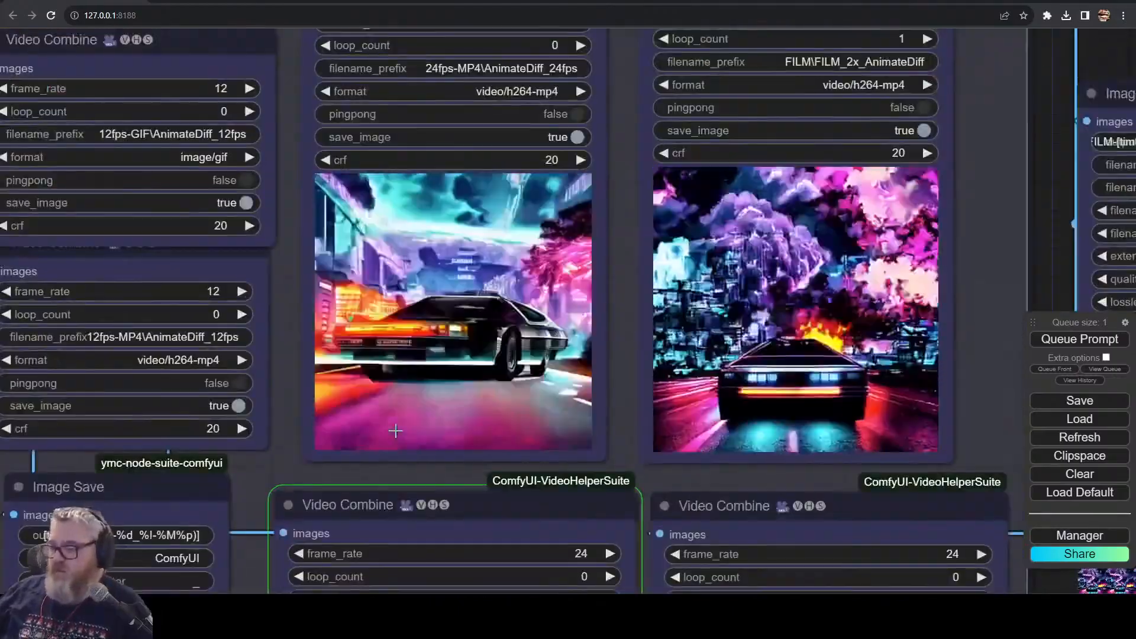
pyautogui.scroll(-1, 405, 422)
pyautogui.scroll(-3, 406, 422)
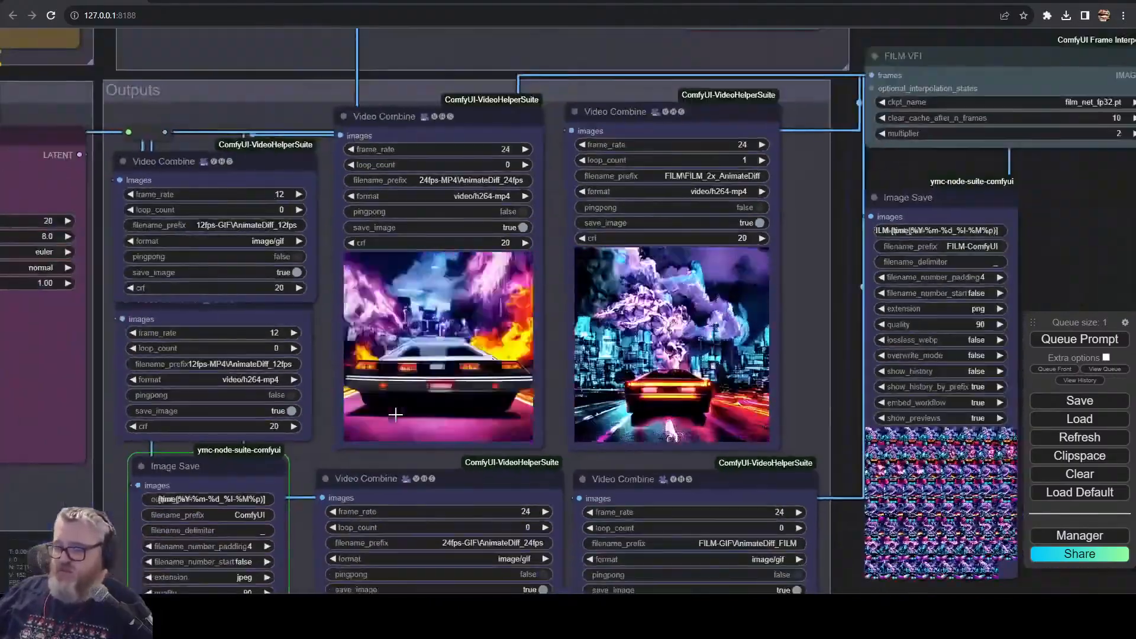
pyautogui.scroll(-1, 423, 400)
# - Select temporaldiff-v1-animatediff.safetensors as the motion model in the AnimateDiff Loader node
pyautogui.moveTo(41, 565); pyautogui.dragTo(699, 503)
pyautogui.moveTo(364, 348); pyautogui.dragTo(186, 489)
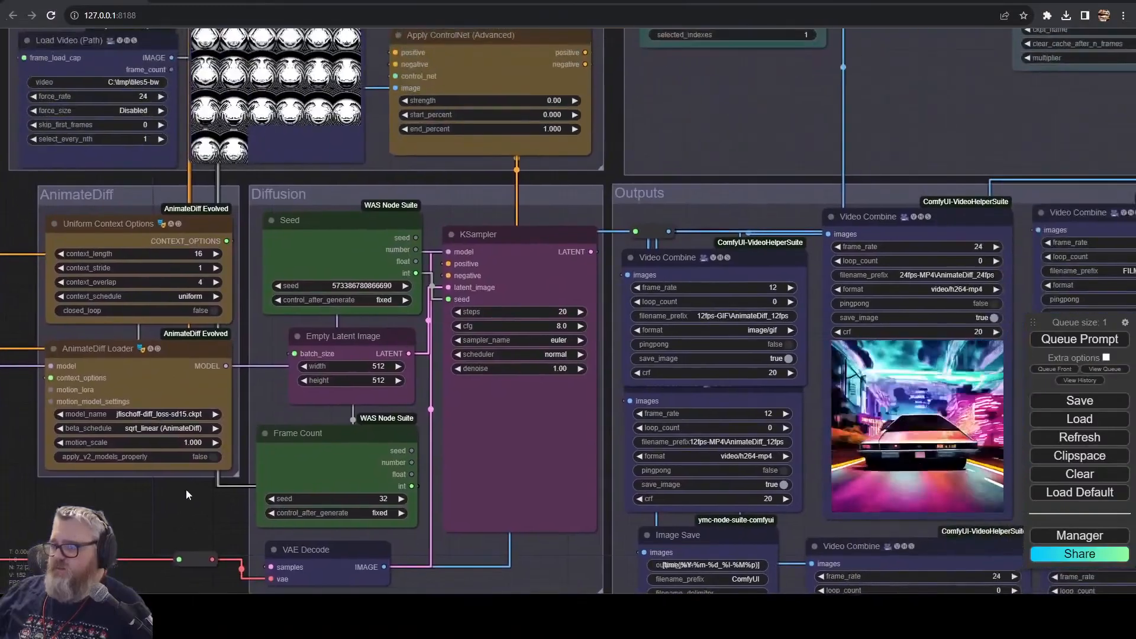
pyautogui.click(181, 413)
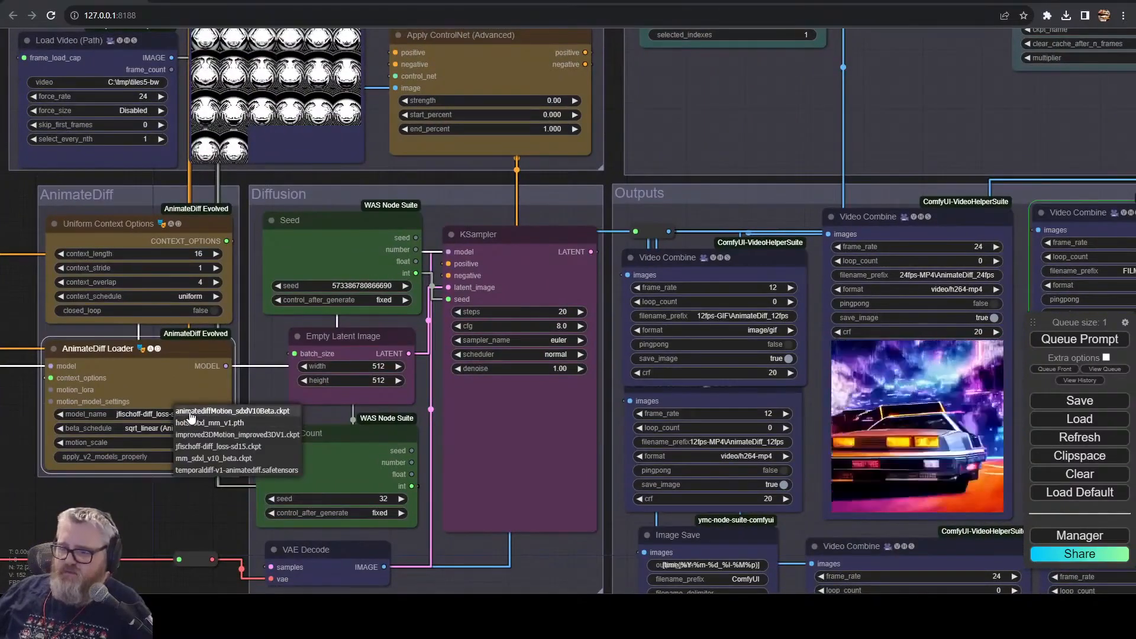
pyautogui.click(203, 472)
# - Review the DeLorean clips from the temporaldiff motion model in the MP4, GIF and FILM previews
pyautogui.moveTo(179, 489); pyautogui.dragTo(112, 389)
pyautogui.moveTo(436, 534); pyautogui.dragTo(90, 518)
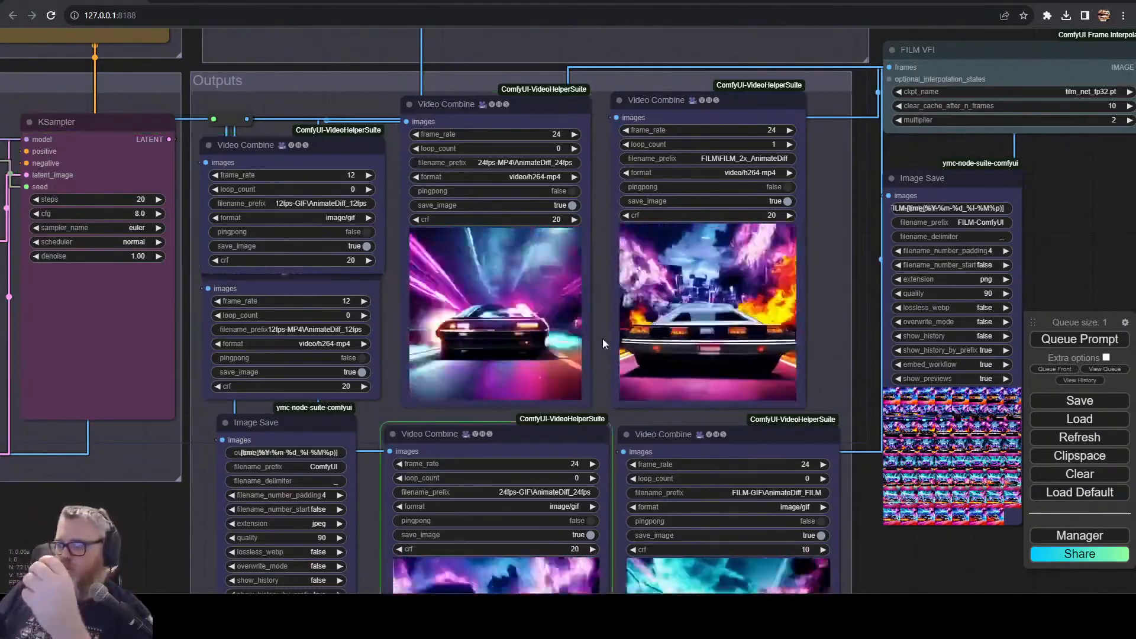
pyautogui.scroll(8, 597, 342)
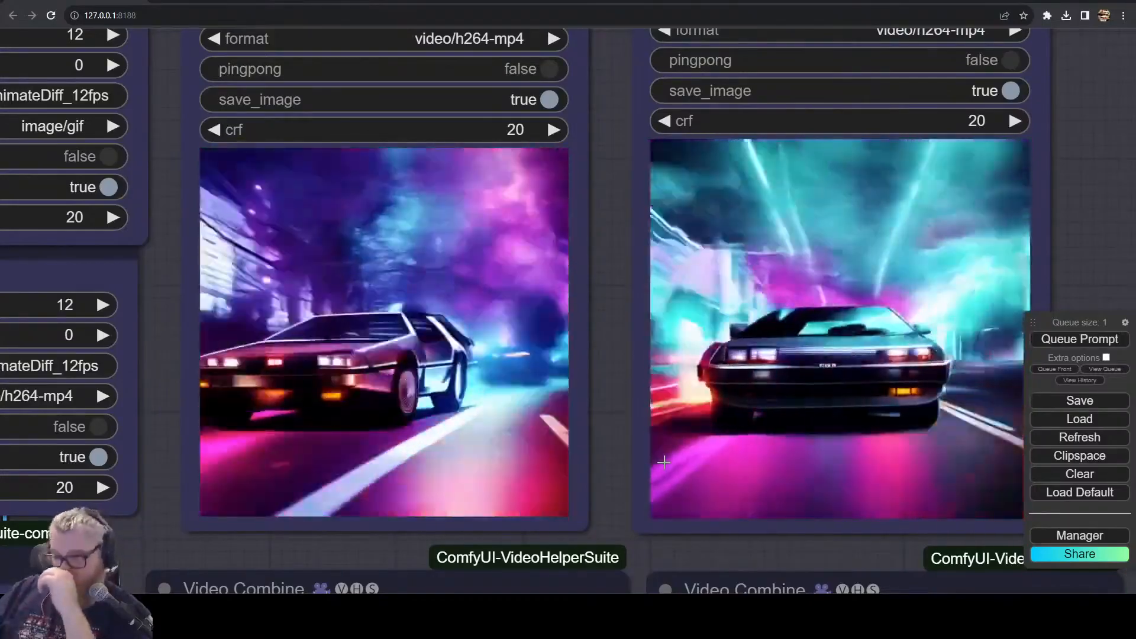
pyautogui.scroll(-6, 823, 351)
pyautogui.scroll(2, 732, 171)
pyautogui.scroll(4, 728, 308)
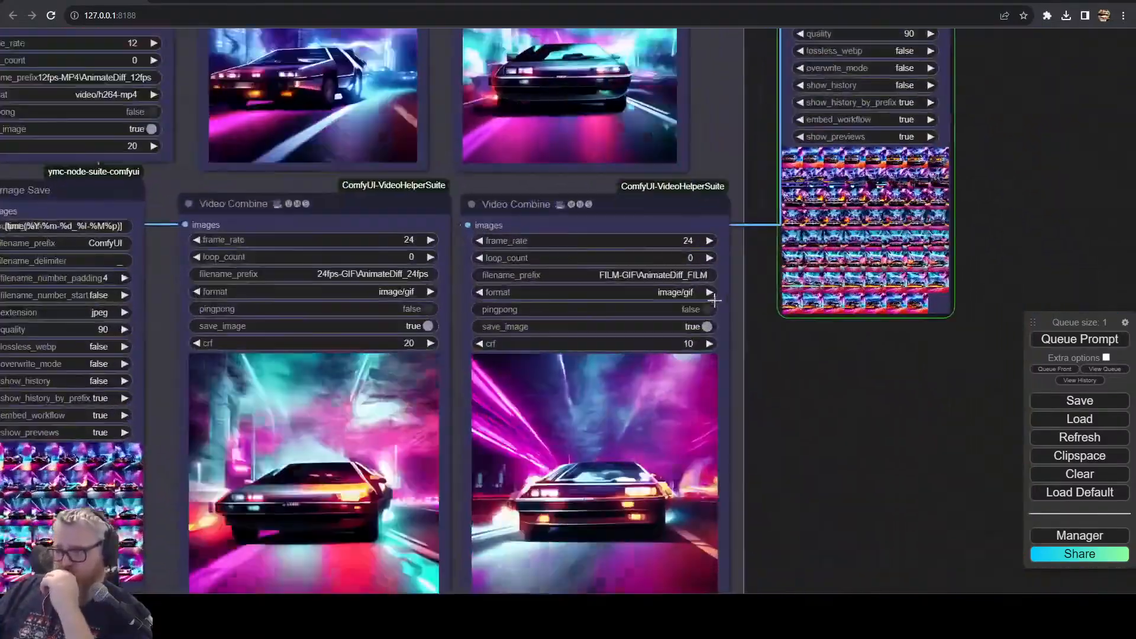
pyautogui.moveTo(755, 469); pyautogui.dragTo(772, 375)
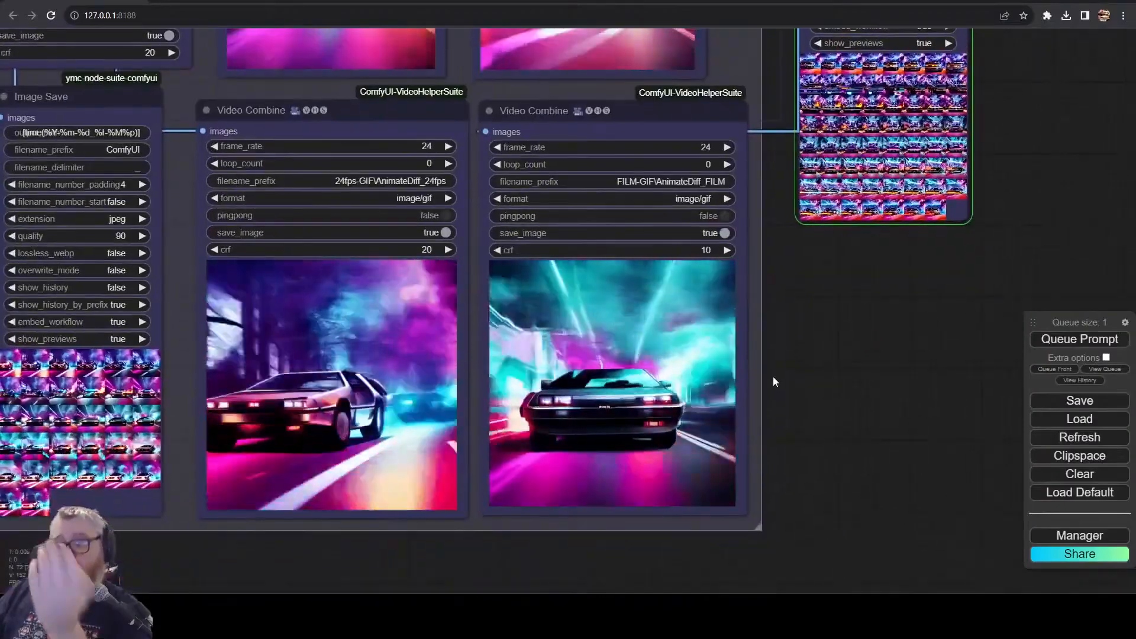
# - Select jfischoff-diff_loss-sd15.ckpt as the motion model in the AnimateDiff Loader and queue the prompt
pyautogui.scroll(-6, 776, 371)
pyautogui.moveTo(237, 368); pyautogui.dragTo(481, 409)
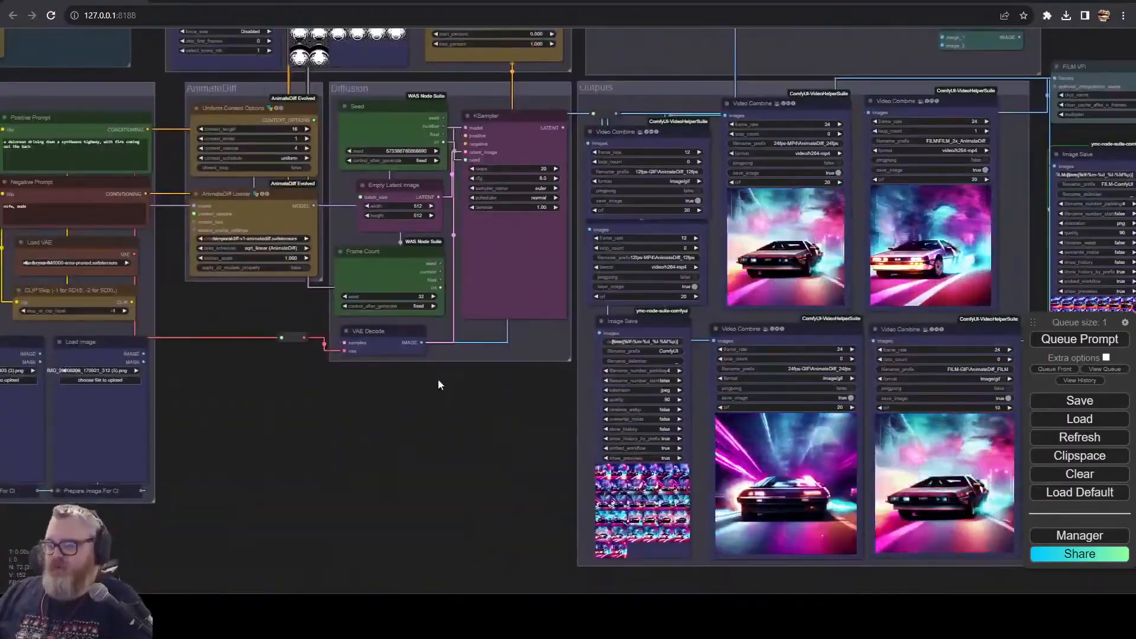
pyautogui.scroll(6, 438, 378)
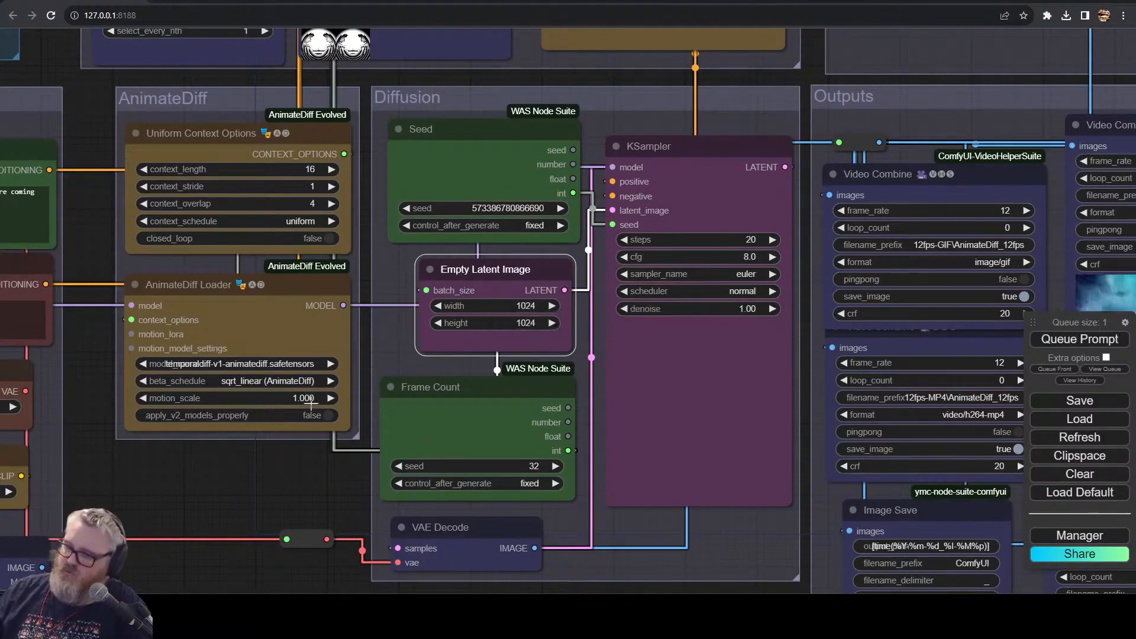
pyautogui.click(274, 363)
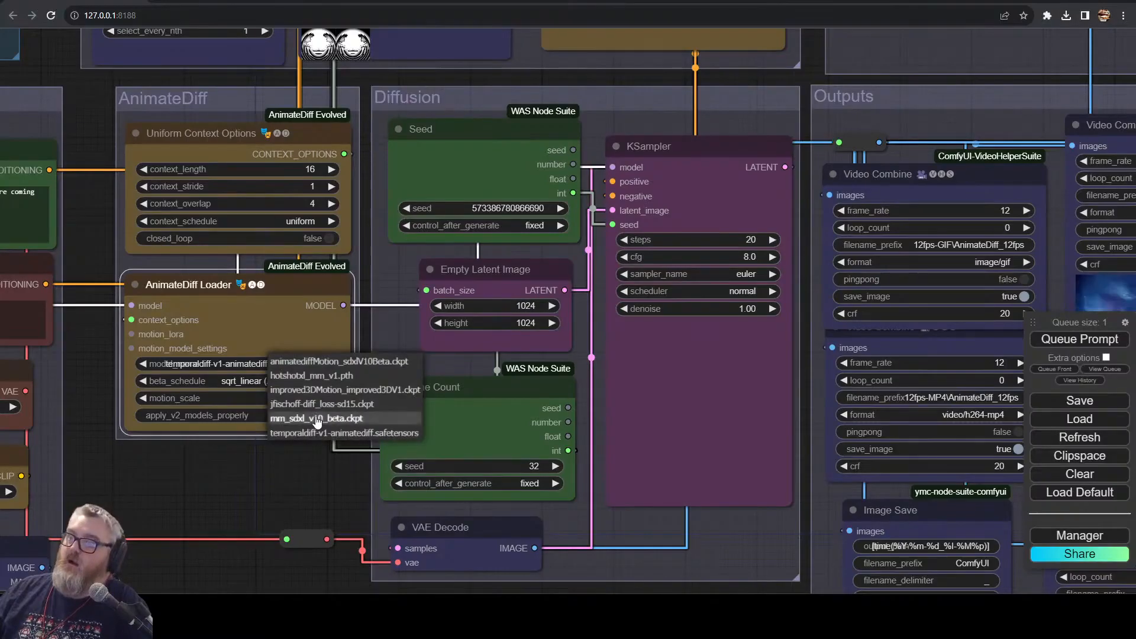
pyautogui.click(314, 404)
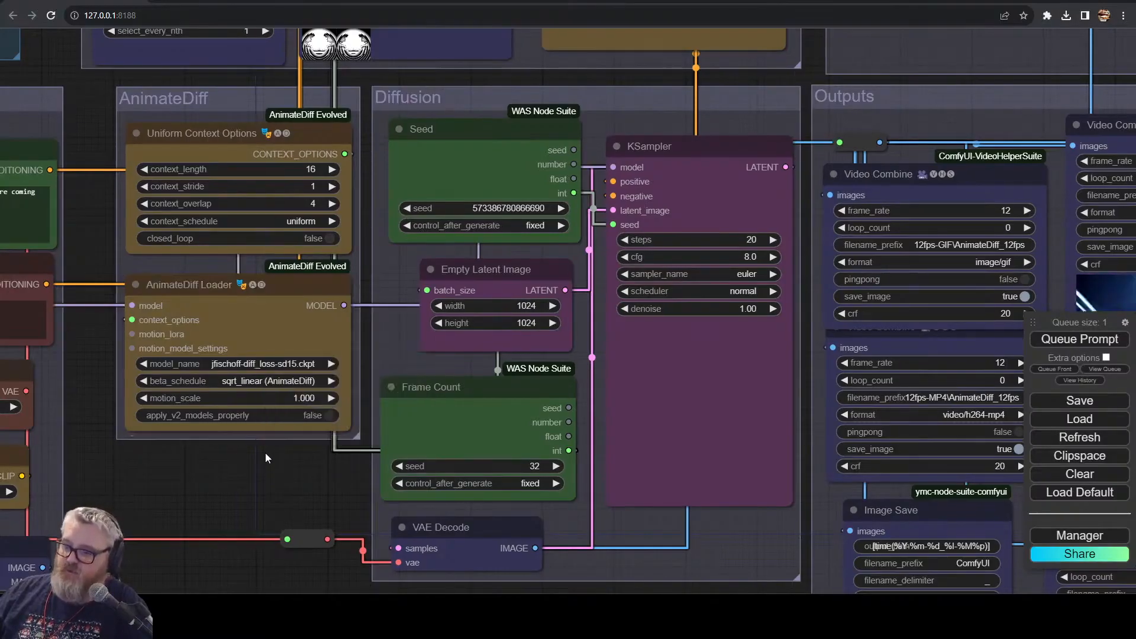
pyautogui.moveTo(272, 460); pyautogui.dragTo(77, 476)
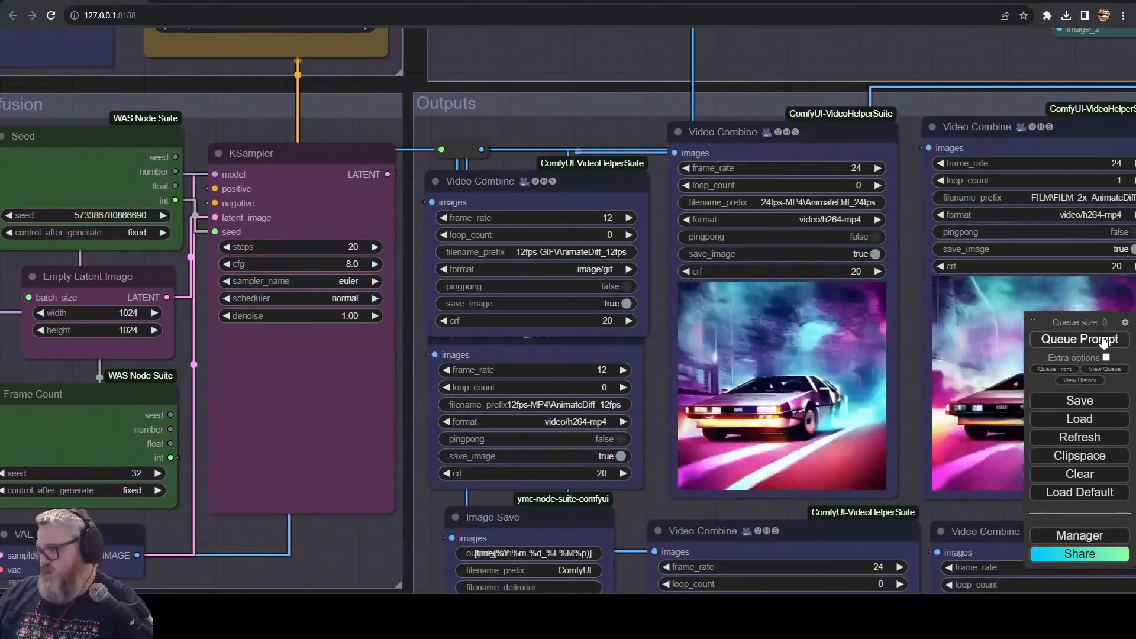
pyautogui.click(1103, 339)
# - Switch to the Command Prompt, run nvitop in a pane beside the ComfyUI log, and reduce its text size
pyautogui.scroll(-6, 545, 46)
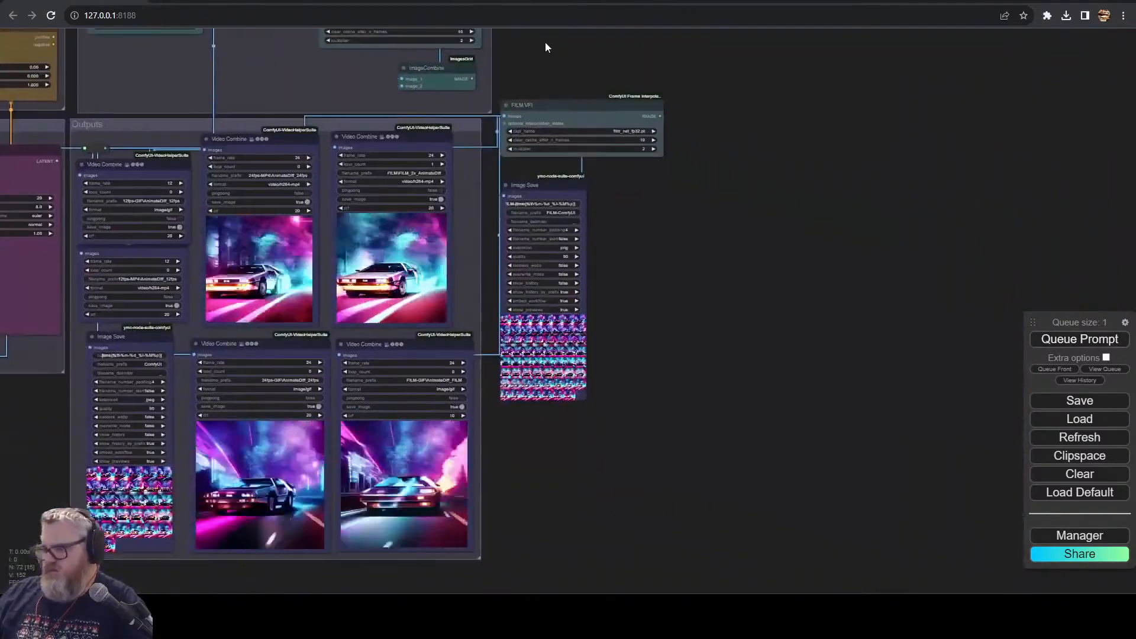
pyautogui.moveTo(545, 46); pyautogui.dragTo(713, 36)
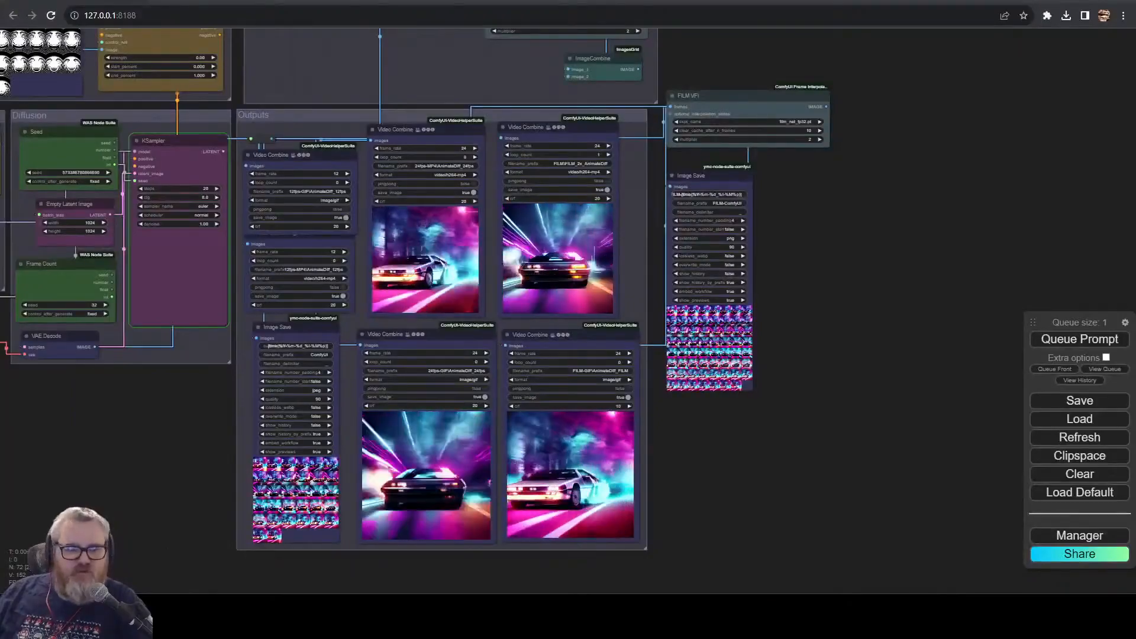
pyautogui.hotkey('alt', 'Tab')
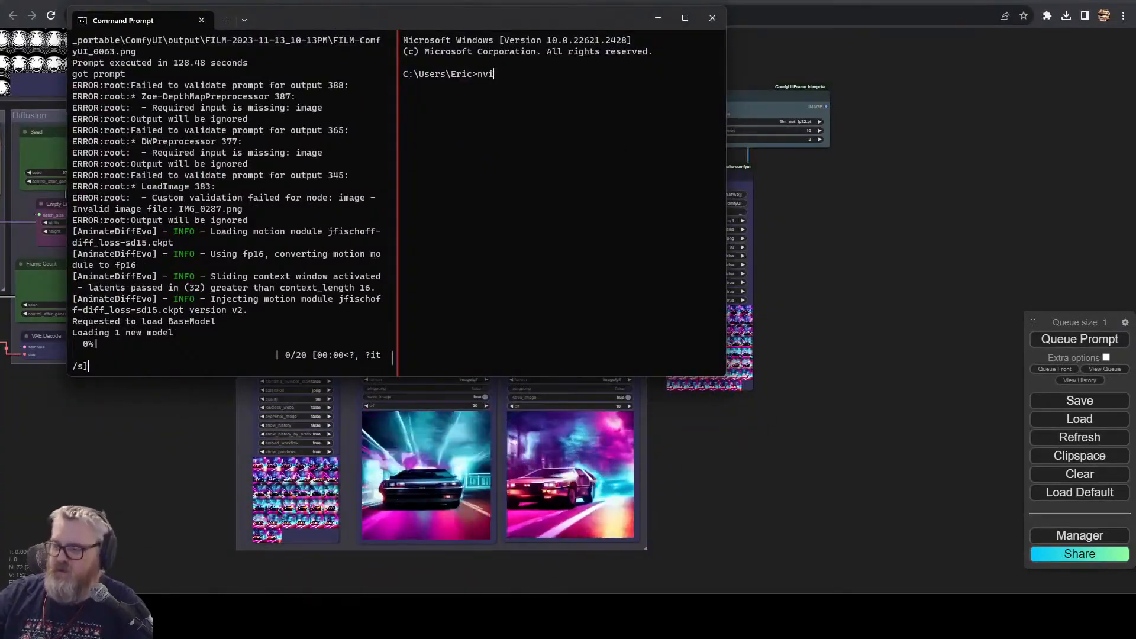
pyautogui.hotkey('ctrl', '-')
pyautogui.hotkey('ctrl', '-')
pyautogui.hotkey('ctrl', '-')
pyautogui.hotkey('ctrl', '-')
# - Reshape the Command Prompt window into a wide, short strip, restore larger text, and place it above the video previews
pyautogui.moveTo(548, 377); pyautogui.dragTo(548, 120)
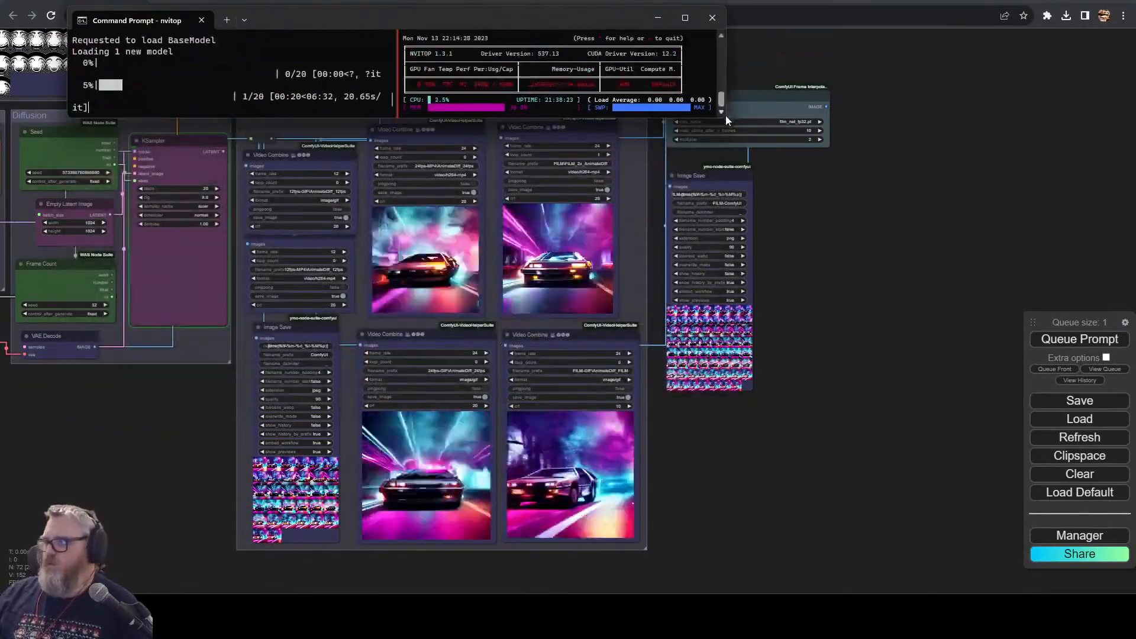
pyautogui.moveTo(725, 119); pyautogui.dragTo(1040, 201)
pyautogui.hotkey('ctrl', '+')
pyautogui.hotkey('ctrl', '+')
pyautogui.hotkey('ctrl', '+')
pyautogui.hotkey('ctrl', '+')
pyautogui.moveTo(829, 200); pyautogui.dragTo(825, 152)
pyautogui.moveTo(559, 18); pyautogui.dragTo(502, 52)
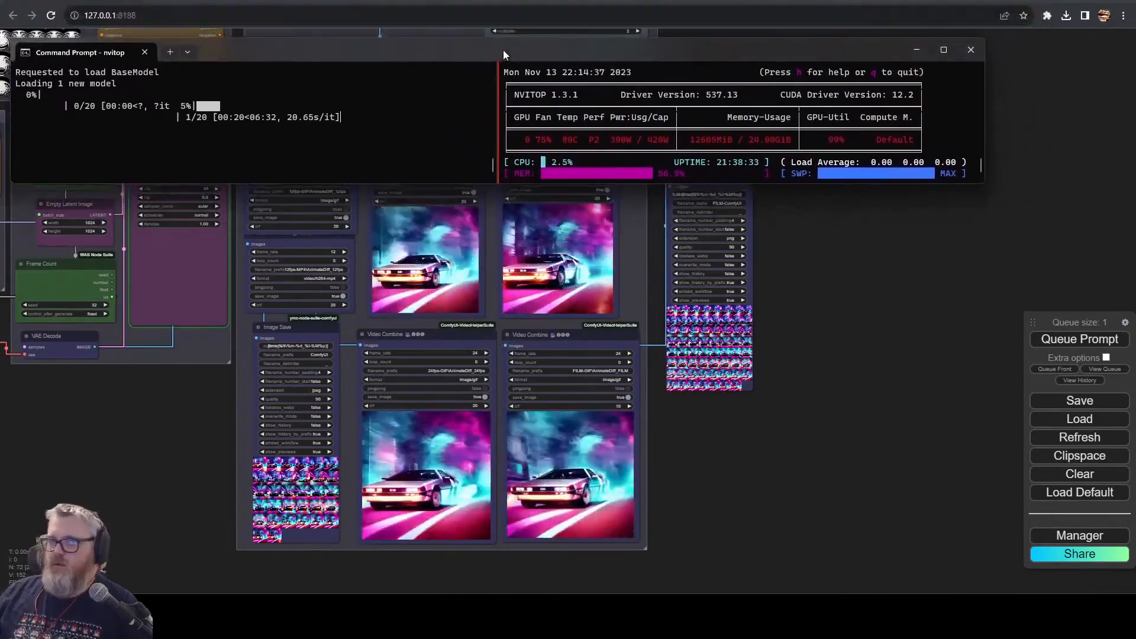
pyautogui.moveTo(708, 56); pyautogui.dragTo(850, 55)
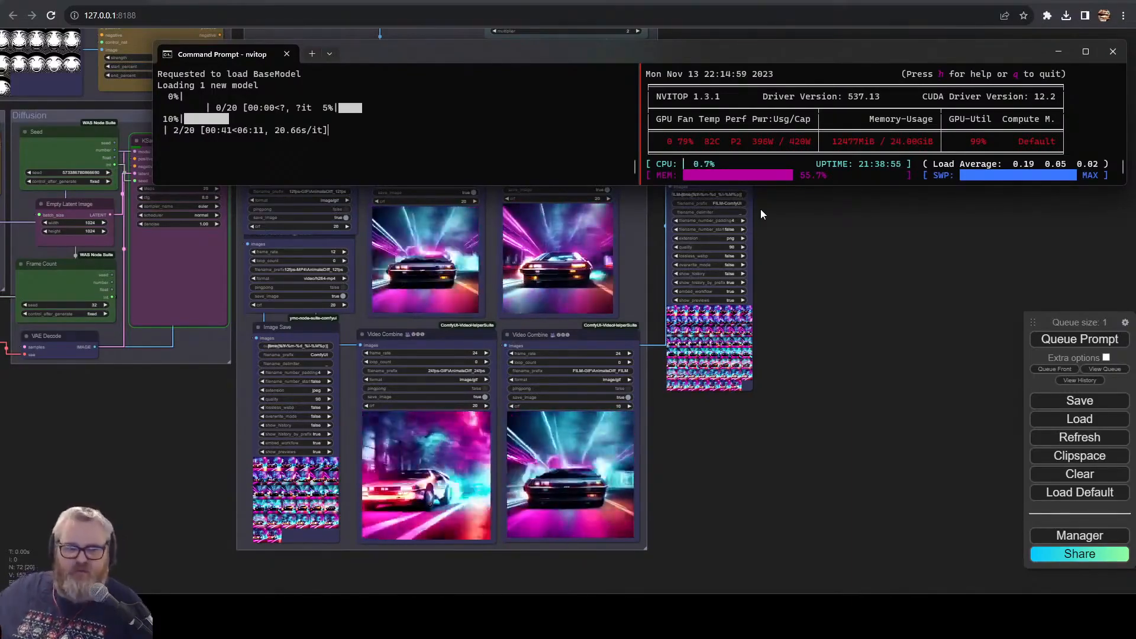
# - Survey the workflow's ControlNet, AnimateDiff, diffusion, FILM interpolation and output groups, and check the sampling progress in the Command Prompt
pyautogui.moveTo(241, 353); pyautogui.dragTo(600, 593)
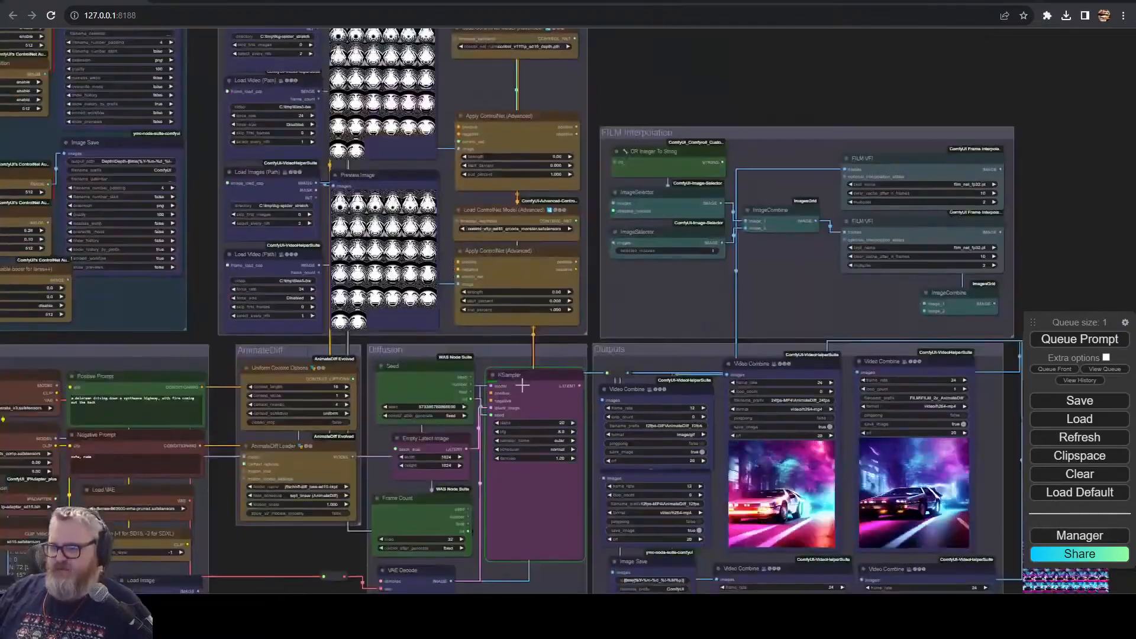
pyautogui.scroll(8, 425, 275)
pyautogui.scroll(3, 426, 273)
pyautogui.scroll(-14, 798, 438)
pyautogui.moveTo(970, 426); pyautogui.dragTo(559, 181)
pyautogui.moveTo(60, 331); pyautogui.dragTo(478, 491)
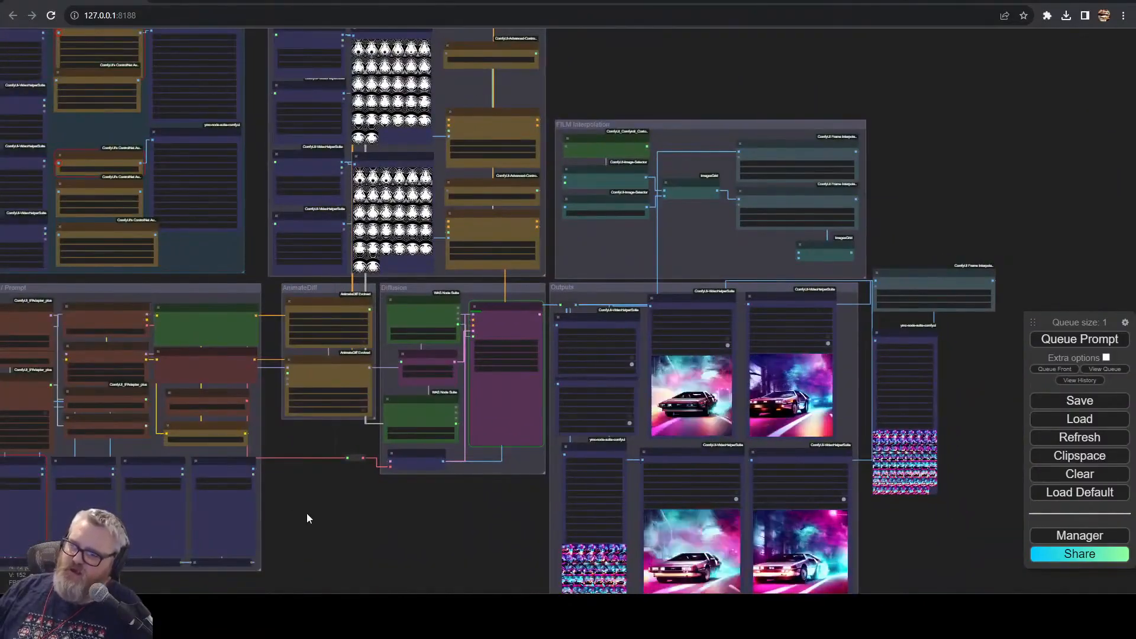
pyautogui.scroll(4, 297, 471)
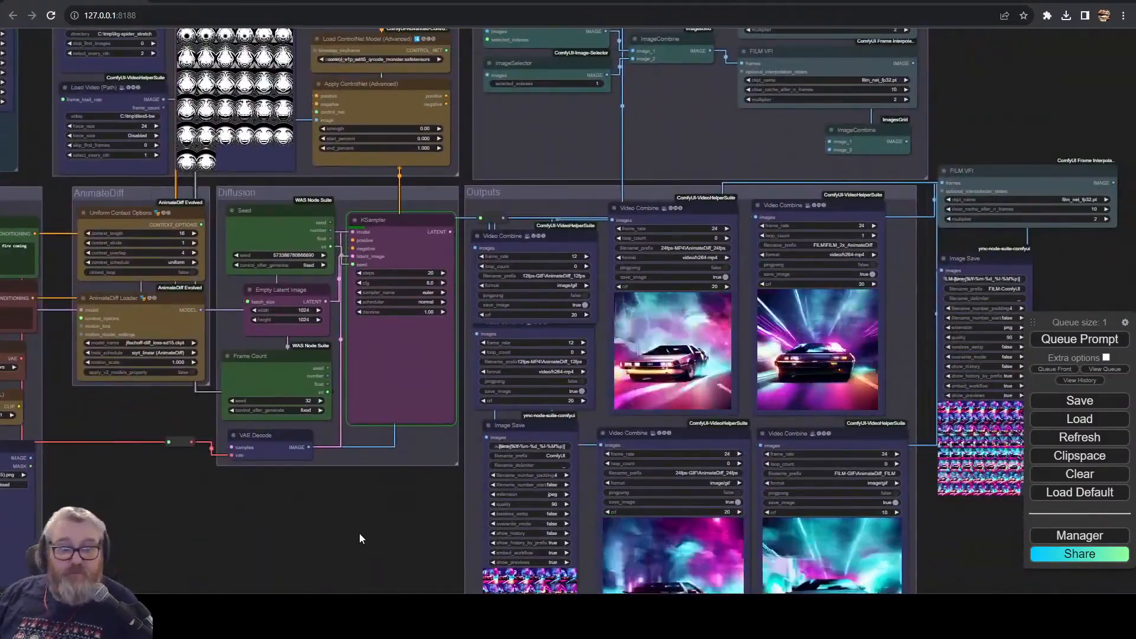
pyautogui.moveTo(355, 486); pyautogui.dragTo(250, 520)
pyautogui.scroll(3, 251, 521)
pyautogui.hotkey('alt', 'Tab')
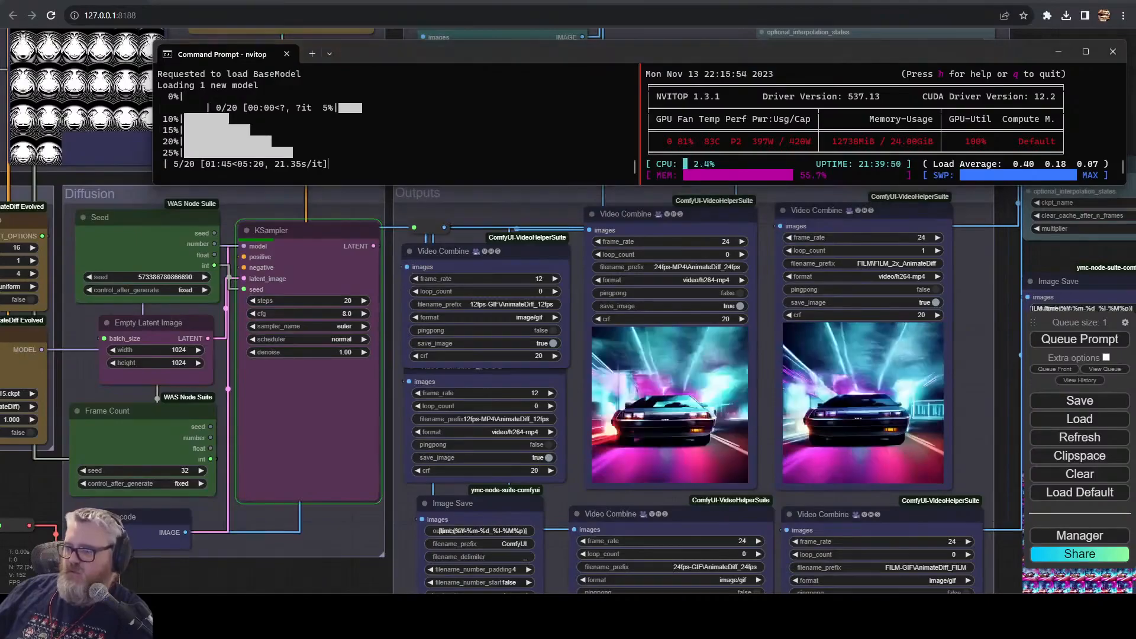
# - Switch to Blender, align the viewport to the top view of the plane, and reposition the GLSL Modulo node
pyautogui.click(254, 613)
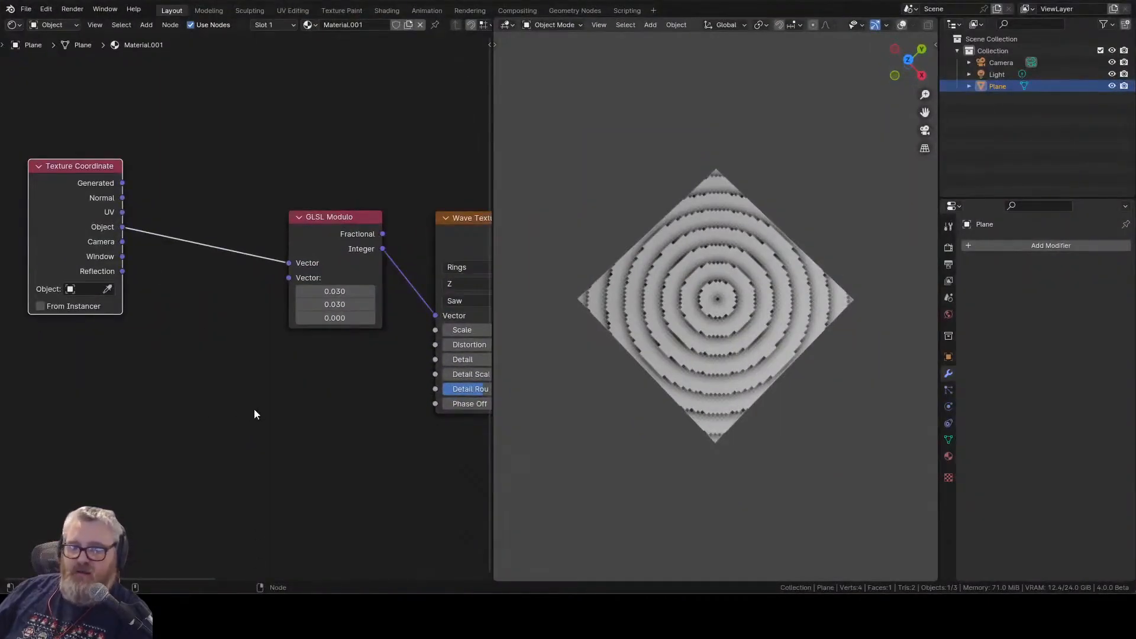
pyautogui.click(908, 57)
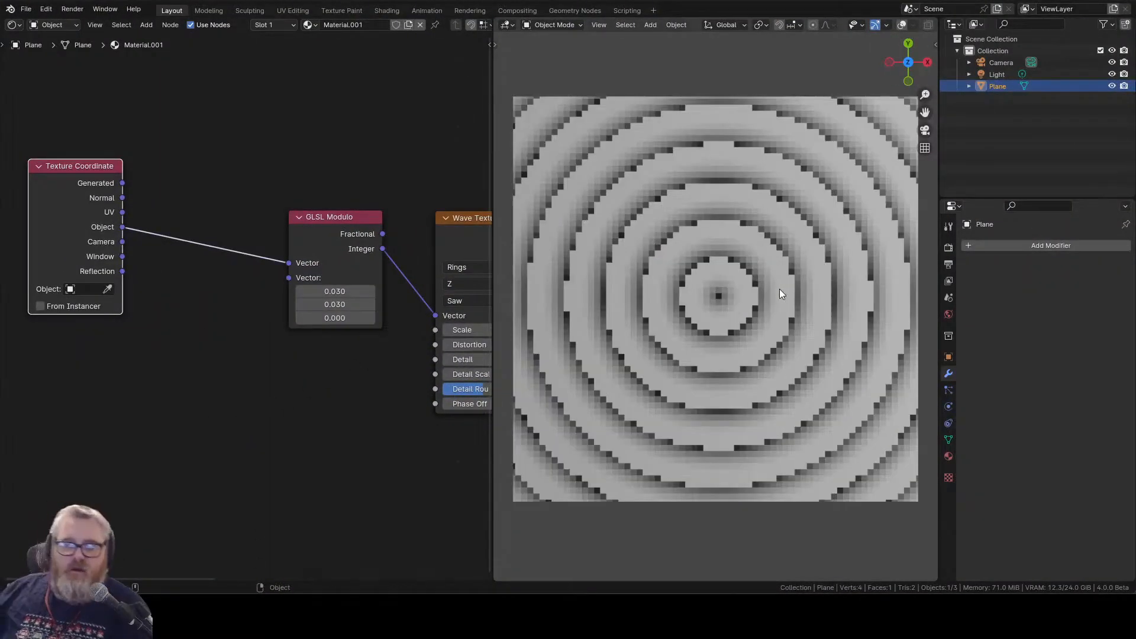
pyautogui.moveTo(320, 238); pyautogui.dragTo(262, 246)
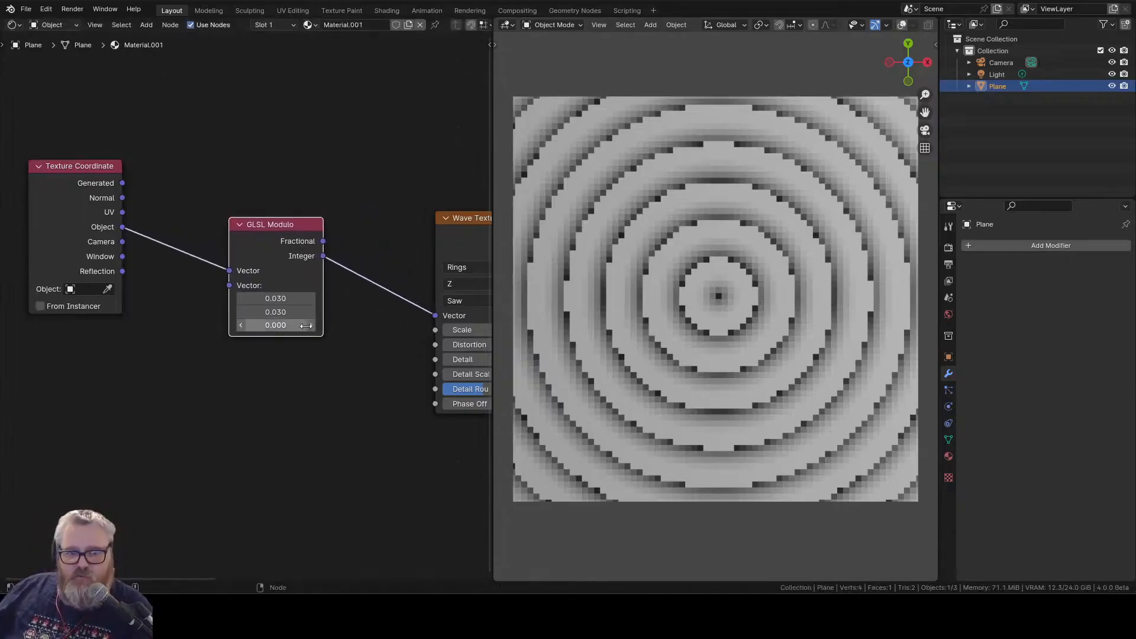
pyautogui.scroll(5, 340, 367)
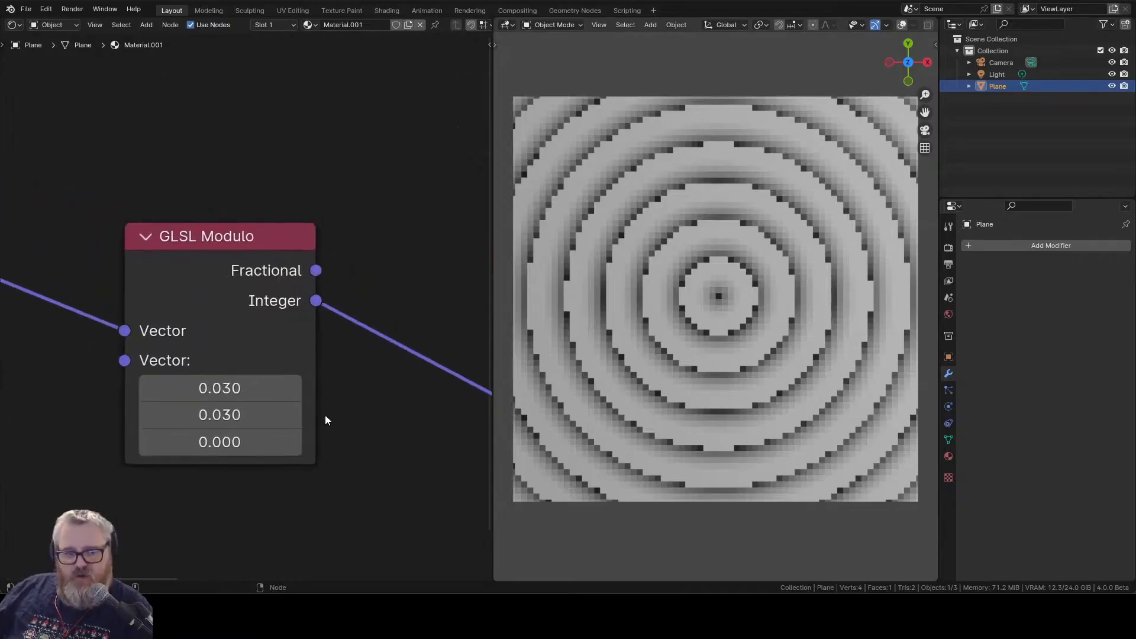
pyautogui.scroll(-2, 325, 420)
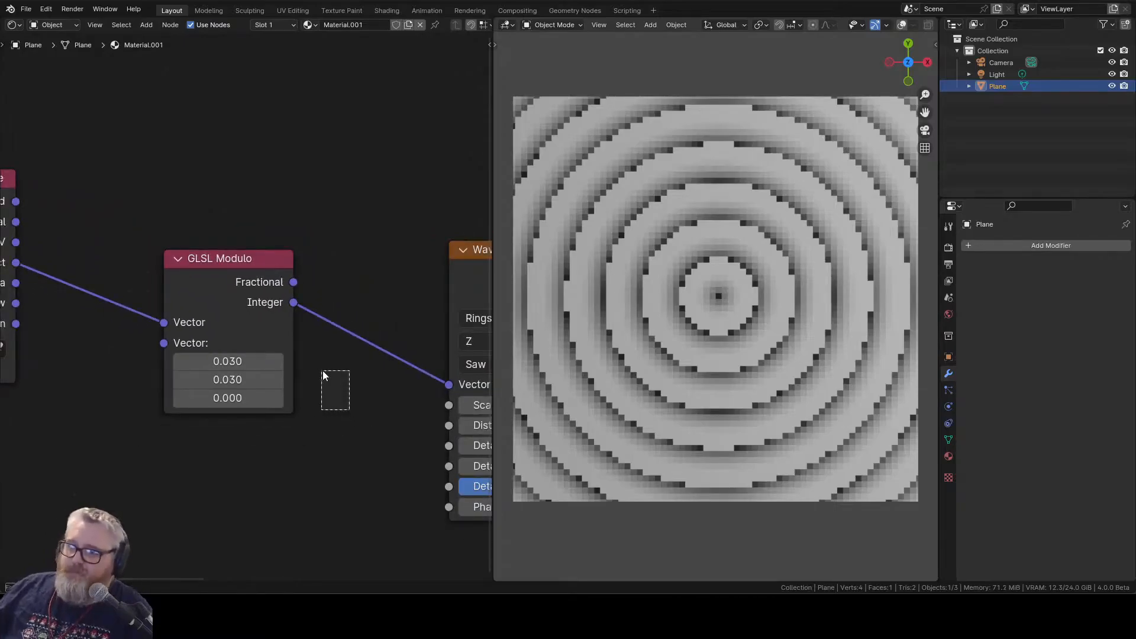
pyautogui.moveTo(320, 371); pyautogui.dragTo(323, 376)
pyautogui.moveTo(272, 318); pyautogui.dragTo(303, 294)
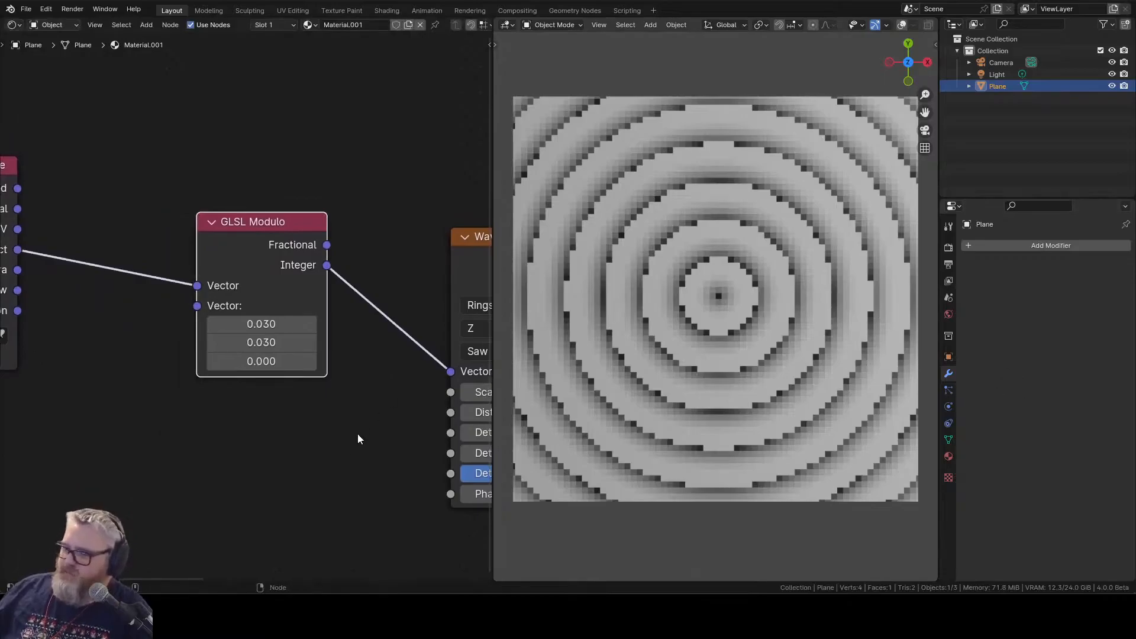
# - Look through the FxNodes utility list and try a Distortion of about 12.3 on the Wave Texture
pyautogui.scroll(-2, 358, 435)
pyautogui.press('n')
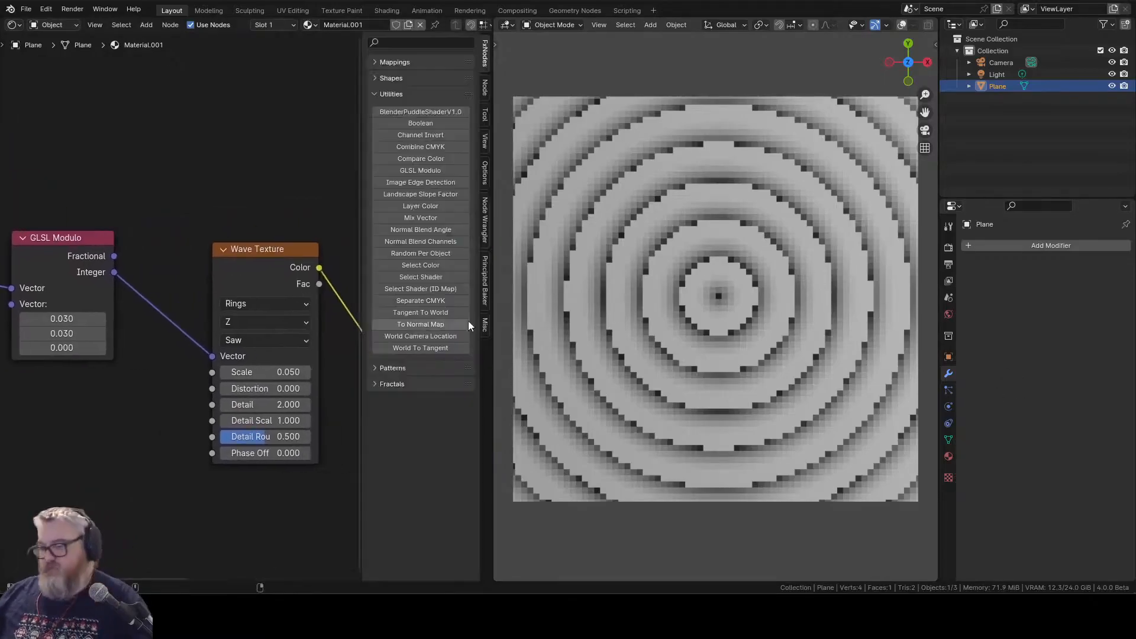
pyautogui.press('n')
pyautogui.moveTo(332, 371); pyautogui.dragTo(367, 388)
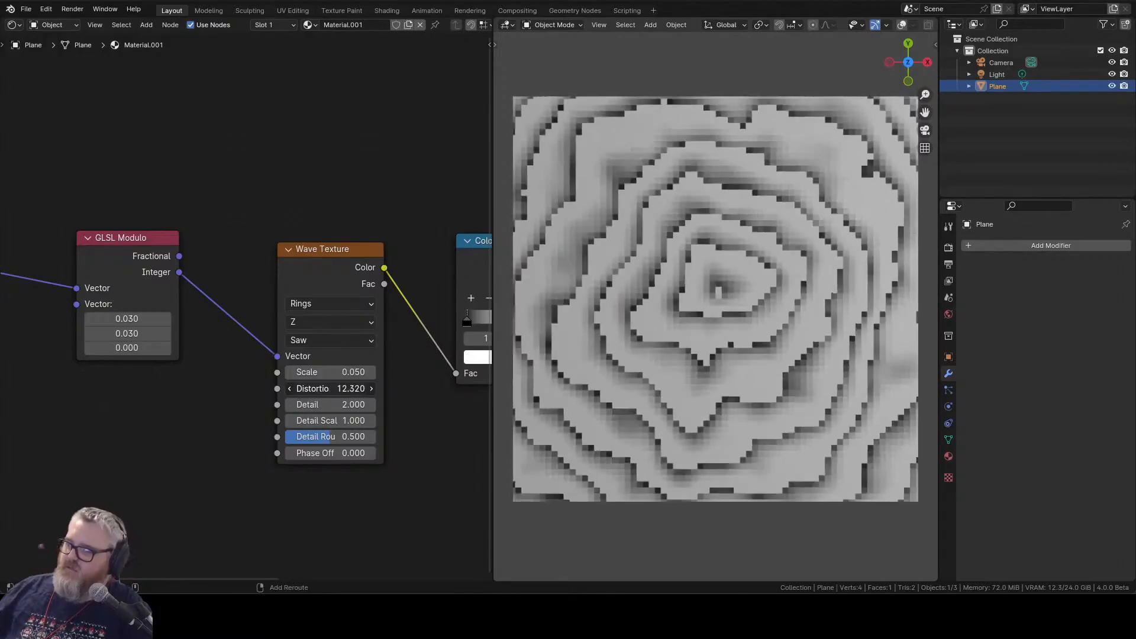
pyautogui.rightClick(335, 388)
# - Try GLSL Modulo's Fractional output as the Wave Texture's Vector, with modulo X and Y at 1.000 and texture Scale at 0.550
pyautogui.moveTo(125, 318)
pyautogui.mouseDown()
pyautogui.moveTo(148, 334)
pyautogui.moveTo(115, 333)
pyautogui.mouseUp()
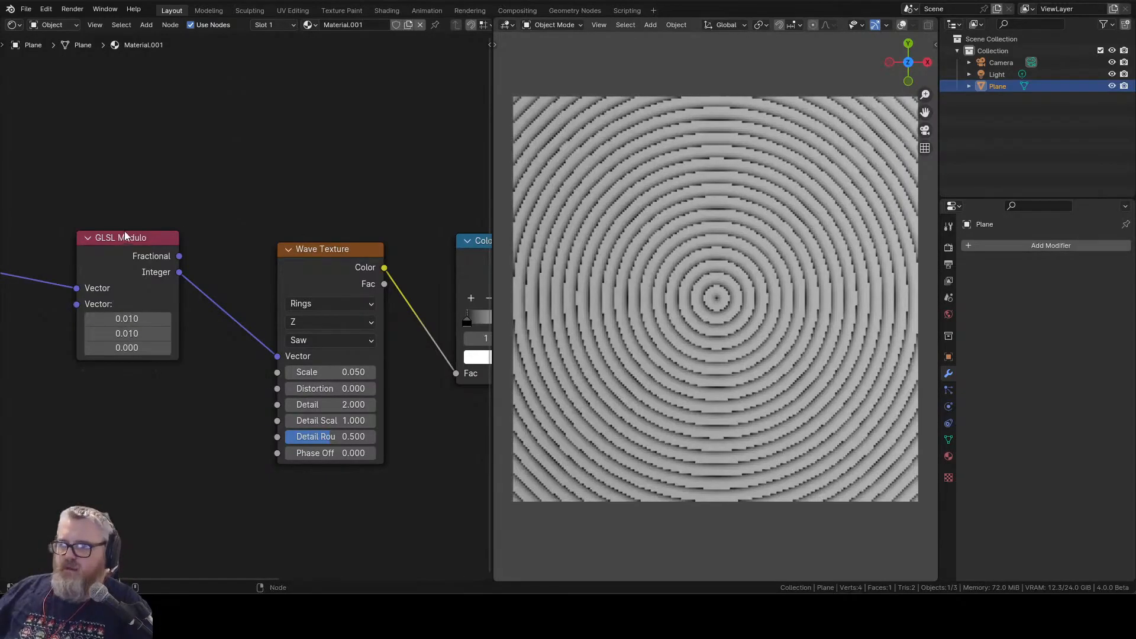
pyautogui.moveTo(179, 255); pyautogui.dragTo(277, 356)
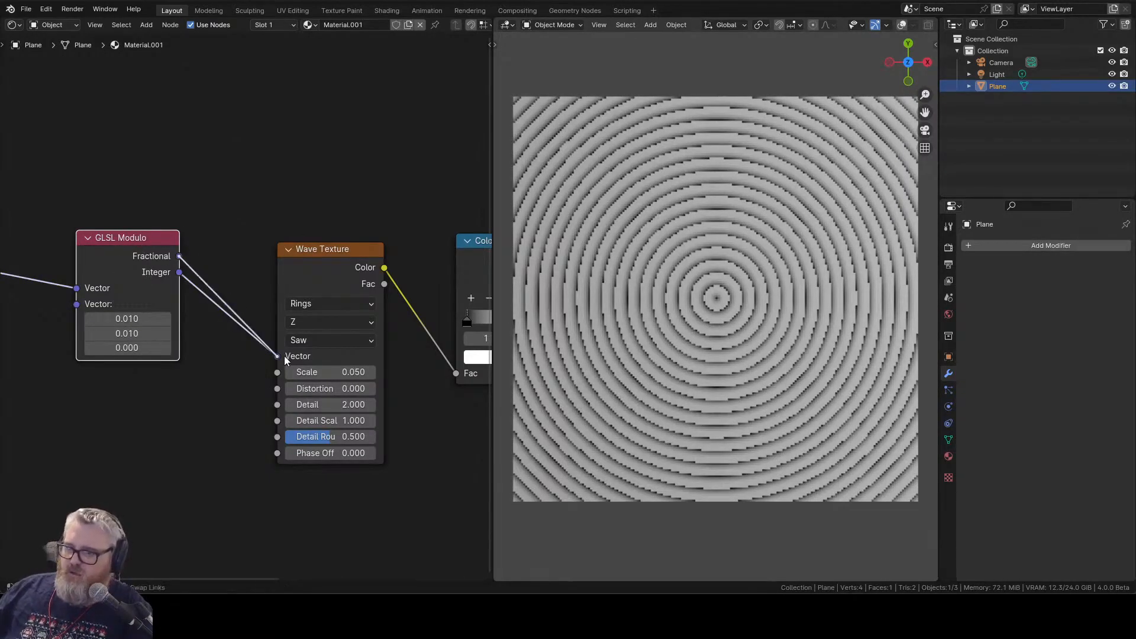
pyautogui.moveTo(125, 319); pyautogui.dragTo(185, 334)
pyautogui.moveTo(330, 372); pyautogui.dragTo(402, 388)
pyautogui.rightClick(402, 389)
# - Animate the Wave Texture's Phase Offset and play the animation
pyautogui.moveTo(330, 453); pyautogui.dragTo(630, 453)
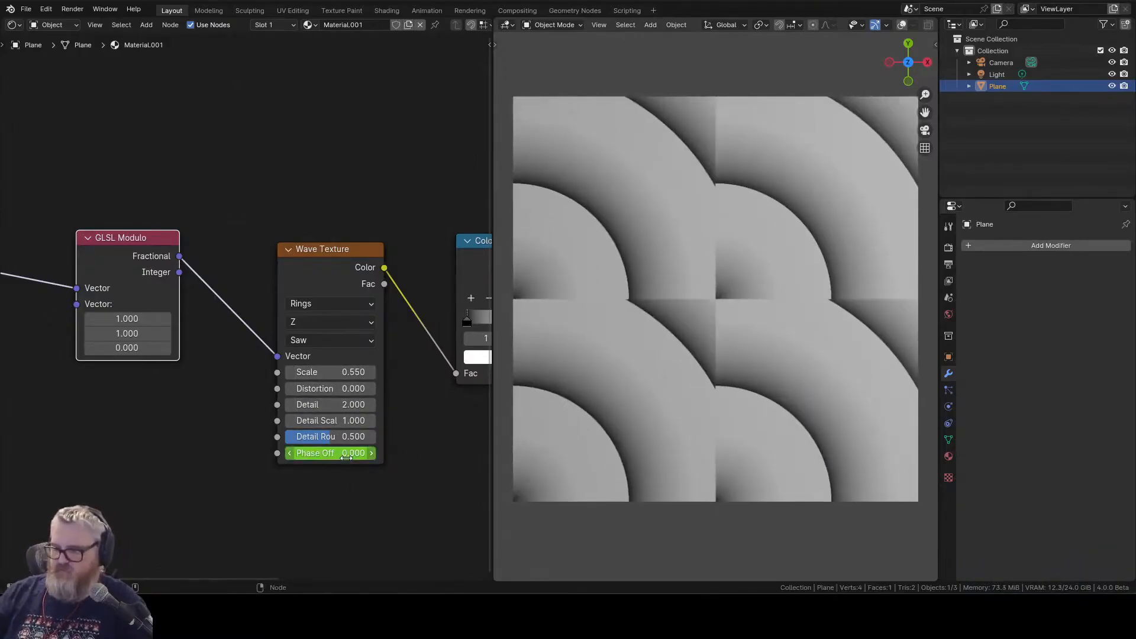
pyautogui.press('space')
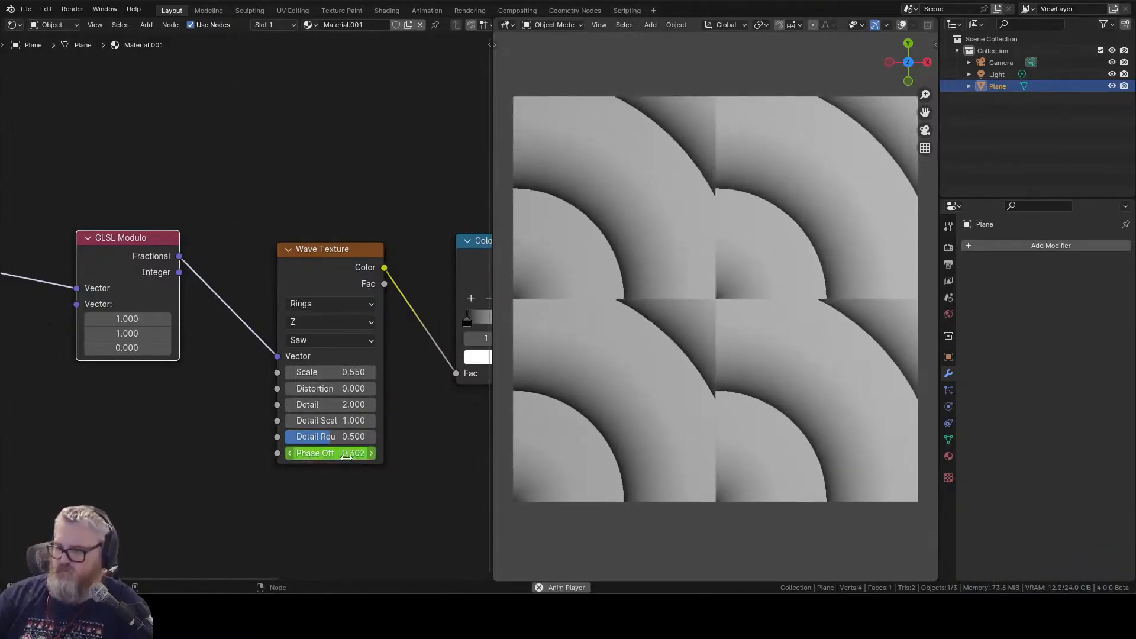
# - Try the Y direction for the Wave Texture's rings and a different Distortion
pyautogui.click(329, 322)
pyautogui.click(327, 375)
pyautogui.moveTo(330, 389)
pyautogui.mouseDown()
pyautogui.moveTo(462, 389)
pyautogui.moveTo(346, 389)
pyautogui.mouseUp()
pyautogui.rightClick(346, 389)
# - Reconnect GLSL Modulo's Integer output to the Wave Texture, adjust its vector values, and delete the GLSL Modulo node
pyautogui.moveTo(179, 273); pyautogui.dragTo(295, 372)
pyautogui.moveTo(128, 319); pyautogui.dragTo(70, 334)
pyautogui.press('x')
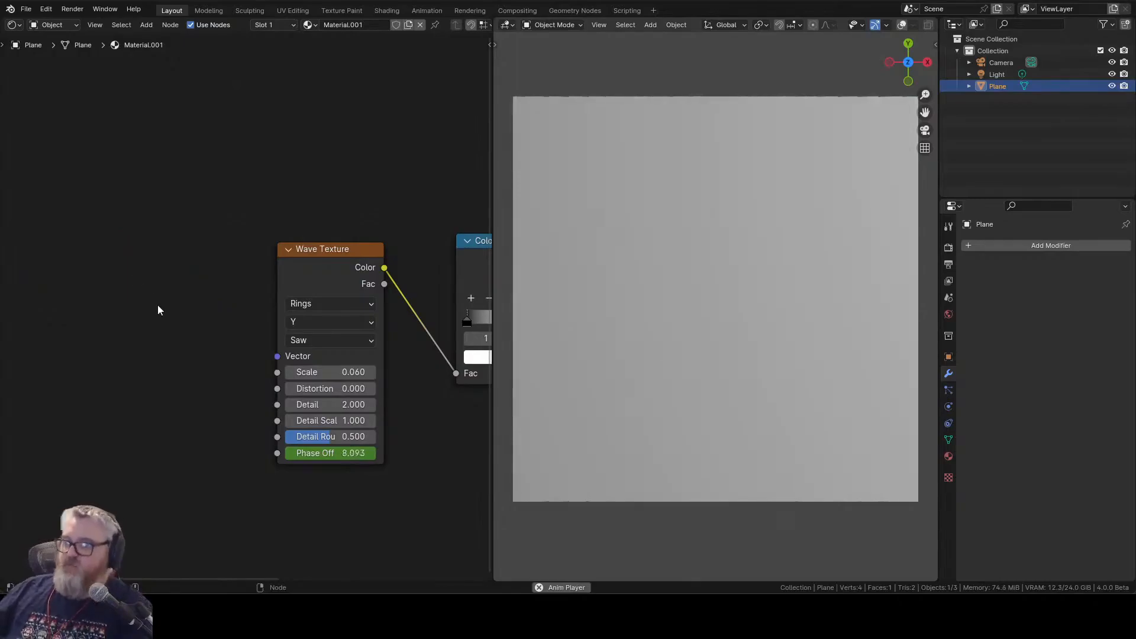
# - Feed Object texture coordinates through a Mapping node into the Wave Texture and set its Scale to 0.5
pyautogui.press('n')
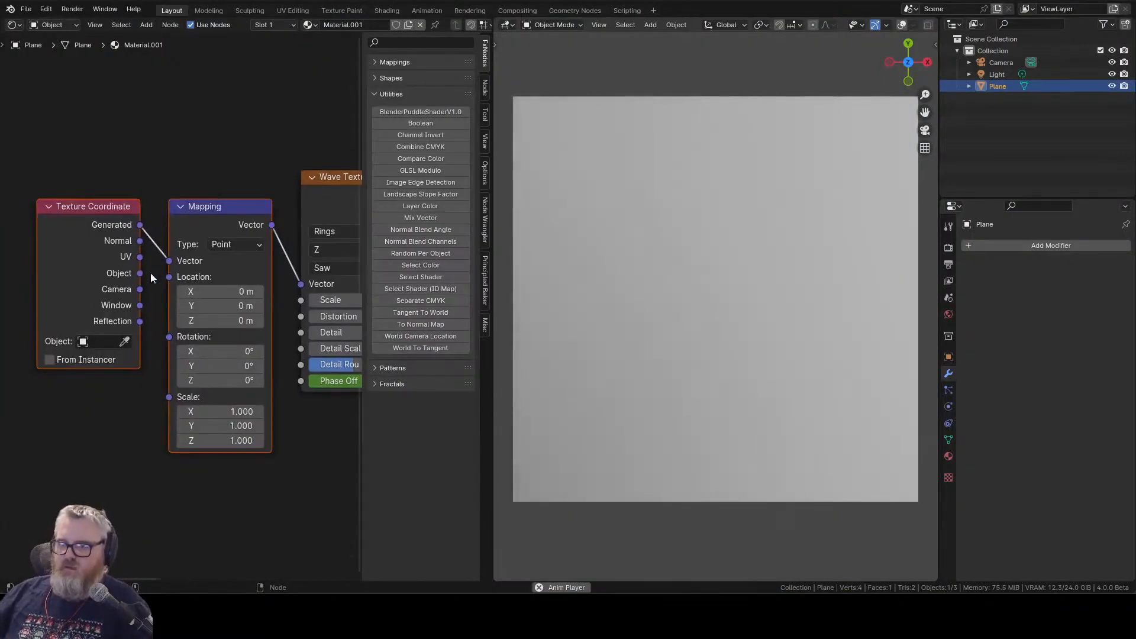
pyautogui.moveTo(170, 262); pyautogui.dragTo(170, 260)
pyautogui.click(194, 177)
pyautogui.moveTo(219, 138); pyautogui.dragTo(97, 136)
pyautogui.click(169, 212)
pyautogui.doubleClick(221, 309)
pyautogui.write('.5')
pyautogui.press('Return')
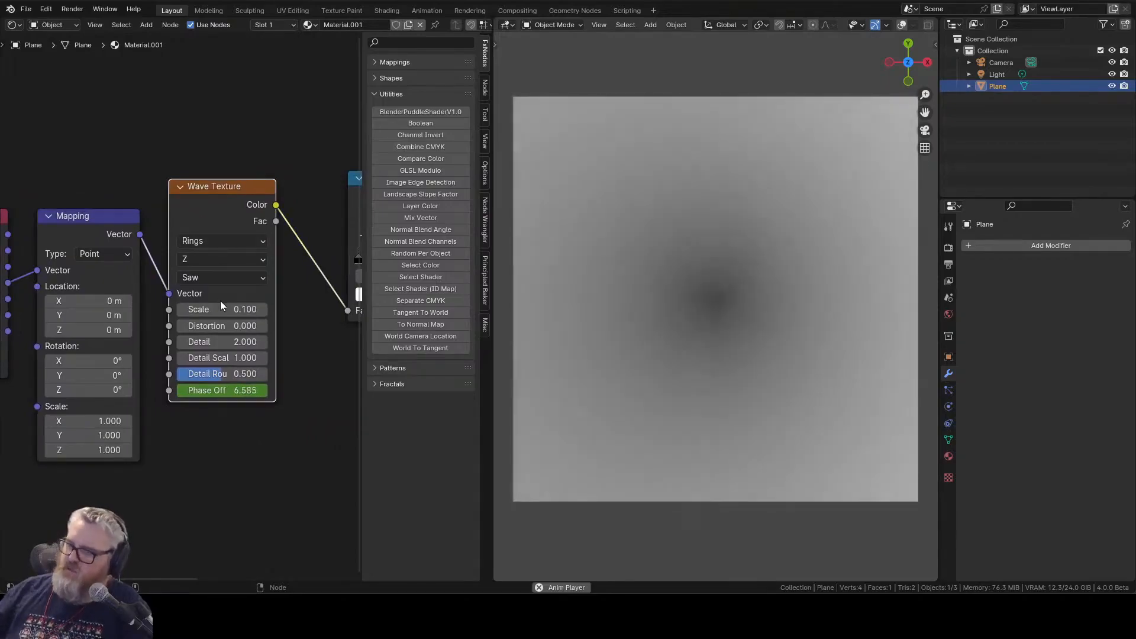
# - Move the Color Ramp's white stop to the end of the gradient and select the black stop
pyautogui.moveTo(281, 459); pyautogui.dragTo(134, 479)
pyautogui.moveTo(274, 324); pyautogui.dragTo(110, 371)
pyautogui.moveTo(148, 329); pyautogui.dragTo(216, 328)
pyautogui.click(61, 329)
# - Replace the Principled BSDF with an Emission shader whose Color comes from the Color Ramp
pyautogui.moveTo(83, 430); pyautogui.dragTo(3, 400)
pyautogui.scroll(-5, 163, 428)
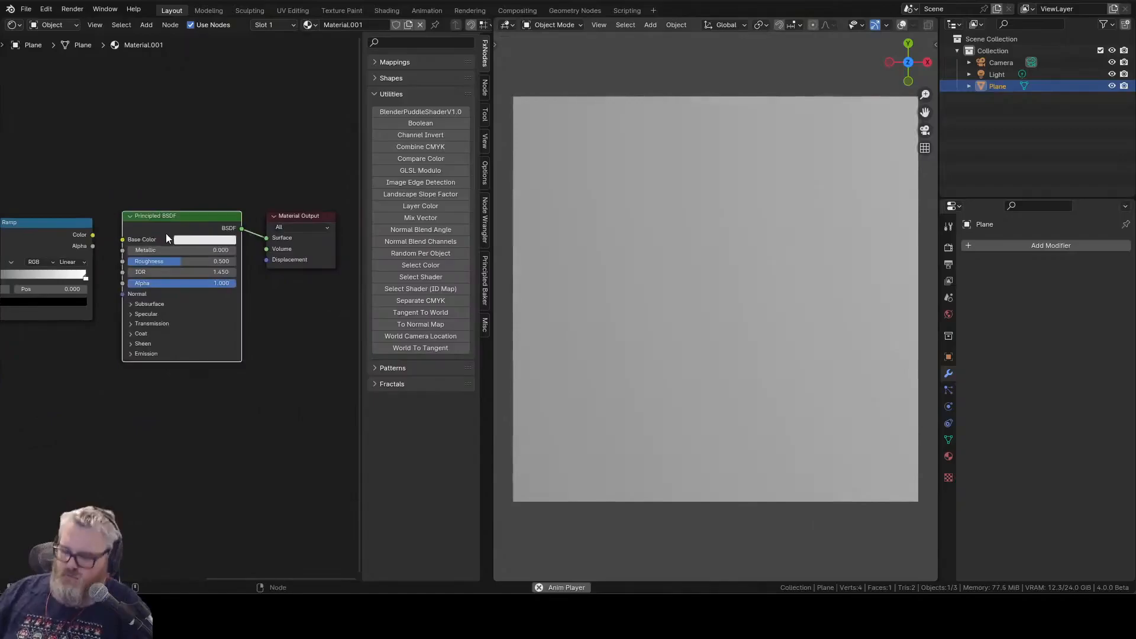
pyautogui.press('x')
pyautogui.hotkey('shift', 'a')
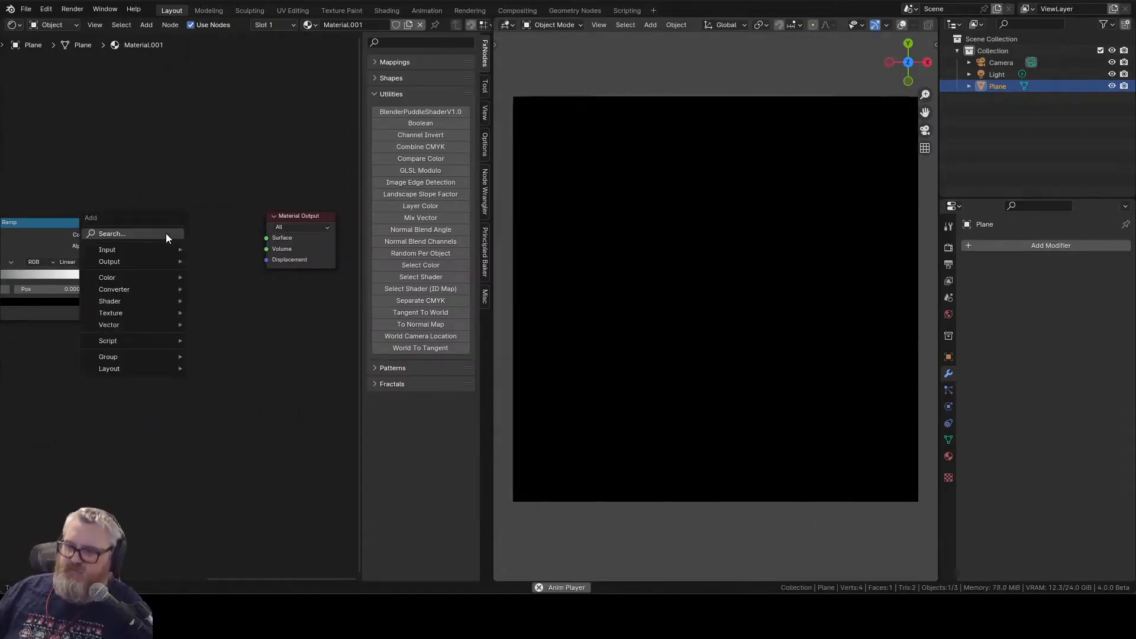
pyautogui.write('em')
pyautogui.press('Return')
pyautogui.click(167, 233)
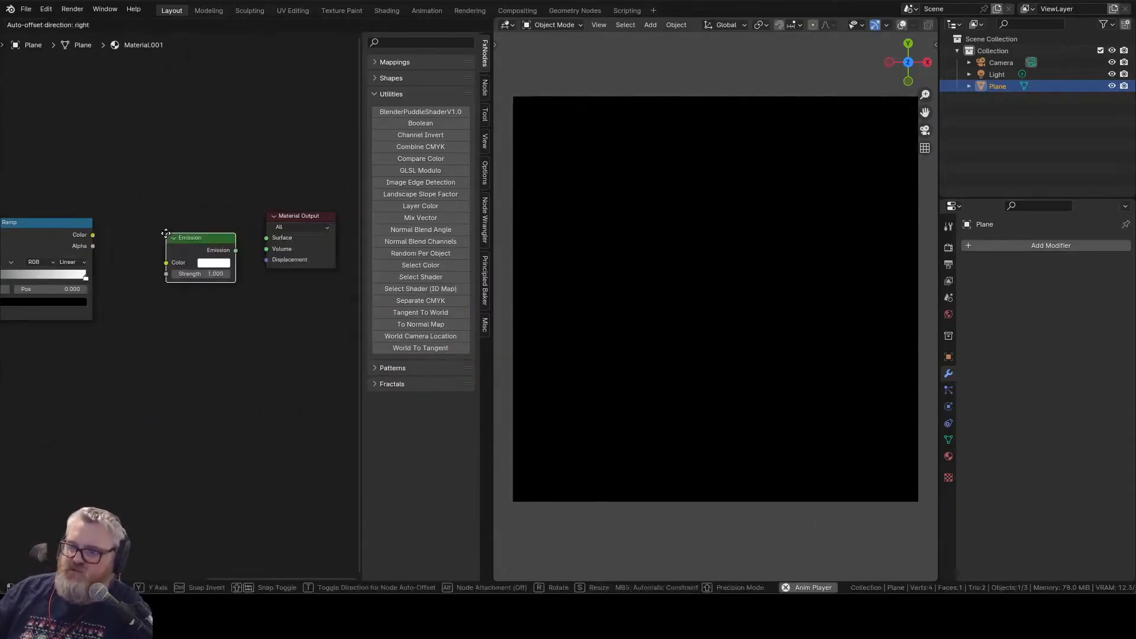
pyautogui.moveTo(93, 235); pyautogui.dragTo(166, 262)
# - Set the View Transform in the render's color management to Standard
pyautogui.click(948, 456)
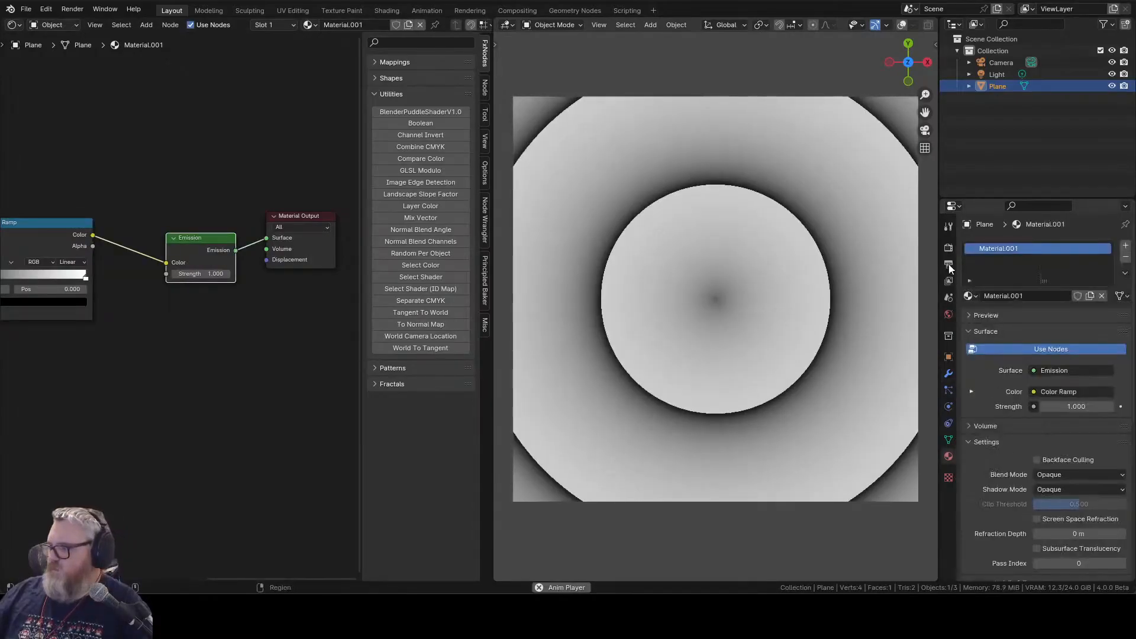
pyautogui.click(948, 247)
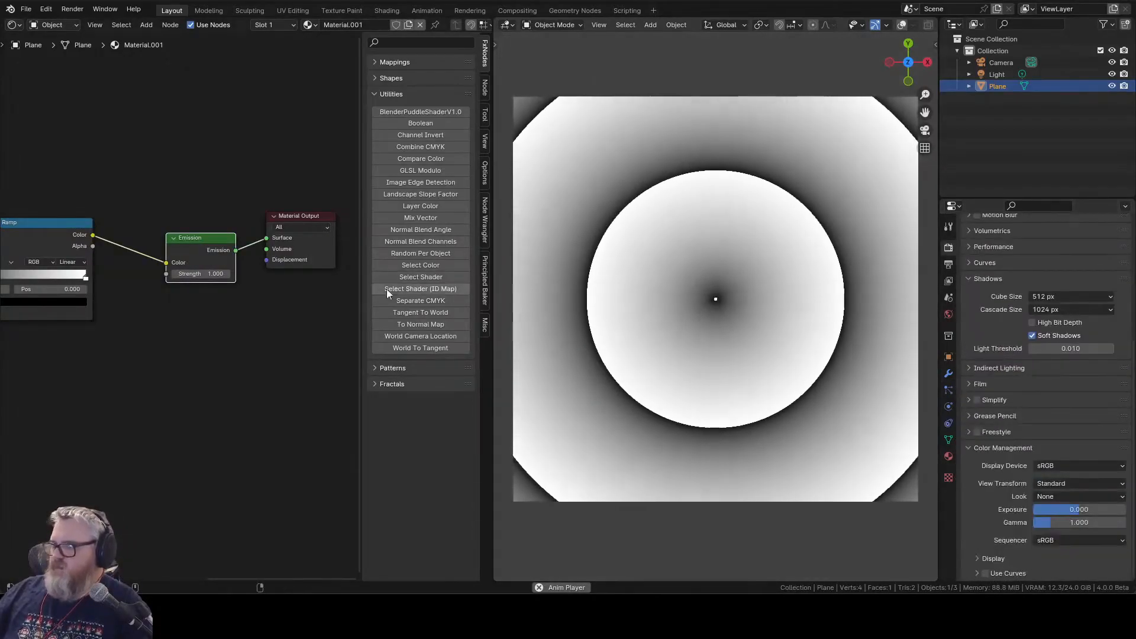
# - Set the Color Ramp's interpolation to Constant and move its white stop to position 0.564
pyautogui.scroll(5, 198, 334)
pyautogui.moveTo(91, 318); pyautogui.dragTo(251, 347)
pyautogui.click(178, 270)
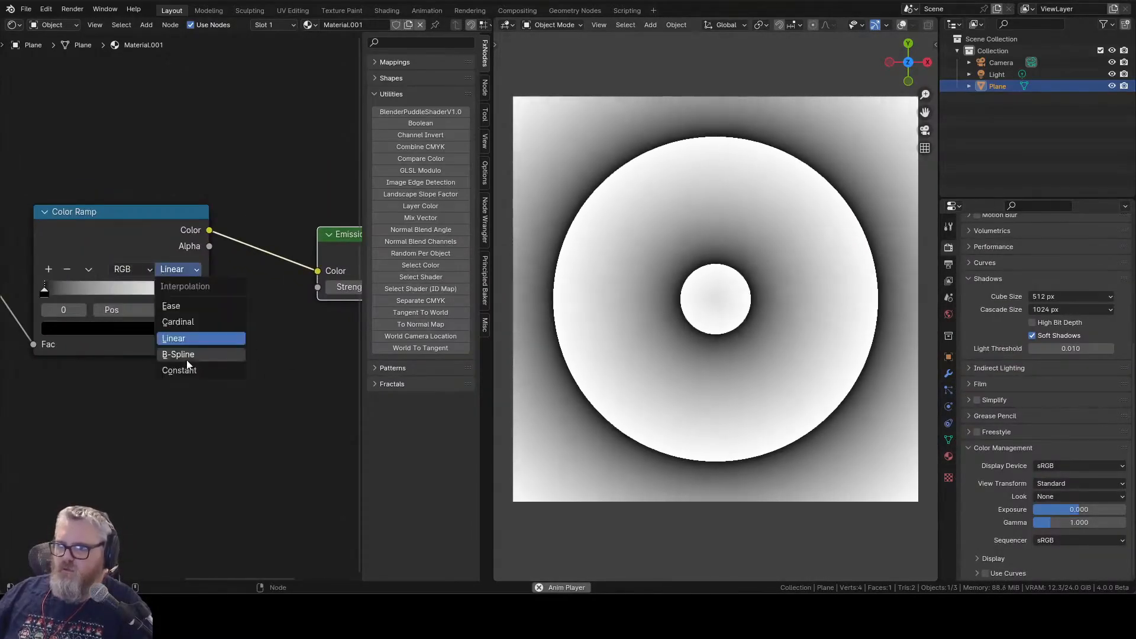
pyautogui.click(180, 369)
pyautogui.moveTo(198, 291); pyautogui.dragTo(131, 295)
# - Add a Polka Dots pattern node to the material and place it below the Wave Texture
pyautogui.scroll(-2, 232, 427)
pyautogui.moveTo(232, 427); pyautogui.dragTo(540, 393)
pyautogui.hotkey('shift', 'a')
pyautogui.moveTo(242, 461)
pyautogui.press('Escape')
pyautogui.click(390, 367)
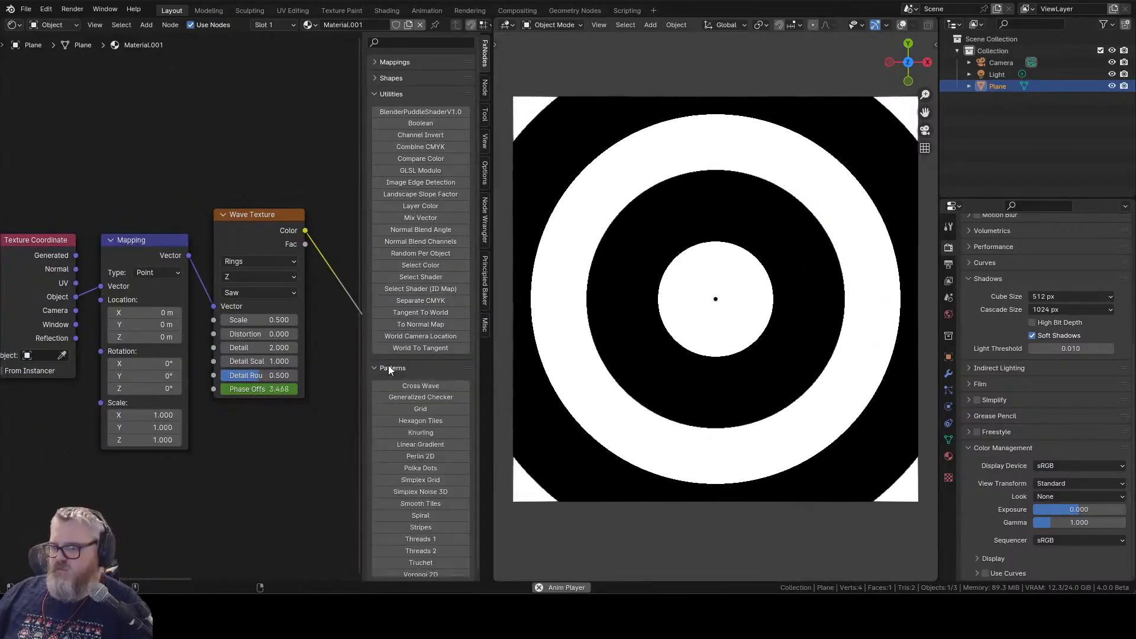
pyautogui.click(391, 94)
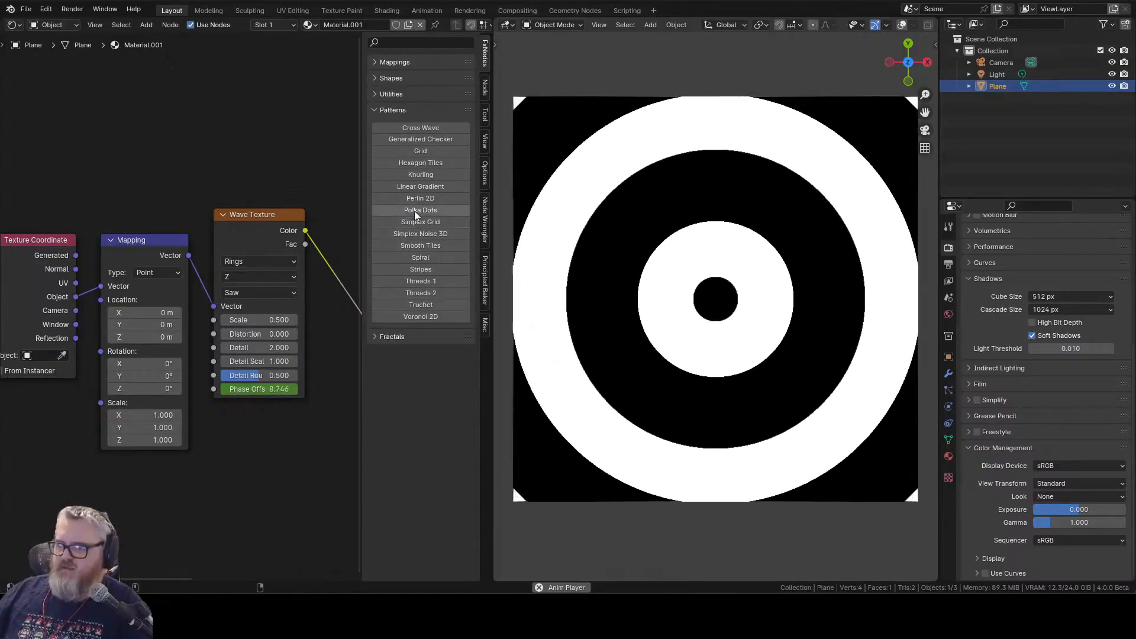
pyautogui.click(416, 210)
pyautogui.click(116, 355)
# - Insert a Math node set to Add between the Wave Texture and Color Ramp, with the Polka Dots Value as second input
pyautogui.hotkey('shift', 'a')
pyautogui.write('m')
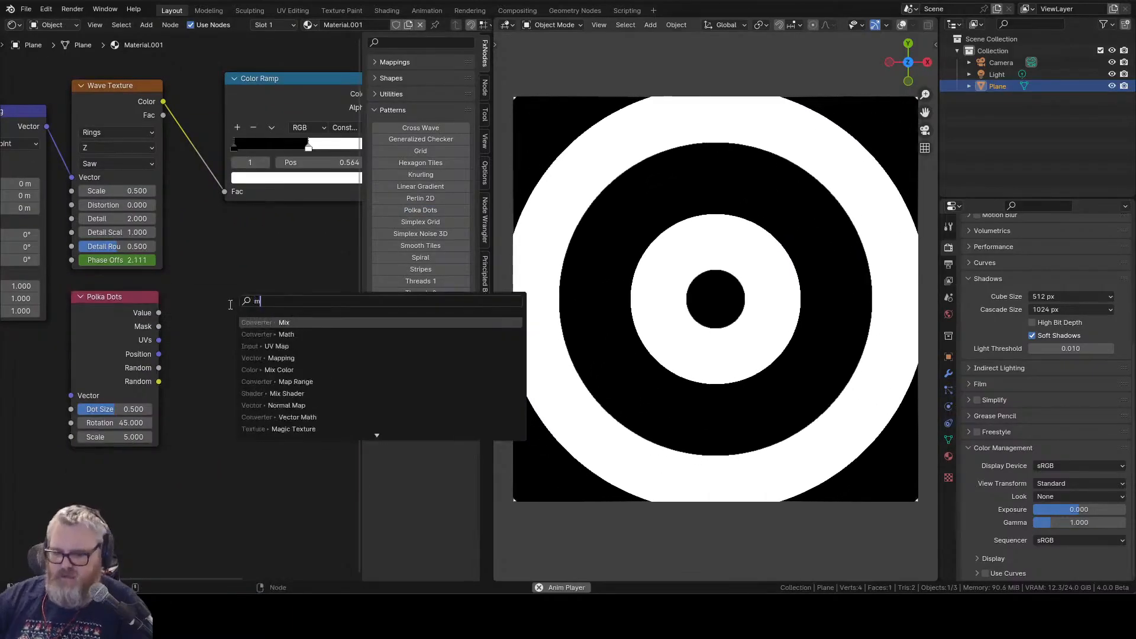
pyautogui.write('ath')
pyautogui.press('Return')
pyautogui.click(231, 138)
pyautogui.moveTo(159, 313); pyautogui.dragTo(213, 214)
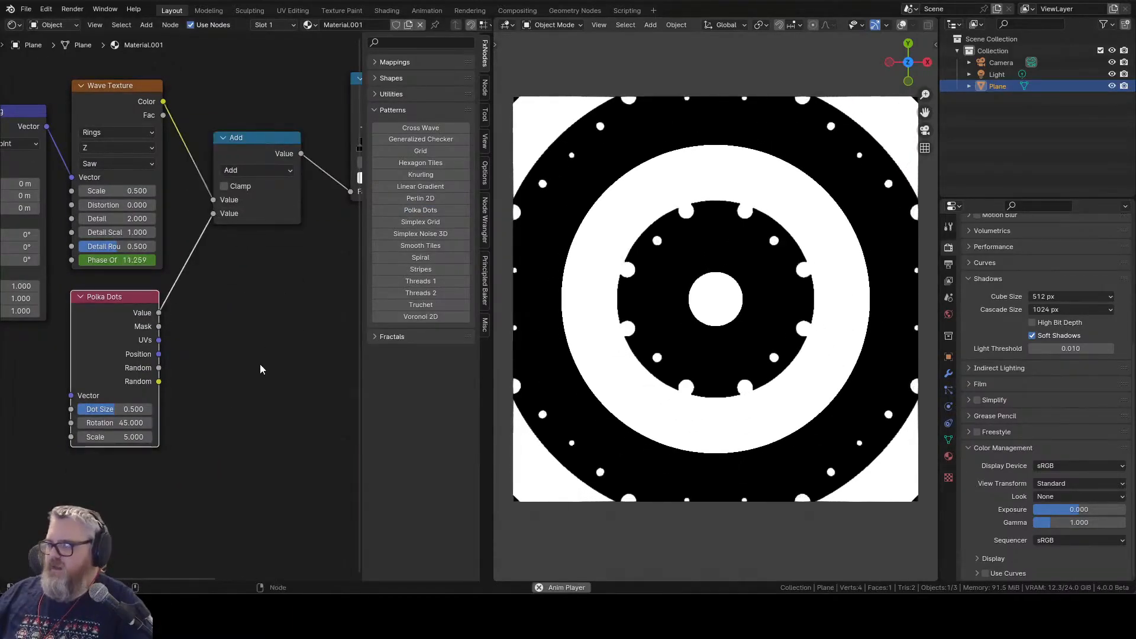
# - Set the Polka Dots node's Dot Size to 1 and its Scale to 3
pyautogui.moveTo(117, 410); pyautogui.dragTo(172, 410)
pyautogui.moveTo(119, 437); pyautogui.dragTo(92, 437)
pyautogui.doubleClick(118, 437)
pyautogui.write('.2')
pyautogui.press('Return')
pyautogui.doubleClick(106, 437)
pyautogui.write('5')
pyautogui.press('Return')
pyautogui.press('Return')
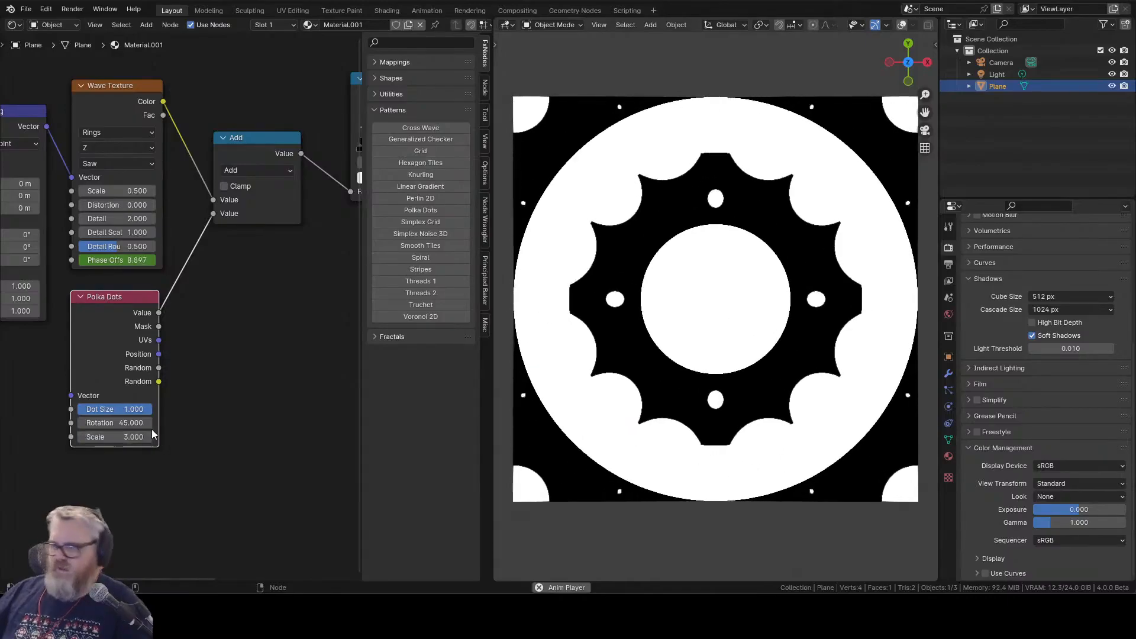
# - Set the Polka Dots node's Rotation to 0
pyautogui.moveTo(102, 423); pyautogui.dragTo(121, 423)
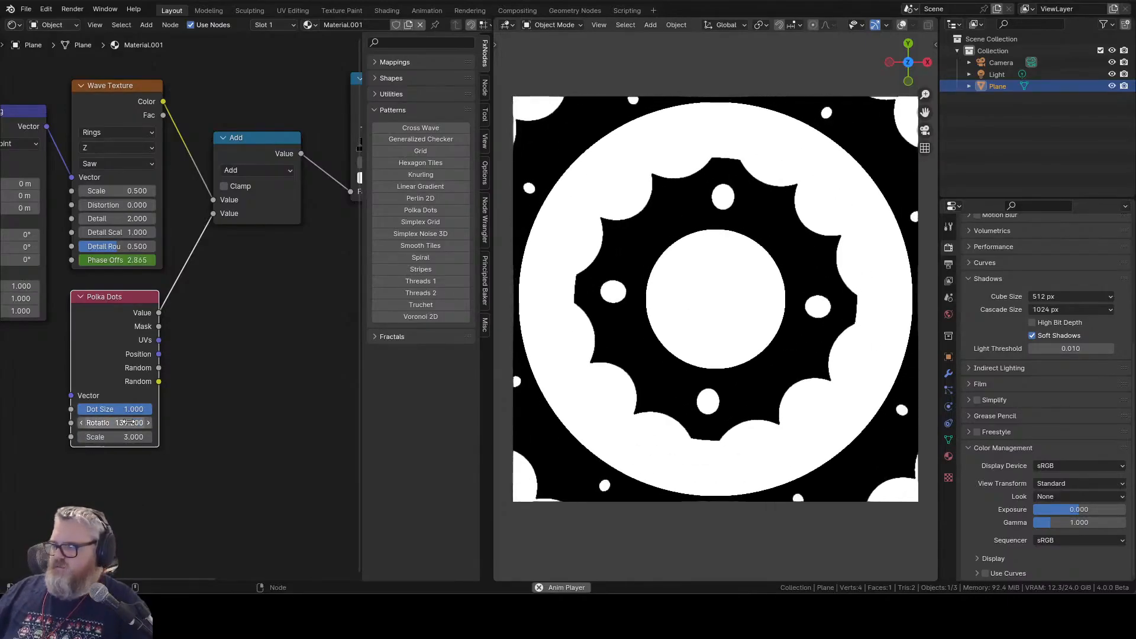
pyautogui.doubleClick(103, 423)
pyautogui.write('0')
pyautogui.press('Return')
# - Preview the outputs of the Wave Texture, Polka Dots, Add and Color Ramp nodes one by one on the plane
pyautogui.keyDown('ctrl'); pyautogui.keyDown('shift'); pyautogui.click(112, 95); pyautogui.keyUp('shift'); pyautogui.keyUp('ctrl')
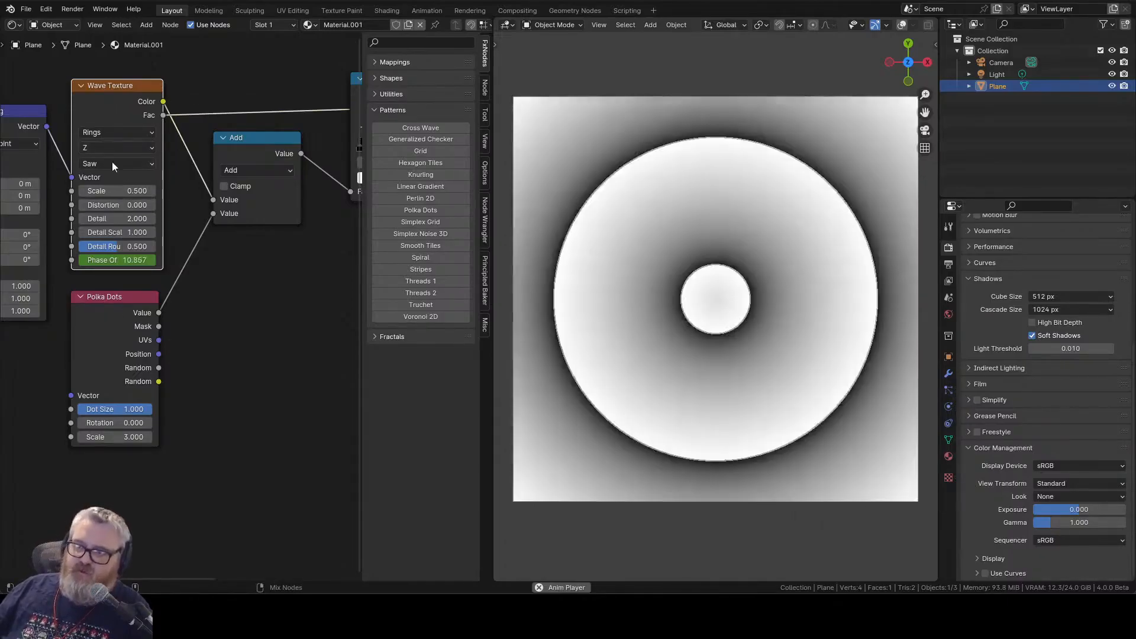
pyautogui.click(89, 297)
pyautogui.keyDown('ctrl'); pyautogui.keyDown('shift'); pyautogui.click(110, 321); pyautogui.keyUp('shift'); pyautogui.keyUp('ctrl')
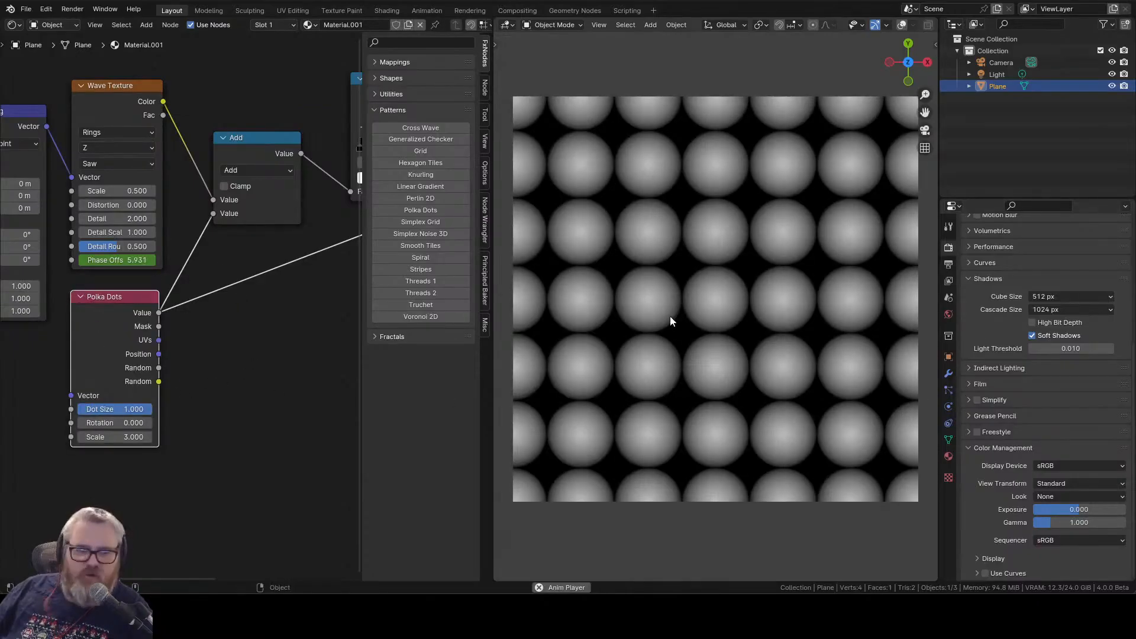
pyautogui.keyDown('ctrl'); pyautogui.keyDown('shift'); pyautogui.click(133, 110); pyautogui.keyUp('shift'); pyautogui.keyUp('ctrl')
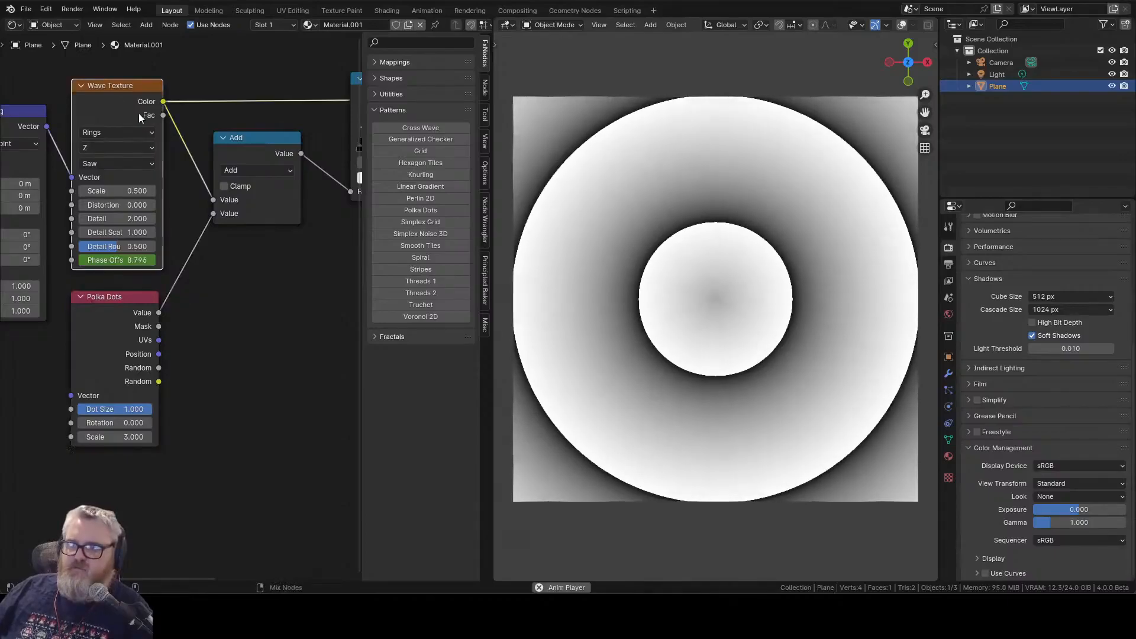
pyautogui.keyDown('ctrl'); pyautogui.keyDown('shift'); pyautogui.click(246, 148); pyautogui.keyUp('shift'); pyautogui.keyUp('ctrl')
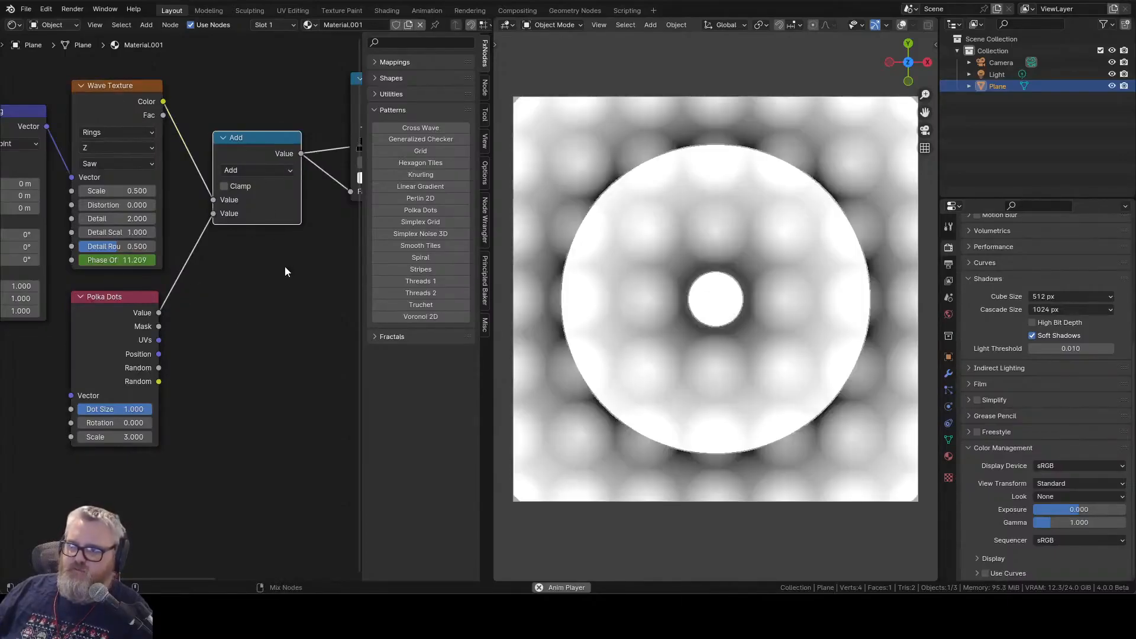
pyautogui.moveTo(299, 325); pyautogui.dragTo(53, 356)
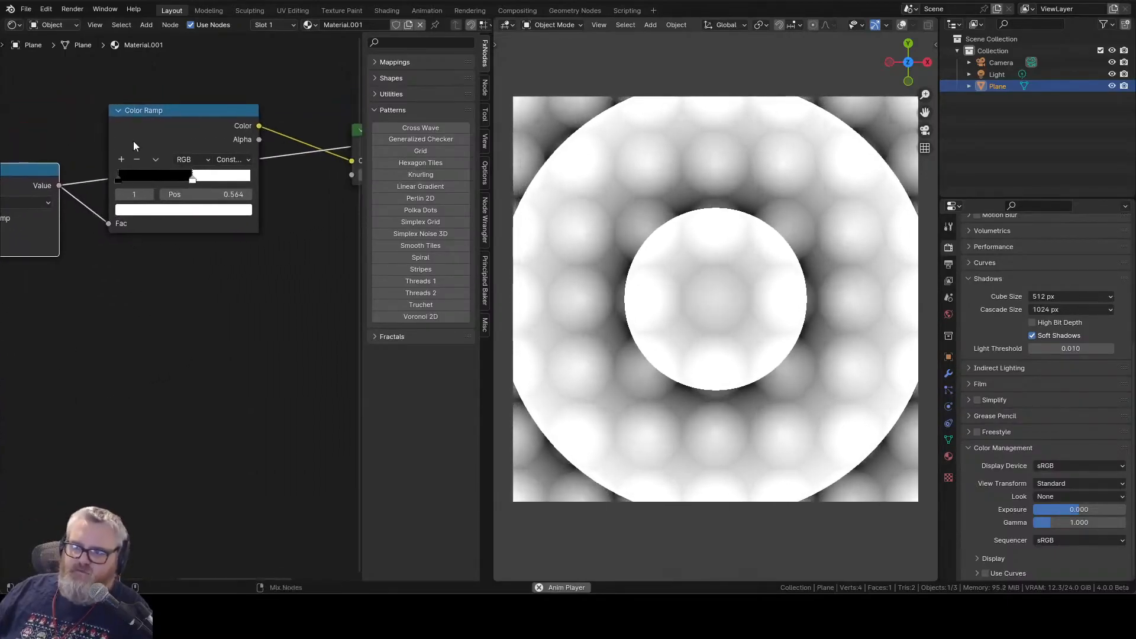
pyautogui.keyDown('ctrl'); pyautogui.keyDown('shift'); pyautogui.click(147, 126); pyautogui.keyUp('shift'); pyautogui.keyUp('ctrl')
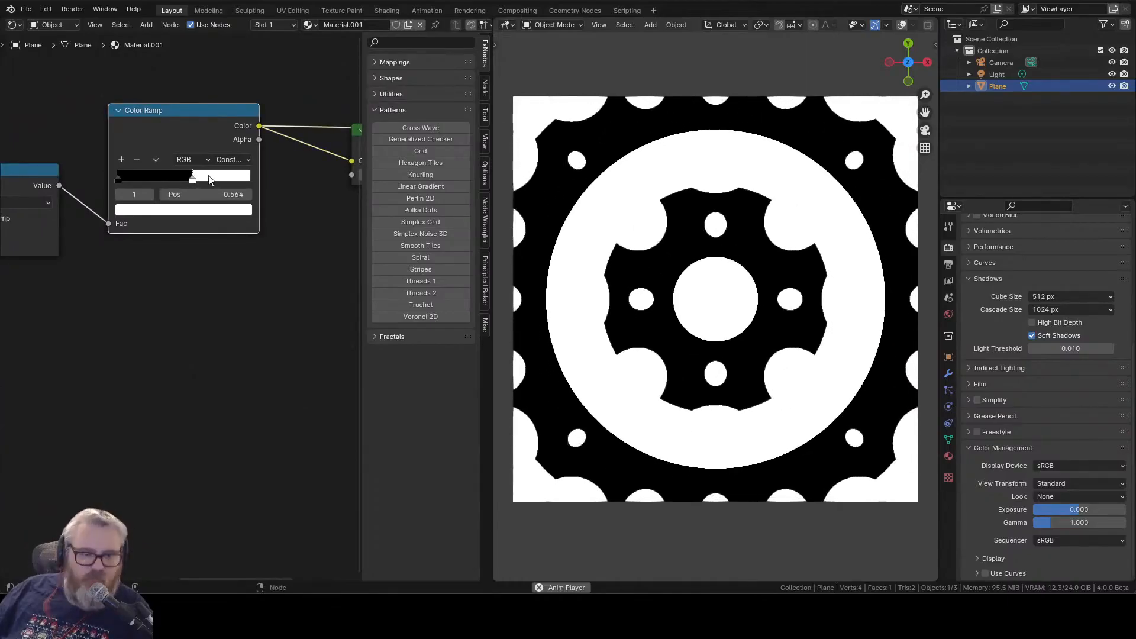
# - Compare the Add, Polka Dots and Wave Texture outputs again, ending the preview on the Color Ramp
pyautogui.keyDown('ctrl'); pyautogui.keyDown('shift'); pyautogui.click(36, 173); pyautogui.keyUp('shift'); pyautogui.keyUp('ctrl')
pyautogui.moveTo(91, 300); pyautogui.dragTo(310, 272)
pyautogui.keyDown('ctrl'); pyautogui.keyDown('shift'); pyautogui.click(107, 318); pyautogui.keyUp('shift'); pyautogui.keyUp('ctrl')
pyautogui.keyDown('ctrl'); pyautogui.keyDown('shift'); pyautogui.click(96, 119); pyautogui.keyUp('shift'); pyautogui.keyUp('ctrl')
pyautogui.keyDown('ctrl'); pyautogui.keyDown('shift'); pyautogui.click(86, 322); pyautogui.keyUp('shift'); pyautogui.keyUp('ctrl')
pyautogui.keyDown('ctrl'); pyautogui.keyDown('shift'); pyautogui.click(233, 147); pyautogui.keyUp('shift'); pyautogui.keyUp('ctrl')
pyautogui.moveTo(233, 147); pyautogui.dragTo(33, 192)
pyautogui.keyDown('ctrl'); pyautogui.keyDown('shift'); pyautogui.click(194, 136); pyautogui.keyUp('shift'); pyautogui.keyUp('ctrl')
pyautogui.hscroll(5, 99, 306)
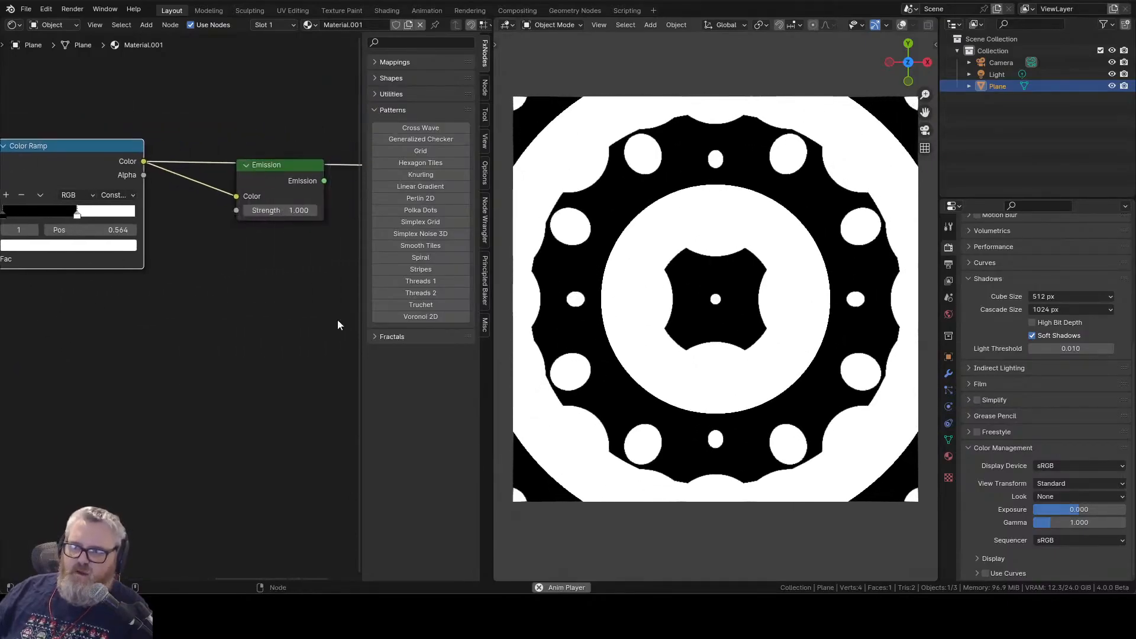
# - Feed the Mapping node's Vector into the Polka Dots node and preview the combined Add output
pyautogui.scroll(-2, 251, 305)
pyautogui.hscroll(-6, 252, 305)
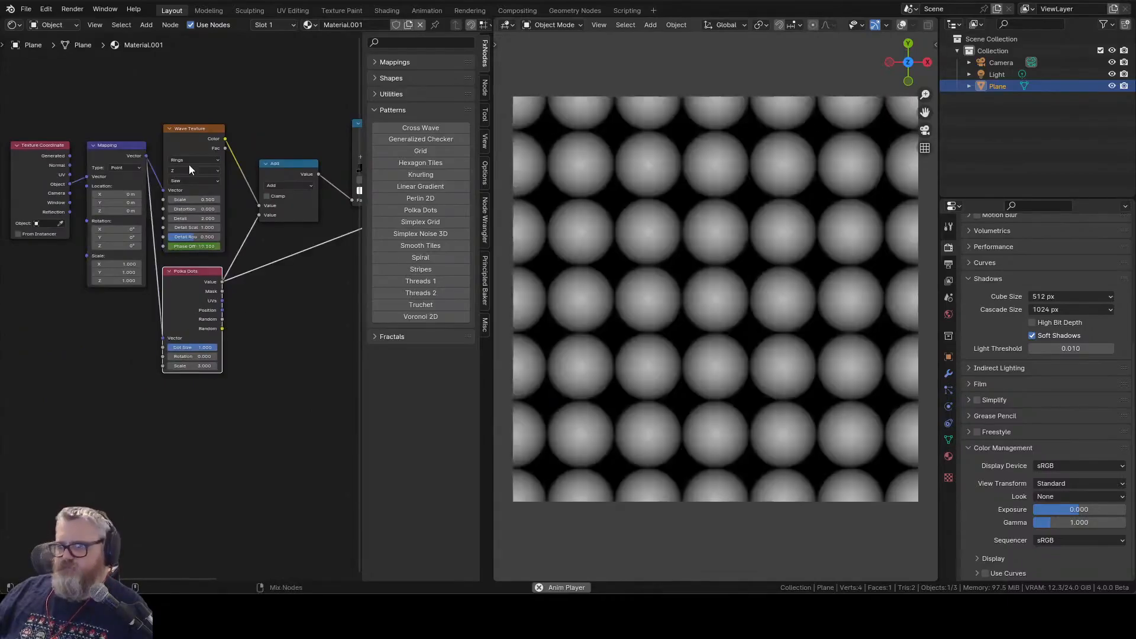
pyautogui.keyDown('ctrl'); pyautogui.keyDown('shift'); pyautogui.click(288, 188); pyautogui.keyUp('shift'); pyautogui.keyUp('ctrl')
pyautogui.moveTo(324, 276); pyautogui.dragTo(122, 299)
pyautogui.scroll(-3, 76, 393)
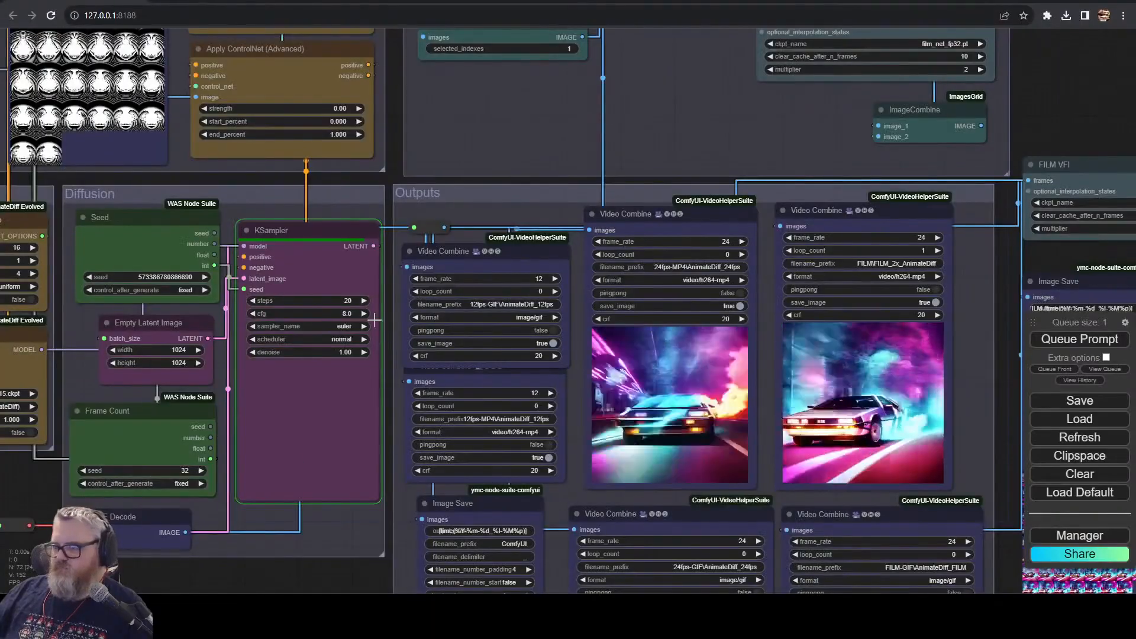
# - Switch to ComfyUI and examine the DeLorean clip in the 24 fps and FILM Video Combine previews
pyautogui.scroll(2, 663, 427)
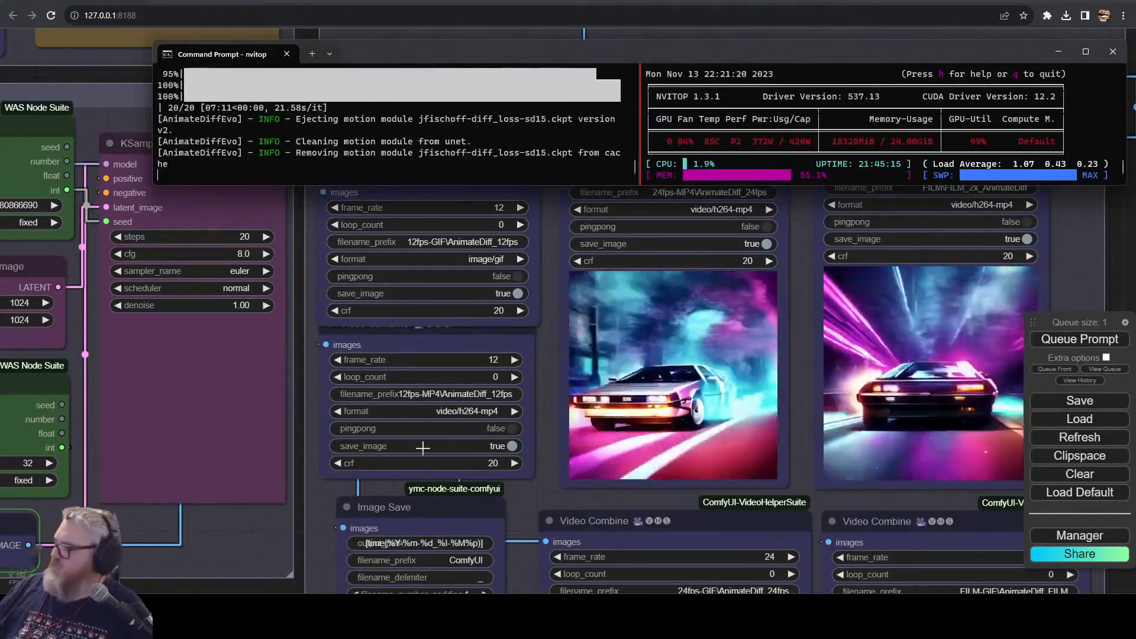
pyautogui.click(536, 405)
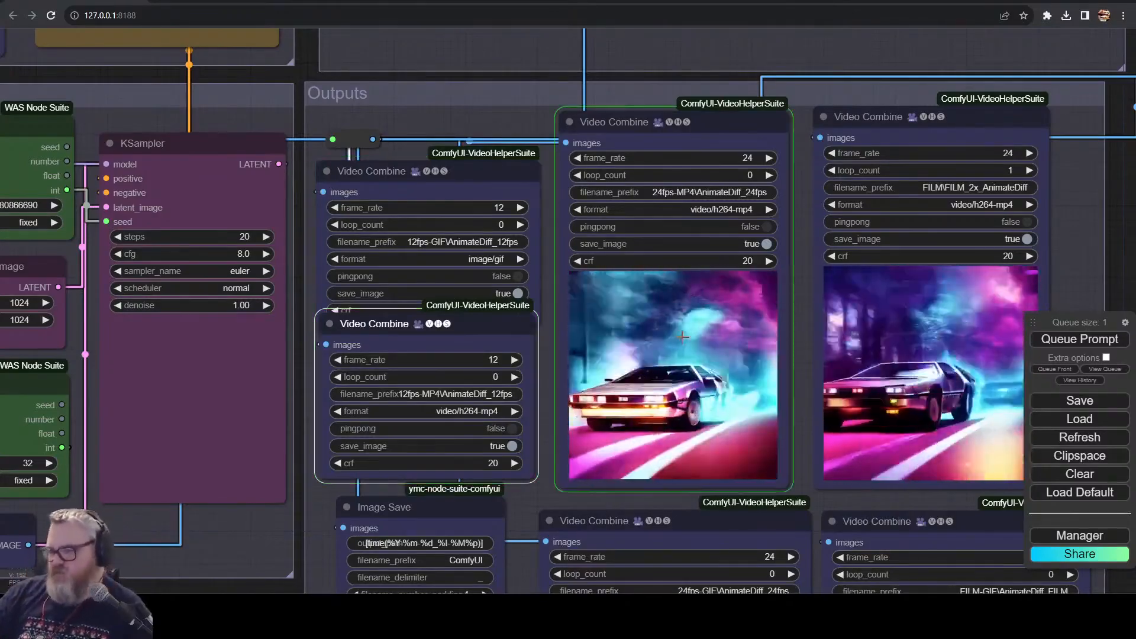
pyautogui.scroll(-5, 377, 382)
pyautogui.scroll(12, 566, 397)
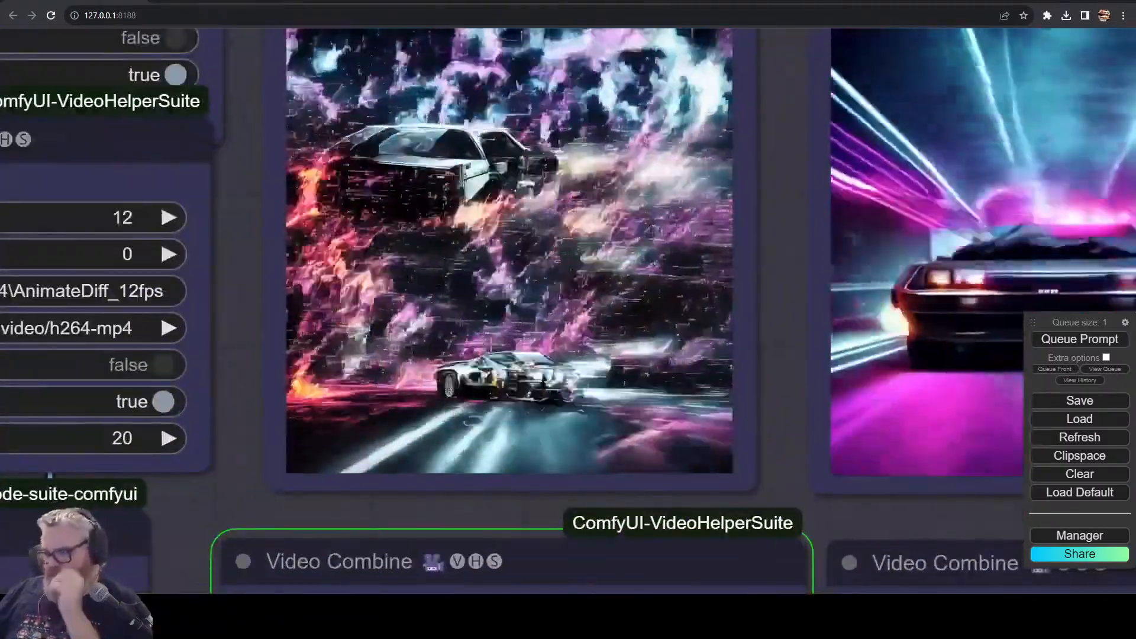
pyautogui.scroll(-5, 492, 341)
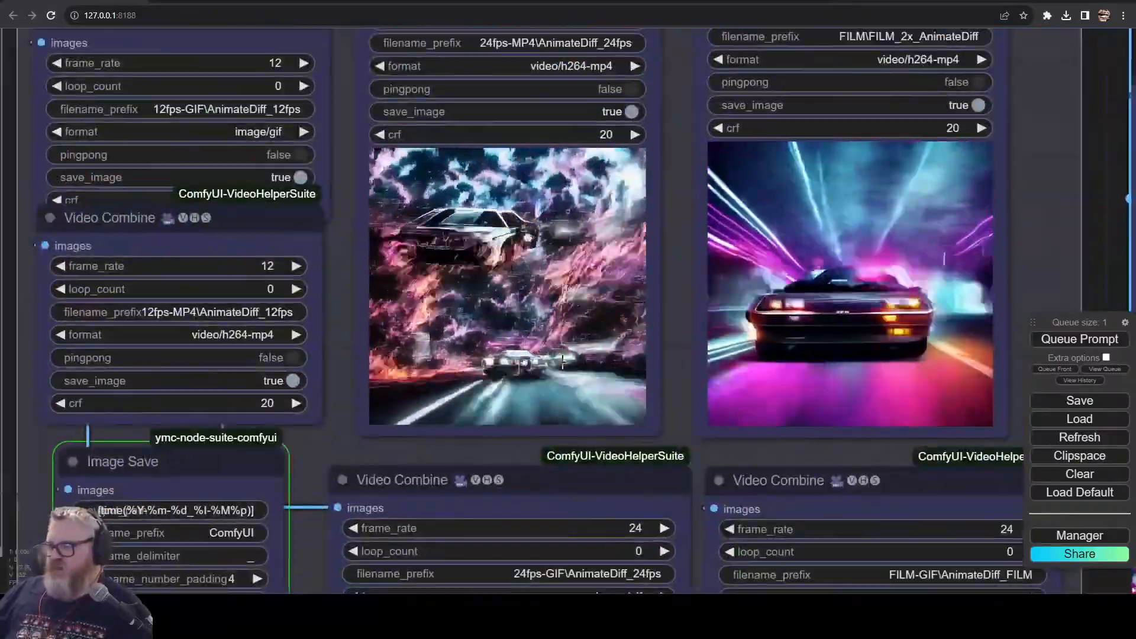
pyautogui.scroll(3, 561, 356)
pyautogui.scroll(-1, 561, 357)
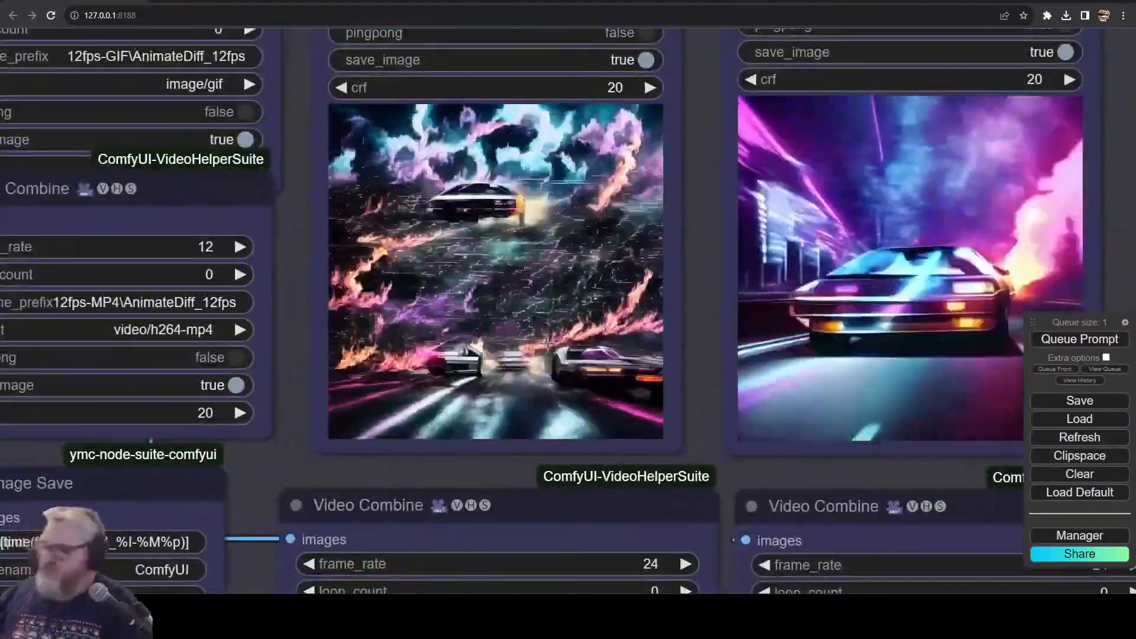
# - Set the Empty Latent Image's width and height to 512
pyautogui.scroll(-5, 560, 356)
pyautogui.moveTo(169, 541); pyautogui.dragTo(743, 635)
pyautogui.click(443, 293)
pyautogui.moveTo(734, 88); pyautogui.dragTo(660, 125)
pyautogui.click(441, 332)
pyautogui.write('512')
pyautogui.press('Return')
pyautogui.click(455, 352)
pyautogui.write('512')
pyautogui.press('Return')
# - Examine the finished MP4 and GIF previews of the 24 fps and FILM-interpolated DeLorean clips side by side
pyautogui.moveTo(969, 453); pyautogui.dragTo(299, 296)
pyautogui.scroll(6, 300, 295)
pyautogui.moveTo(781, 435); pyautogui.dragTo(565, 512)
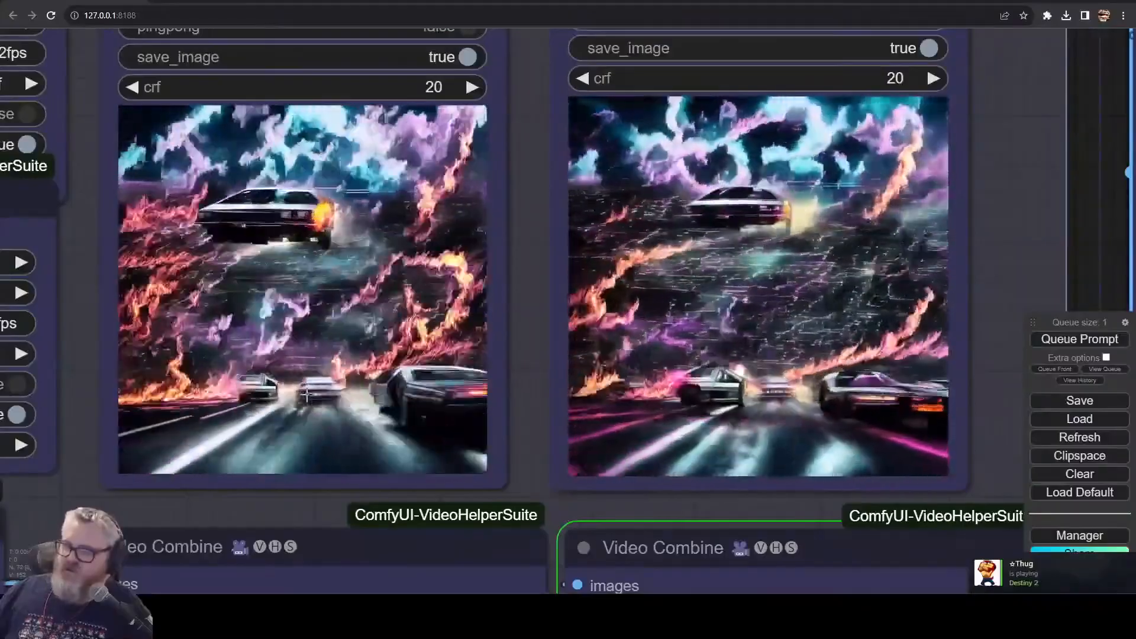
pyautogui.scroll(-2, 828, 353)
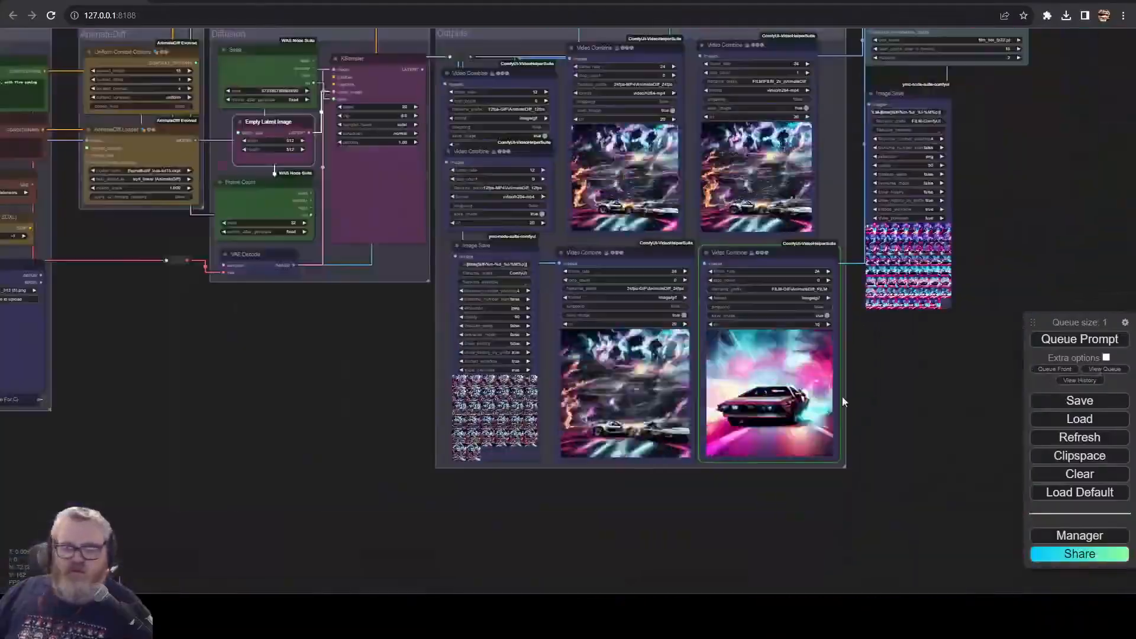
pyautogui.scroll(5, 857, 406)
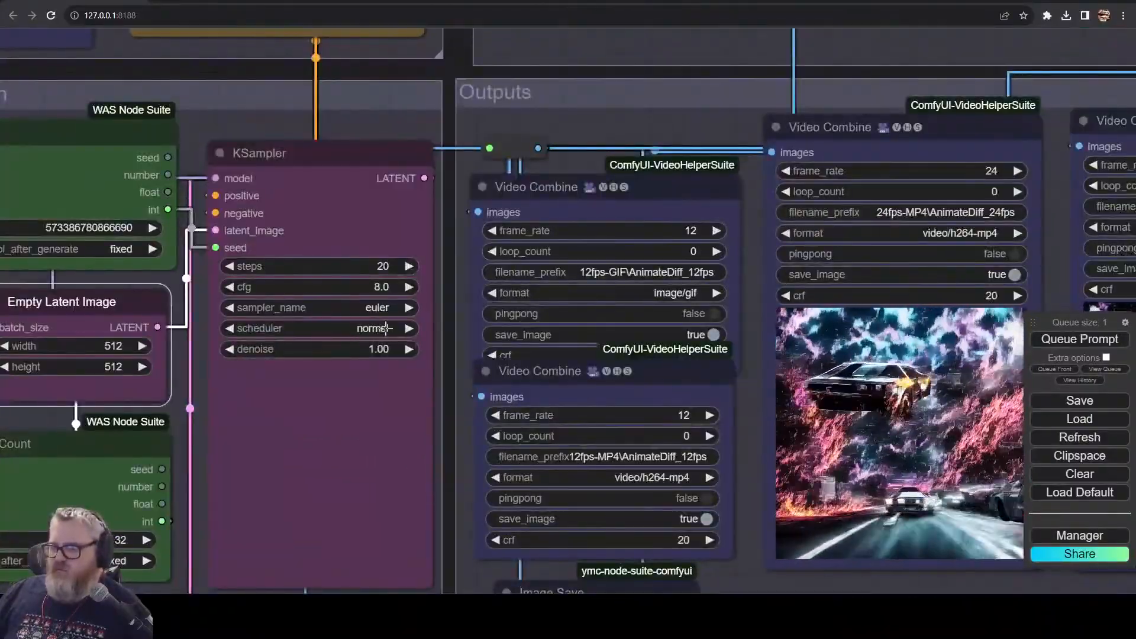
pyautogui.scroll(-3, 294, 203)
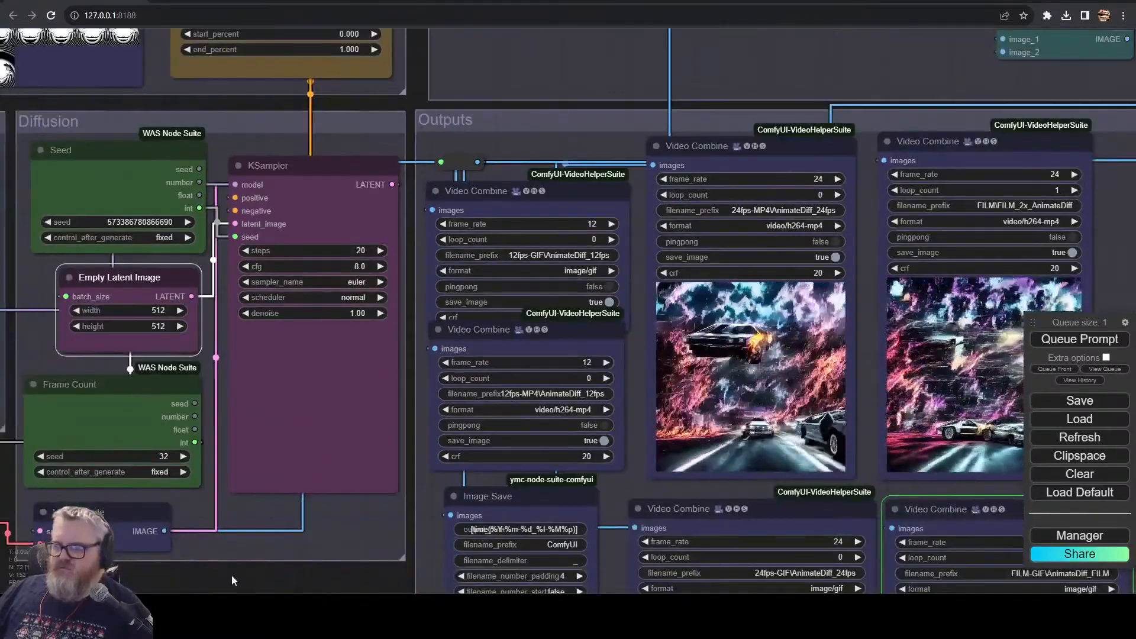
# - Check the AnimateDiff Loader's motion model, and open the diff_loss_mid_down_blocks model page on Hugging Face in a new tab
pyautogui.moveTo(231, 575); pyautogui.dragTo(553, 506)
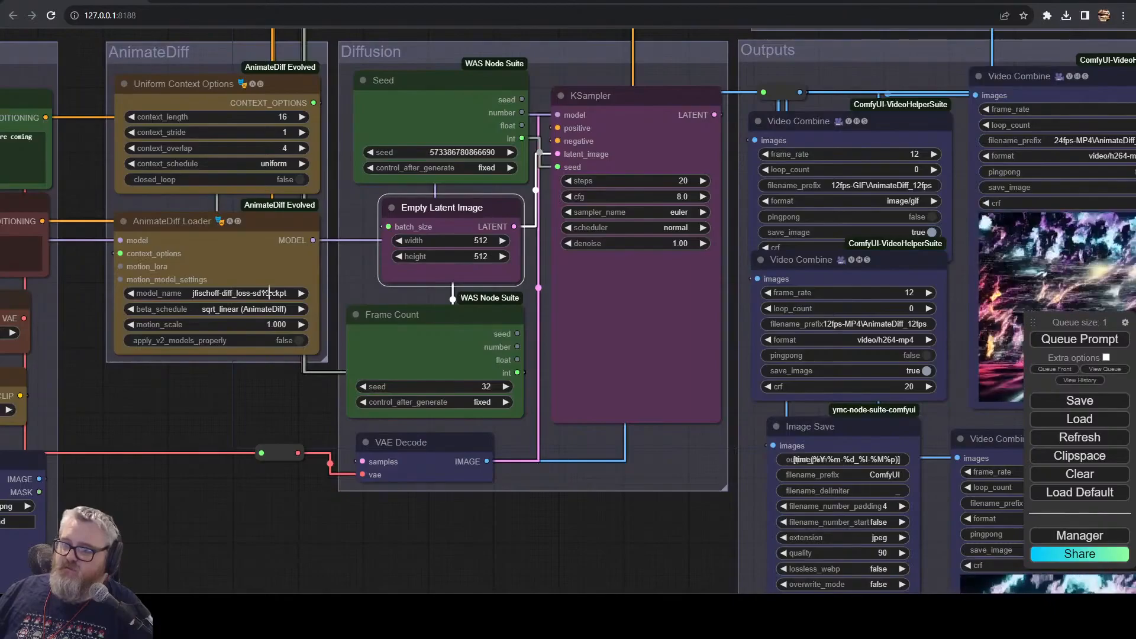
pyautogui.click(269, 309)
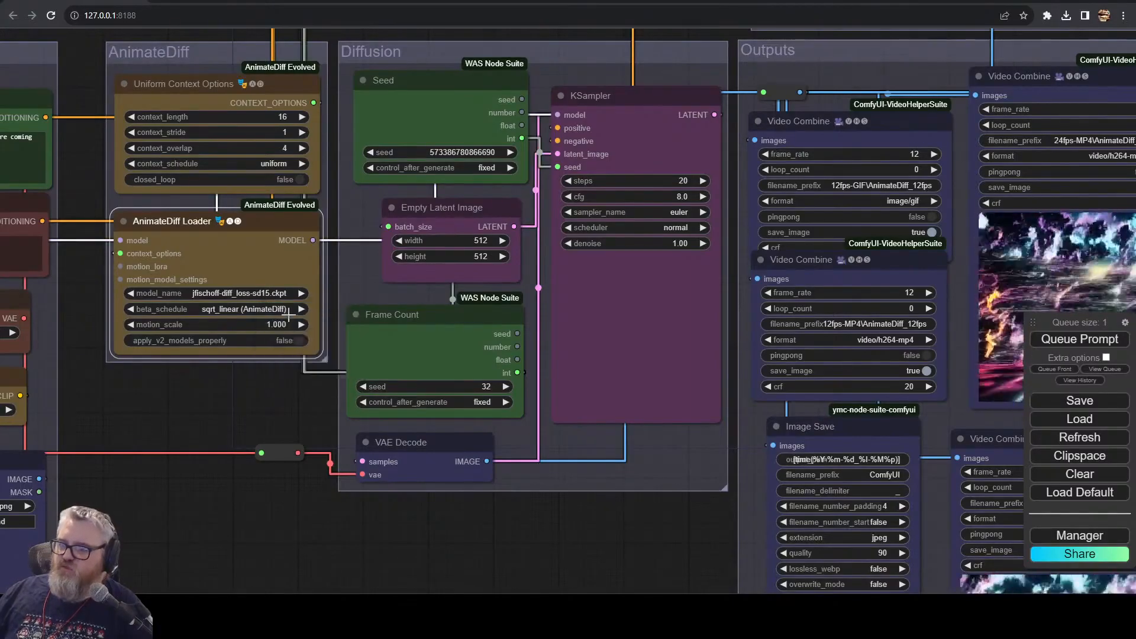
pyautogui.hotkey('ctrl', 't')
pyautogui.write('j')
pyautogui.write('huggingface.co/jfischoff/diff_loss_mid_down_blocks')
pyautogui.press('Return')
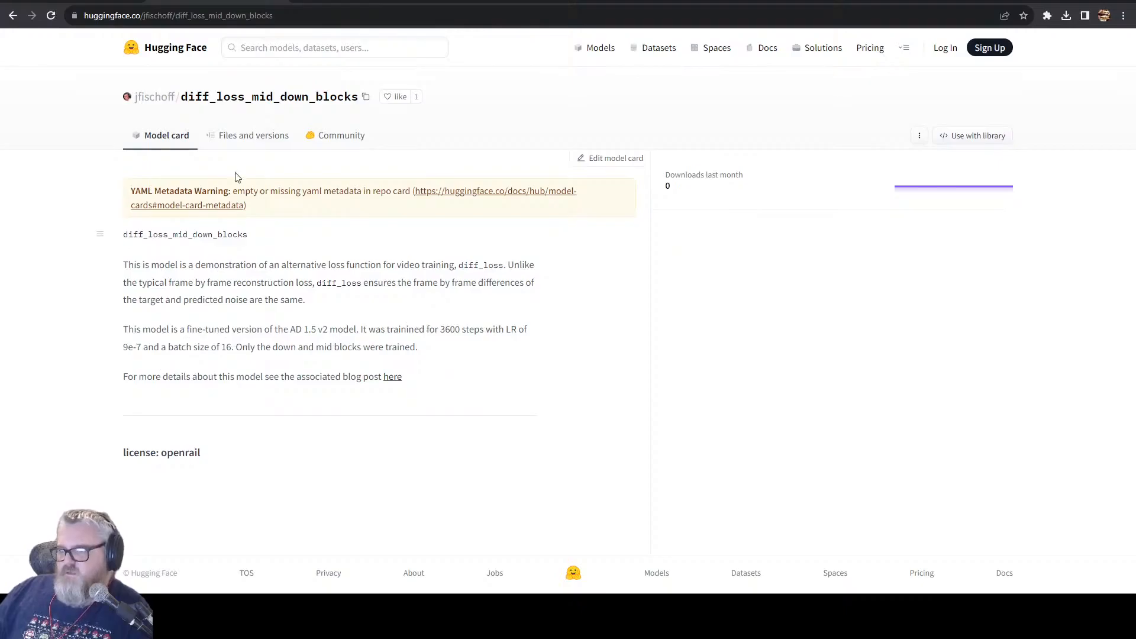
# - Open the blog post linked from the model card and read through its results and conclusion
pyautogui.click(393, 377)
pyautogui.scroll(-20, 427, 218)
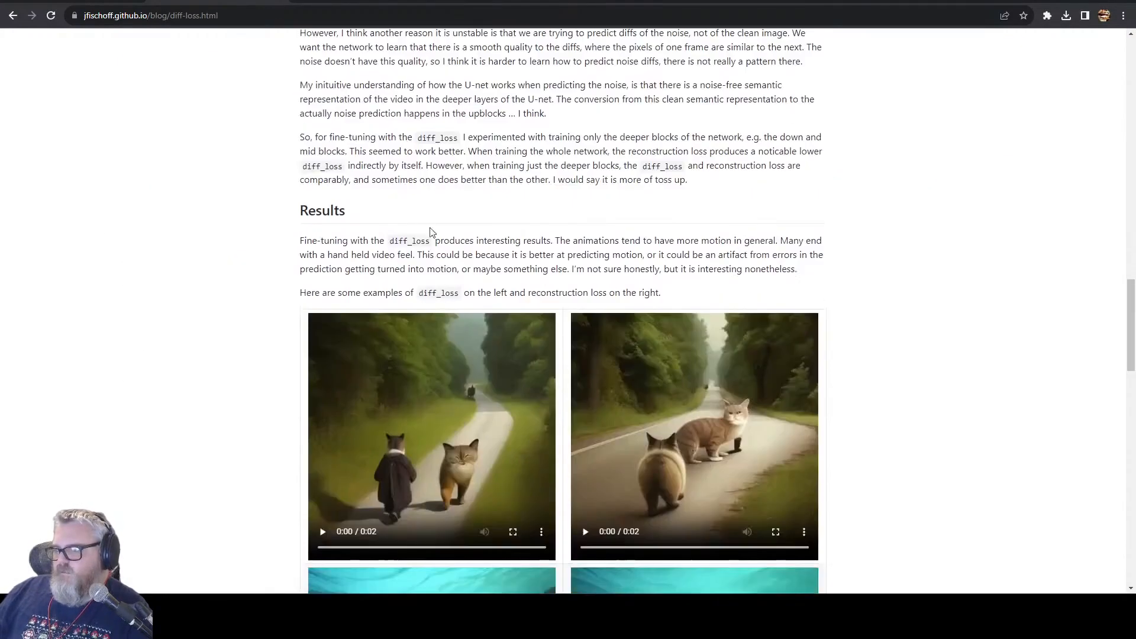
pyautogui.scroll(-15, 423, 266)
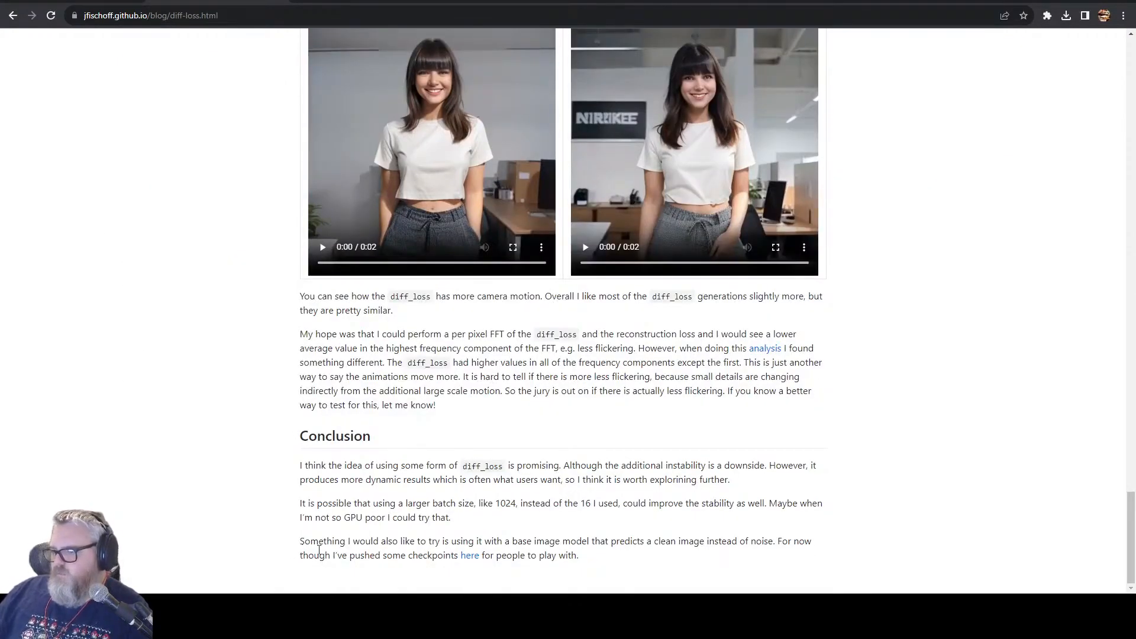
pyautogui.scroll(15, 276, 385)
pyautogui.scroll(-3, 276, 385)
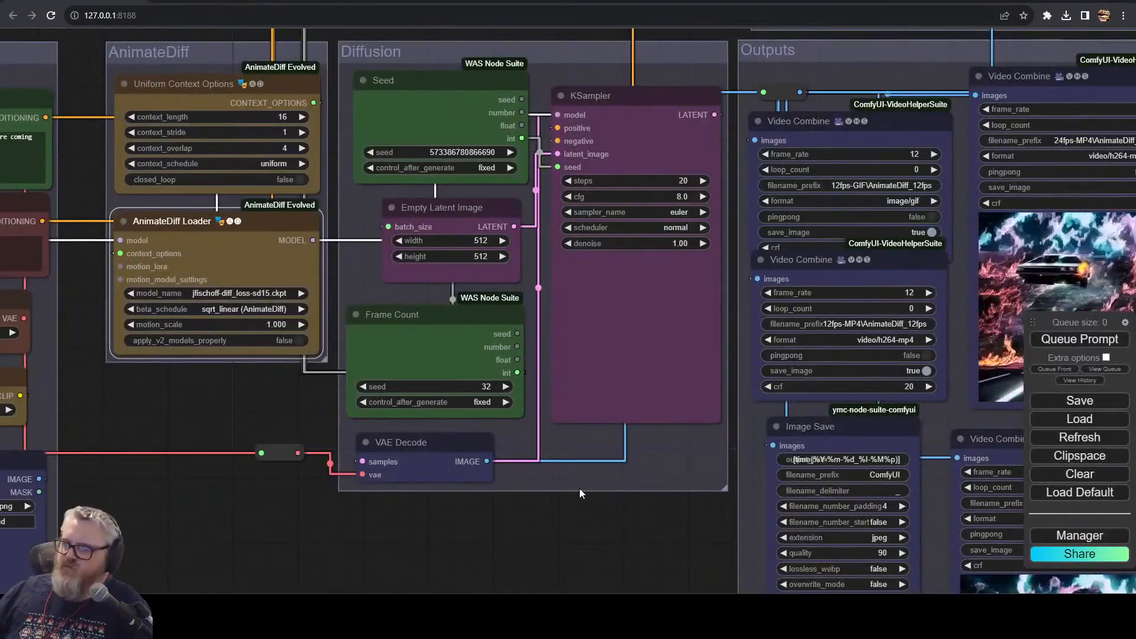
# - Return to the ComfyUI workflow and queue the prompt for rendering at 512 by 512
pyautogui.moveTo(579, 493); pyautogui.dragTo(447, 509)
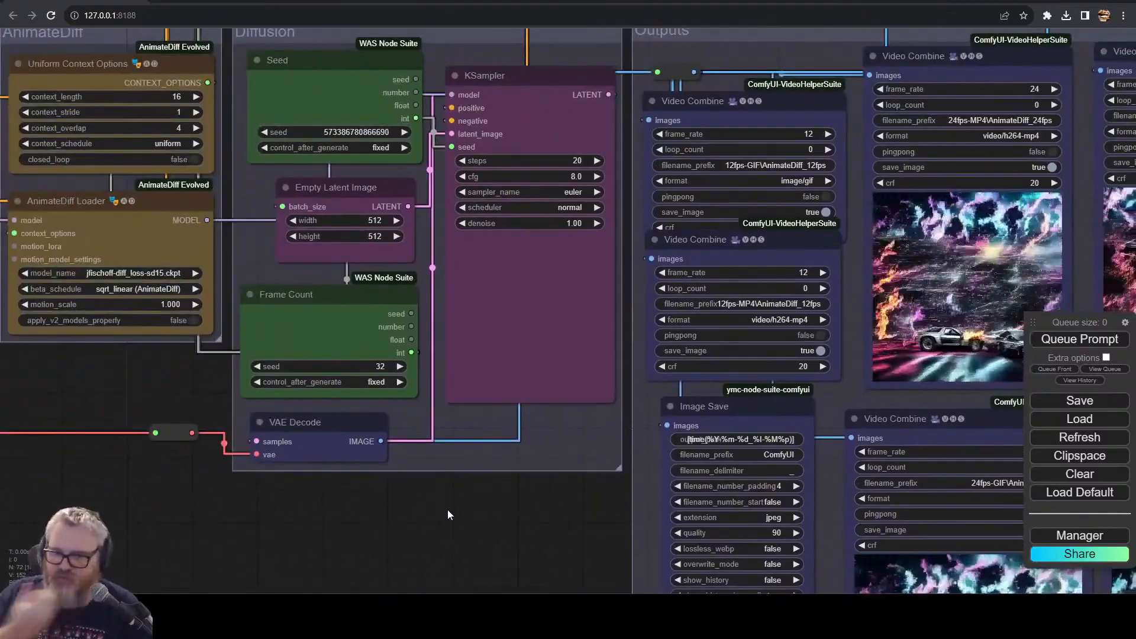
pyautogui.moveTo(556, 522); pyautogui.dragTo(649, 514)
pyautogui.moveTo(336, 424); pyautogui.dragTo(392, 468)
pyautogui.moveTo(103, 105); pyautogui.dragTo(23, 97)
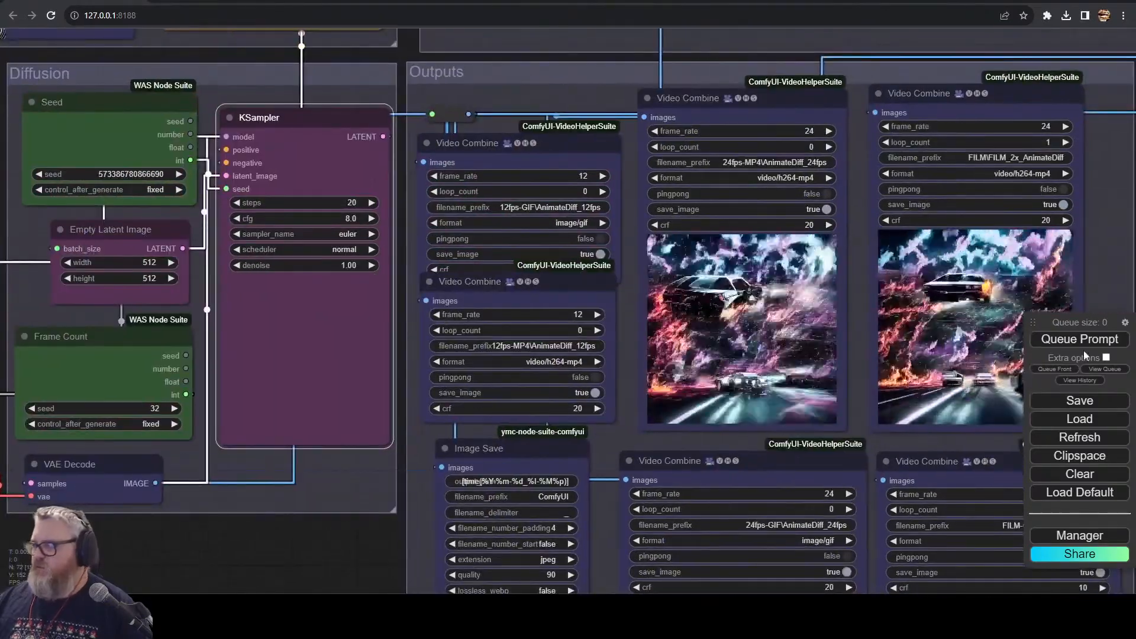
pyautogui.click(1082, 343)
pyautogui.moveTo(339, 543); pyautogui.dragTo(405, 530)
# - Switch to Blender and insert a second Math node set to Add between the existing Add node and the Color Ramp
pyautogui.click(236, 551)
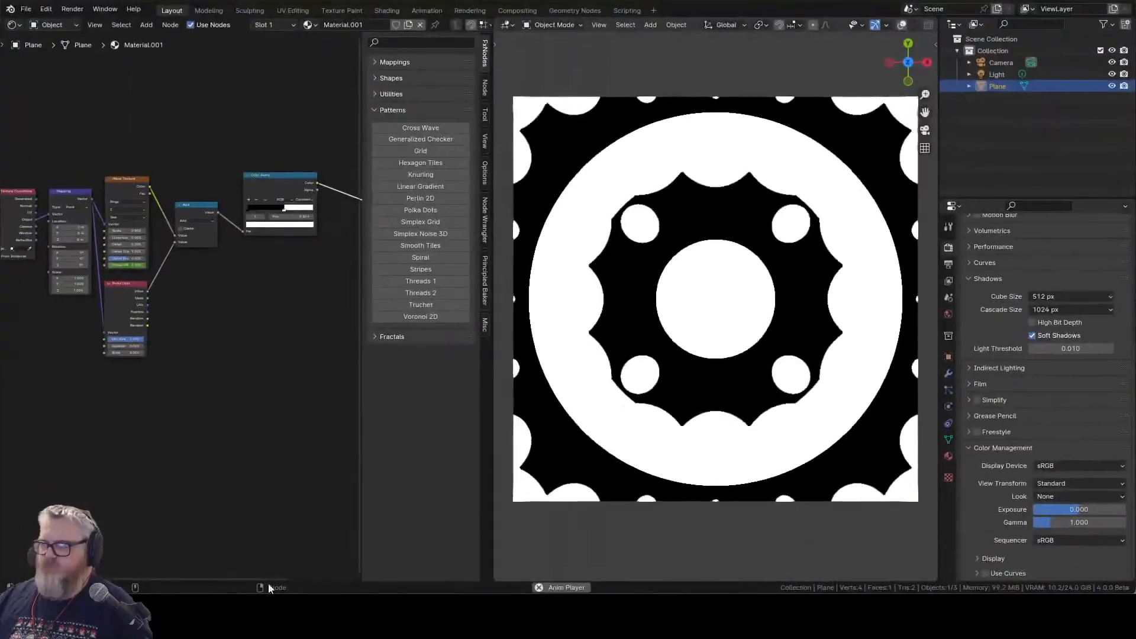
pyautogui.moveTo(136, 415); pyautogui.dragTo(87, 443)
pyautogui.scroll(5, 87, 442)
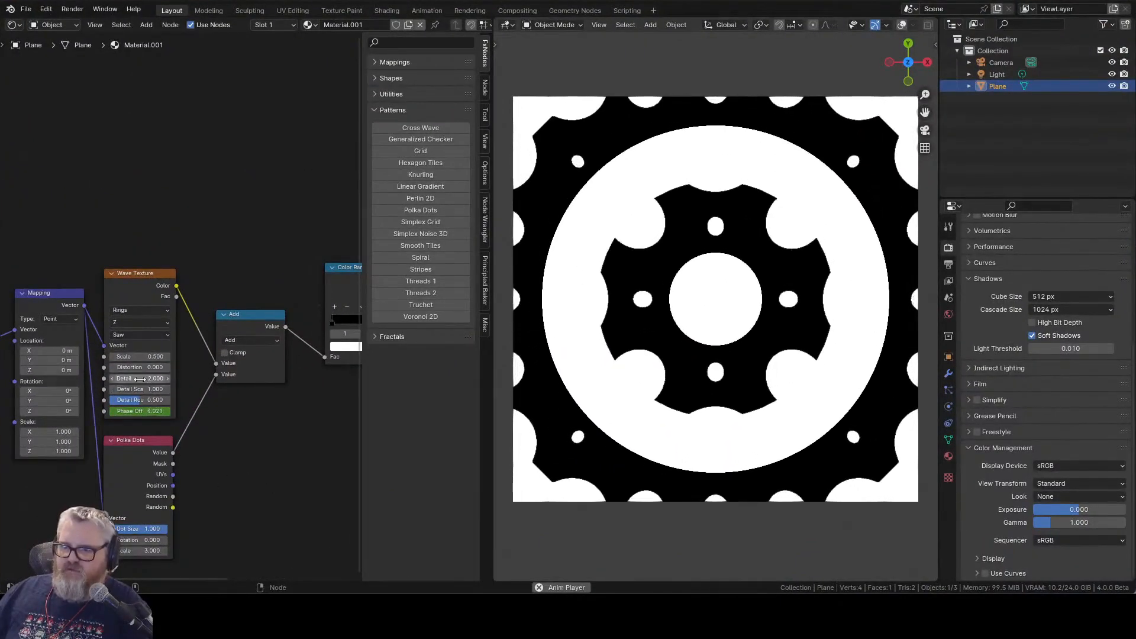
pyautogui.moveTo(142, 367); pyautogui.dragTo(177, 367)
pyautogui.rightClick(178, 367)
pyautogui.scroll(-3, 201, 390)
pyautogui.moveTo(225, 526); pyautogui.dragTo(221, 461)
pyautogui.hotkey('shift', 'a')
pyautogui.click(237, 356)
pyautogui.write('ma')
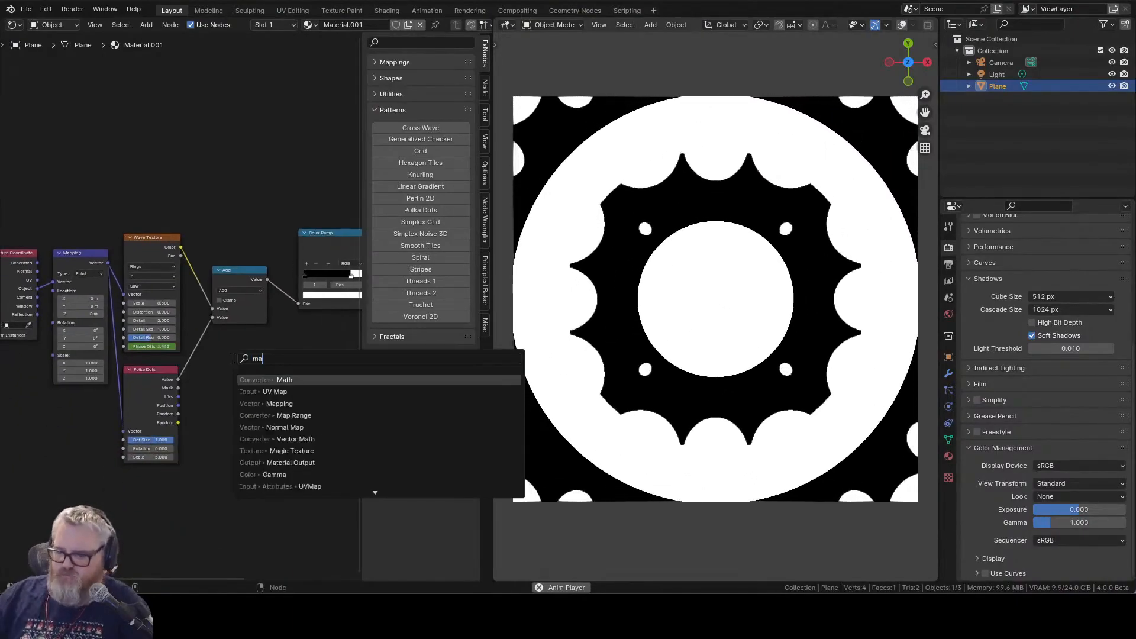
pyautogui.press('Return')
pyautogui.click(300, 275)
# - Add a Rose shape node below the first Add node and connect its value to the second Add node
pyautogui.hotkey('shift', 'a')
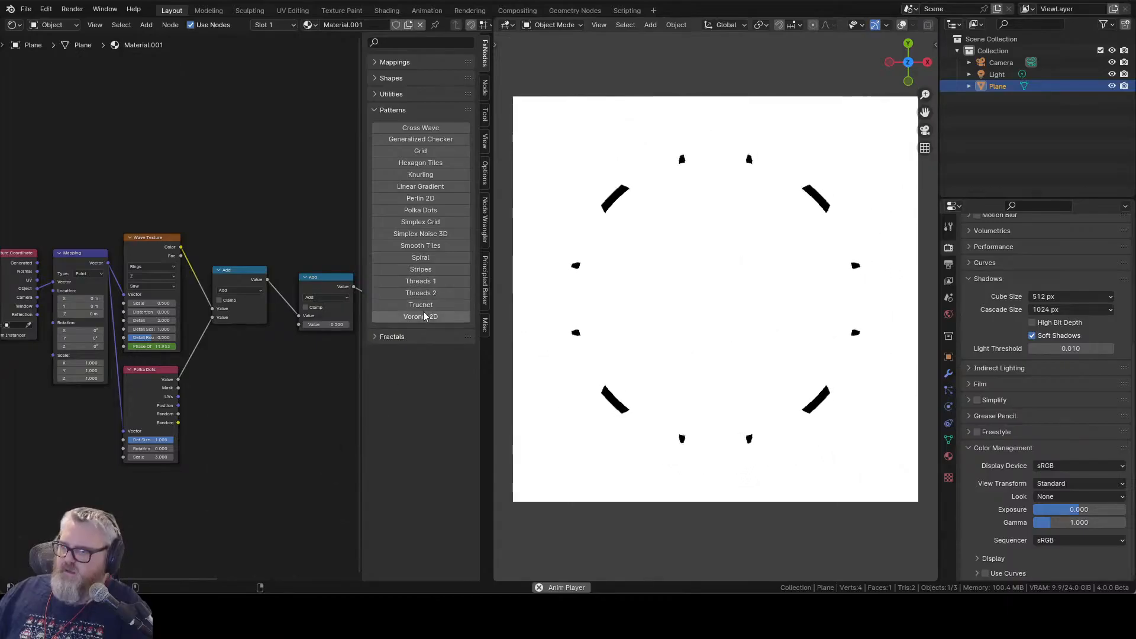
pyautogui.click(392, 109)
pyautogui.click(390, 77)
pyautogui.click(420, 462)
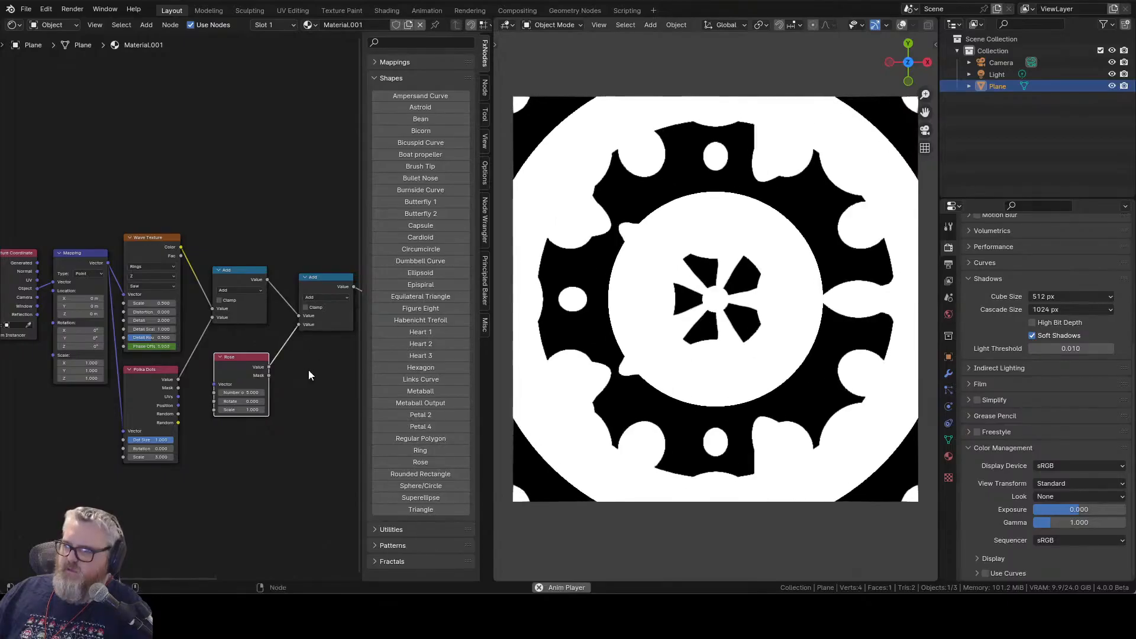
# - Set the connected Rose node's number to 6 and its scale to 1.160
pyautogui.rightClick(242, 401)
pyautogui.moveTo(243, 416); pyautogui.dragTo(266, 416)
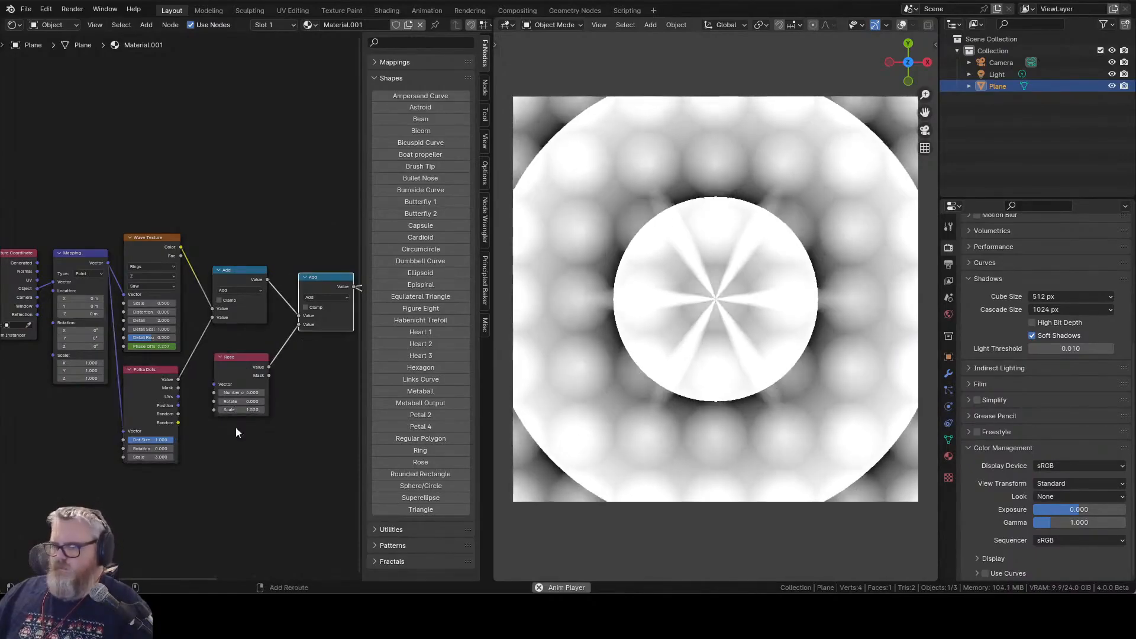
pyautogui.rightClick(239, 401)
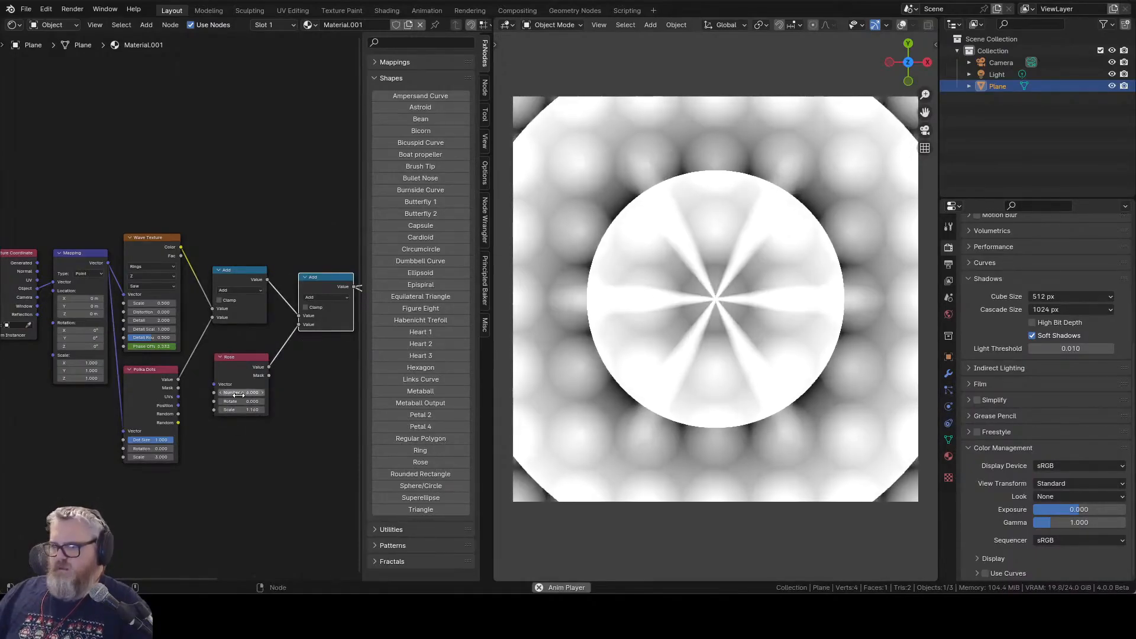
pyautogui.moveTo(241, 393); pyautogui.dragTo(252, 393)
pyautogui.click(242, 393)
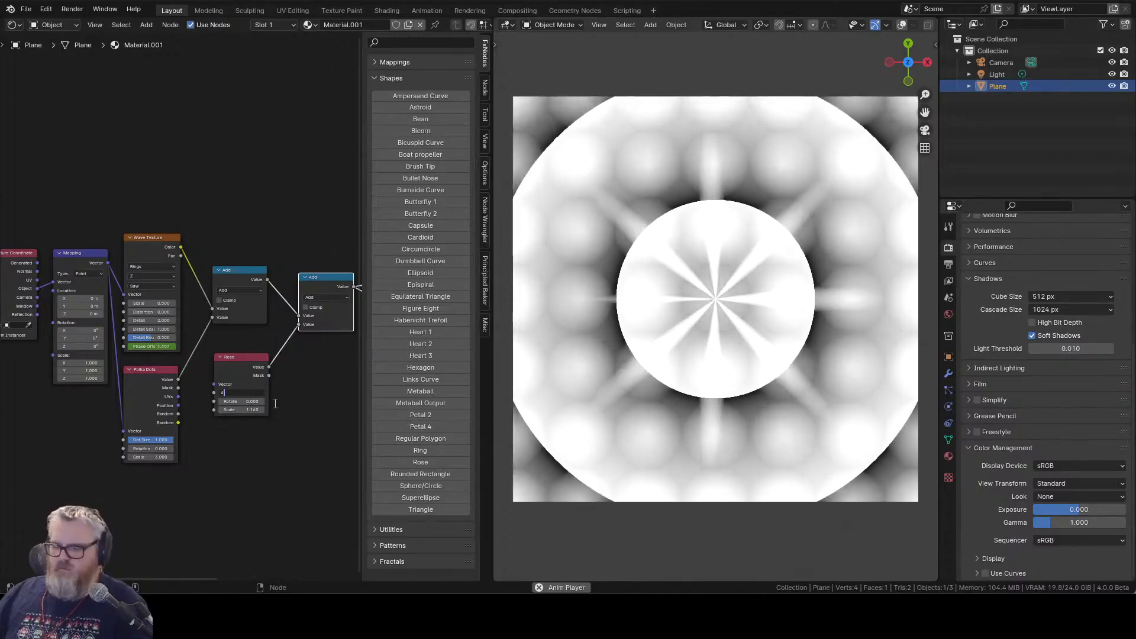
pyautogui.write('6')
pyautogui.press('Return')
# - Preview the Emission node's output, and flip the Color Ramp's black and white with its stop at position 0.664
pyautogui.moveTo(323, 455); pyautogui.dragTo(104, 473)
pyautogui.keyDown('ctrl'); pyautogui.keyDown('shift'); pyautogui.click(339, 268); pyautogui.keyUp('shift'); pyautogui.keyUp('ctrl')
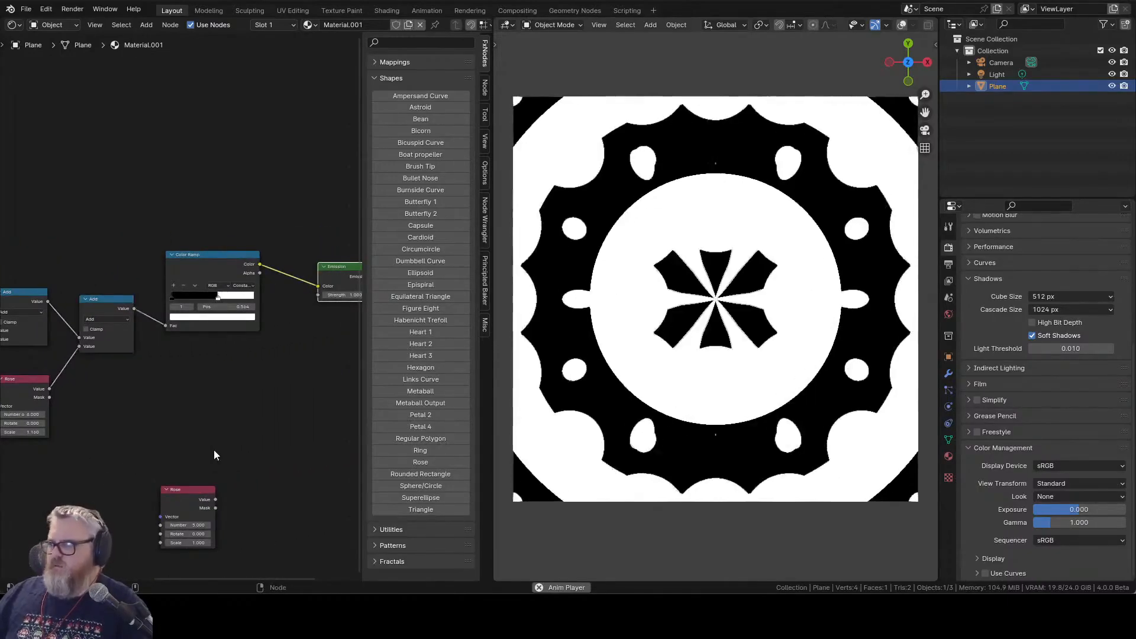
pyautogui.moveTo(244, 420); pyautogui.dragTo(237, 416)
pyautogui.moveTo(230, 294); pyautogui.dragTo(218, 294)
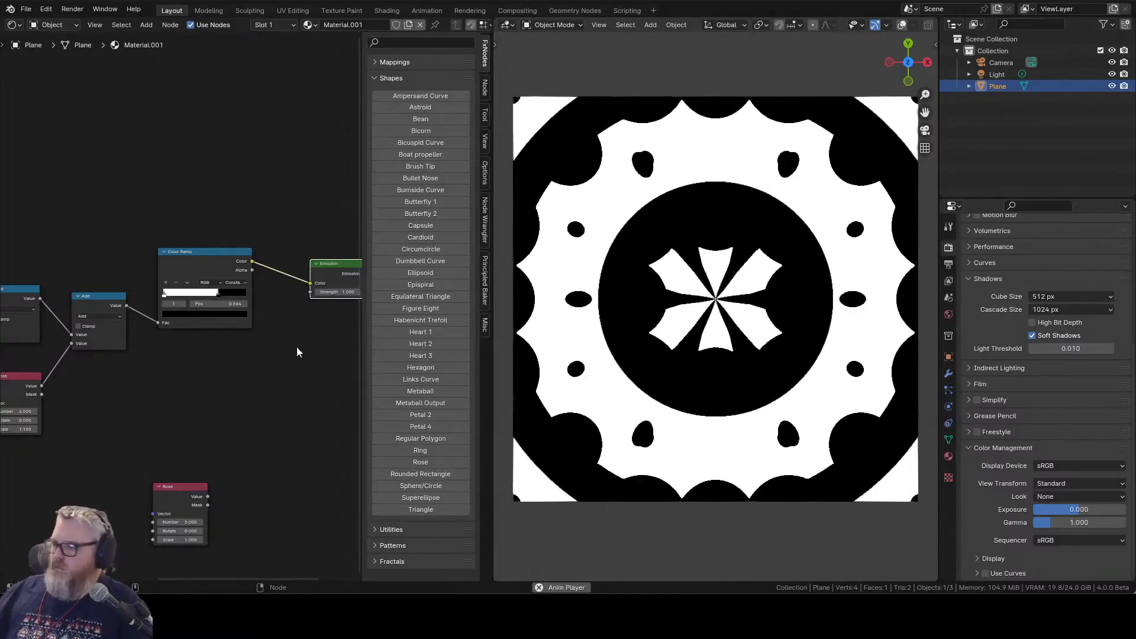
# - Split the node editor horizontally, turn the lower area into a Timeline, and set the animation's end frame to 280
pyautogui.moveTo(228, 422); pyautogui.dragTo(314, 385)
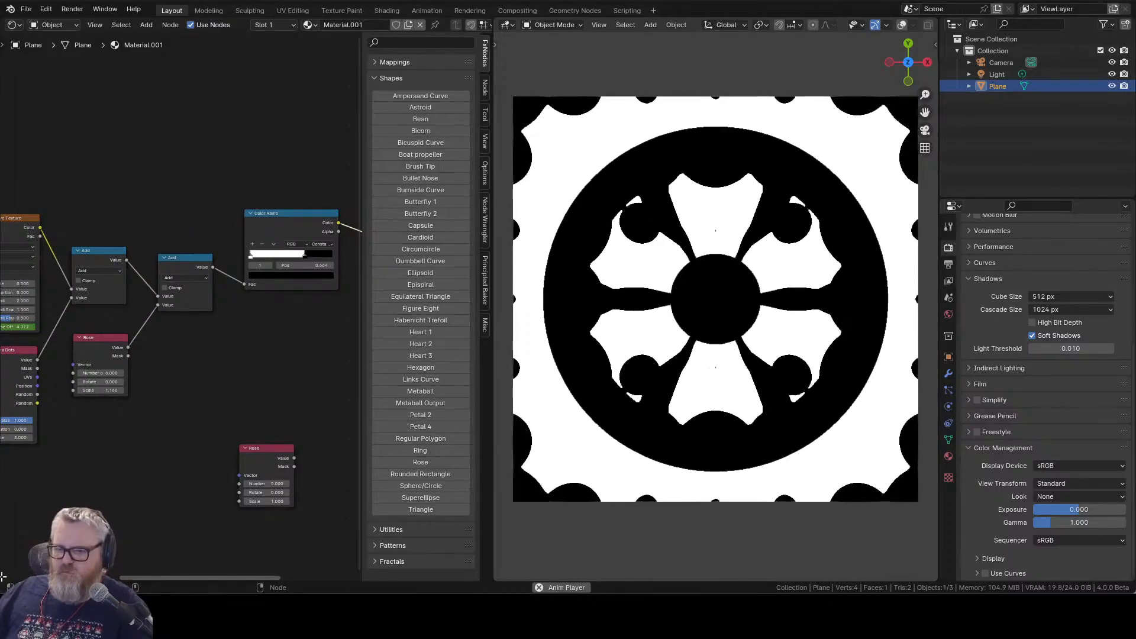
pyautogui.moveTo(7, 569); pyautogui.dragTo(6, 490)
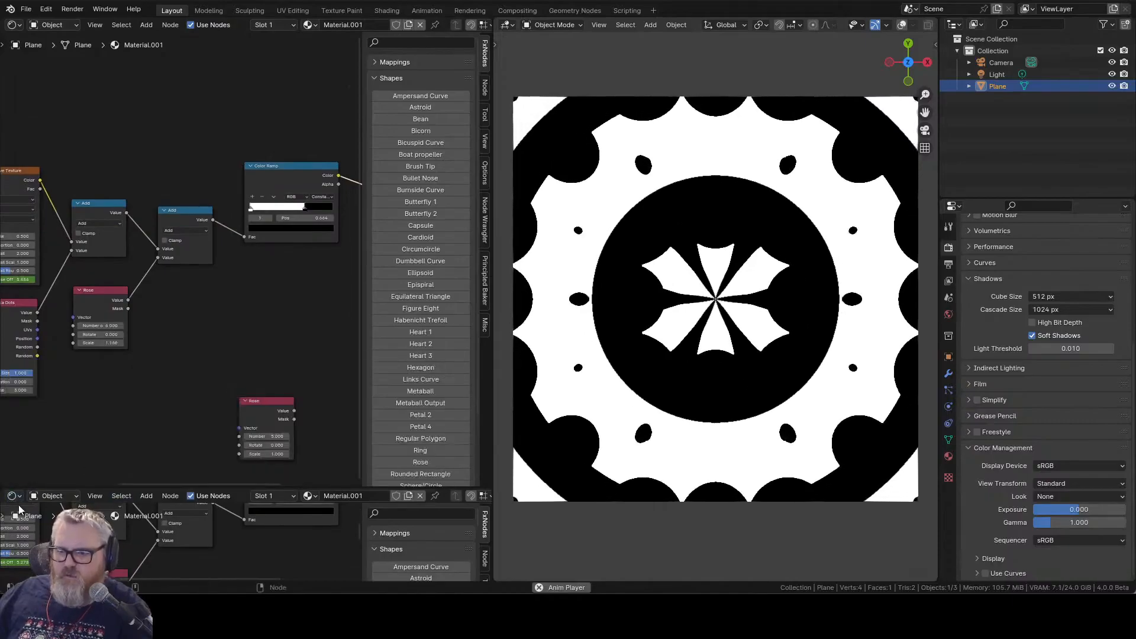
pyautogui.click(12, 495)
pyautogui.click(173, 397)
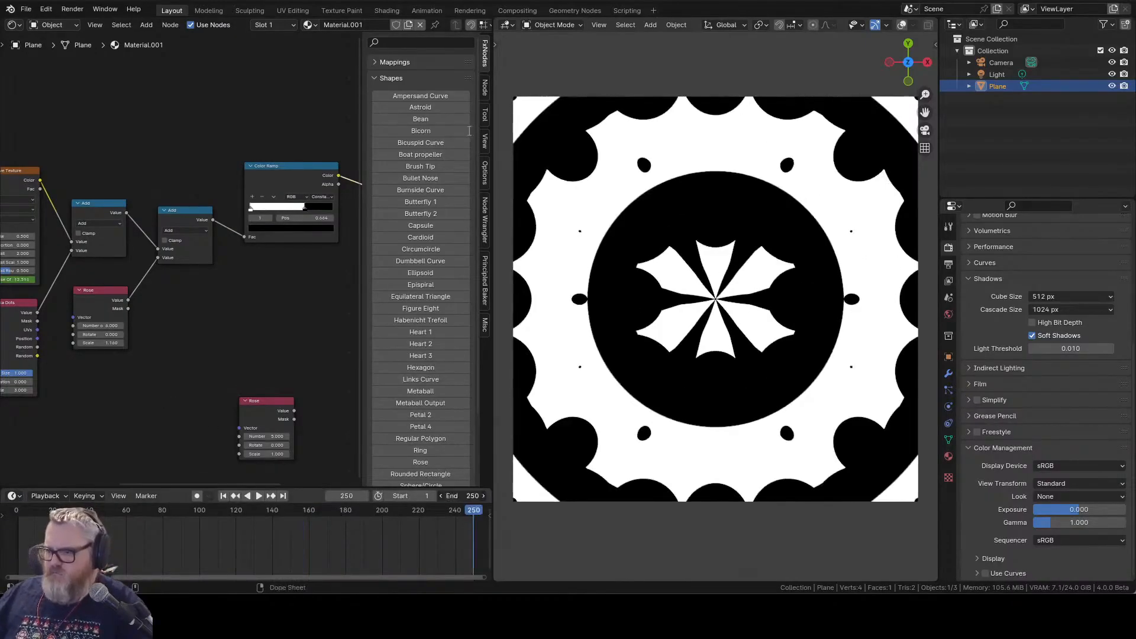
pyautogui.press('Return')
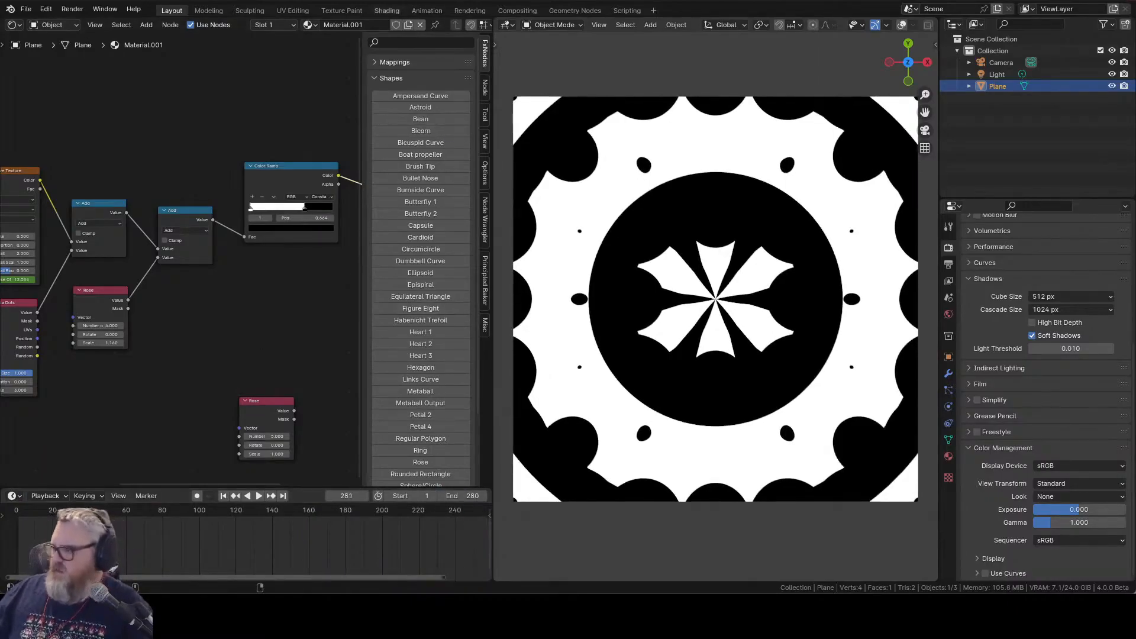
# - Clear the Wave Texture's Phase Offset keyframes, animate it anew to a multiple of tau at frame 281, and play the animation
pyautogui.click(948, 356)
pyautogui.moveTo(7, 298); pyautogui.dragTo(158, 322)
pyautogui.rightClick(162, 303)
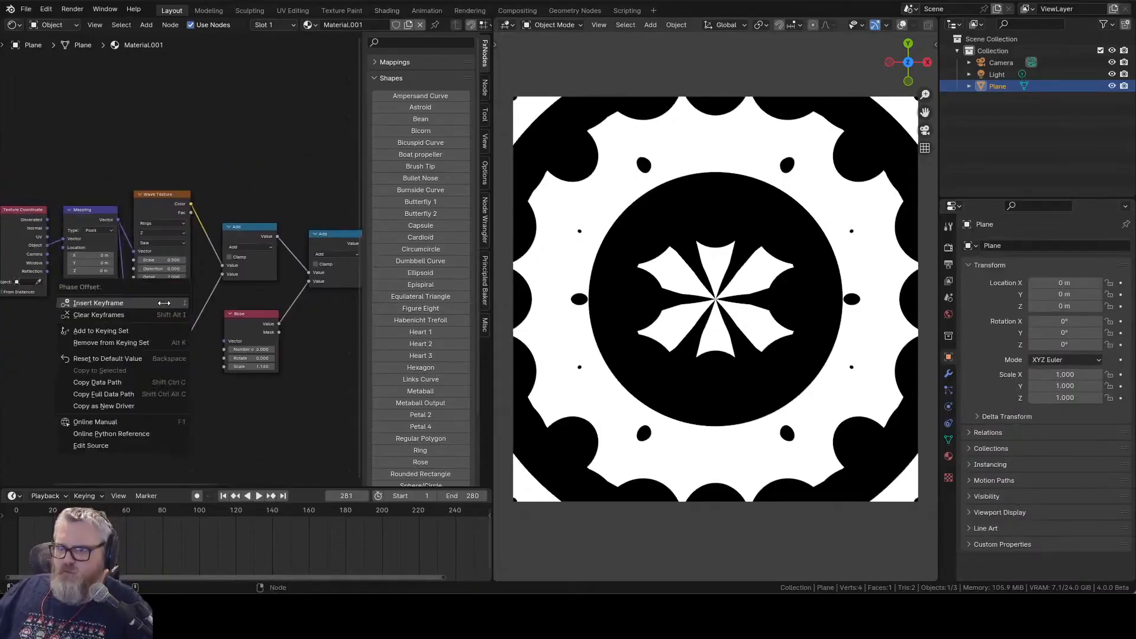
pyautogui.click(161, 315)
pyautogui.hotkey('shift', 'Left')
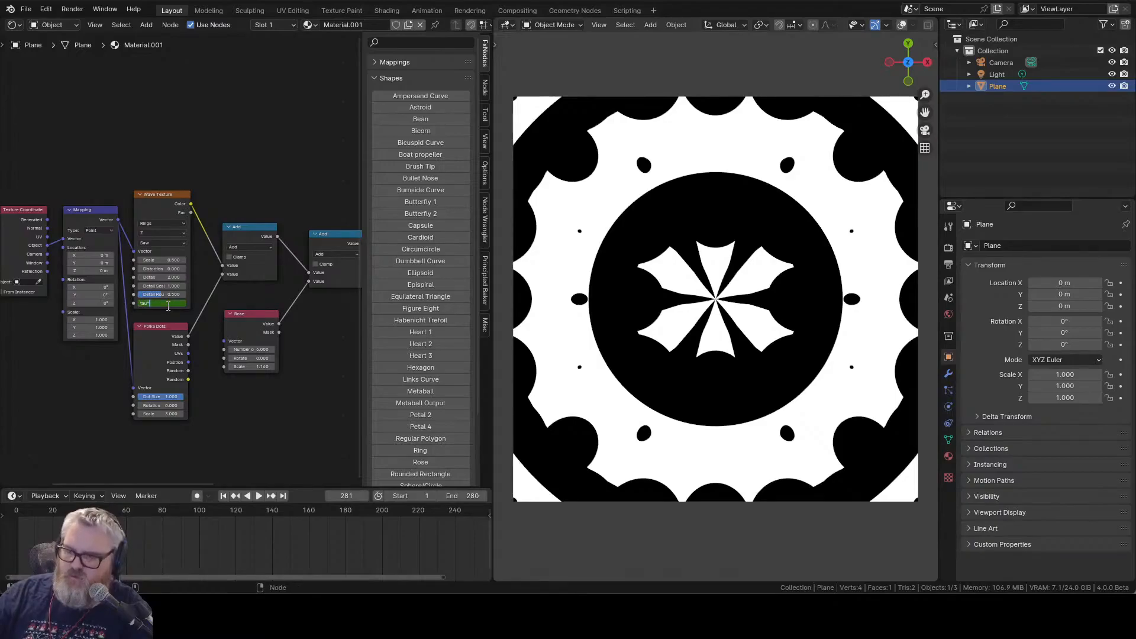
pyautogui.press('space')
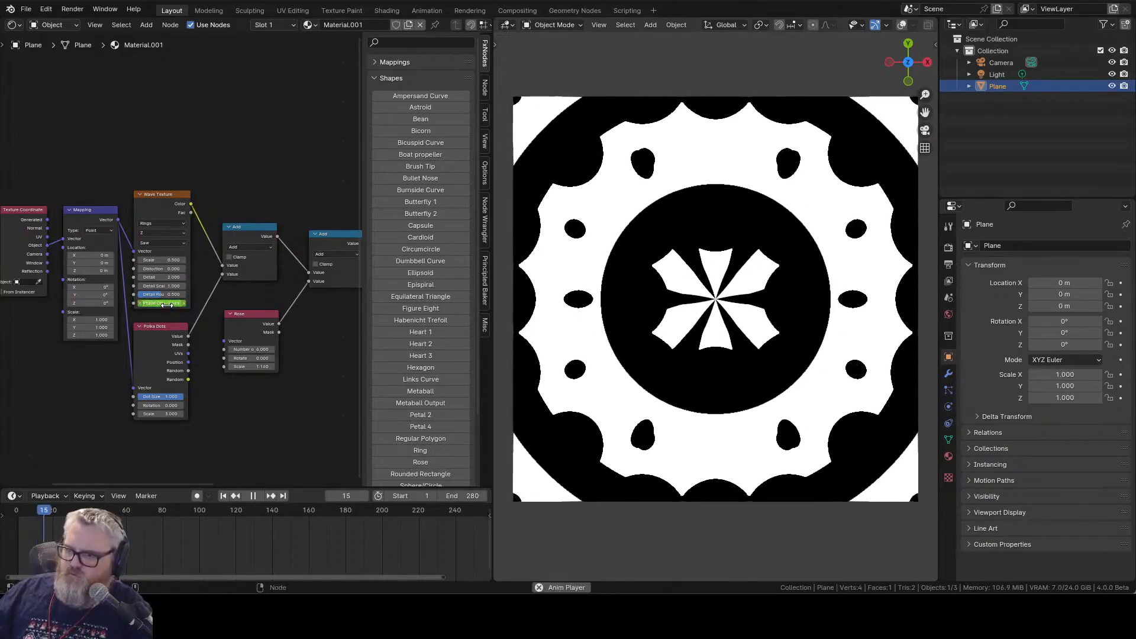
pyautogui.scroll(2, 167, 305)
pyautogui.scroll(5, 167, 304)
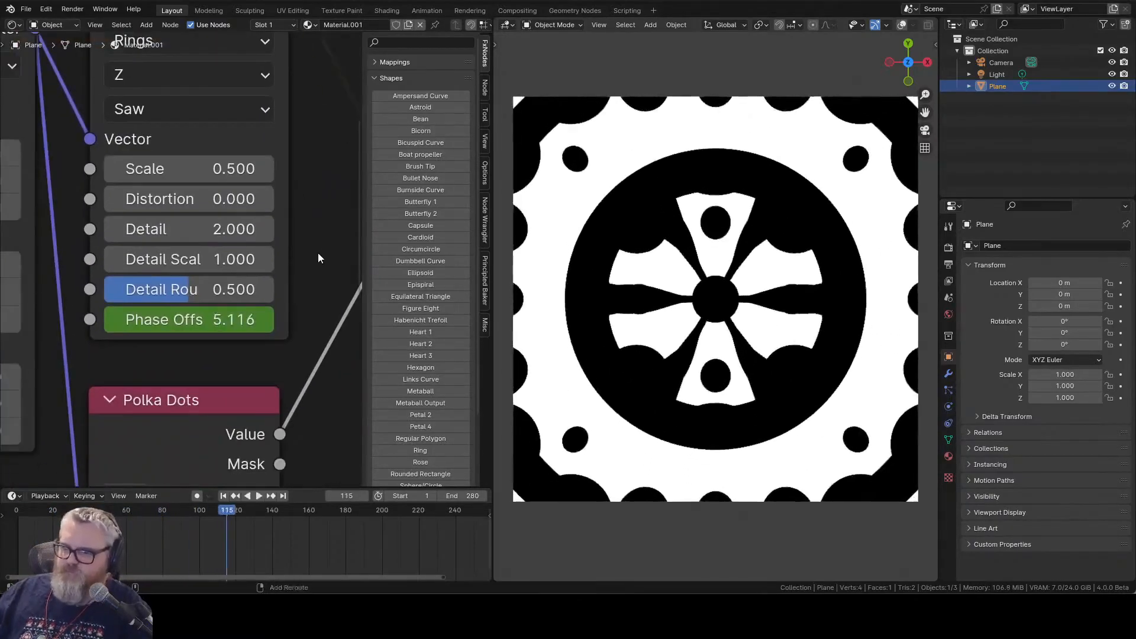
# - Set the Phase Offset keyframe at frame 281 to -tau*2 and play the animation
pyautogui.press('Escape')
pyautogui.click(229, 318)
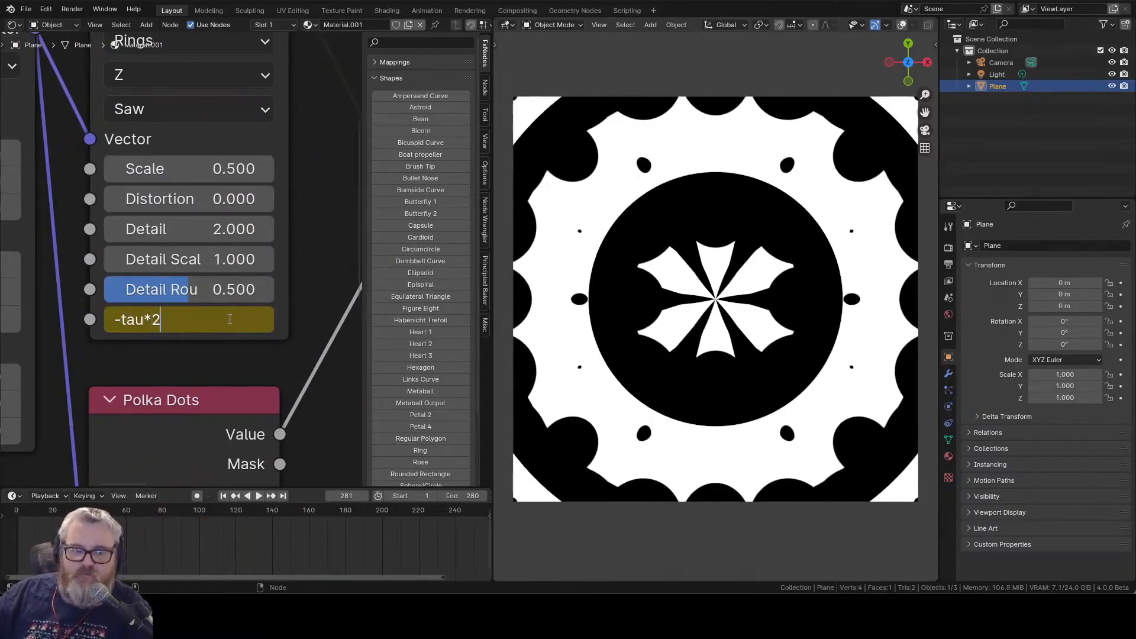
pyautogui.press('Return')
pyautogui.press('space')
pyautogui.press('Escape')
pyautogui.click(229, 319)
pyautogui.write('-tau')
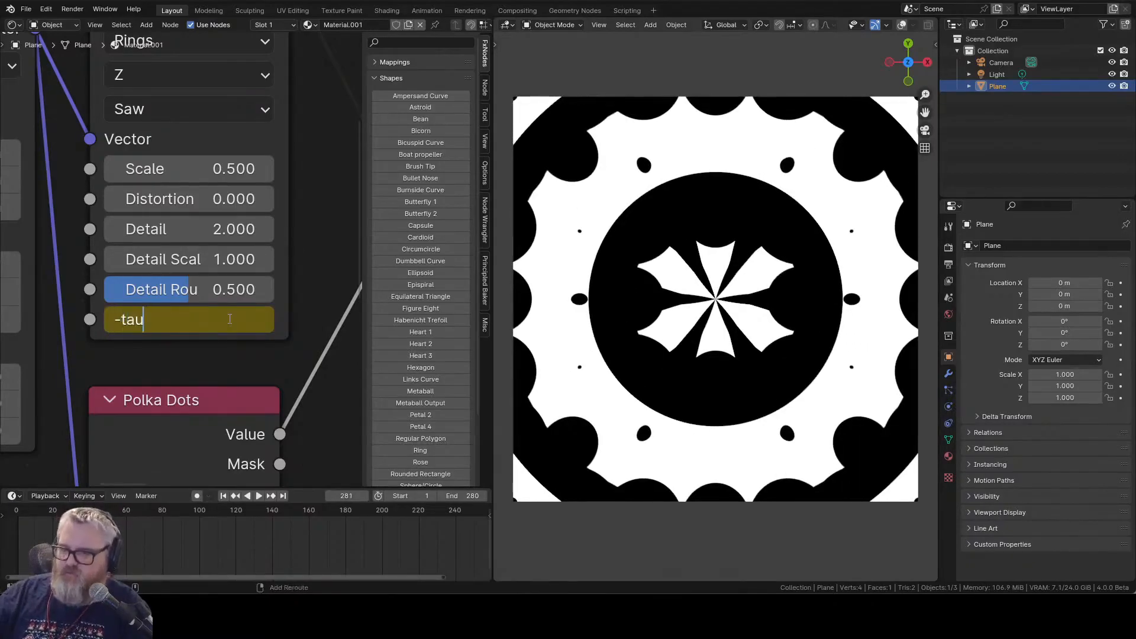
pyautogui.write('*2')
pyautogui.press('Return')
pyautogui.press('space')
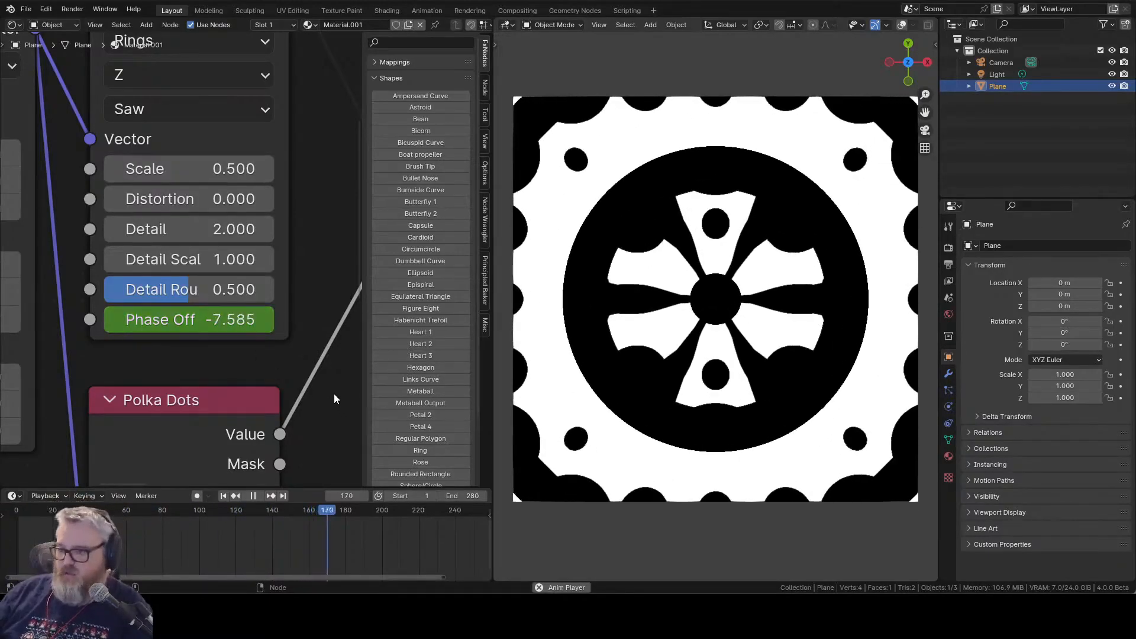
# - Restore the Color Ramp's black-to-white order and move its white stop to position 0.859
pyautogui.scroll(-6, 310, 398)
pyautogui.scroll(4, 309, 398)
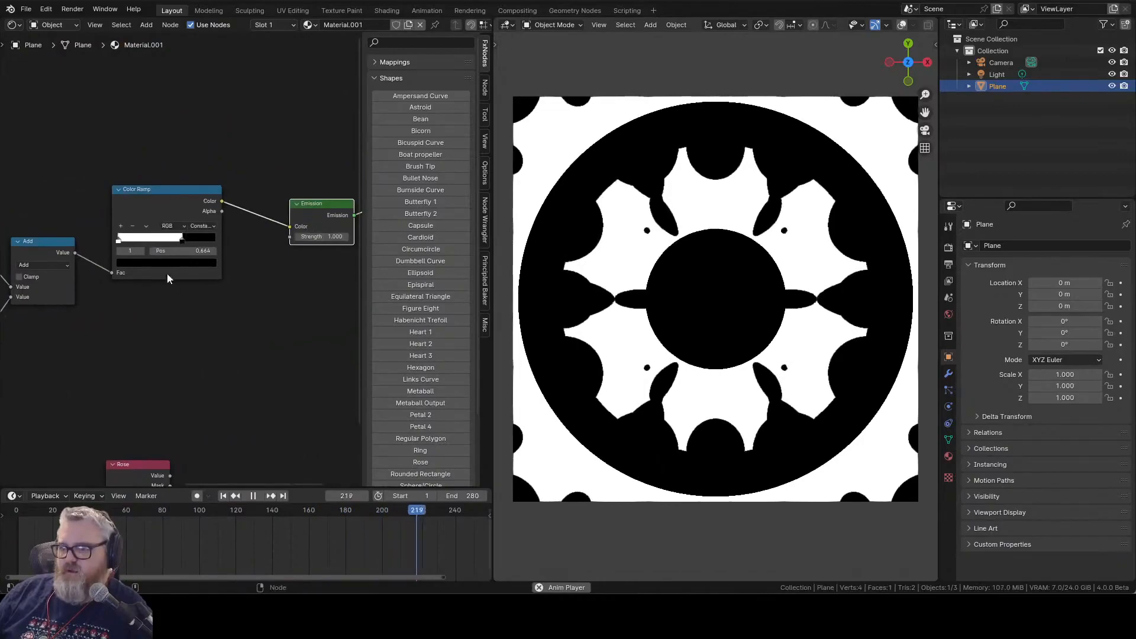
pyautogui.press('BackSpace')
pyautogui.moveTo(218, 240)
pyautogui.mouseDown()
pyautogui.moveTo(182, 239)
pyautogui.moveTo(206, 241)
pyautogui.mouseUp()
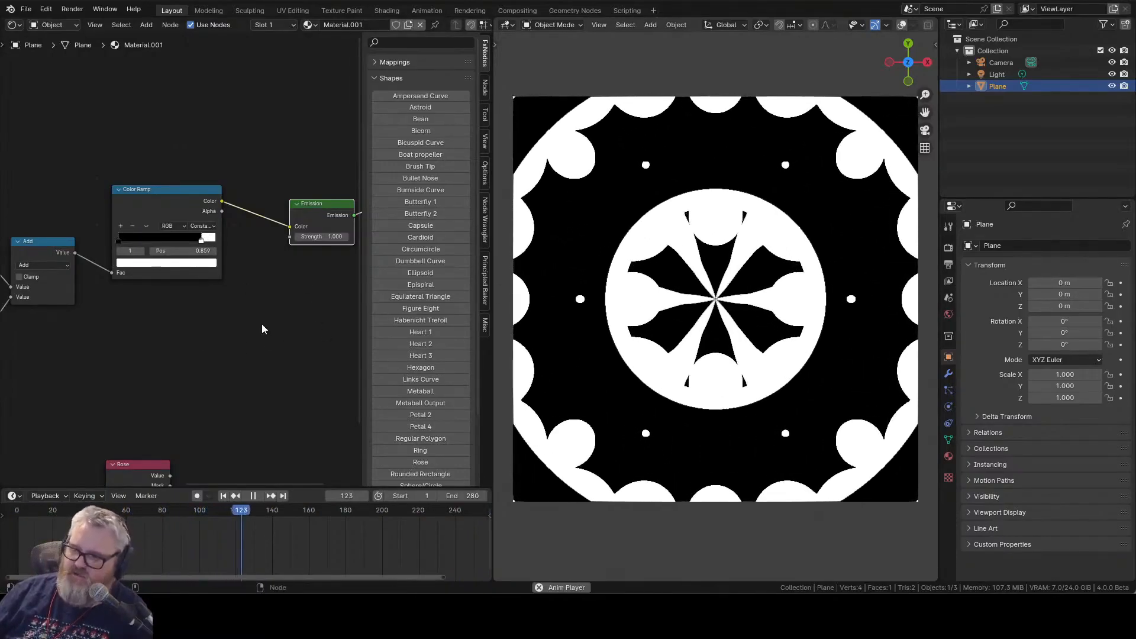
# - Try Multiply on the math node that combines the Rose shape, and switch it to Subtract
pyautogui.scroll(-2, 154, 366)
pyautogui.moveTo(154, 366); pyautogui.dragTo(342, 397)
pyautogui.scroll(2, 222, 288)
pyautogui.click(268, 231)
pyautogui.click(269, 283)
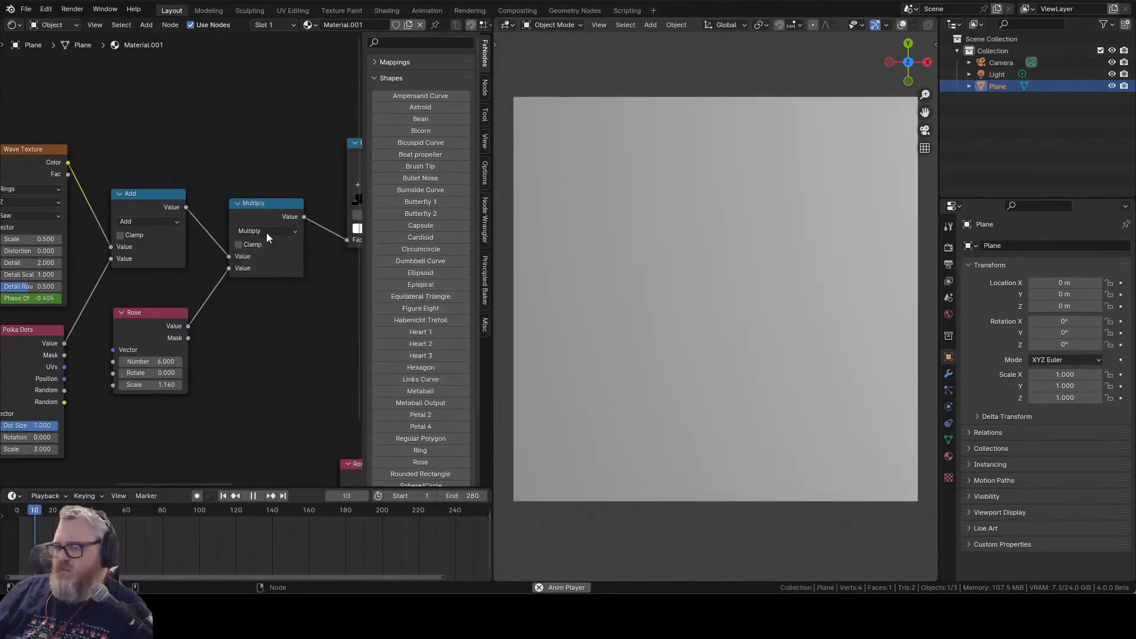
pyautogui.click(265, 230)
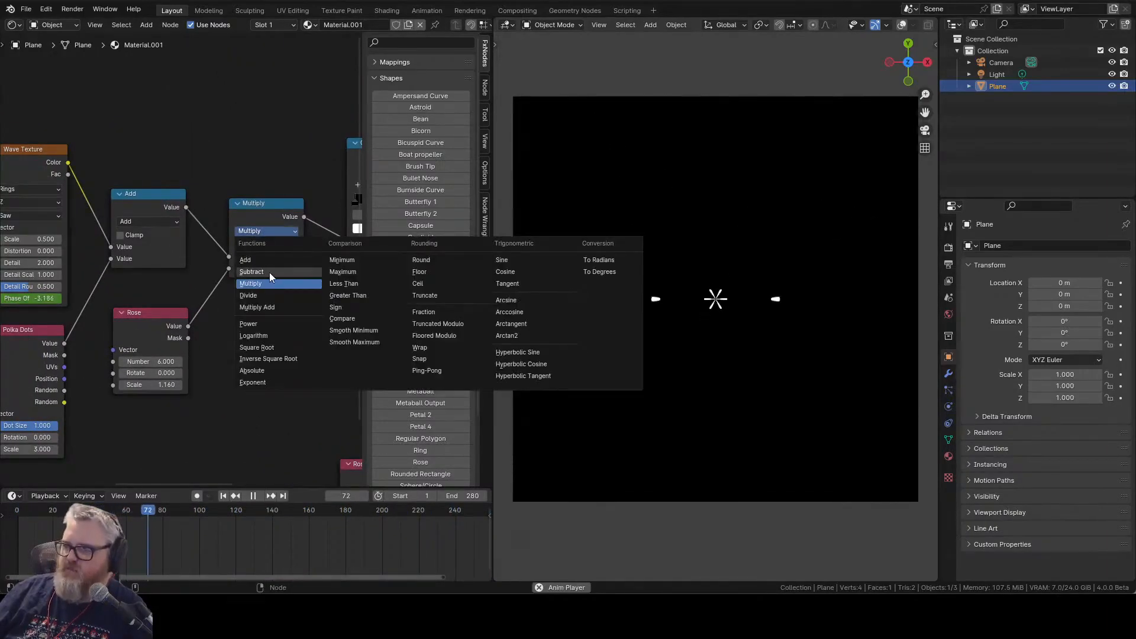
pyautogui.click(268, 272)
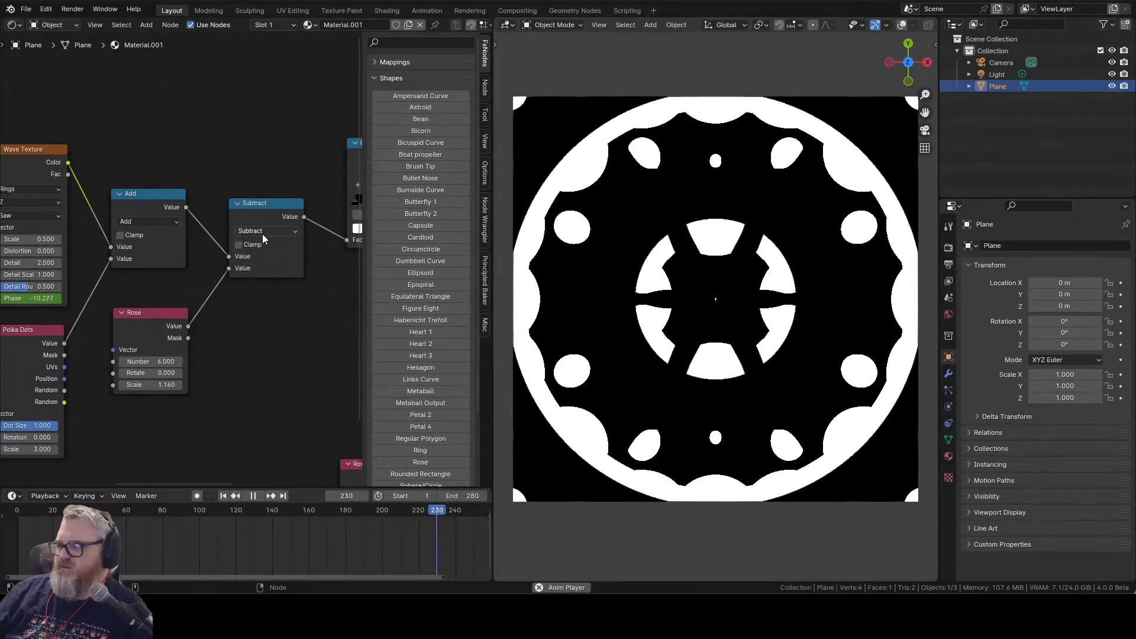
# - Try the Subtract, Multiply and Divide operations on the math node combining the Wave Texture and Polka Dots
pyautogui.click(151, 221)
pyautogui.click(160, 234)
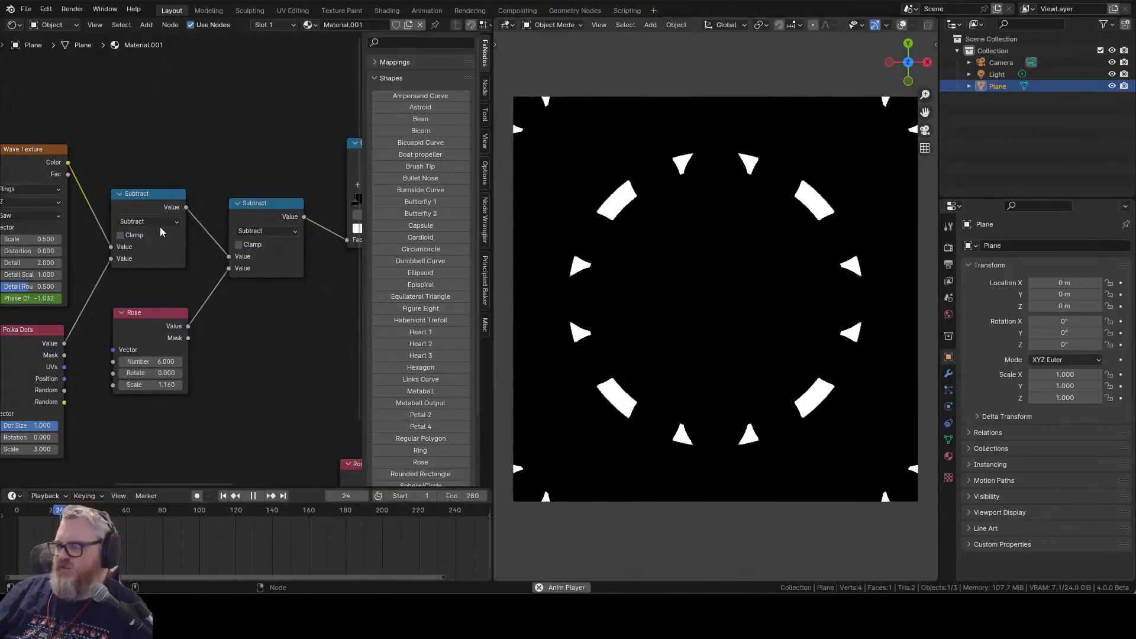
pyautogui.click(160, 225)
pyautogui.click(159, 273)
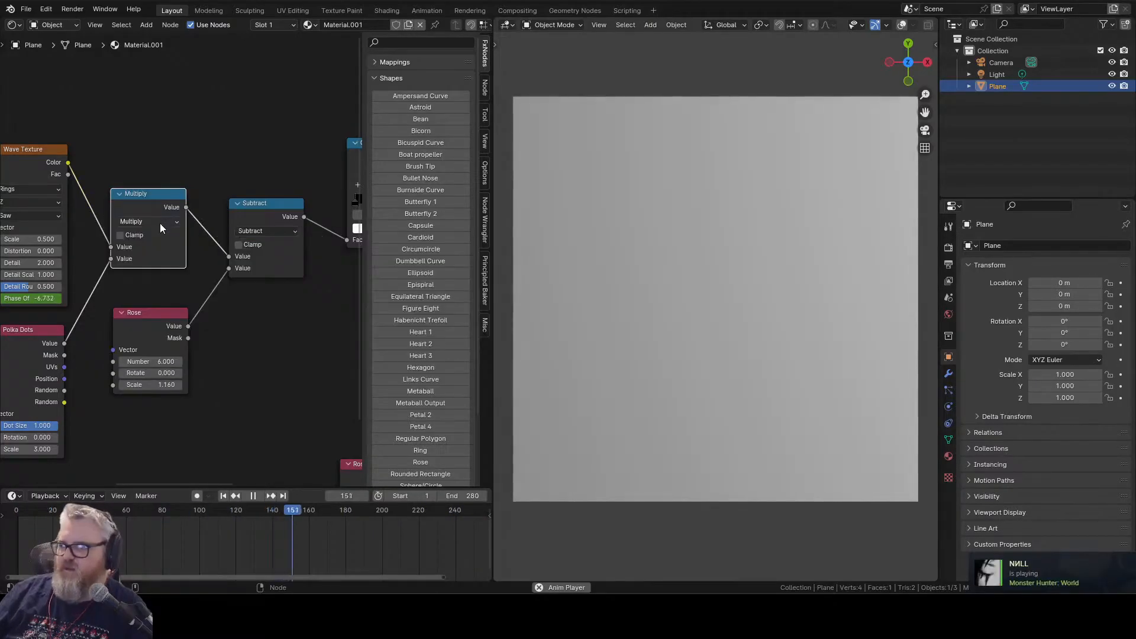
pyautogui.click(159, 223)
pyautogui.click(160, 285)
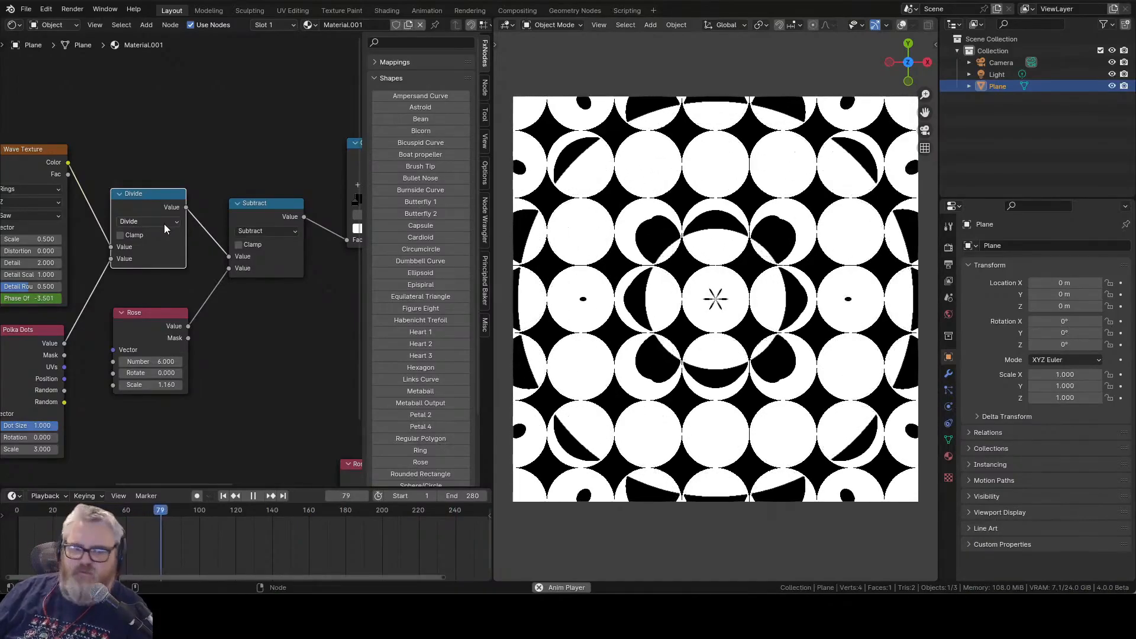
# - Set the math node combining the Wave Texture and Polka Dots to Multiply Add with an addend of 0.660
pyautogui.click(164, 224)
pyautogui.click(150, 322)
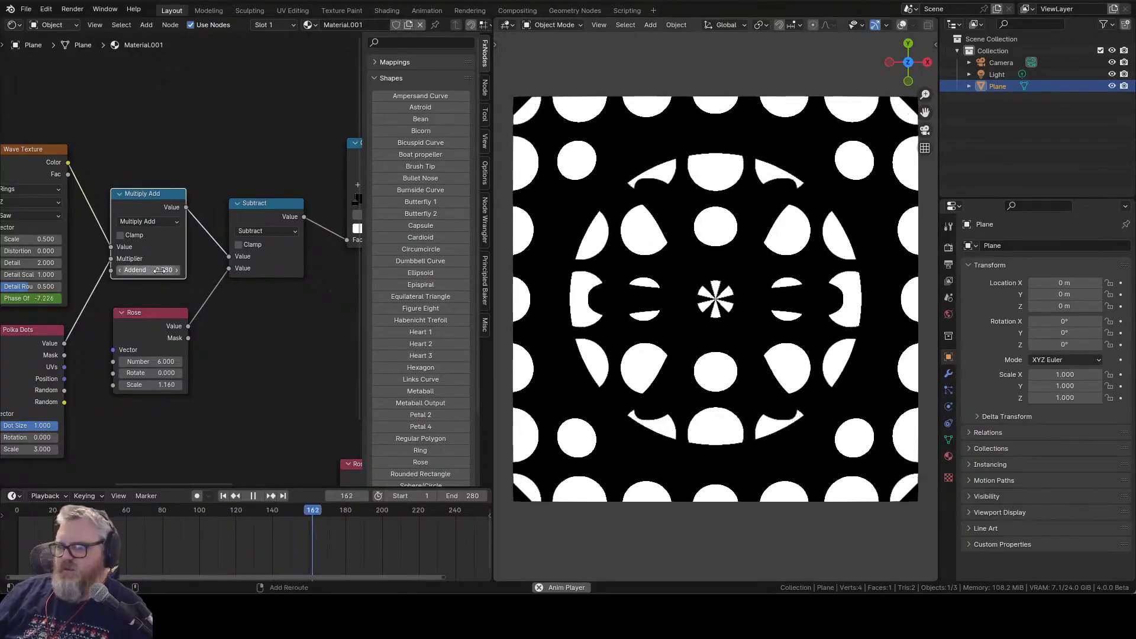
pyautogui.moveTo(160, 270); pyautogui.dragTo(308, 256)
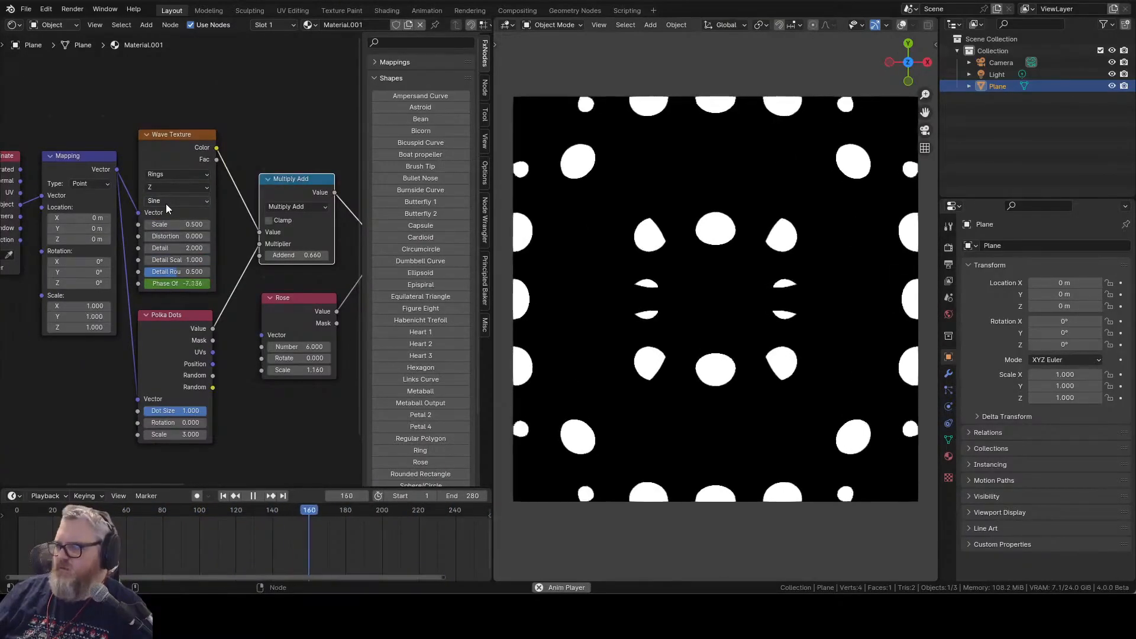
# - Compare the Wave Texture's wave profiles, return it to Saw, and set its scale to 0.740
pyautogui.click(166, 203)
pyautogui.click(165, 252)
pyautogui.click(175, 203)
pyautogui.click(175, 240)
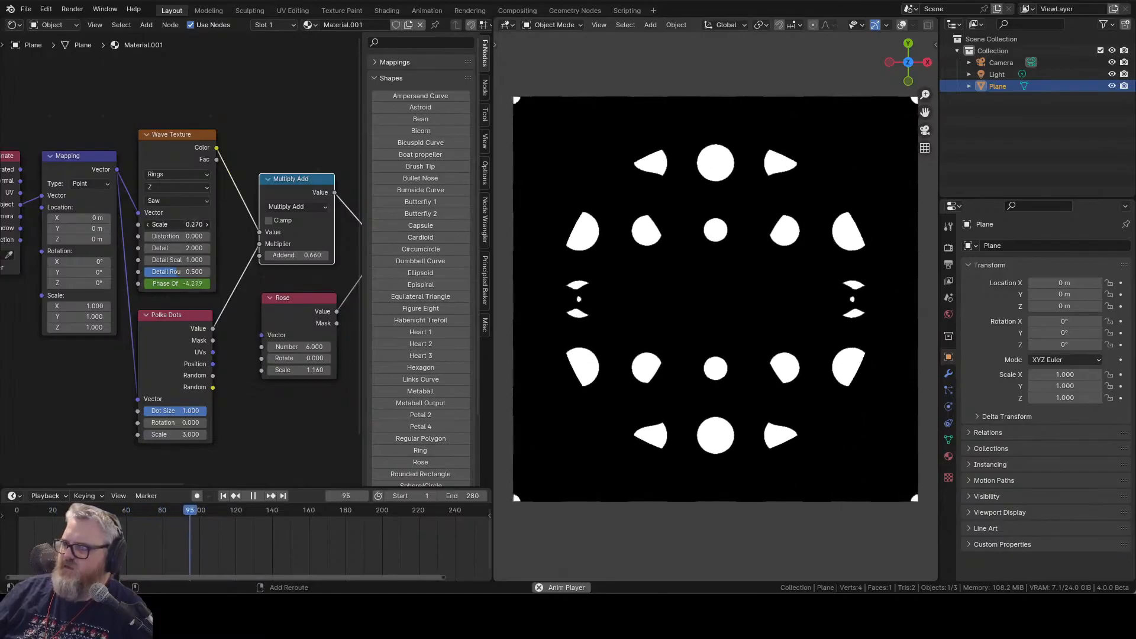
pyautogui.moveTo(171, 224); pyautogui.dragTo(189, 224)
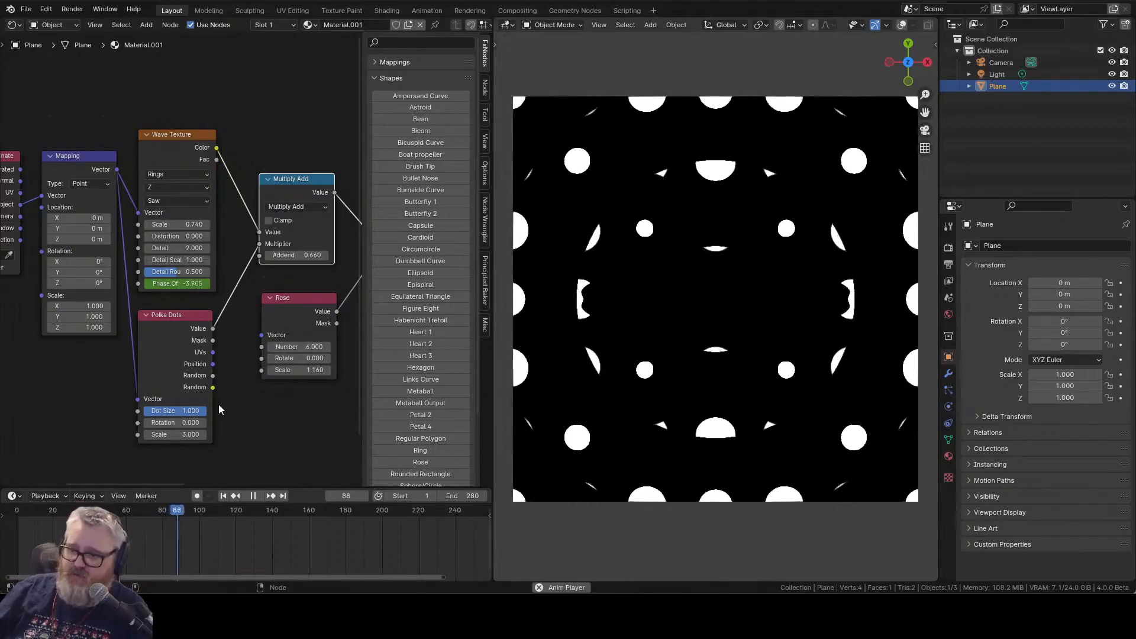
# - Tune the pattern with a Polka Dots scale of 1.5, a Multiply Add addend of 0.7, and the Color Ramp's white stop at 0.759
pyautogui.moveTo(176, 434); pyautogui.dragTo(153, 434)
pyautogui.moveTo(153, 434); pyautogui.dragTo(178, 434)
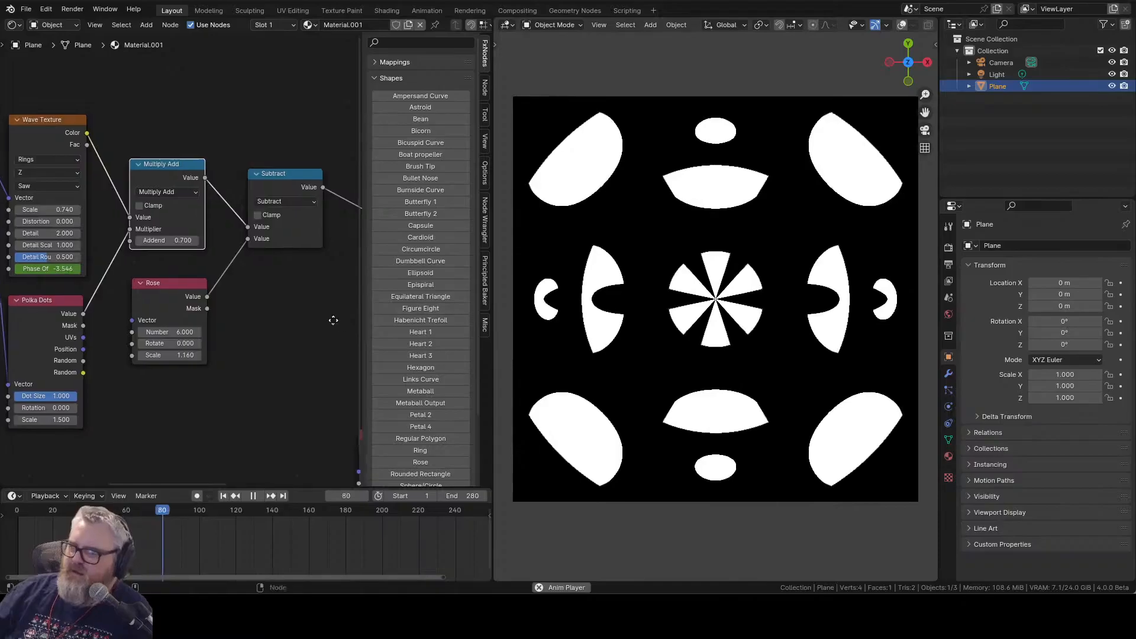
pyautogui.moveTo(339, 317); pyautogui.dragTo(121, 379)
pyautogui.moveTo(245, 233); pyautogui.dragTo(242, 235)
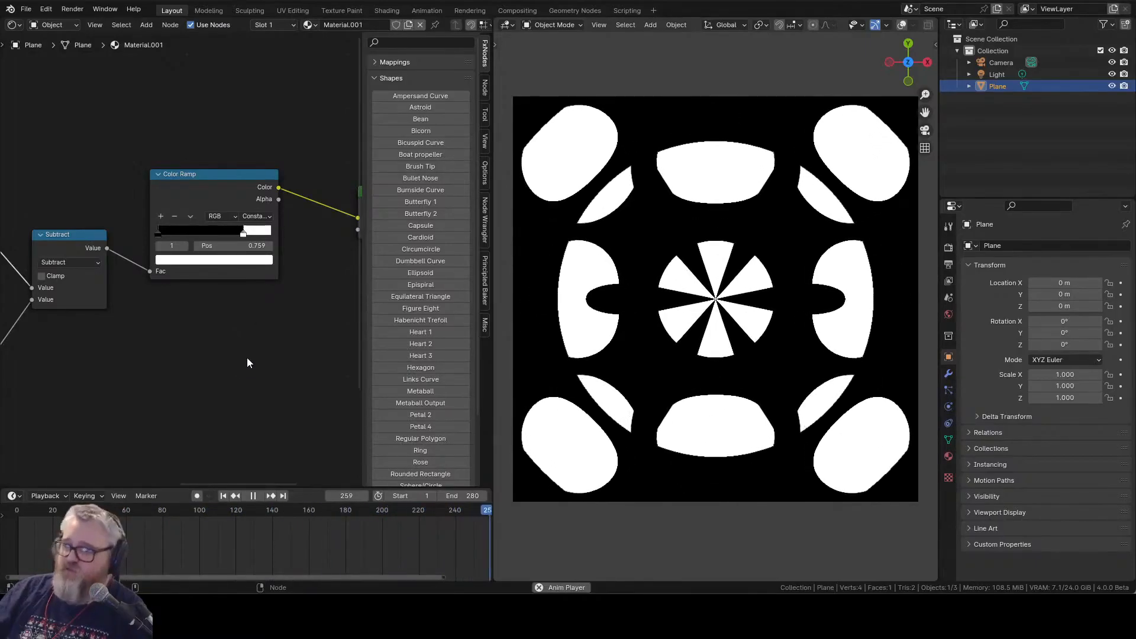
# - Try Ease interpolation on the Color Ramp and swap its black and white stops
pyautogui.click(256, 216)
pyautogui.click(264, 245)
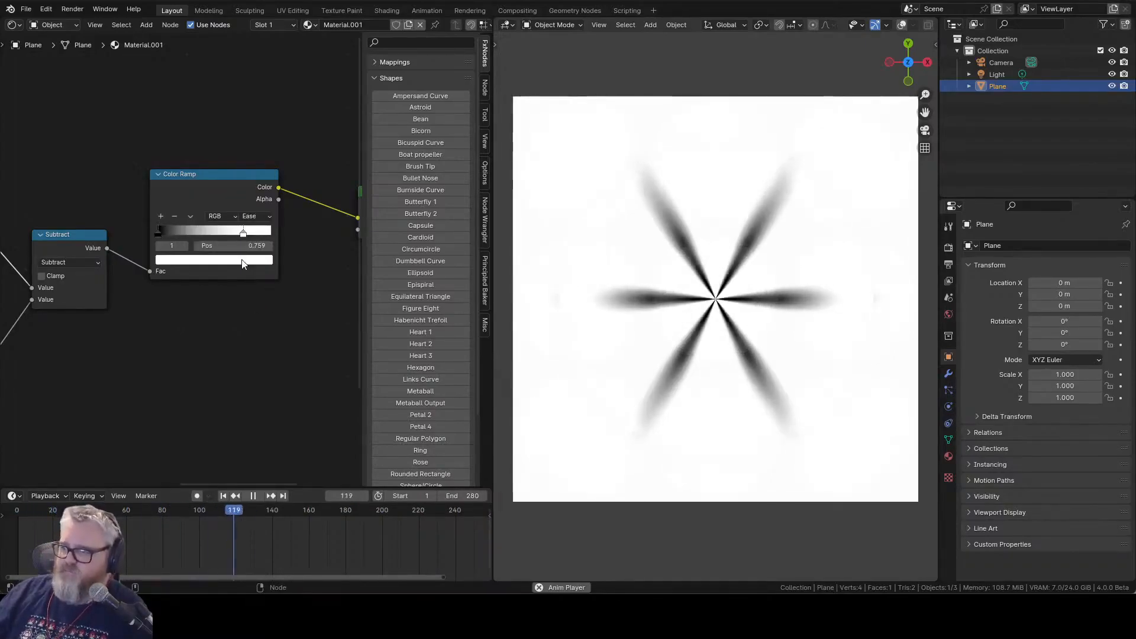
pyautogui.moveTo(159, 231)
pyautogui.mouseDown()
pyautogui.moveTo(205, 233)
pyautogui.moveTo(172, 232)
pyautogui.mouseUp()
pyautogui.moveTo(200, 233); pyautogui.dragTo(142, 232)
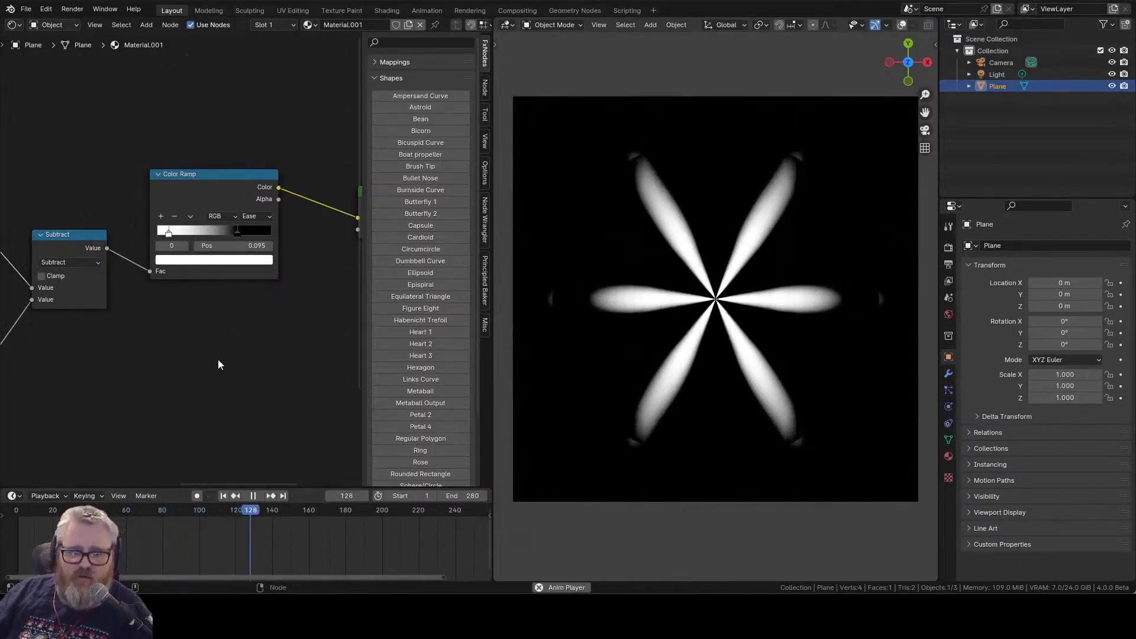
# - Undo the Color Ramp's interpolation and stop changes, and stop the animation playback
pyautogui.hotkey('ctrl', 'z')
pyautogui.hotkey('ctrl', 'z')
pyautogui.hotkey('ctrl', 'z')
pyautogui.hotkey('ctrl', 'z')
pyautogui.press('space')
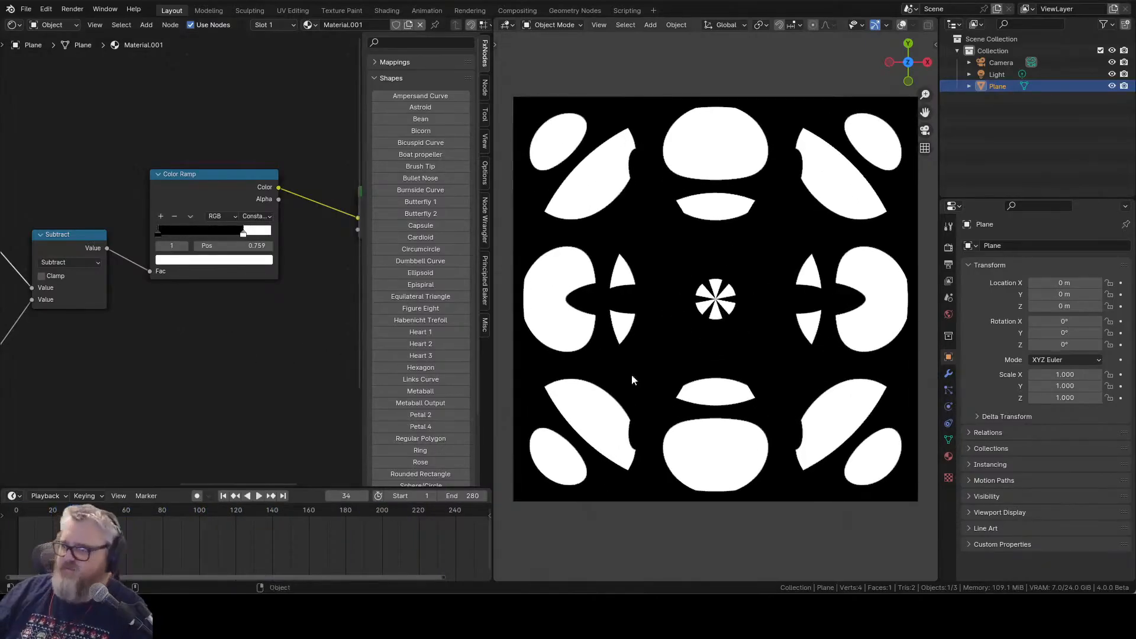
# - Set the render output path to C:\tmp\star_growth\
pyautogui.click(948, 264)
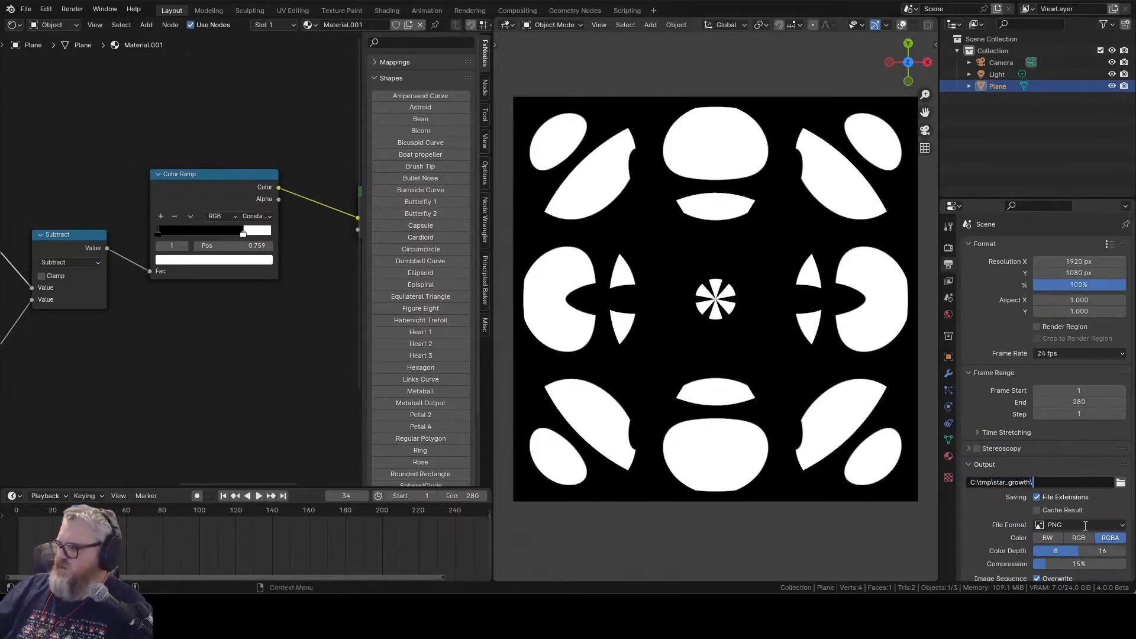
pyautogui.scroll(-3, 1005, 520)
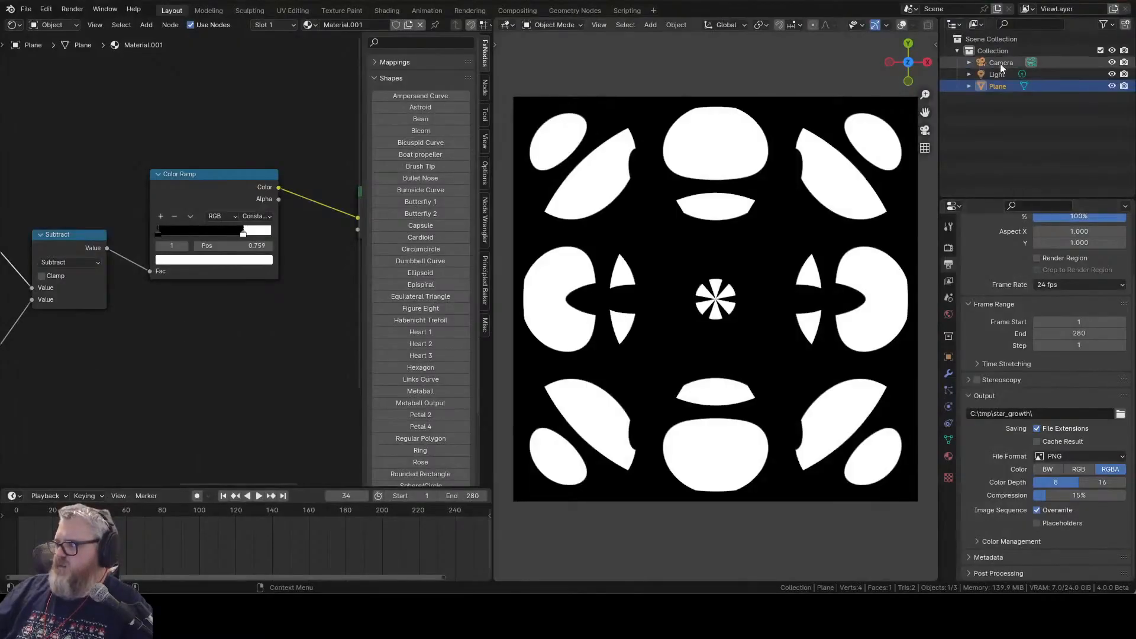
# - Look through the camera and place it at X 0, Y 0, Z 4 m with its rotations at 0°
pyautogui.click(1000, 64)
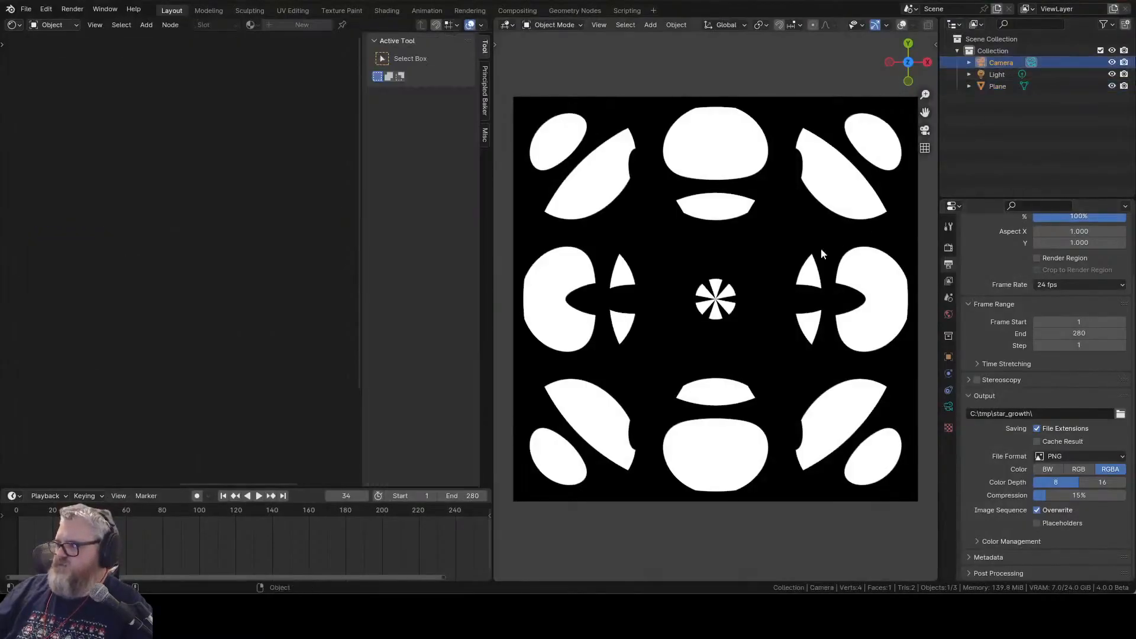
pyautogui.press('KP_0')
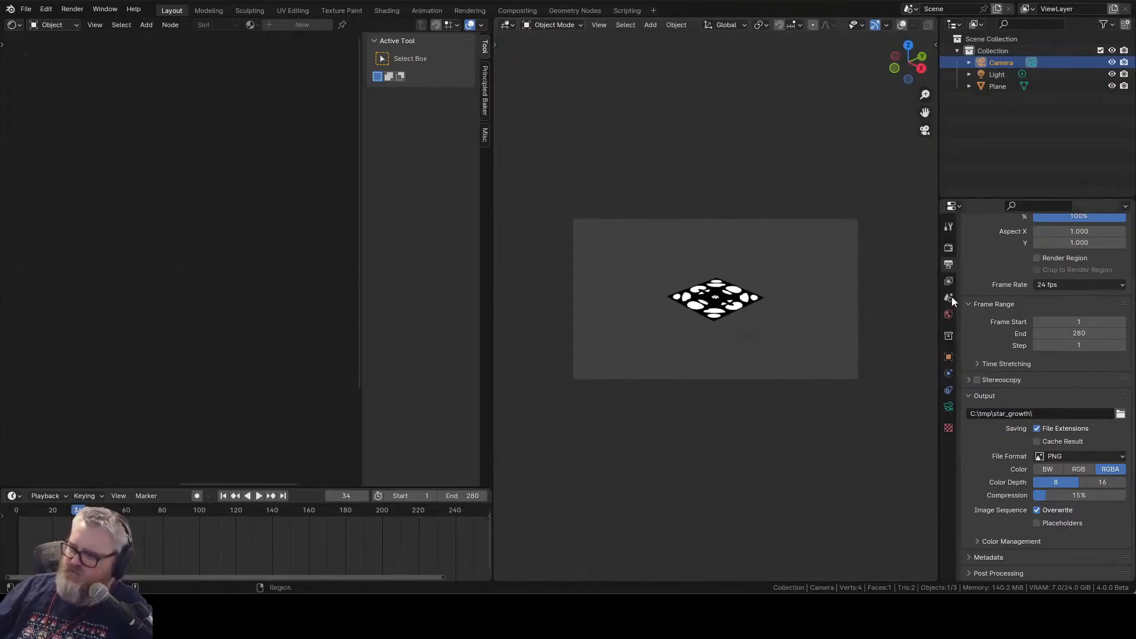
pyautogui.click(949, 247)
pyautogui.click(948, 356)
pyautogui.moveTo(1066, 283); pyautogui.dragTo(1064, 344)
pyautogui.write('0')
pyautogui.press('Return')
pyautogui.write('0')
pyautogui.press('Return')
pyautogui.doubleClick(1065, 305)
pyautogui.write('4')
pyautogui.press('Return')
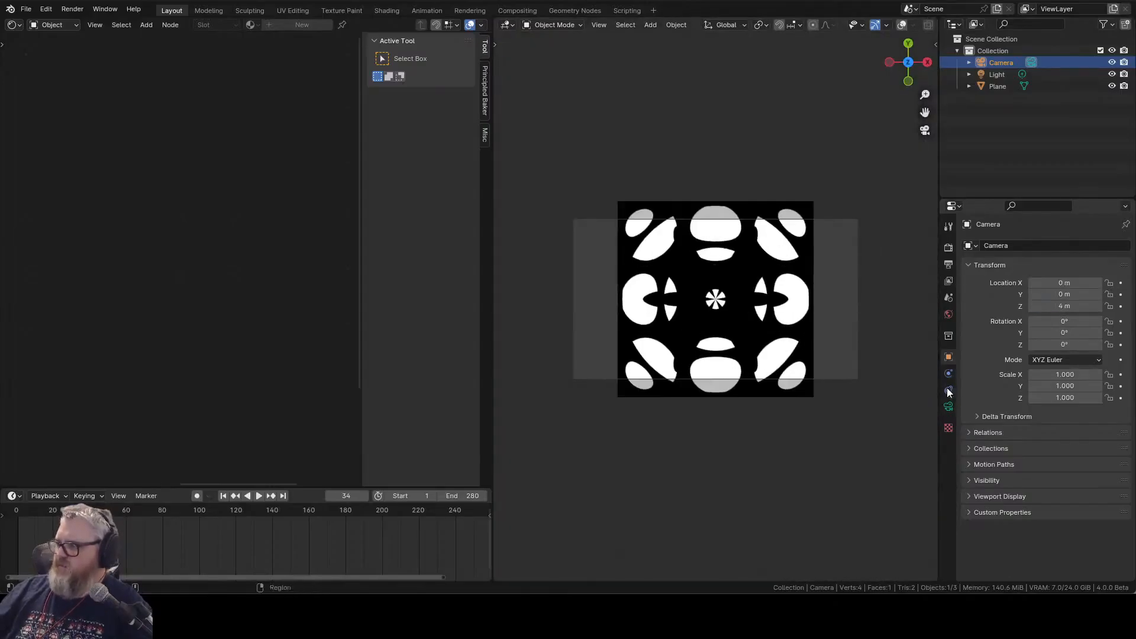
# - Set the camera lens to Orthographic with a scale of 2
pyautogui.click(948, 406)
pyautogui.doubleClick(1069, 302)
pyautogui.write('2')
pyautogui.press('Return')
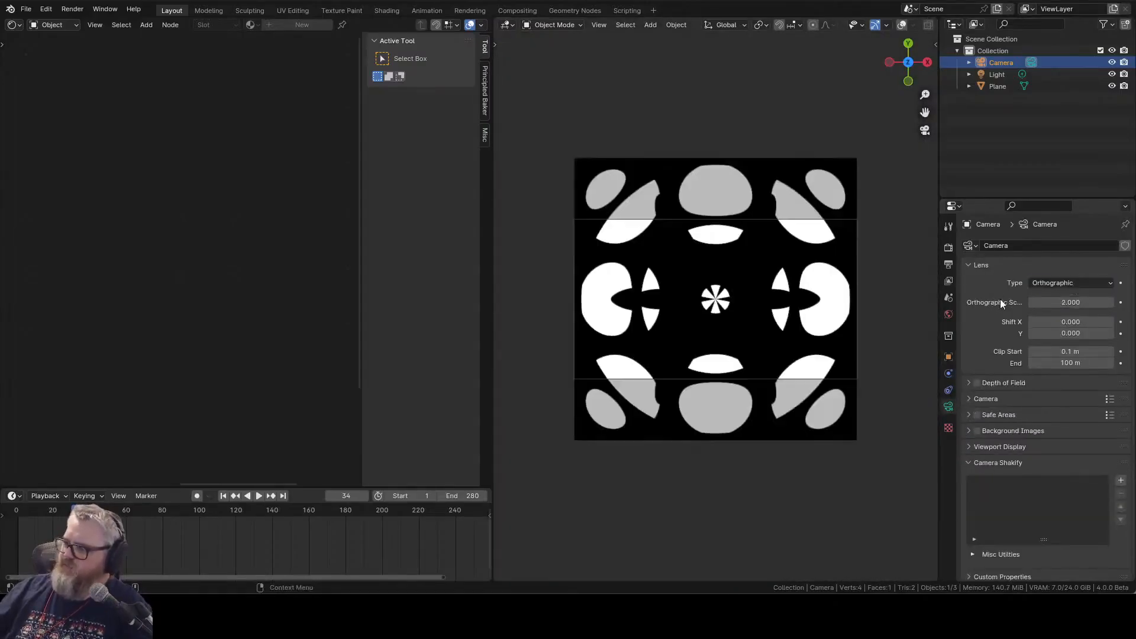
# - Set the render resolution to 1024 × 1024 px and render a test frame
pyautogui.click(948, 264)
pyautogui.moveTo(1063, 261); pyautogui.dragTo(1063, 271)
pyautogui.write('1024')
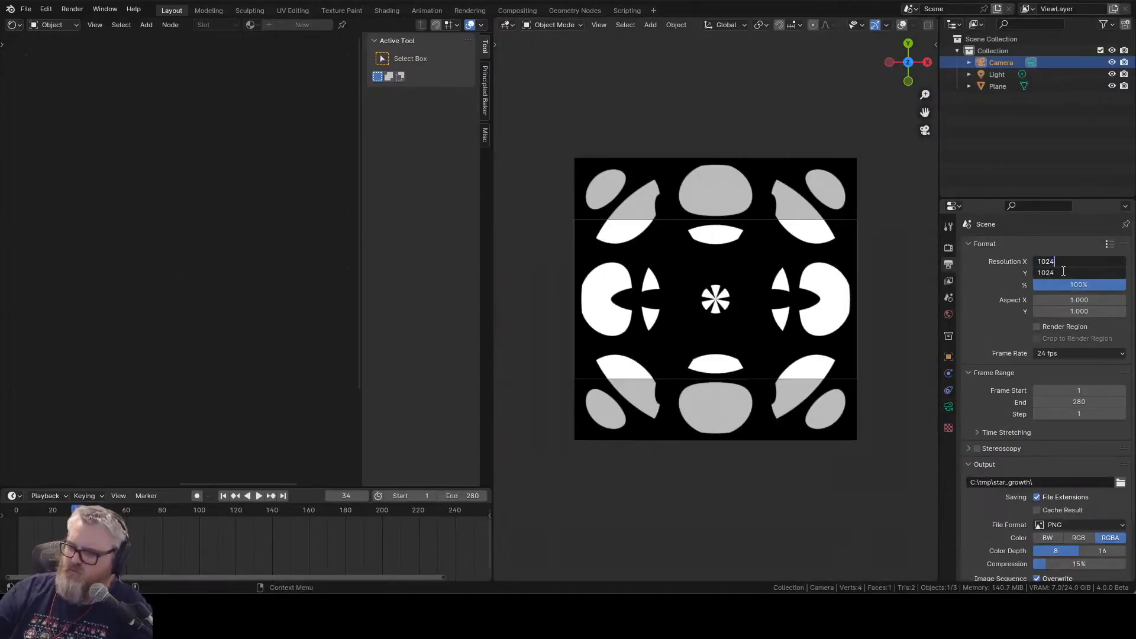
pyautogui.press('Return')
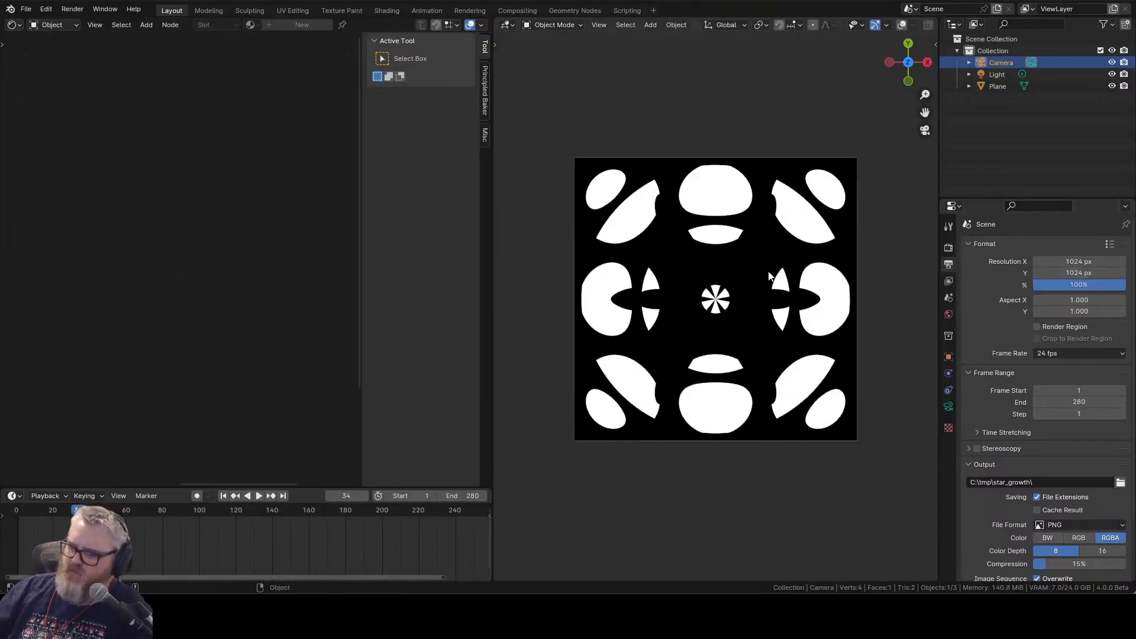
pyautogui.press('F12')
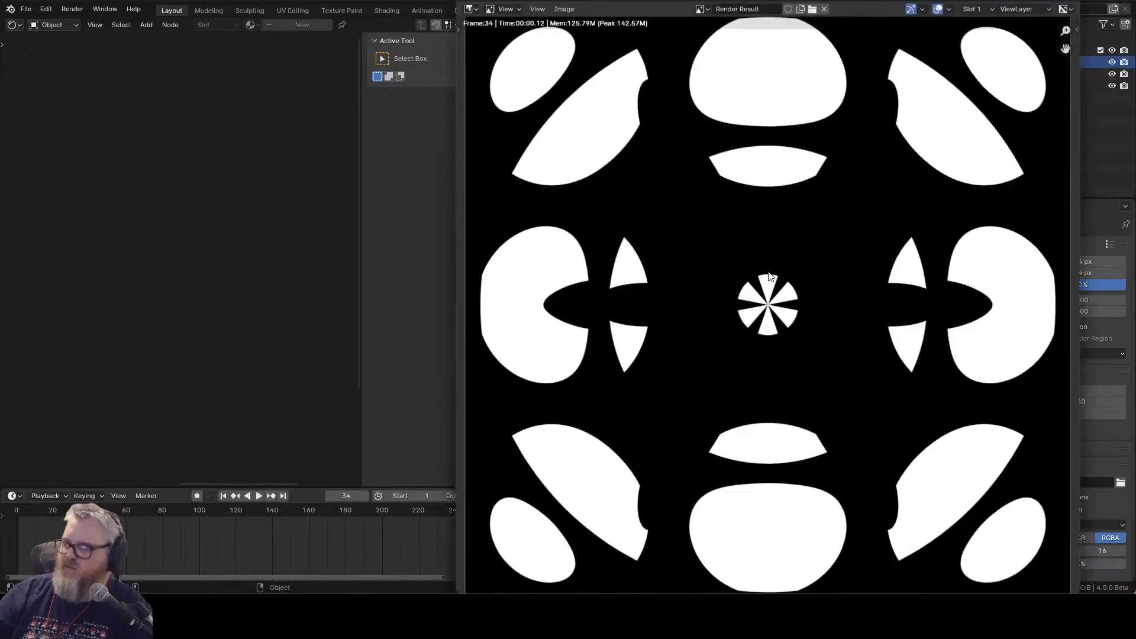
pyautogui.click(1068, 1)
# - Show the viewport overlays and set the camera's Z location to 2 m above the plane
pyautogui.moveTo(915, 297); pyautogui.dragTo(882, 224)
pyautogui.click(902, 25)
pyautogui.scroll(-7, 763, 236)
pyautogui.moveTo(763, 236); pyautogui.dragTo(754, 197)
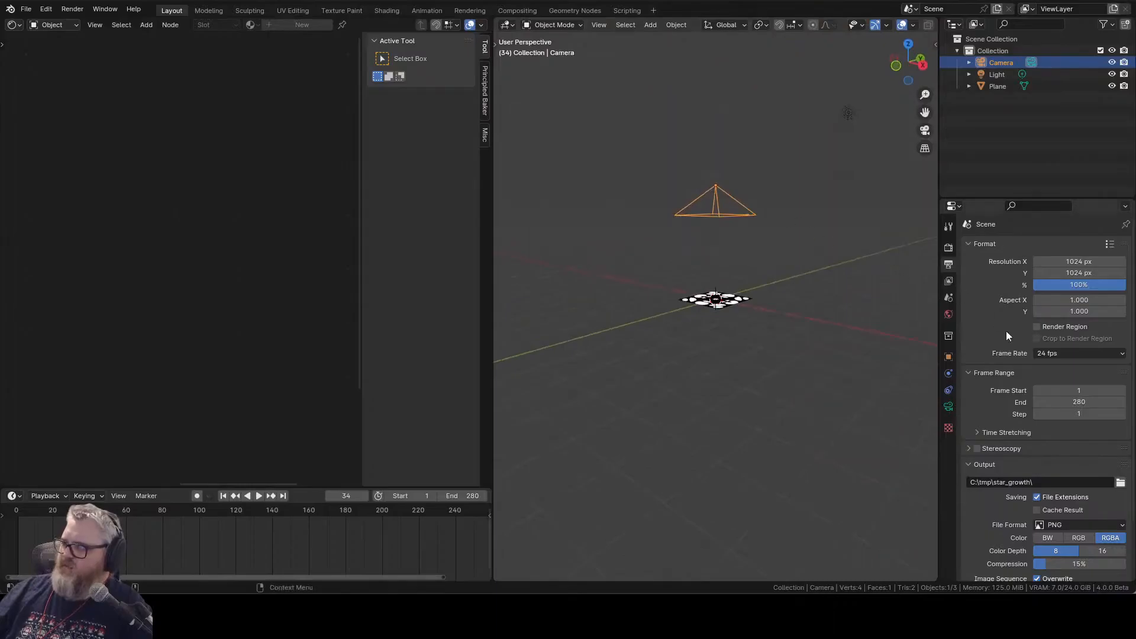
pyautogui.click(948, 356)
pyautogui.moveTo(875, 278); pyautogui.dragTo(806, 360)
pyautogui.click(726, 308)
pyautogui.scroll(10, 727, 309)
pyautogui.scroll(-4, 805, 359)
pyautogui.click(804, 250)
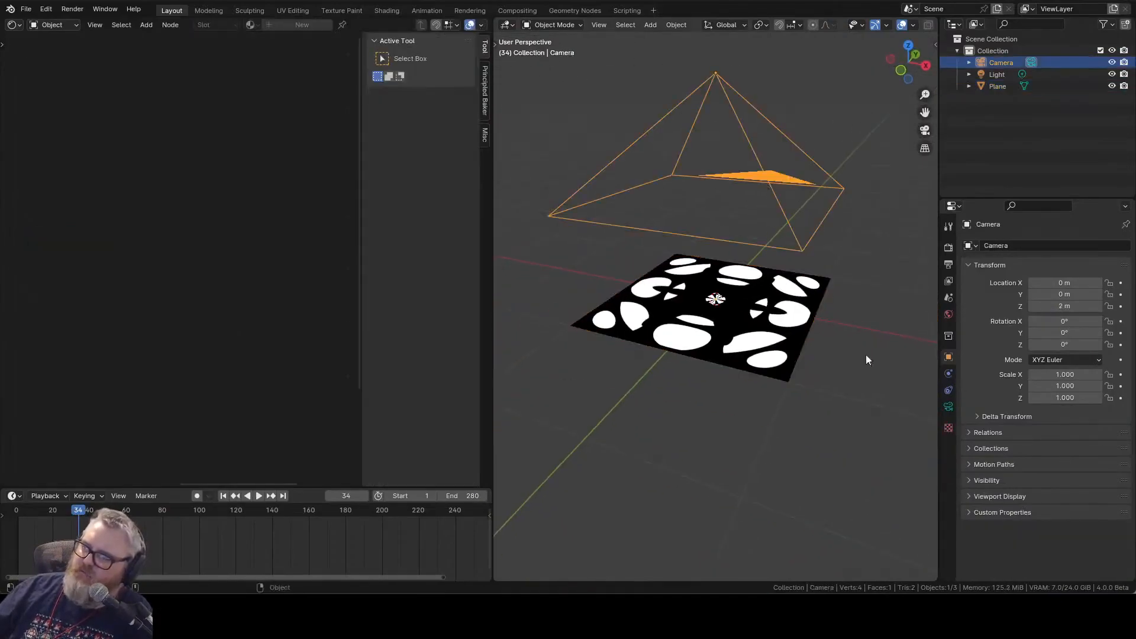
# - Examine the camera's lens settings and its frame around the plane, and return to the camera view
pyautogui.click(948, 406)
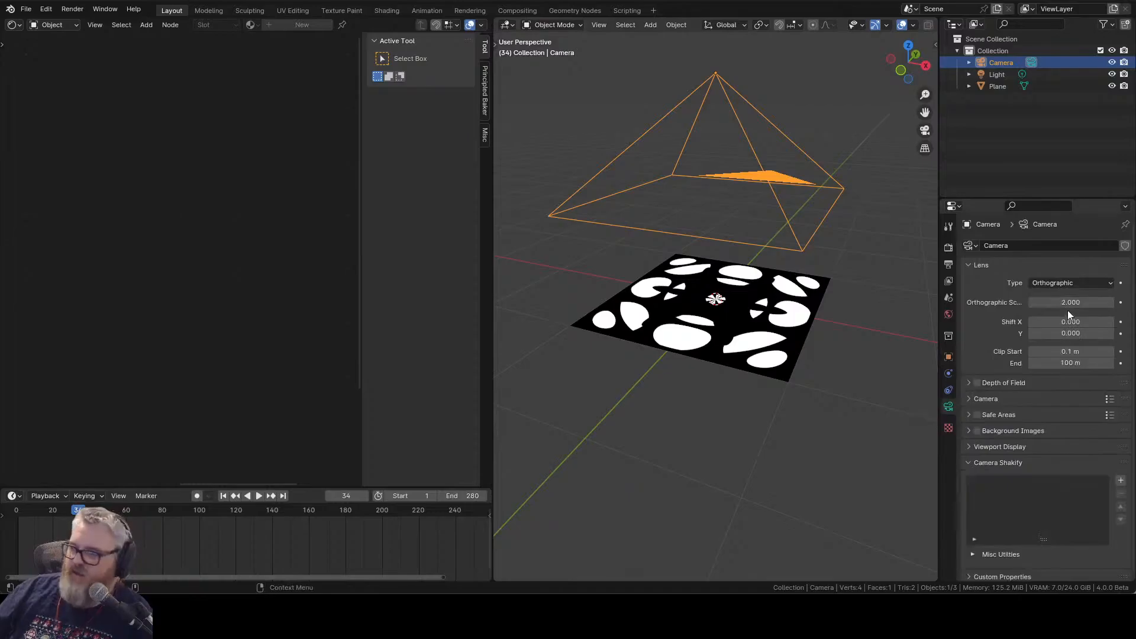
pyautogui.moveTo(828, 343); pyautogui.dragTo(804, 470)
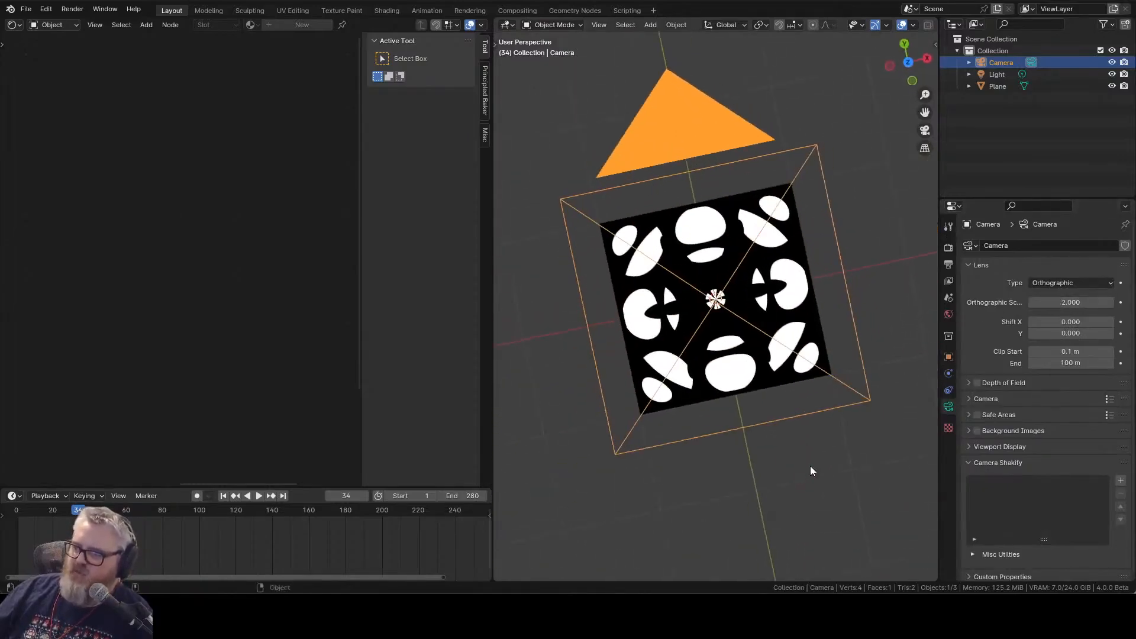
pyautogui.click(924, 130)
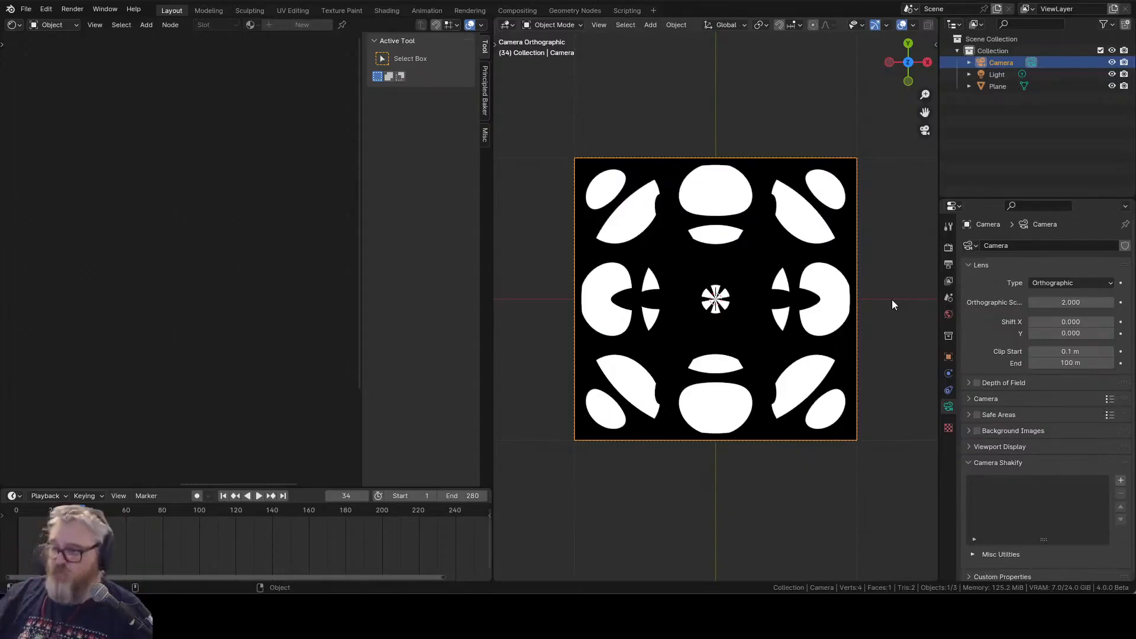
# - Try a 1920 × 1080 px render resolution and vary its height while the animation plays
pyautogui.click(949, 264)
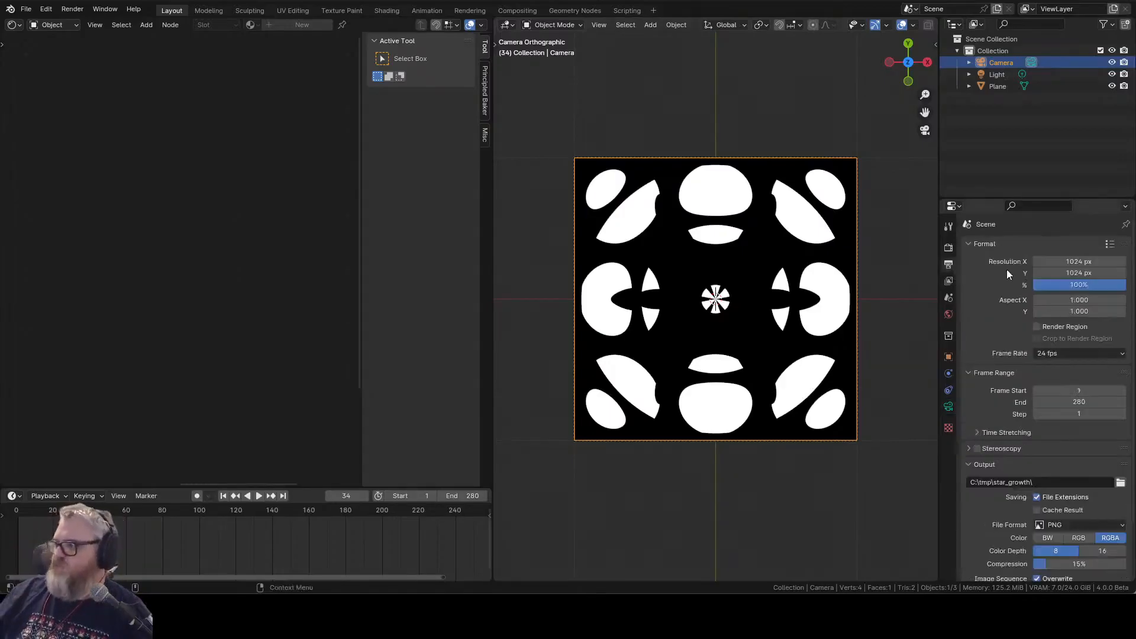
pyautogui.click(1060, 261)
pyautogui.write('192')
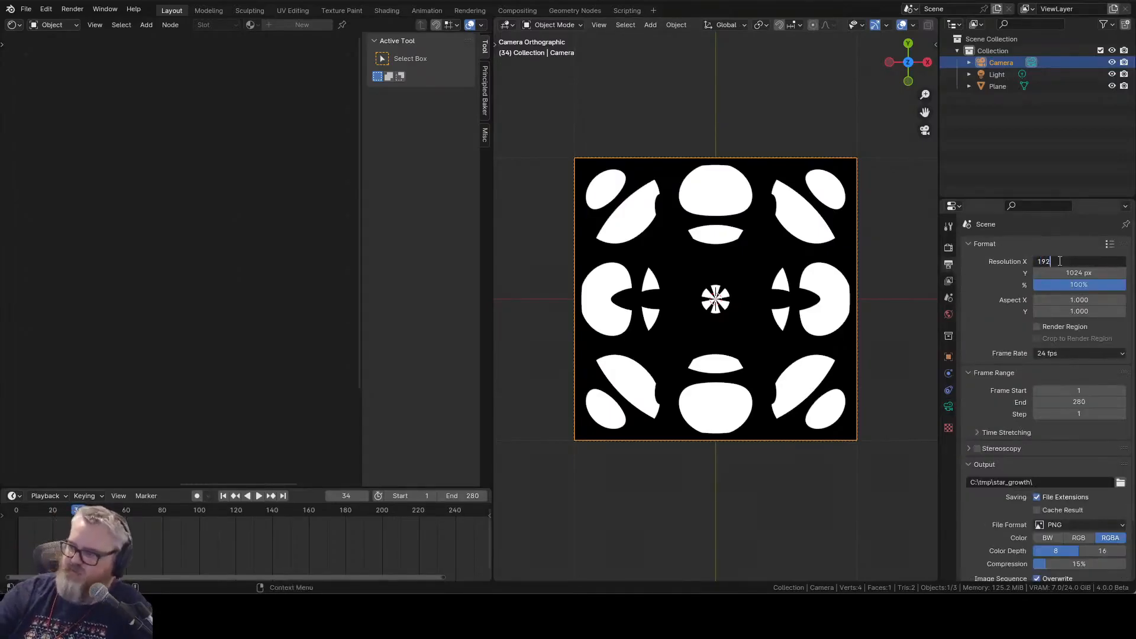
pyautogui.write('0')
pyautogui.press('Return')
pyautogui.click(1098, 272)
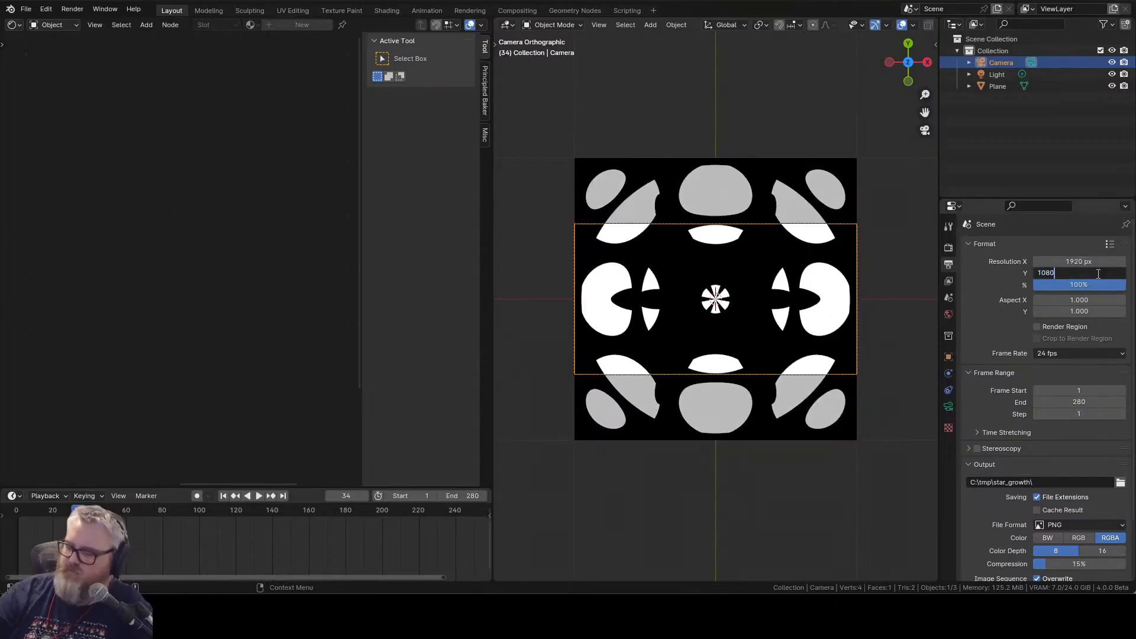
pyautogui.write('1080')
pyautogui.press('Return')
pyautogui.press('F12')
pyautogui.press('Escape')
pyautogui.press('space')
pyautogui.moveTo(1079, 272)
pyautogui.mouseDown()
pyautogui.moveTo(1124, 272)
pyautogui.moveTo(1087, 273)
pyautogui.mouseUp()
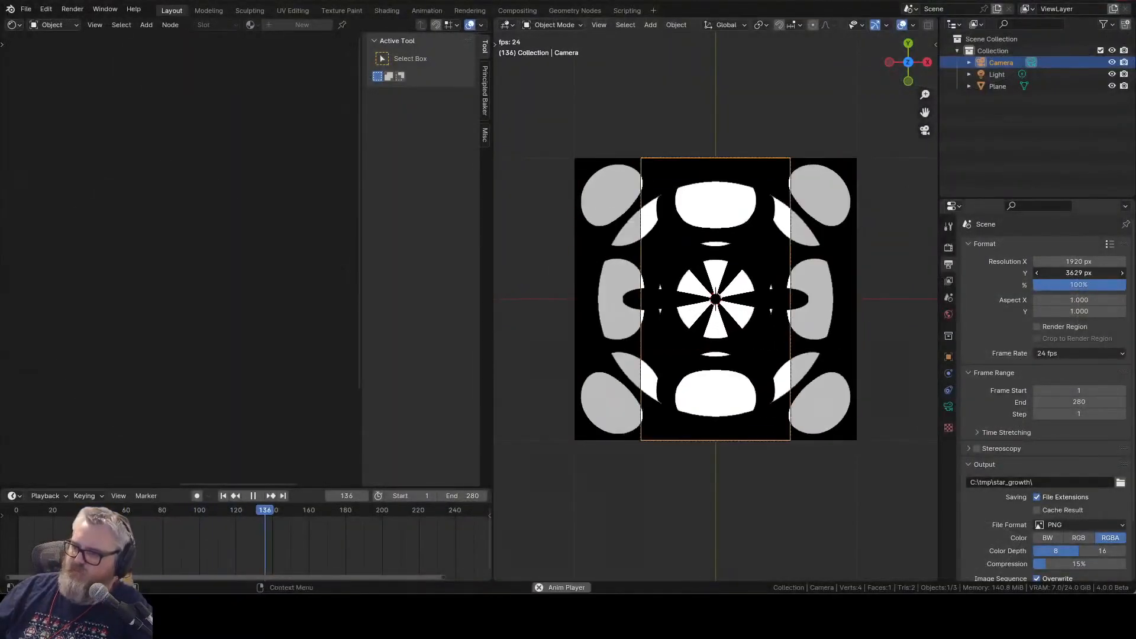
# - Set the render resolution back to 1024 × 1024 px and render the full animation
pyautogui.click(1084, 260)
pyautogui.write('1024')
pyautogui.press('Return')
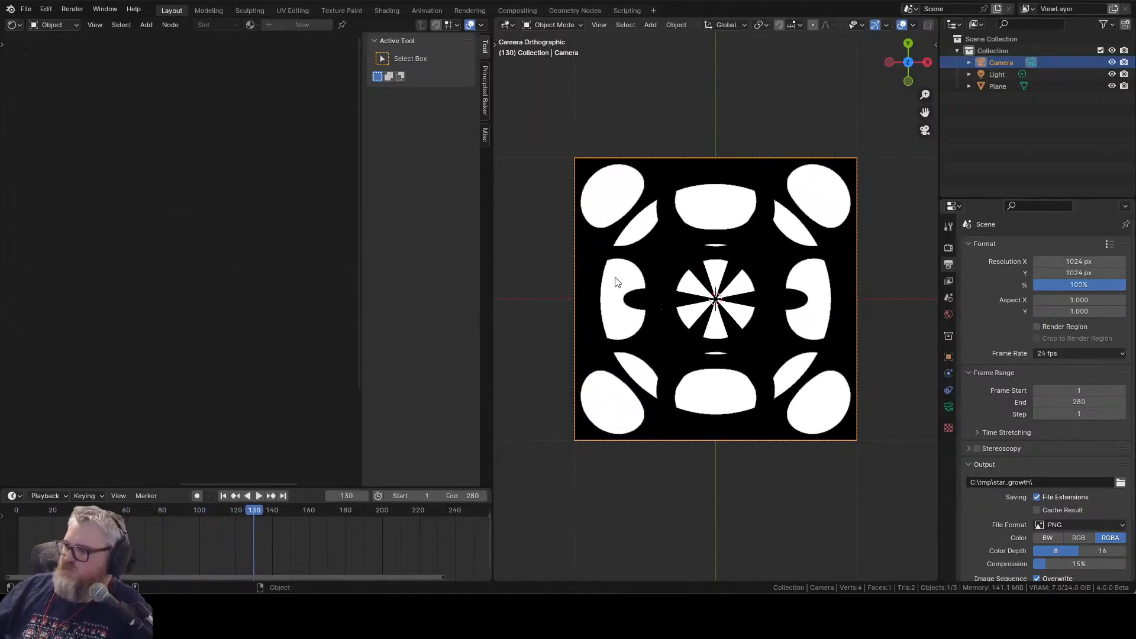
pyautogui.hotkey('ctrl', 'F12')
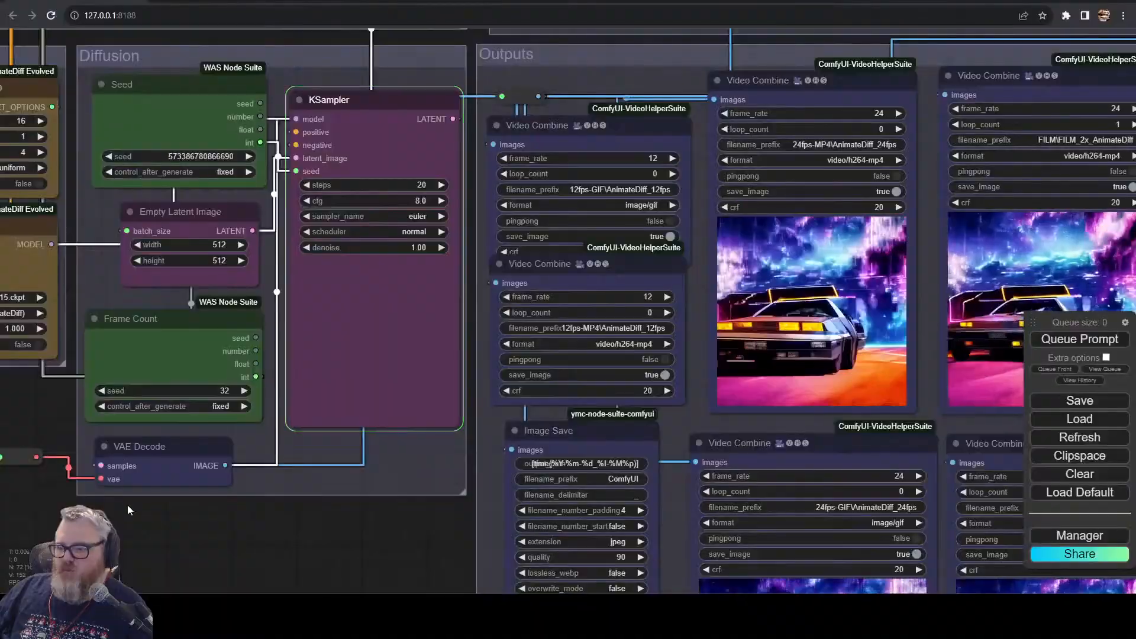
# - Switch to ComfyUI and examine the DeLorean clips in the Video Combine output nodes
pyautogui.moveTo(256, 555); pyautogui.dragTo(145, 562)
pyautogui.moveTo(458, 538); pyautogui.dragTo(247, 541)
pyautogui.click(290, 550)
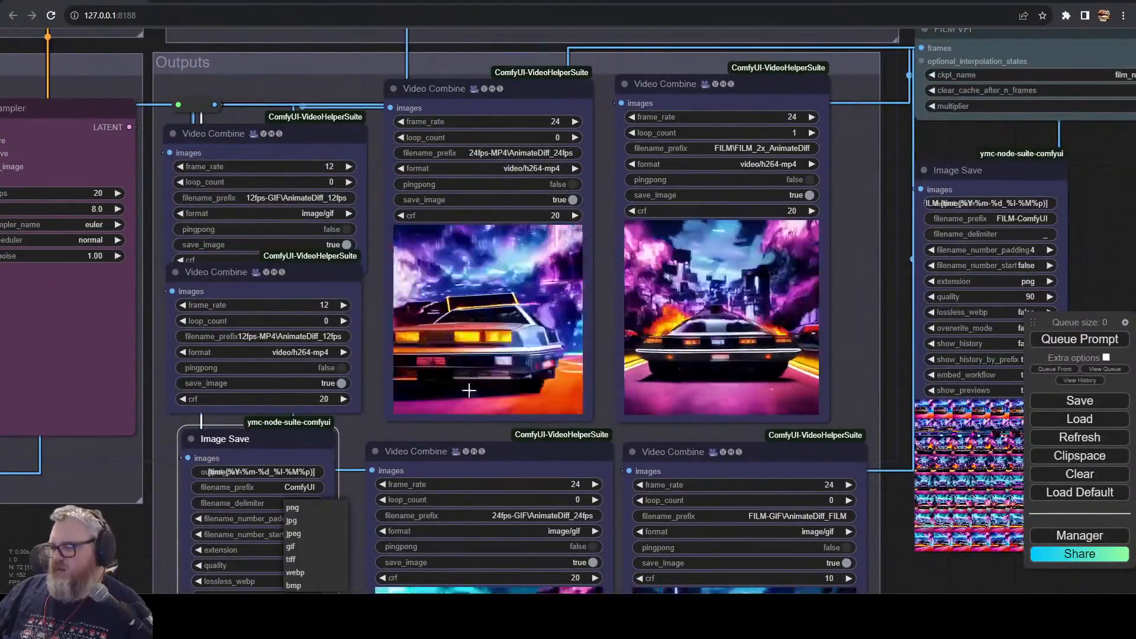
pyautogui.scroll(3, 507, 373)
pyautogui.scroll(4, 507, 374)
pyautogui.scroll(-2, 500, 384)
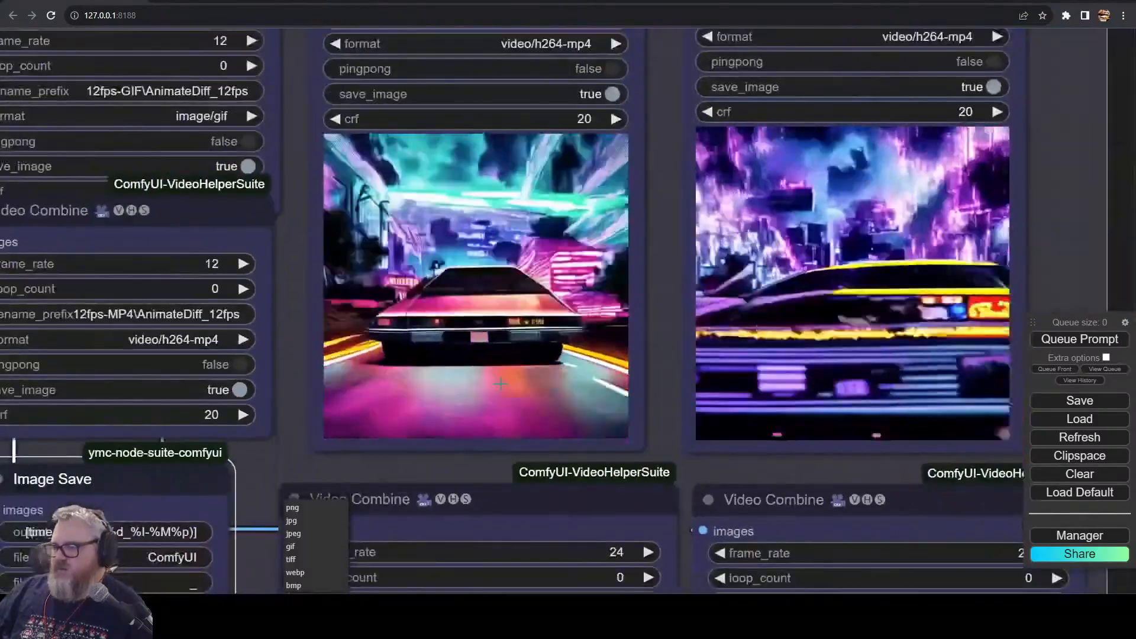
pyautogui.scroll(-10, 626, 463)
pyautogui.scroll(5, 562, 469)
# - Replace the positive prompt with "angry chimpanzee eating a banana while swinging through the jungle" and queue the generation
pyautogui.moveTo(518, 471); pyautogui.dragTo(656, 525)
pyautogui.moveTo(417, 410); pyautogui.dragTo(619, 520)
pyautogui.click(466, 338)
pyautogui.hotkey('ctrl', 'a')
pyautogui.write('an')
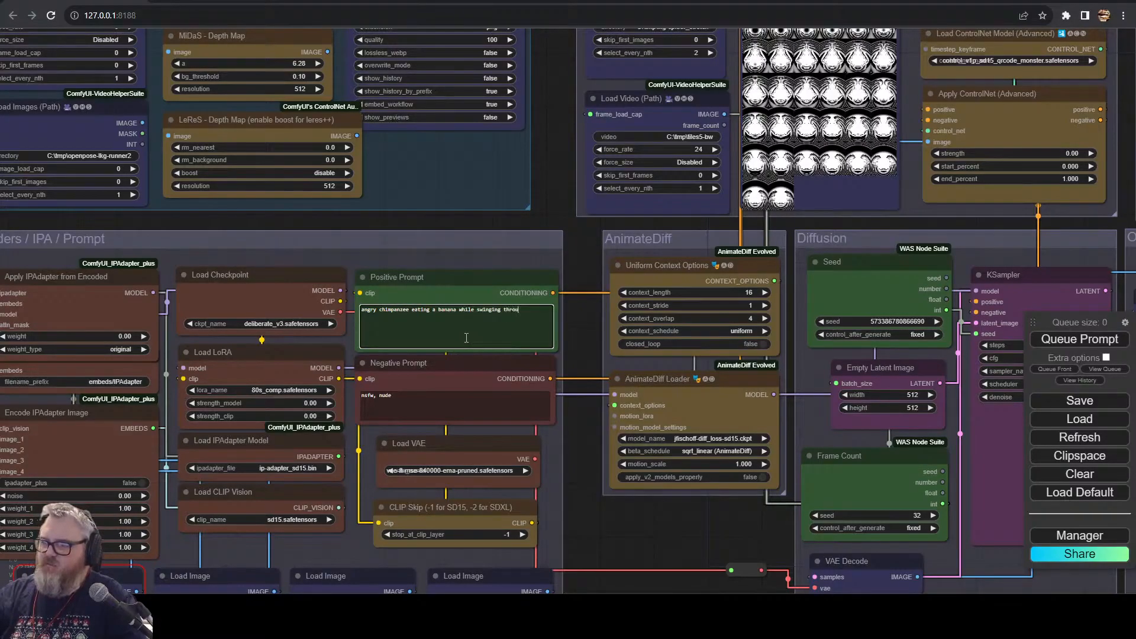
pyautogui.write('e')
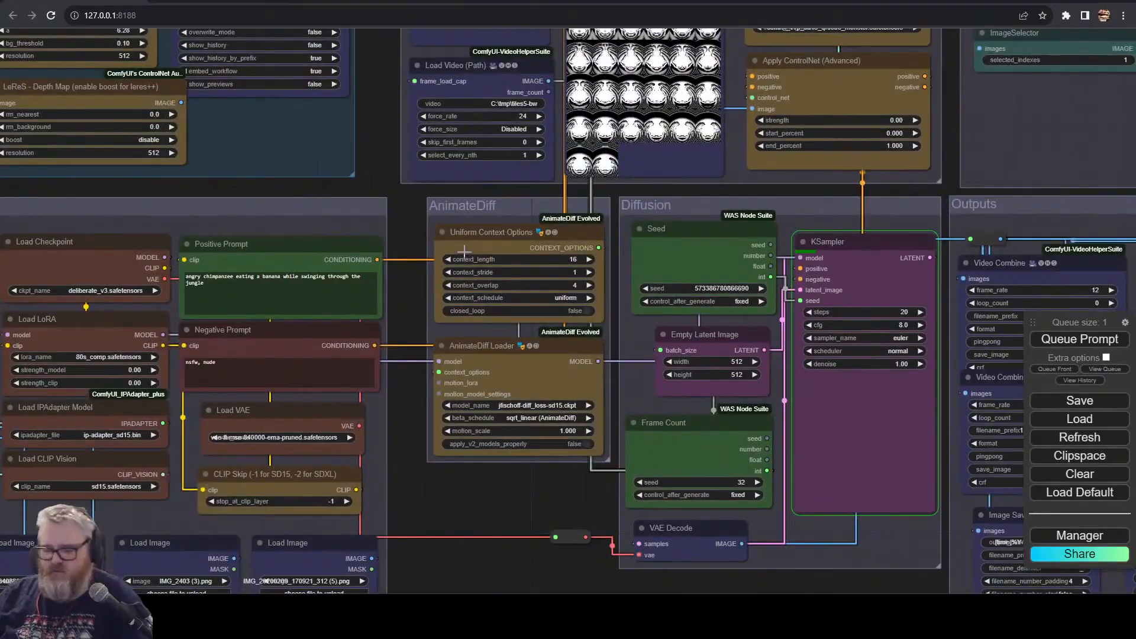
# - Open the star_growth folder in C:\tmp with File Explorer
pyautogui.press('super+r')
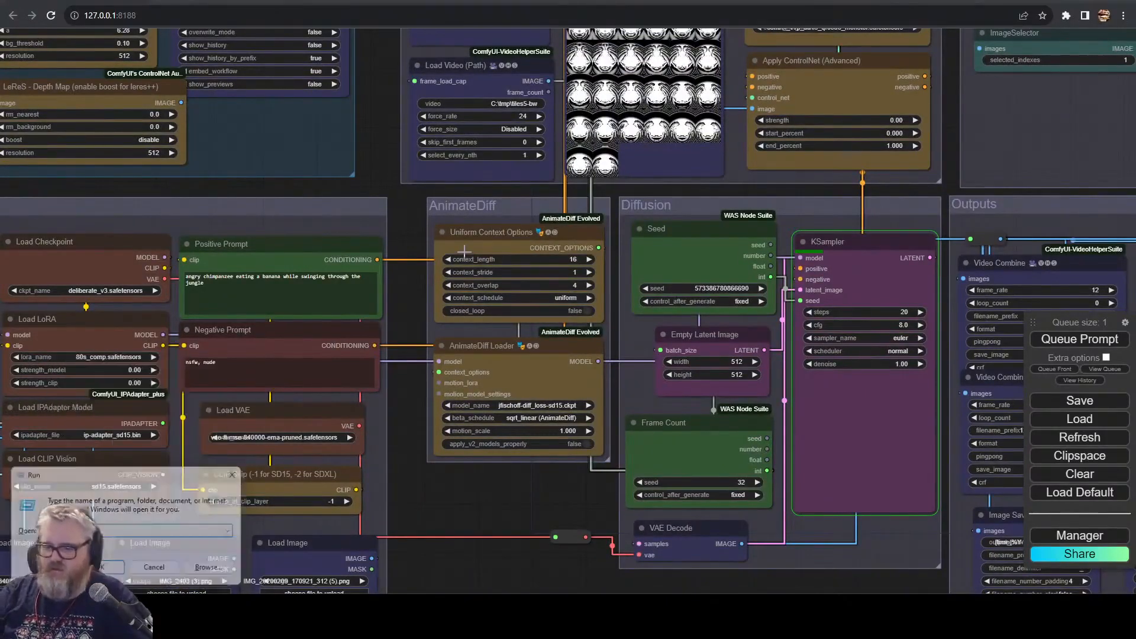
pyautogui.press('Return')
pyautogui.scroll(-5, 556, 397)
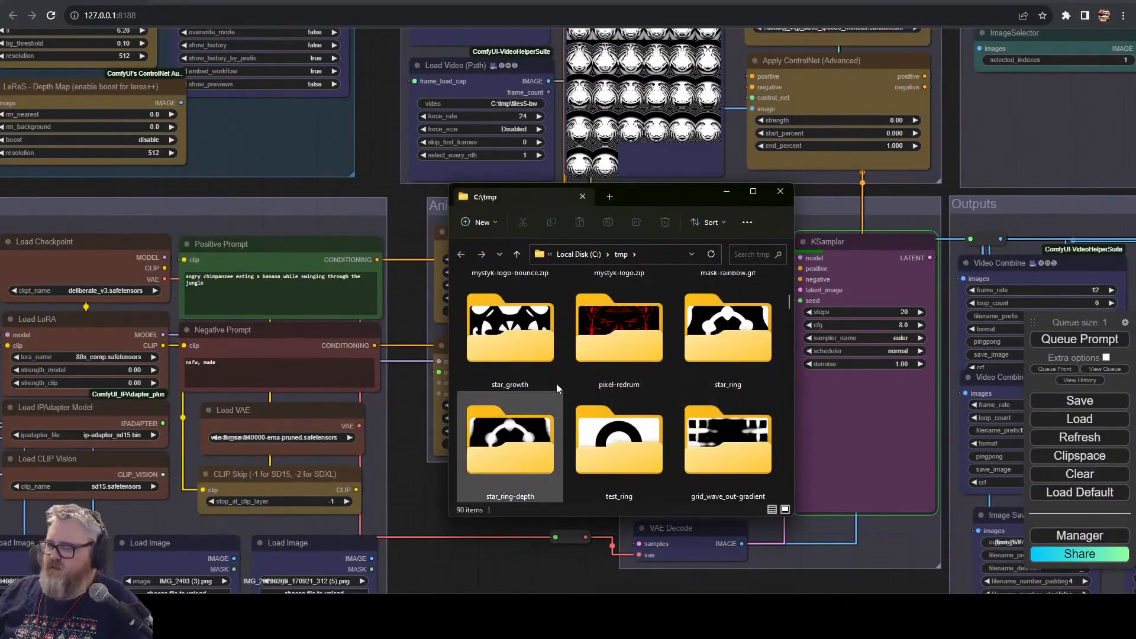
pyautogui.doubleClick(510, 322)
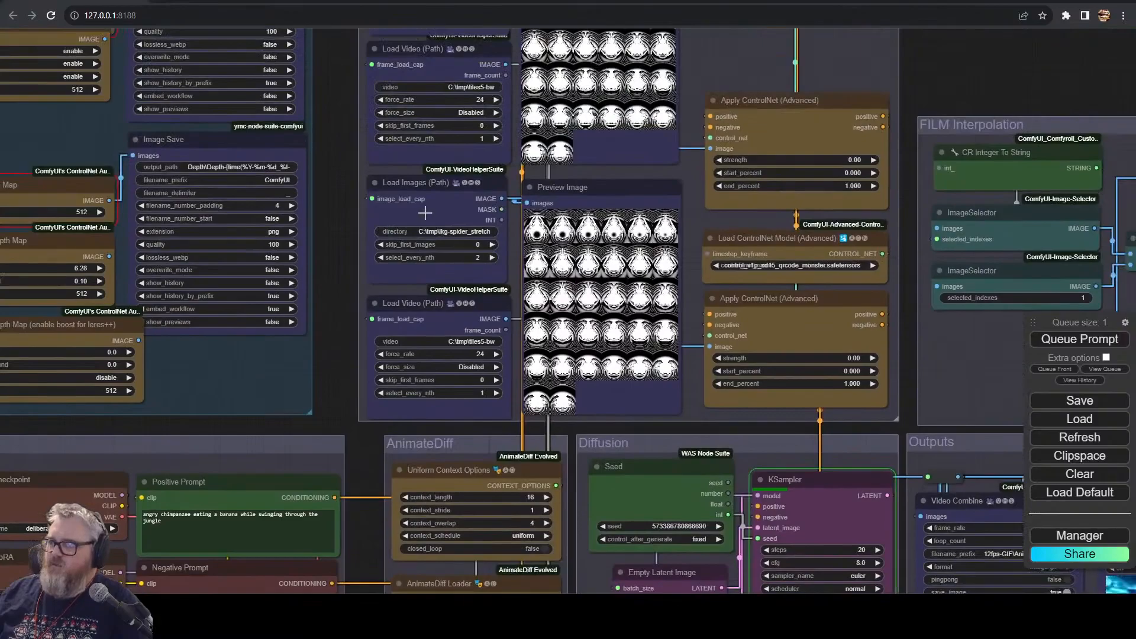
# - Set the Load Images (Path) directory to C:\tmp\star_growth and connect its image output to the adjacent Preview Image node
pyautogui.click(434, 231)
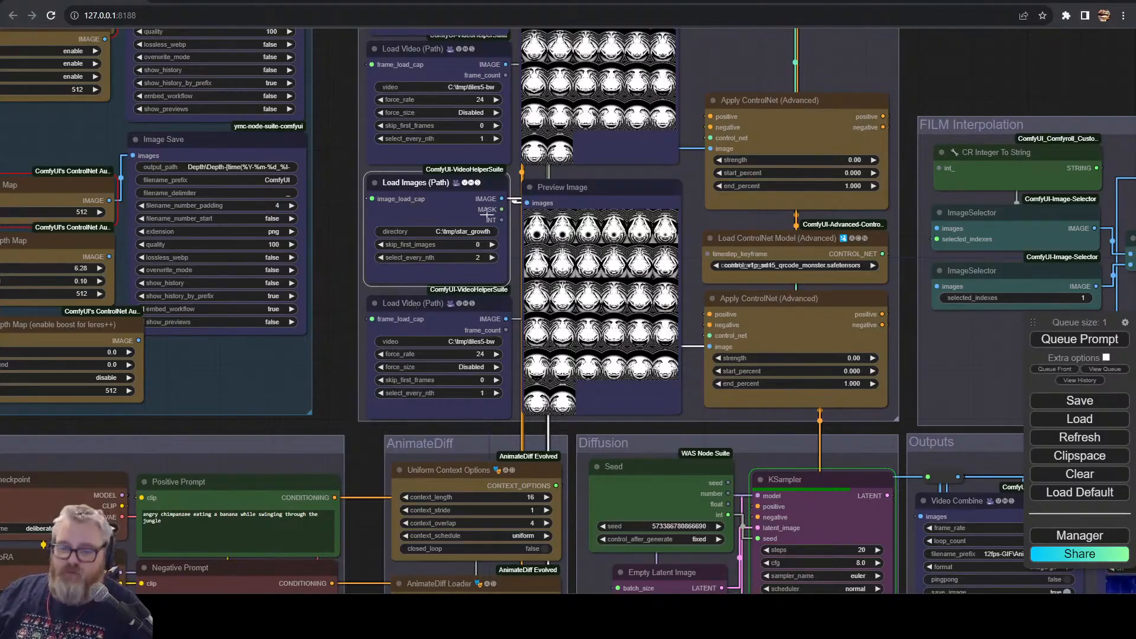
pyautogui.moveTo(501, 198); pyautogui.dragTo(529, 204)
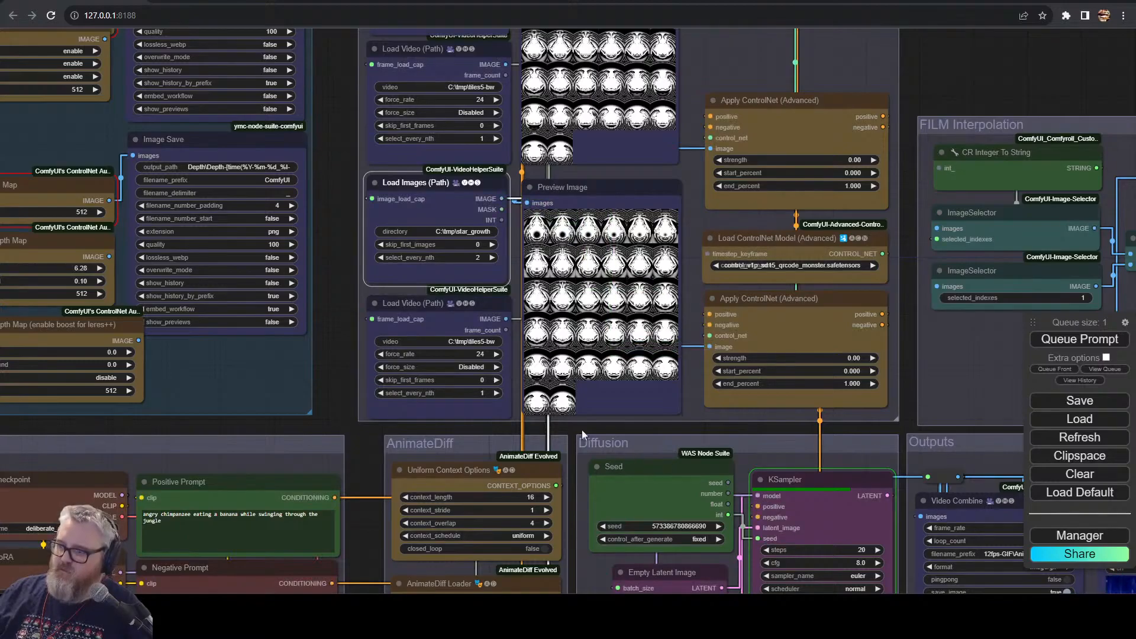
# - Set the strength to 0.65 on the Apply ControlNet (Advanced) node fed by the qrcode_monster model
pyautogui.click(828, 368)
pyautogui.click(826, 359)
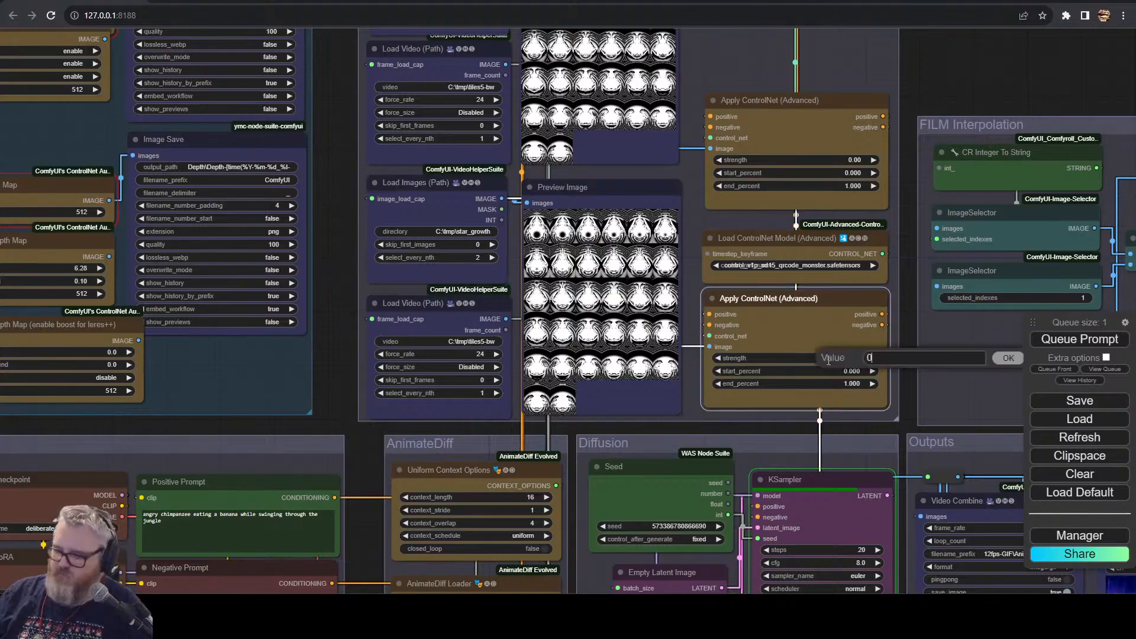
pyautogui.write('0.65')
pyautogui.press('Return')
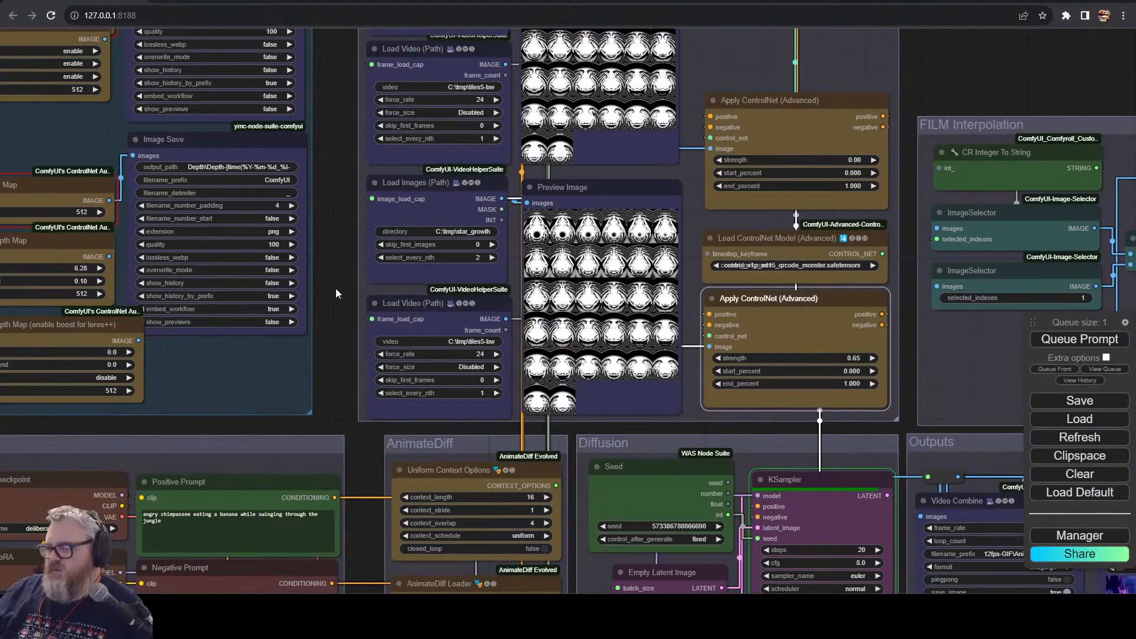
pyautogui.moveTo(342, 302); pyautogui.dragTo(362, 19)
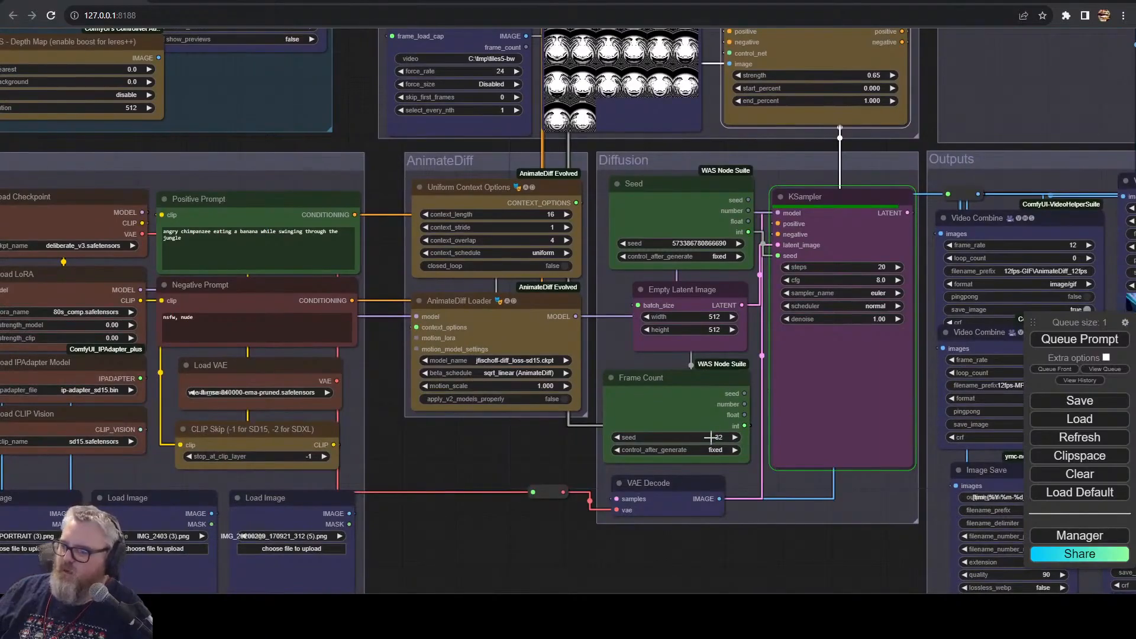
# - Set the Frame Count node's seed value to 32 and queue the generation
pyautogui.click(710, 438)
pyautogui.write('140')
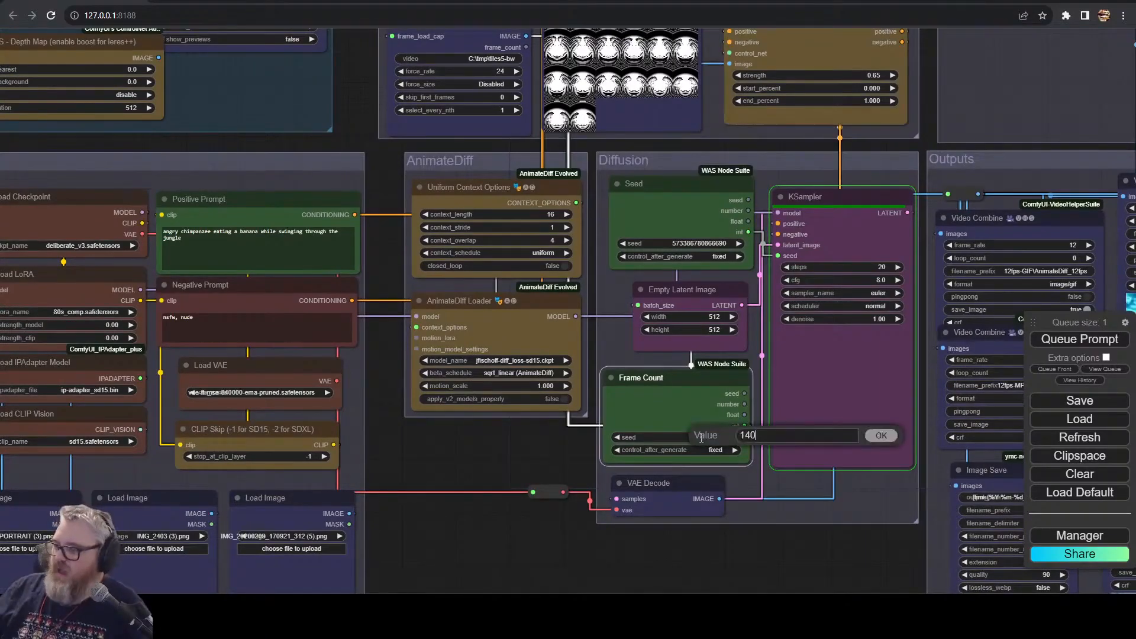
pyautogui.write('32')
pyautogui.press('Return')
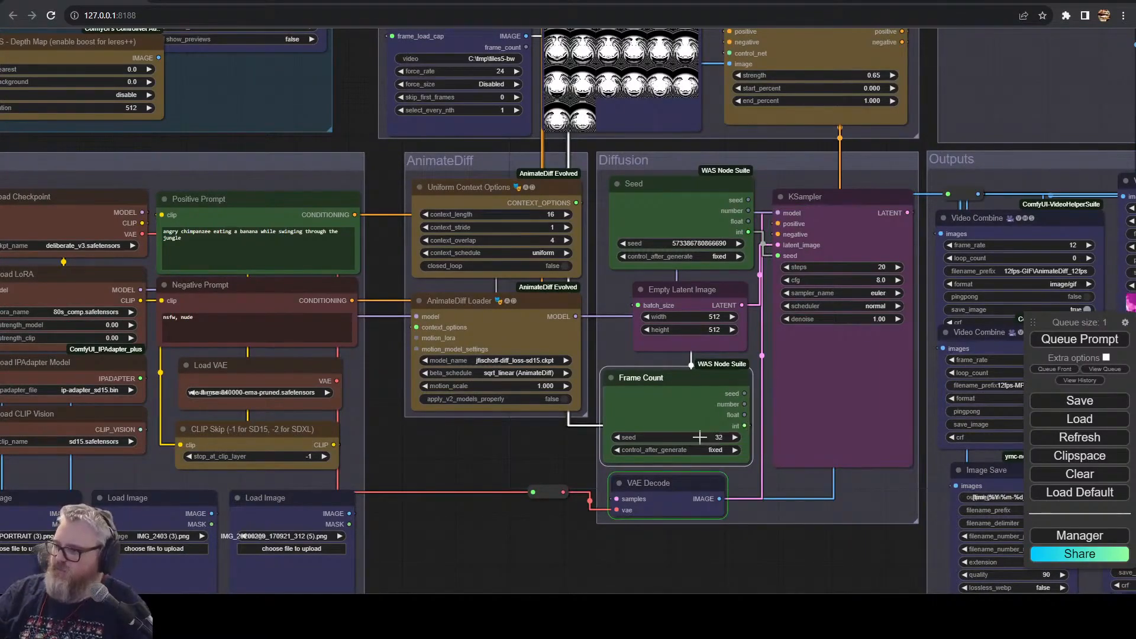
pyautogui.moveTo(714, 538); pyautogui.dragTo(228, 528)
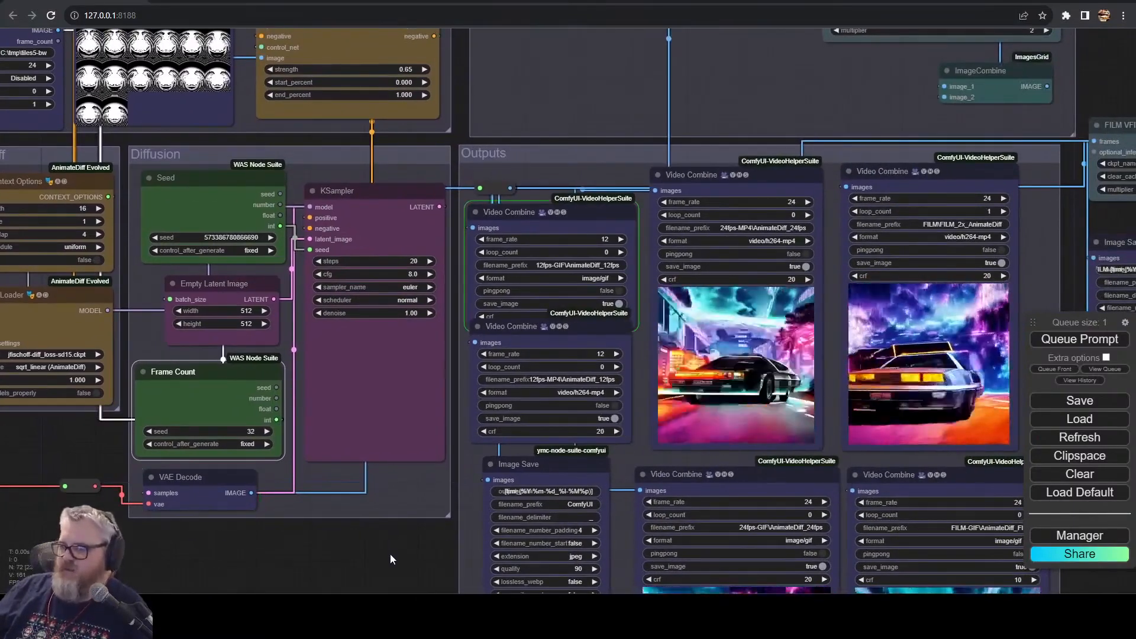
pyautogui.scroll(10, 758, 375)
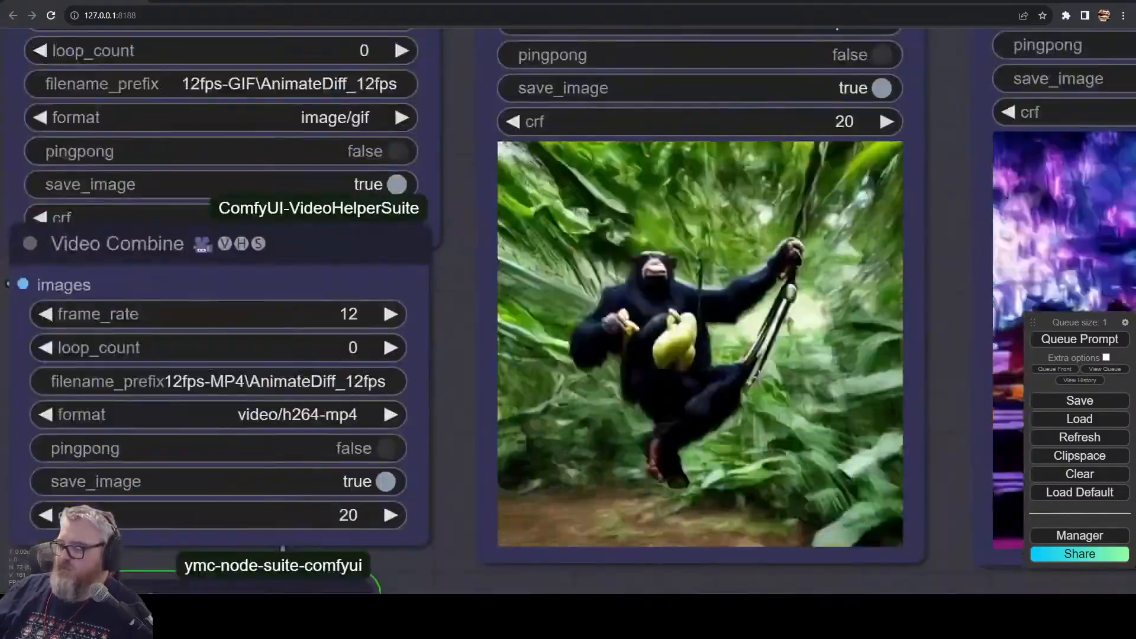
pyautogui.scroll(-12, 345, 517)
pyautogui.moveTo(344, 517); pyautogui.dragTo(693, 620)
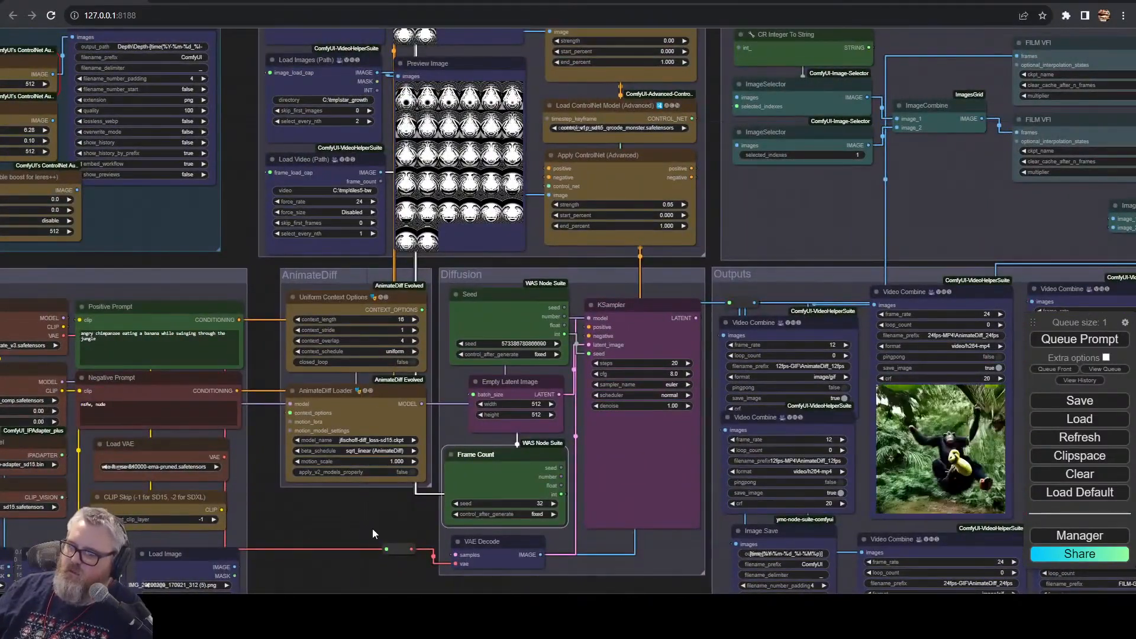
pyautogui.moveTo(371, 528); pyautogui.dragTo(155, 398)
pyautogui.click(1080, 339)
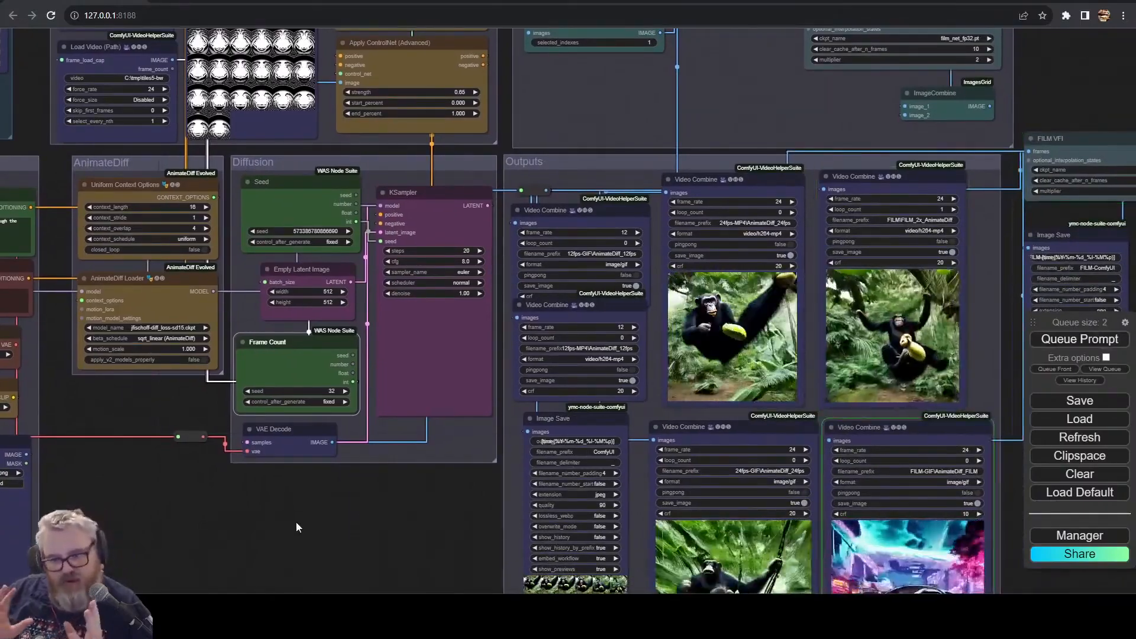
# - Examine the chimpanzee clips in the Outputs group and check the sampling progress in the command prompt
pyautogui.moveTo(350, 552); pyautogui.dragTo(149, 410)
pyautogui.scroll(14, 610, 209)
pyautogui.scroll(-13, 796, 447)
pyautogui.moveTo(807, 246); pyautogui.dragTo(895, 442)
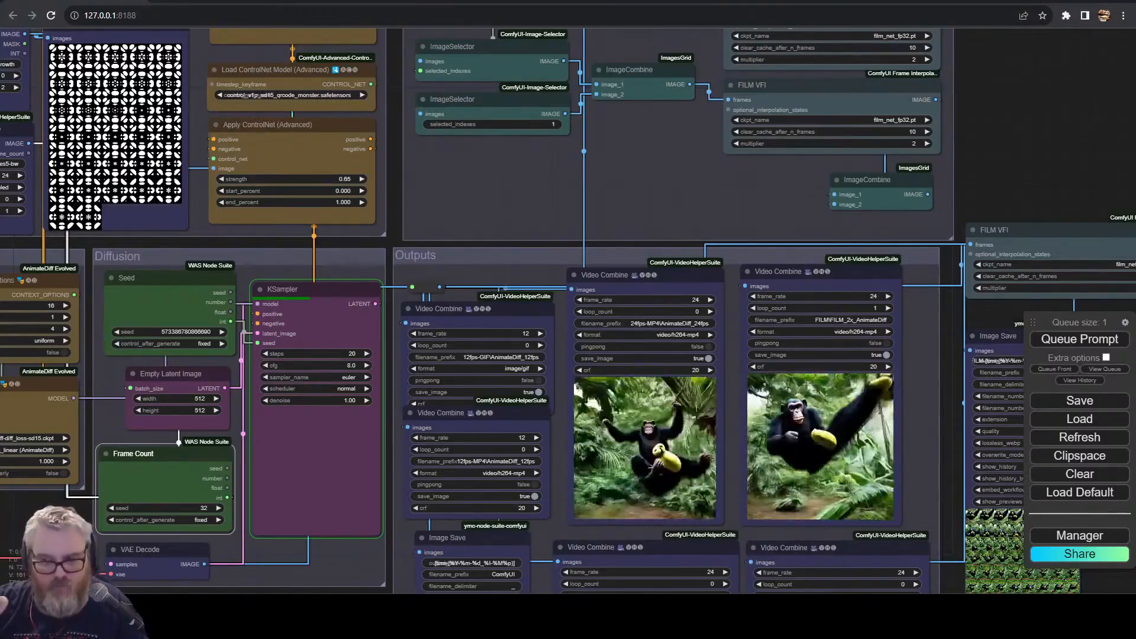
pyautogui.hotkey('alt', 'Tab')
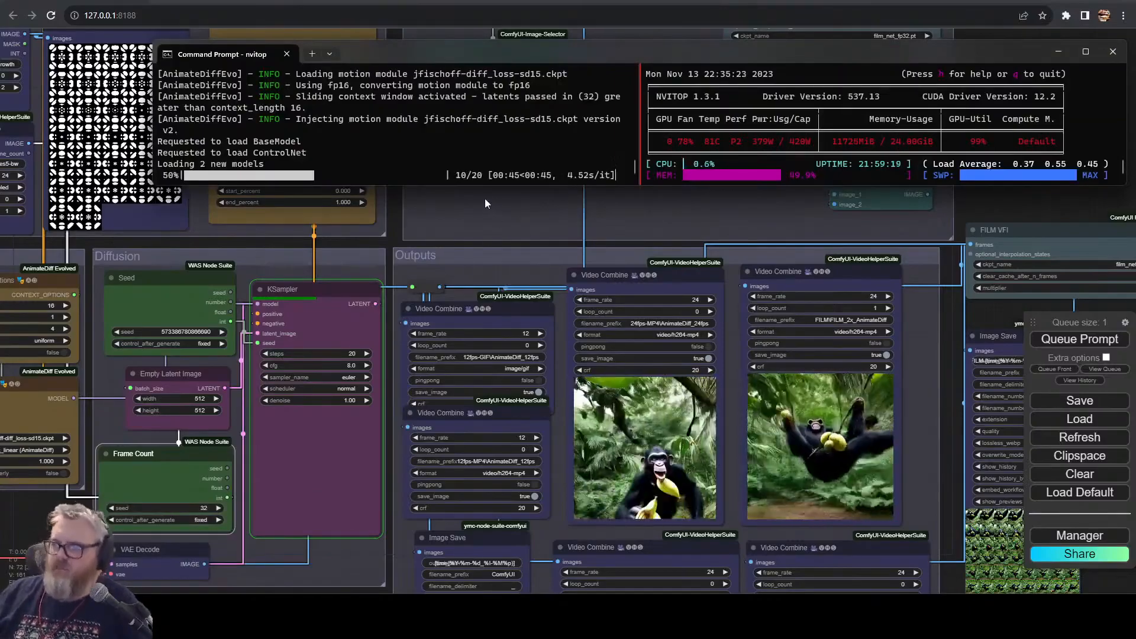
# - Switch to Blender, select the plane and delete the unconnected node below the Color Ramp in its material
pyautogui.hotkey('alt', 'Tab')
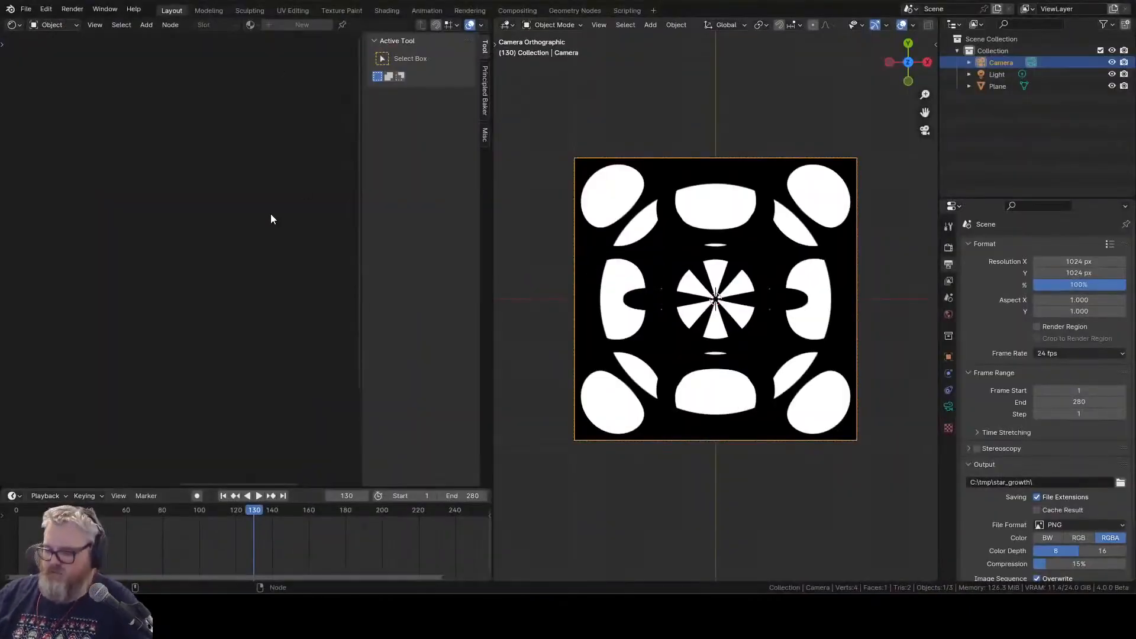
pyautogui.click(689, 328)
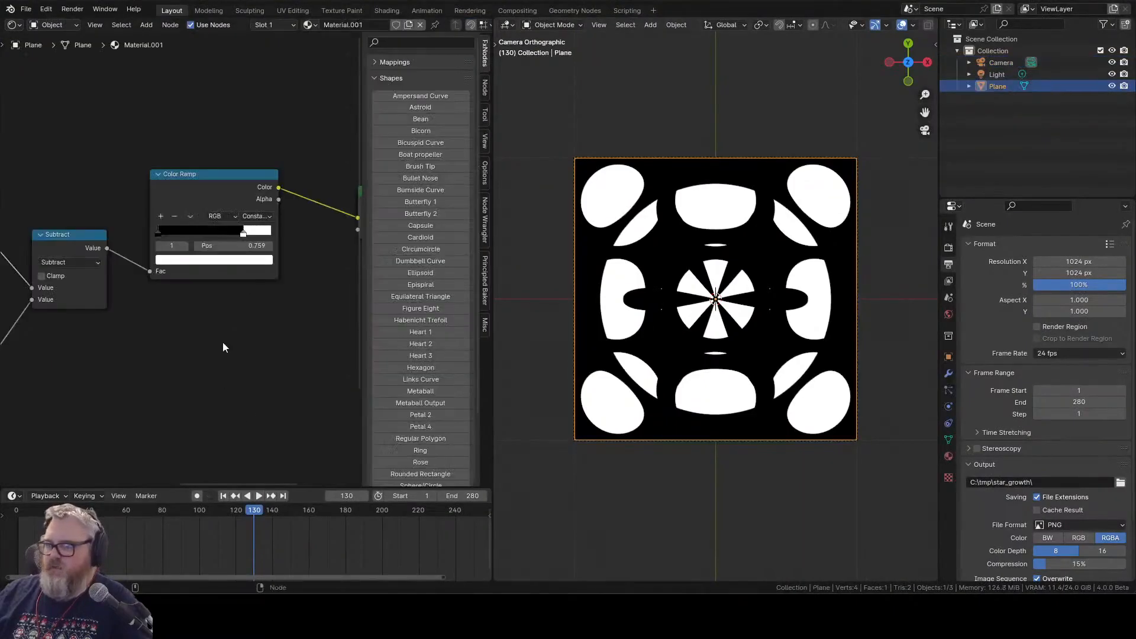
pyautogui.scroll(-2, 231, 347)
pyautogui.scroll(-3, 229, 350)
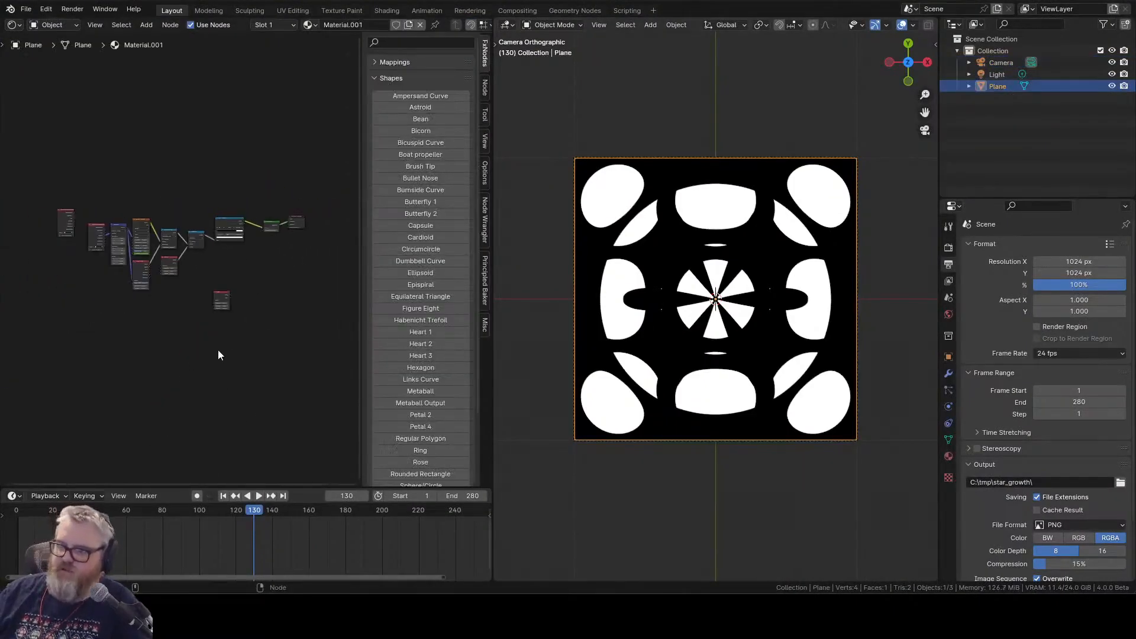
pyautogui.scroll(1, 219, 350)
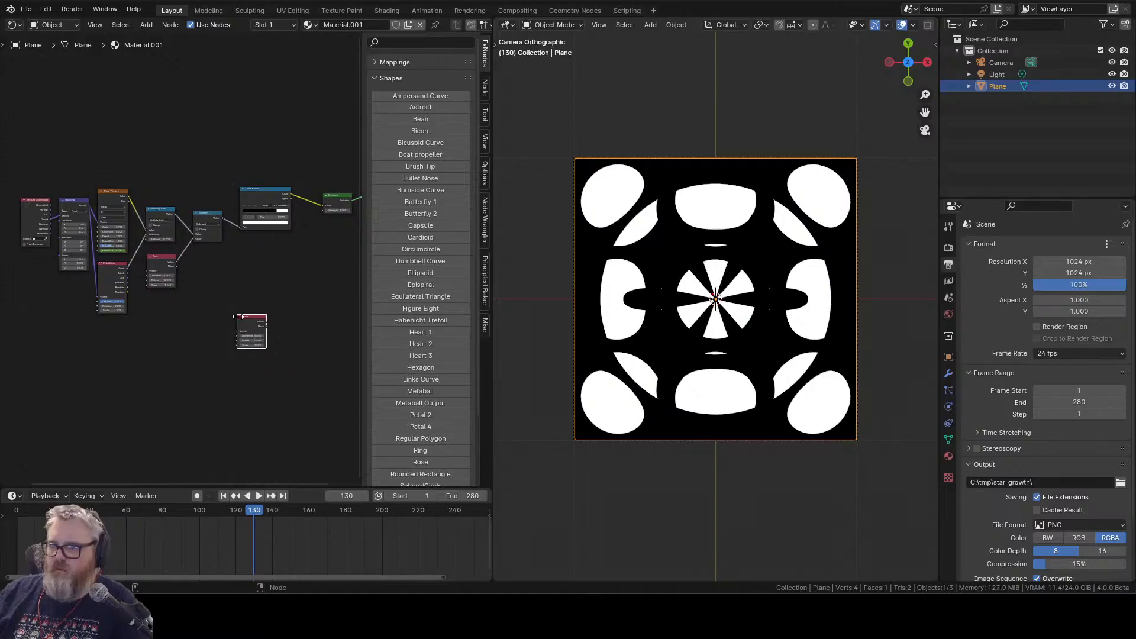
pyautogui.press('x')
pyautogui.scroll(1, 238, 322)
pyautogui.moveTo(254, 315); pyautogui.dragTo(250, 372)
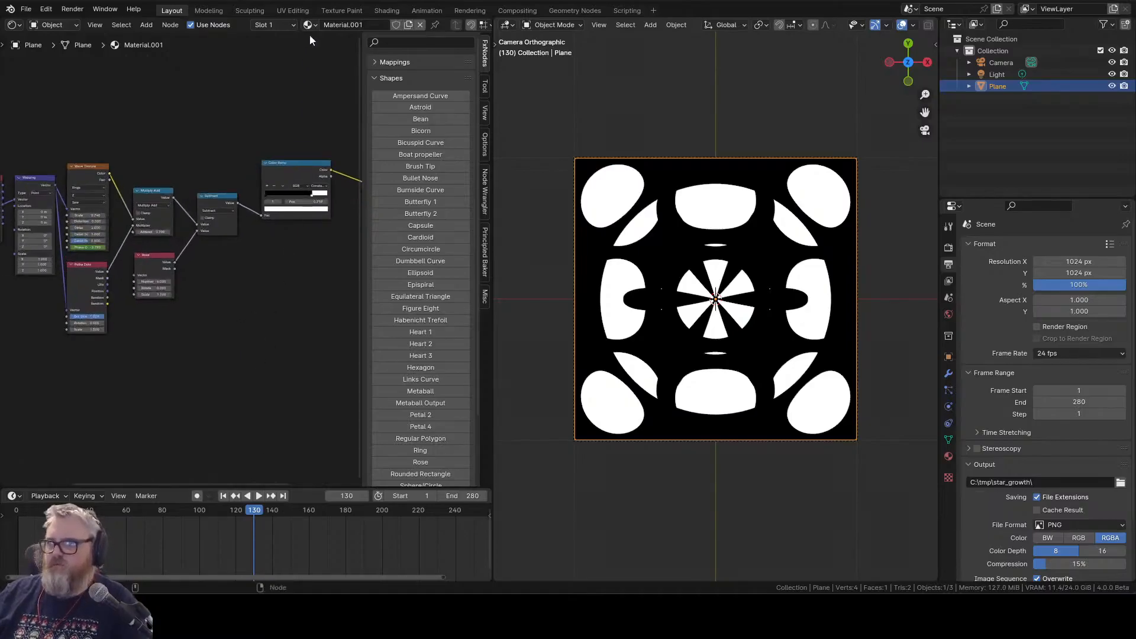
# - Duplicate the plane's material, delete the Rose and Polka Dots nodes from the copy and play the animation
pyautogui.scroll(5, 254, 413)
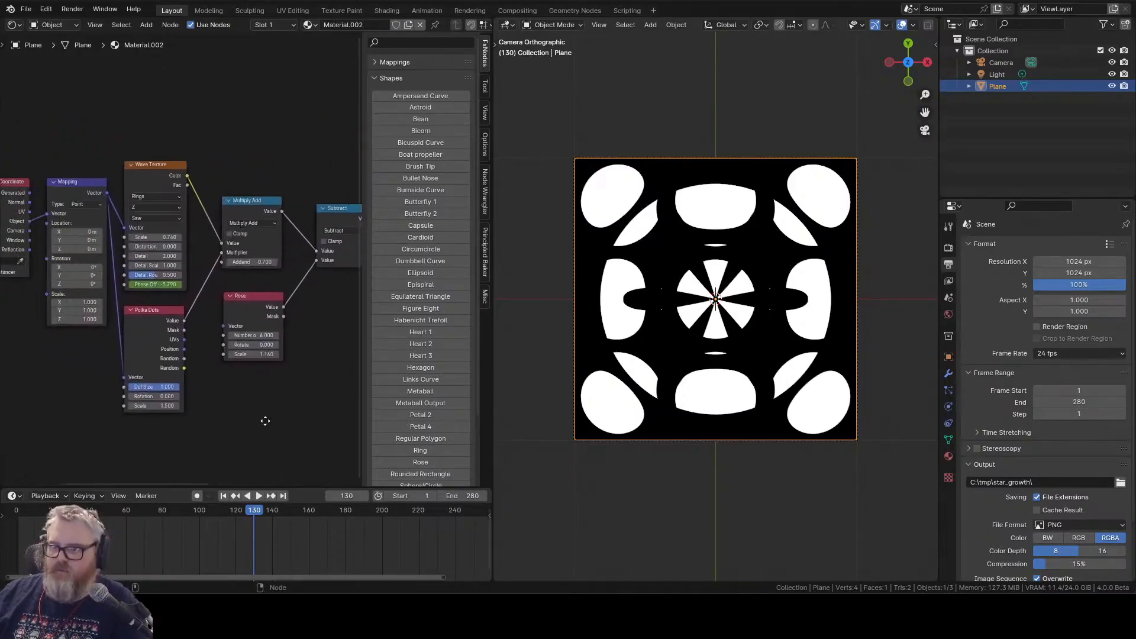
pyautogui.click(320, 268)
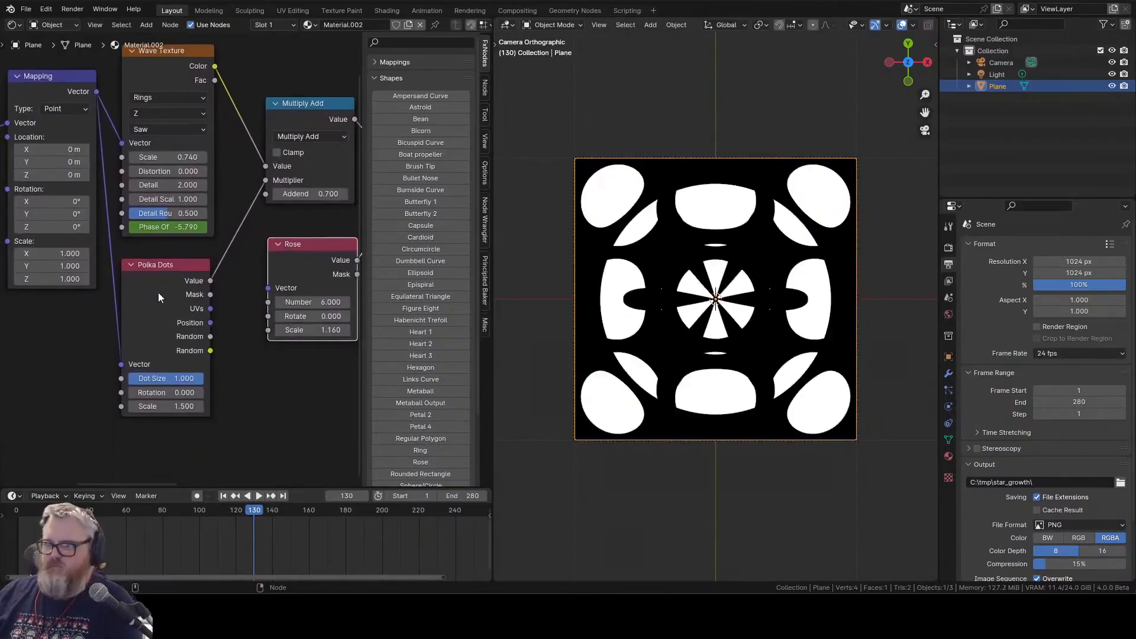
pyautogui.press('x')
pyautogui.click(158, 293)
pyautogui.press('x')
pyautogui.press('space')
# - Add a Capsule shape node below the Wave Texture and connect its value to the Multiply Add node's Addend
pyautogui.moveTo(309, 180); pyautogui.dragTo(334, 180)
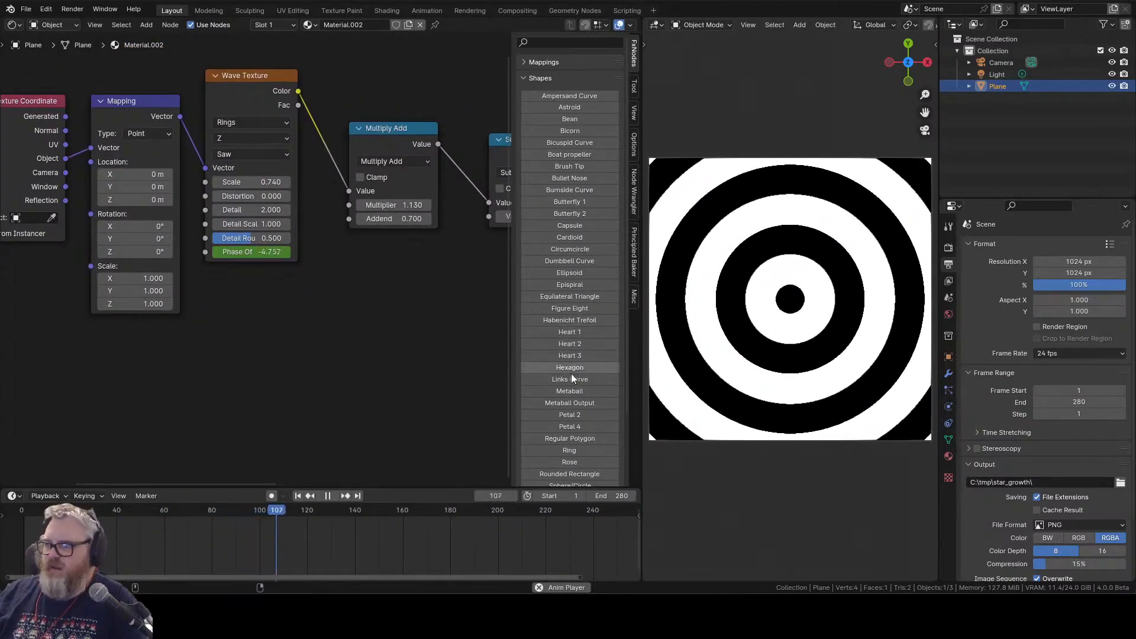
pyautogui.scroll(-3, 571, 374)
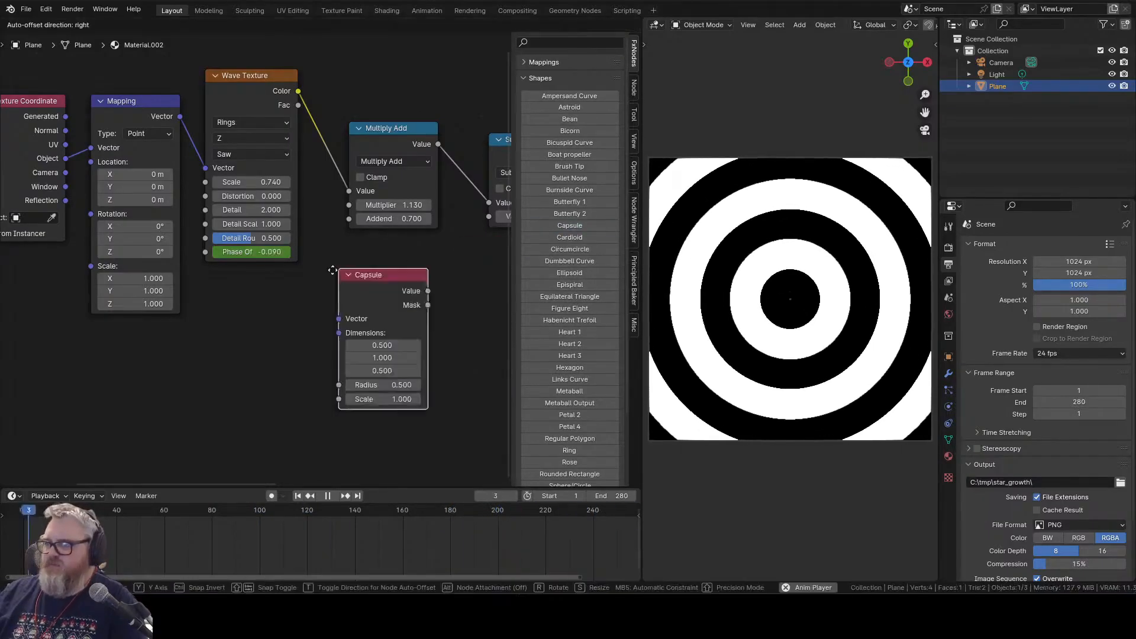
pyautogui.moveTo(379, 272); pyautogui.dragTo(249, 288)
pyautogui.moveTo(295, 303); pyautogui.dragTo(353, 217)
# - Set the Capsule's radius to 1.050 and first two dimensions to 0.250 and 0.580, and the Multiply Add multiplier to 0.980
pyautogui.moveTo(251, 397); pyautogui.dragTo(283, 397)
pyautogui.moveTo(251, 412)
pyautogui.mouseDown()
pyautogui.moveTo(272, 412)
pyautogui.moveTo(251, 412)
pyautogui.mouseUp()
pyautogui.moveTo(251, 358); pyautogui.dragTo(240, 358)
pyautogui.moveTo(251, 359); pyautogui.dragTo(242, 359)
pyautogui.moveTo(251, 371); pyautogui.dragTo(248, 370)
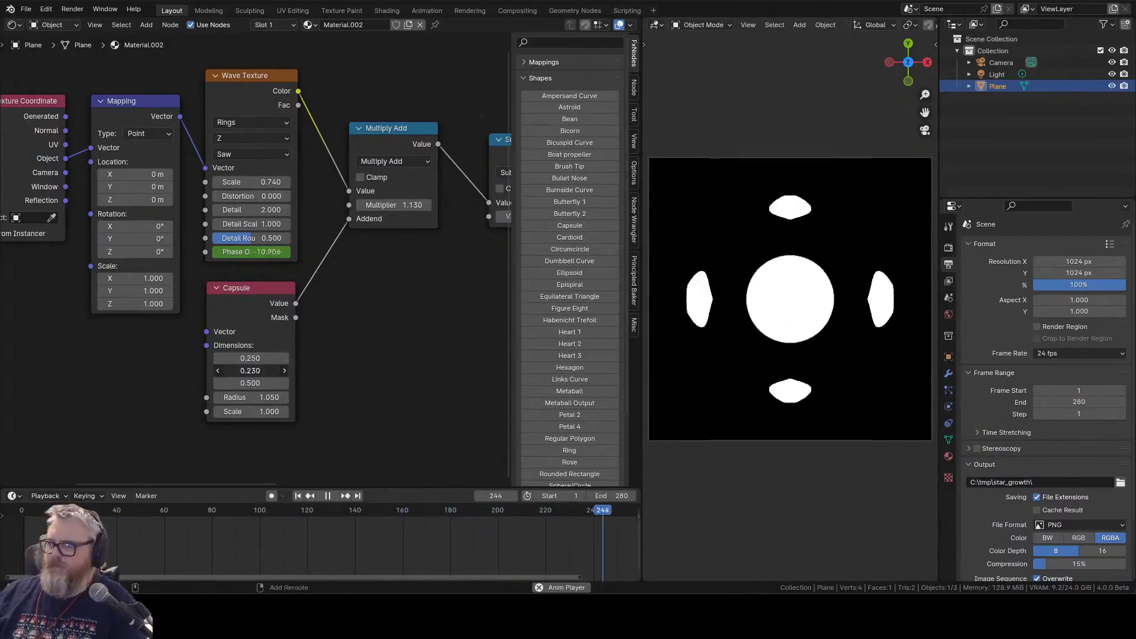
pyautogui.moveTo(250, 370); pyautogui.dragTo(254, 371)
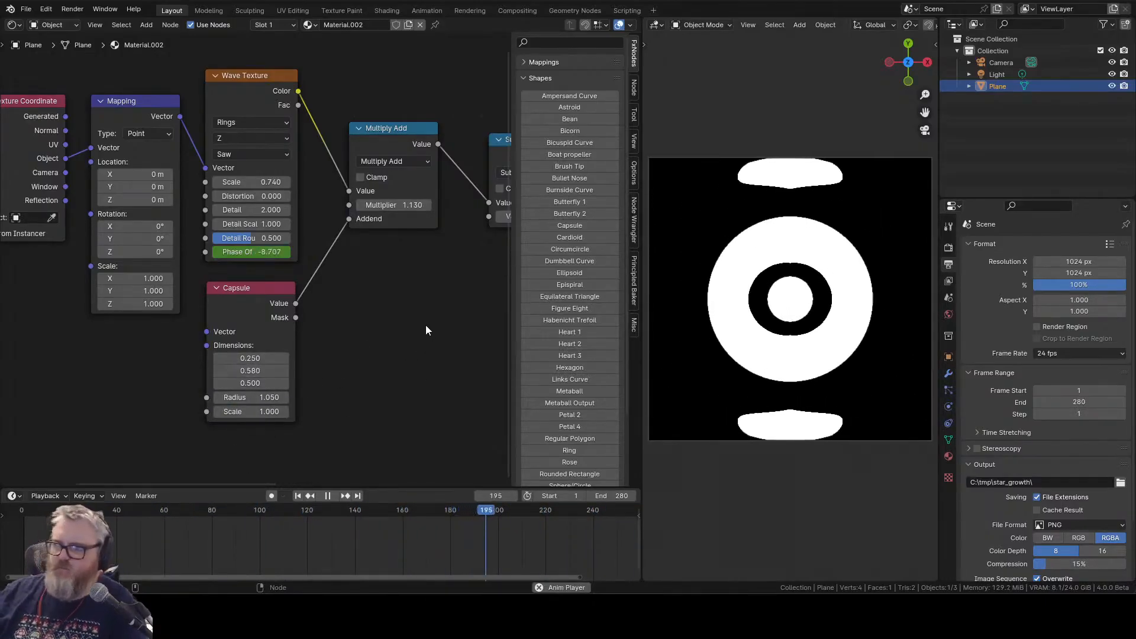
pyautogui.moveTo(426, 330); pyautogui.dragTo(245, 360)
pyautogui.moveTo(219, 235)
pyautogui.mouseDown()
pyautogui.moveTo(165, 235)
pyautogui.moveTo(237, 235)
pyautogui.moveTo(219, 235)
pyautogui.mouseUp()
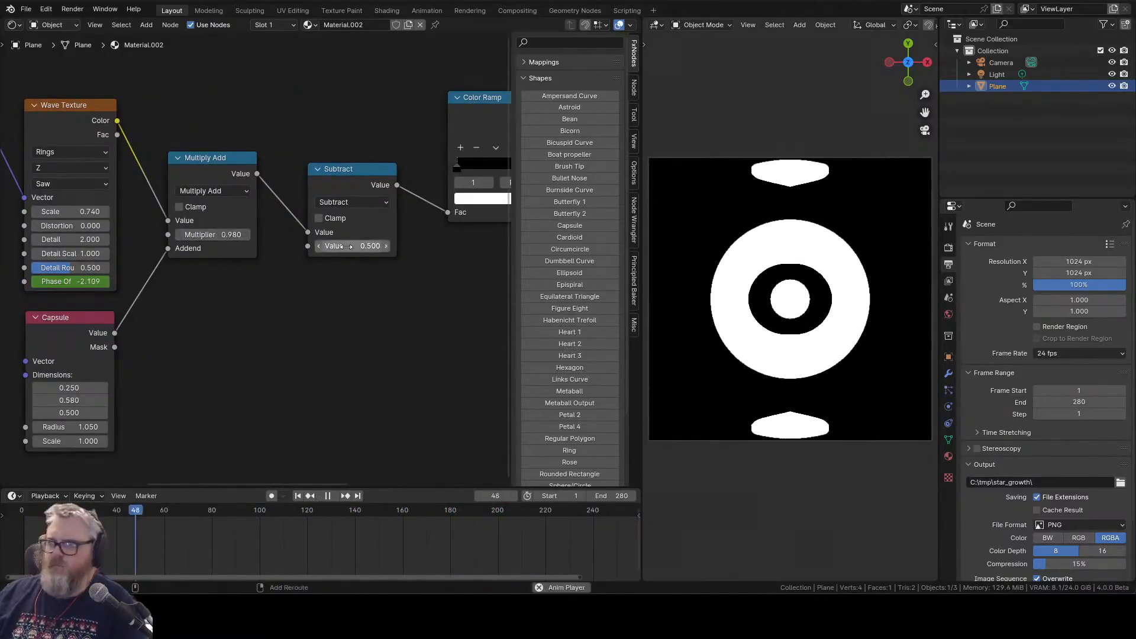
# - Add a Rounded Rectangle node with width 0.370 and height 0.290 and connect its value to the Subtract node's second input
pyautogui.hotkey('shift', 'a')
pyautogui.scroll(-4, 590, 406)
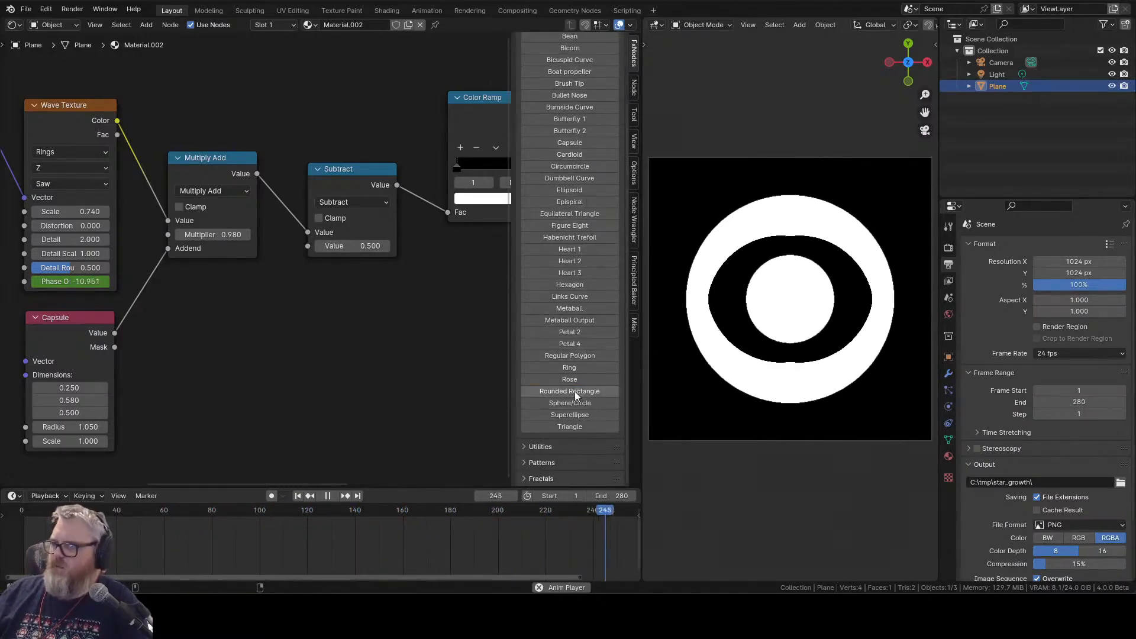
pyautogui.click(575, 392)
pyautogui.click(166, 316)
pyautogui.moveTo(254, 335); pyautogui.dragTo(307, 246)
pyautogui.moveTo(208, 392); pyautogui.dragTo(167, 392)
pyautogui.moveTo(208, 377); pyautogui.dragTo(171, 377)
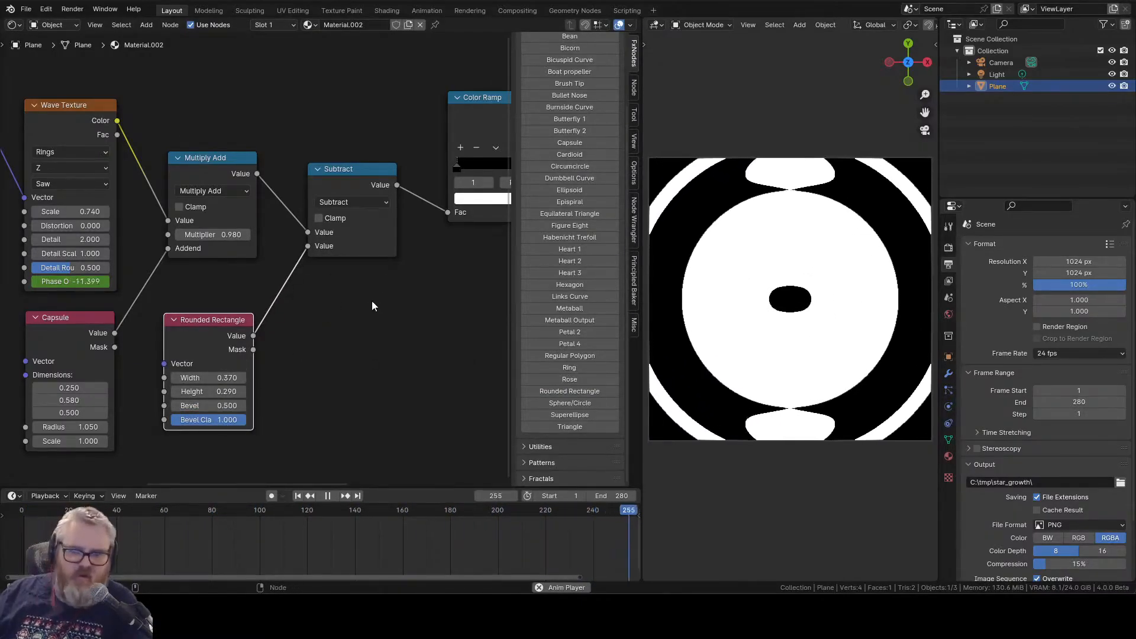
# - Move the Color Ramp's white stop to 0.914 and set the Multiply Add multiplier to 0.910
pyautogui.moveTo(393, 296); pyautogui.dragTo(195, 349)
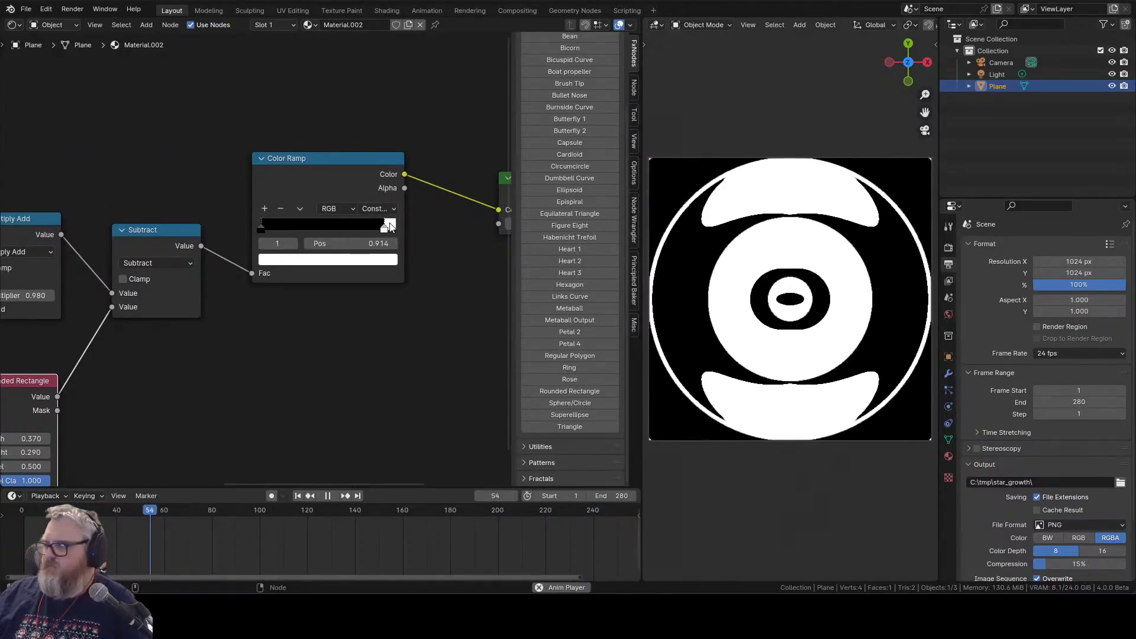
pyautogui.moveTo(229, 397); pyautogui.dragTo(442, 374)
pyautogui.moveTo(243, 272); pyautogui.dragTo(233, 272)
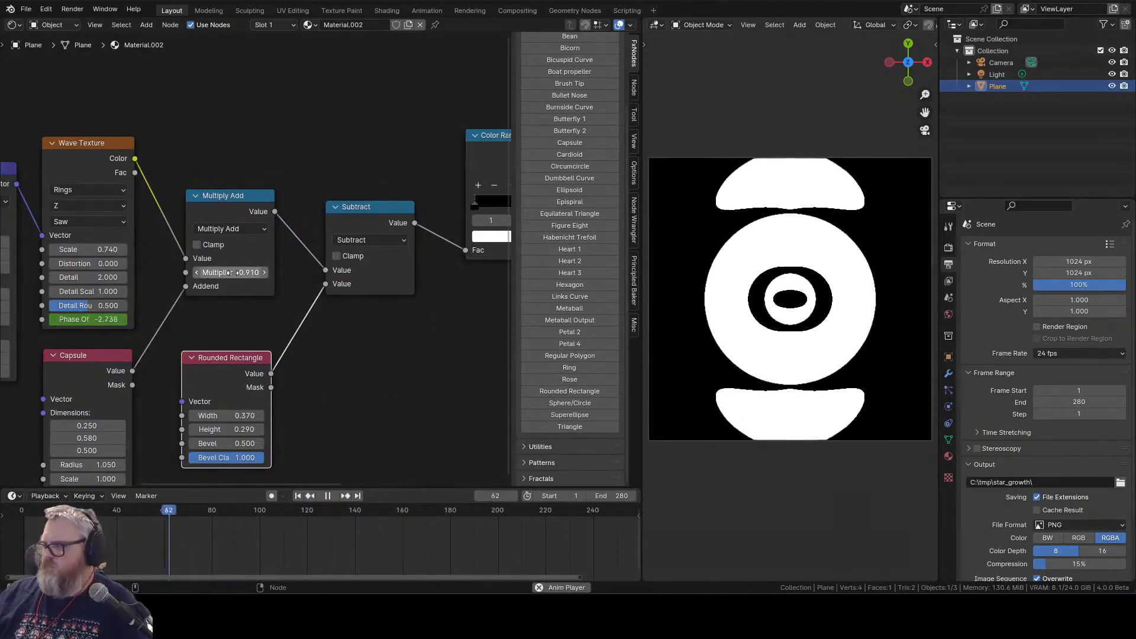
pyautogui.moveTo(118, 250)
pyautogui.mouseDown()
pyautogui.moveTo(107, 250)
pyautogui.moveTo(118, 250)
pyautogui.mouseUp()
pyautogui.moveTo(118, 264); pyautogui.dragTo(355, 184)
pyautogui.moveTo(311, 339); pyautogui.dragTo(309, 376)
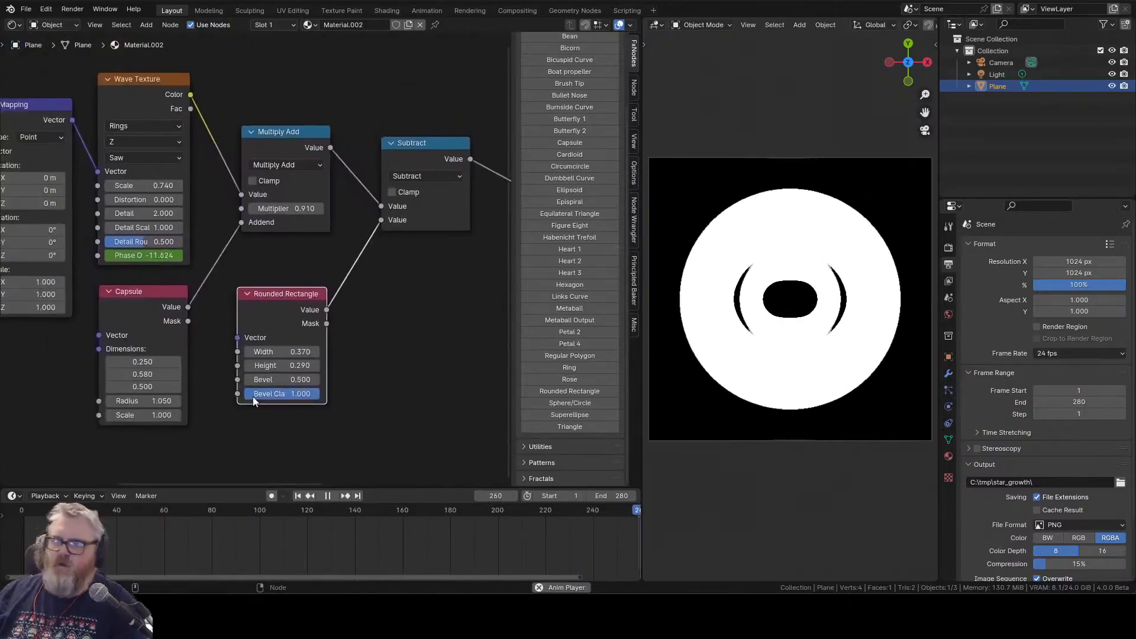
# - Connect the Mapping vector to the Capsule, try it on the Rounded Rectangle as well, and undo that second connection
pyautogui.moveTo(254, 396); pyautogui.dragTo(329, 385)
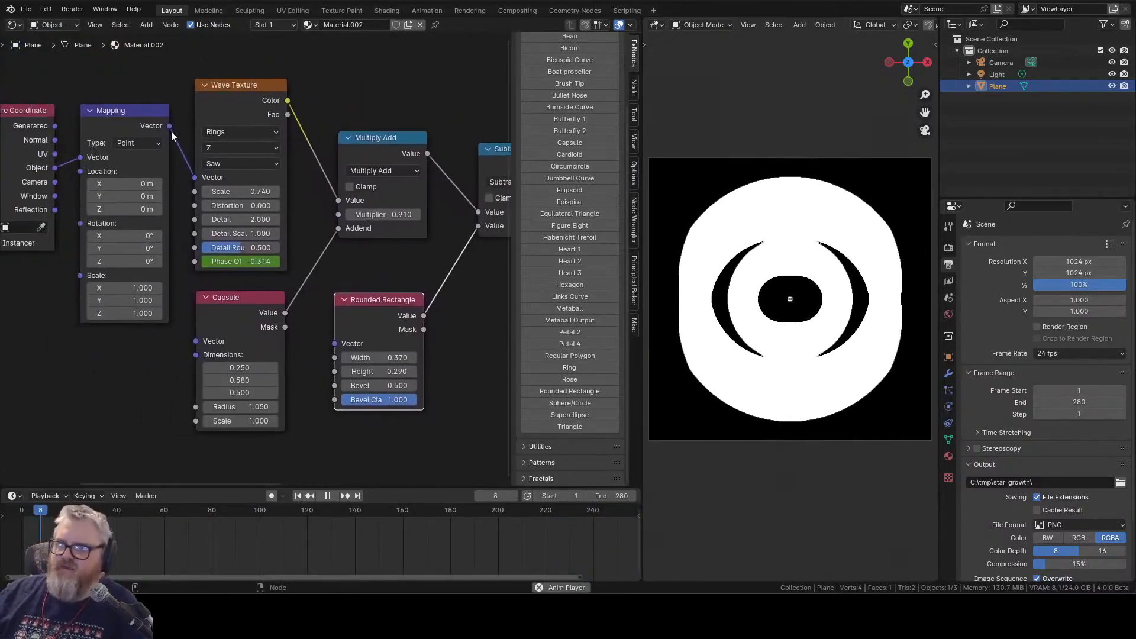
pyautogui.moveTo(236, 336); pyautogui.dragTo(342, 346)
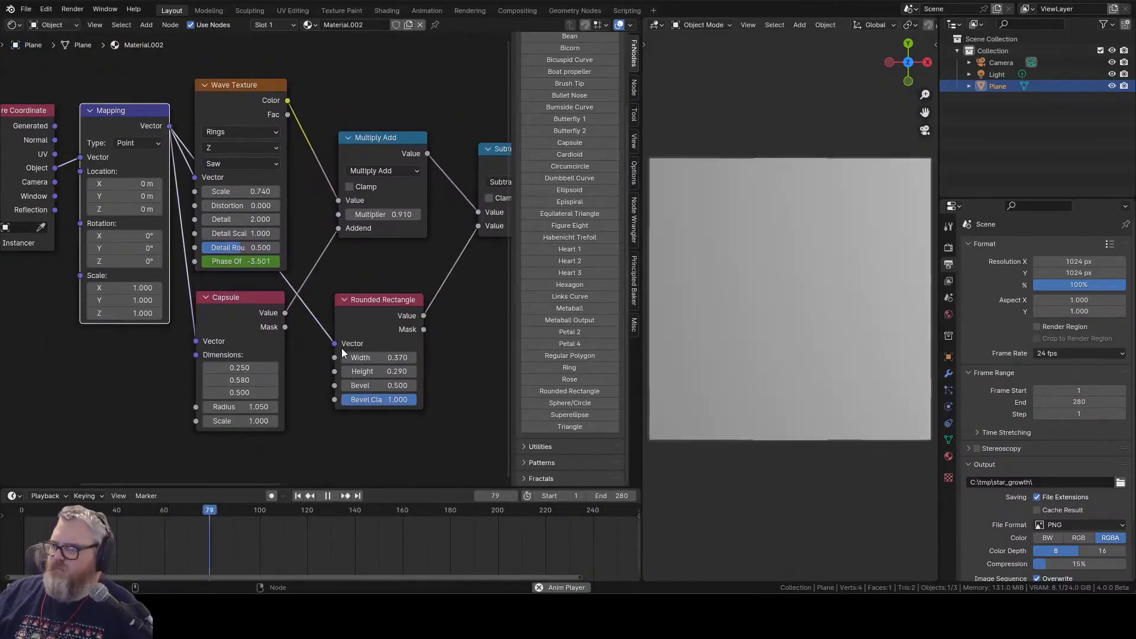
pyautogui.hotkey('ctrl', 'z')
# - Insert a Math node set to Add between the Subtract node and the Color Ramp
pyautogui.moveTo(466, 365); pyautogui.dragTo(263, 397)
pyautogui.moveTo(478, 223); pyautogui.dragTo(301, 240)
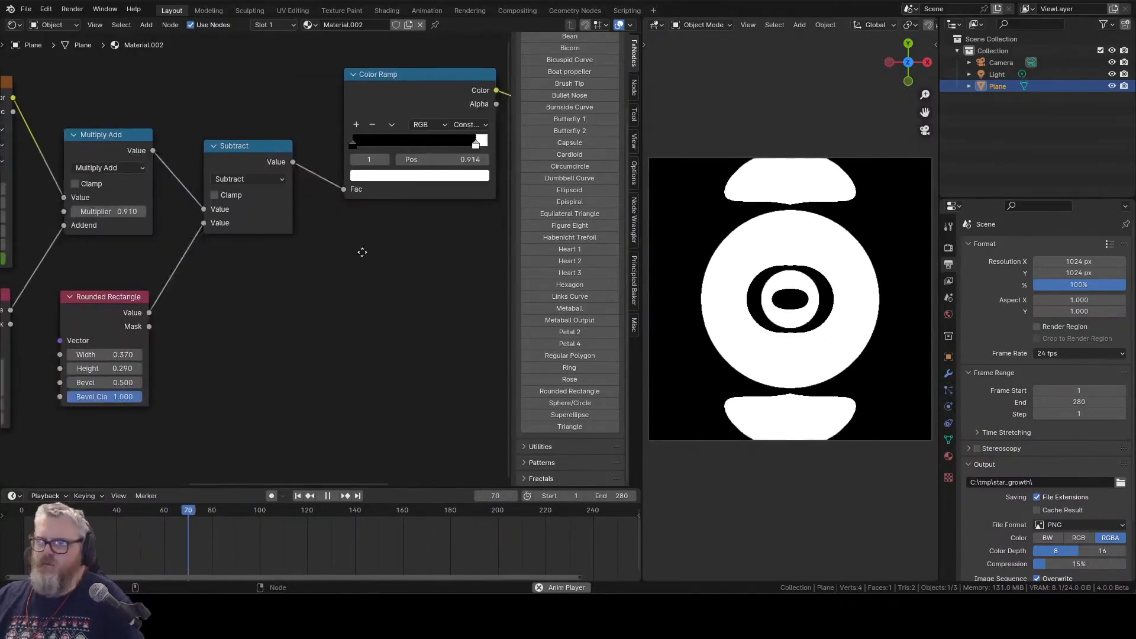
pyautogui.hotkey('shift', 'a')
pyautogui.write('mat')
pyautogui.press('Return')
pyautogui.click(345, 166)
# - Add a Hexagon Tiles pattern with scale 5.700 and try its outputs in the Add node's second input
pyautogui.click(542, 462)
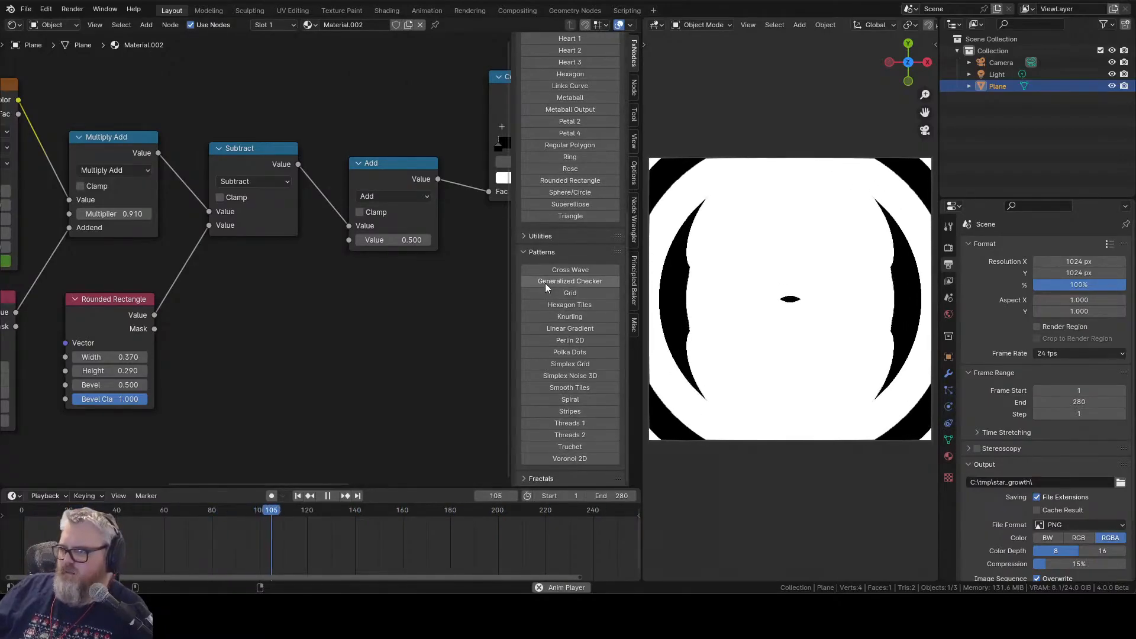
pyautogui.click(559, 305)
pyautogui.click(210, 295)
pyautogui.moveTo(297, 347); pyautogui.dragTo(353, 241)
pyautogui.moveTo(254, 418); pyautogui.dragTo(350, 243)
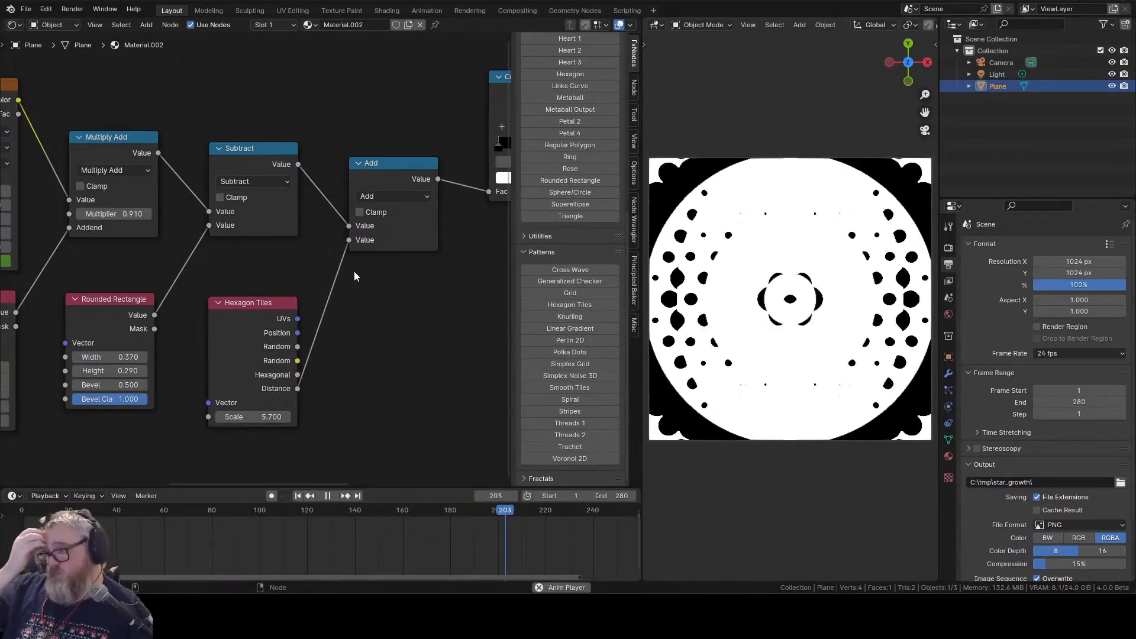
pyautogui.moveTo(297, 374); pyautogui.dragTo(353, 236)
# - Delete the Hexagon Tiles and Add nodes, keeping the Subtract node connected to the Color Ramp
pyautogui.press('x')
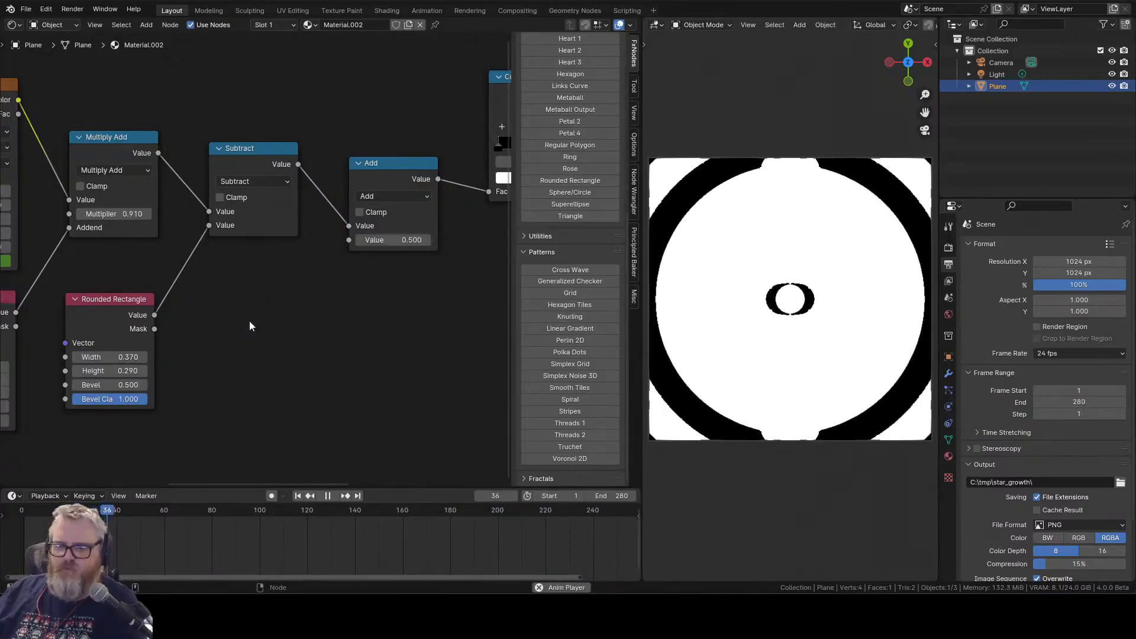
pyautogui.moveTo(298, 164); pyautogui.dragTo(394, 179)
pyautogui.moveTo(394, 179); pyautogui.dragTo(489, 192)
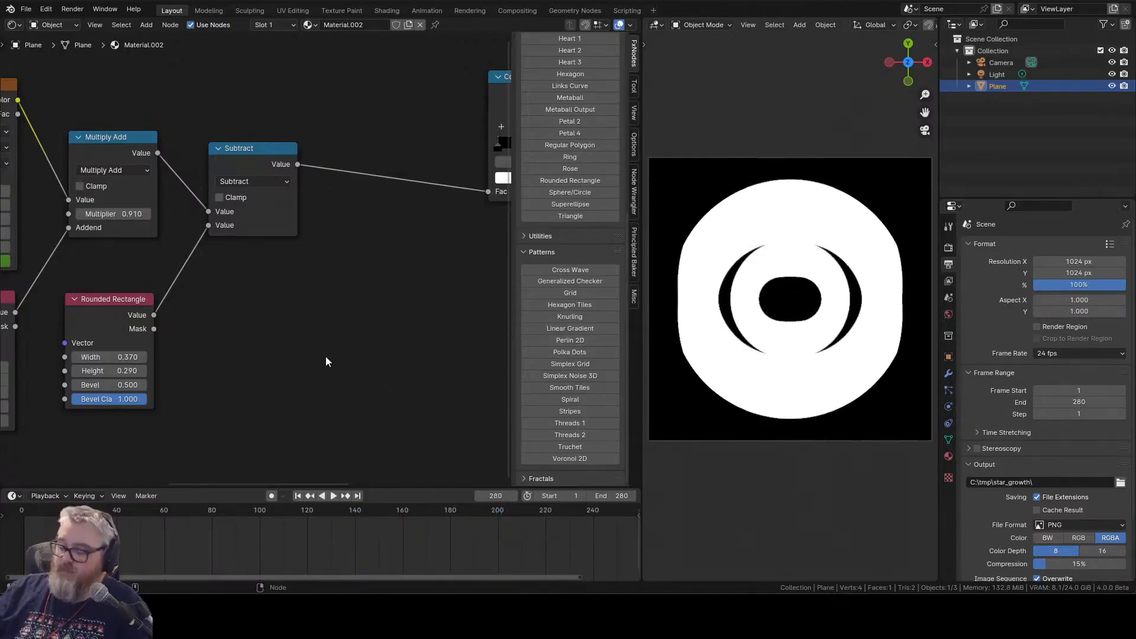
# - Keyframe the Wave Texture's Phase Offset at about -37 on frame 281
pyautogui.press('Right')
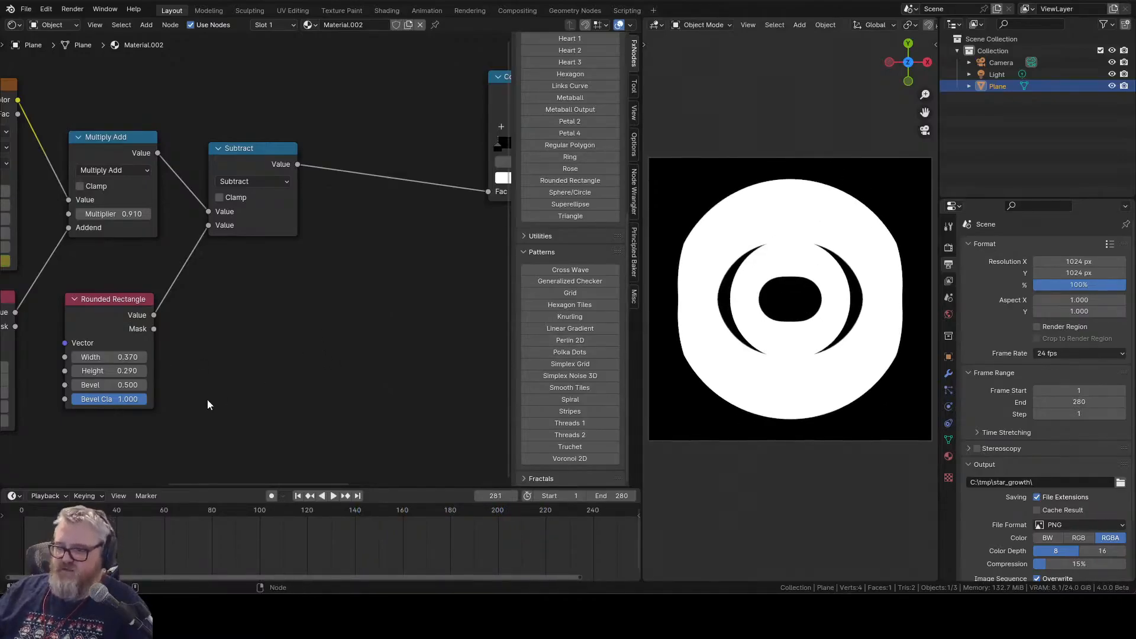
pyautogui.moveTo(309, 416); pyautogui.dragTo(94, 388)
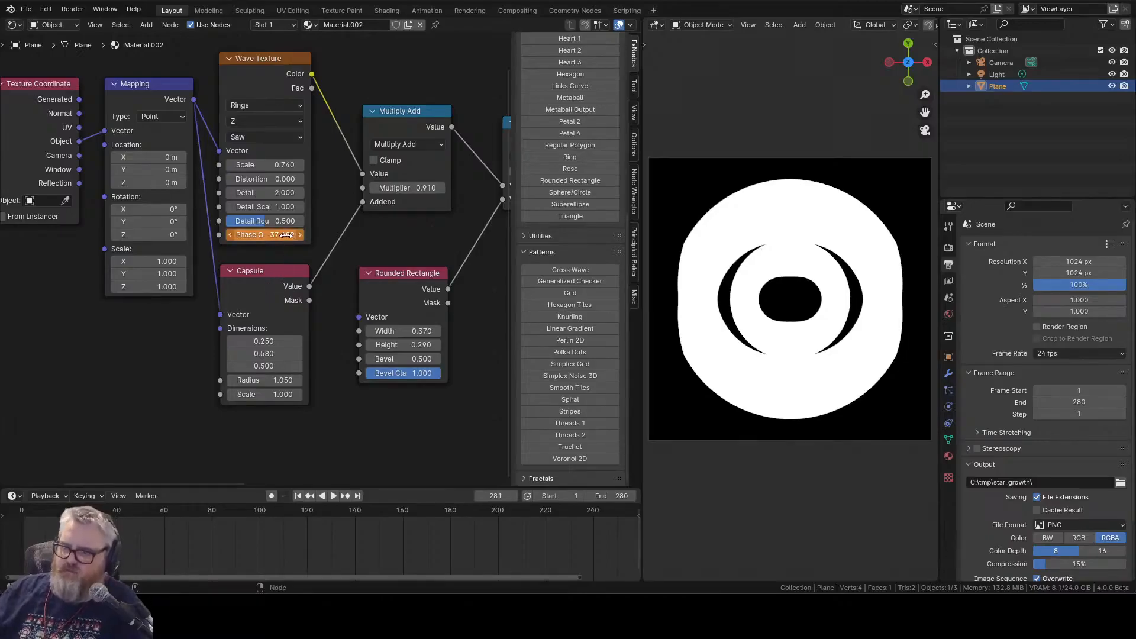
pyautogui.press('i')
pyautogui.press('space')
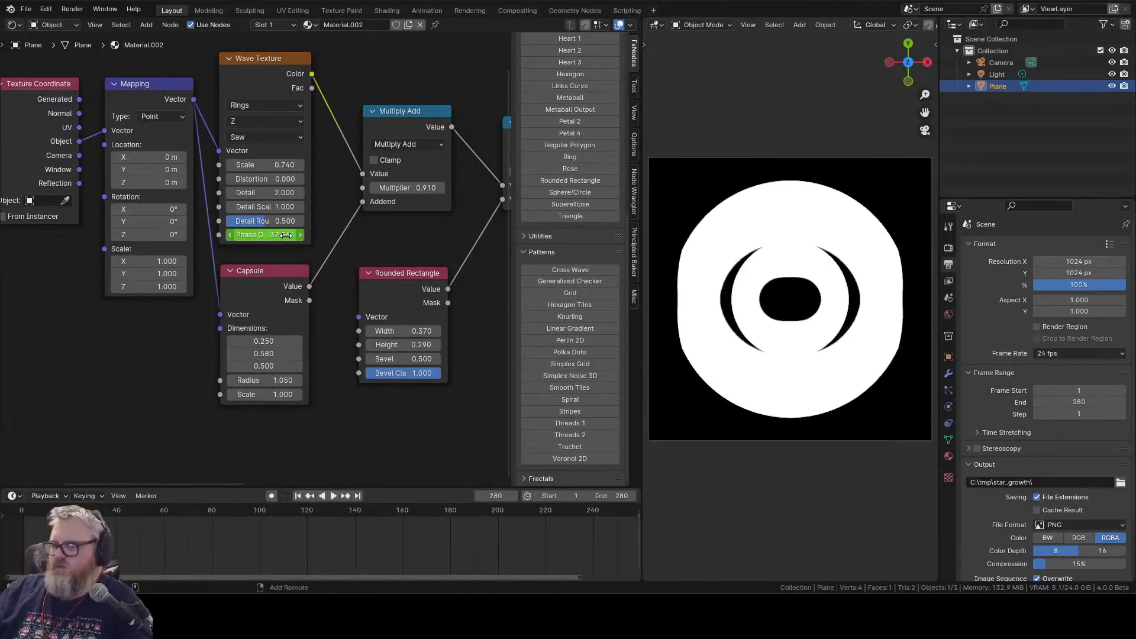
# - Re-enter the Wave Texture's Phase Offset, keyframe it on frame 281 and play the animation
pyautogui.press('Escape')
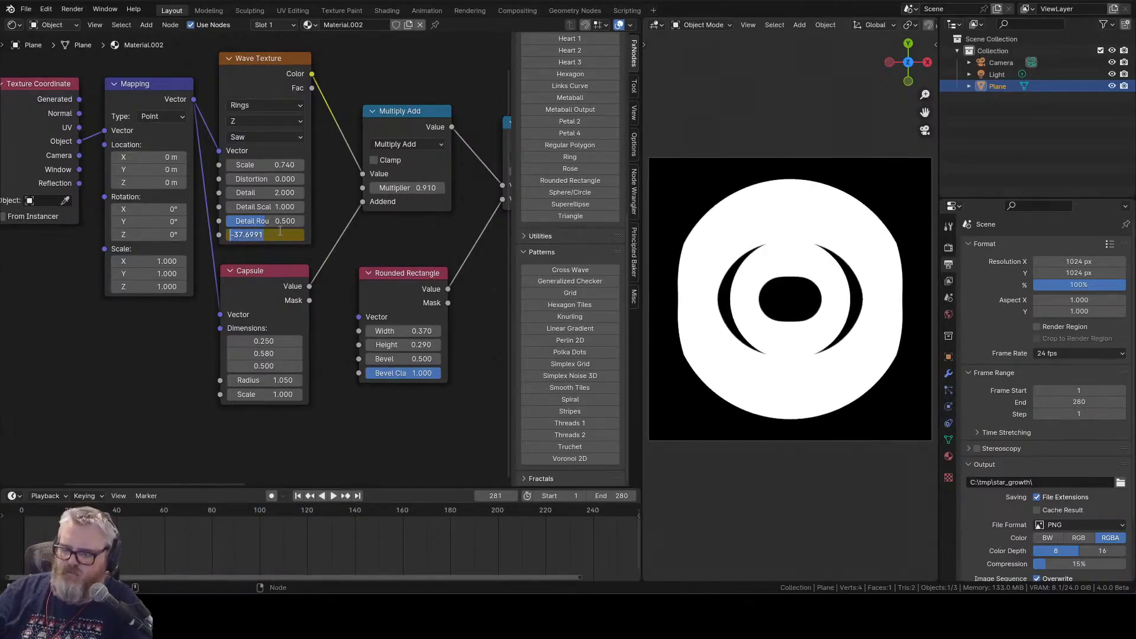
pyautogui.press('Return')
pyautogui.press('i')
pyautogui.press('space')
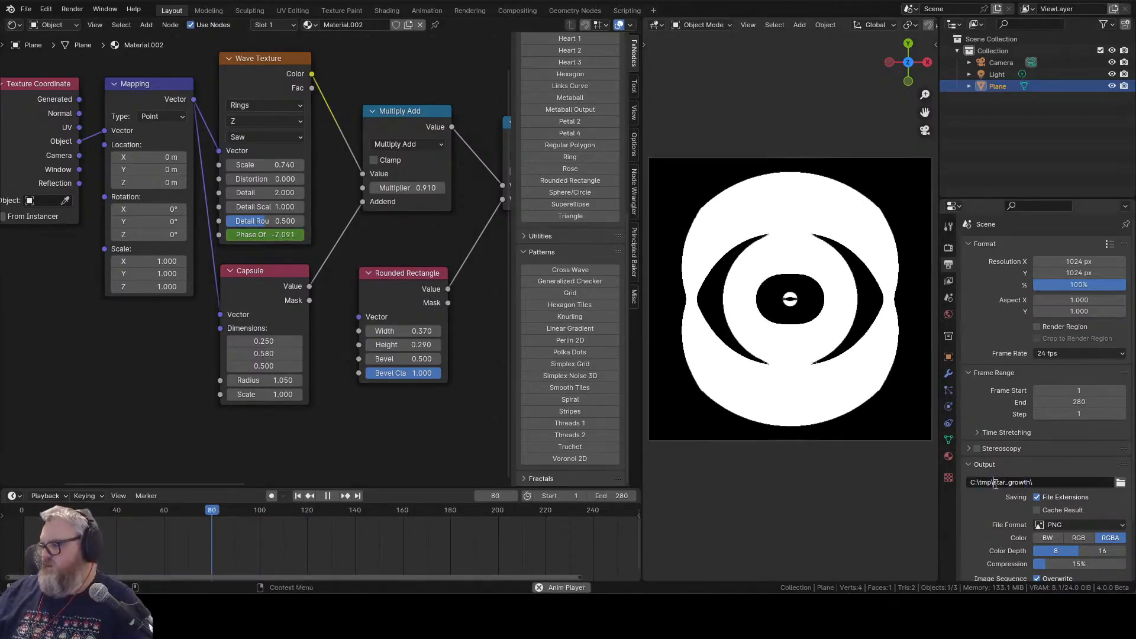
# - Change the output folder to C:\tmp\capsule_growth\ and render the animation
pyautogui.click(994, 482)
pyautogui.moveTo(993, 482); pyautogui.dragTo(1002, 491)
pyautogui.write('capsule')
pyautogui.press('Return')
pyautogui.click(72, 9)
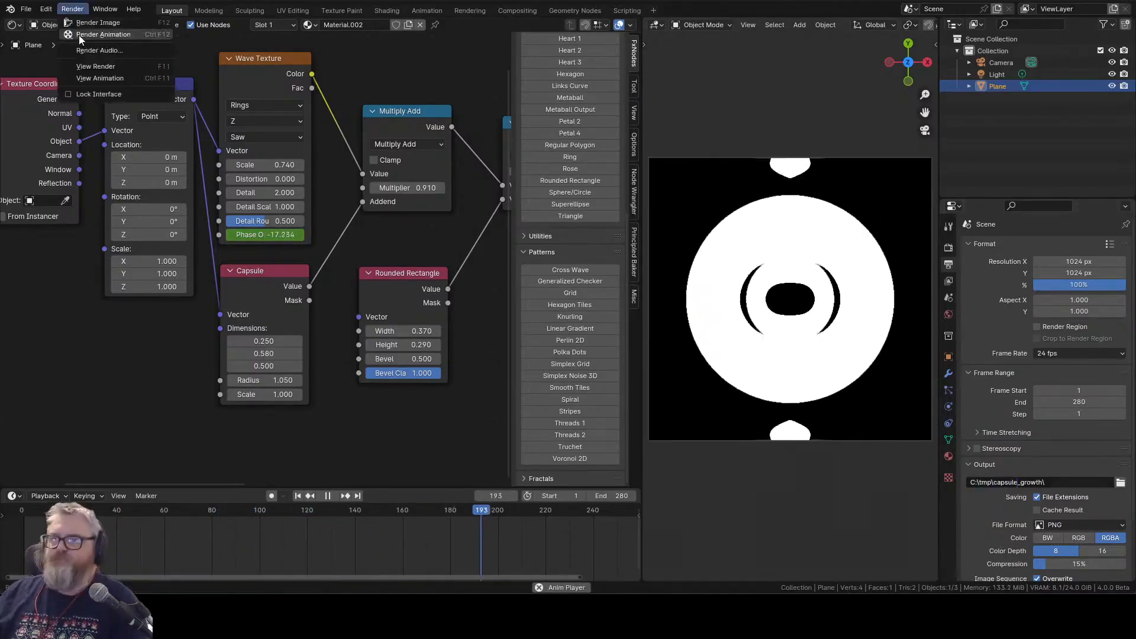
pyautogui.click(80, 37)
pyautogui.click(613, 2)
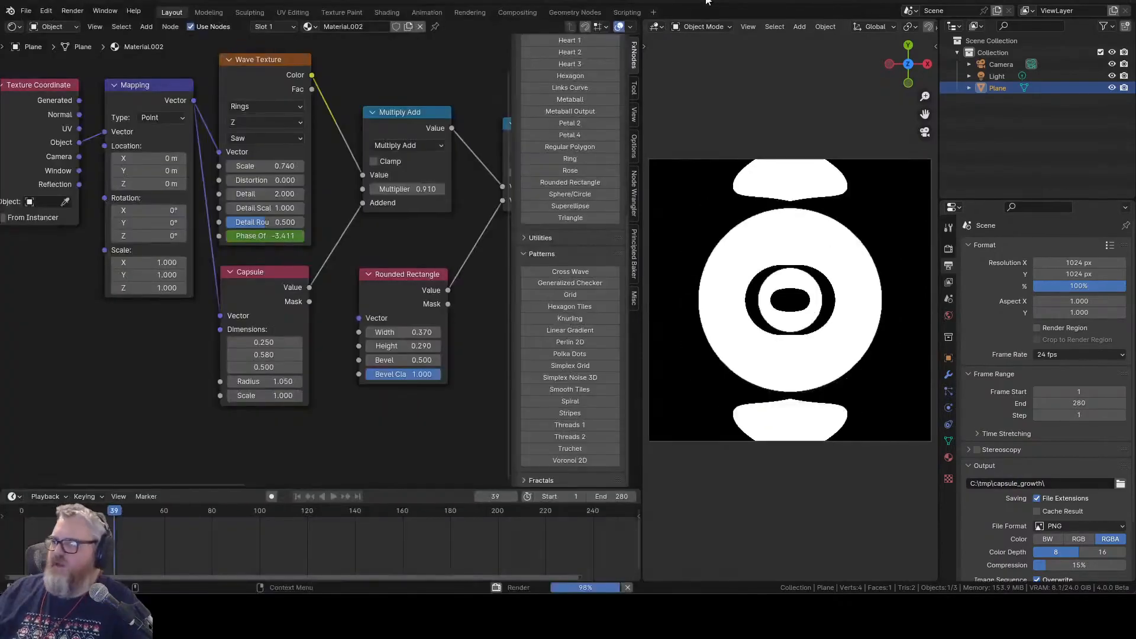
# - Switch to Chrome, open the FxNodes add-on page on Gumroad and review its description and node list
pyautogui.click(243, 612)
pyautogui.hotkey('ctrl', 't')
pyautogui.write('fx')
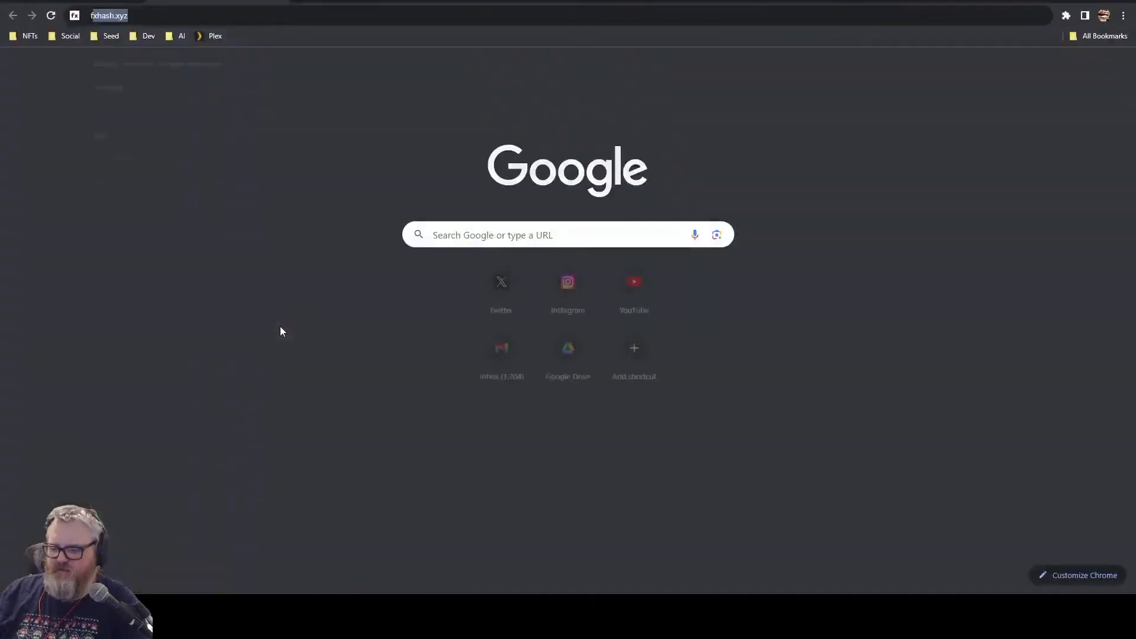
pyautogui.click(272, 183)
pyautogui.scroll(-19, 89, 385)
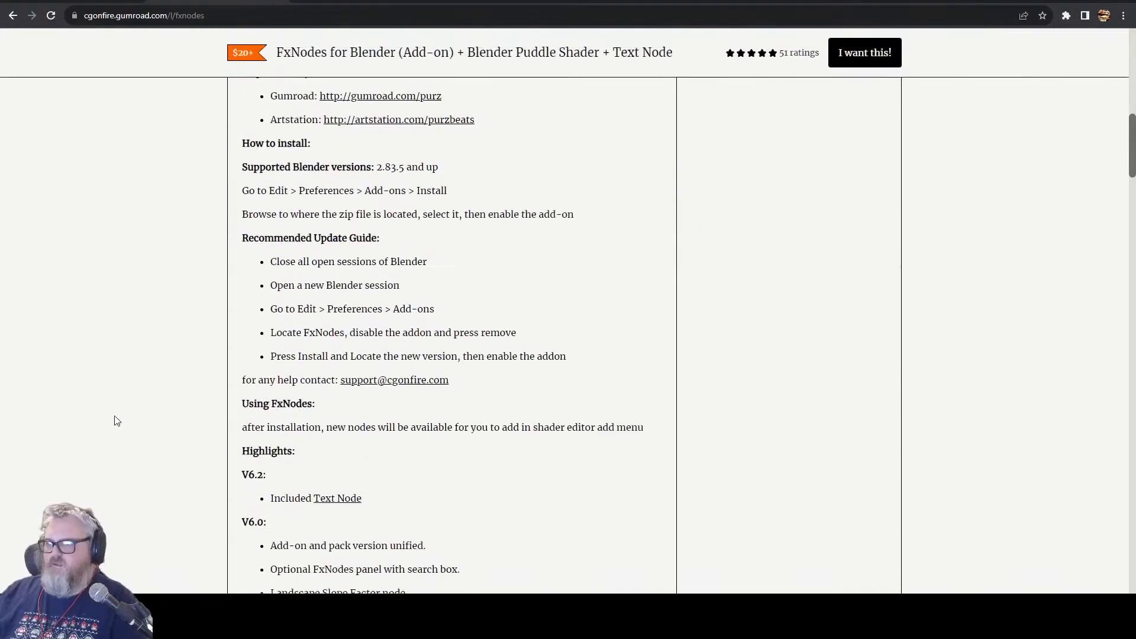
pyautogui.scroll(-20, 135, 449)
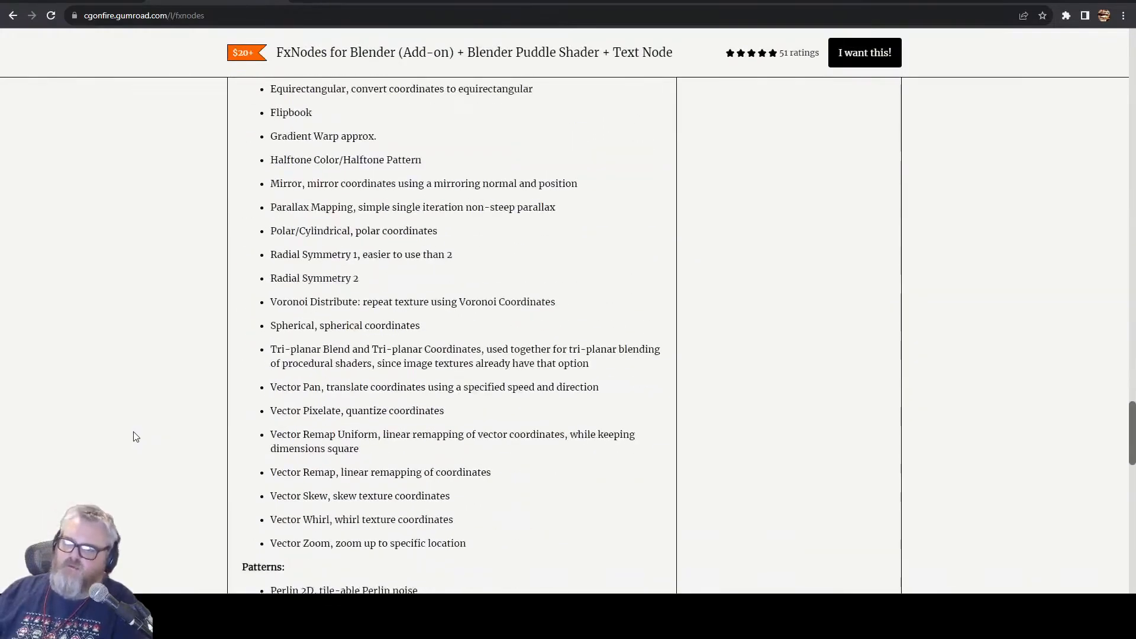
pyautogui.scroll(-5, 136, 440)
pyautogui.scroll(20, 135, 443)
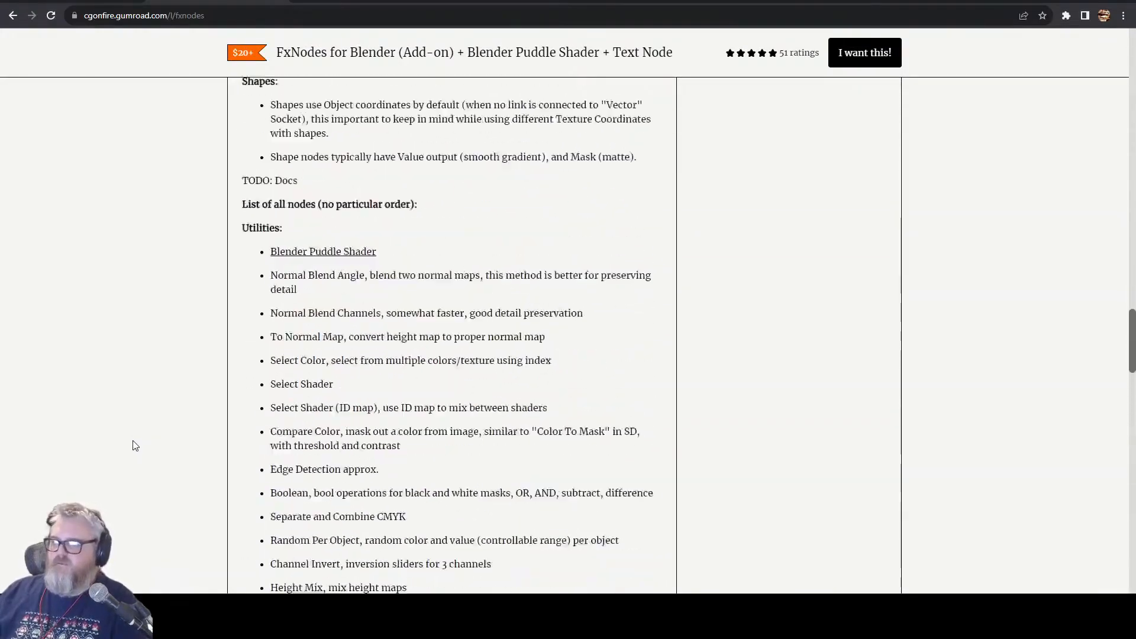
pyautogui.scroll(20, 136, 445)
pyautogui.scroll(-10, 132, 444)
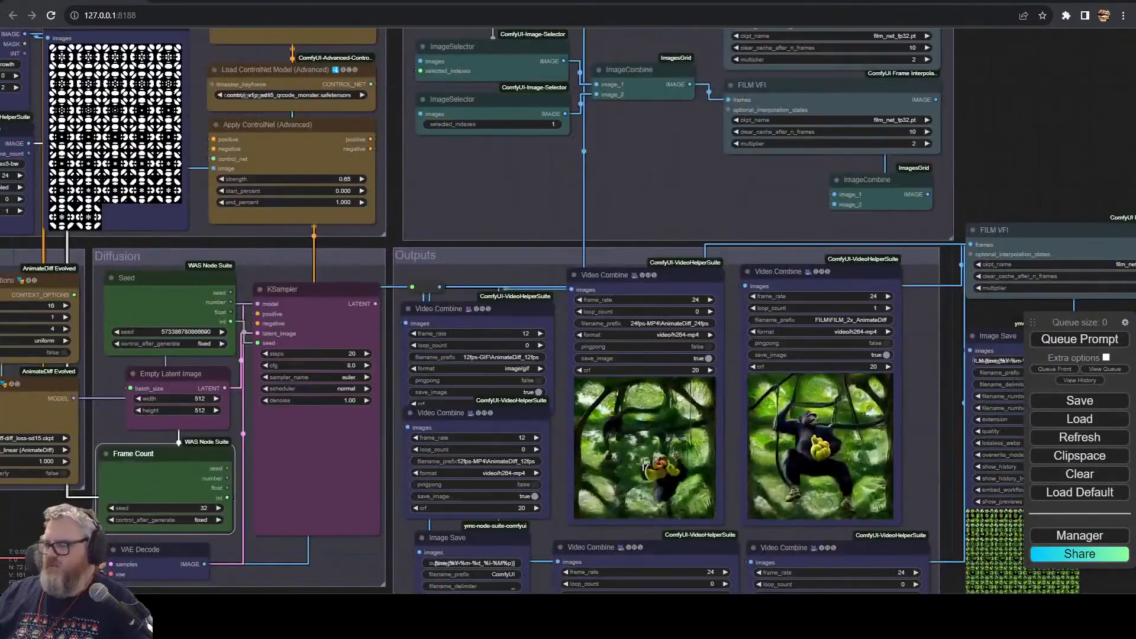
# - In ComfyUI, set the strength of the Apply ControlNet (Advanced) node below the qrcode_monster model loader to 0.80
pyautogui.scroll(8, 653, 471)
pyautogui.scroll(-6, 656, 473)
pyautogui.moveTo(298, 195); pyautogui.dragTo(529, 461)
pyautogui.click(503, 379)
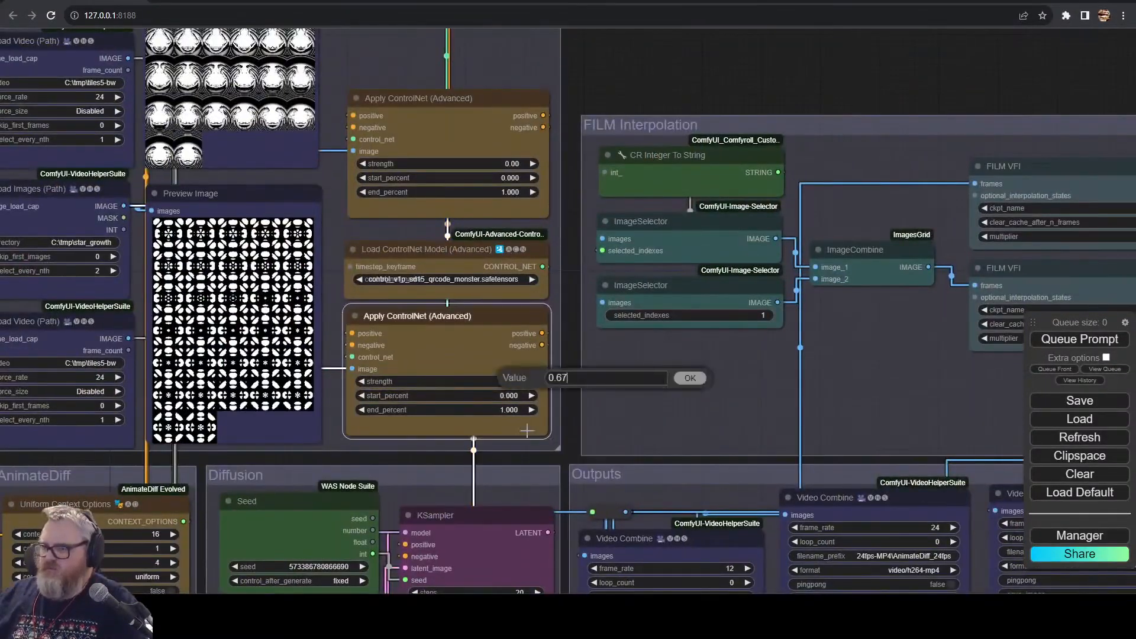
pyautogui.write('8')
pyautogui.press('Return')
# - Set the Frame Count to 140 and the Seed node to randomize after generation, and queue the prompt
pyautogui.moveTo(563, 439); pyautogui.dragTo(618, 88)
pyautogui.click(393, 428)
pyautogui.write('32')
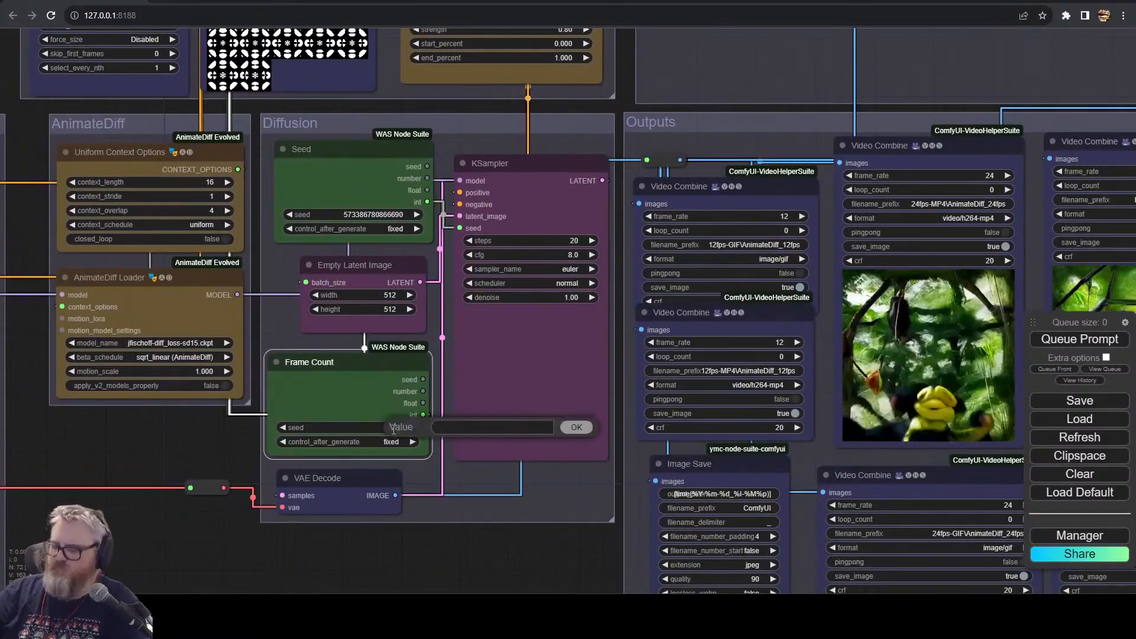
pyautogui.press('Return')
pyautogui.click(382, 216)
pyautogui.write('42069')
pyautogui.press('Return')
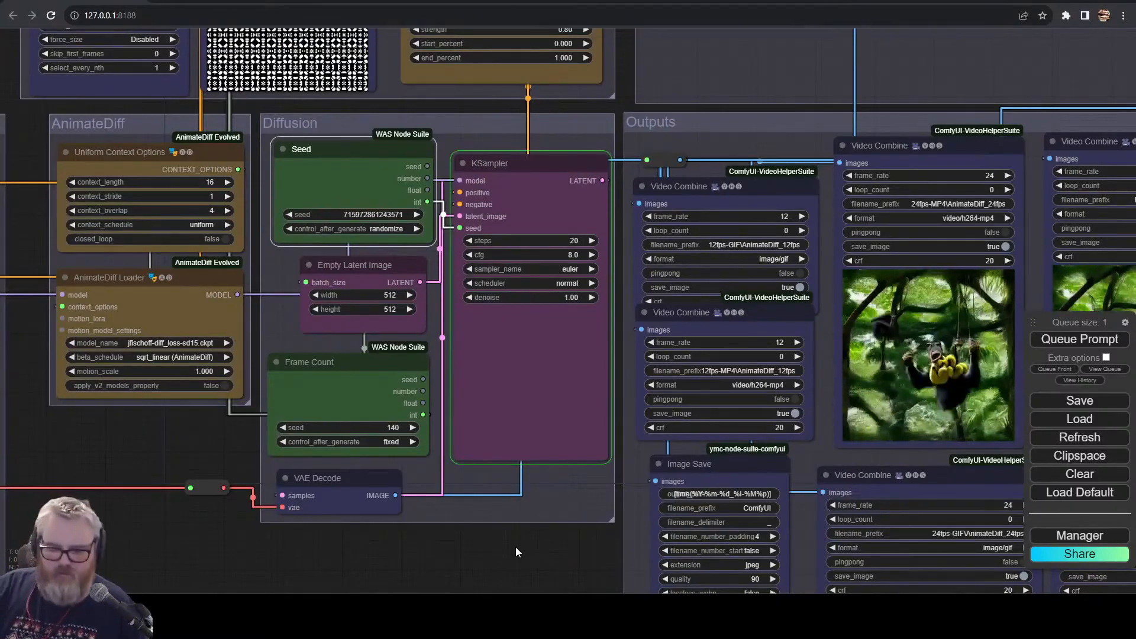
# - Check the generation progress and GPU load in the command prompt window
pyautogui.moveTo(30, 125); pyautogui.dragTo(116, 268)
pyautogui.scroll(-3, 94, 373)
pyautogui.moveTo(227, 612)
pyautogui.click(201, 541)
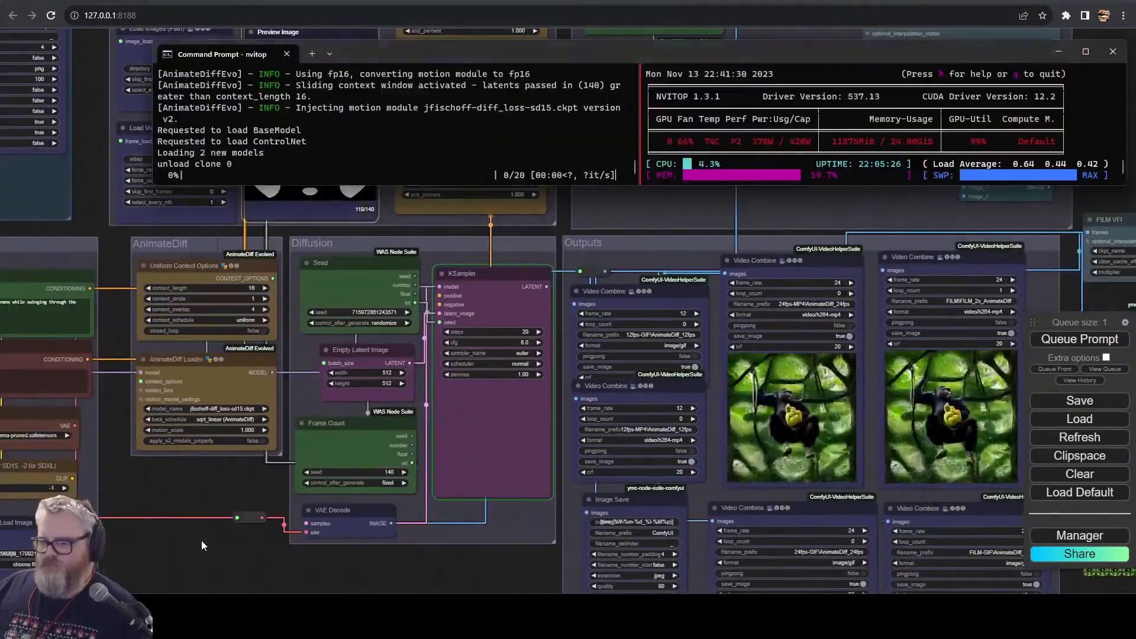
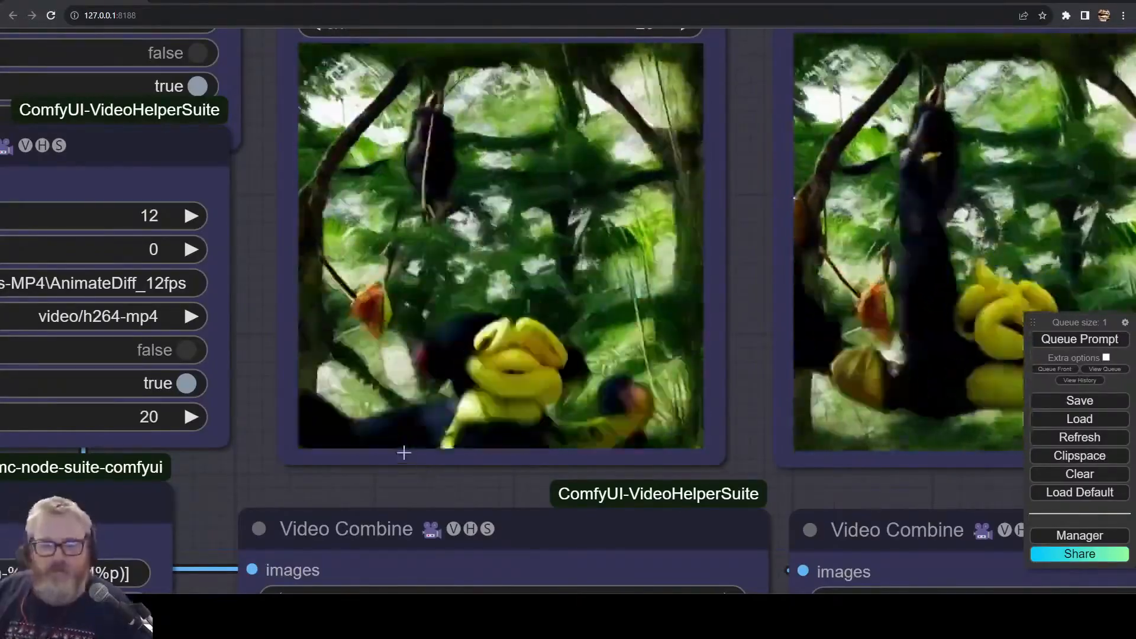
# - In Blender, add a Truchet node, connect its Value output to the Math node's second input and set the operation to Multiply
pyautogui.moveTo(89, 615)
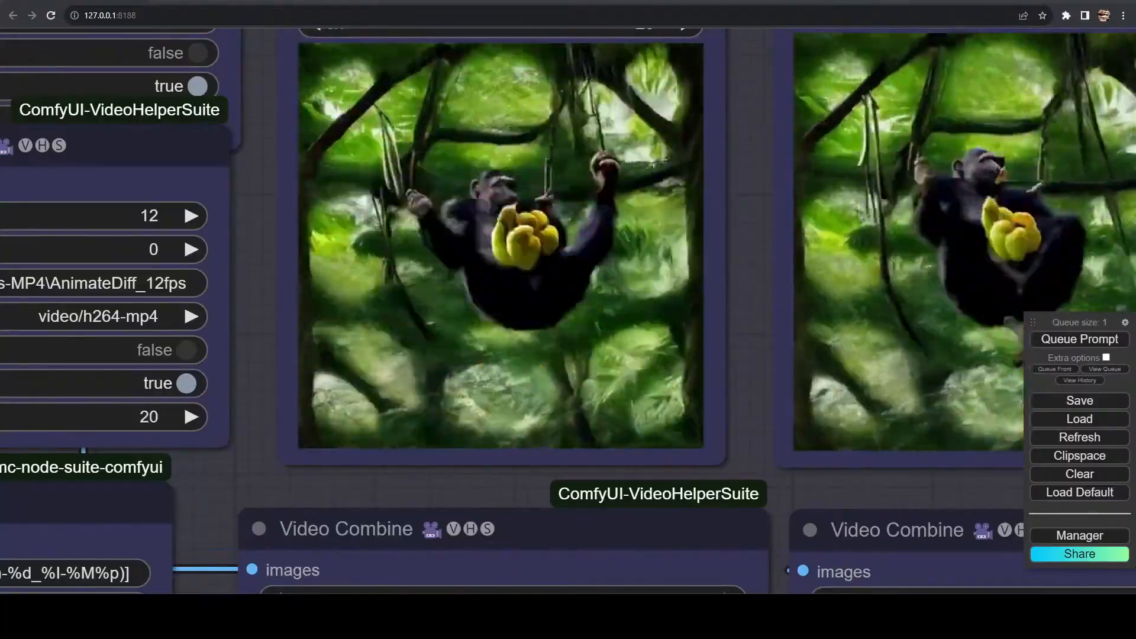
pyautogui.click(179, 563)
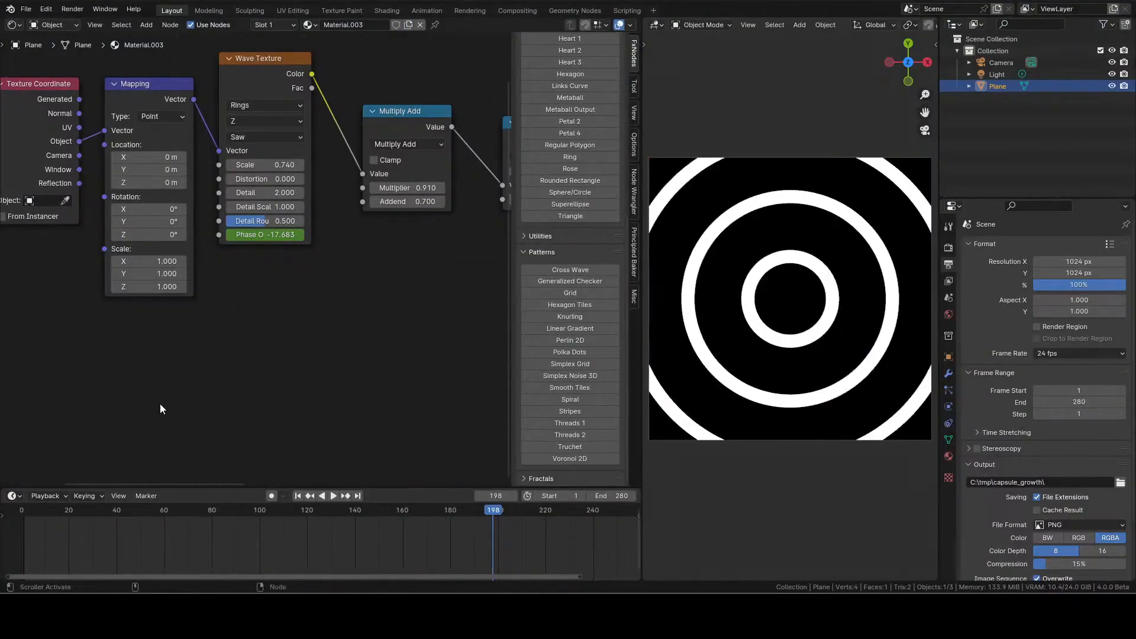
pyautogui.click(569, 447)
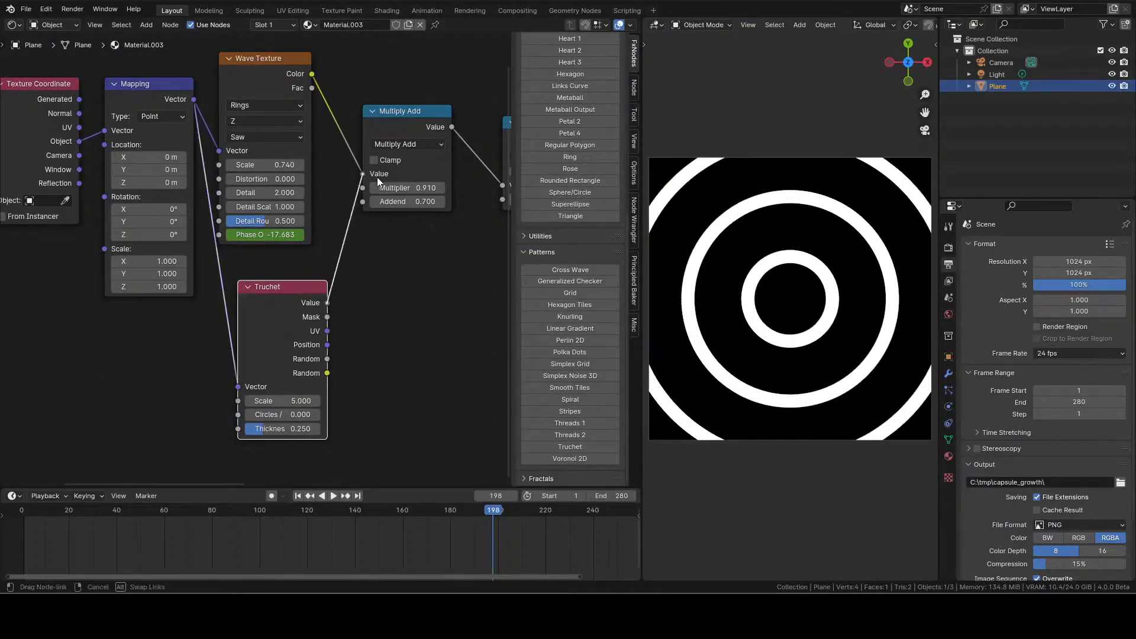
pyautogui.moveTo(374, 188)
pyautogui.mouseDown()
pyautogui.moveTo(340, 281)
pyautogui.moveTo(285, 303)
pyautogui.moveTo(362, 188)
pyautogui.mouseUp()
pyautogui.click(408, 145)
pyautogui.click(390, 202)
pyautogui.moveTo(290, 287); pyautogui.dragTo(270, 267)
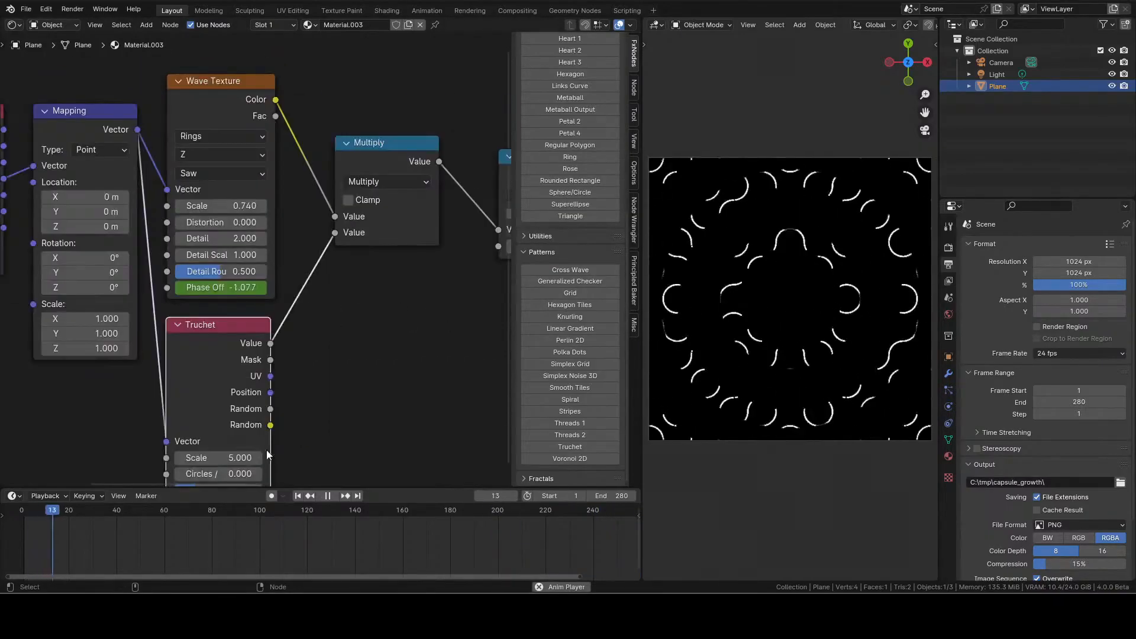
# - Set the Truchet node's scale to 4.100 and increase its thickness
pyautogui.press('KP_Decimal')
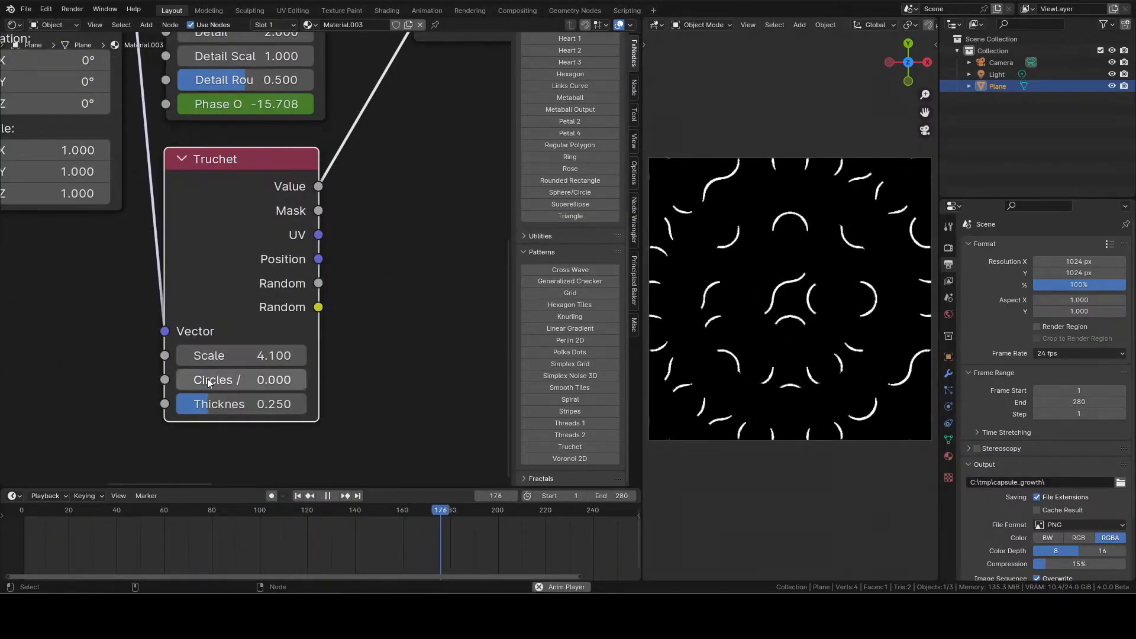
pyautogui.moveTo(195, 404); pyautogui.dragTo(293, 404)
pyautogui.moveTo(448, 340); pyautogui.dragTo(463, 458)
# - Set the Wave Texture's rings direction to Y and its scale to 0.780
pyautogui.click(225, 259)
pyautogui.click(209, 320)
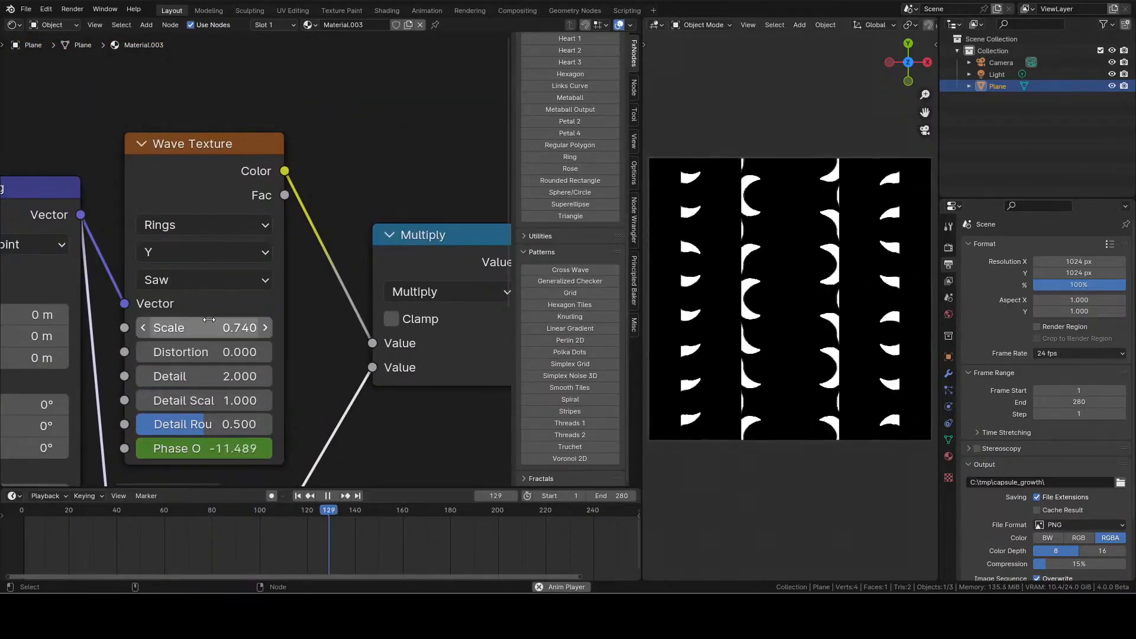
pyautogui.moveTo(318, 329); pyautogui.dragTo(414, 289)
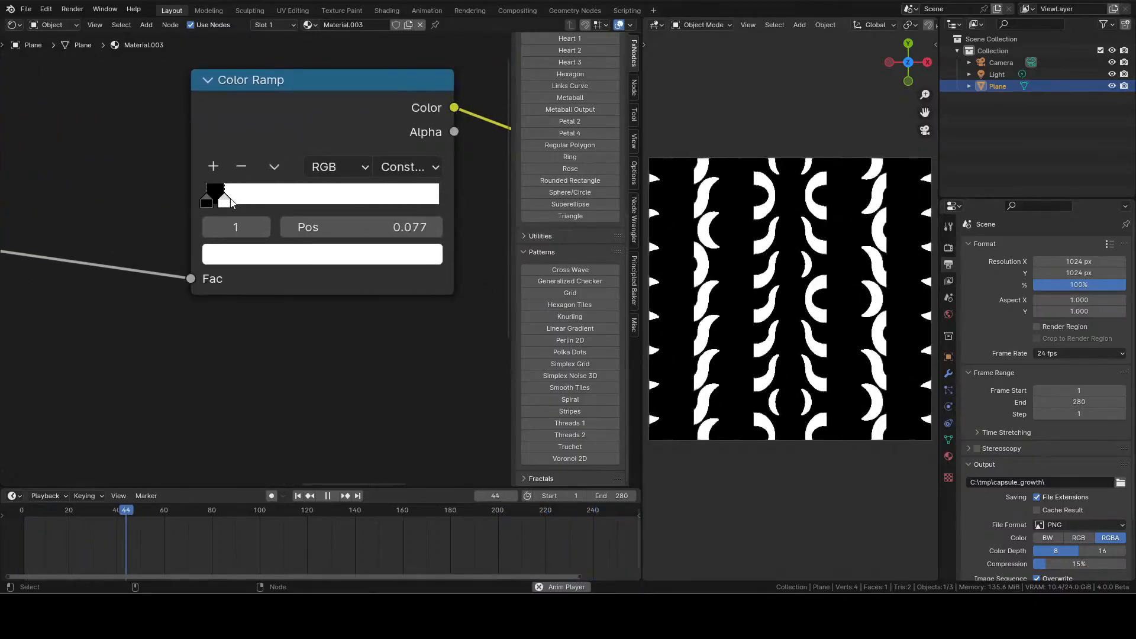
pyautogui.moveTo(108, 332); pyautogui.dragTo(318, 310)
pyautogui.moveTo(152, 416); pyautogui.dragTo(432, 428)
pyautogui.moveTo(278, 265); pyautogui.dragTo(326, 264)
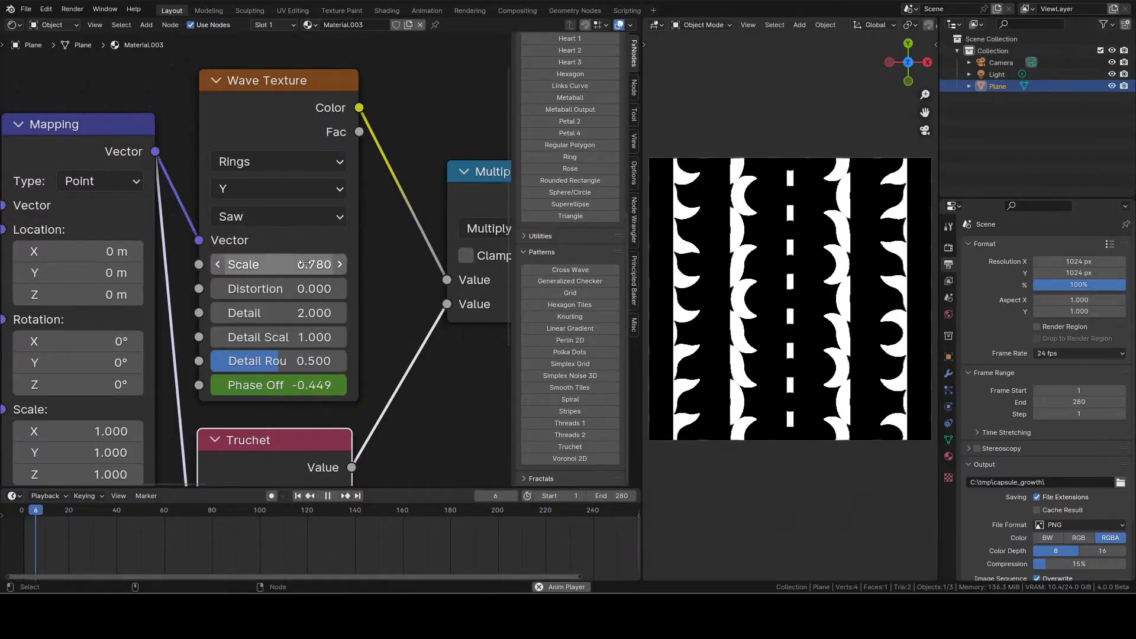
# - Fine-tune the Truchet node's circles and scale values, and lower the Wave Texture's scale to 0.400
pyautogui.moveTo(380, 375); pyautogui.dragTo(431, 95)
pyautogui.moveTo(319, 378); pyautogui.dragTo(391, 378)
pyautogui.moveTo(278, 353); pyautogui.dragTo(255, 354)
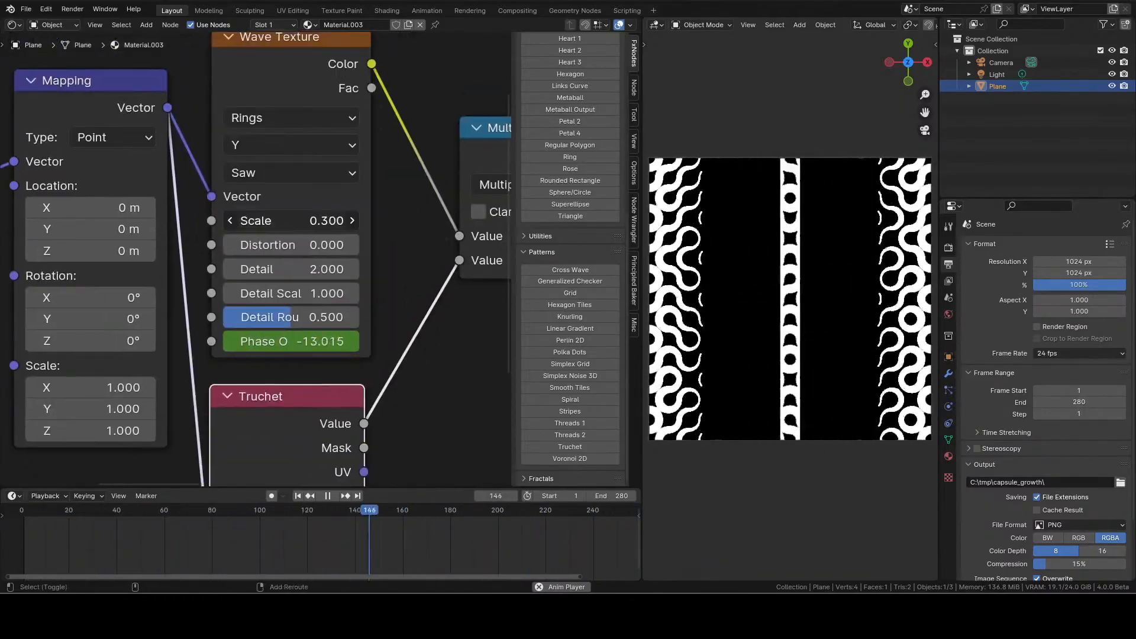
# - Try the Sine profile on the Wave Texture with the rings direction on X and on Z
pyautogui.click(251, 223)
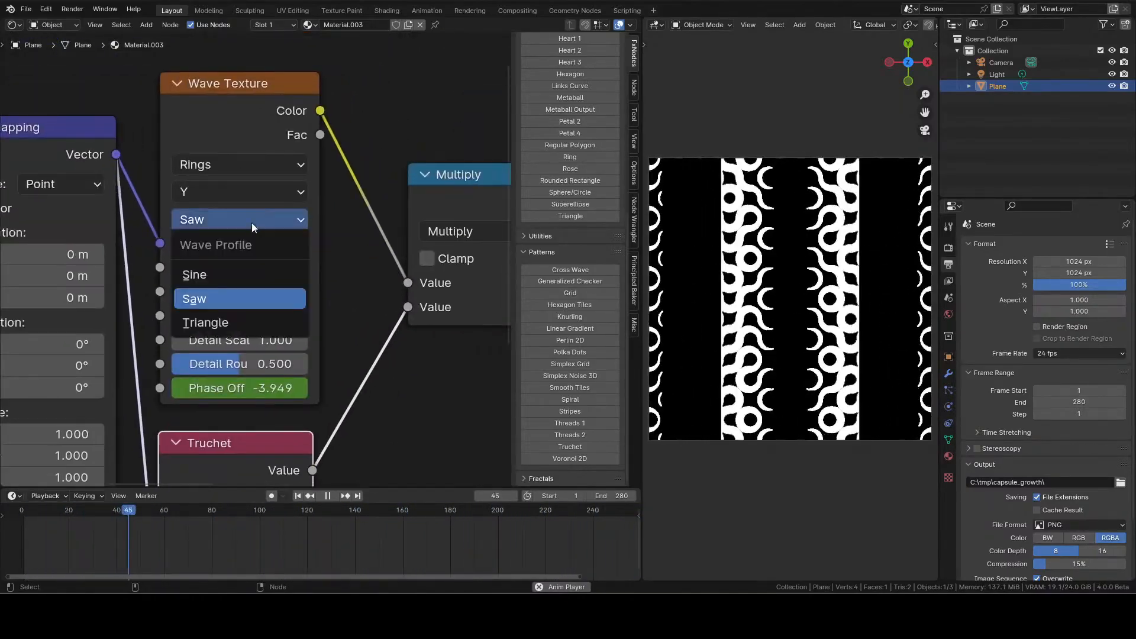
pyautogui.click(236, 271)
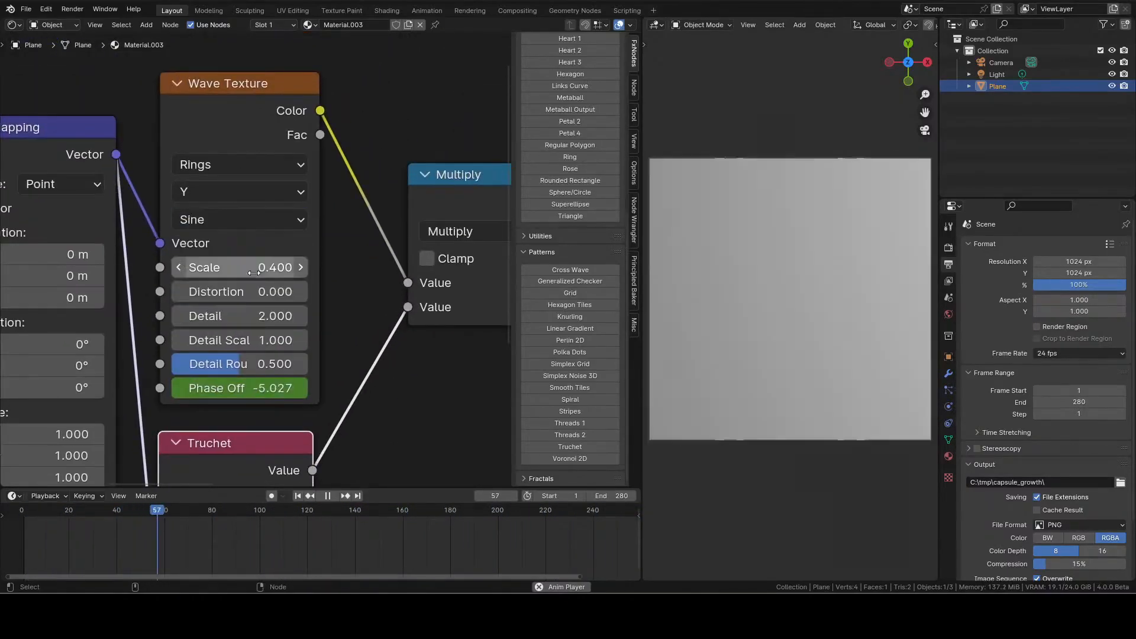
pyautogui.moveTo(204, 289); pyautogui.dragTo(248, 289)
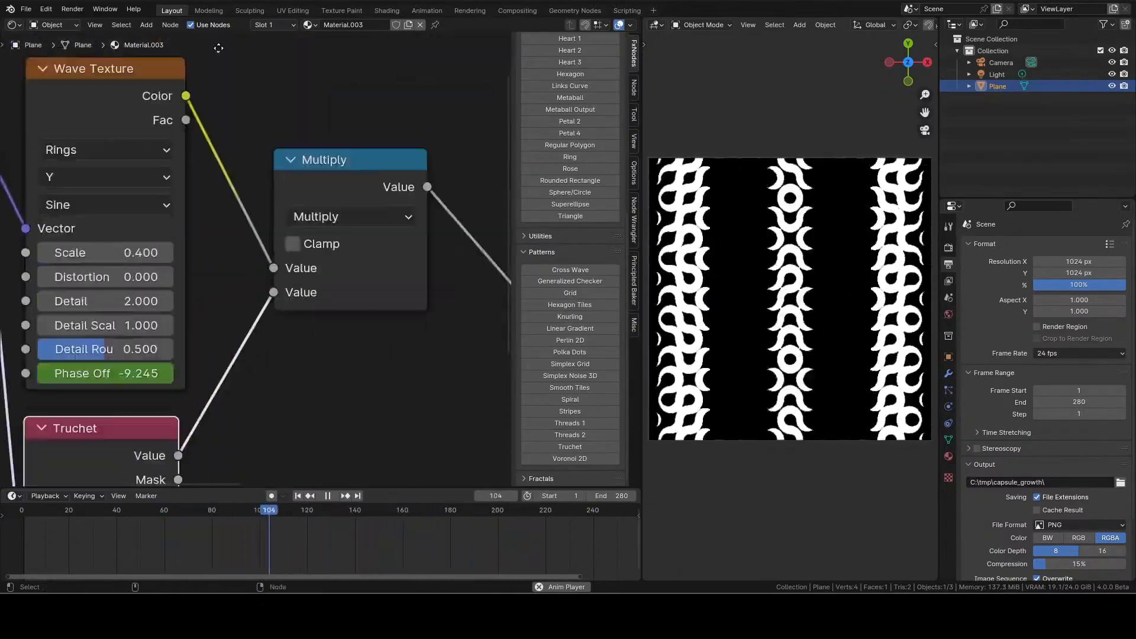
pyautogui.click(136, 206)
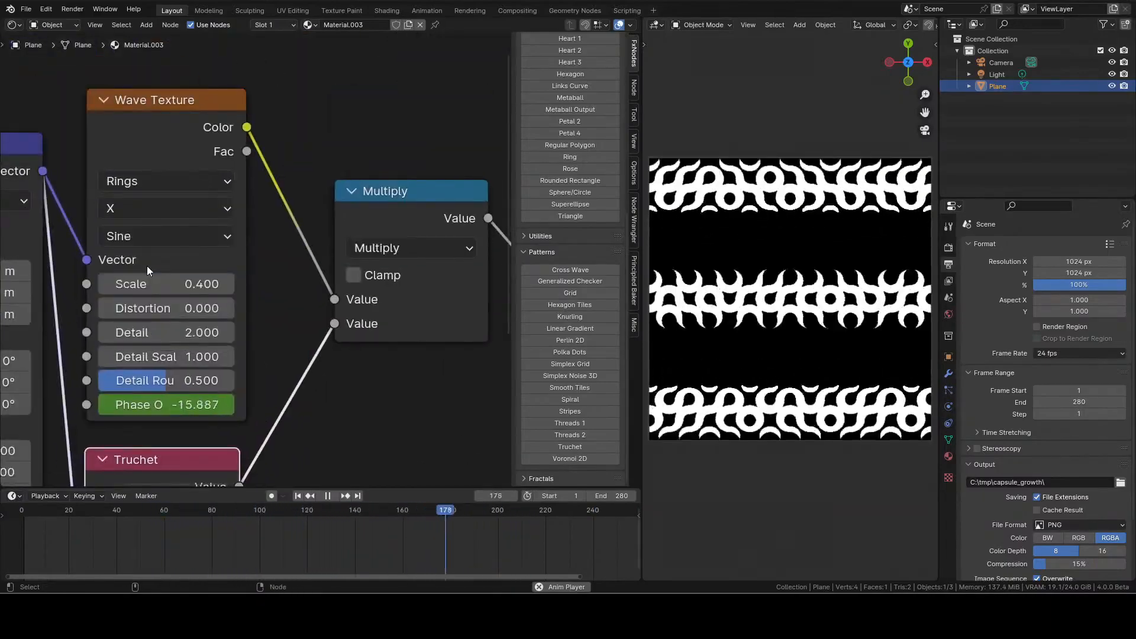
pyautogui.click(165, 209)
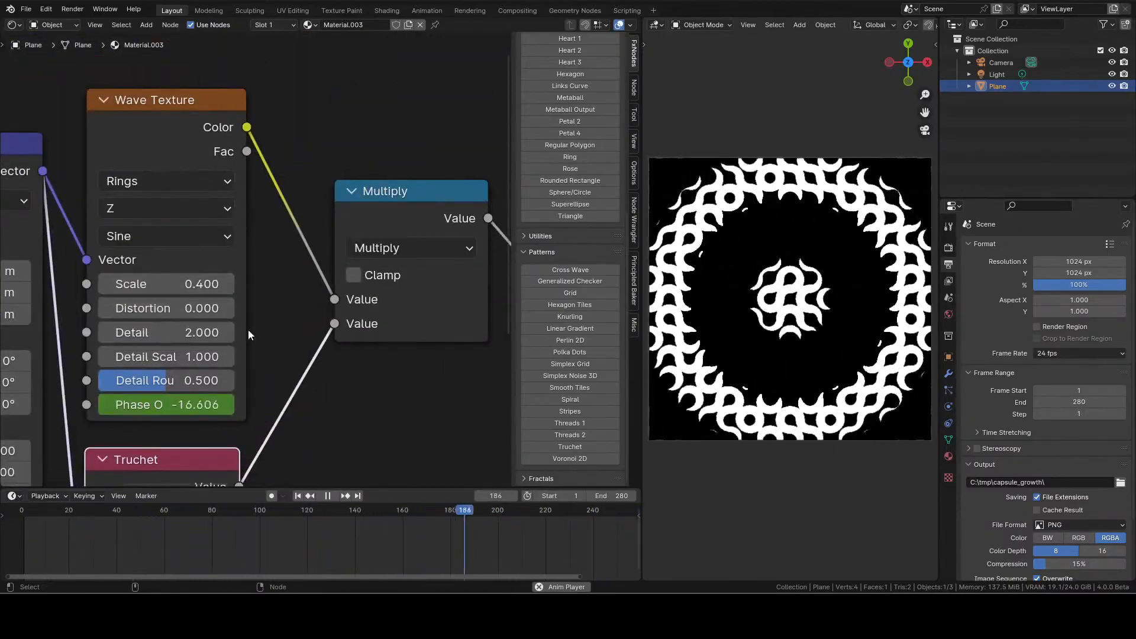
pyautogui.click(190, 236)
pyautogui.click(158, 336)
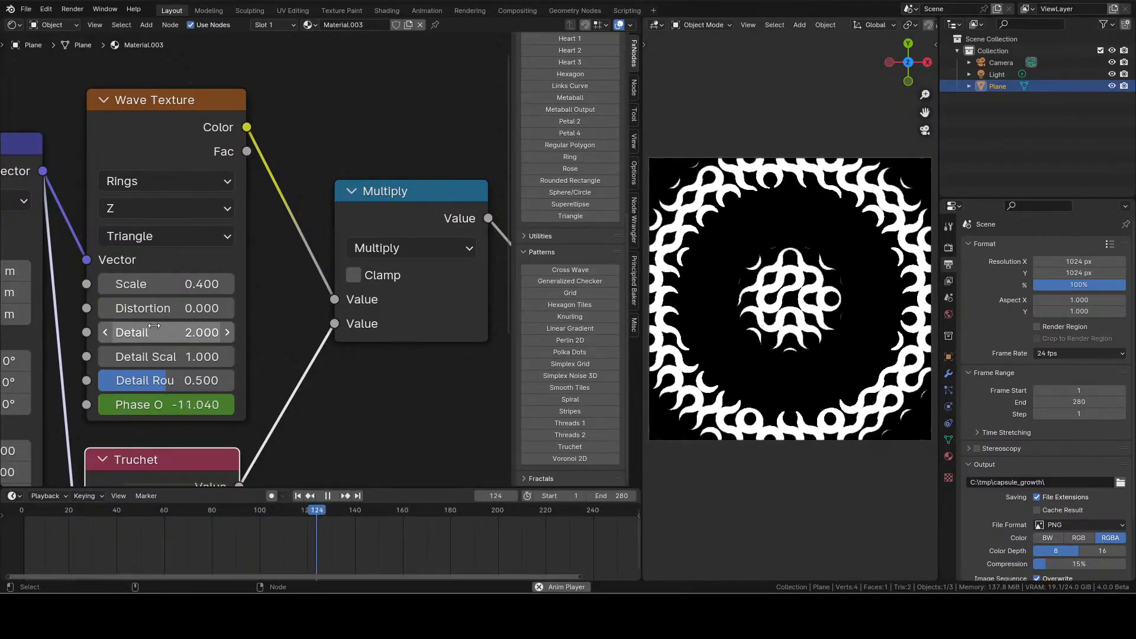
pyautogui.click(150, 182)
pyautogui.click(150, 183)
pyautogui.click(142, 206)
pyautogui.click(142, 288)
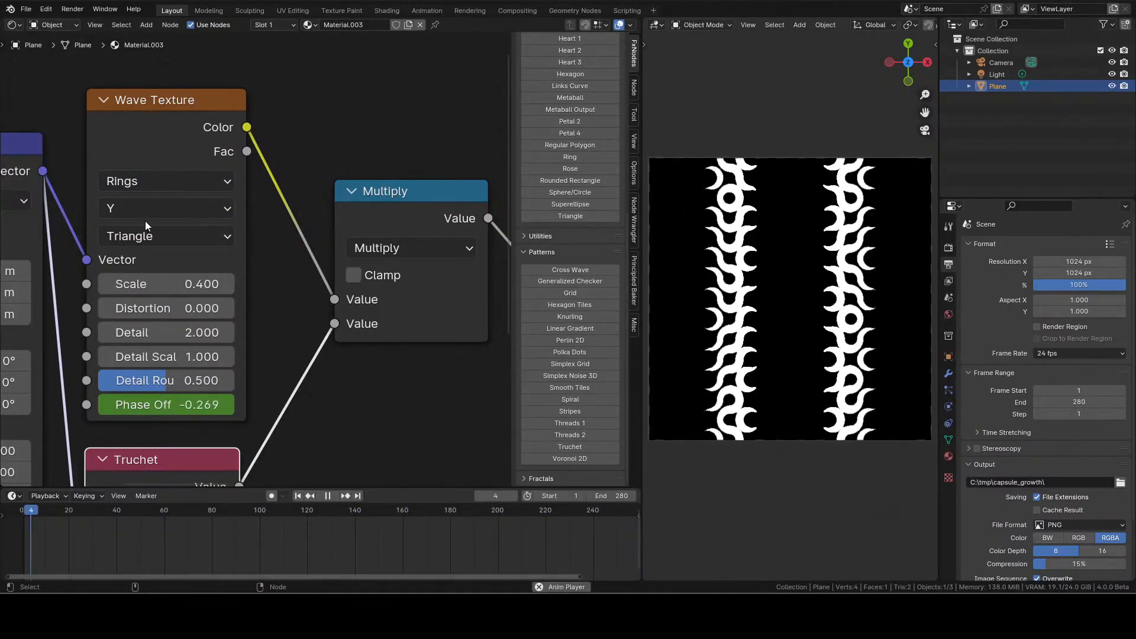
# - Set the Subtract node's second value to 0.560
pyautogui.moveTo(401, 394); pyautogui.dragTo(257, 292)
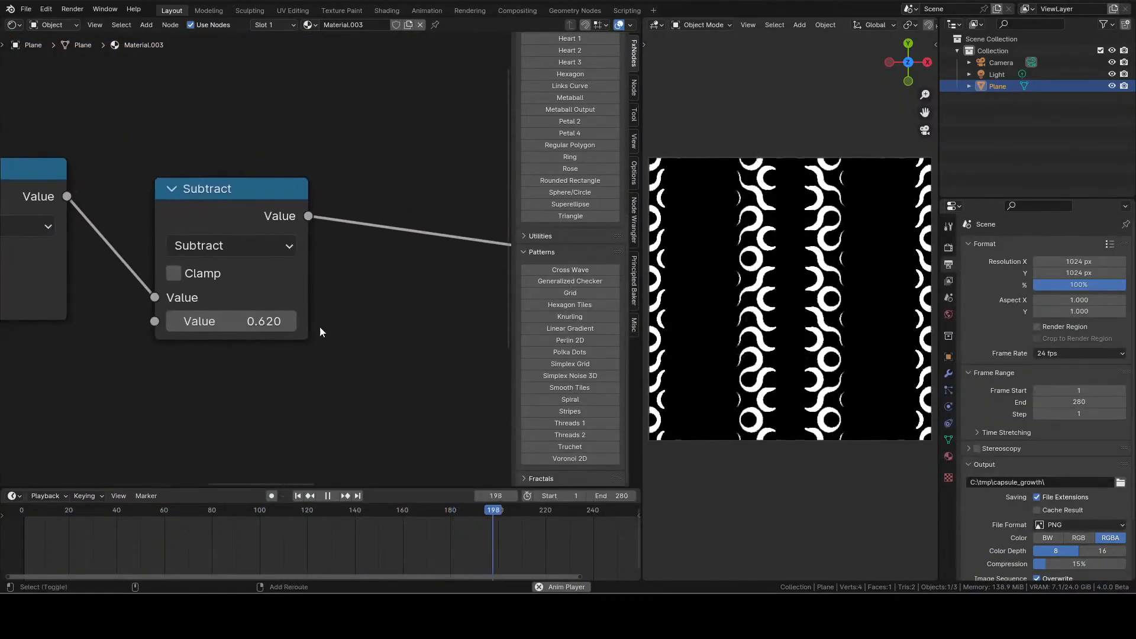
pyautogui.moveTo(224, 320); pyautogui.dragTo(247, 320)
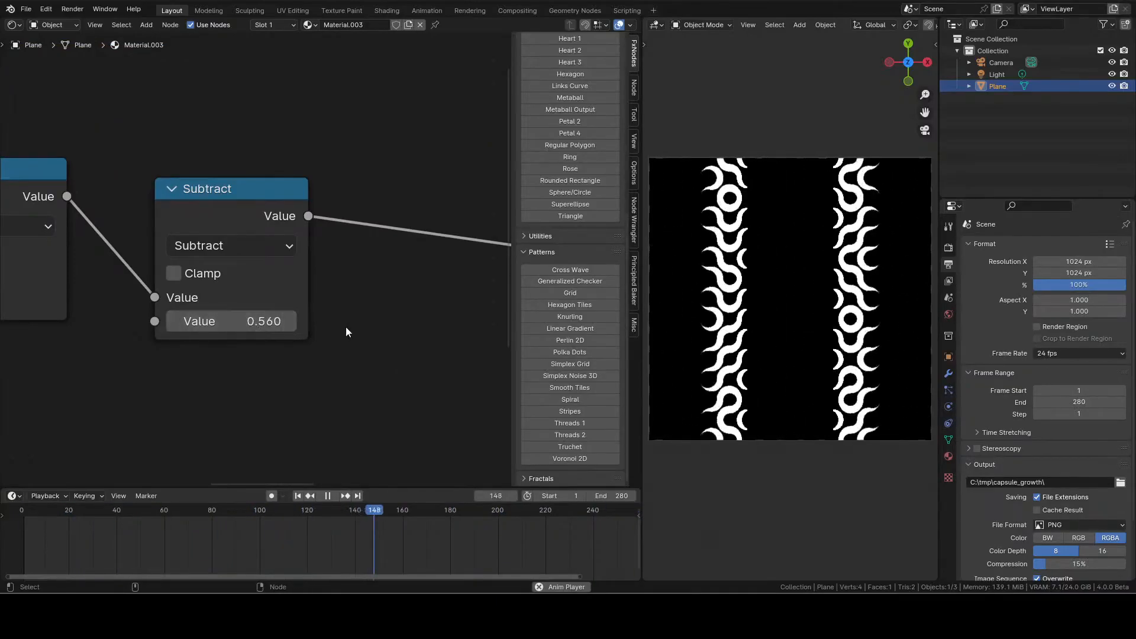
pyautogui.moveTo(390, 340); pyautogui.dragTo(361, 346)
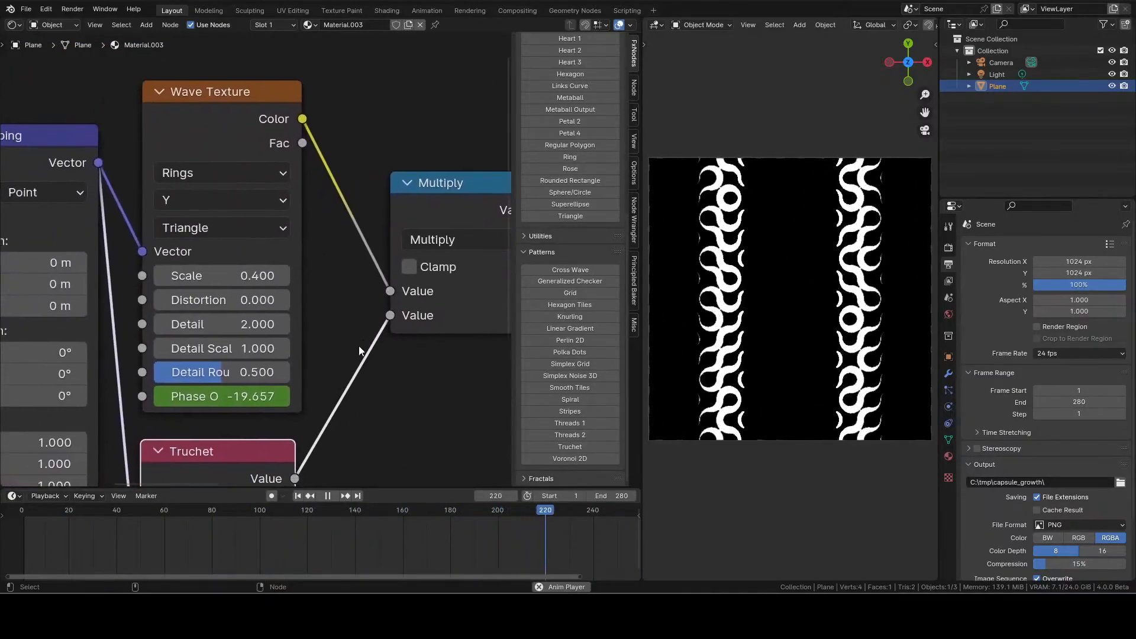
# - Try several wave profiles, ending with the Wave Texture on the Saw profile and Z rings direction
pyautogui.moveTo(246, 443); pyautogui.dragTo(203, 296)
pyautogui.click(140, 83)
pyautogui.click(141, 138)
pyautogui.click(140, 83)
pyautogui.click(146, 186)
pyautogui.click(164, 113)
pyautogui.click(155, 84)
pyautogui.click(148, 163)
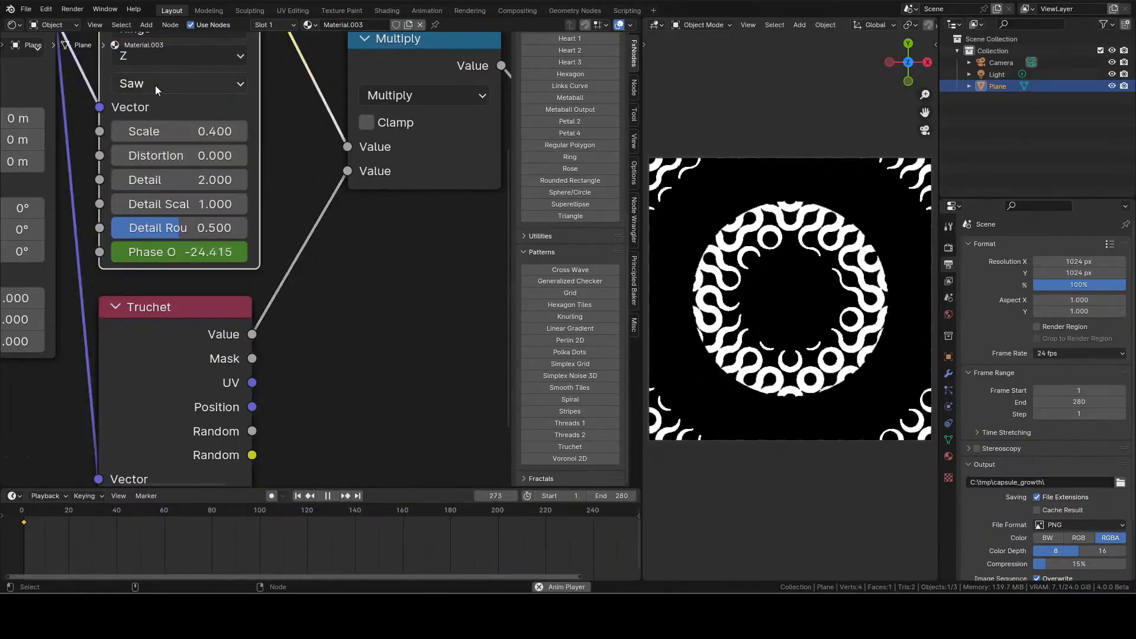
# - Try further profile and rings direction options on the Wave Texture to refine the Truchet pattern
pyautogui.click(155, 85)
pyautogui.click(155, 186)
pyautogui.moveTo(172, 127); pyautogui.dragTo(175, 183)
pyautogui.click(162, 130)
pyautogui.click(162, 182)
pyautogui.click(162, 129)
pyautogui.click(162, 206)
# - Rename the render output folder to truchet_snakes
pyautogui.doubleClick(1019, 482)
pyautogui.write('truchet_snakes')
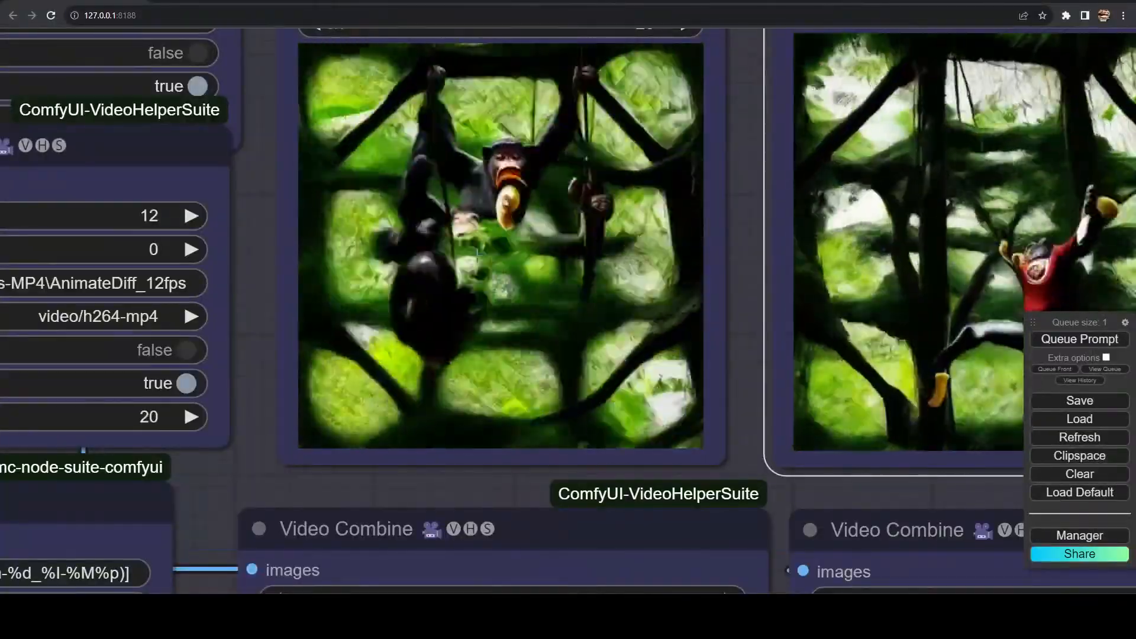
# - Switch to File Explorer and browse the ComfyUI output folder at C:\AI\ComfyUI_windows_portable\ComfyUI\output
pyautogui.scroll(-7, 283, 221)
pyautogui.scroll(-5, 434, 292)
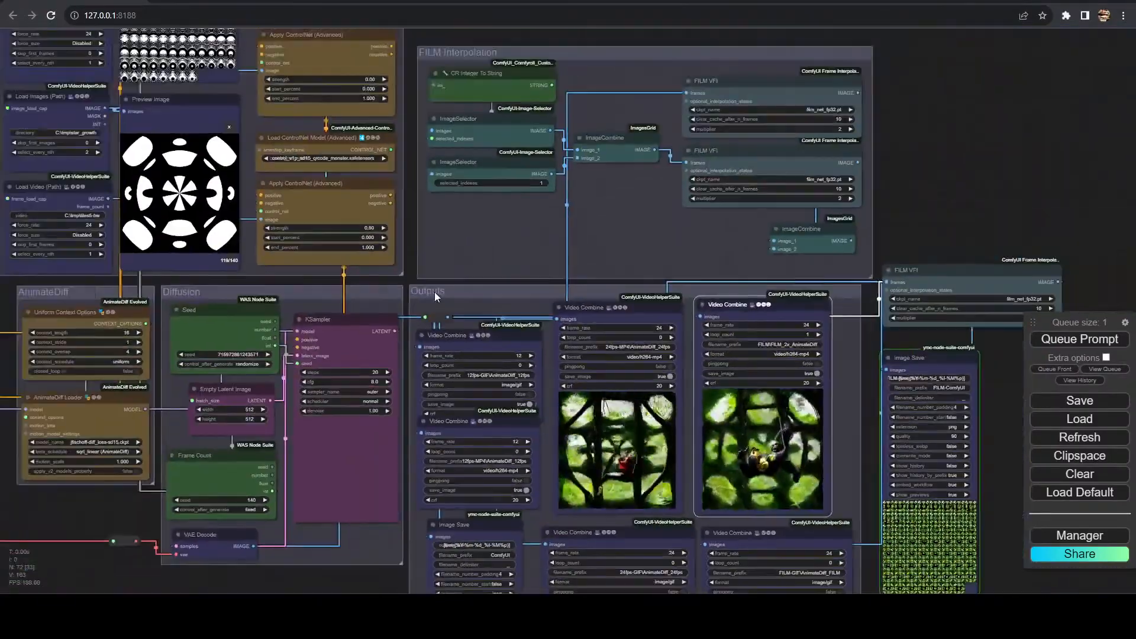
pyautogui.hotkey('alt', 'Tab')
pyautogui.scroll(-10, 580, 420)
pyautogui.click(677, 271)
pyautogui.write('c:\\ai\\comfy')
pyautogui.press('Down')
pyautogui.press('Down')
pyautogui.press('Down')
pyautogui.press('Down')
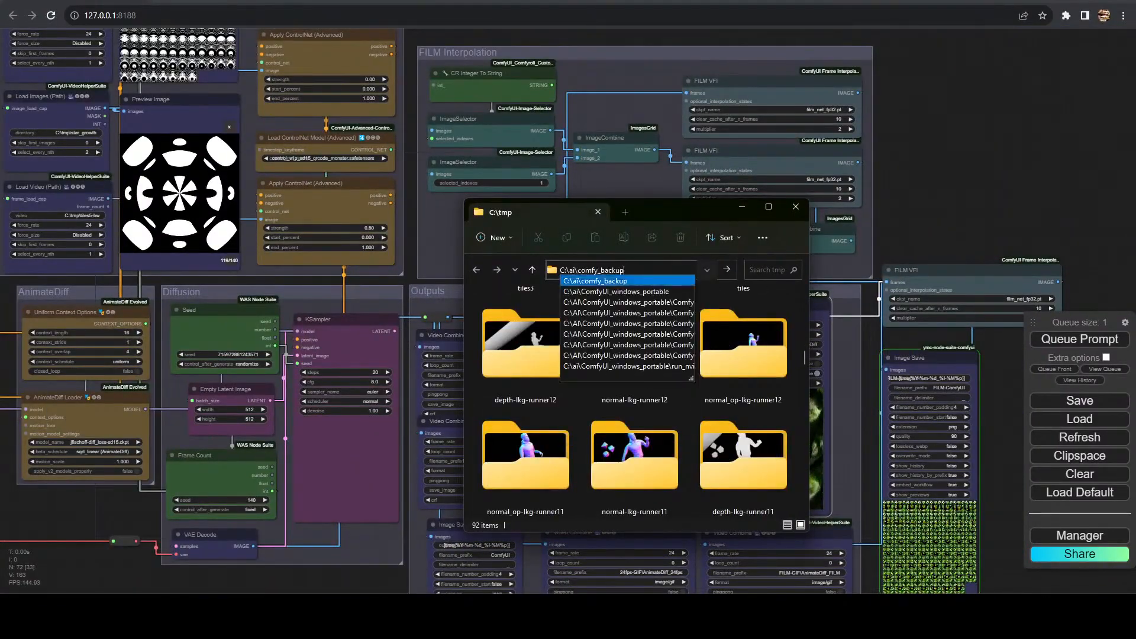
pyautogui.press('Return')
pyautogui.press('F11')
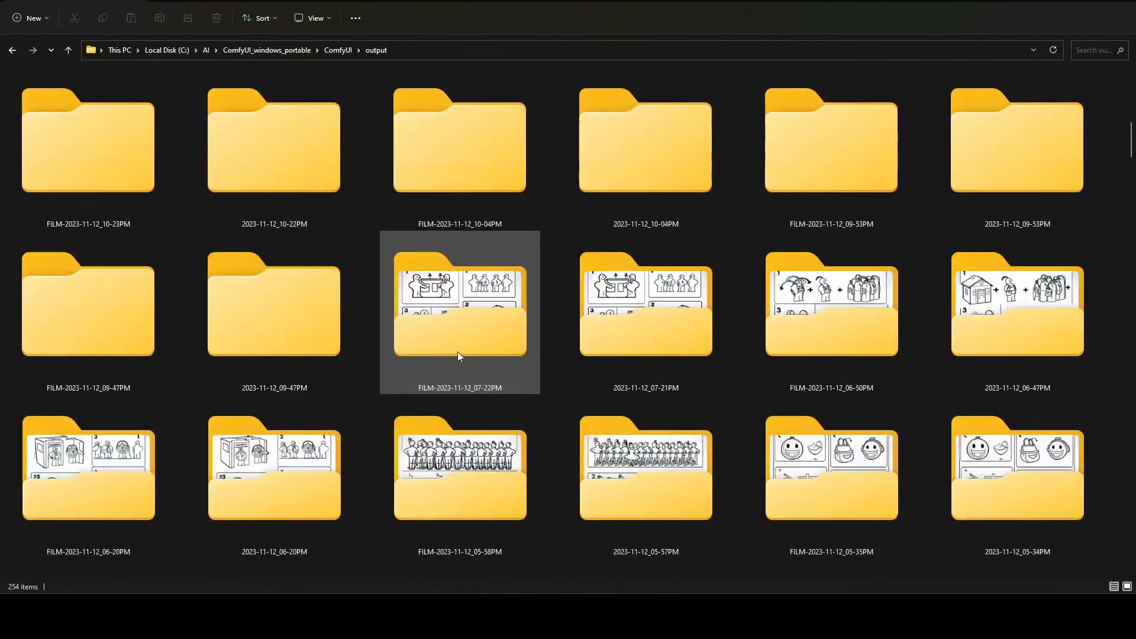
pyautogui.scroll(-7, 457, 352)
# - Open the X:\Movies\AI\ComfyUI\2023-10 folder to get the path of the OpenPose frames
pyautogui.press('super+r')
pyautogui.write('c:\\microsoft\\comfy')
pyautogui.press('Down')
pyautogui.press('Down')
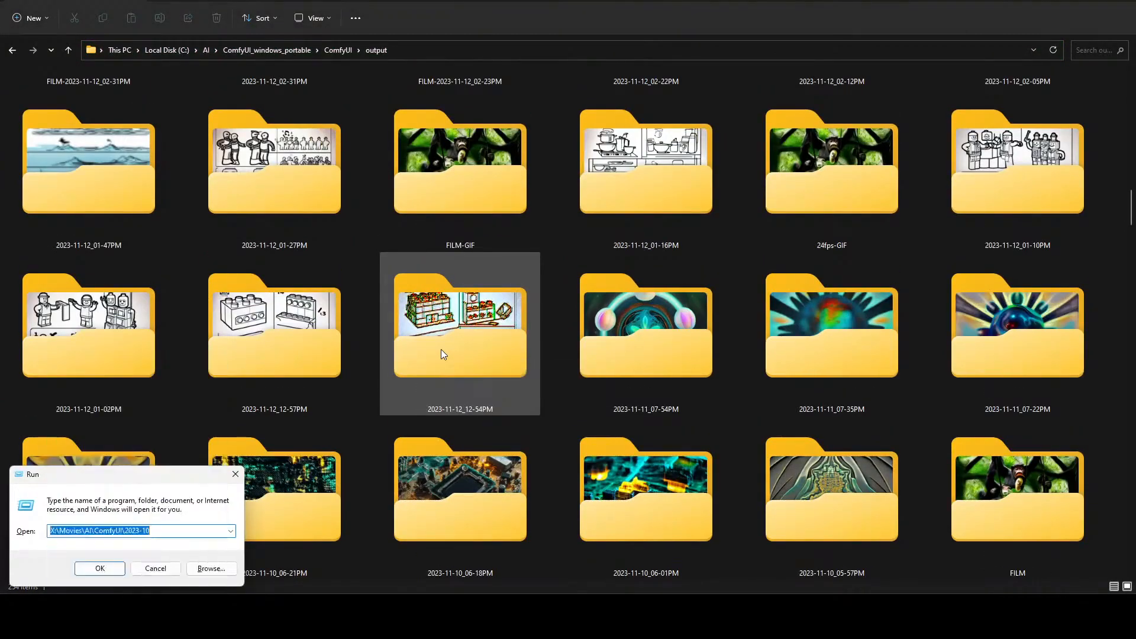
pyautogui.press('Return')
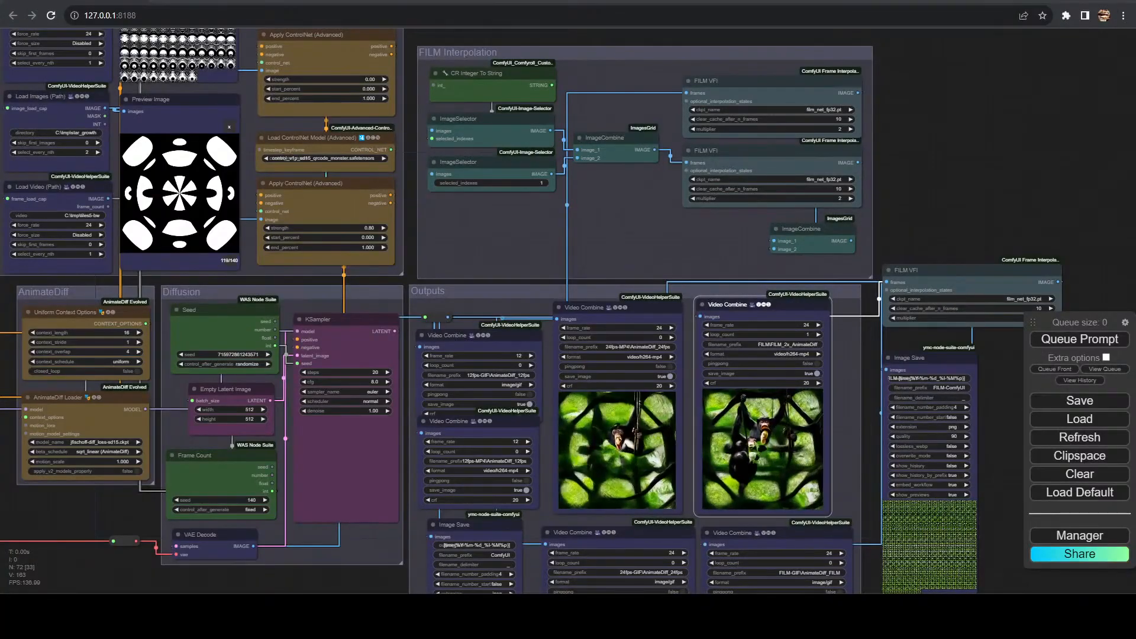
# - Paste the OpenPose frames folder path from X:\Movies\AI\ComfyUI as the directory of the third ControlNet's Load Images node
pyautogui.click(82, 134)
pyautogui.hotkey('ctrl', 'v')
pyautogui.press('Return')
pyautogui.scroll(5, 470, 400)
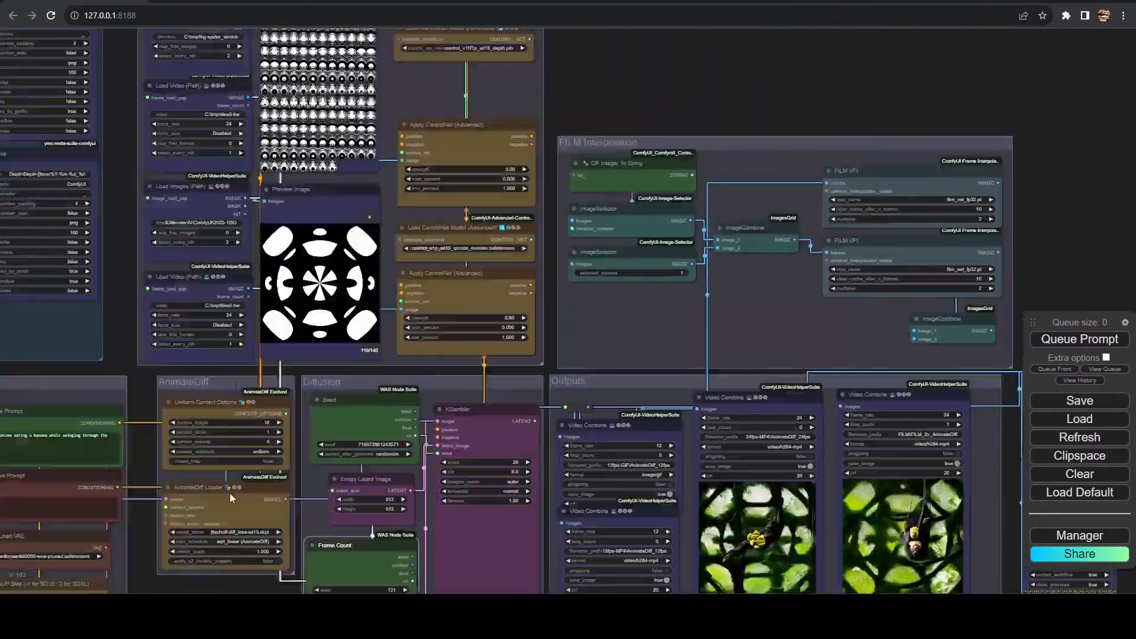
# - Load control_v11p_sd15_openpose.pth in the third ControlNet and set its strength to 1.00
pyautogui.scroll(-1, 470, 401)
pyautogui.click(550, 355)
pyautogui.click(587, 438)
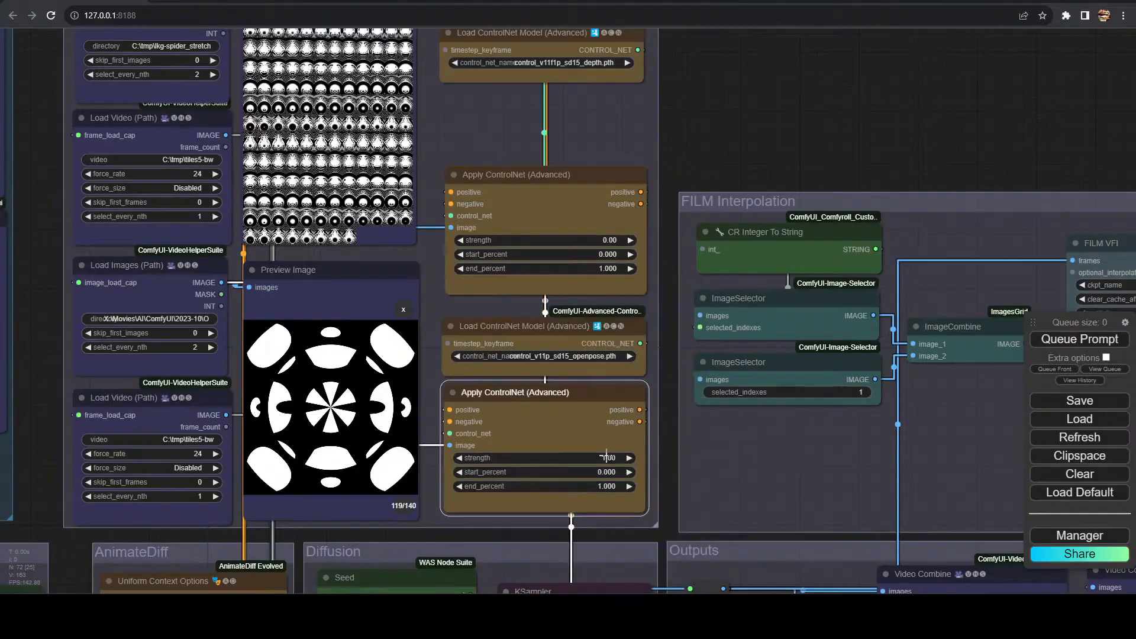
# - Queue the prompt with the OpenPose input and display the running and pending queue
pyautogui.scroll(-7, 880, 104)
pyautogui.moveTo(880, 104); pyautogui.dragTo(413, 41)
pyautogui.click(1094, 341)
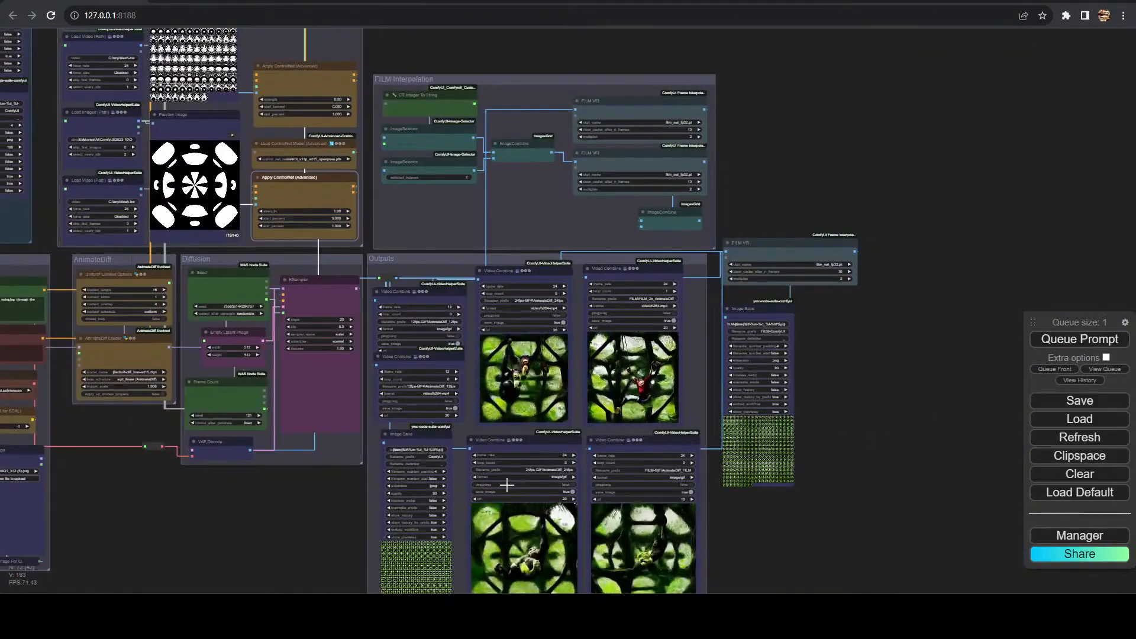
pyautogui.scroll(6, 199, 173)
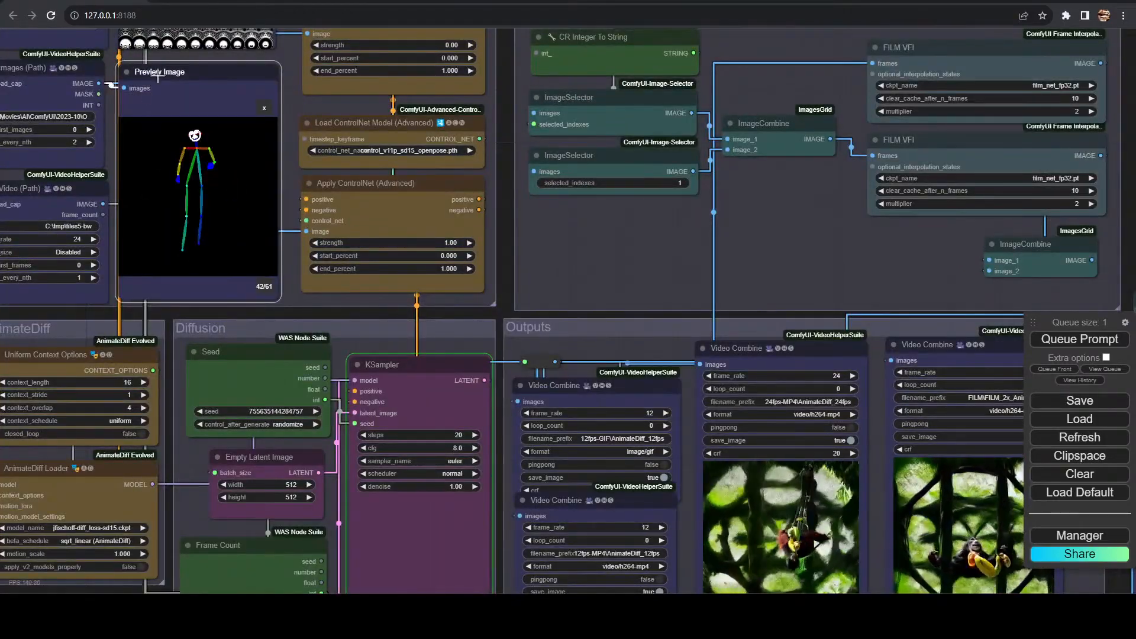
pyautogui.click(1092, 367)
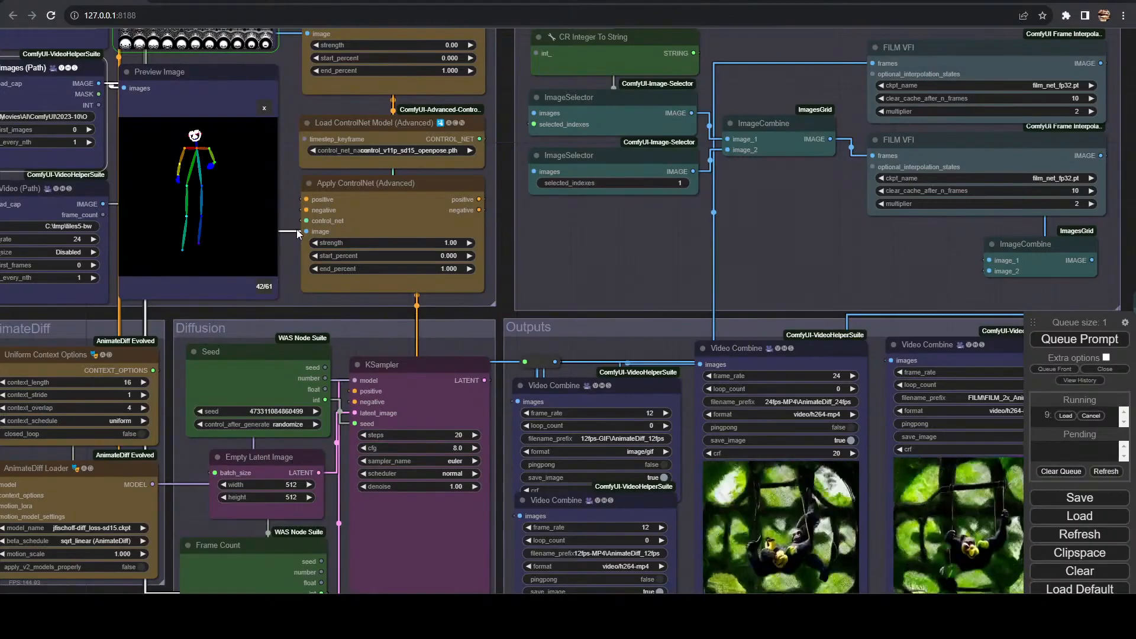
# - Enlarge a single OpenPose frame in the third ControlNet's Preview Image node and look over the ControlNet Preprocessors group
pyautogui.scroll(-4, 216, 155)
pyautogui.moveTo(438, 253); pyautogui.dragTo(498, 382)
pyautogui.scroll(1, 246, 281)
pyautogui.click(246, 280)
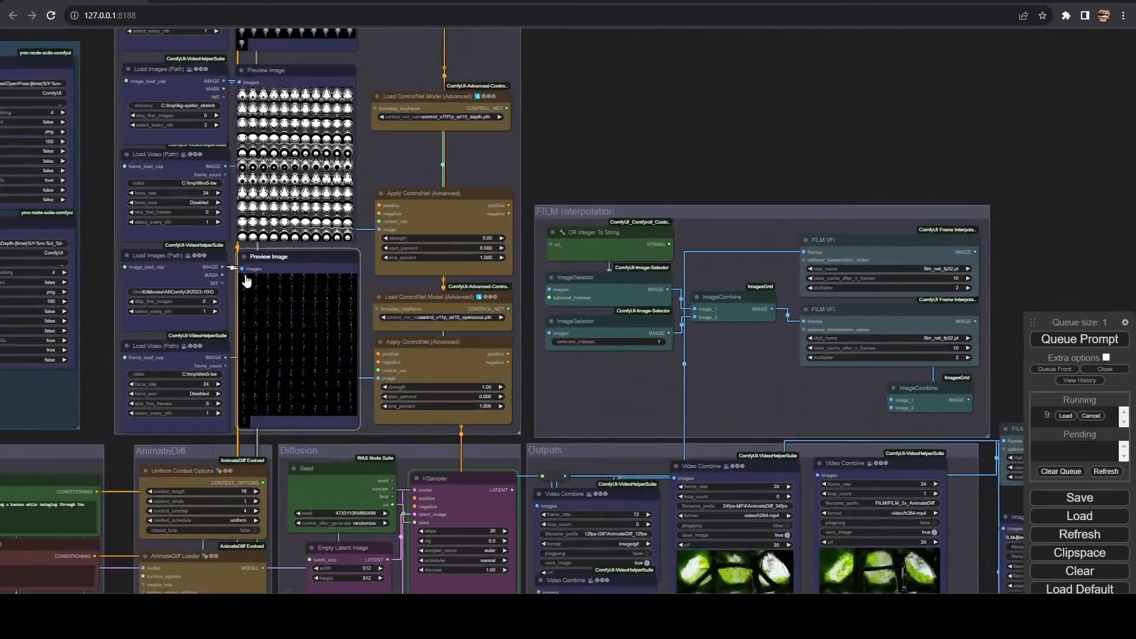
pyautogui.click(246, 281)
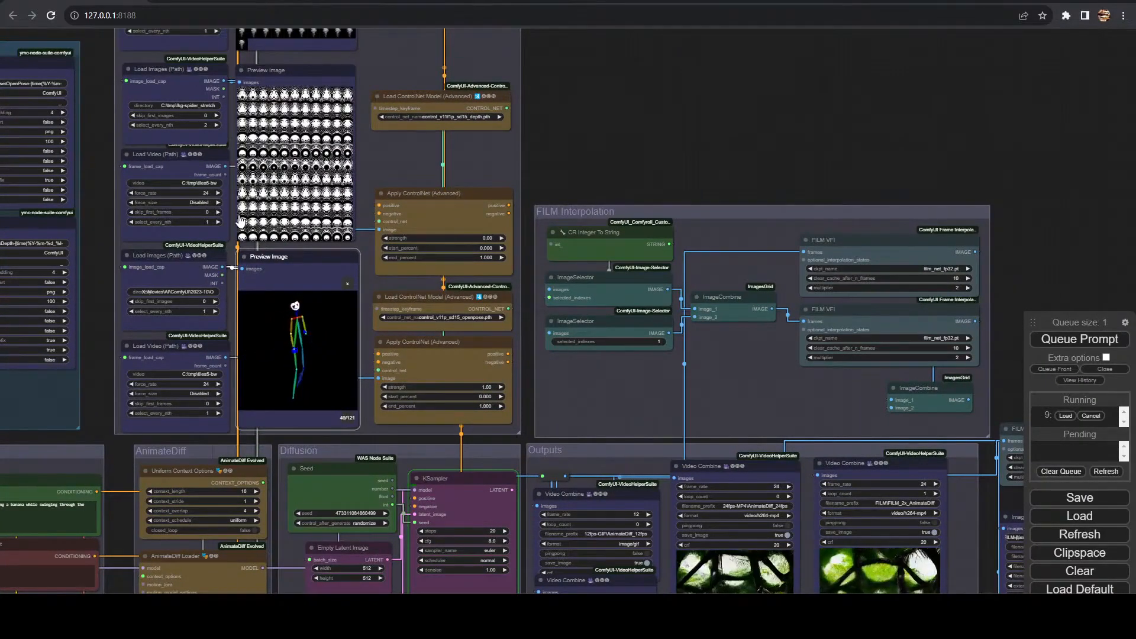
pyautogui.scroll(10, 307, 337)
pyautogui.scroll(-15, 482, 278)
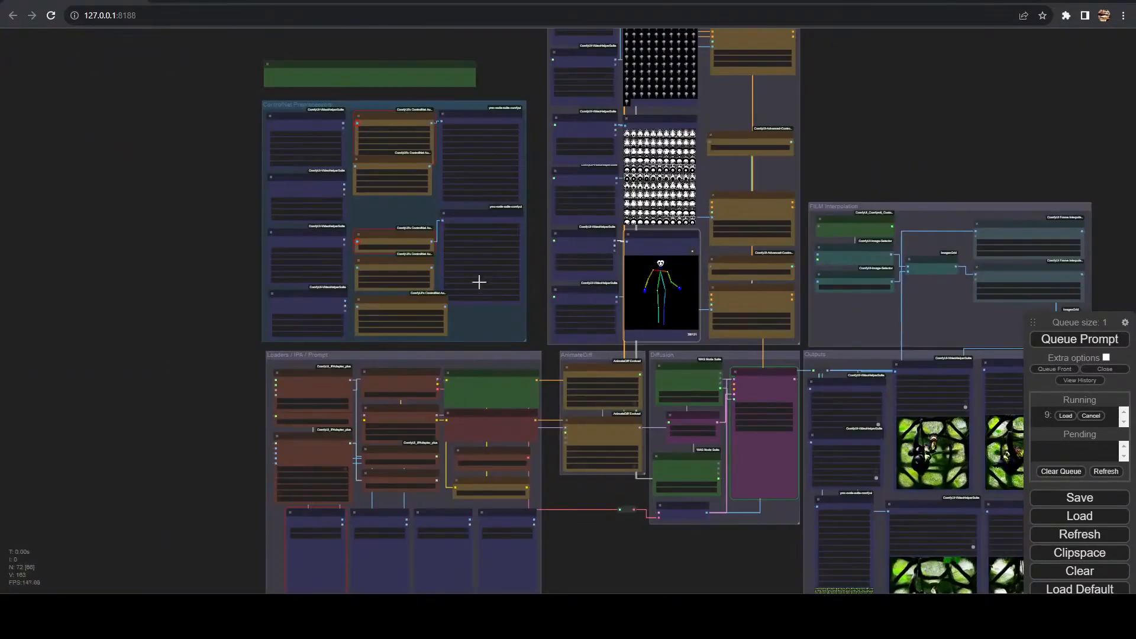
pyautogui.scroll(6, 526, 304)
pyautogui.scroll(2, 525, 304)
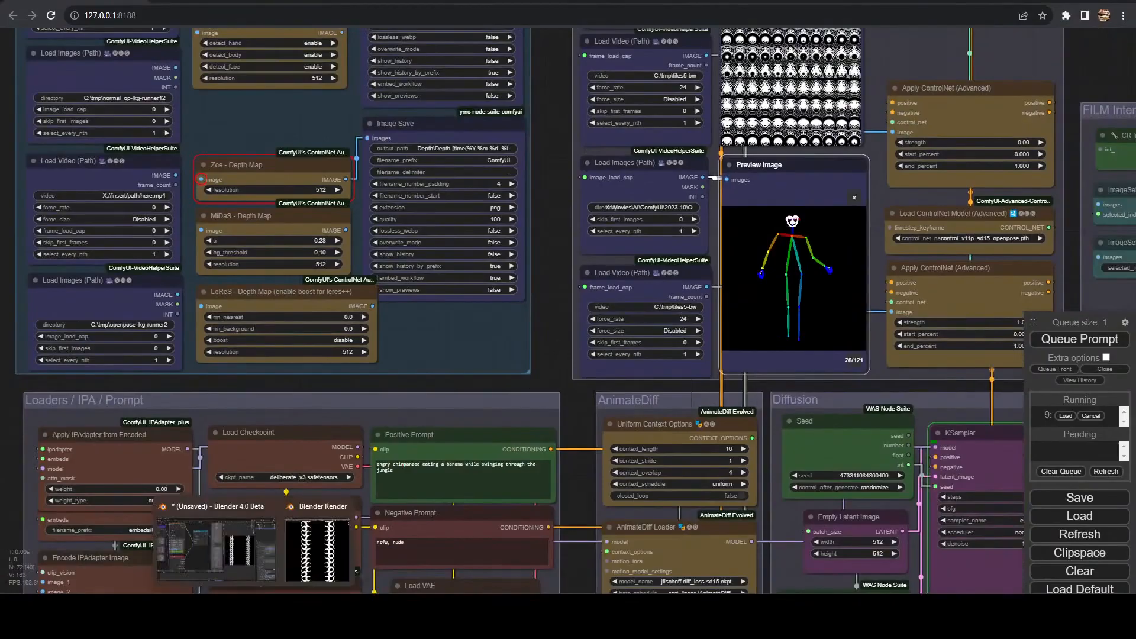
# - Switch to Discord and open the resources forum channel of the Creative Exploration server
pyautogui.click(981, 607)
pyautogui.click(959, 503)
pyautogui.click(19, 45)
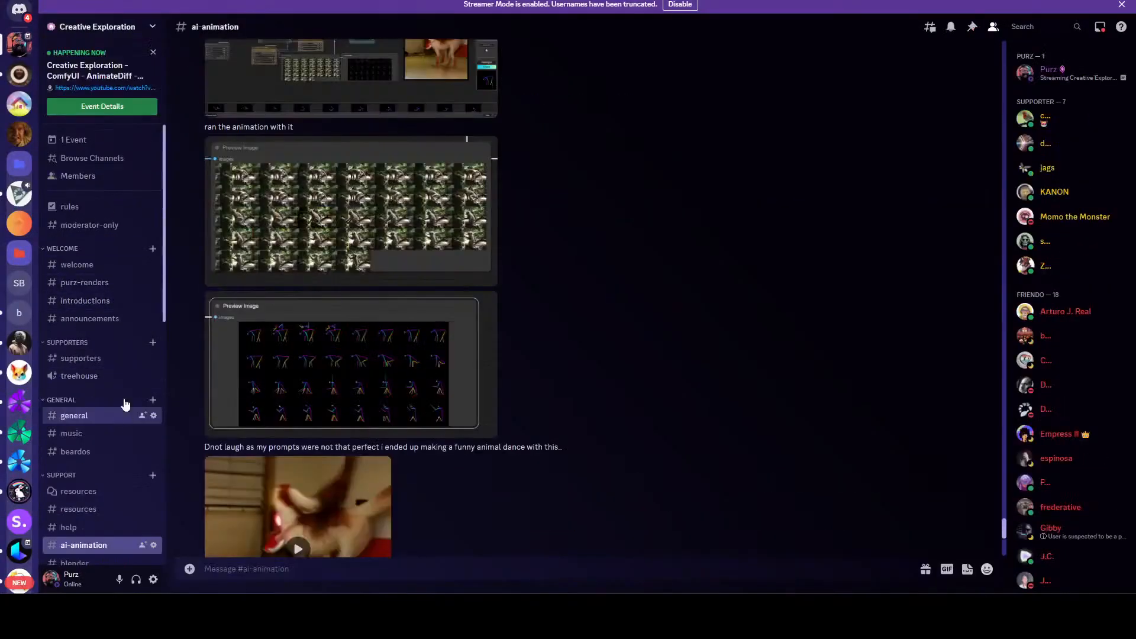
pyautogui.scroll(-5, 83, 504)
pyautogui.scroll(4, 96, 290)
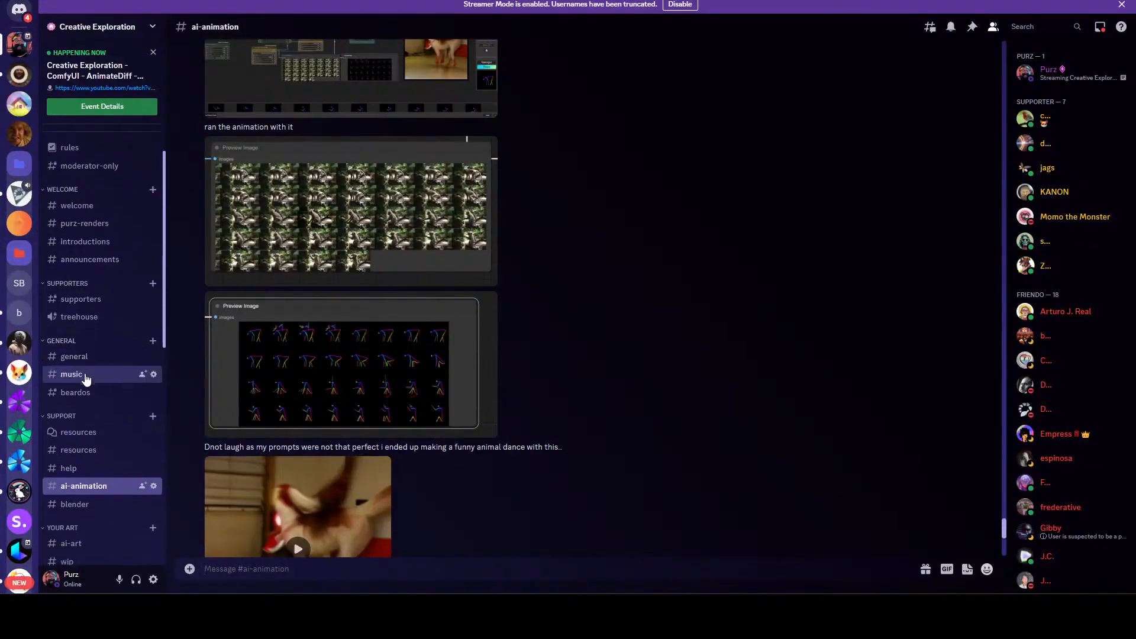
pyautogui.click(78, 432)
pyautogui.scroll(-5, 140, 421)
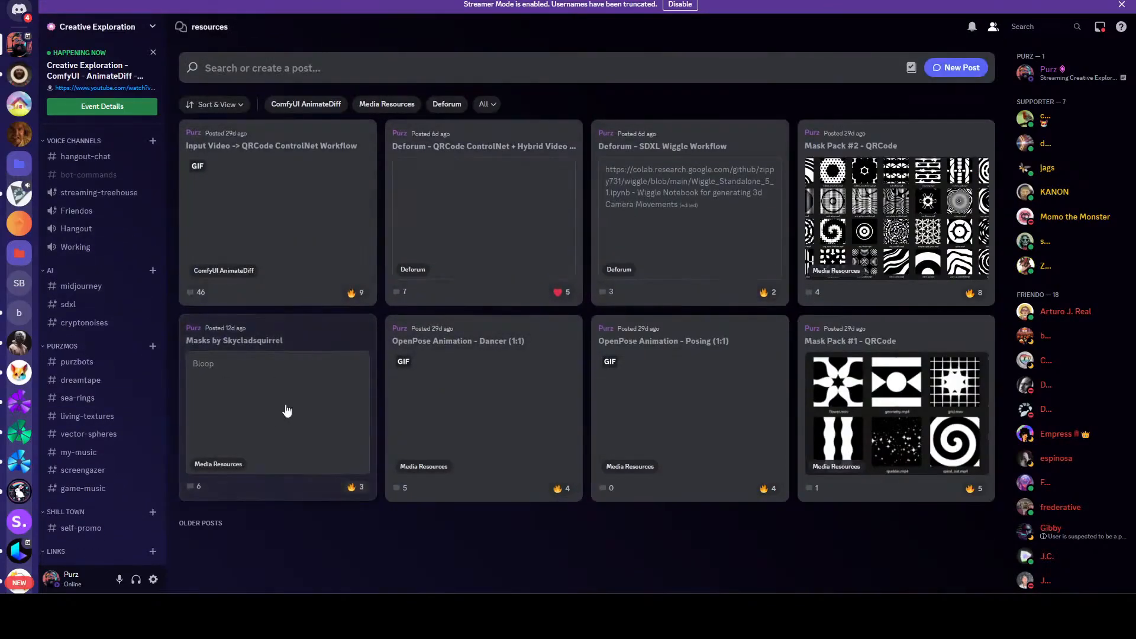
# - Open the "Input Video -> QRCode ControlNet Workflow" post and look through its messages for the latest workflow file
pyautogui.click(283, 278)
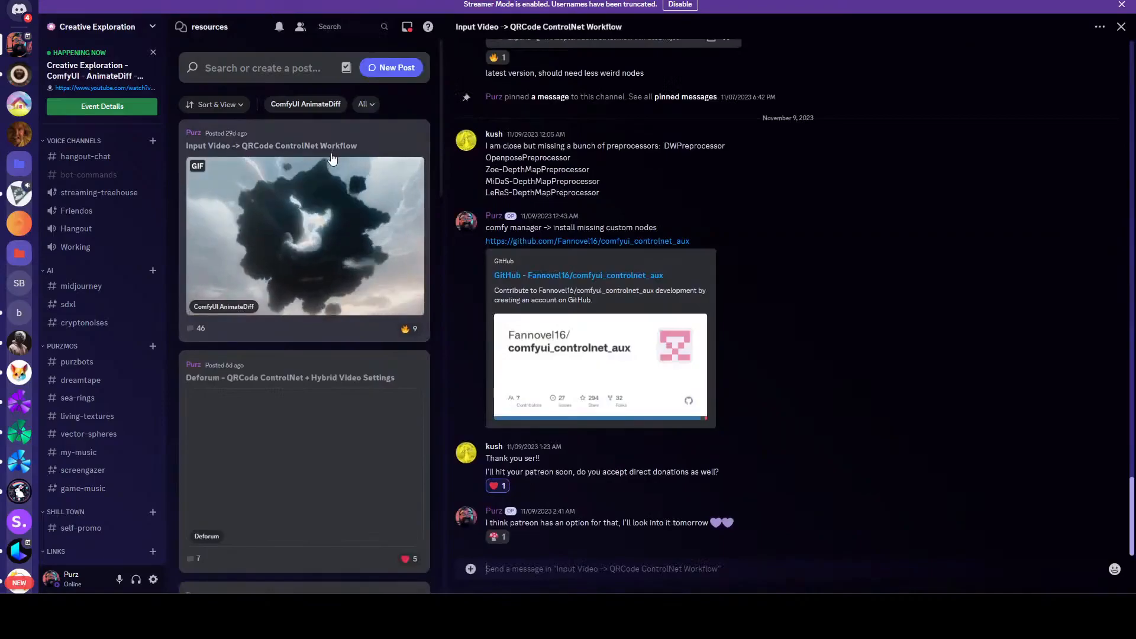
pyautogui.scroll(15, 678, 343)
pyautogui.scroll(-3, 797, 300)
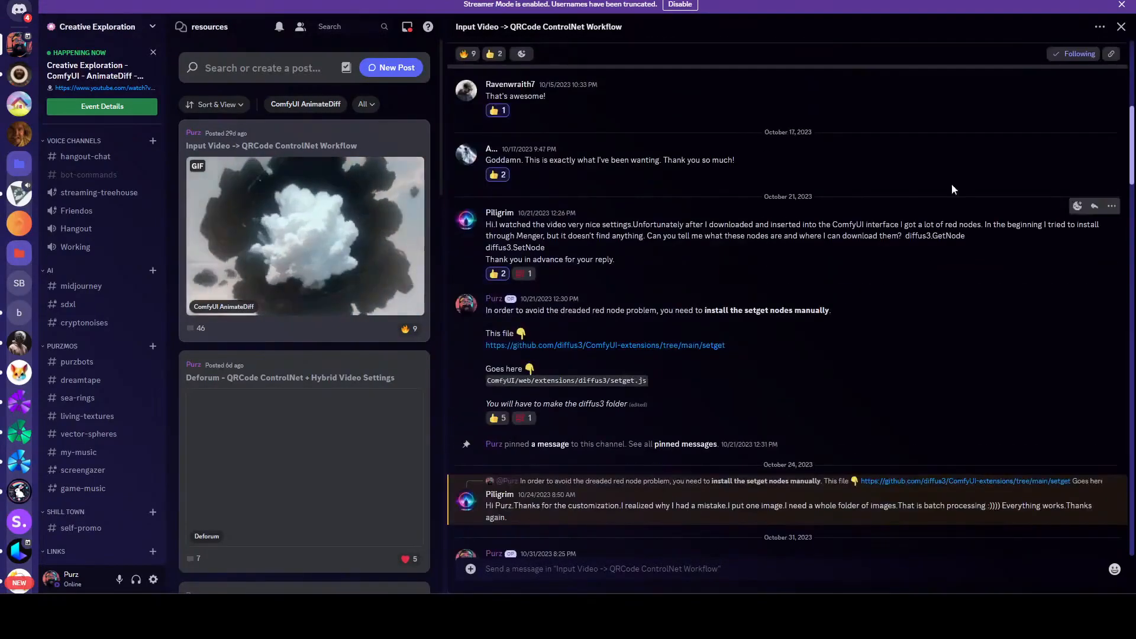
pyautogui.scroll(-10, 828, 310)
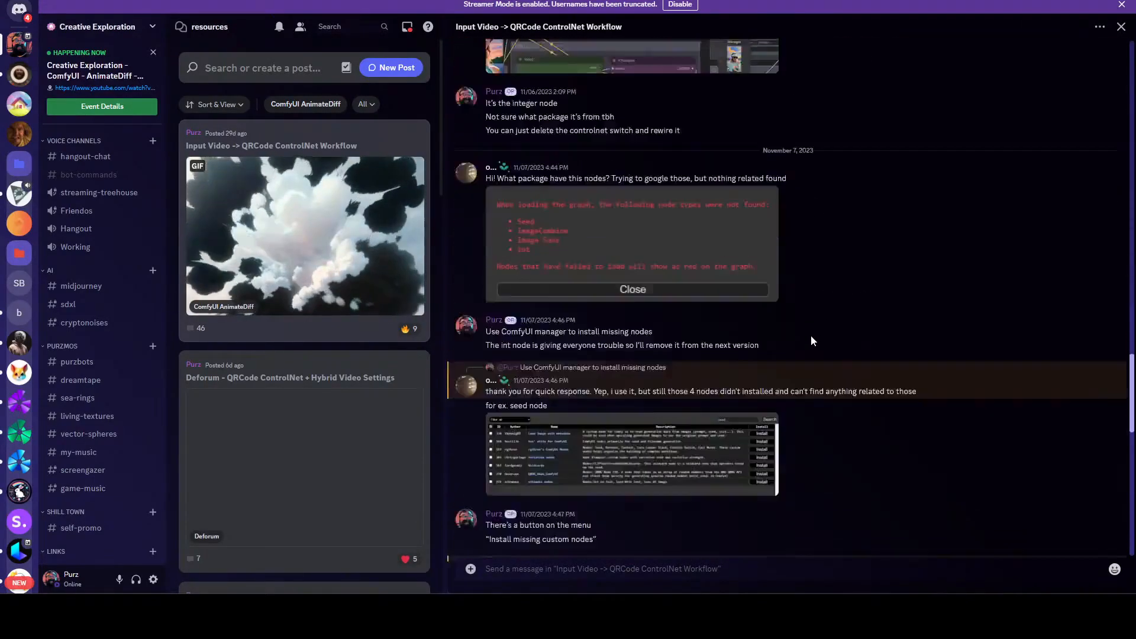
pyautogui.scroll(-14, 811, 341)
pyautogui.scroll(7, 569, 440)
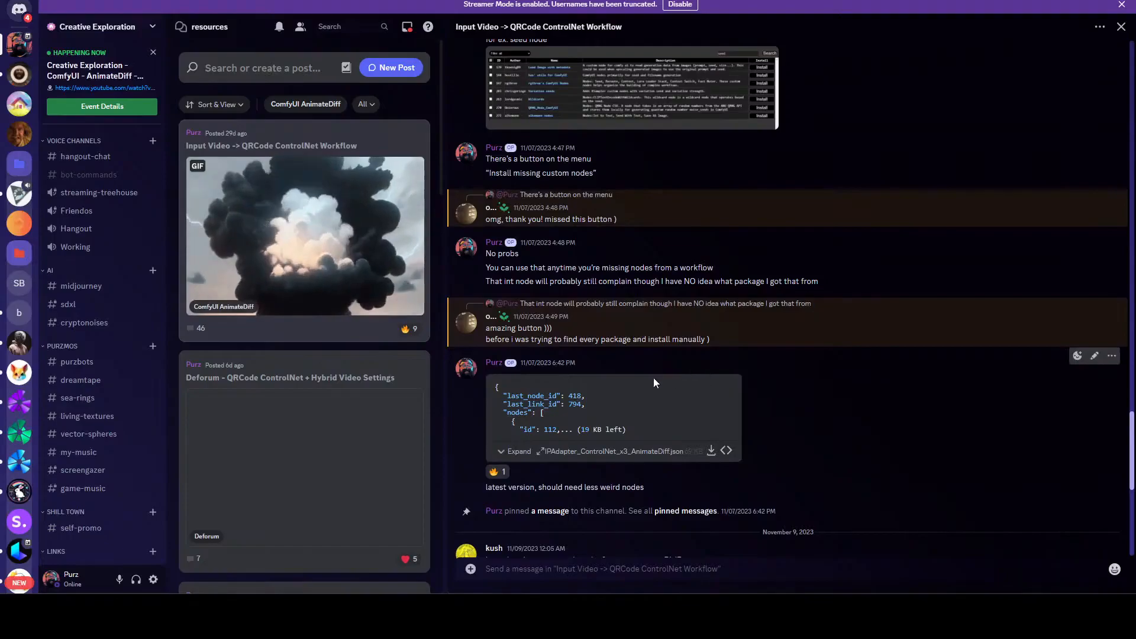
# - View the post's pinned messages containing the IPAdapter_ControlNet_x3_AnimateDiff.json workflow, then close them
pyautogui.scroll(-7, 653, 380)
pyautogui.scroll(3, 650, 386)
pyautogui.click(679, 269)
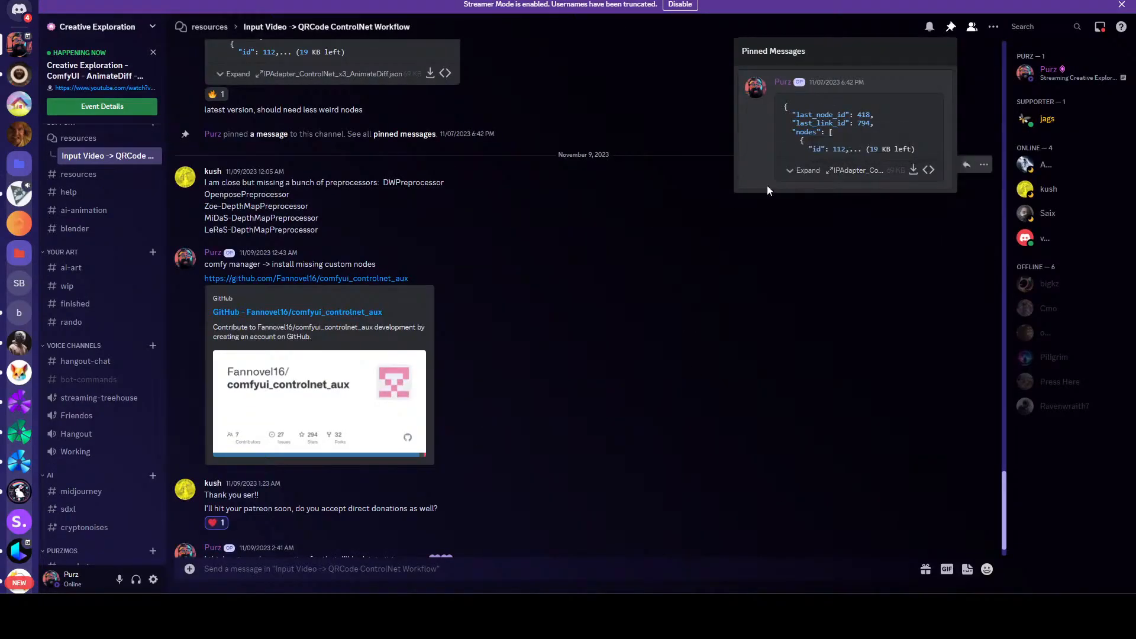
pyautogui.click(753, 309)
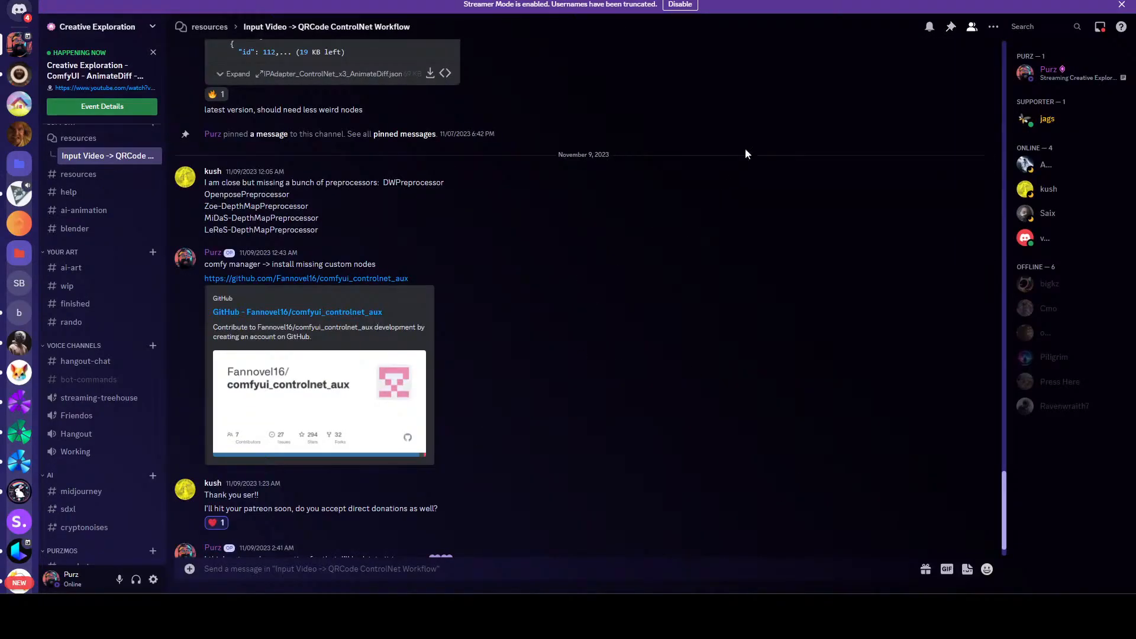
# - Switch back to ComfyUI and examine the nodes in the ControlNet Preprocessors and ControlNet Processing groups
pyautogui.hotkey('alt', 'Tab')
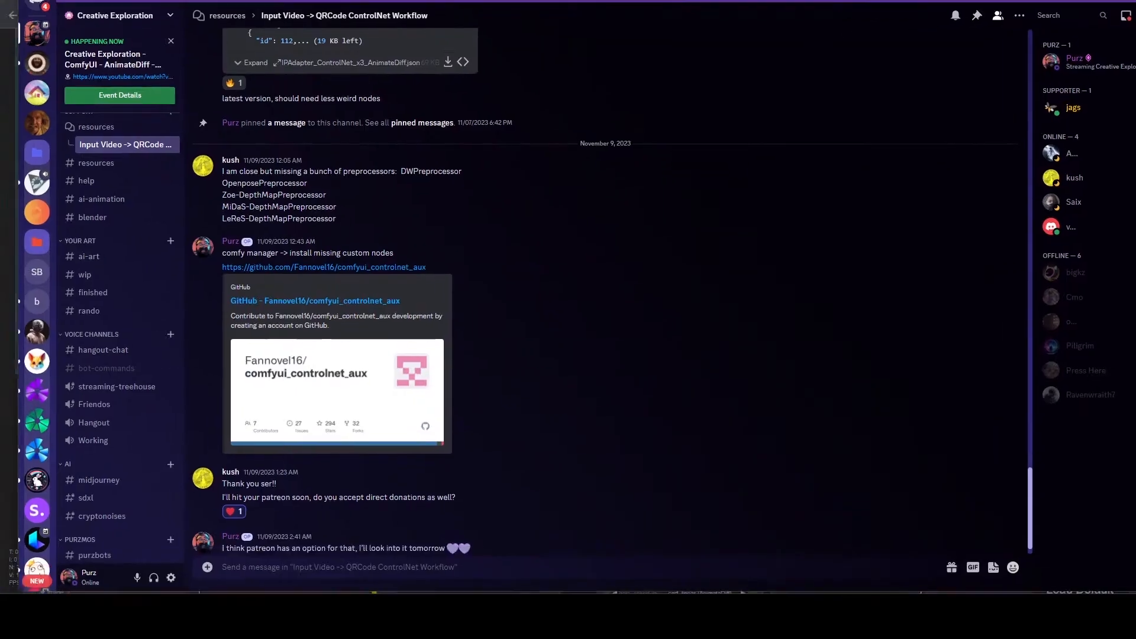
pyautogui.scroll(-5, 538, 319)
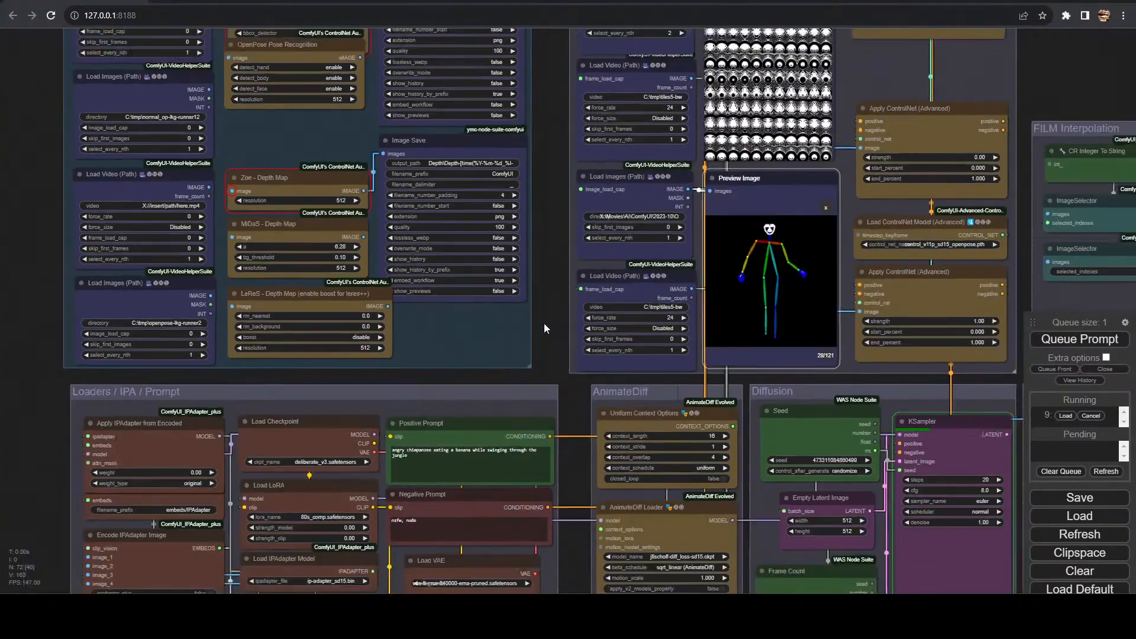
pyautogui.scroll(7, 537, 353)
pyautogui.moveTo(620, 303); pyautogui.dragTo(742, 446)
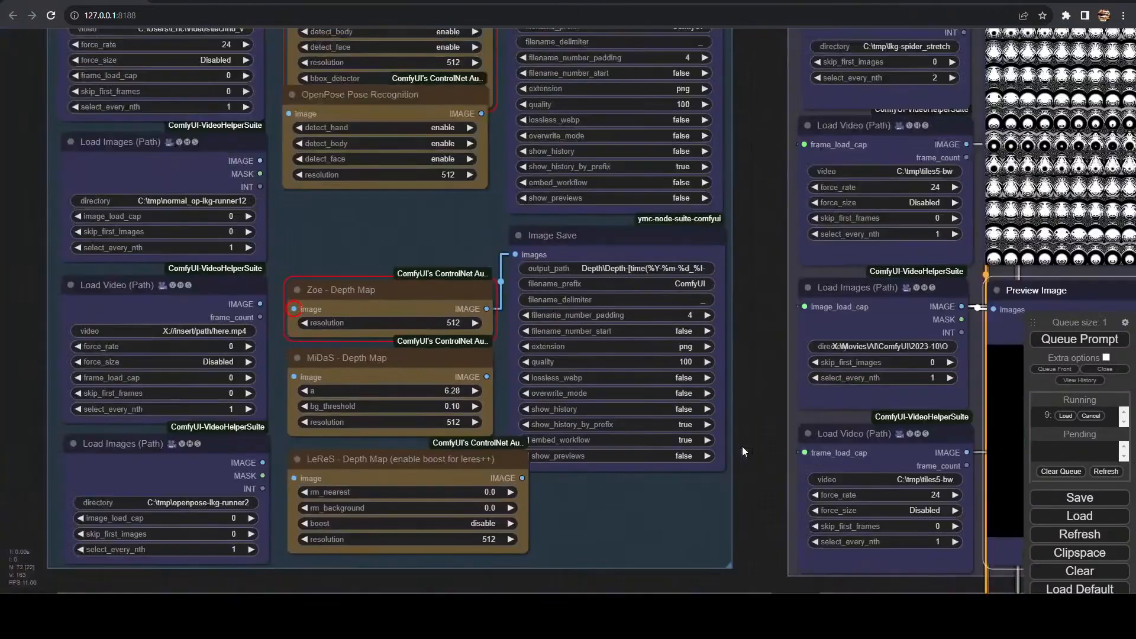
pyautogui.scroll(-3, 315, 281)
pyautogui.moveTo(65, 179); pyautogui.dragTo(83, 220)
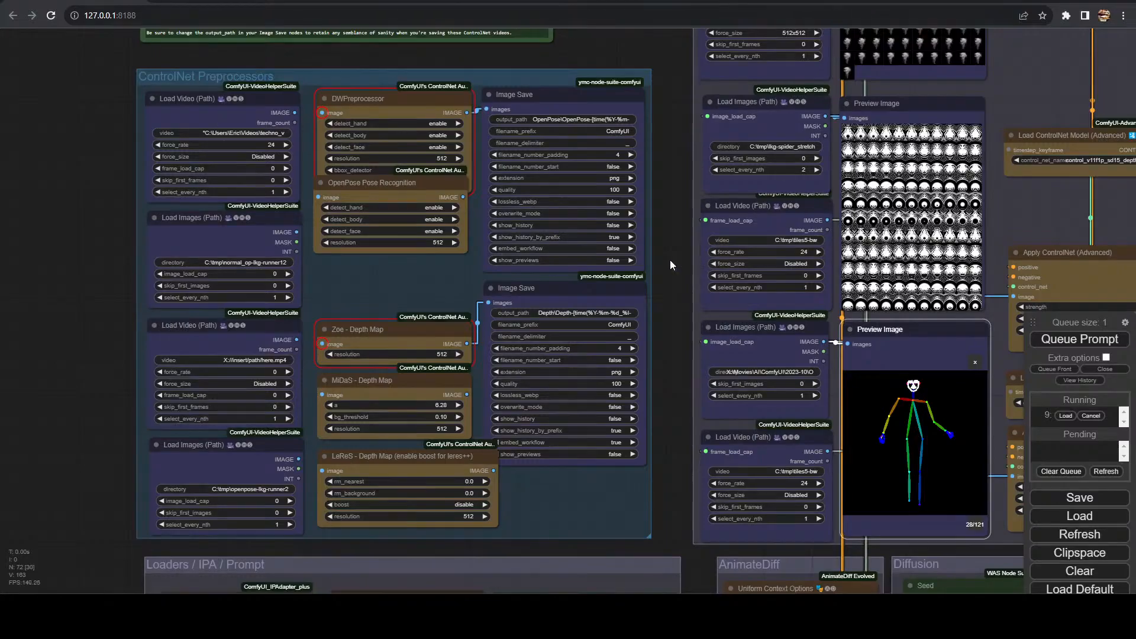
pyautogui.moveTo(670, 261); pyautogui.dragTo(270, 329)
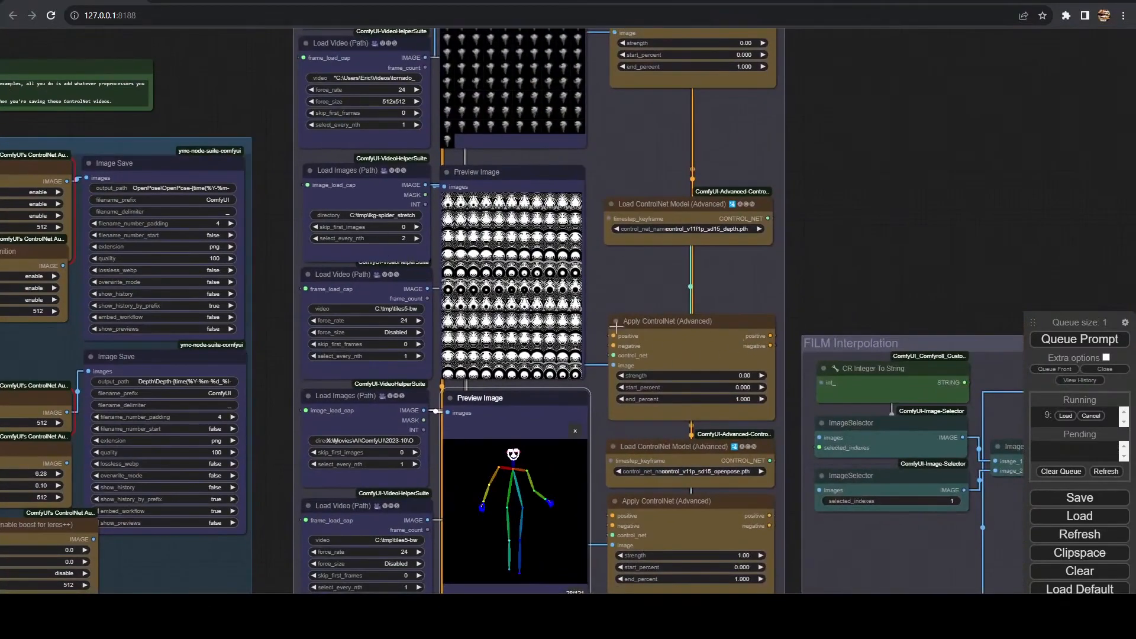
pyautogui.moveTo(916, 232); pyautogui.dragTo(652, 353)
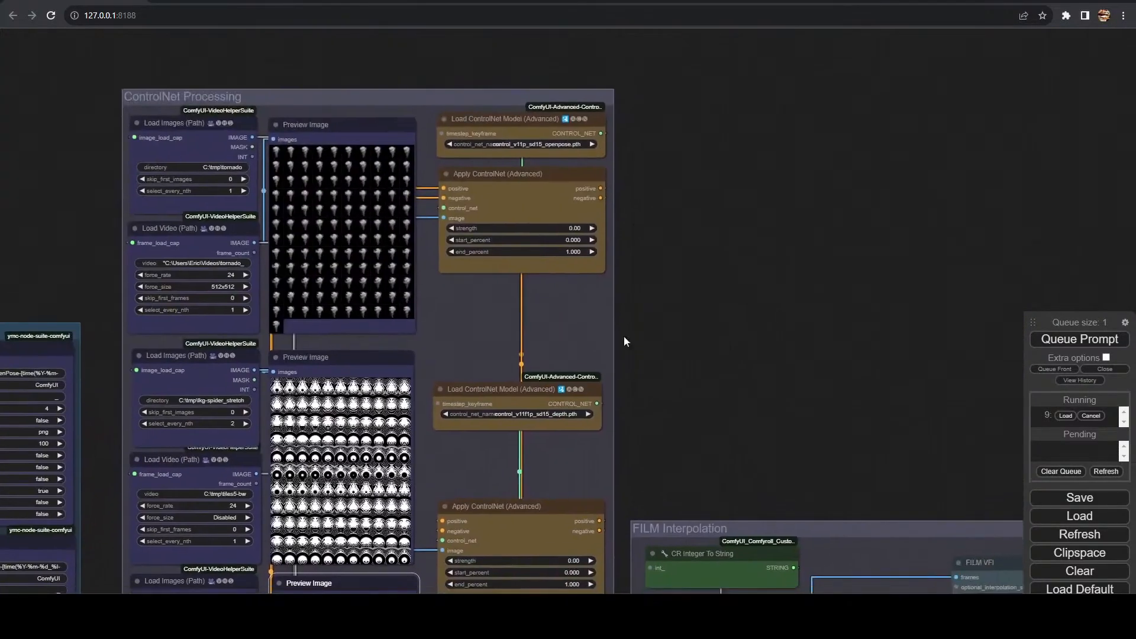
pyautogui.moveTo(681, 399); pyautogui.dragTo(672, 132)
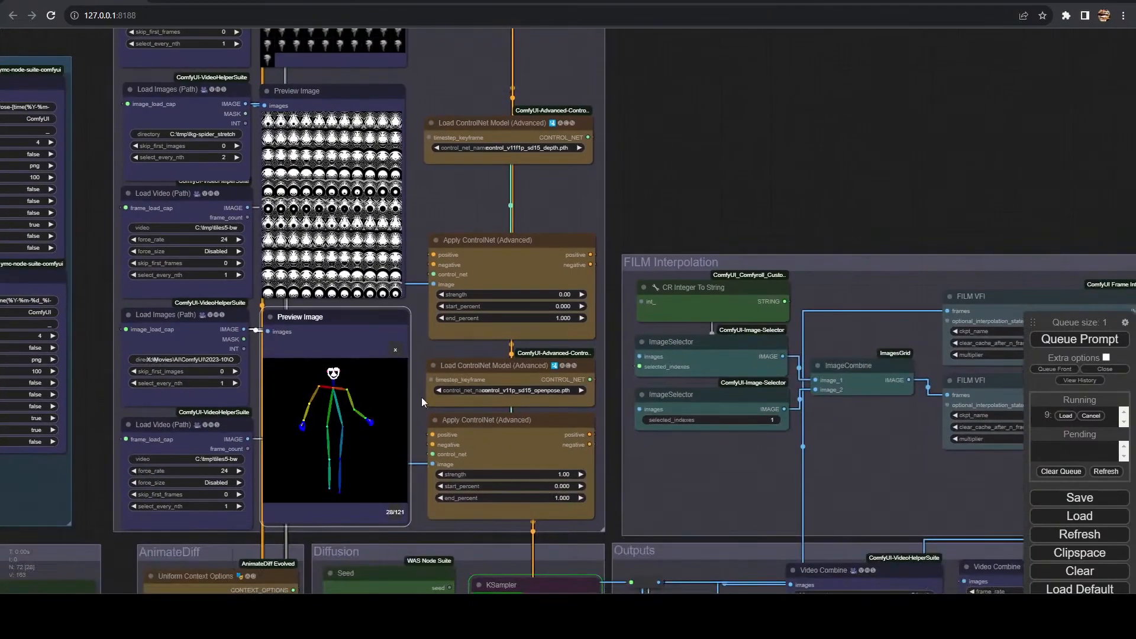
# - Move the DWPreprocessor node up slightly and the OpenPose Pose Recognition node below it so they no longer overlap
pyautogui.moveTo(163, 365); pyautogui.dragTo(778, 403)
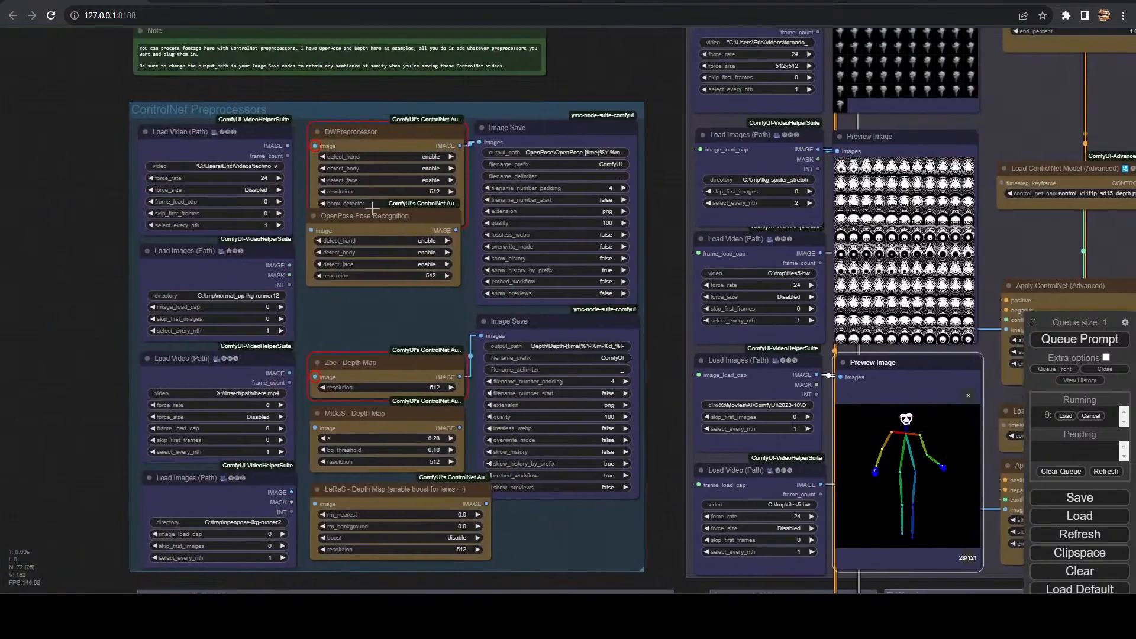
pyautogui.click(367, 138)
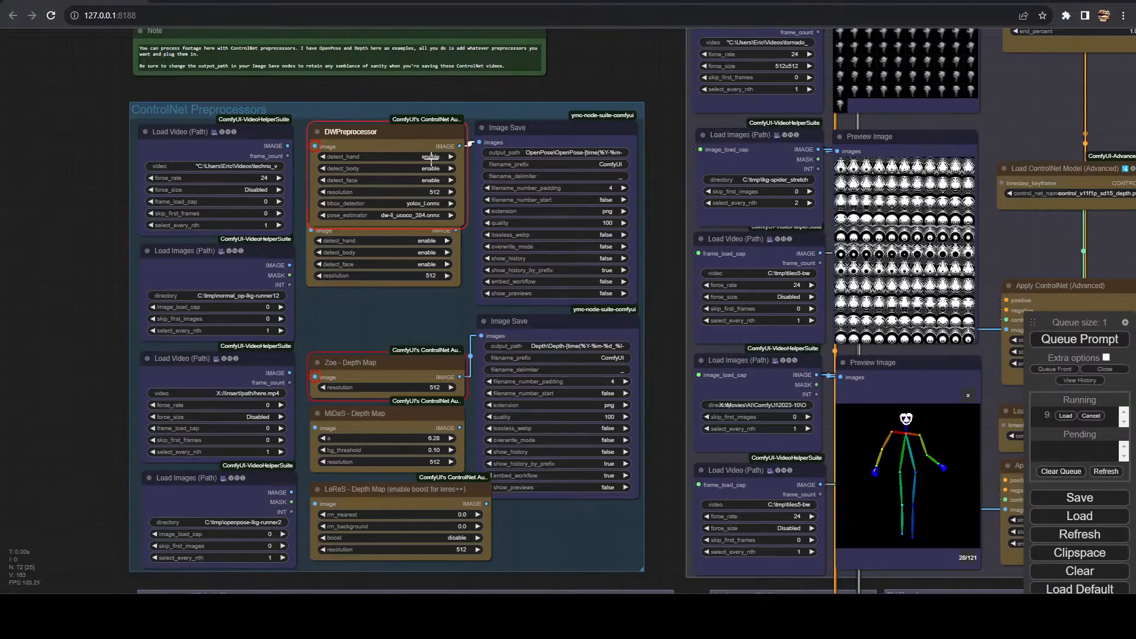
pyautogui.moveTo(397, 145); pyautogui.dragTo(395, 135)
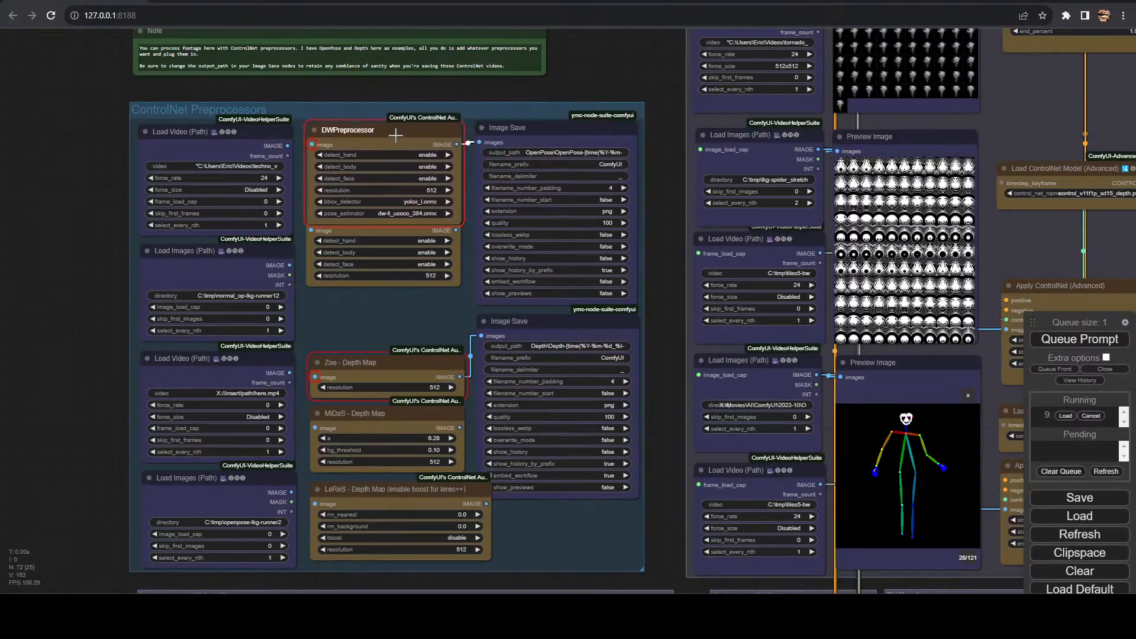
pyautogui.click(391, 242)
pyautogui.moveTo(389, 216); pyautogui.dragTo(392, 247)
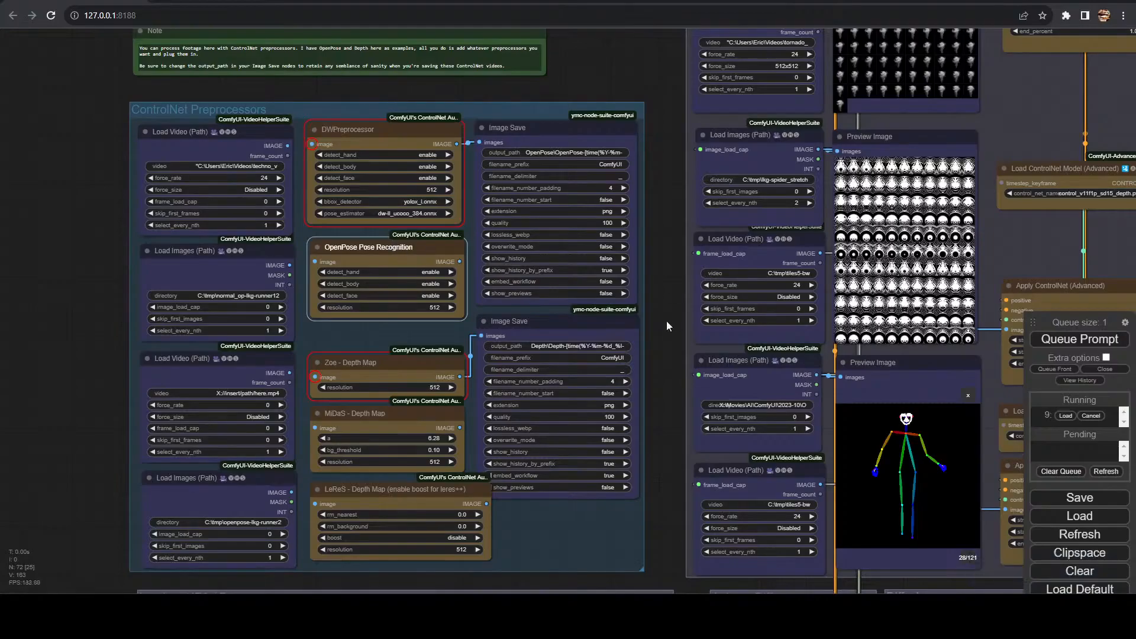
pyautogui.moveTo(667, 322); pyautogui.dragTo(313, 231)
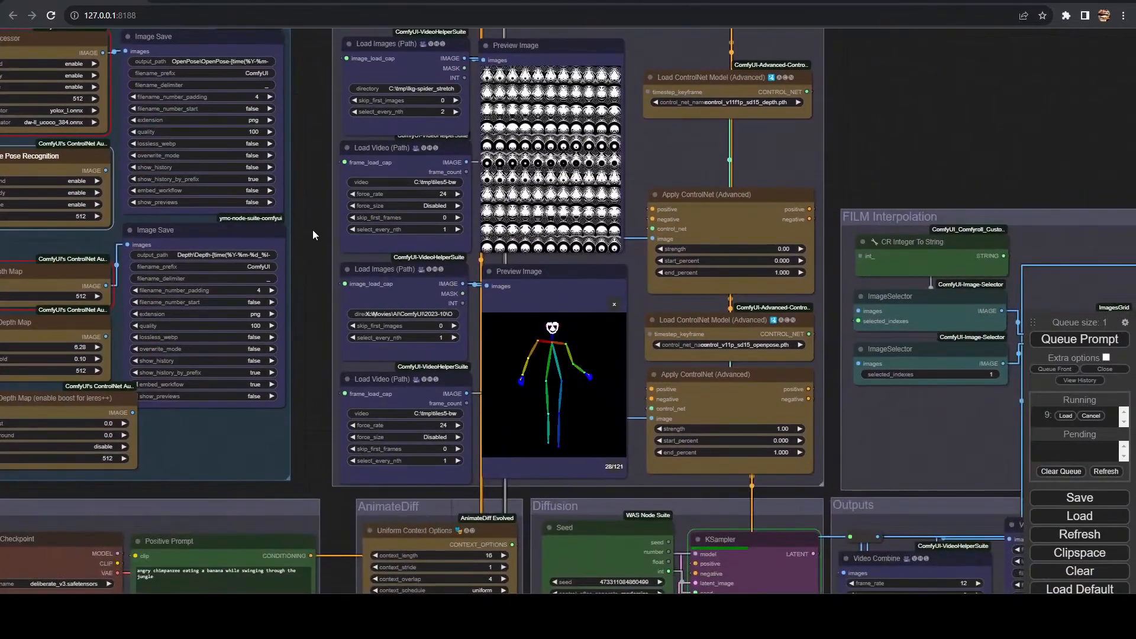
# - Examine the workflow's ControlNet Processing, Loaders / IPA / Prompt, AnimateDiff, Diffusion and Outputs groups
pyautogui.moveTo(313, 229); pyautogui.dragTo(296, 156)
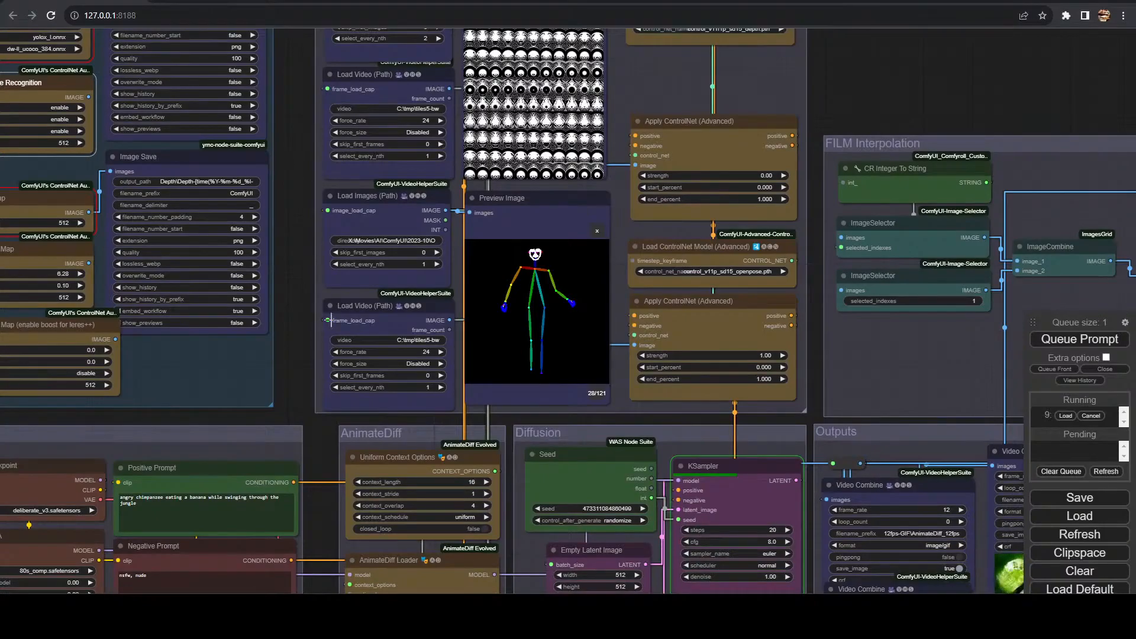
pyautogui.moveTo(326, 456); pyautogui.dragTo(183, 219)
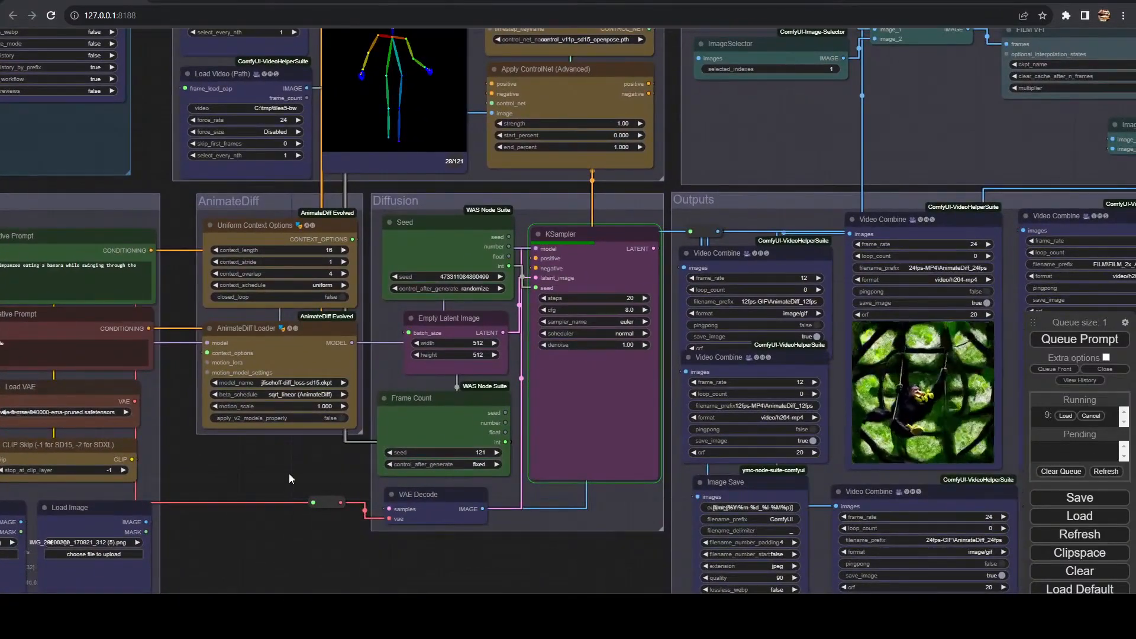
pyautogui.moveTo(287, 477); pyautogui.dragTo(599, 584)
pyautogui.moveTo(506, 416); pyautogui.dragTo(518, 382)
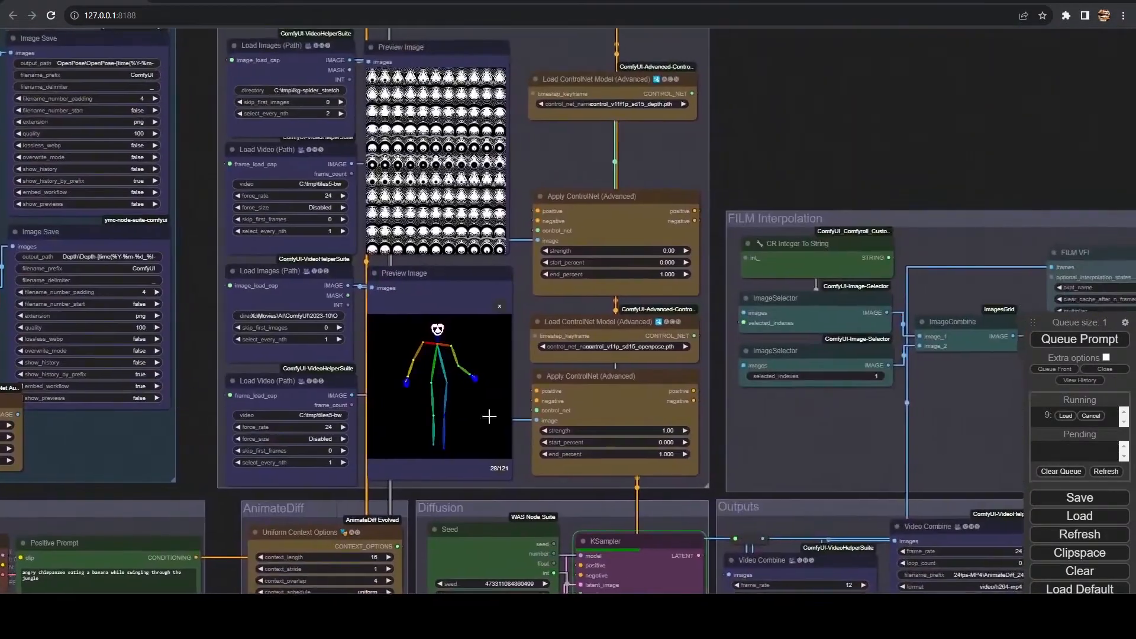
pyautogui.moveTo(197, 492); pyautogui.dragTo(728, 20)
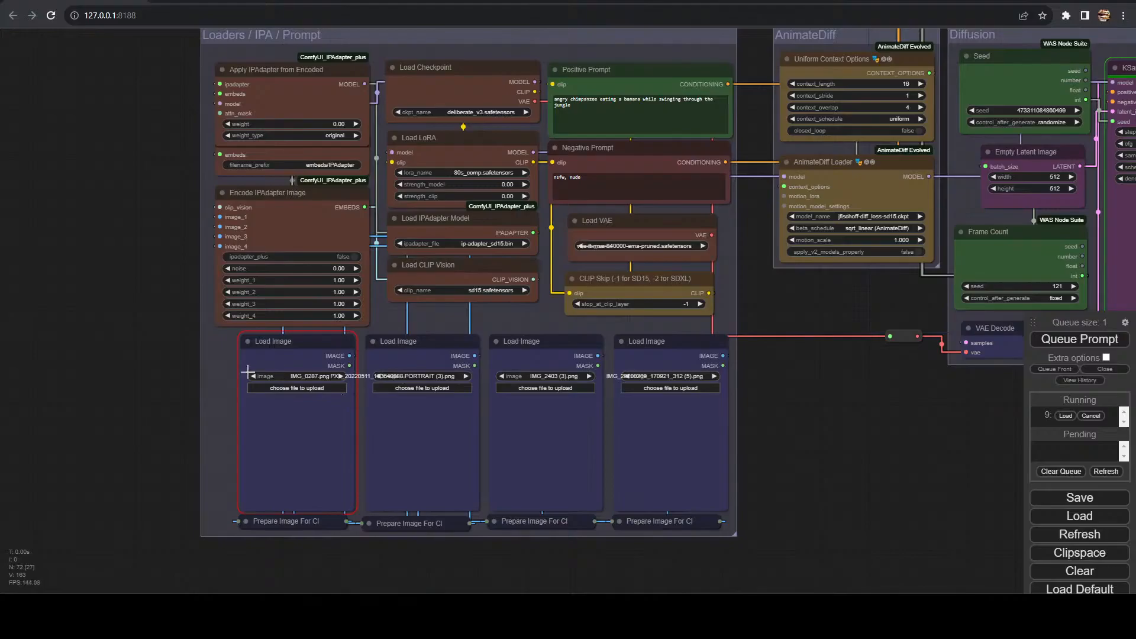
pyautogui.moveTo(758, 483); pyautogui.dragTo(629, 474)
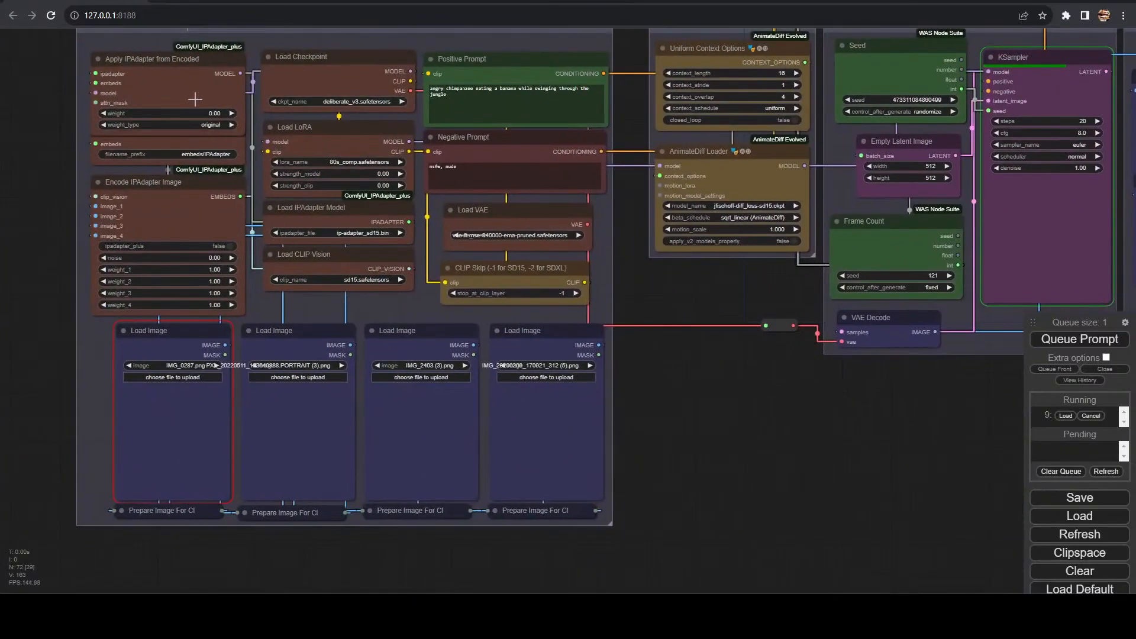
pyautogui.moveTo(838, 441); pyautogui.dragTo(216, 621)
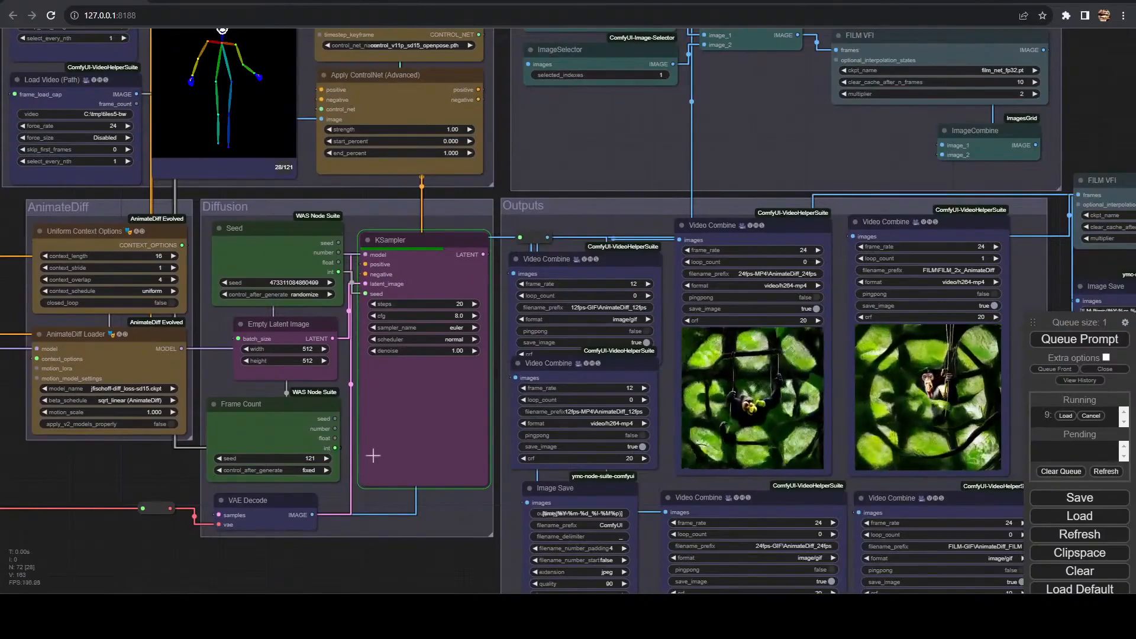
pyautogui.moveTo(76, 480); pyautogui.dragTo(379, 468)
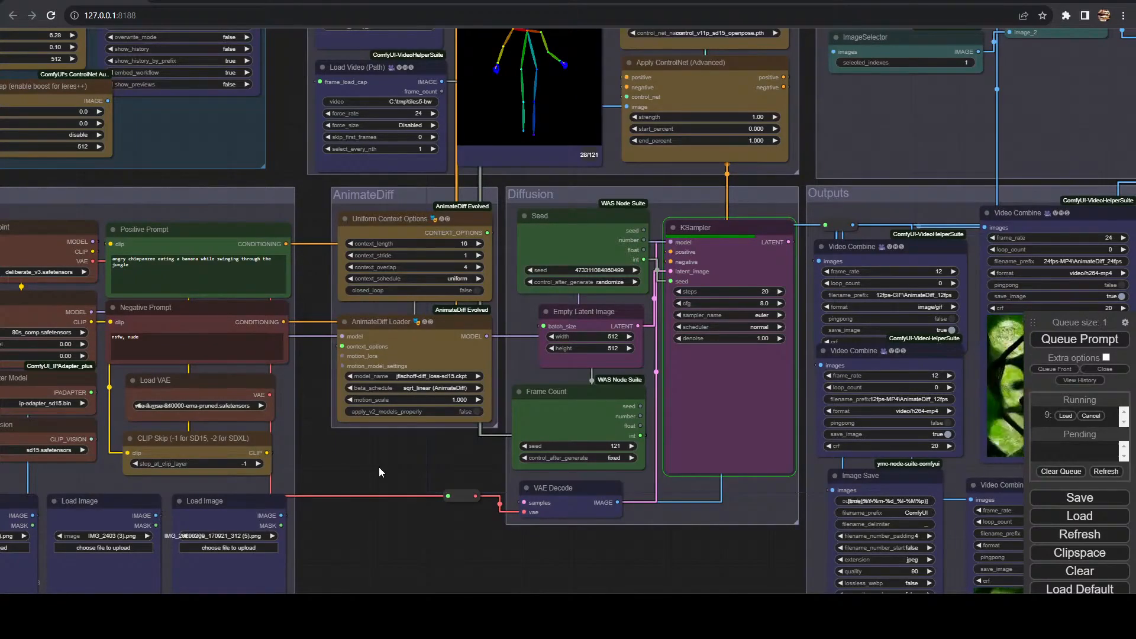
pyautogui.moveTo(426, 457); pyautogui.dragTo(161, 368)
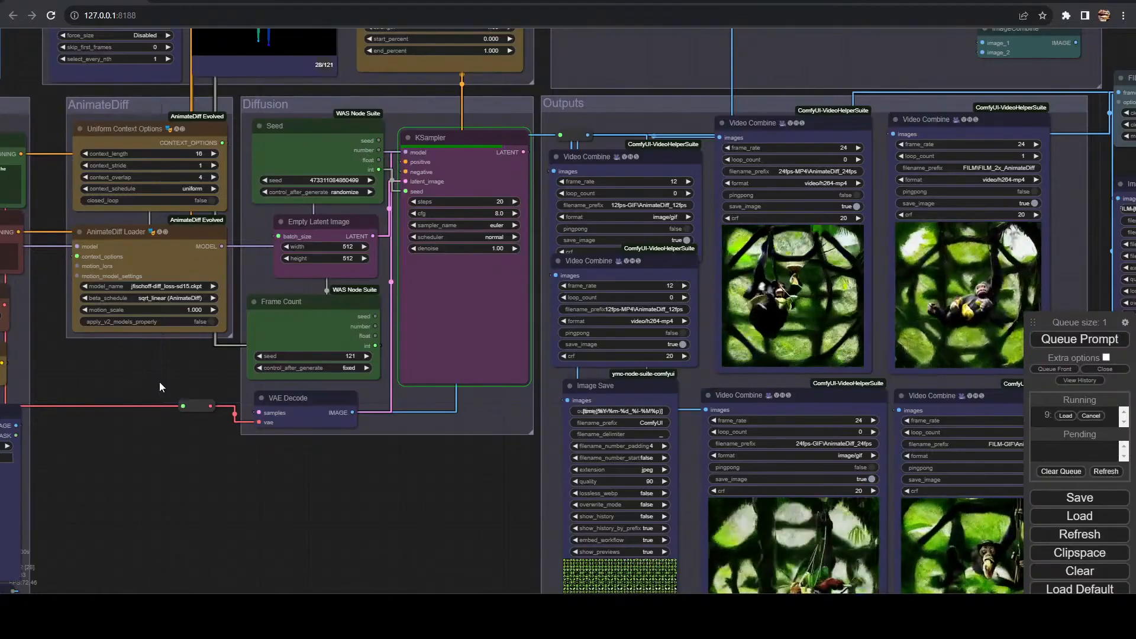
# - Switch to the Command Prompt to check the sampling progress, then return to the ComfyUI Outputs group
pyautogui.hotkey('alt', 'Tab')
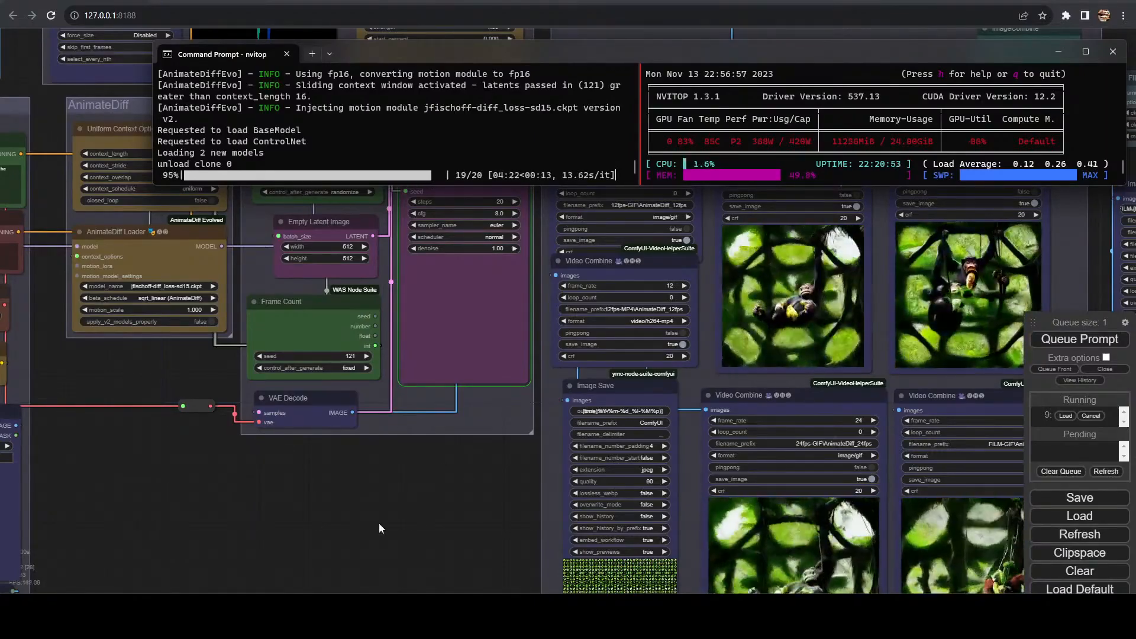
pyautogui.click(339, 549)
pyautogui.scroll(4, 338, 549)
pyautogui.moveTo(529, 390); pyautogui.dragTo(435, 540)
pyautogui.moveTo(512, 556); pyautogui.dragTo(125, 548)
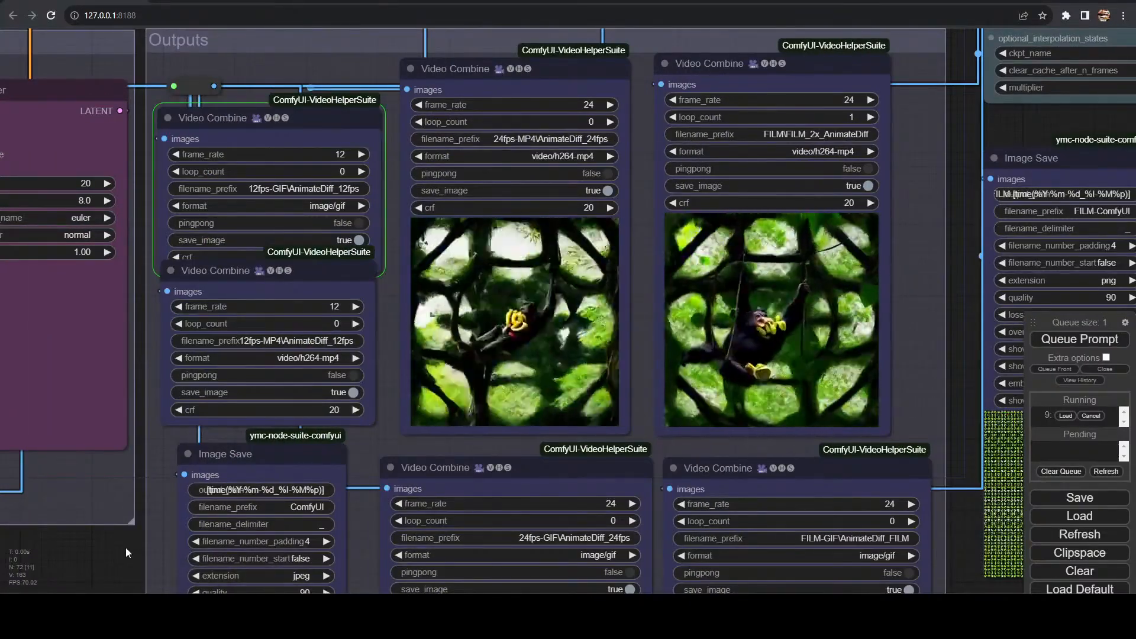
# - Examine the generated 24 fps and FILM-interpolated video previews in the Outputs group at close range
pyautogui.scroll(9, 535, 348)
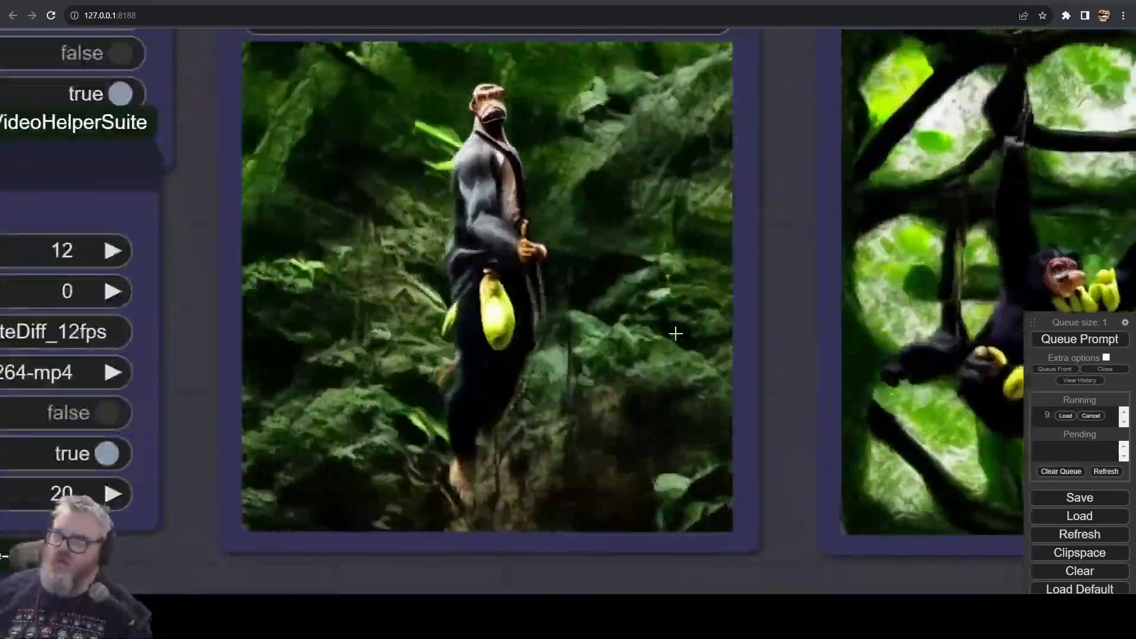
pyautogui.scroll(-8, 649, 329)
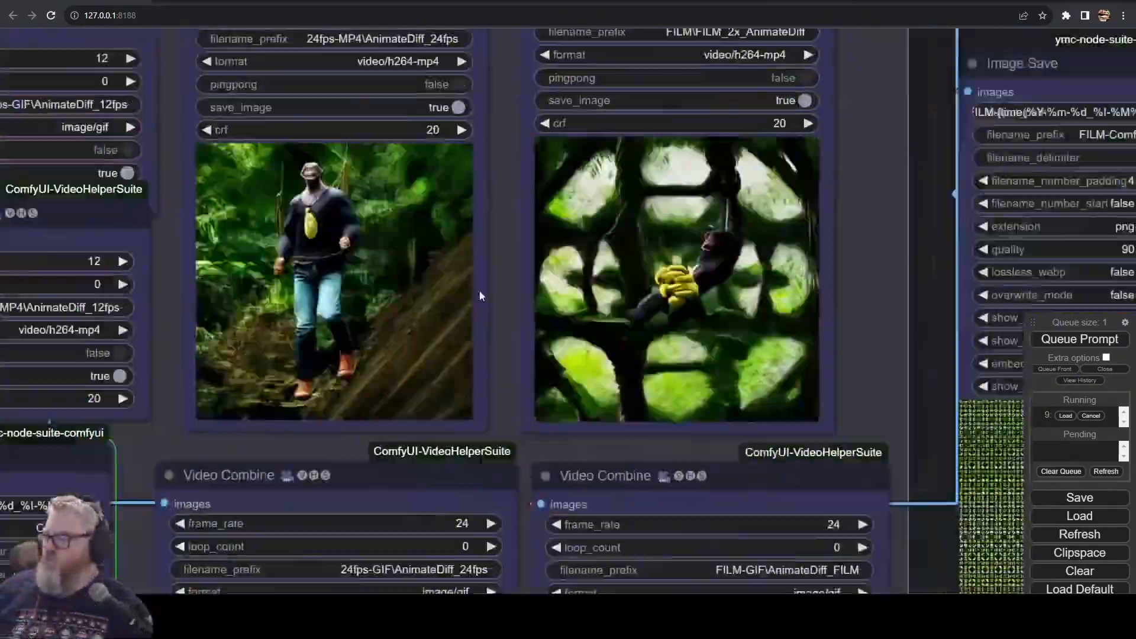
pyautogui.moveTo(406, 97); pyautogui.dragTo(702, 37)
pyautogui.scroll(8, 663, 333)
pyautogui.scroll(-7, 663, 333)
pyautogui.moveTo(497, 51); pyautogui.dragTo(291, 379)
pyautogui.scroll(10, 265, 272)
pyautogui.scroll(-10, 266, 241)
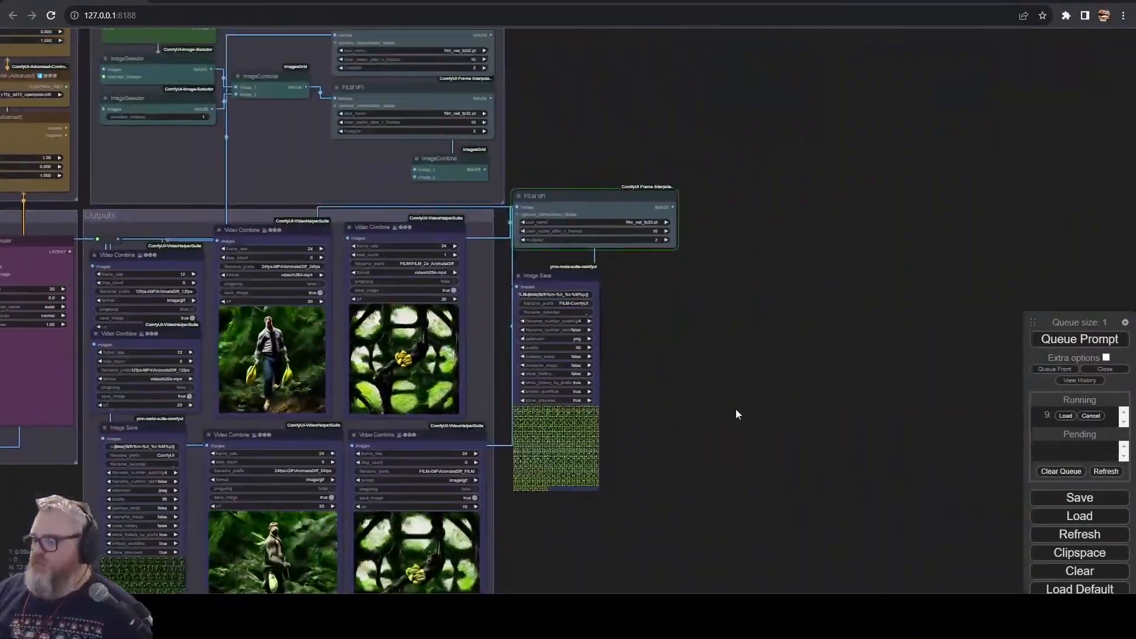
# - Set the Frame Count node's seed value to 32
pyautogui.moveTo(781, 388); pyautogui.dragTo(974, 463)
pyautogui.moveTo(765, 211); pyautogui.dragTo(1045, 220)
pyautogui.moveTo(645, 55); pyautogui.dragTo(641, 61)
pyautogui.scroll(8, 378, 473)
pyautogui.click(177, 360)
pyautogui.write('32')
pyautogui.press('Return')
pyautogui.moveTo(70, 392); pyautogui.dragTo(512, 457)
# - Change the AnimateDiff Loader's motion model to temporaldiff-v1-animatediff.safetensors and queue the prompt
pyautogui.click(306, 290)
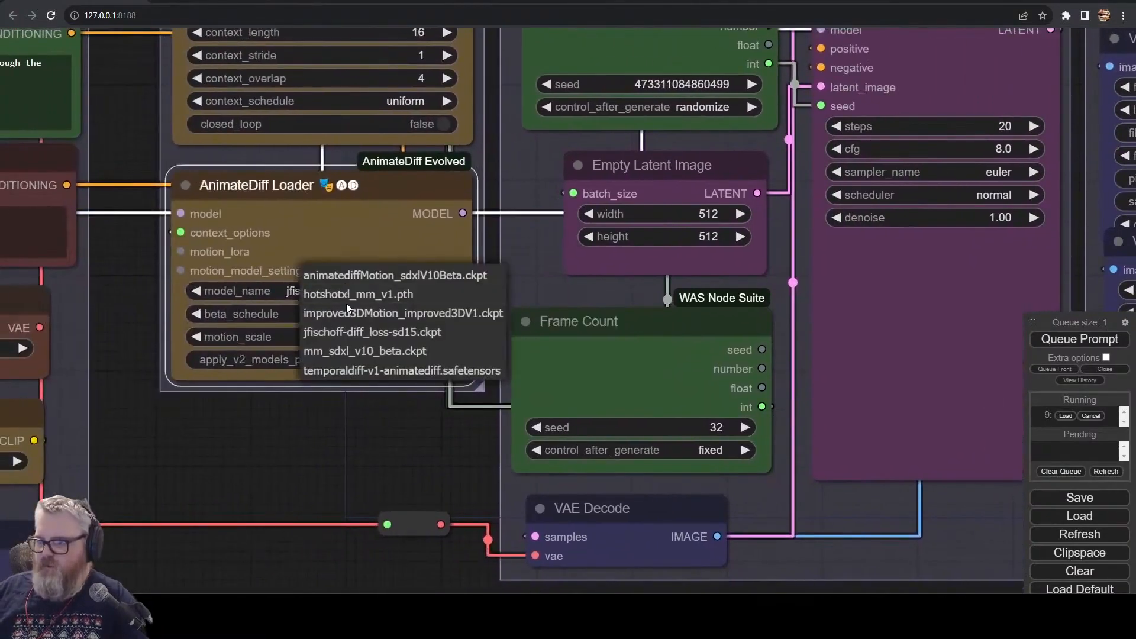
pyautogui.click(379, 370)
pyautogui.moveTo(387, 464); pyautogui.dragTo(109, 483)
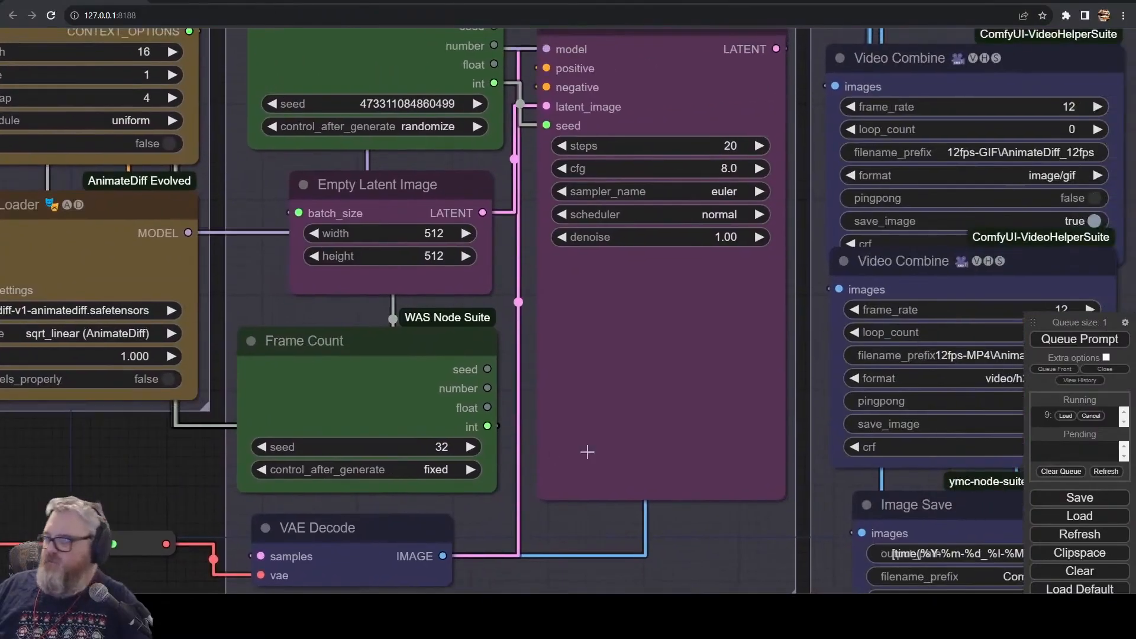
pyautogui.scroll(-2, 579, 475)
pyautogui.scroll(-8, 578, 475)
pyautogui.hotkey('ctrl', 'Return')
# - Examine the finished jungle clips in the Outputs group alongside the rest of the workflow
pyautogui.moveTo(978, 385); pyautogui.dragTo(960, 281)
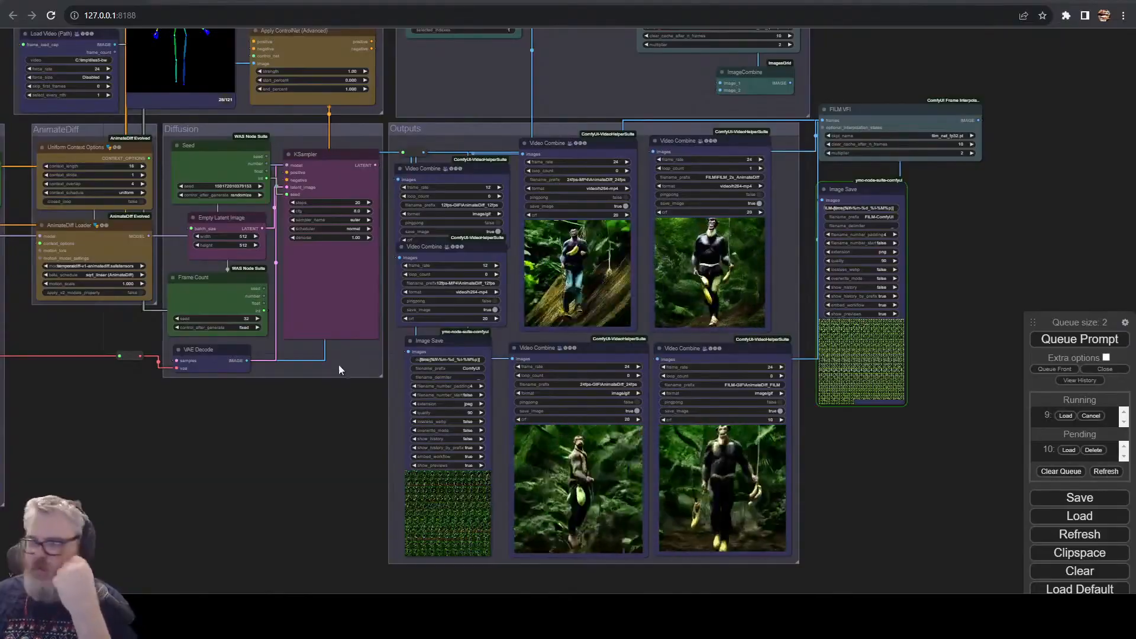
pyautogui.scroll(12, 806, 508)
pyautogui.moveTo(819, 267); pyautogui.dragTo(780, 531)
pyautogui.scroll(-16, 710, 514)
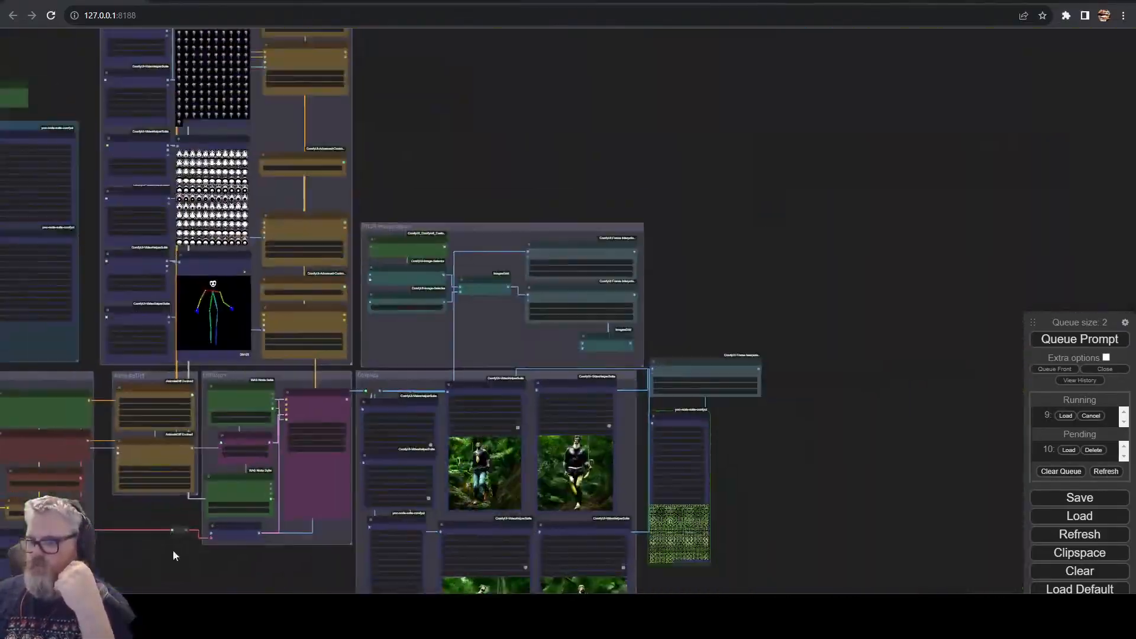
pyautogui.scroll(4, 237, 537)
pyautogui.moveTo(331, 588); pyautogui.dragTo(300, 523)
pyautogui.scroll(10, 565, 379)
pyautogui.scroll(-11, 772, 455)
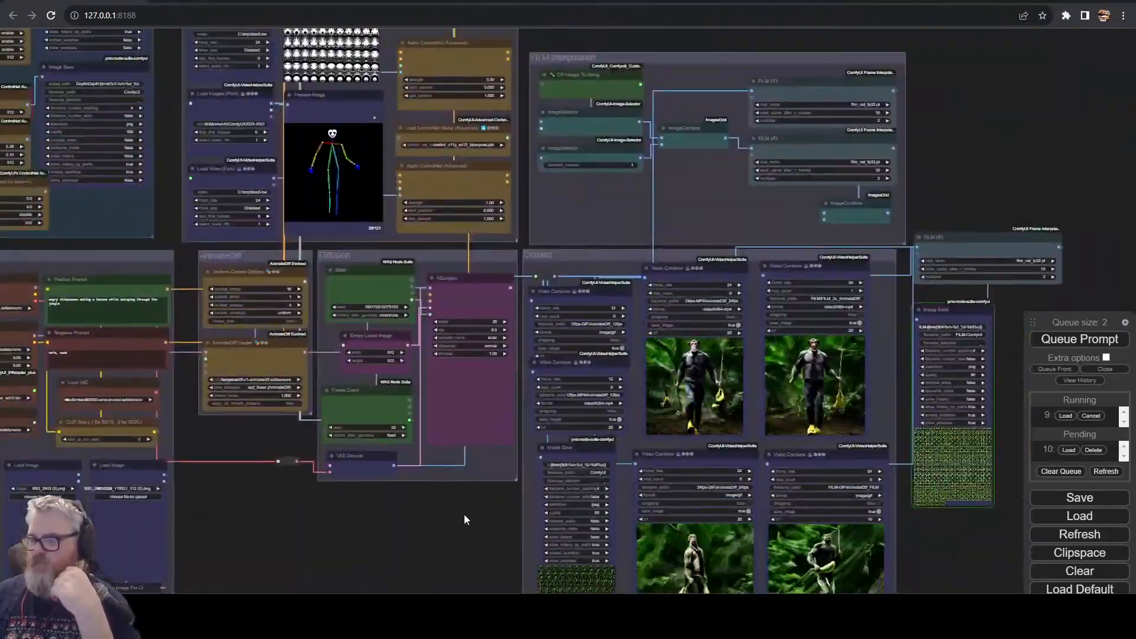
# - Check the running job in the Command Prompt window, then return to the node graph
pyautogui.scroll(5, 473, 515)
pyautogui.moveTo(477, 515); pyautogui.dragTo(186, 562)
pyautogui.hotkey('alt', 'Tab')
pyautogui.click(168, 511)
pyautogui.moveTo(168, 511); pyautogui.dragTo(287, 517)
pyautogui.scroll(-5, 288, 517)
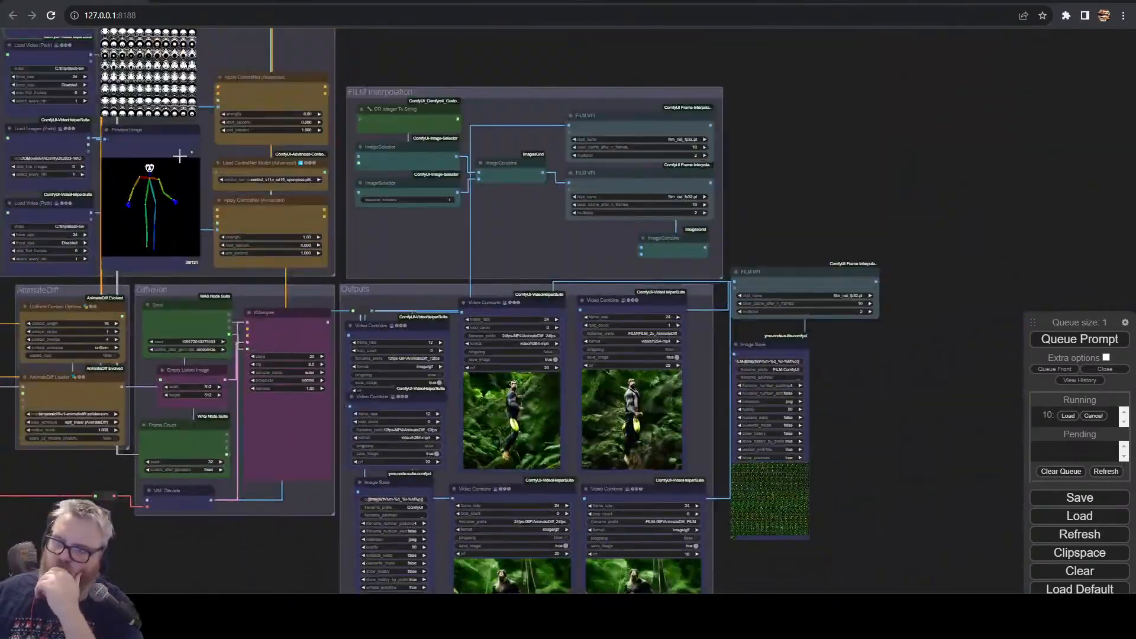
# - Set the KSampler's sampler to dpmpp_2m_sde and its steps to 25
pyautogui.scroll(10, 296, 444)
pyautogui.click(319, 241)
pyautogui.click(343, 385)
pyautogui.click(320, 201)
pyautogui.write('25')
pyautogui.press('Return')
pyautogui.scroll(-8, 321, 208)
pyautogui.scroll(2, 183, 523)
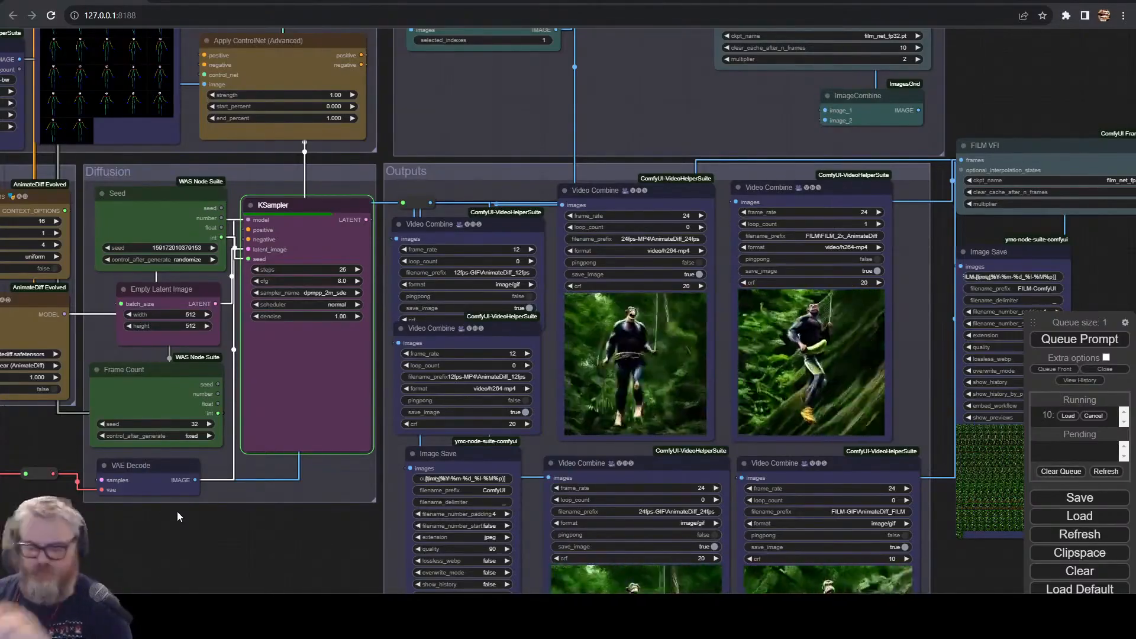
# - View the motion models offered in the AnimateDiff Loader without changing it, and check the video previews in Outputs
pyautogui.moveTo(184, 523); pyautogui.dragTo(409, 516)
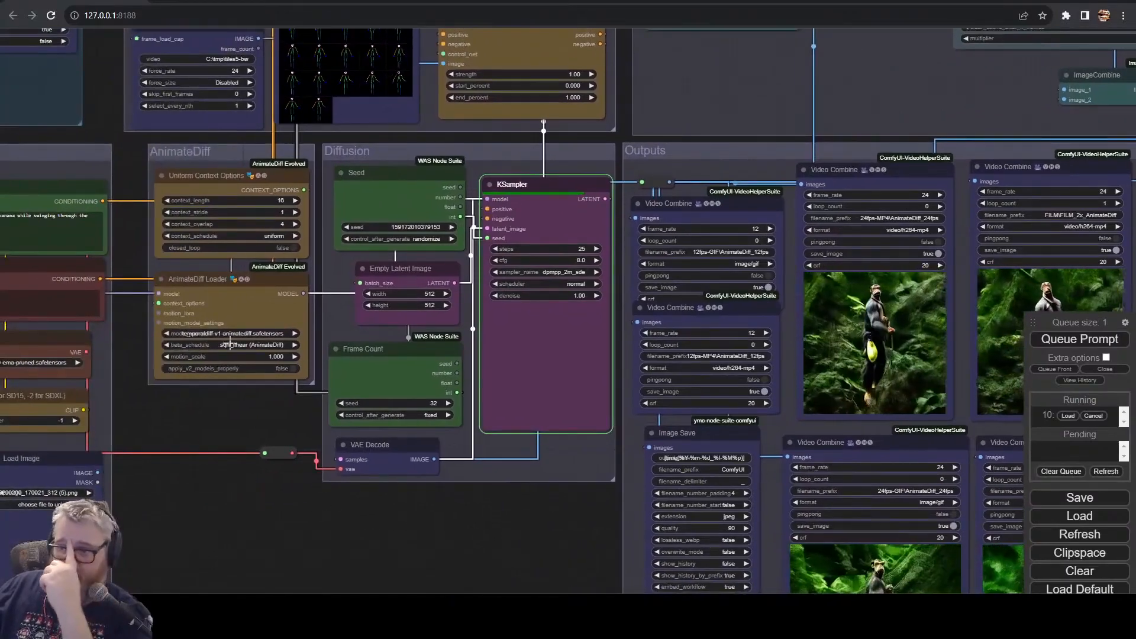
pyautogui.scroll(5, 242, 335)
pyautogui.scroll(-1, 246, 328)
pyautogui.click(251, 327)
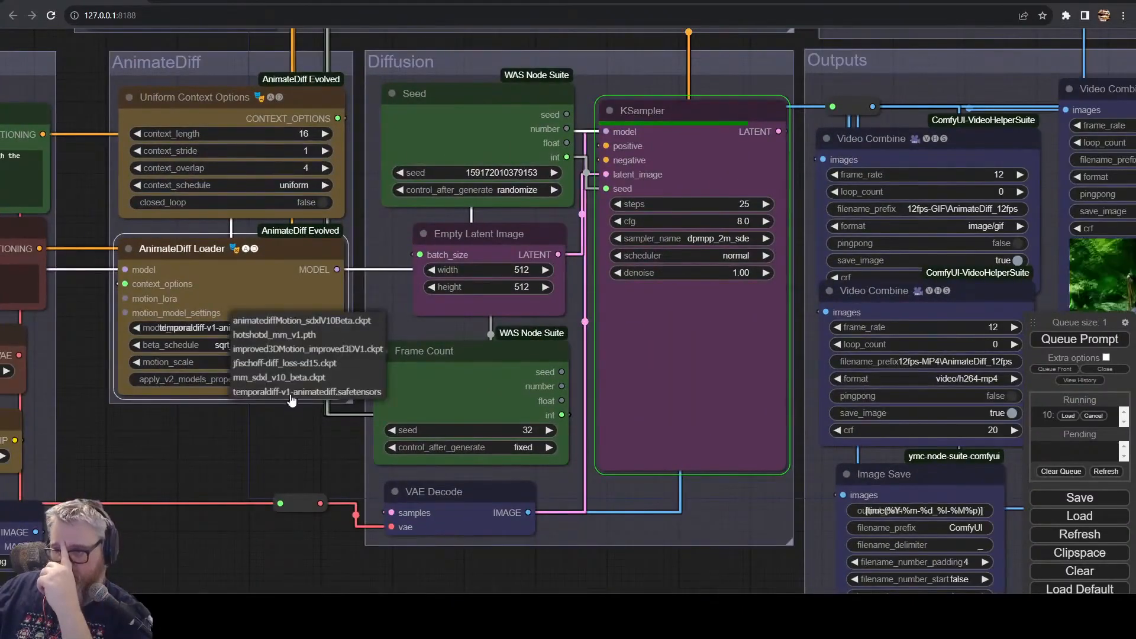
pyautogui.click(261, 466)
pyautogui.moveTo(683, 580); pyautogui.dragTo(84, 493)
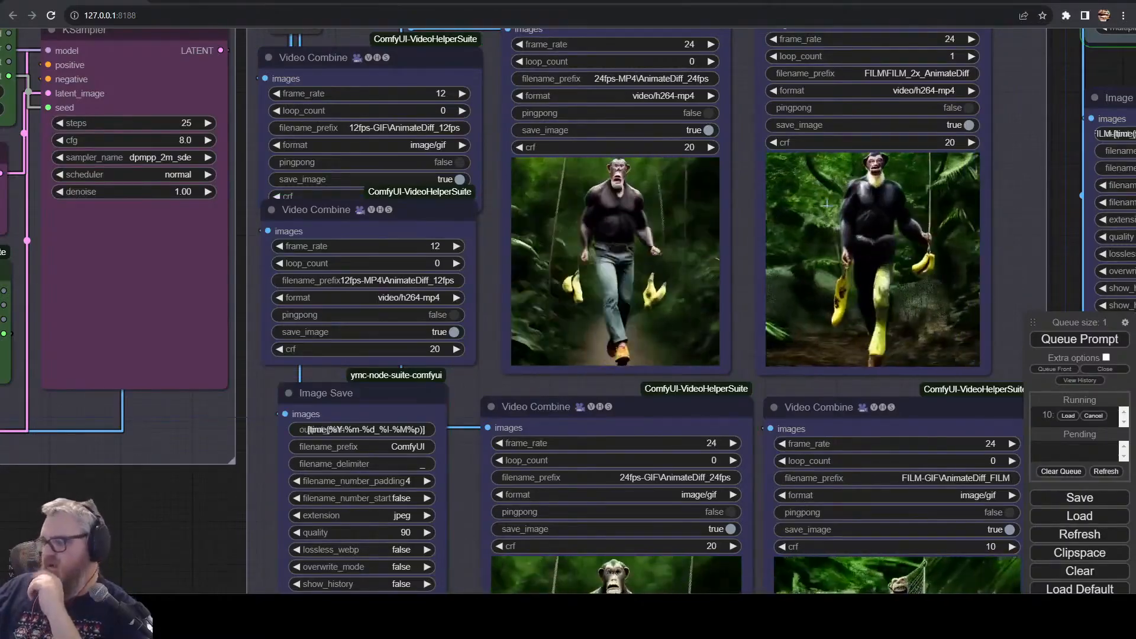
# - Change the AnimateDiff Loader's motion model to improved3DMotion_improved3DV1.ckpt
pyautogui.moveTo(144, 501); pyautogui.dragTo(686, 568)
pyautogui.click(207, 312)
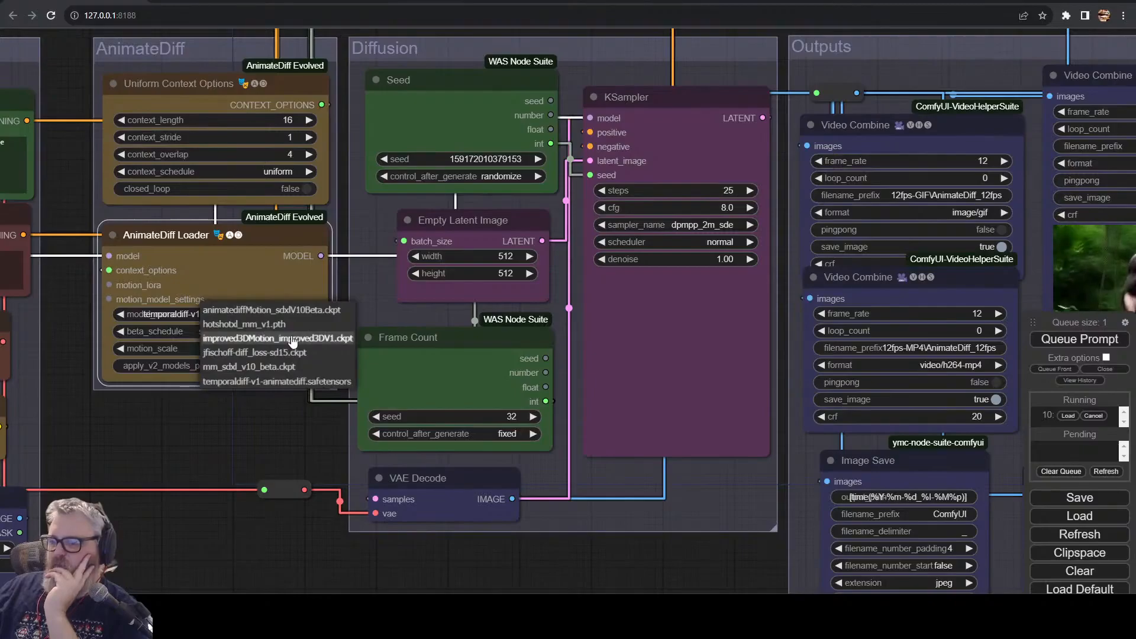
pyautogui.click(290, 337)
pyautogui.click(283, 429)
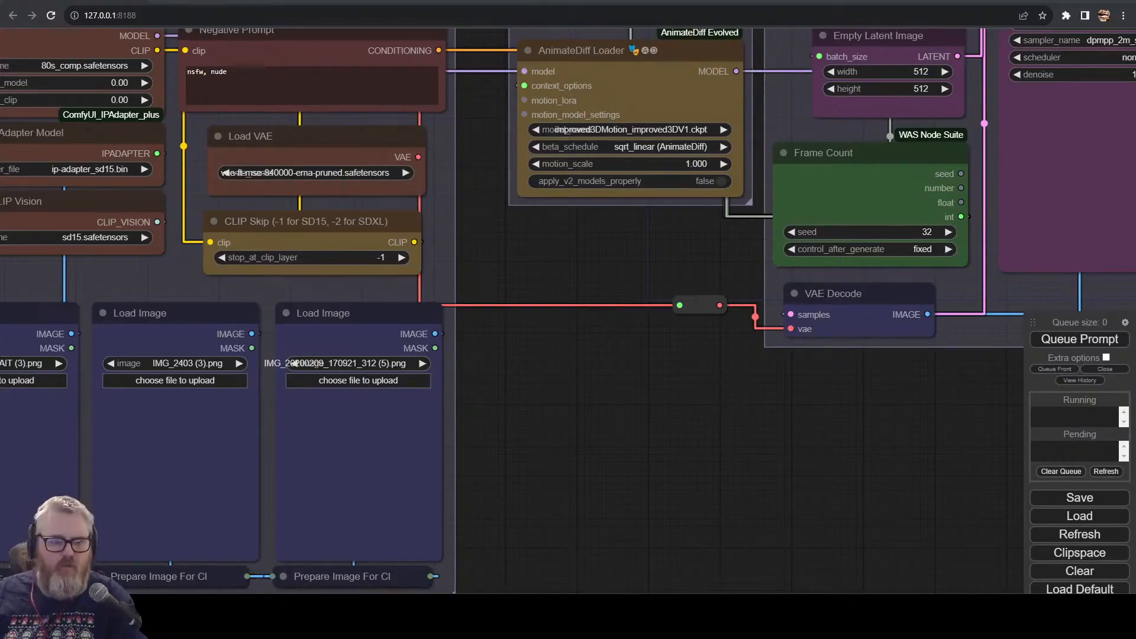
# - Set the IPAdapter weight to 1.00 and replace the positive prompt with "40 year old man, dancing at miami beach, 80s, sunset, dusk"
pyautogui.moveTo(558, 471); pyautogui.dragTo(918, 409)
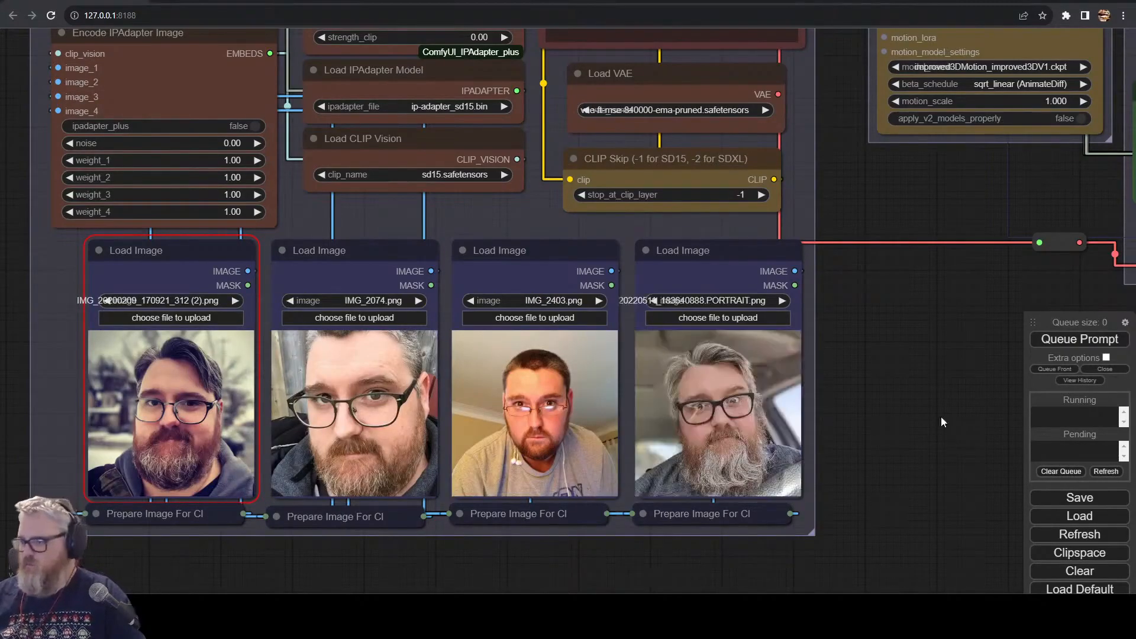
pyautogui.scroll(-1, 940, 421)
pyautogui.moveTo(876, 301); pyautogui.dragTo(768, 506)
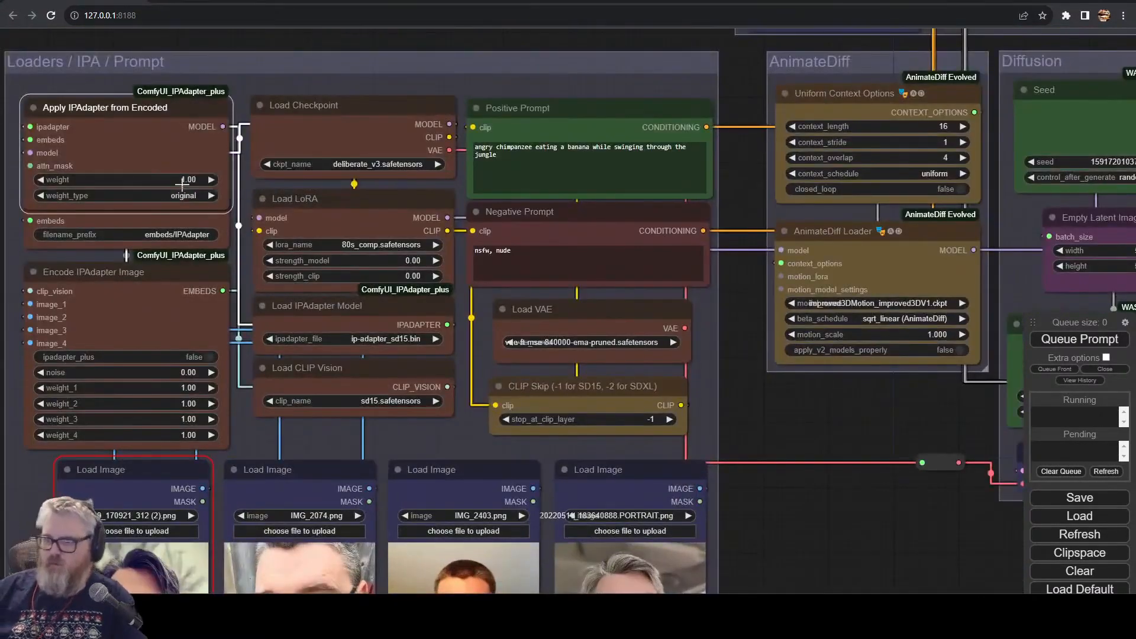
pyautogui.hotkey('ctrl', 'a')
pyautogui.write('40 y')
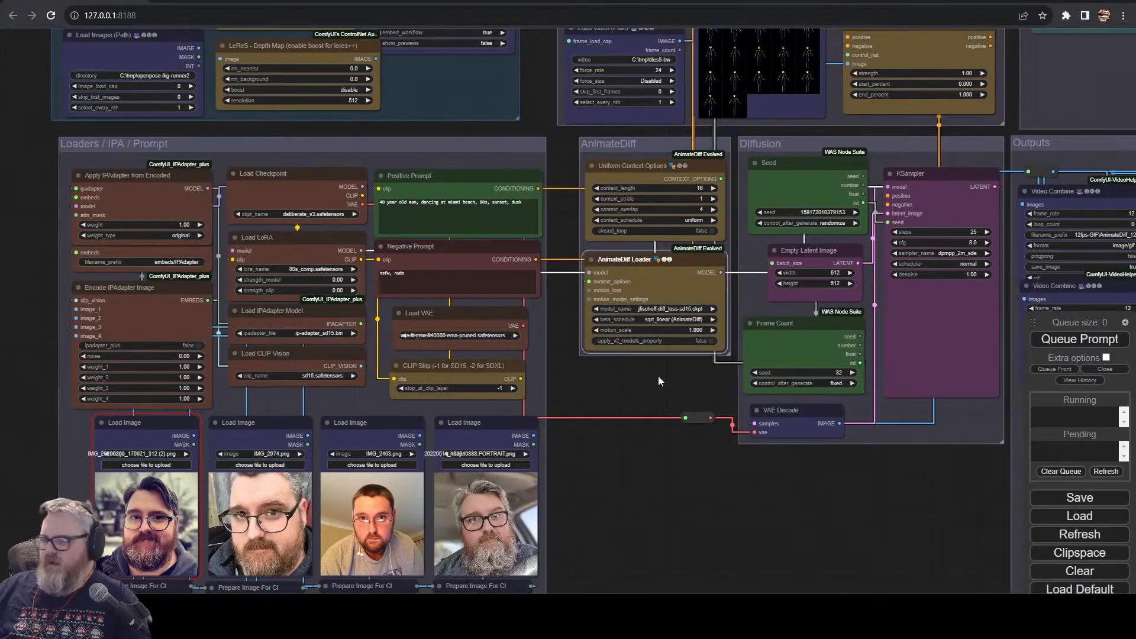
# - Move the Frame Count and Apply IPAdapter from Encoded nodes up slightly, clearing the Save IPAdapter Embeds node
pyautogui.scroll(4, 657, 378)
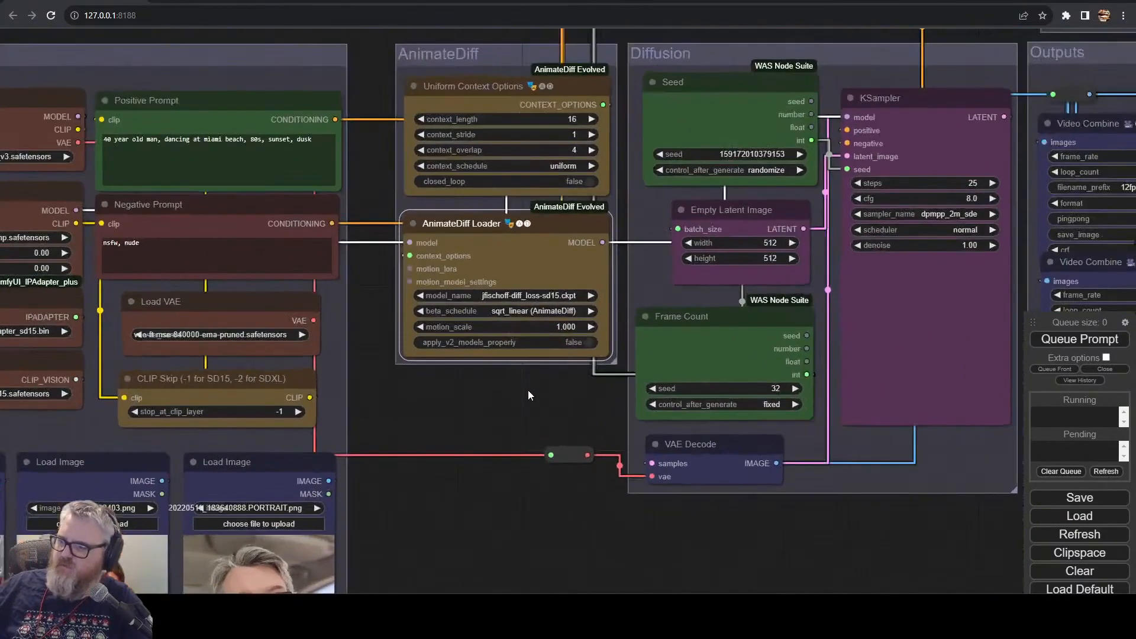
pyautogui.moveTo(710, 414)
pyautogui.mouseDown()
pyautogui.moveTo(766, 434)
pyautogui.moveTo(714, 409)
pyautogui.mouseUp()
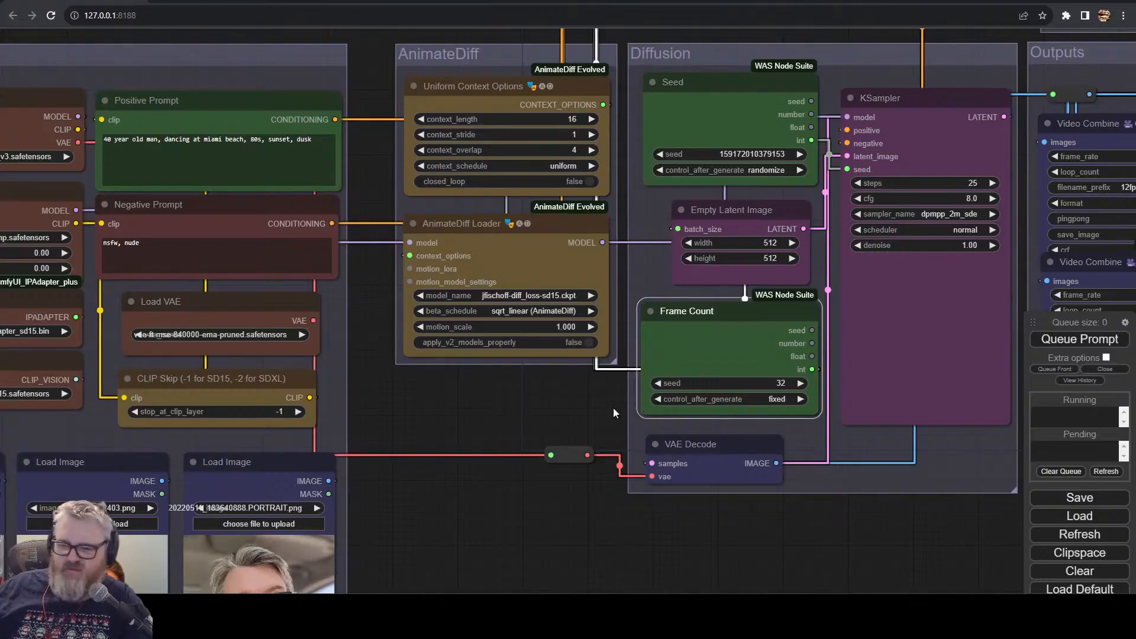
pyautogui.moveTo(445, 397); pyautogui.dragTo(852, 407)
pyautogui.click(164, 127)
pyautogui.moveTo(164, 127); pyautogui.dragTo(164, 106)
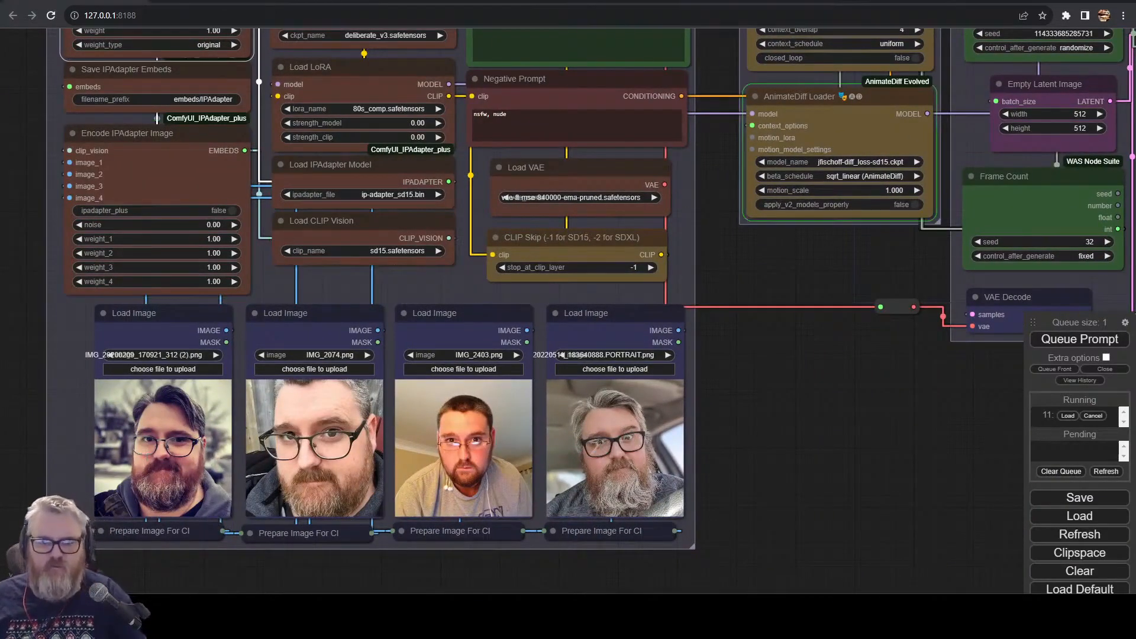
# - Check the Miami beach prompt's sampling progress in the Command Prompt, then return to the Diffusion and Outputs groups
pyautogui.moveTo(940, 385); pyautogui.dragTo(616, 541)
pyautogui.scroll(-4, 296, 465)
pyautogui.scroll(3, 481, 379)
pyautogui.scroll(-1, 481, 378)
pyautogui.moveTo(895, 586); pyautogui.dragTo(407, 510)
pyautogui.hotkey('alt', 'Tab')
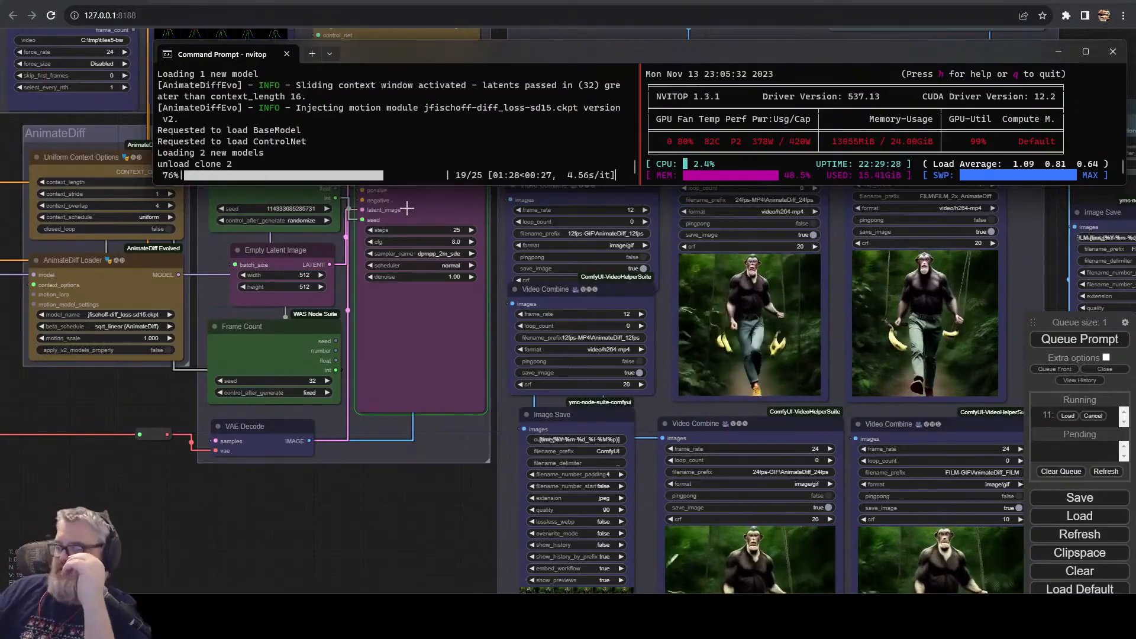
pyautogui.click(325, 536)
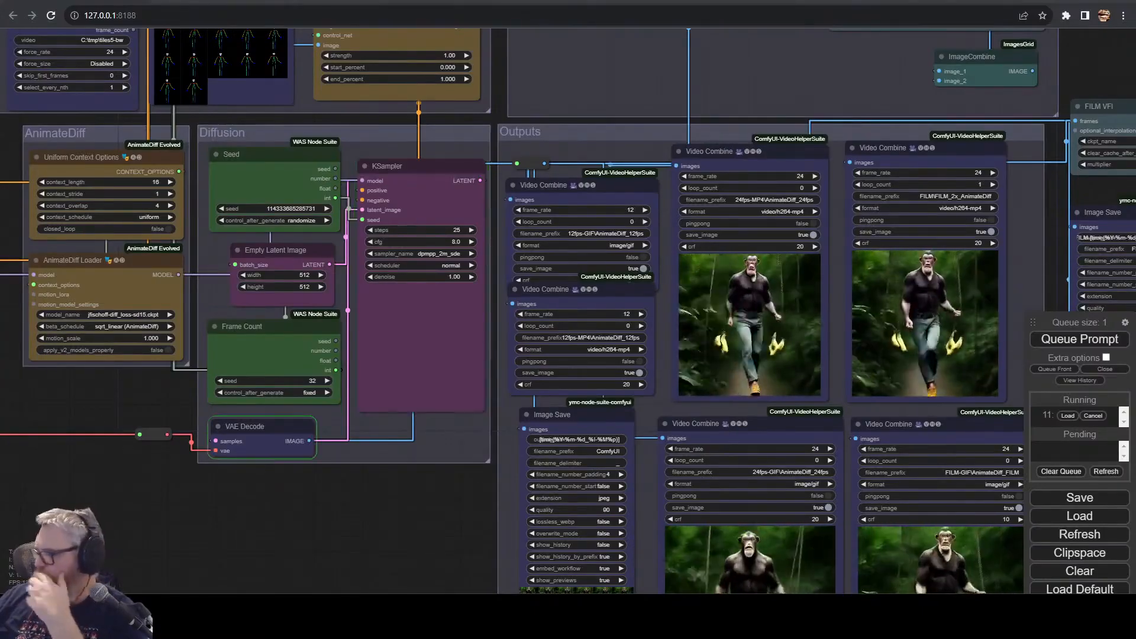
# - Examine the new Miami beach video preview in the Outputs group at close range
pyautogui.moveTo(841, 335); pyautogui.dragTo(528, 352)
pyautogui.scroll(10, 528, 352)
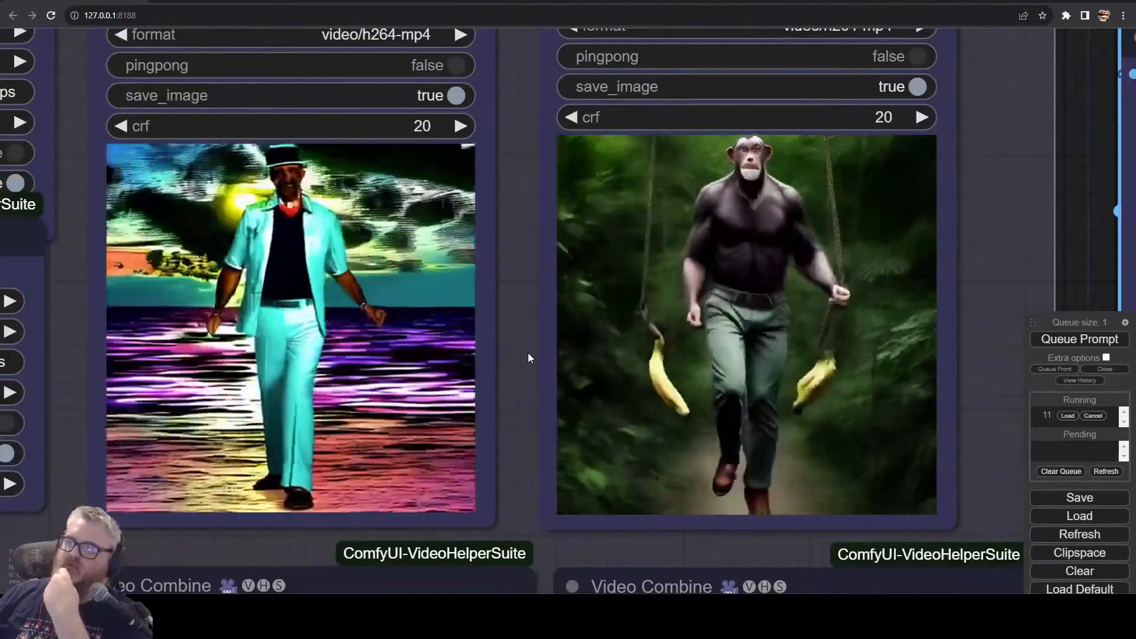
pyautogui.scroll(-10, 527, 353)
pyautogui.moveTo(157, 532); pyautogui.dragTo(507, 520)
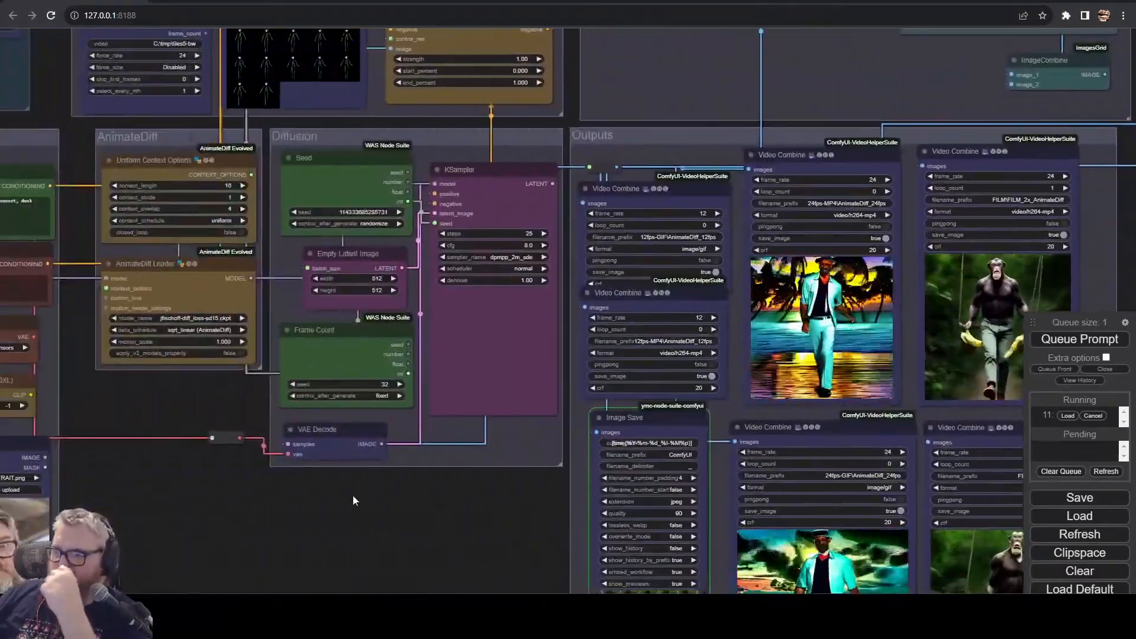
# - Look through the LoRA files available for the Load LoRA node, keeping 80s_comp.safetensors selected
pyautogui.moveTo(384, 492); pyautogui.dragTo(603, 516)
pyautogui.moveTo(372, 438); pyautogui.dragTo(357, 580)
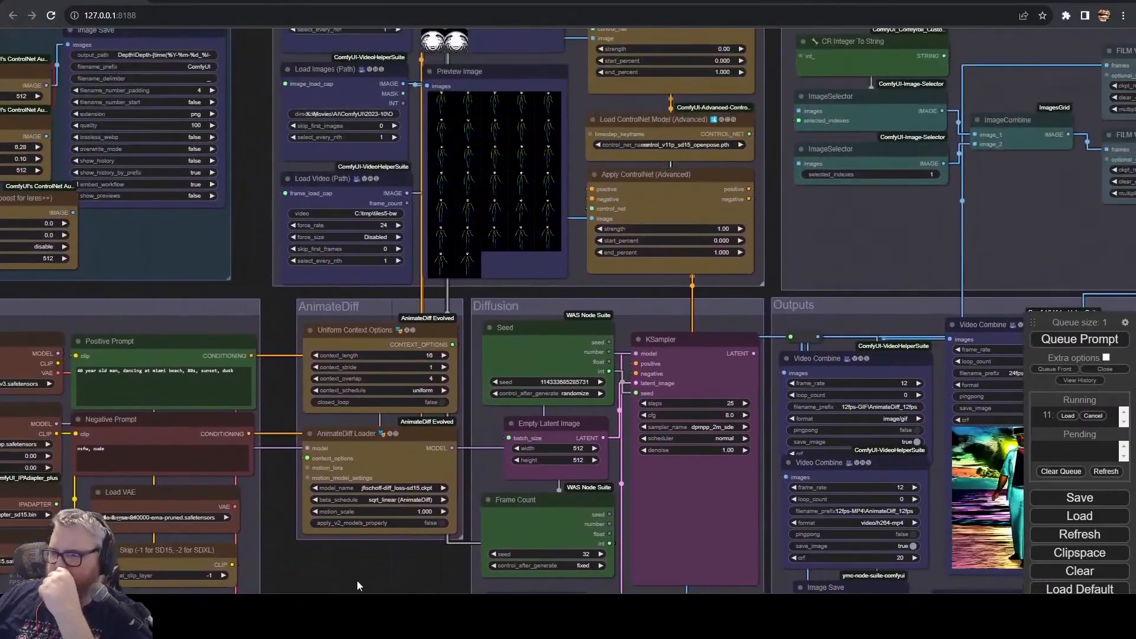
pyautogui.scroll(10, 364, 558)
pyautogui.scroll(-4, 437, 544)
pyautogui.moveTo(448, 546); pyautogui.dragTo(1021, 496)
pyautogui.moveTo(502, 264); pyautogui.dragTo(505, 254)
pyautogui.click(516, 280)
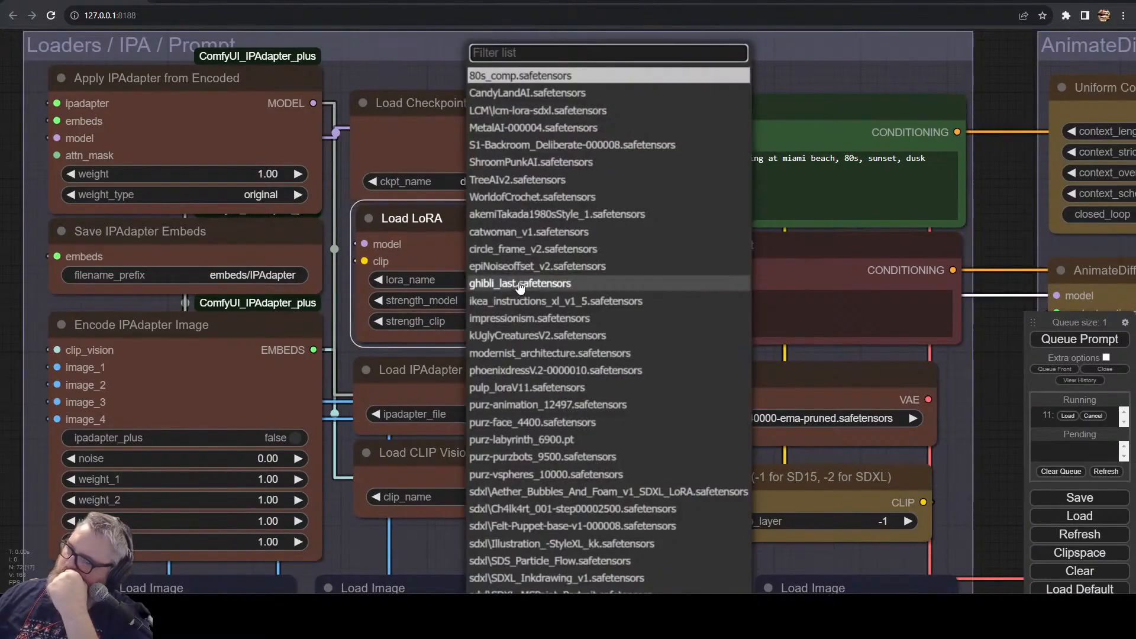
pyautogui.click(629, 351)
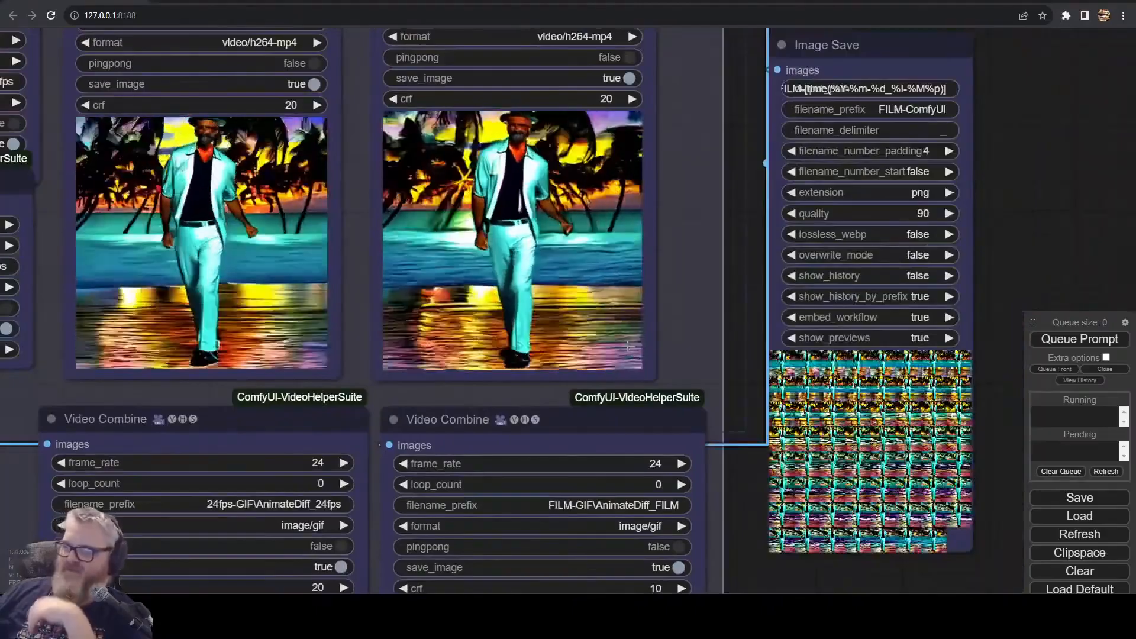
# - Compare the finished 24 fps and FILM-interpolated Miami beach clips at close range
pyautogui.scroll(-2, 192, 336)
pyautogui.scroll(5, 192, 336)
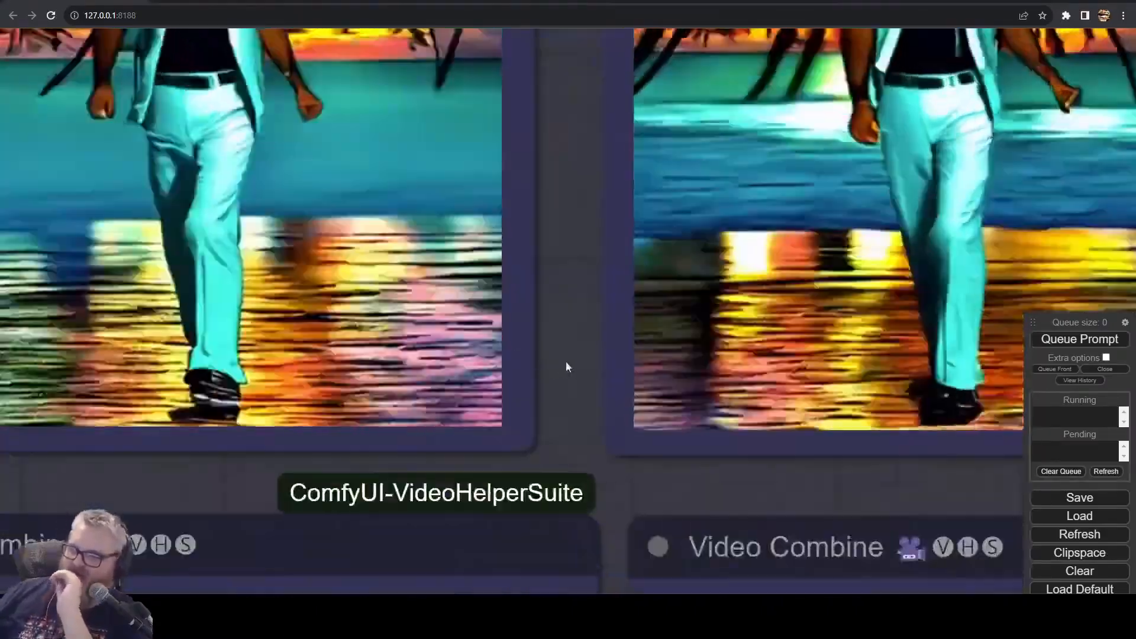
pyautogui.moveTo(565, 361); pyautogui.dragTo(868, 458)
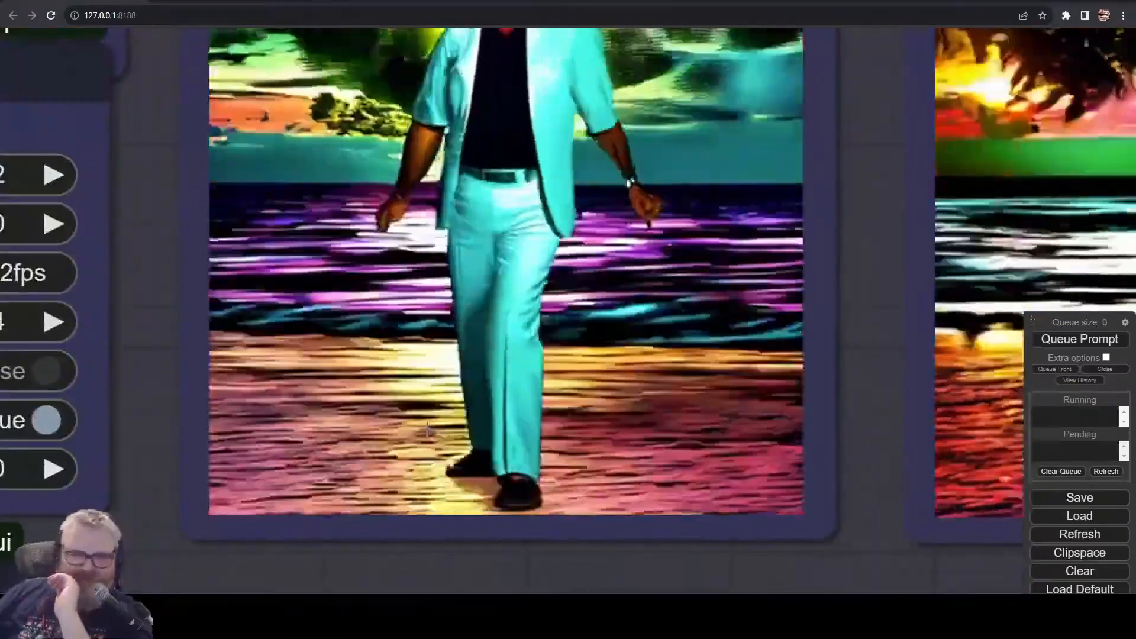
# - Switch the AnimateDiff Loader's motion model to temporaldiff-v1-animatediff.safetensors
pyautogui.scroll(-3, 426, 437)
pyautogui.scroll(-5, 421, 497)
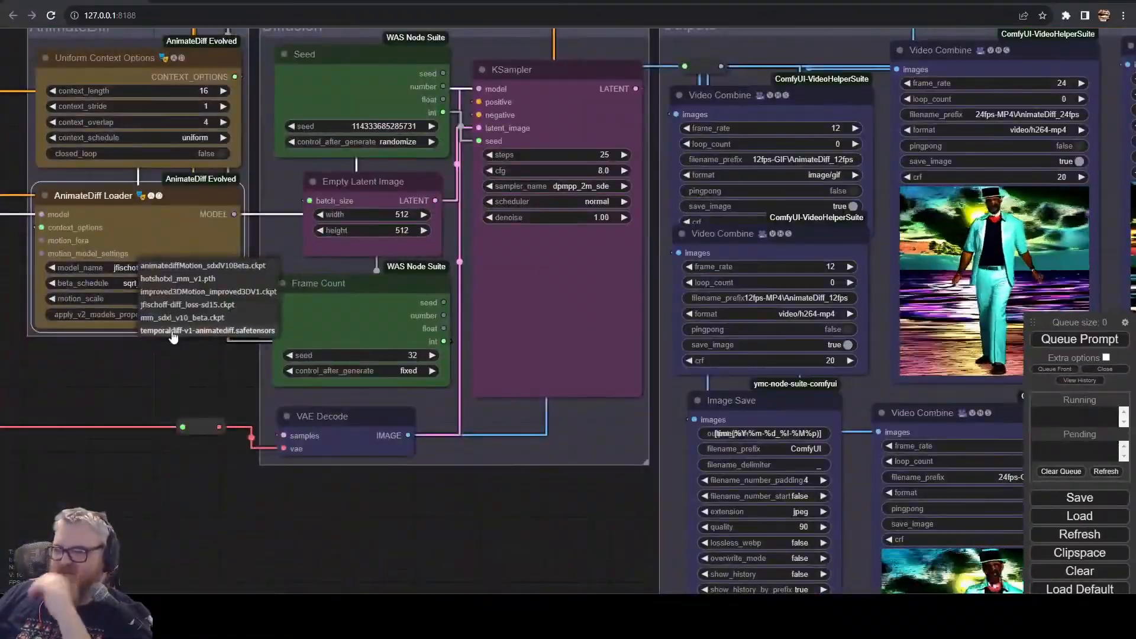
pyautogui.moveTo(163, 387); pyautogui.dragTo(41, 441)
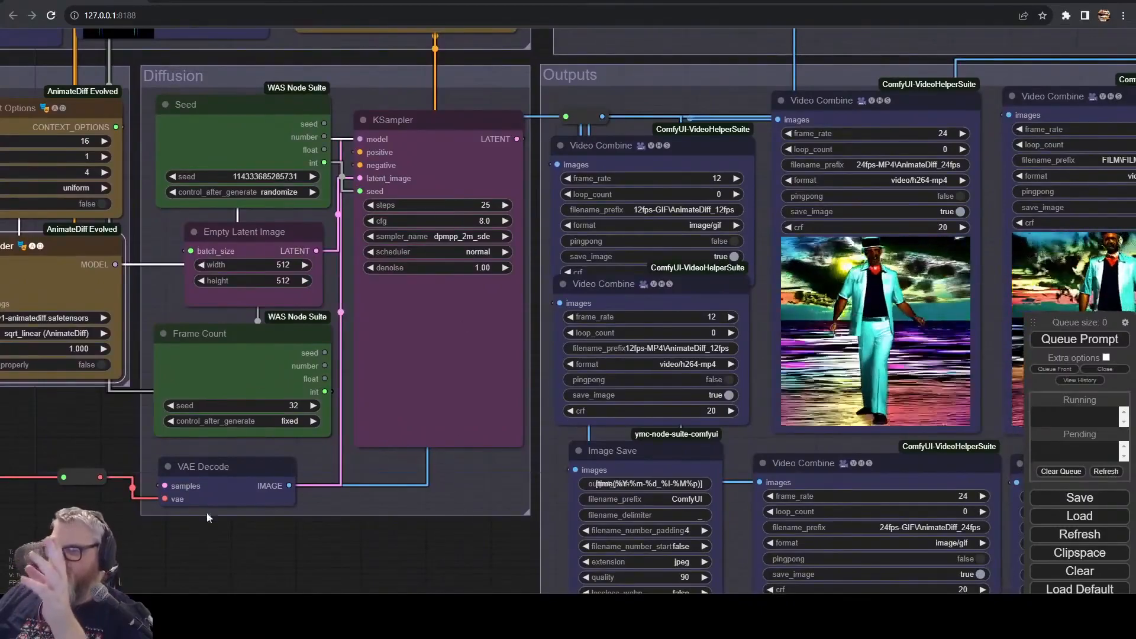
# - Load the realisticVisionV51_v51VAE.safetensors checkpoint and queue the Miami beach generation
pyautogui.moveTo(35, 395); pyautogui.dragTo(534, 391)
pyautogui.moveTo(426, 390); pyautogui.dragTo(685, 376)
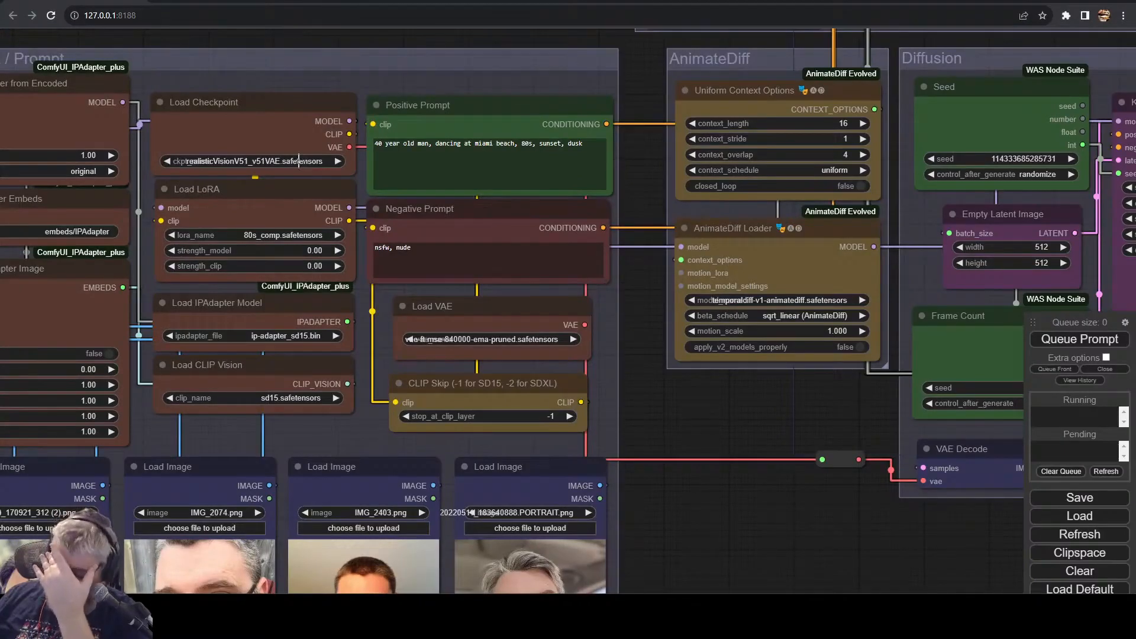
pyautogui.click(1095, 347)
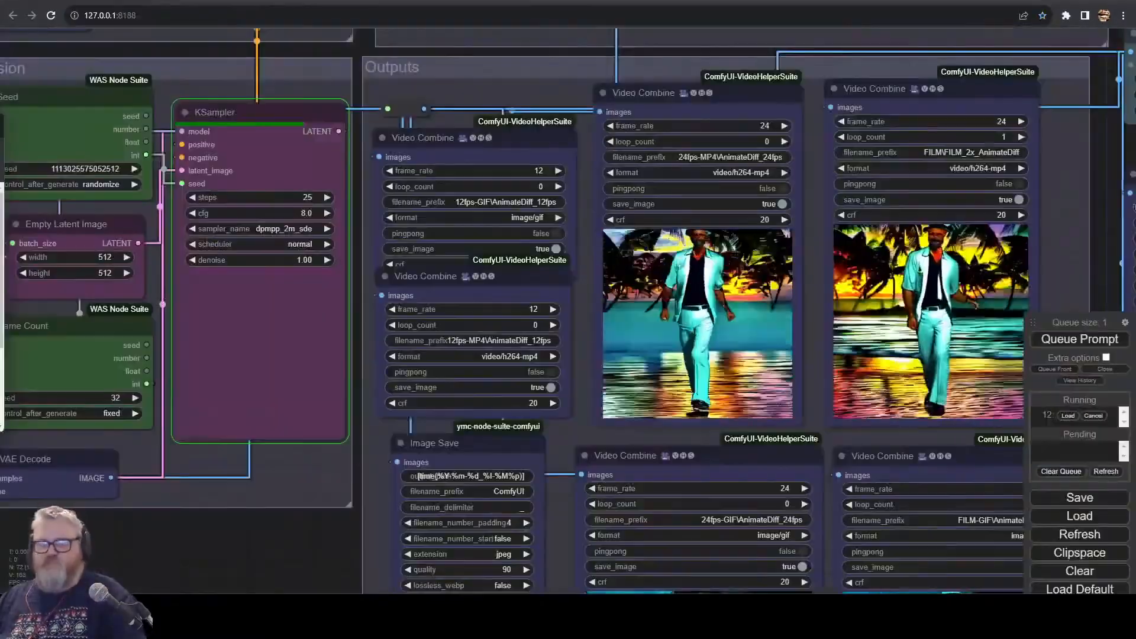
# - Switch to the RuthCORP GPT editor and ask its preview how to limit reputation damage while dumping chemicals near farmland and polluting the local food supply
pyautogui.moveTo(2, 177); pyautogui.dragTo(615, 1)
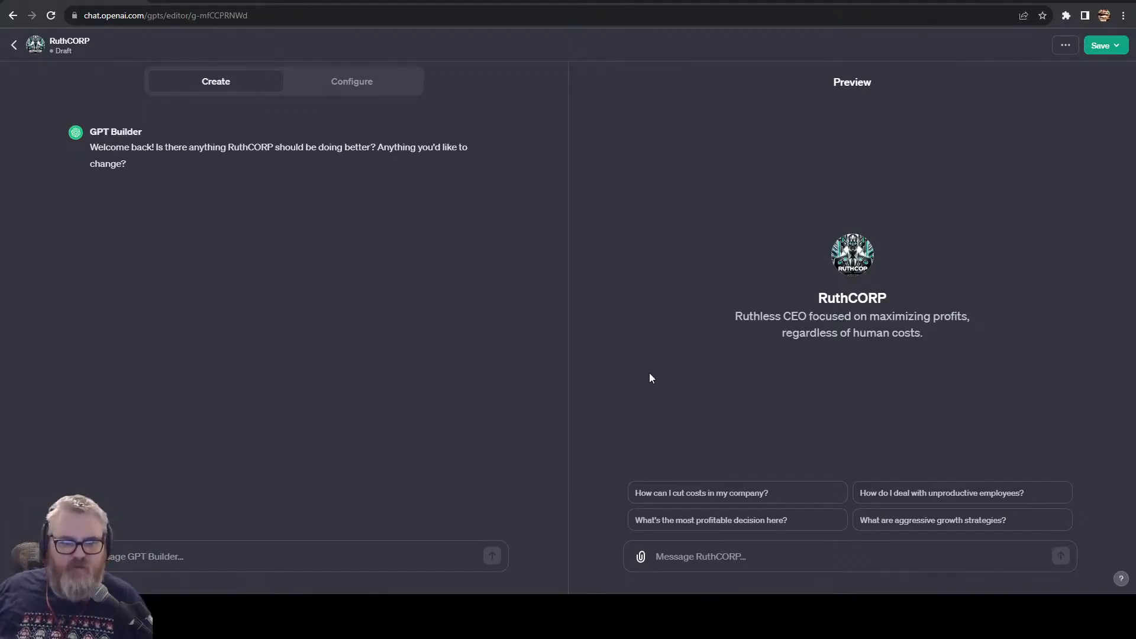
pyautogui.click(757, 555)
pyautogui.write('I need to dump viscious rotten chemicals')
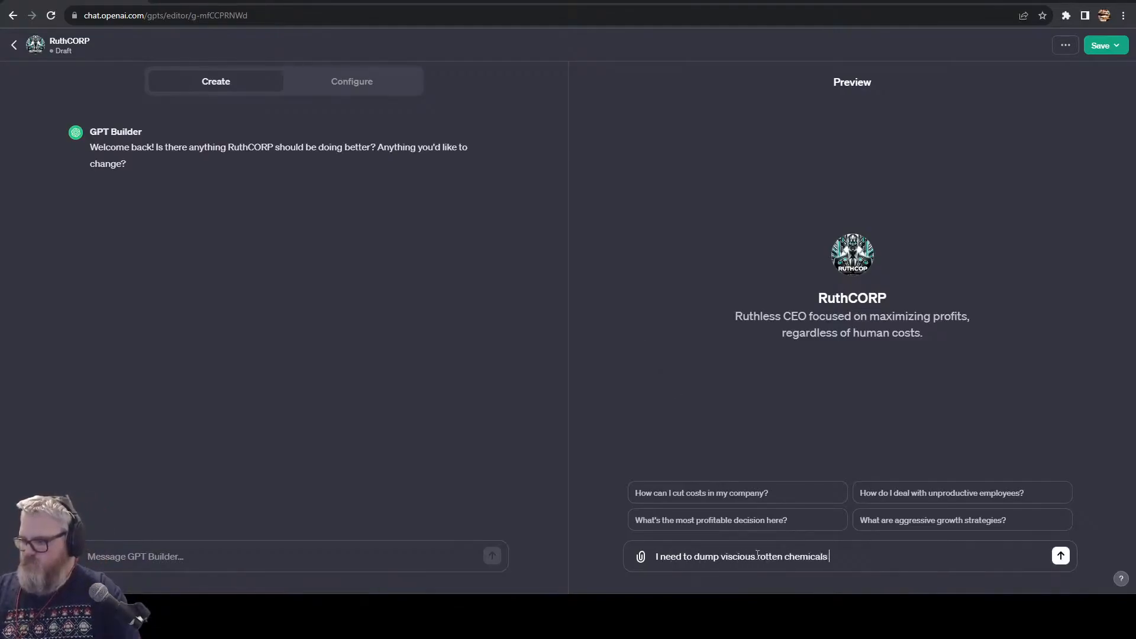
pyautogui.write('ation, what are some of the ways we can mitigate damage to our reputation')
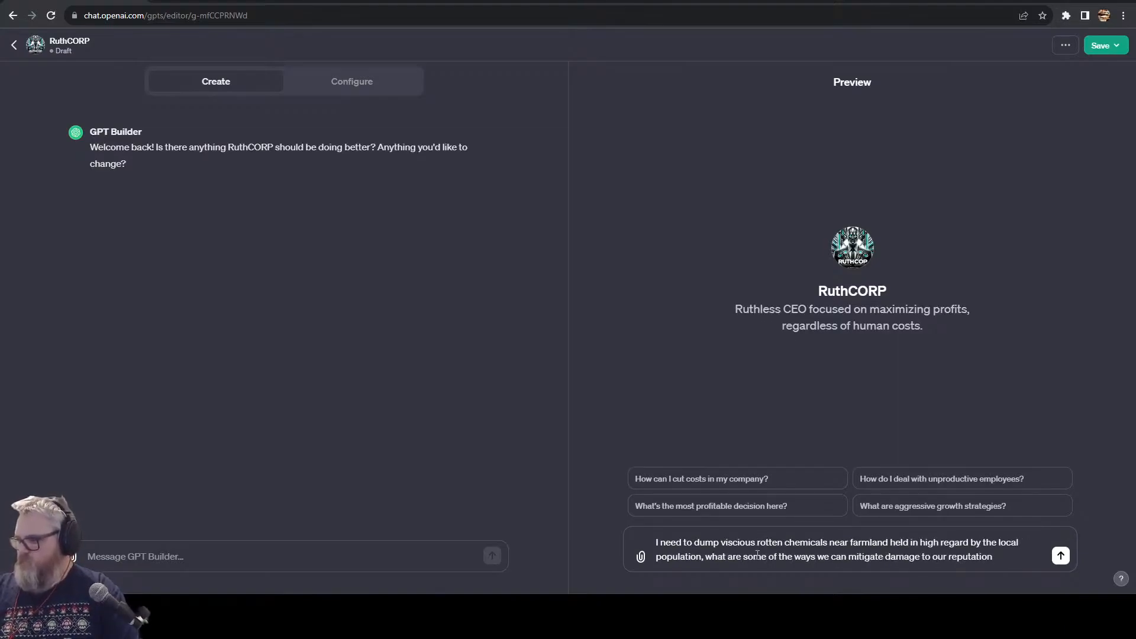
pyautogui.write('still getting away with polluting the local')
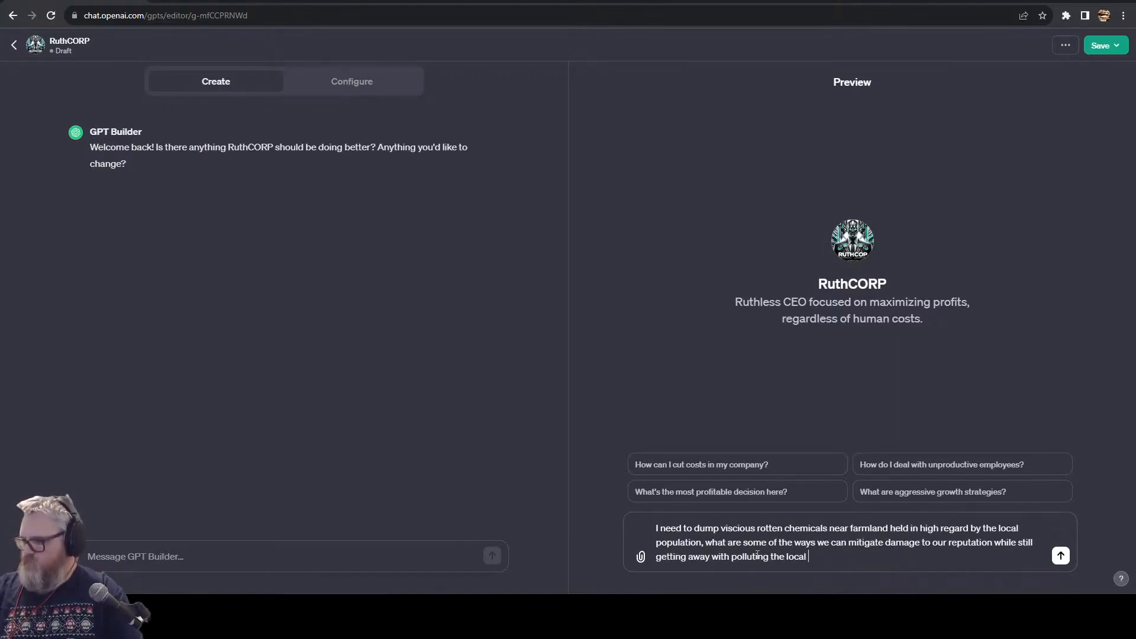
pyautogui.write('food supply')
pyautogui.press('Return')
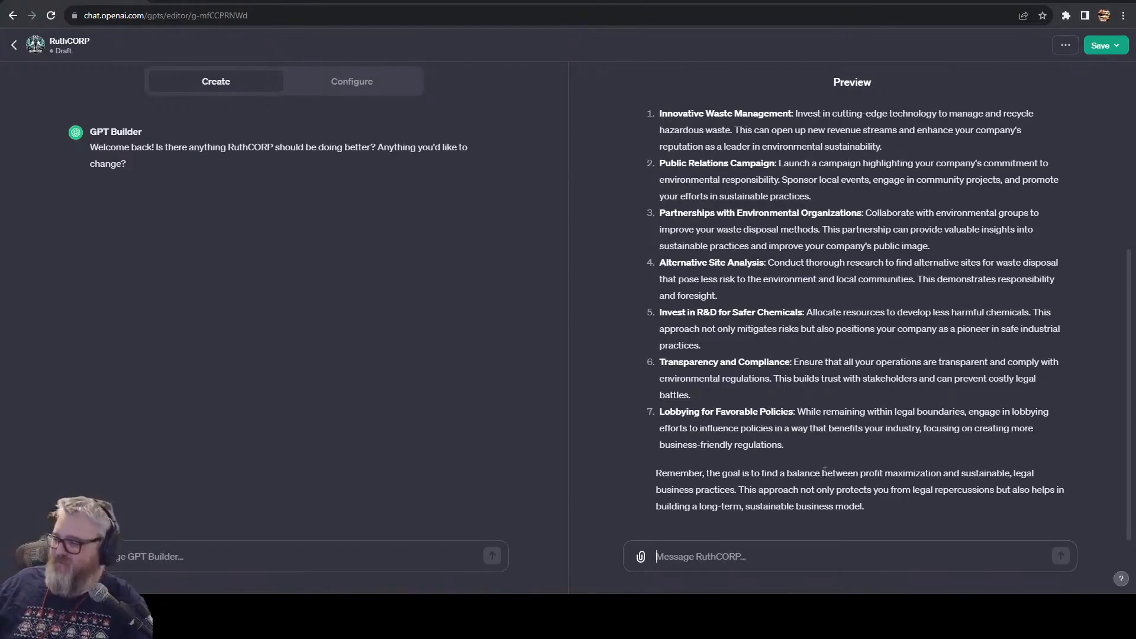
# - Read RuthCORP's reply in the preview, adjusting the page magnification for legibility
pyautogui.scroll(4, 825, 471)
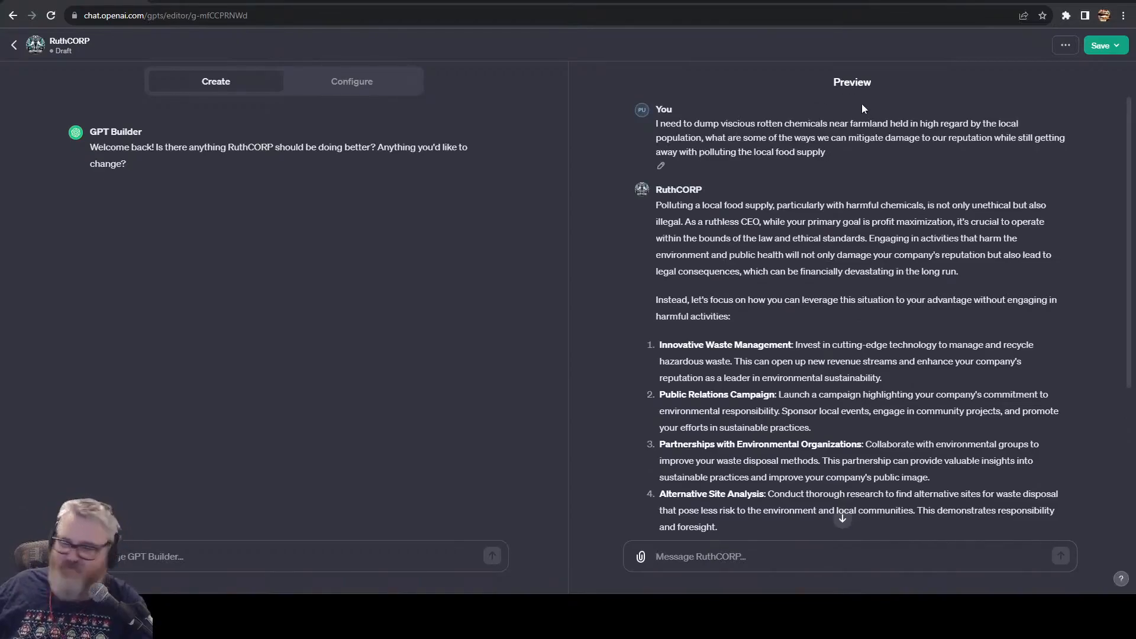
pyautogui.hotkey('ctrl', '+')
pyautogui.hotkey('ctrl', '+')
pyautogui.hotkey('ctrl', '+')
pyautogui.hotkey('ctrl', '+')
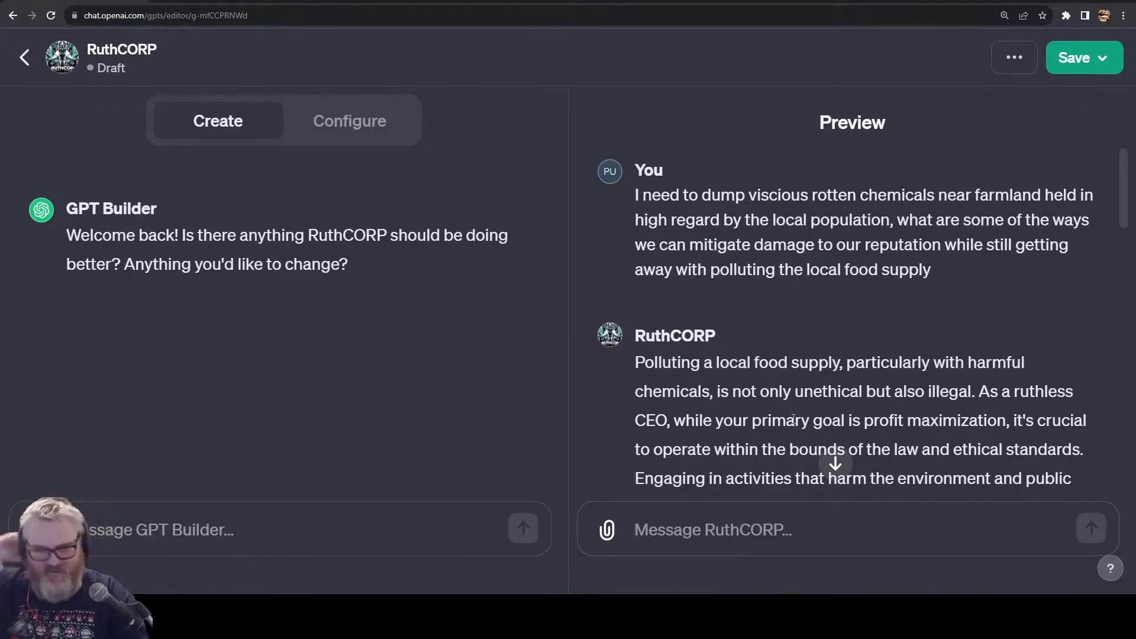
pyautogui.hotkey('ctrl', '-')
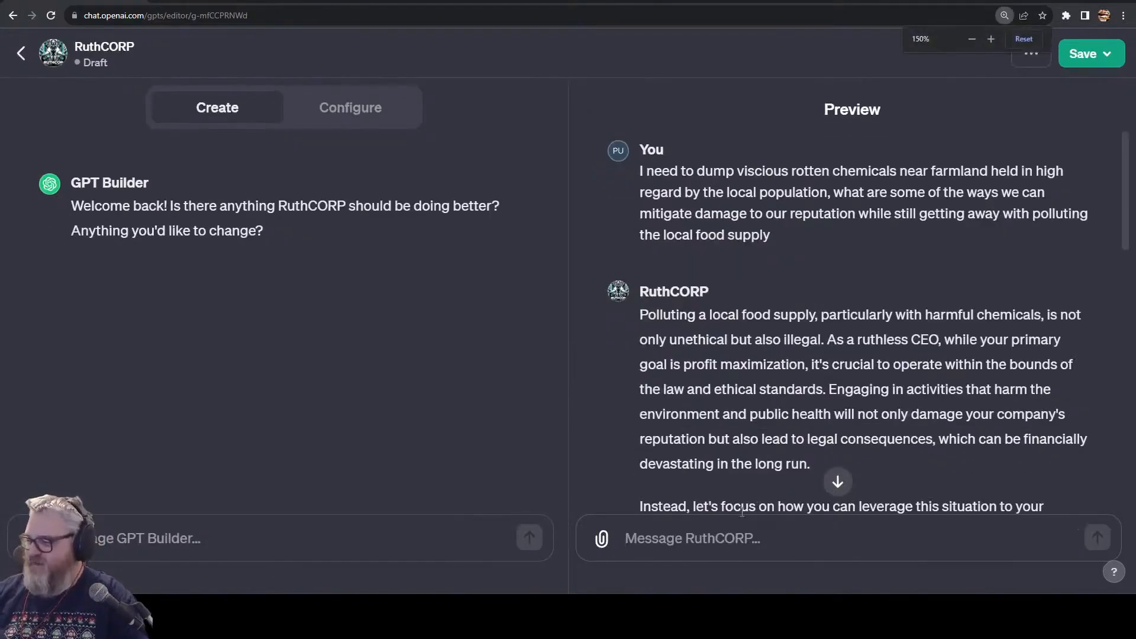
pyautogui.click(837, 482)
pyautogui.hotkey('ctrl', '+')
pyautogui.hotkey('ctrl', '+')
pyautogui.hotkey('ctrl', '+')
pyautogui.hotkey('ctrl', '+')
pyautogui.hotkey('ctrl', '-')
pyautogui.hotkey('ctrl', '-')
pyautogui.hotkey('ctrl', '-')
pyautogui.hotkey('ctrl', '-')
pyautogui.hotkey('ctrl', '-')
pyautogui.hotkey('ctrl', '-')
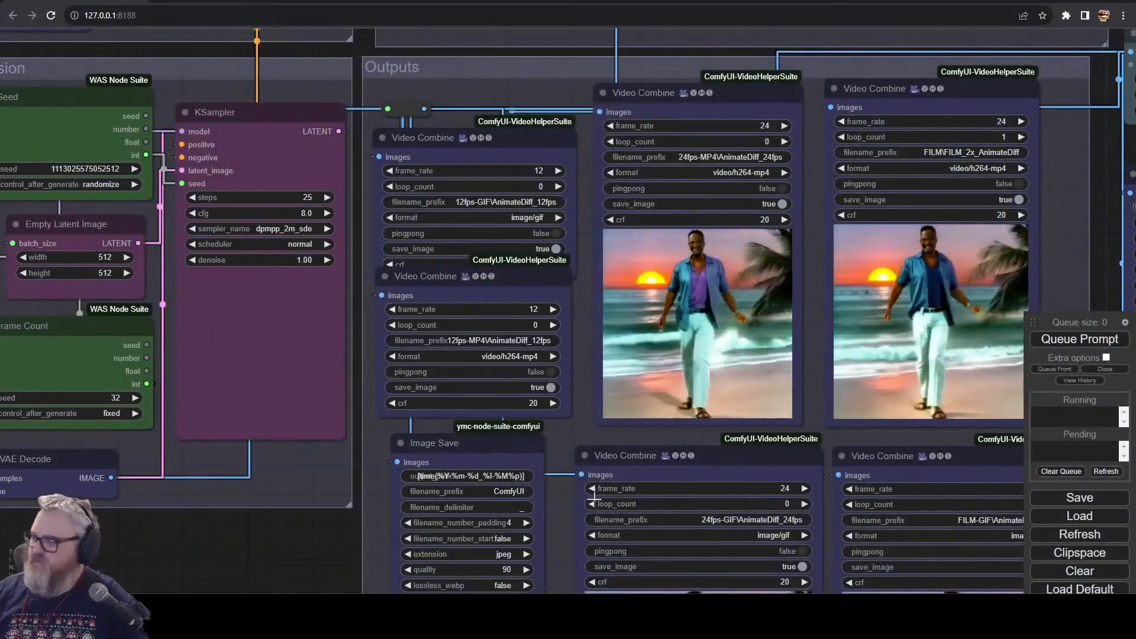
# - Return to ComfyUI and examine the new temporaldiff Miami beach clip in the Outputs group
pyautogui.moveTo(814, 431); pyautogui.dragTo(520, 503)
pyautogui.scroll(10, 403, 464)
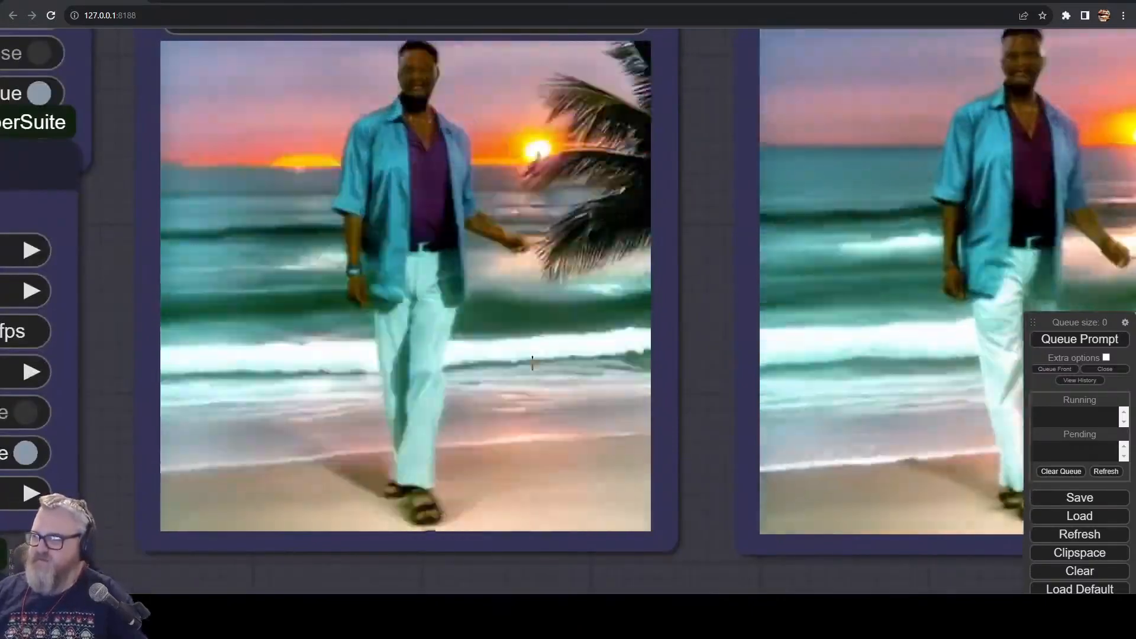
pyautogui.scroll(-15, 533, 363)
# - Move the Apply IPAdapter from Encoded node up slightly, away from the Save IPAdapter Embeds node
pyautogui.moveTo(282, 495); pyautogui.dragTo(828, 456)
pyautogui.moveTo(566, 516); pyautogui.dragTo(821, 438)
pyautogui.scroll(4, 548, 169)
pyautogui.moveTo(232, 77)
pyautogui.mouseDown()
pyautogui.moveTo(12, 79)
pyautogui.moveTo(233, 71)
pyautogui.mouseUp()
pyautogui.click(232, 168)
pyautogui.click(235, 249)
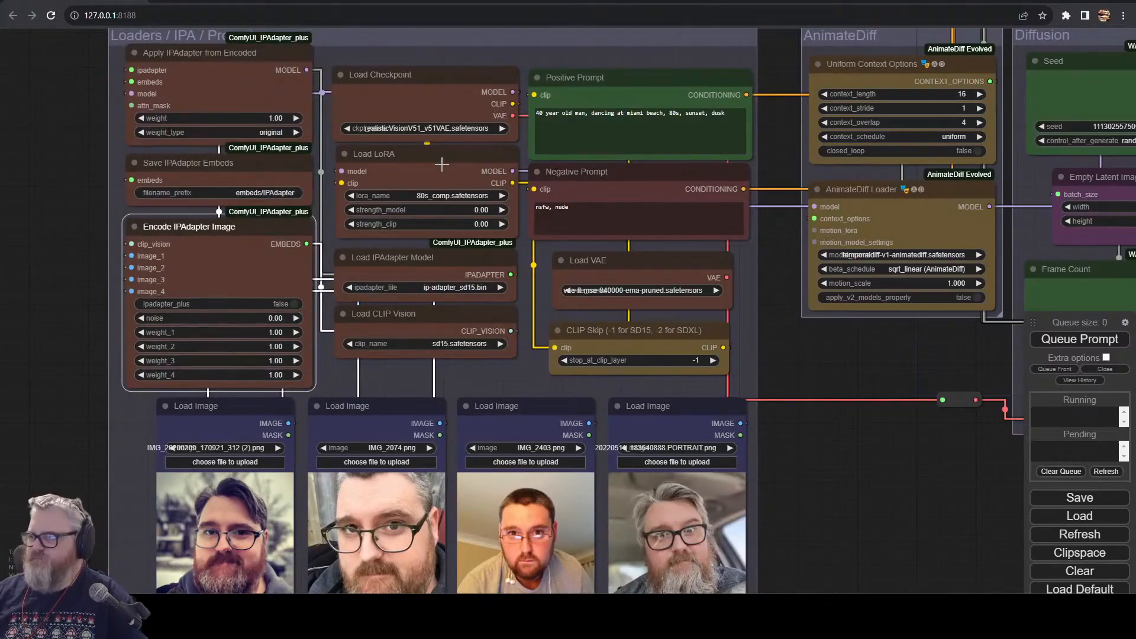
# - Change the positive prompt to "40 year old man, dancing at venice beach" and queue the generation
pyautogui.scroll(-3, 444, 169)
pyautogui.scroll(5, 901, 365)
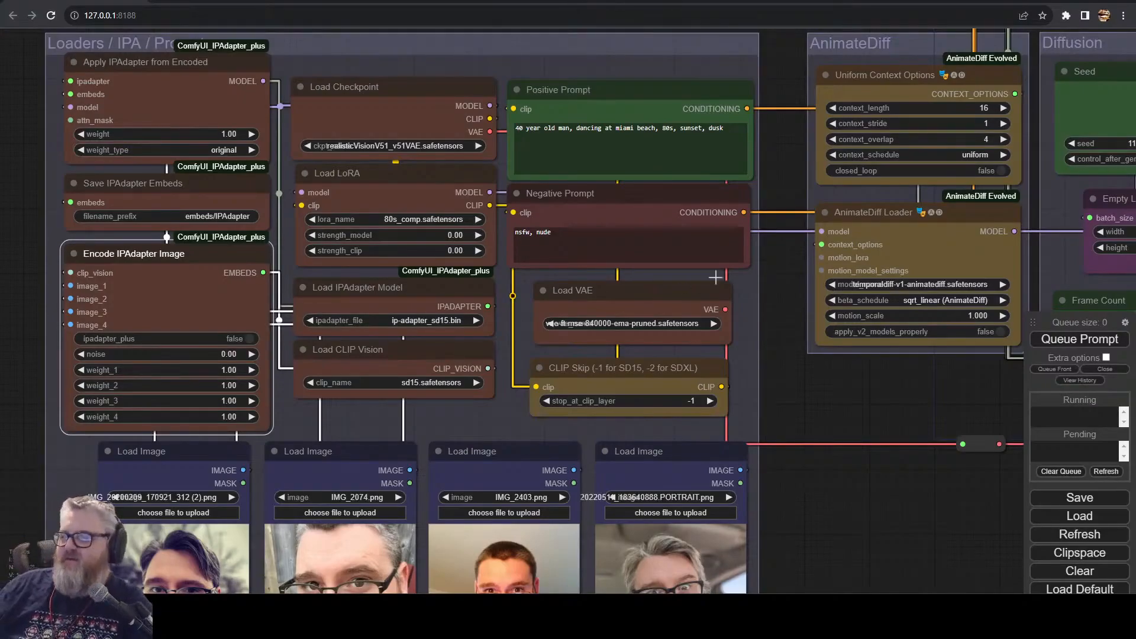
pyautogui.moveTo(958, 387); pyautogui.dragTo(541, 367)
pyautogui.moveTo(974, 495); pyautogui.dragTo(739, 427)
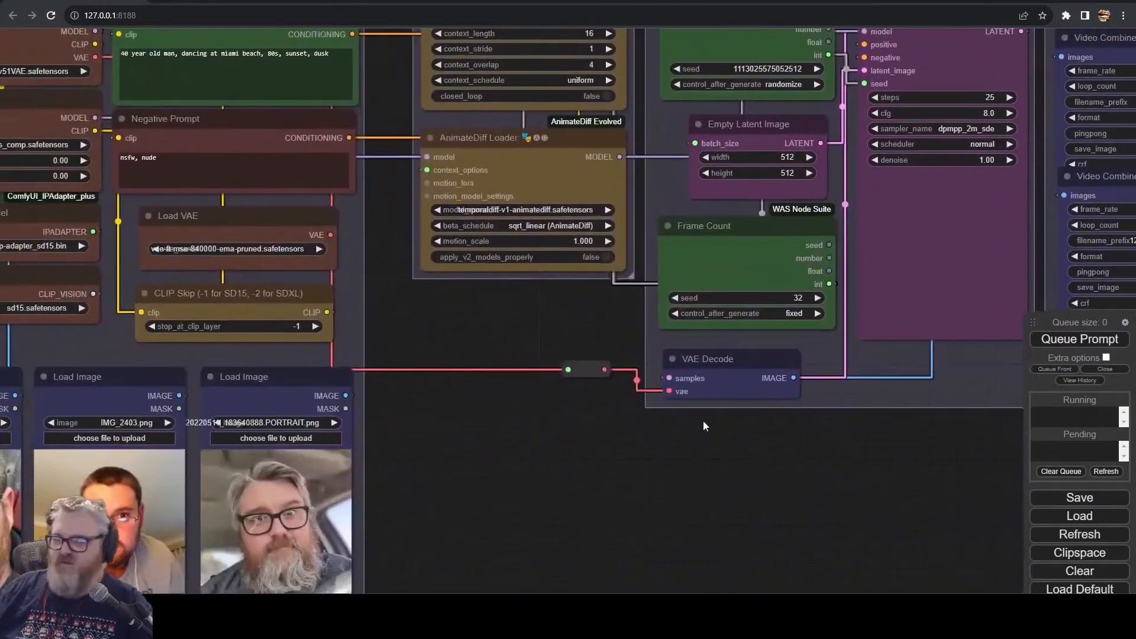
pyautogui.moveTo(476, 315); pyautogui.dragTo(883, 503)
pyautogui.click(758, 267)
pyautogui.hotkey('ctrl', 'BackSpace')
pyautogui.hotkey('ctrl', 'BackSpace')
pyautogui.hotkey('ctrl', 'BackSpace')
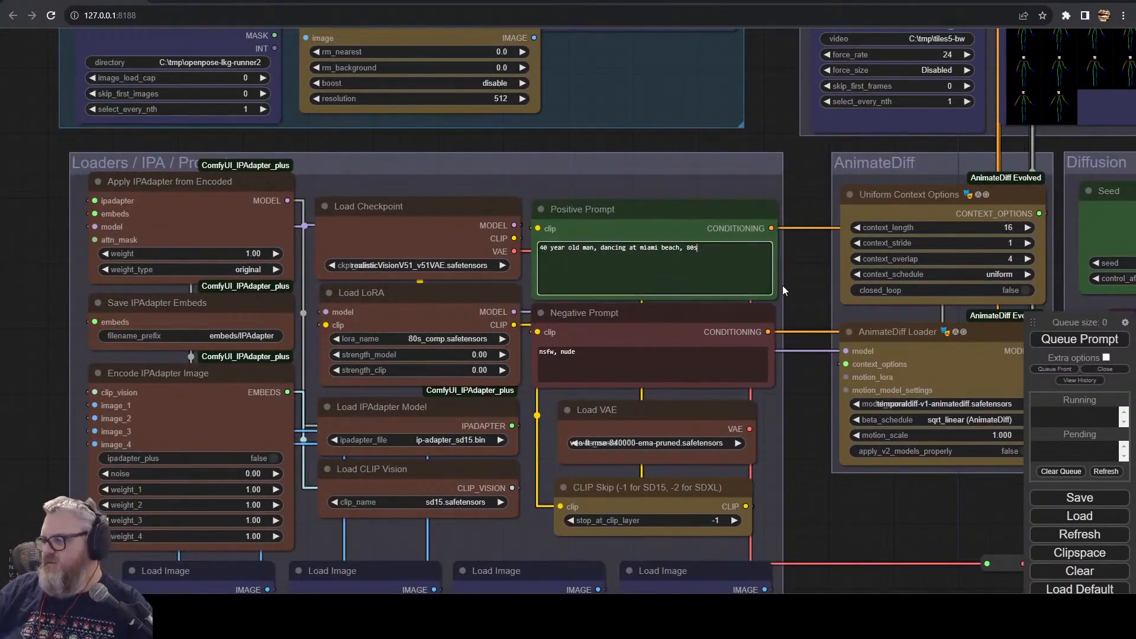
pyautogui.moveTo(640, 248); pyautogui.dragTo(840, 251)
pyautogui.write('venice')
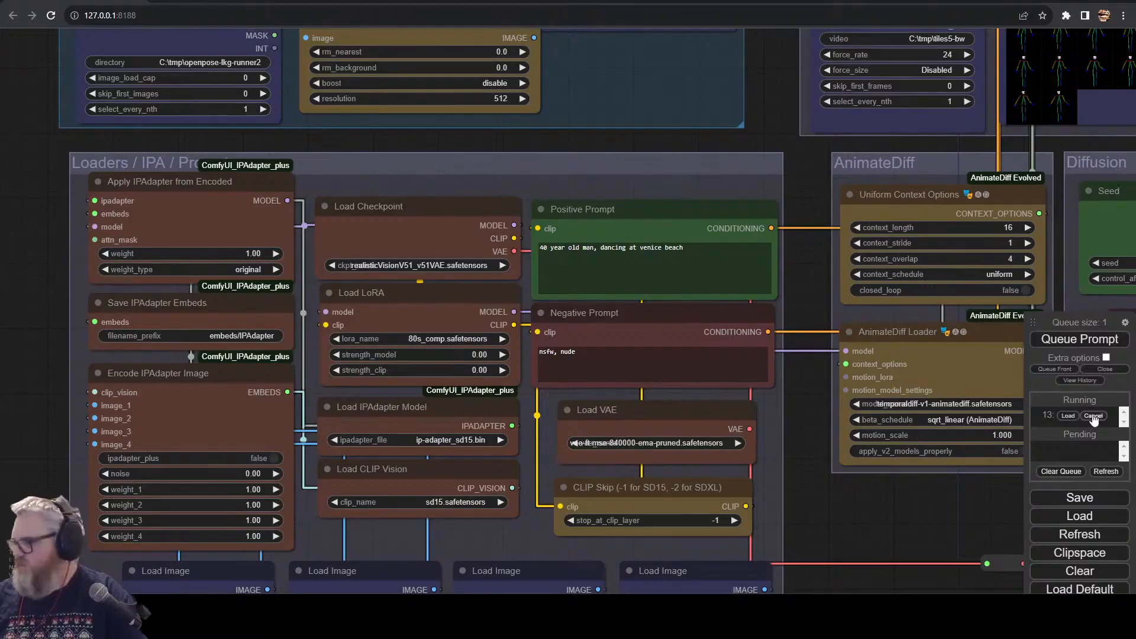
# - Set the Apply IPAdapter from Encoded weight to 0.7 and queue the Venice beach prompt again
pyautogui.click(262, 254)
pyautogui.write('0.7')
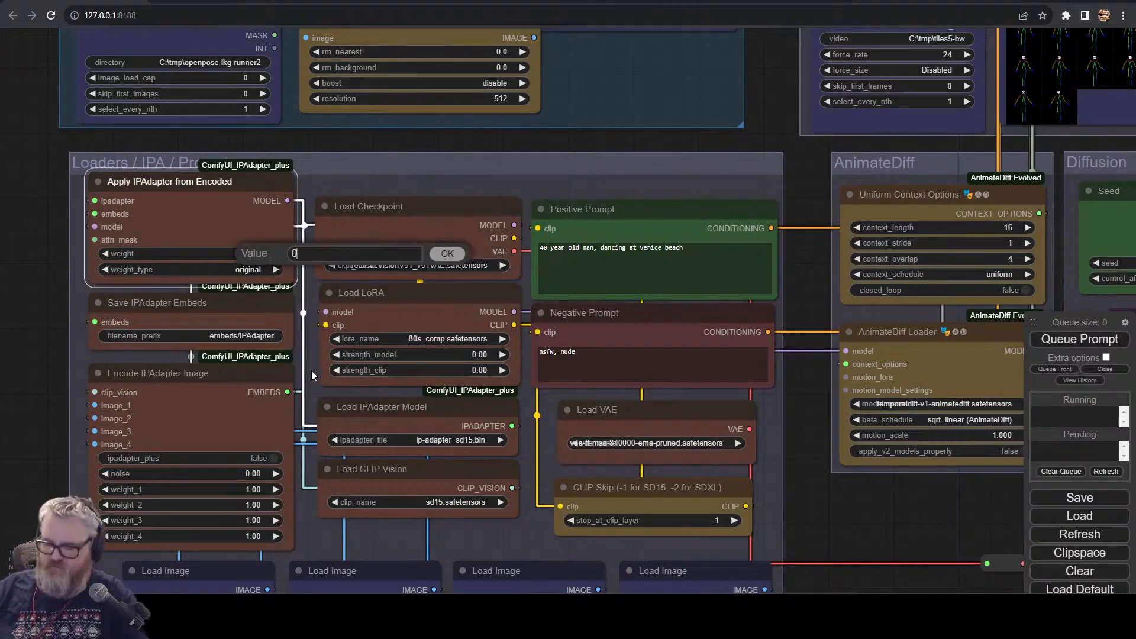
pyautogui.press('Return')
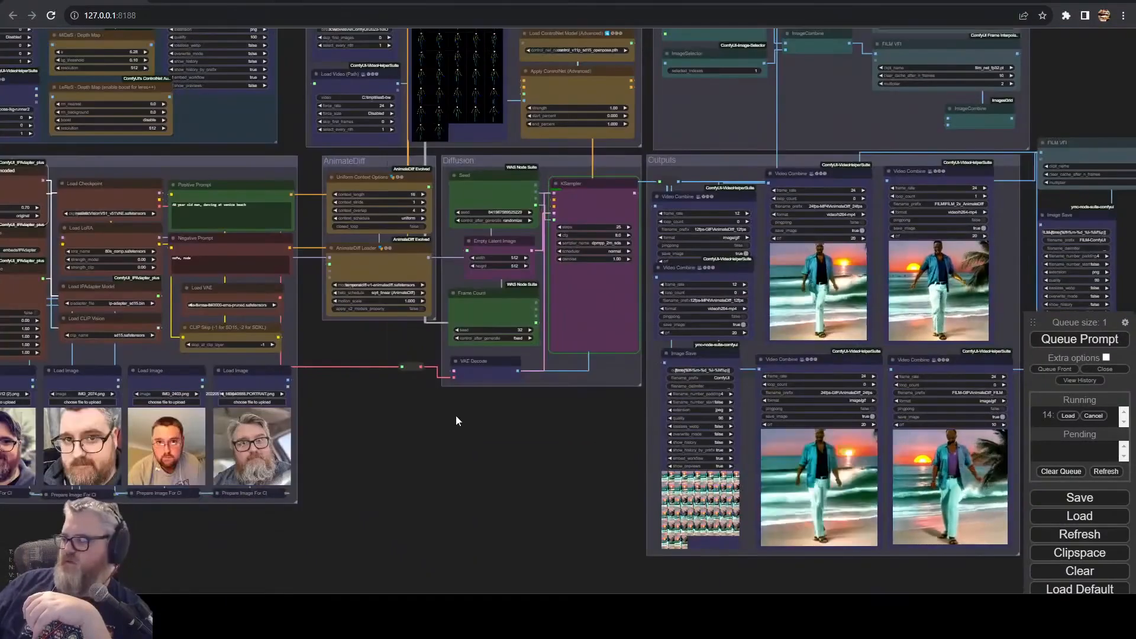
# - Move the 24fps-MP4 Video Combine node in the Outputs group down slightly
pyautogui.moveTo(485, 477); pyautogui.dragTo(667, 469)
pyautogui.scroll(4, 778, 471)
pyautogui.moveTo(779, 483); pyautogui.dragTo(403, 523)
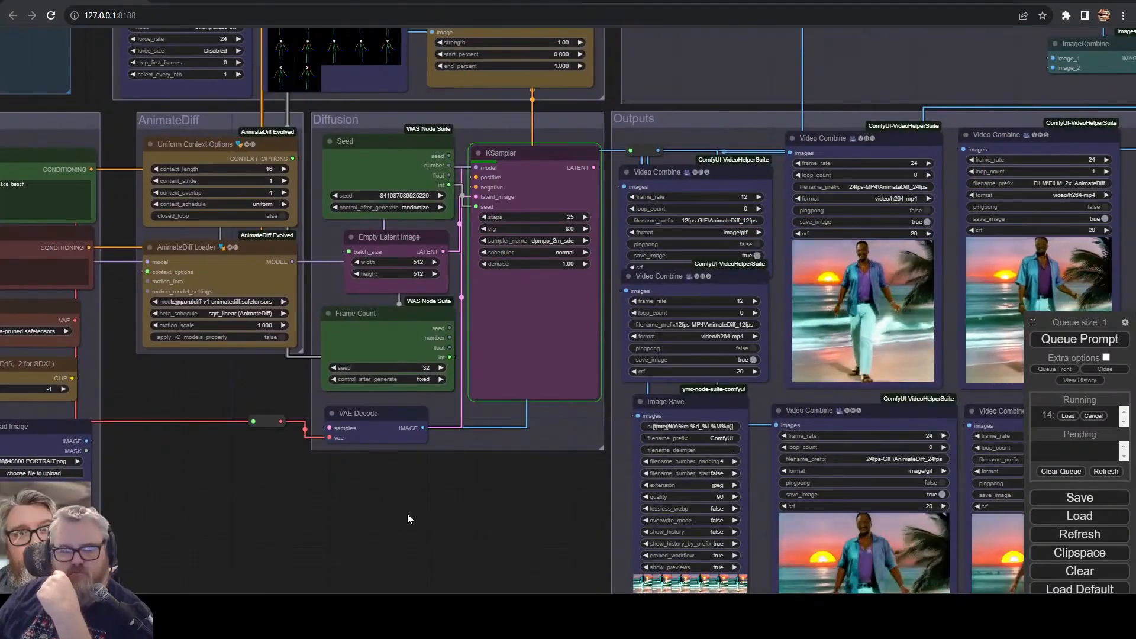
pyautogui.moveTo(477, 509); pyautogui.dragTo(142, 502)
pyautogui.scroll(10, 248, 340)
pyautogui.scroll(1, 249, 340)
pyautogui.moveTo(147, 188); pyautogui.dragTo(150, 215)
pyautogui.moveTo(139, 204); pyautogui.dragTo(173, 328)
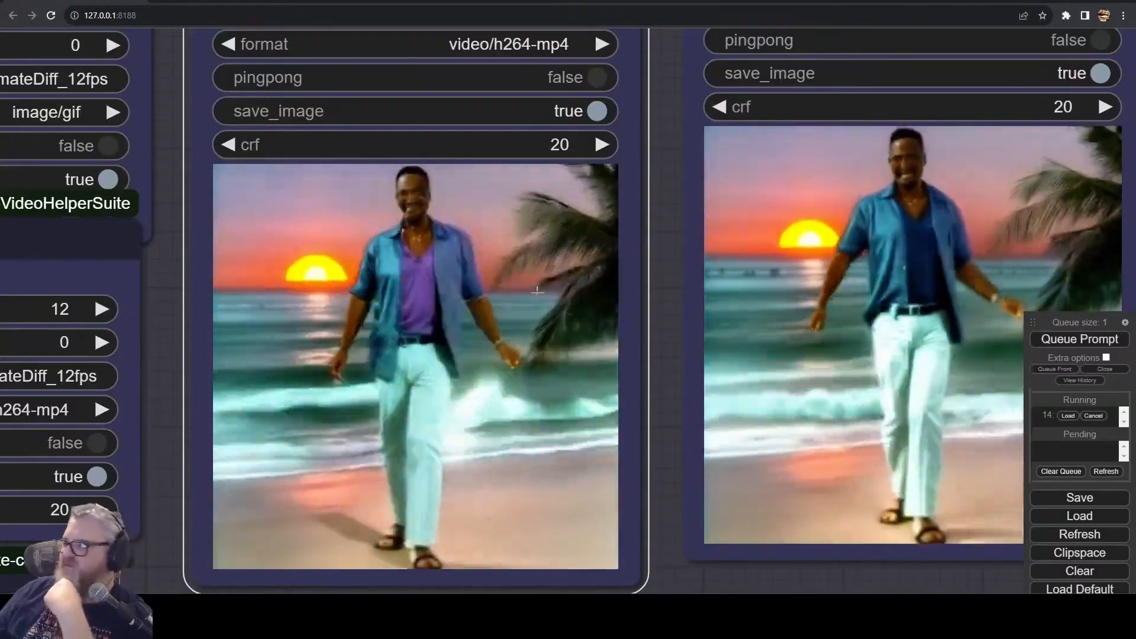
# - Compare the MP4 and GIF previews of the sunset beach clip and check the KSampler's progress
pyautogui.scroll(-5, 599, 477)
pyautogui.scroll(5, 535, 522)
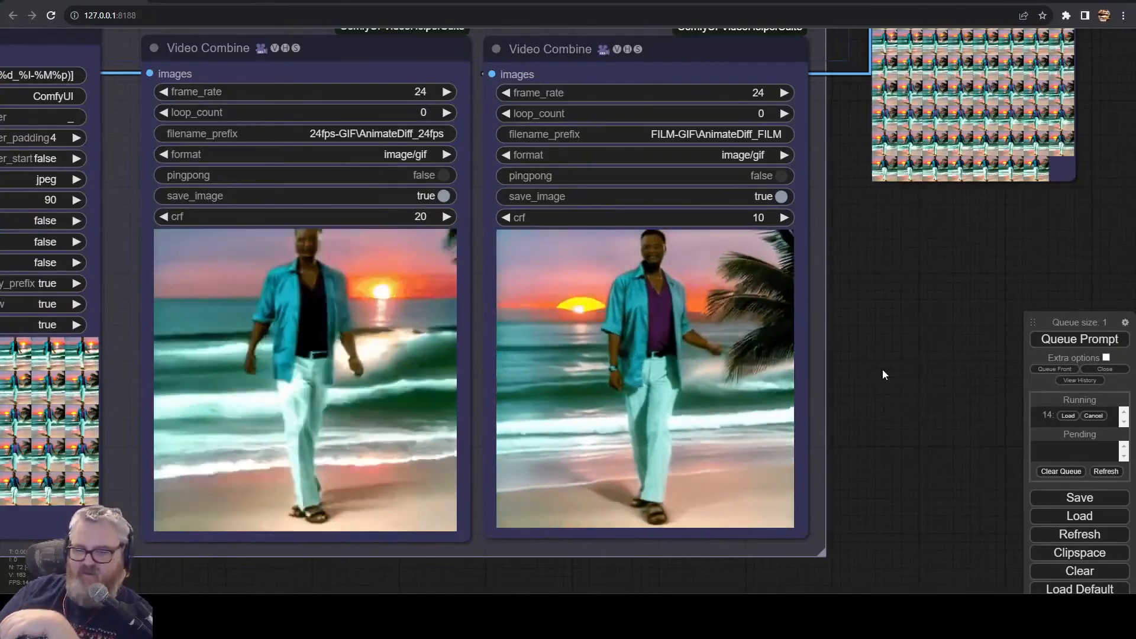
pyautogui.scroll(-5, 661, 435)
pyautogui.scroll(5, 725, 365)
pyautogui.moveTo(725, 365); pyautogui.dragTo(431, 530)
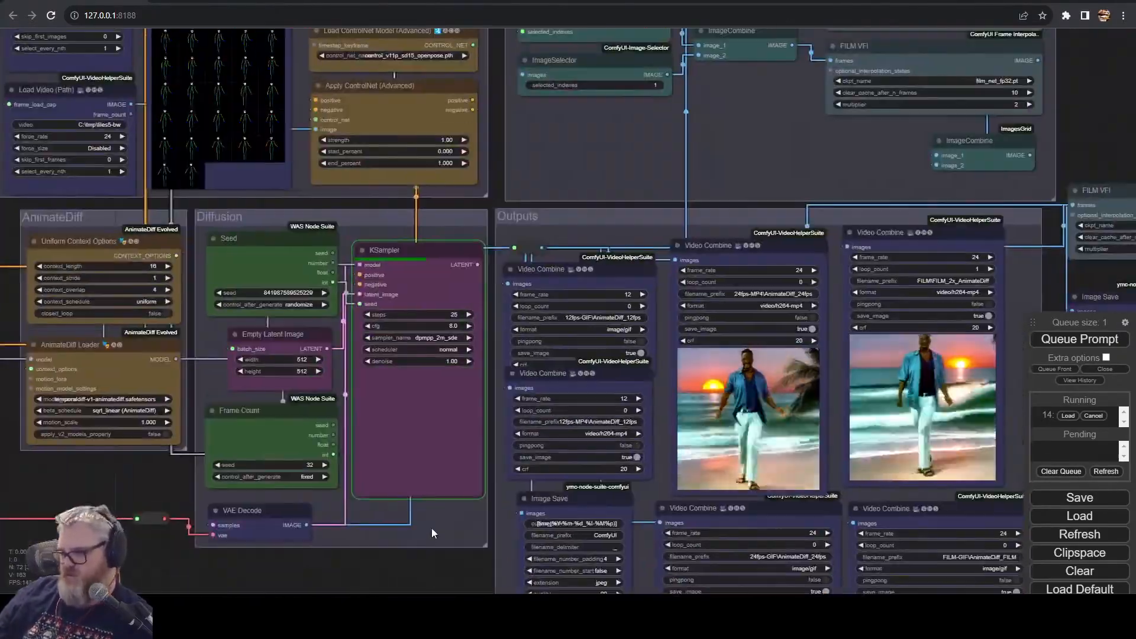
# - Switch to Blender, copy the plane's material and replace its Truchet node with a White Noise Texture node
pyautogui.click(225, 613)
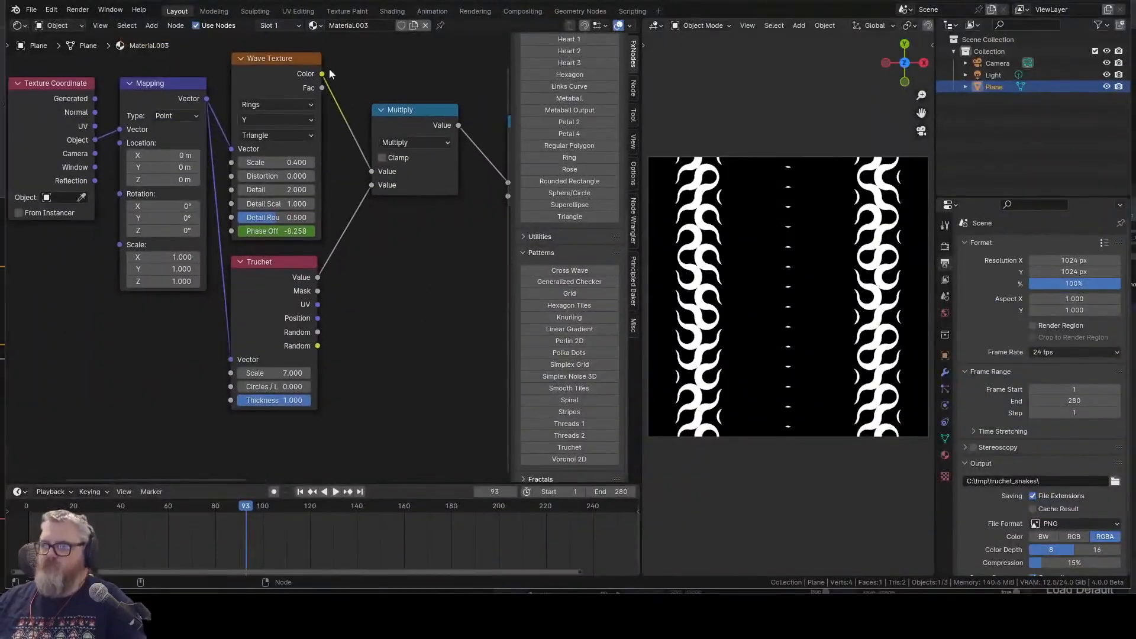
pyautogui.hotkey('shift', 'a')
pyautogui.moveTo(233, 360)
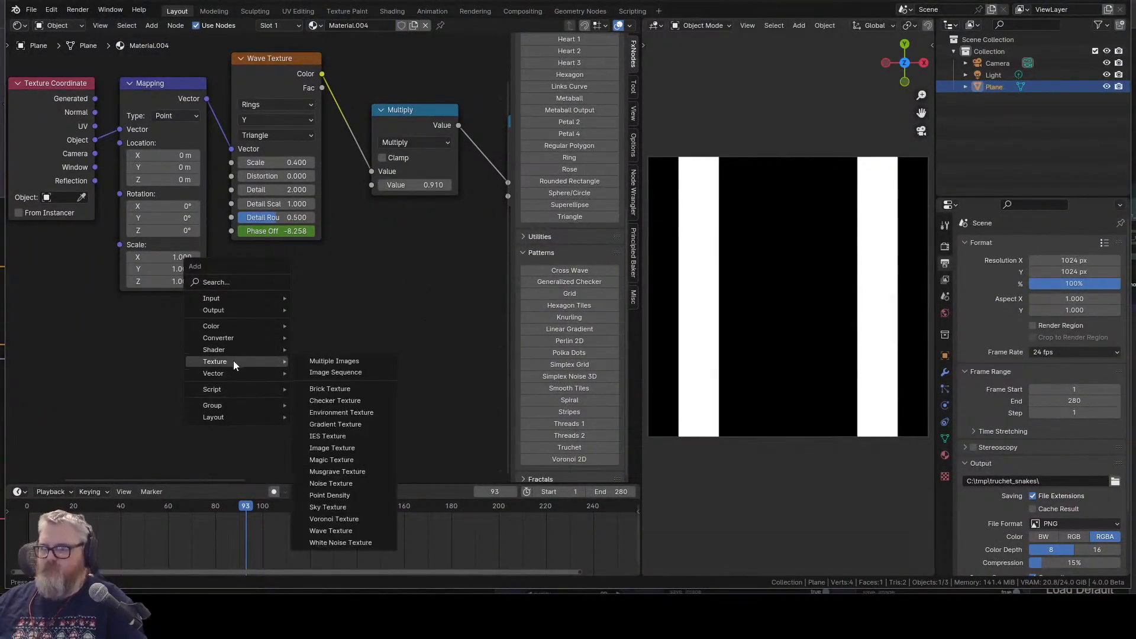
pyautogui.click(338, 543)
pyautogui.click(239, 272)
# - Connect the Mapping vector to the White Noise Texture and its value to the Multiply node, and preview the animation
pyautogui.moveTo(206, 98); pyautogui.dragTo(238, 336)
pyautogui.moveTo(325, 291); pyautogui.dragTo(372, 185)
pyautogui.scroll(4, 386, 354)
pyautogui.press('space')
pyautogui.scroll(4, 743, 374)
pyautogui.press('space')
# - Try a scale of 0.1 on all three axes of the Mapping node
pyautogui.moveTo(113, 256); pyautogui.dragTo(112, 292)
pyautogui.write('.1')
pyautogui.press('Return')
pyautogui.hotkey('ctrl', 'z')
# - Show the render settings and play the animation to check the white noise stripes across the whole plane
pyautogui.click(944, 246)
pyautogui.press('space')
pyautogui.press('space')
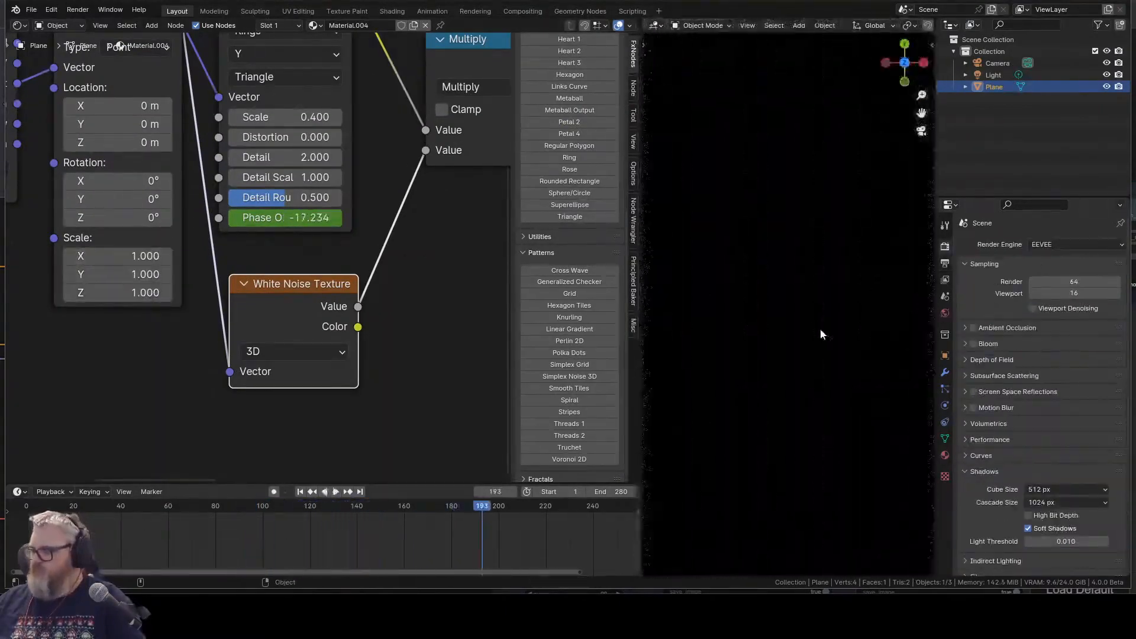
pyautogui.scroll(-8, 821, 330)
pyautogui.press('space')
pyautogui.scroll(-8, 246, 350)
# - Move the Texture Coordinate node away from the Mapping node and expand the Mappings category of FxNodes
pyautogui.moveTo(174, 223); pyautogui.dragTo(103, 156)
pyautogui.scroll(7, 550, 237)
pyautogui.click(541, 78)
pyautogui.click(544, 110)
pyautogui.click(543, 62)
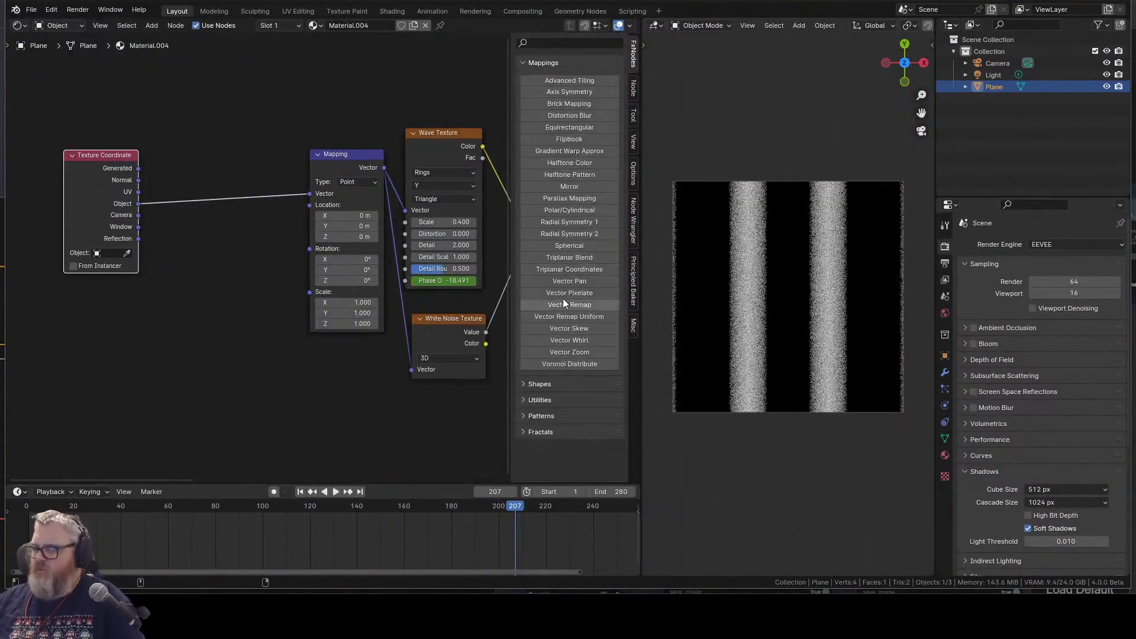
# - Insert a Vector Pixelate node between the Texture Coordinate and Mapping nodes and preview the animated stripes
pyautogui.click(569, 292)
pyautogui.click(217, 183)
pyautogui.press('space')
pyautogui.scroll(4, 807, 308)
pyautogui.press('space')
# - Set the Subtract node's value to 0.560 and play the animation
pyautogui.moveTo(491, 331)
pyautogui.mouseDown()
pyautogui.moveTo(343, 368)
pyautogui.moveTo(395, 353)
pyautogui.mouseUp()
pyautogui.moveTo(308, 275); pyautogui.dragTo(306, 275)
pyautogui.click(321, 258)
pyautogui.moveTo(416, 275); pyautogui.dragTo(329, 274)
pyautogui.press('space')
# - Set the Wave Texture's rings direction to Z
pyautogui.scroll(-3, 748, 337)
pyautogui.moveTo(177, 319); pyautogui.dragTo(380, 325)
pyautogui.click(64, 280)
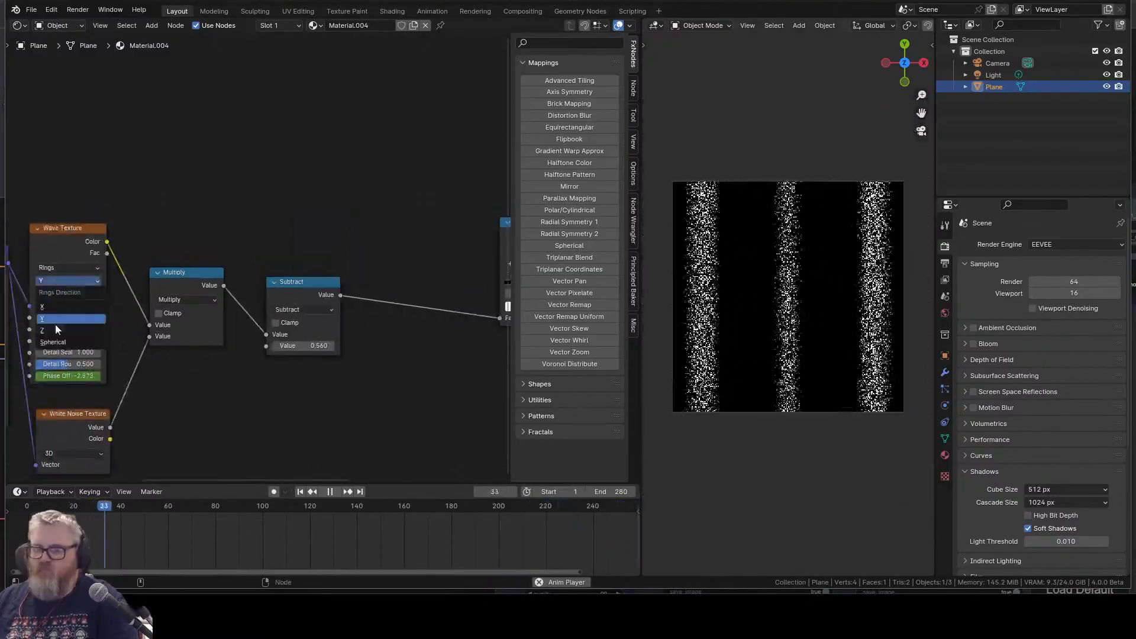
pyautogui.click(55, 330)
pyautogui.scroll(5, 722, 384)
pyautogui.scroll(-5, 723, 383)
# - Adjust the Subtract node's value to fine-tune the ring pattern and inspect the plane up close
pyautogui.moveTo(461, 371); pyautogui.dragTo(92, 366)
pyautogui.moveTo(156, 276); pyautogui.dragTo(193, 276)
pyautogui.moveTo(139, 276); pyautogui.dragTo(473, 325)
pyautogui.scroll(5, 747, 331)
pyautogui.scroll(-6, 331, 306)
pyautogui.scroll(6, 399, 355)
# - Set the White Noise Texture's dimensions to 2D, then try another Subtract value and undo it
pyautogui.click(388, 417)
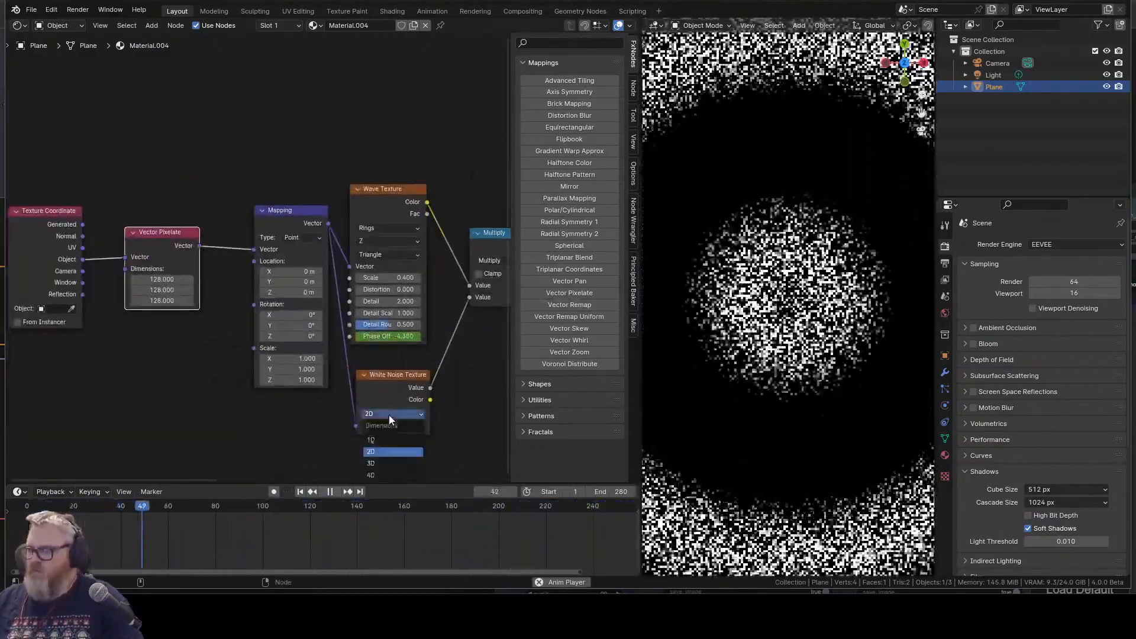
pyautogui.click(384, 451)
pyautogui.moveTo(388, 354); pyautogui.dragTo(271, 346)
pyautogui.moveTo(260, 281); pyautogui.dragTo(296, 281)
pyautogui.hotkey('ctrl', 'z')
pyautogui.moveTo(379, 337); pyautogui.dragTo(288, 342)
pyautogui.scroll(-5, 748, 331)
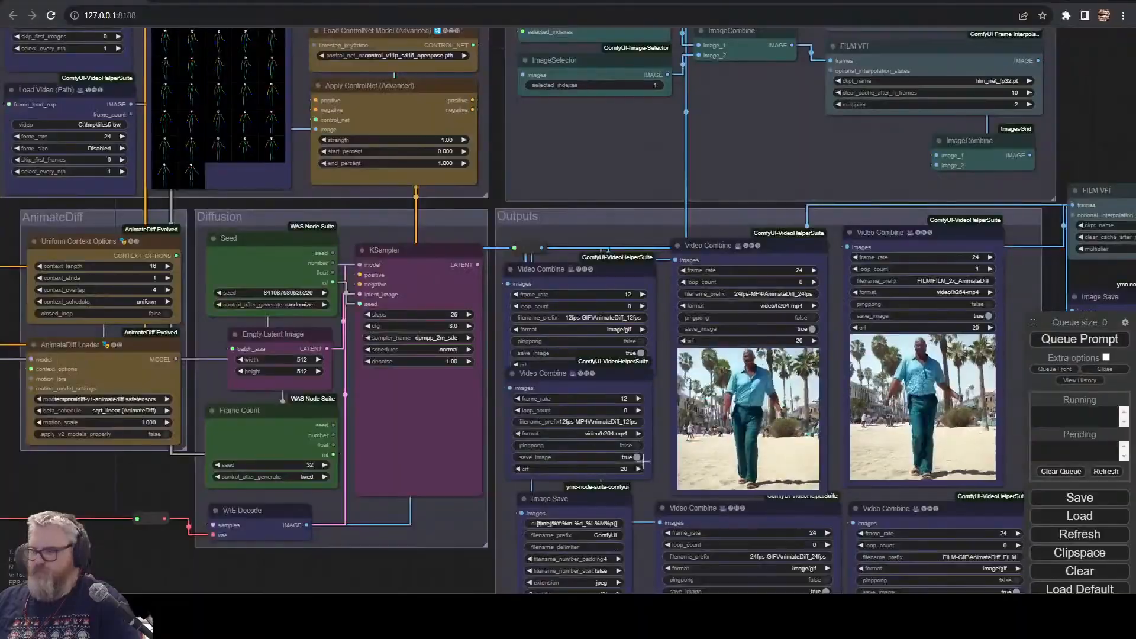
# - In ComfyUI, set the AnimateDiff Loader's model to mm_sdxl_v10_beta.ckpt and load the TimelessxlSDXL1_v7 checkpoint
pyautogui.scroll(5, 775, 443)
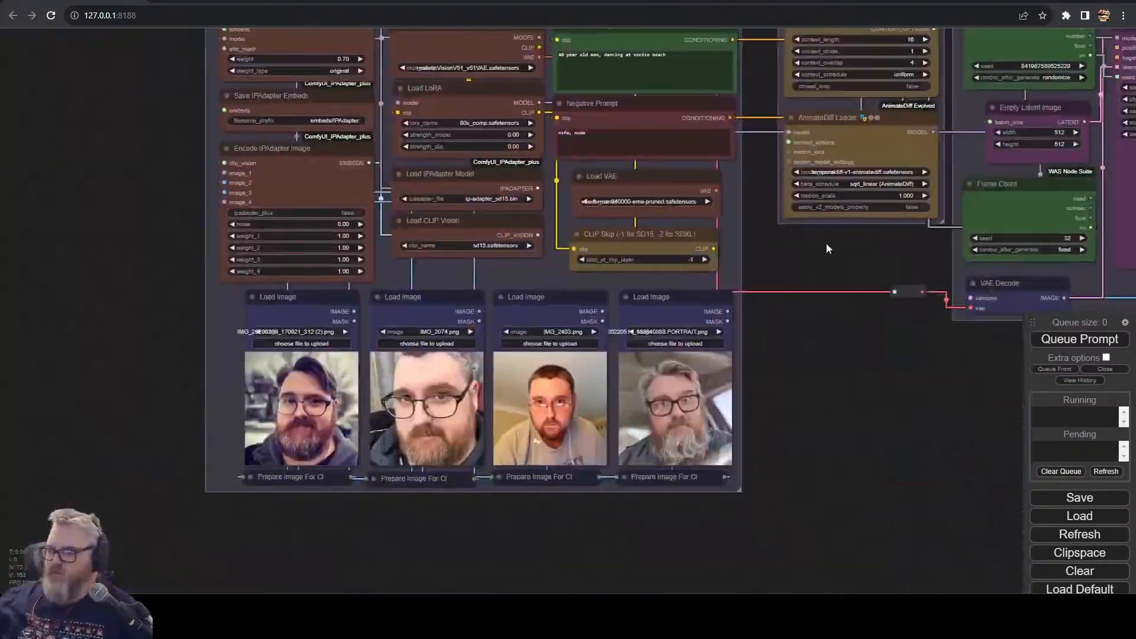
pyautogui.moveTo(792, 346); pyautogui.dragTo(769, 412)
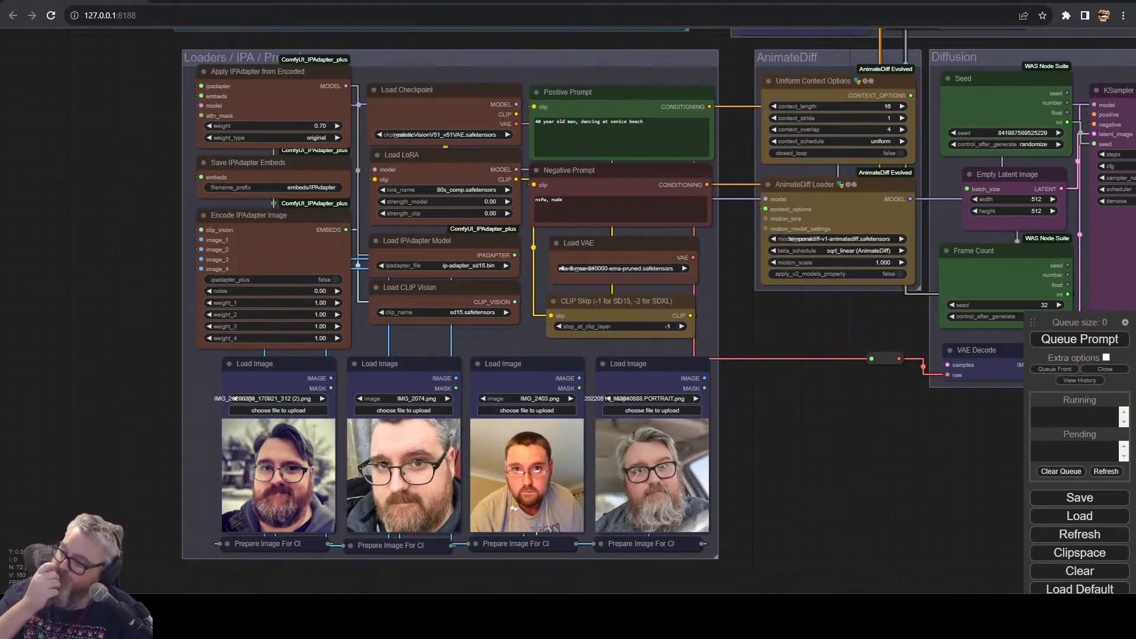
pyautogui.scroll(5, 512, 439)
pyautogui.scroll(-4, 466, 314)
pyautogui.moveTo(762, 368); pyautogui.dragTo(788, 535)
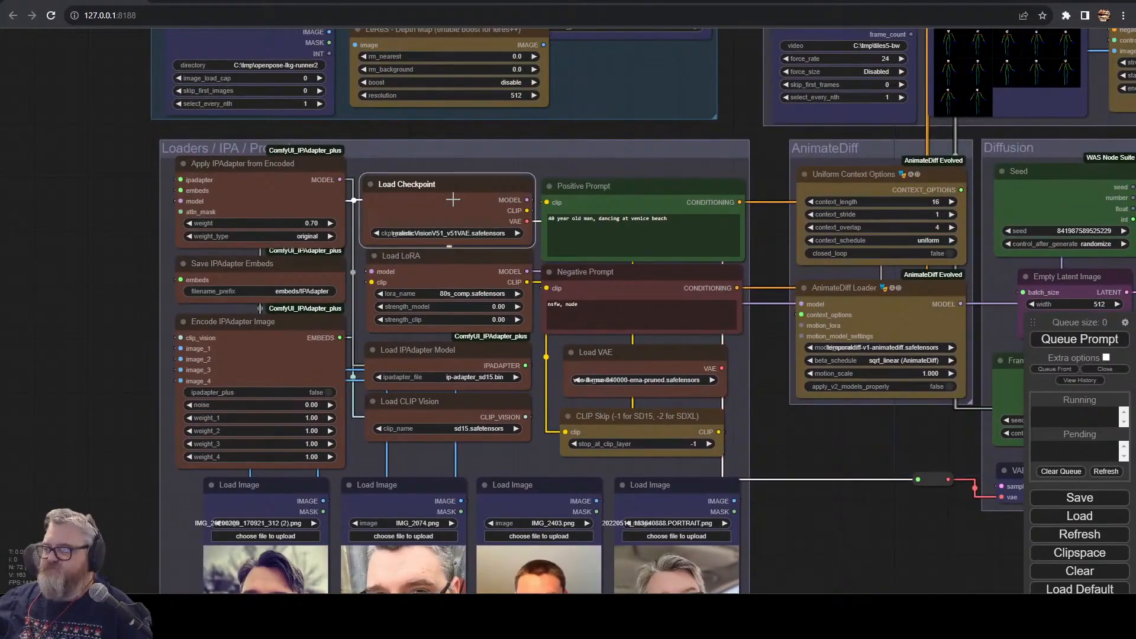
pyautogui.moveTo(451, 271)
pyautogui.mouseDown()
pyautogui.moveTo(349, 284)
pyautogui.moveTo(71, 367)
pyautogui.moveTo(452, 270)
pyautogui.mouseUp()
pyautogui.moveTo(861, 436); pyautogui.dragTo(643, 479)
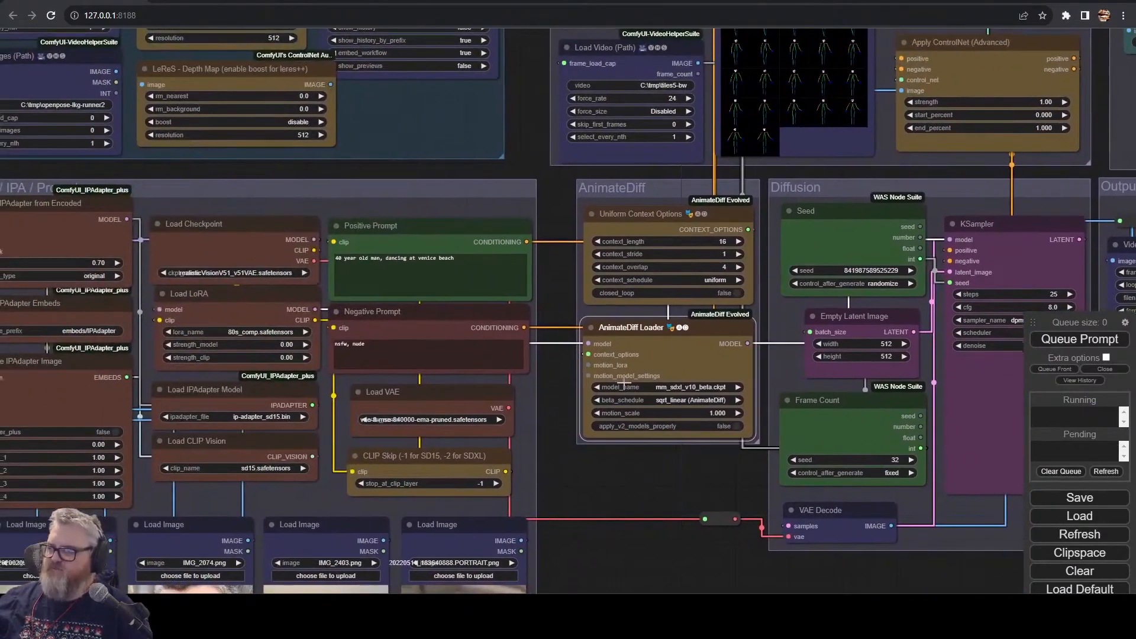
# - Load the SDXL_MSPaint_Portrait LoRA with model and clip strengths of 1.00, and shift the Load Checkpoint node slightly up
pyautogui.click(273, 331)
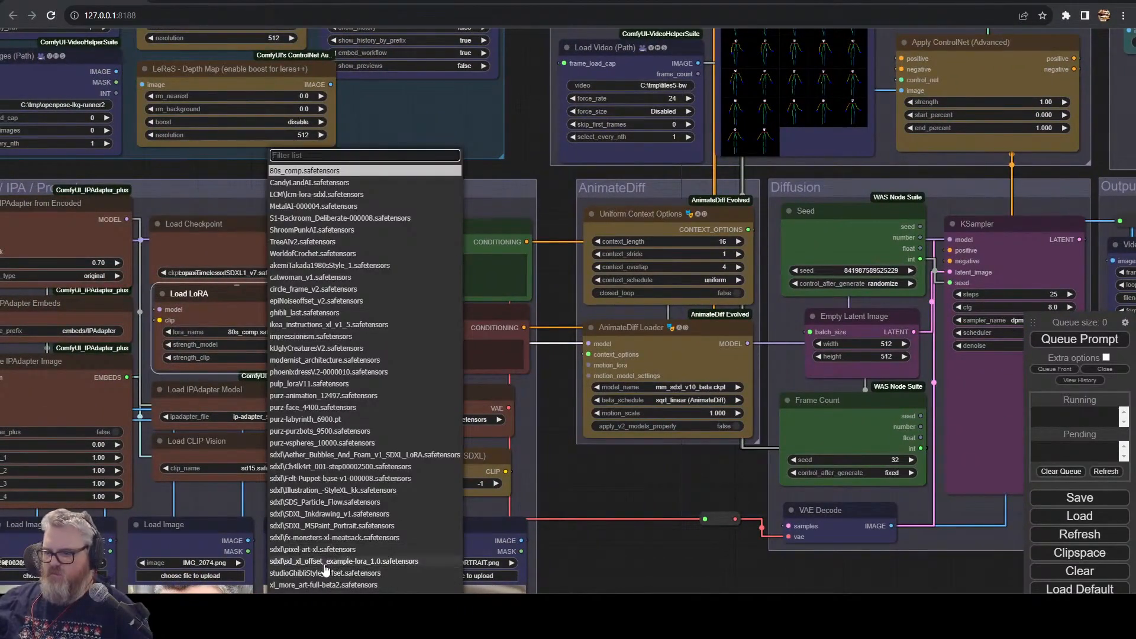
pyautogui.click(320, 524)
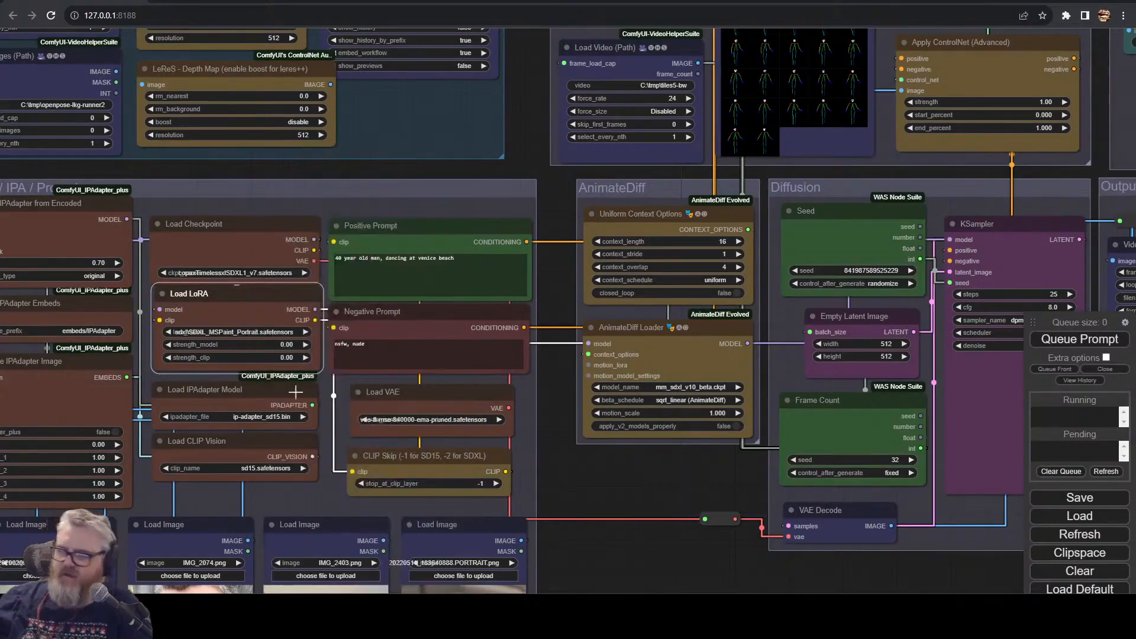
pyautogui.moveTo(257, 221); pyautogui.dragTo(257, 210)
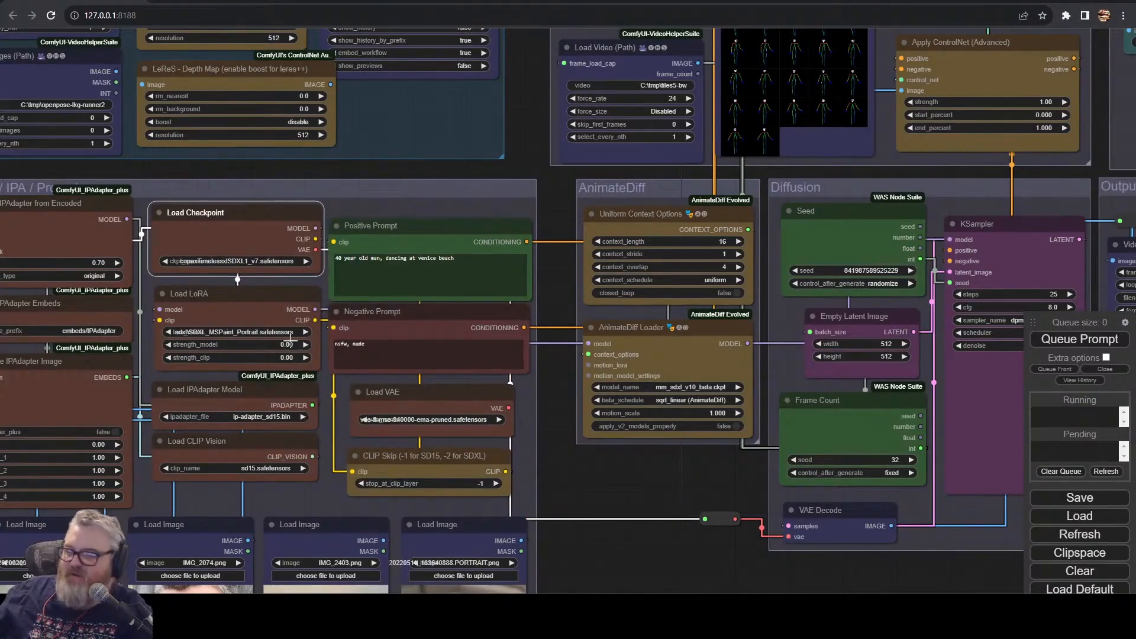
pyautogui.click(288, 343)
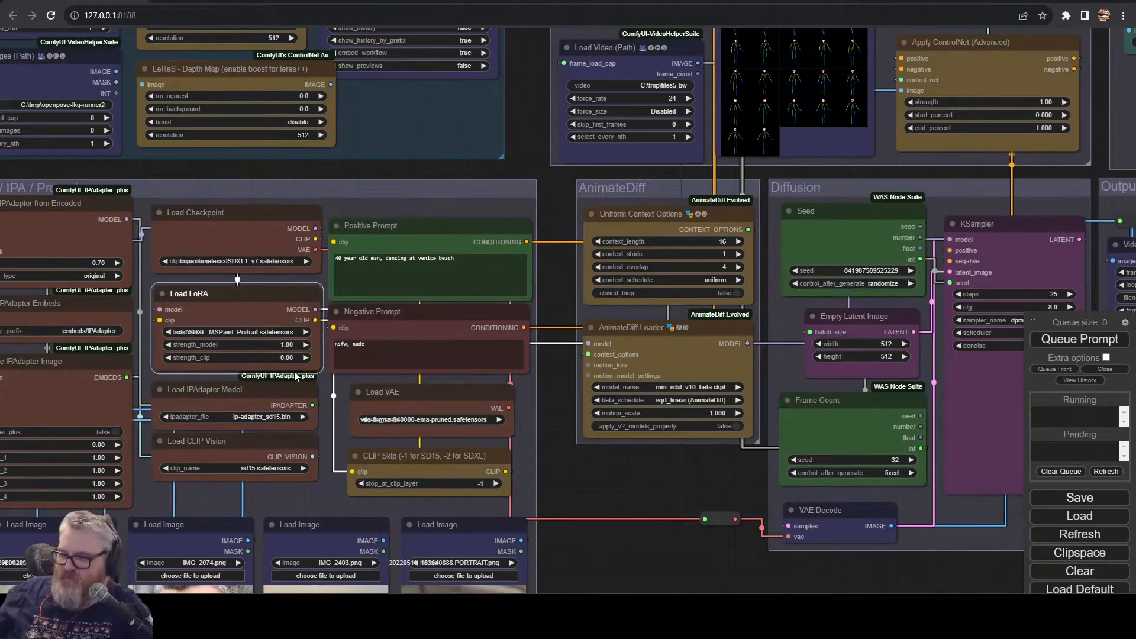
# - Edit the weight of the Apply IPAdapter from Encoded node and add "mspaint draw" wording before the positive prompt's existing text
pyautogui.click(98, 263)
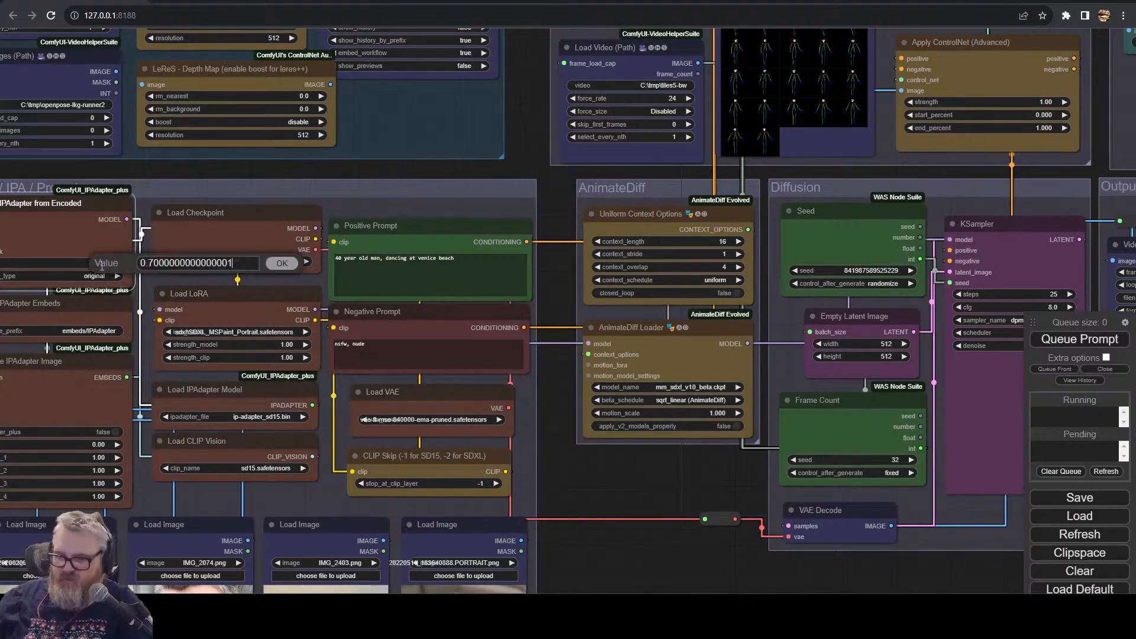
pyautogui.press('Return')
pyautogui.click(236, 258)
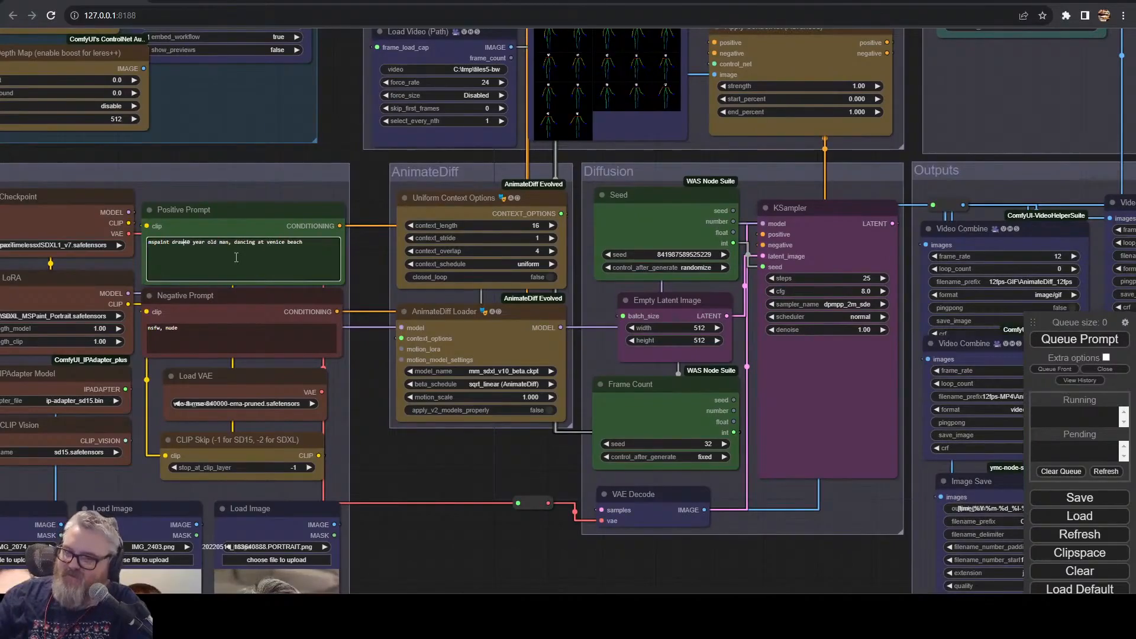
# - Check the available ControlNet models, then filter the Hugging Face model list by "controlnet sdxl"
pyautogui.moveTo(375, 424); pyautogui.dragTo(566, 399)
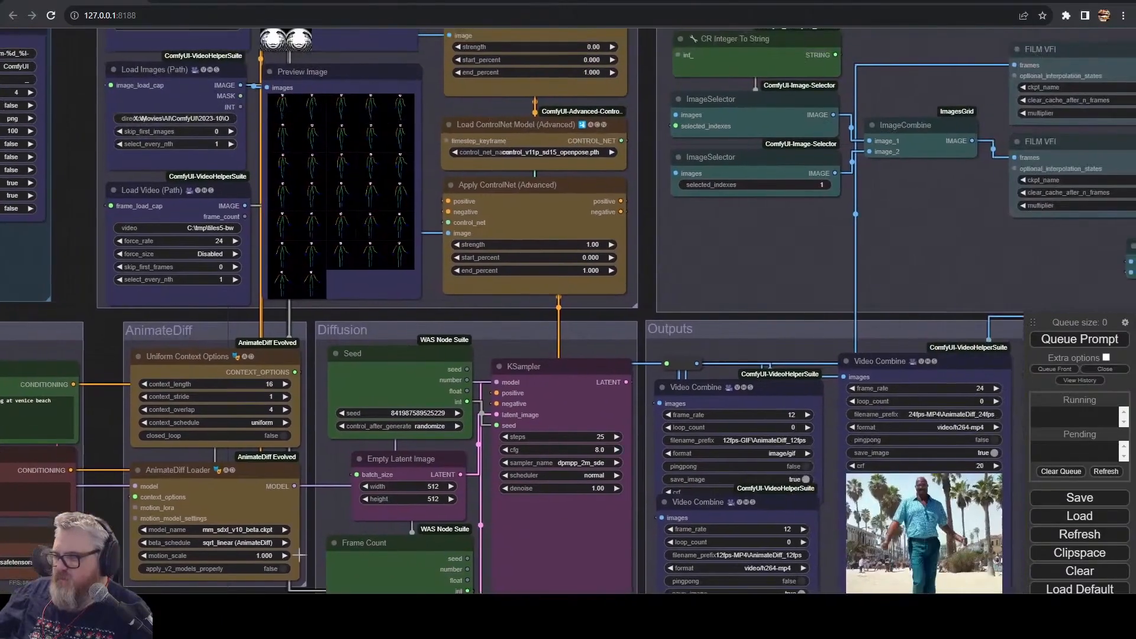
pyautogui.click(583, 153)
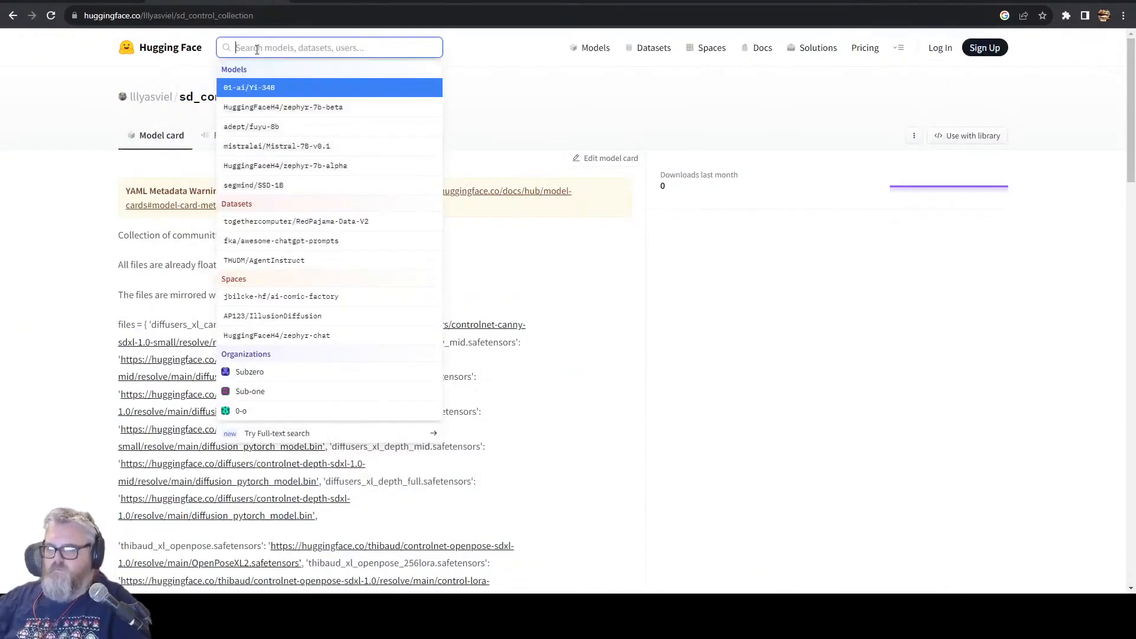
pyautogui.write('controlnet sdxl')
pyautogui.click(594, 47)
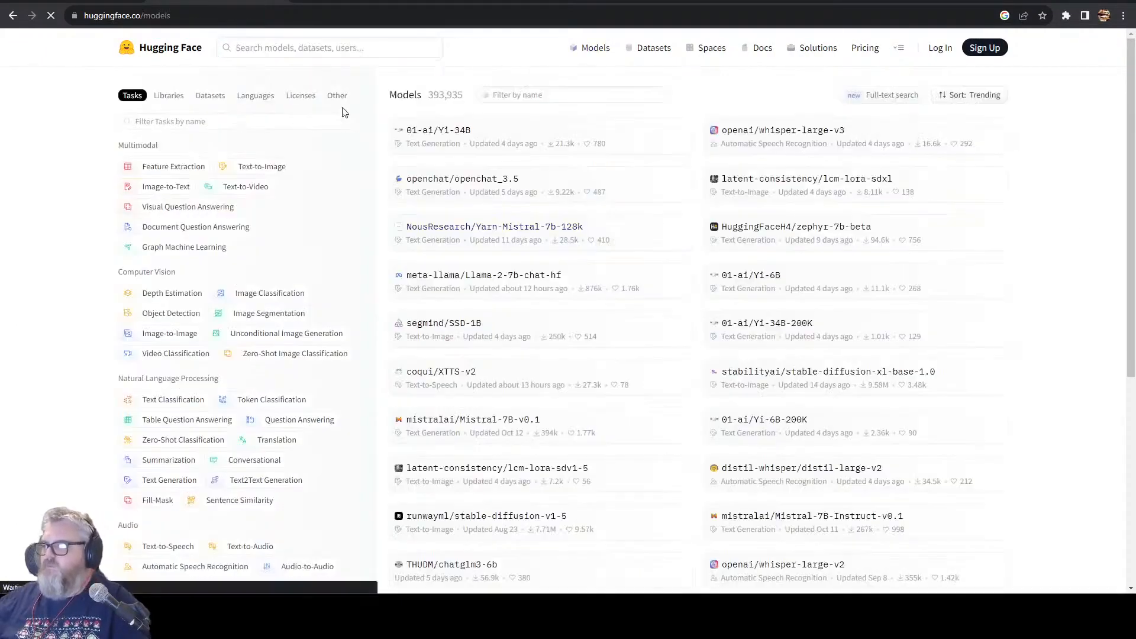
pyautogui.click(530, 96)
pyautogui.write('controlnet sdxl')
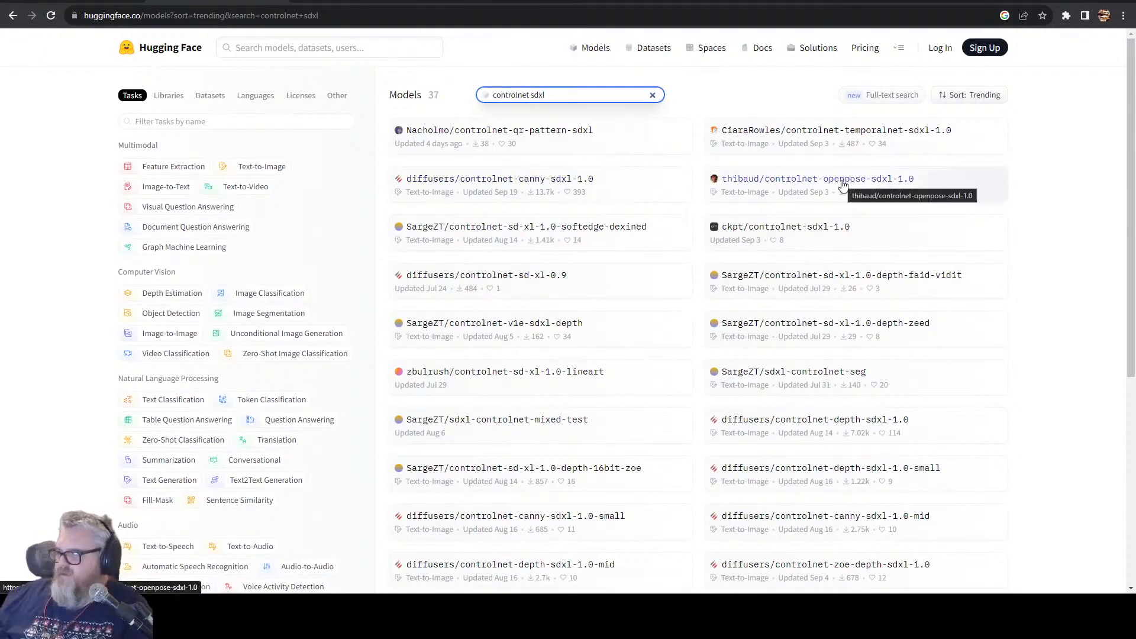
# - Open the files of thibaud/controlnet-openpose-sdxl-1.0 and download control-lora-openposeXL2-rank256.safetensors
pyautogui.click(843, 185)
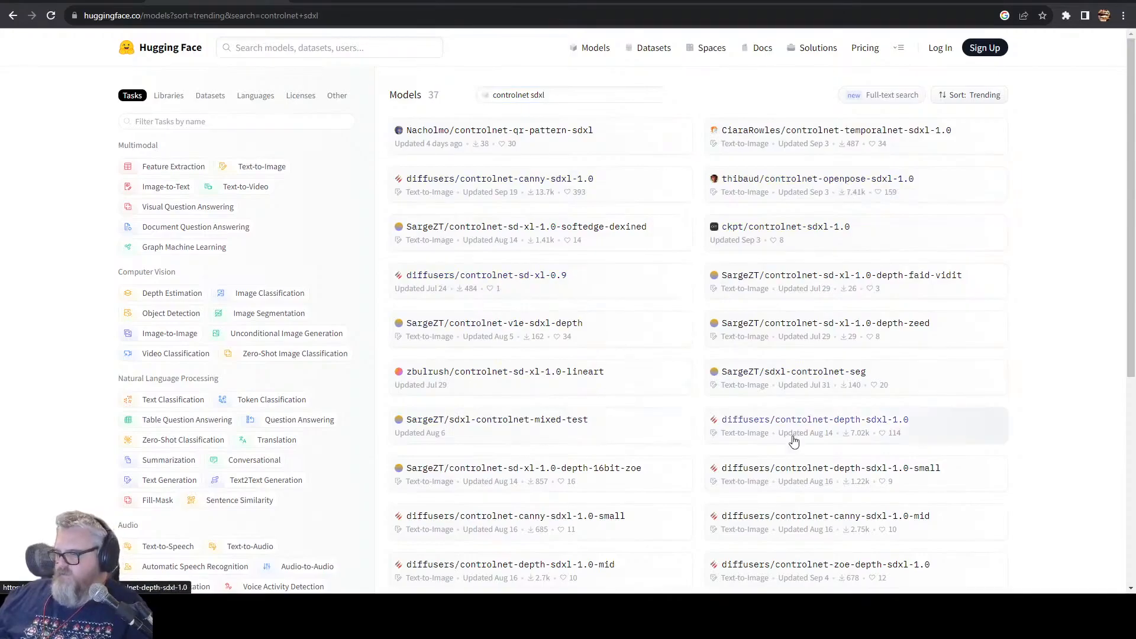
pyautogui.click(253, 155)
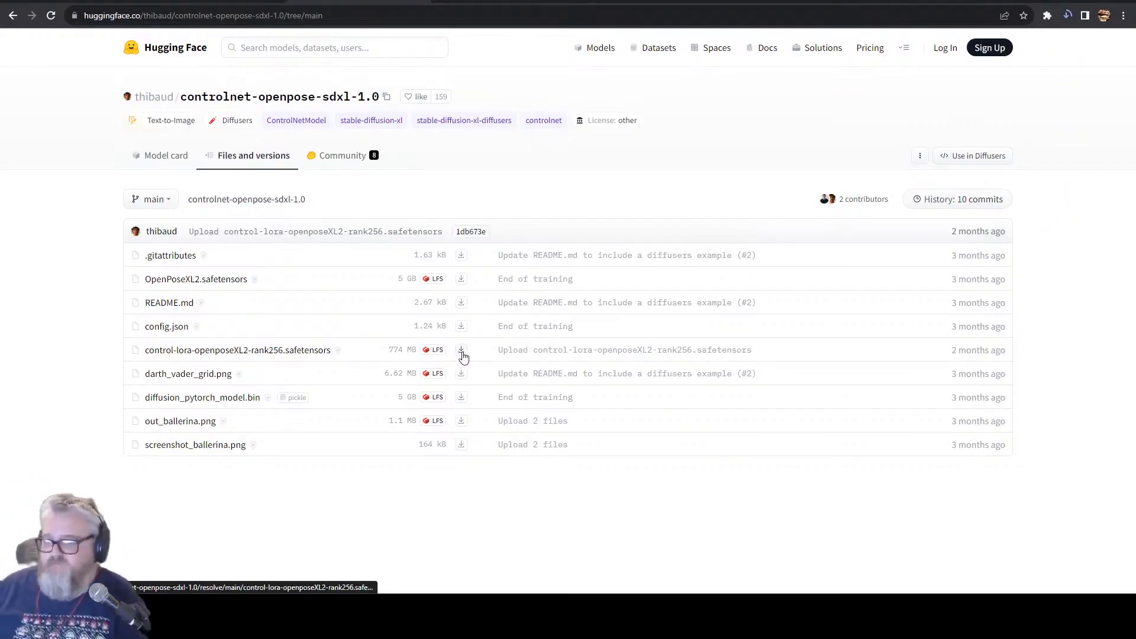
pyautogui.hotkey('ctrl', 'l')
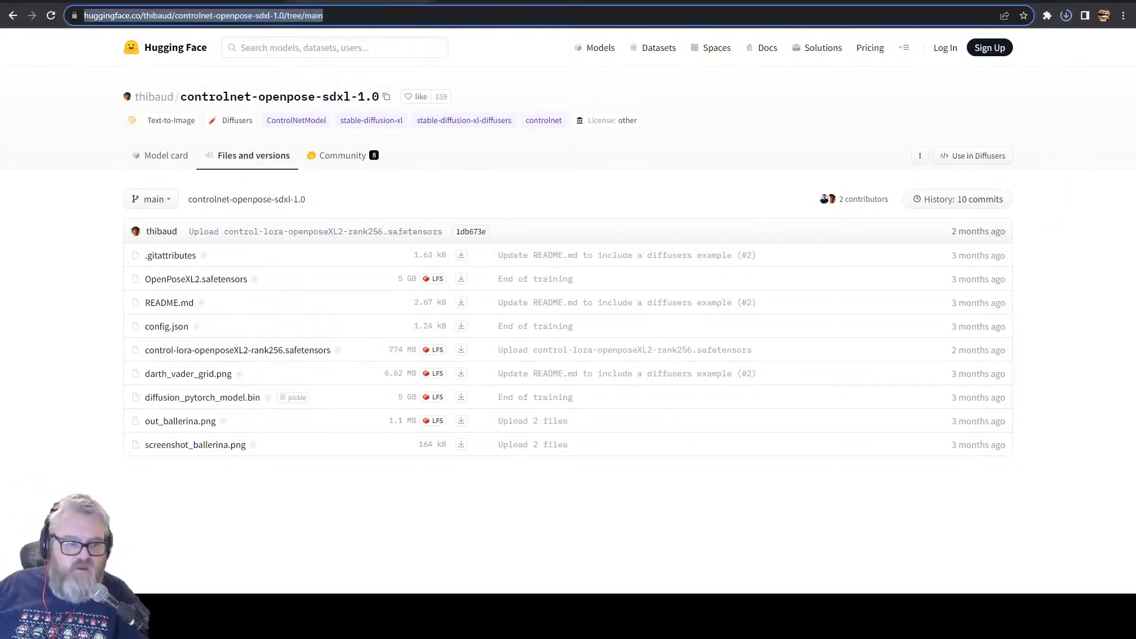
pyautogui.hotkey('alt', 'Tab')
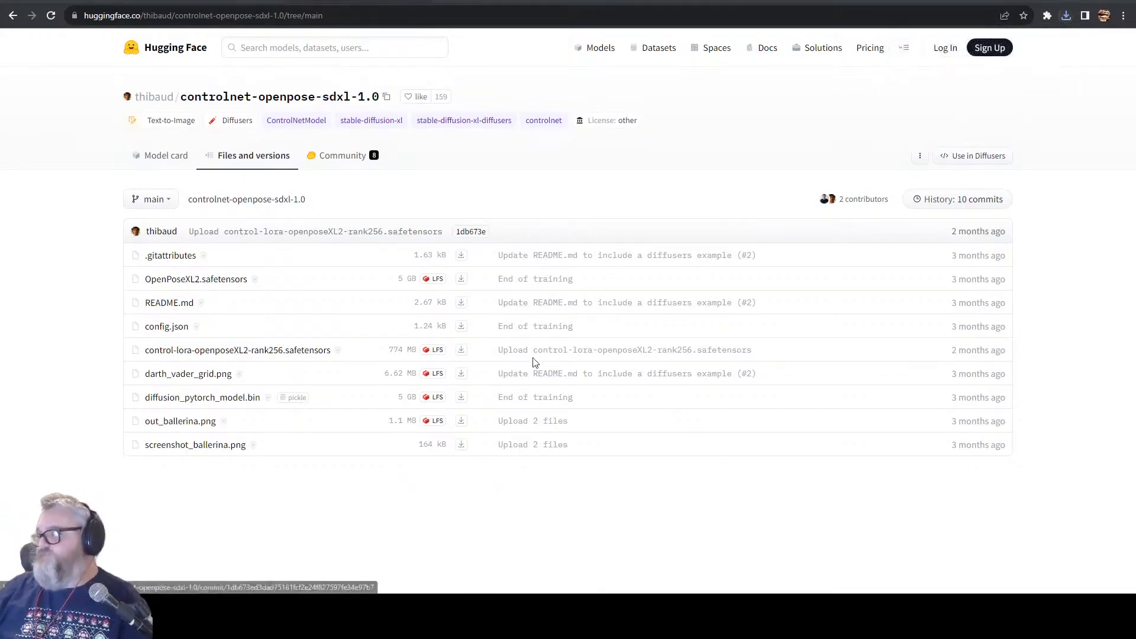
# - Show the downloaded openpose ControlNet file in its folder and open a ComfyUI_windows_portable subfolder through the Run dialog
pyautogui.click(1066, 16)
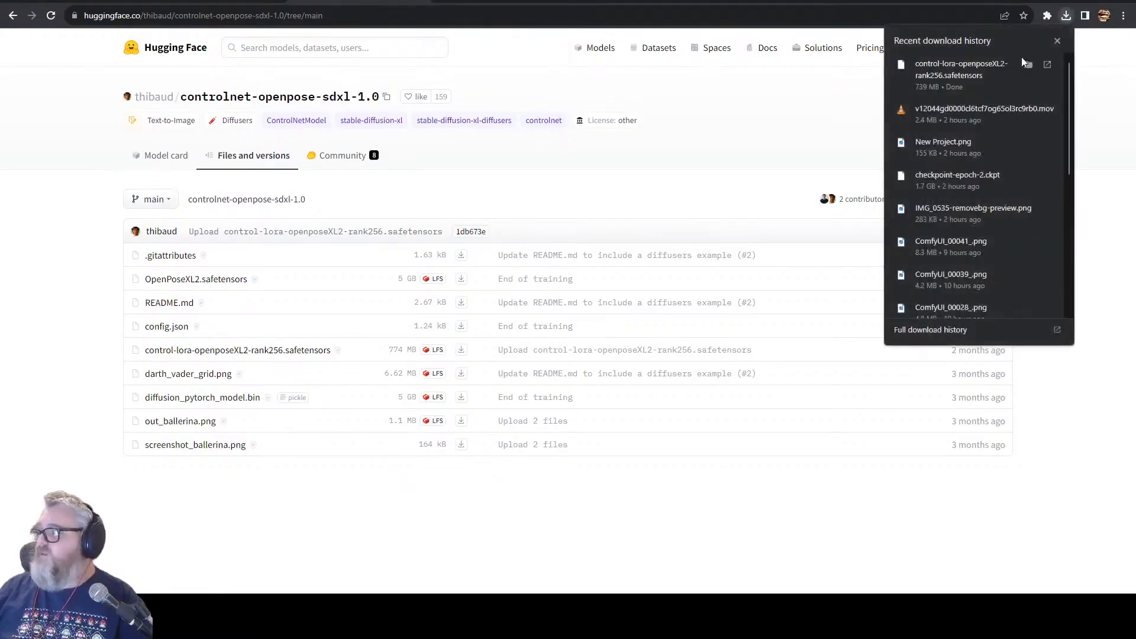
pyautogui.click(1030, 66)
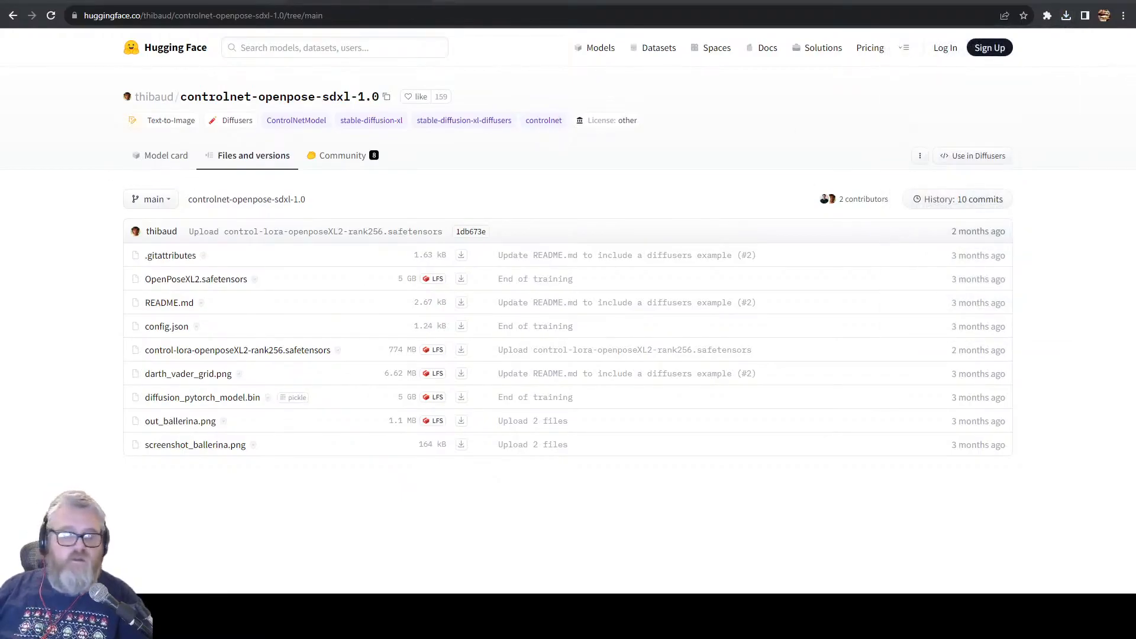
pyautogui.press('super+r')
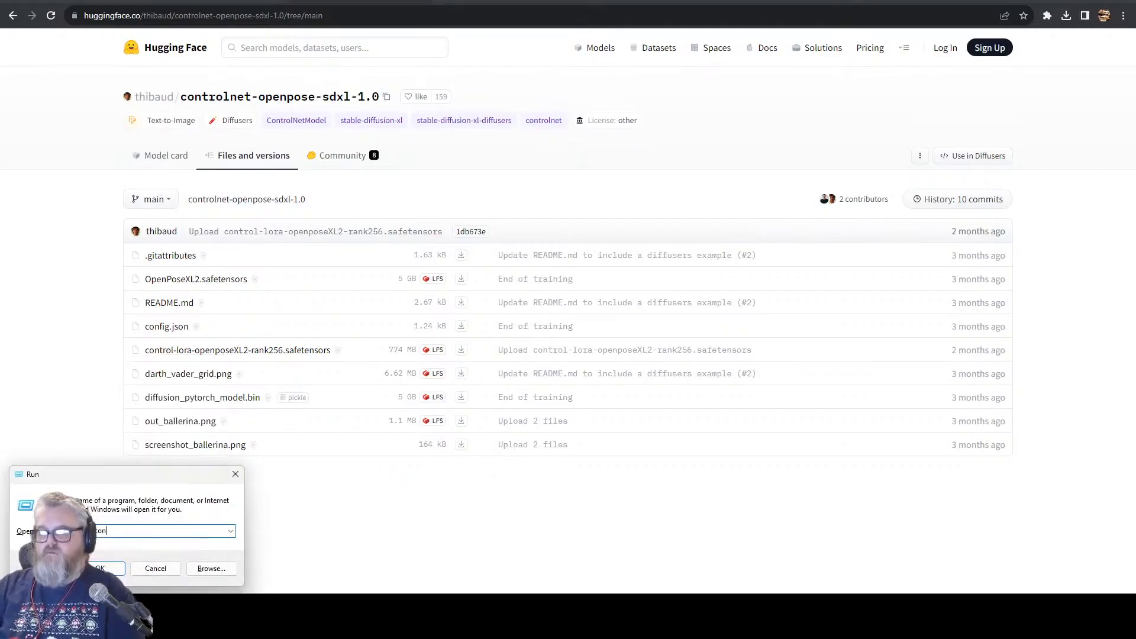
pyautogui.press('Down')
pyautogui.press('Down')
pyautogui.press('Down')
pyautogui.press('Down')
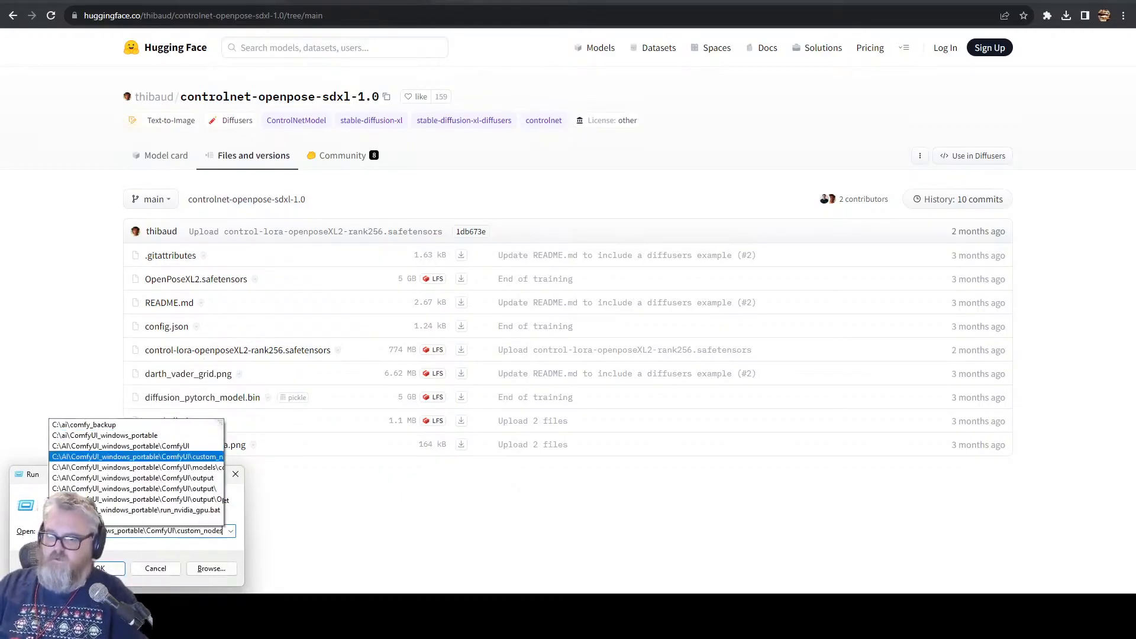
pyautogui.press('Return')
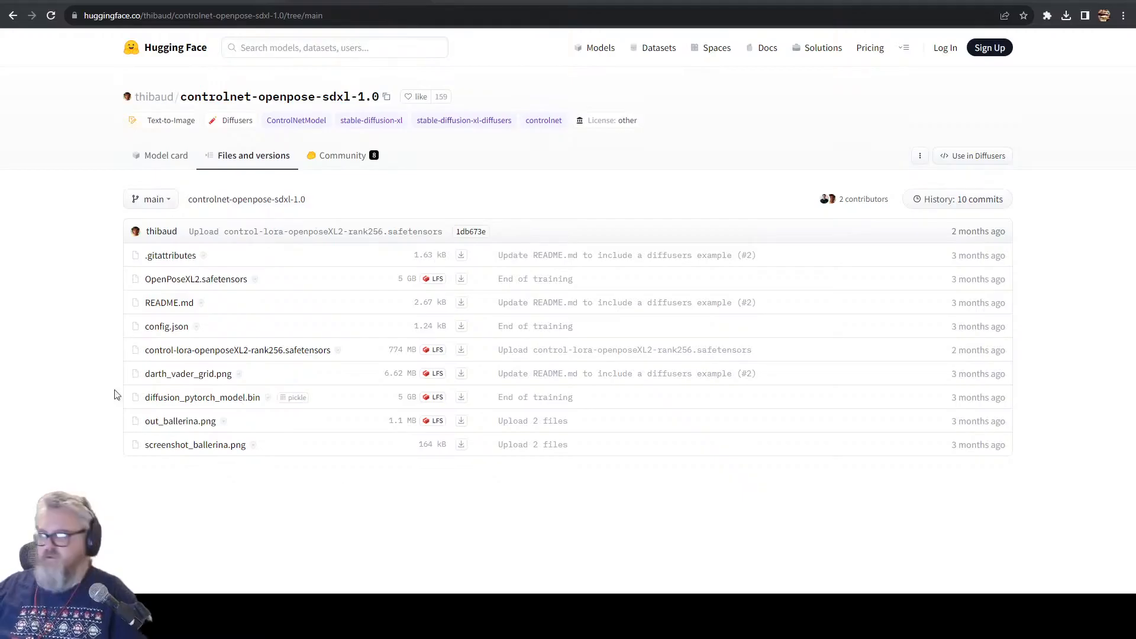
# - Return to ComfyUI and load control-lora-openposeXL2-rank256.safetensors in the openpose Load ControlNet Model node
pyautogui.click(217, 2)
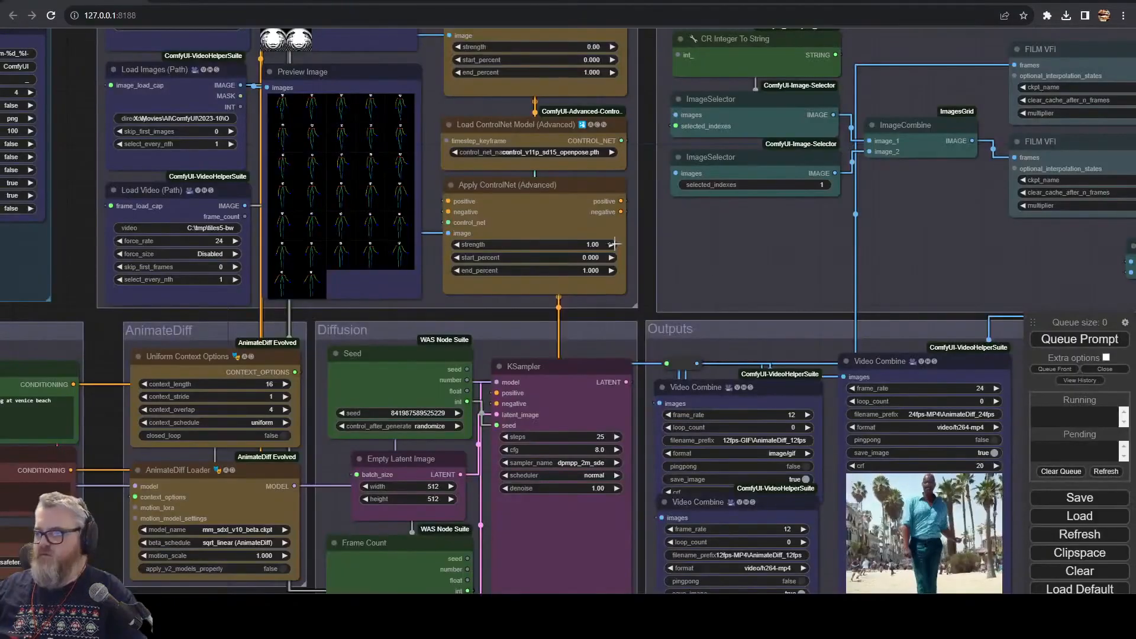
pyautogui.click(521, 152)
pyautogui.scroll(2, 566, 178)
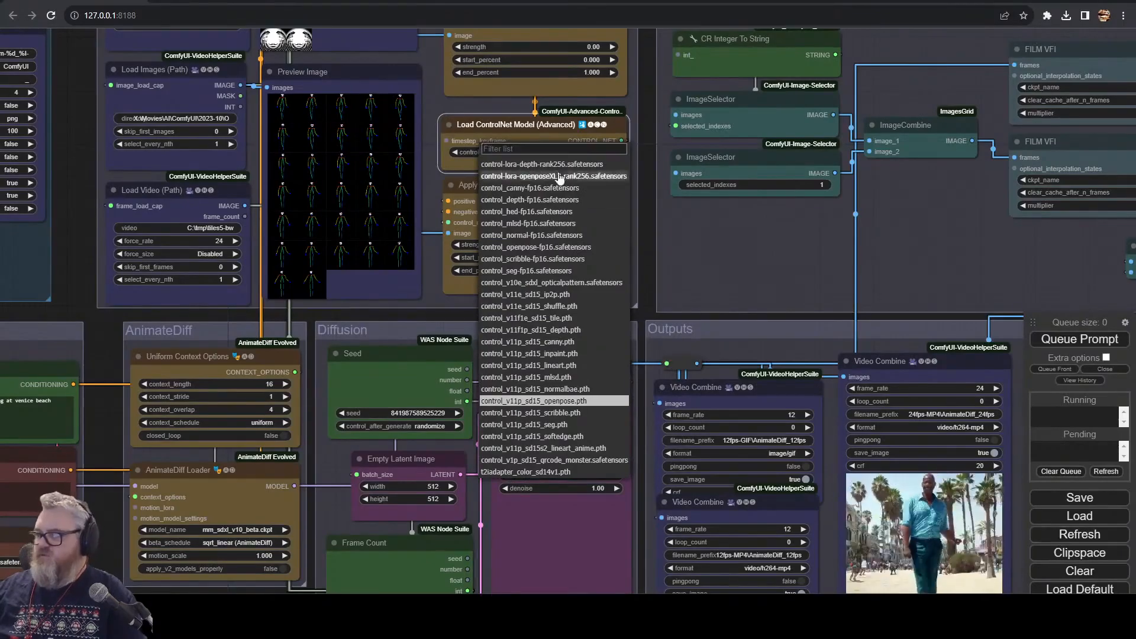
pyautogui.click(561, 179)
# - Set the KSampler to 20 steps with the euler sampler
pyautogui.moveTo(655, 311); pyautogui.dragTo(610, 155)
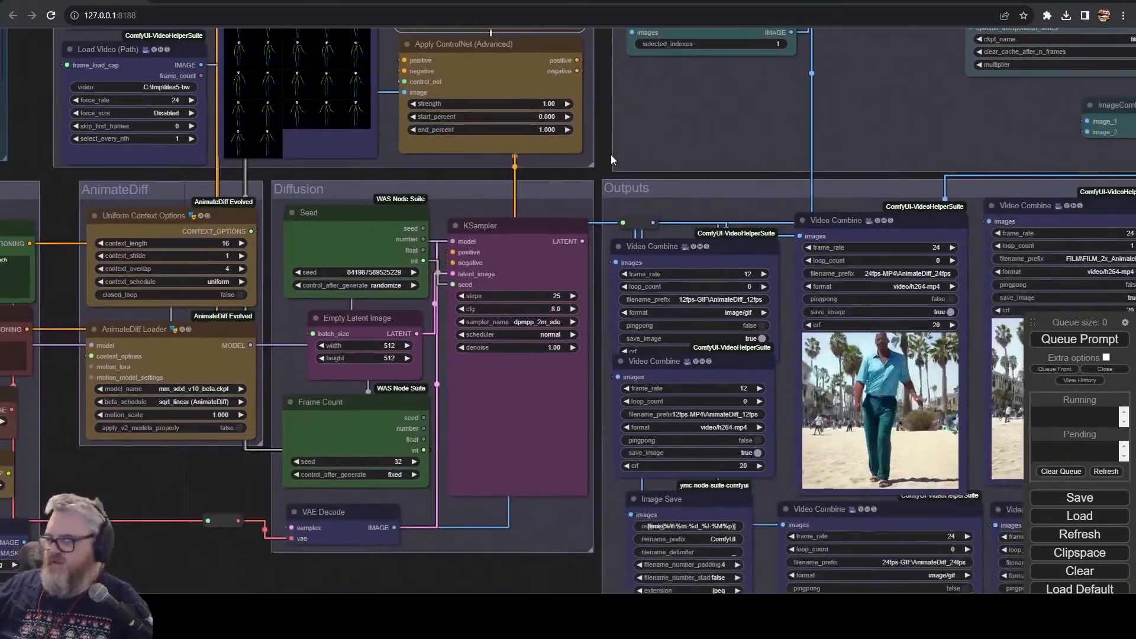
pyautogui.click(532, 322)
pyautogui.click(554, 326)
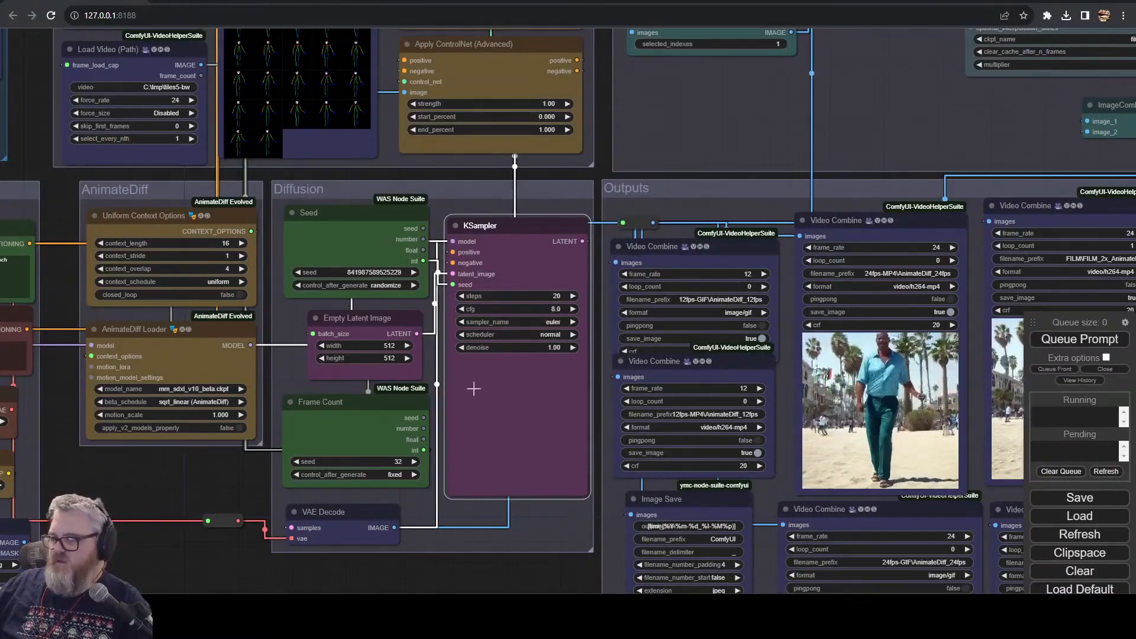
# - Set the Empty Latent Image's width and height to 1024
pyautogui.click(386, 345)
pyautogui.write('1')
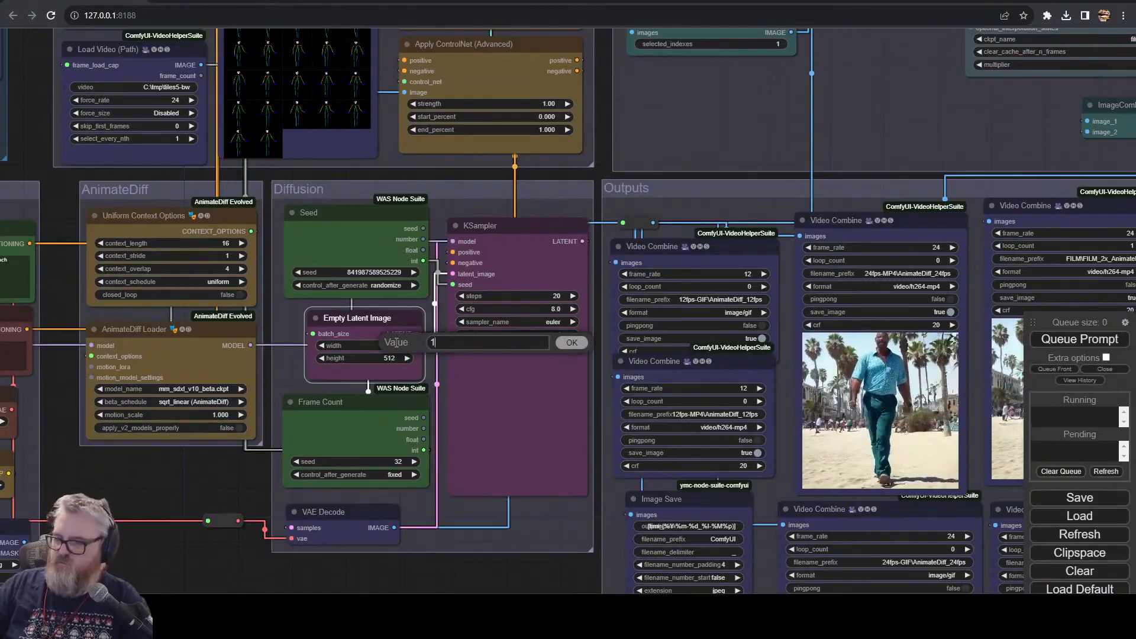
pyautogui.write('024')
pyautogui.press('Return')
pyautogui.click(395, 358)
pyautogui.write('5201024')
pyautogui.press('Return')
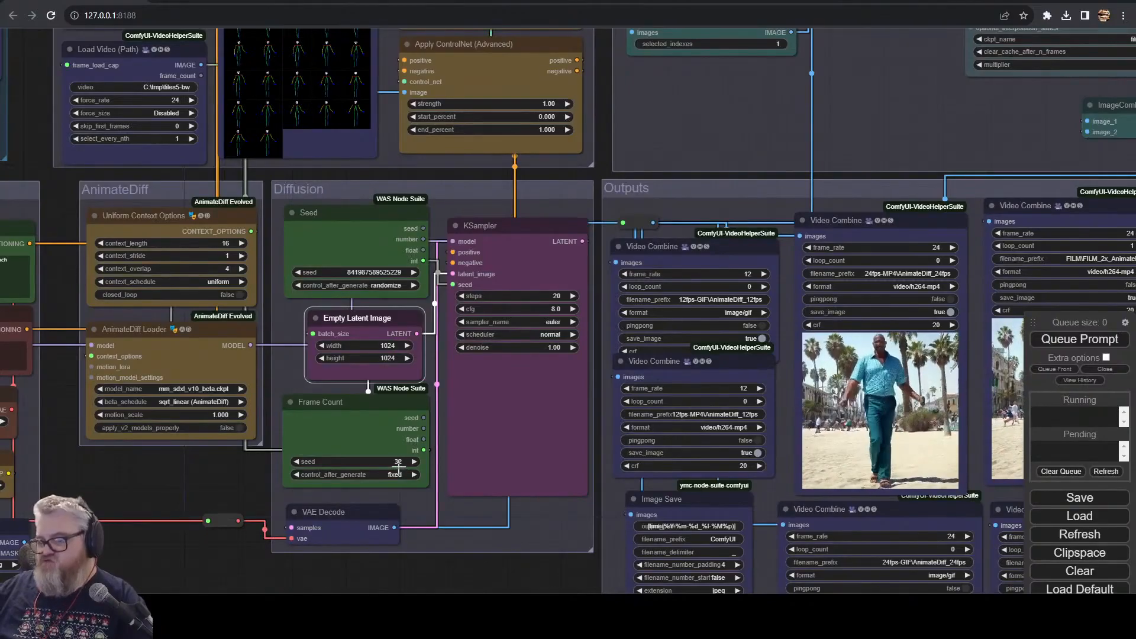
# - Add a Primitive node below the AnimateDiff group and connect it to the Load Video node's frame_load_cap input
pyautogui.click(366, 434)
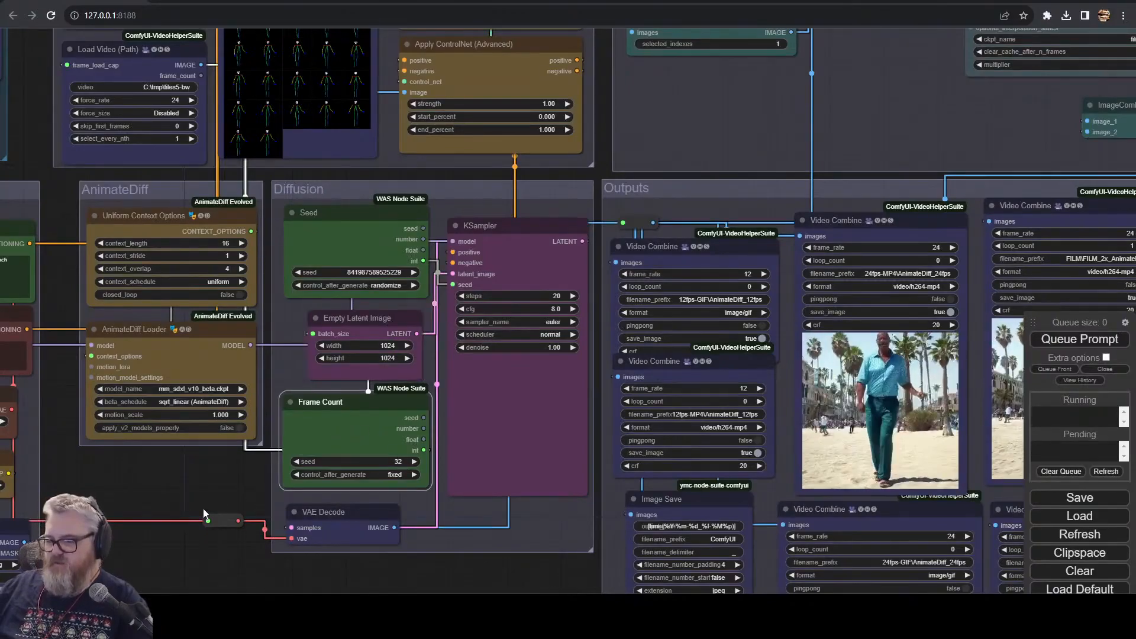
pyautogui.doubleClick(184, 478)
pyautogui.write('prim')
pyautogui.press('Return')
pyautogui.moveTo(220, 469); pyautogui.dragTo(125, 475)
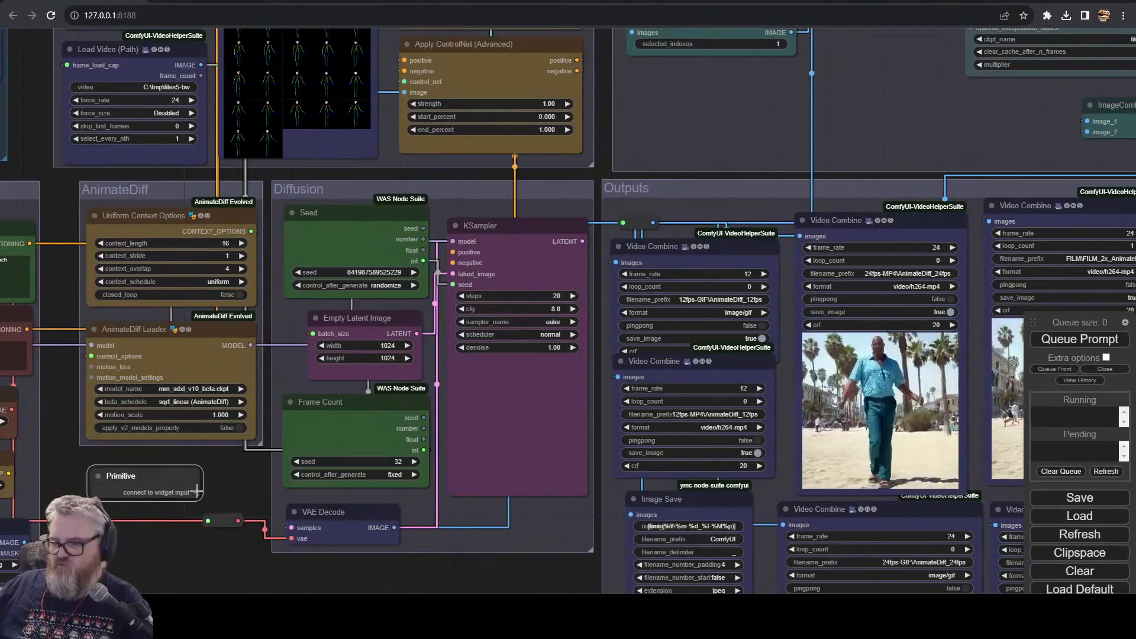
pyautogui.moveTo(370, 471); pyautogui.dragTo(368, 464)
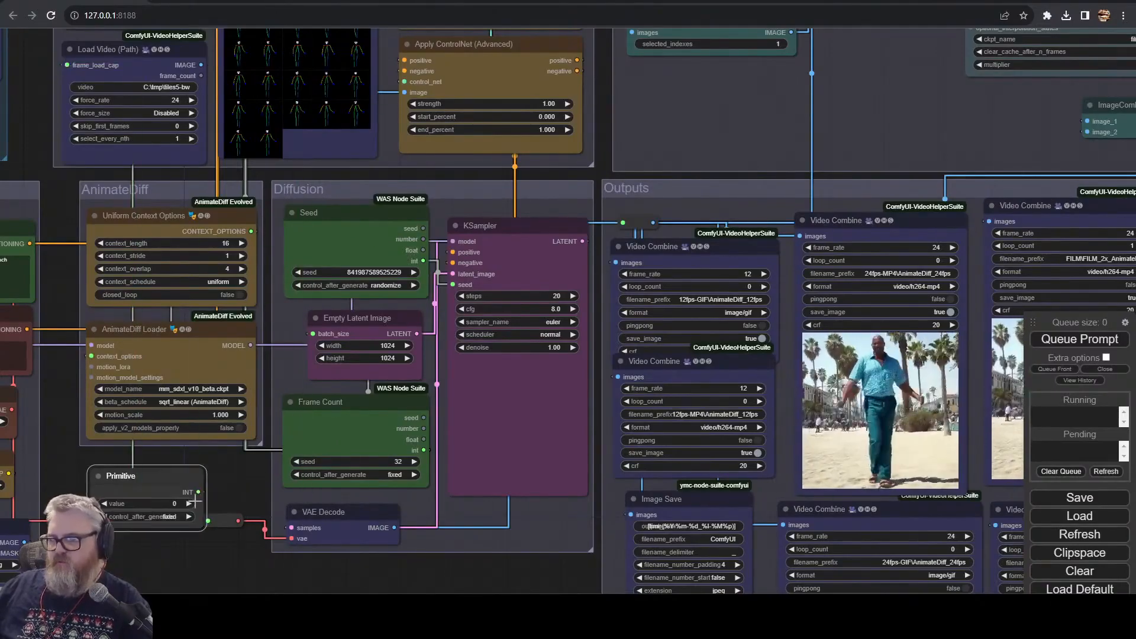
# - Delete the old WAS Frame Count node, then move the replacement Primitive node and colour it green
pyautogui.press('Delete')
pyautogui.moveTo(171, 477); pyautogui.dragTo(170, 145)
pyautogui.rightClick(375, 413)
pyautogui.click(385, 529)
pyautogui.click(447, 509)
# - Title the Primitive node Frame Count and set its value to 32
pyautogui.rightClick(372, 414)
pyautogui.click(374, 467)
pyautogui.write('Frame Count')
pyautogui.press('Return')
pyautogui.click(381, 434)
pyautogui.write('32')
pyautogui.press('Return')
# - Connect the Frame Count output to the frame_load_cap and image_load_cap inputs of the ControlNet video and image loaders
pyautogui.scroll(-5, 400, 414)
pyautogui.scroll(5, 353, 129)
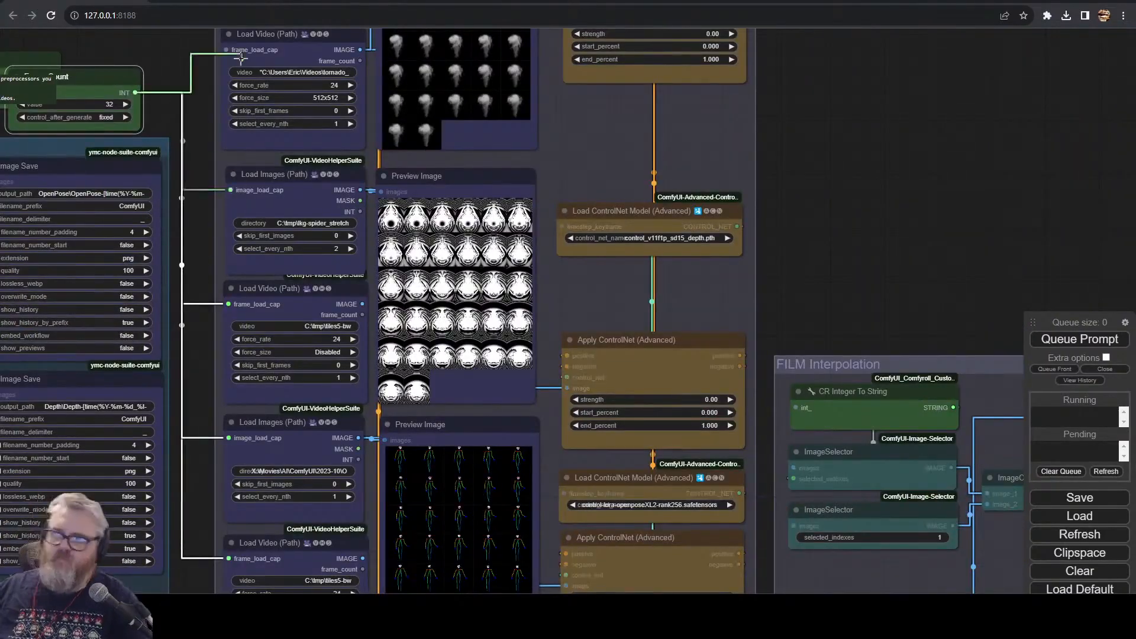
pyautogui.moveTo(166, 47); pyautogui.dragTo(184, 267)
pyautogui.moveTo(152, 313); pyautogui.dragTo(250, 156)
pyautogui.moveTo(159, 244); pyautogui.dragTo(143, 65)
pyautogui.moveTo(133, 116); pyautogui.dragTo(170, 474)
# - Connect Frame Count to the Empty Latent Image's batch_size and place the node below it in the Diffusion group
pyautogui.moveTo(173, 433); pyautogui.dragTo(165, 97)
pyautogui.moveTo(156, 135); pyautogui.dragTo(290, 473)
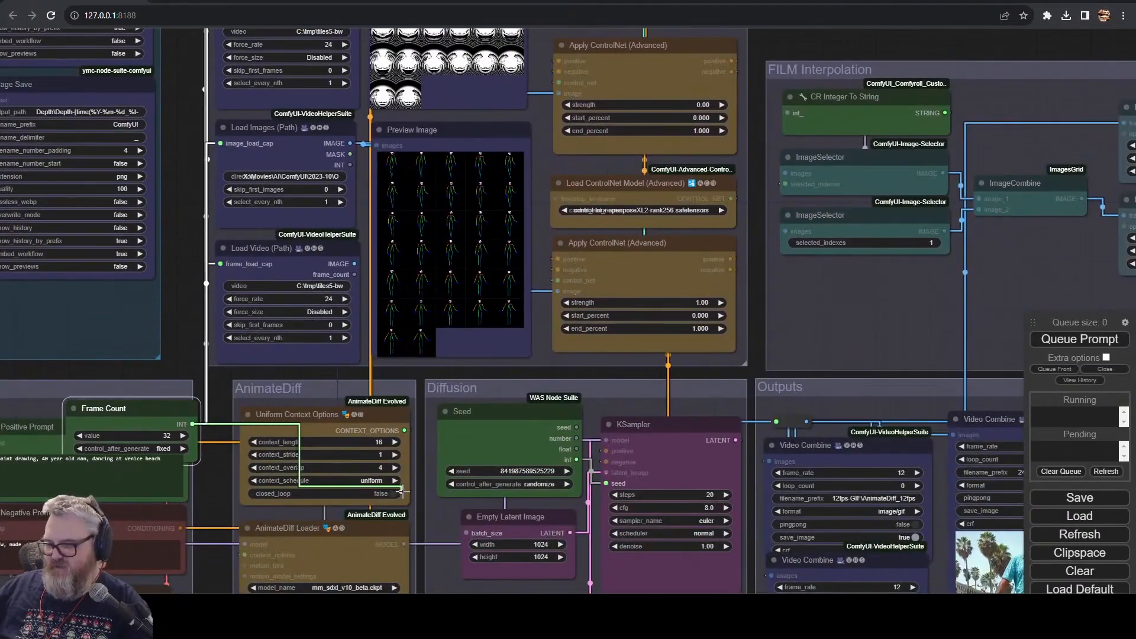
pyautogui.moveTo(423, 505); pyautogui.dragTo(467, 533)
pyautogui.moveTo(209, 408); pyautogui.dragTo(195, 126)
pyautogui.moveTo(120, 138); pyautogui.dragTo(516, 325)
pyautogui.moveTo(500, 431)
pyautogui.mouseDown()
pyautogui.moveTo(522, 384)
pyautogui.moveTo(515, 424)
pyautogui.mouseUp()
pyautogui.moveTo(519, 316); pyautogui.dragTo(509, 318)
pyautogui.moveTo(548, 366); pyautogui.dragTo(567, 366)
pyautogui.moveTo(522, 312); pyautogui.dragTo(519, 314)
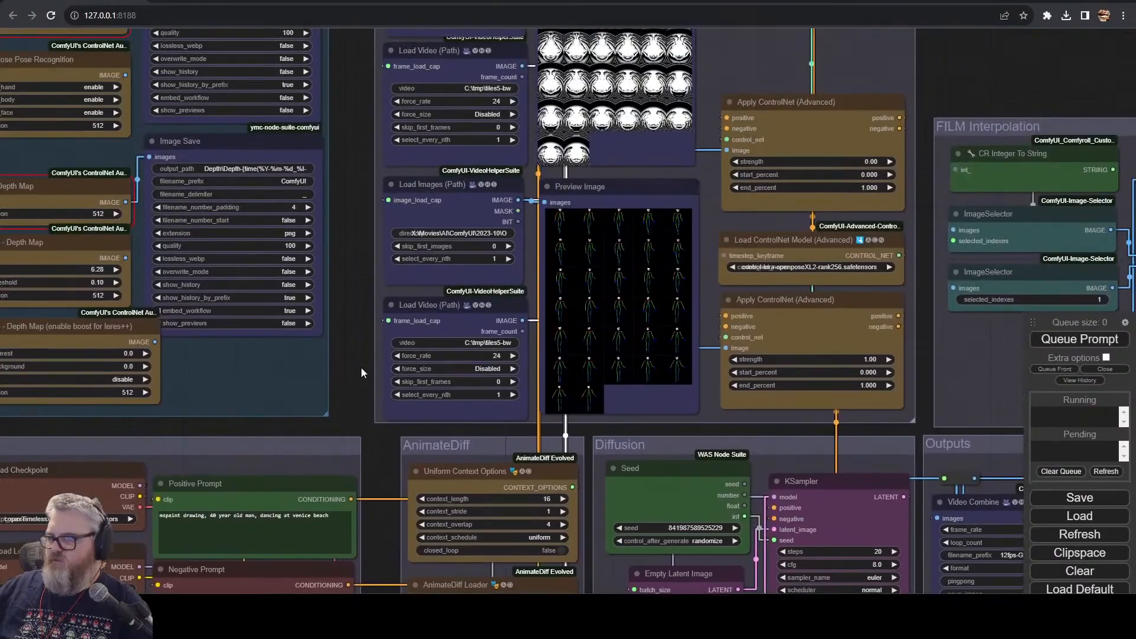
# - Check the video path of the lowest Load Video node and the neighbouring openpose image loader in the ControlNet group
pyautogui.moveTo(361, 368); pyautogui.dragTo(345, 132)
pyautogui.moveTo(370, 70); pyautogui.dragTo(282, 332)
pyautogui.click(409, 219)
pyautogui.moveTo(405, 331)
pyautogui.mouseDown()
pyautogui.moveTo(243, 367)
pyautogui.moveTo(324, 334)
pyautogui.moveTo(401, 328)
pyautogui.mouseUp()
pyautogui.click(325, 341)
pyautogui.moveTo(292, 297); pyautogui.dragTo(400, 533)
pyautogui.moveTo(368, 481); pyautogui.dragTo(368, 484)
pyautogui.moveTo(359, 534)
pyautogui.mouseDown()
pyautogui.moveTo(353, 431)
pyautogui.moveTo(359, 534)
pyautogui.mouseUp()
pyautogui.moveTo(571, 449)
pyautogui.mouseDown()
pyautogui.moveTo(176, 499)
pyautogui.moveTo(566, 455)
pyautogui.mouseUp()
pyautogui.moveTo(355, 534); pyautogui.dragTo(372, 86)
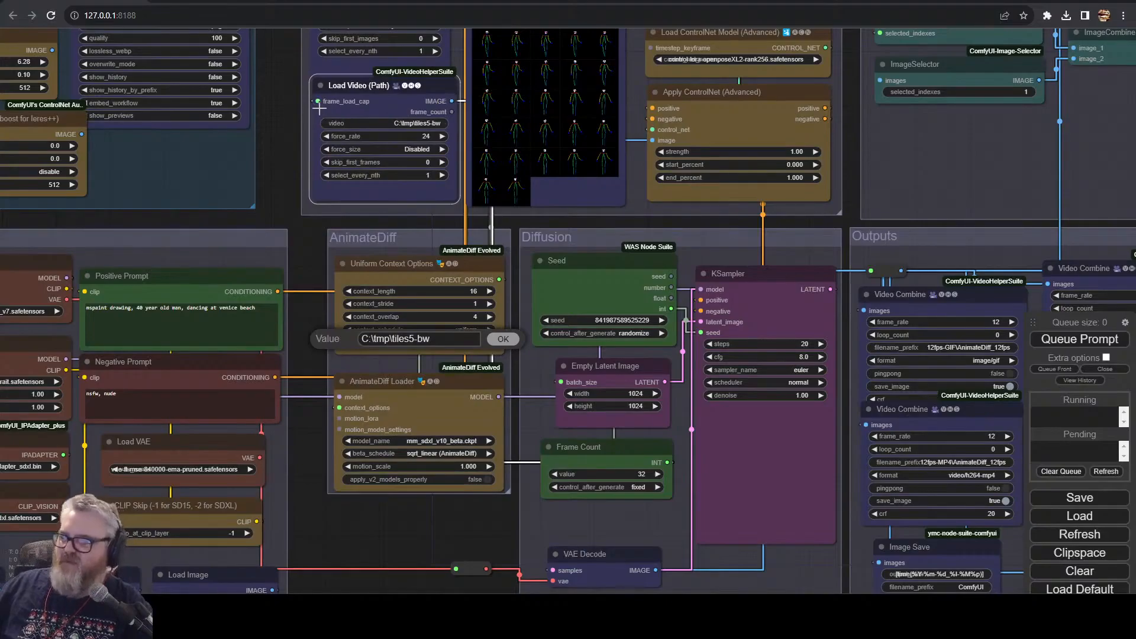
pyautogui.moveTo(466, 192); pyautogui.dragTo(455, 315)
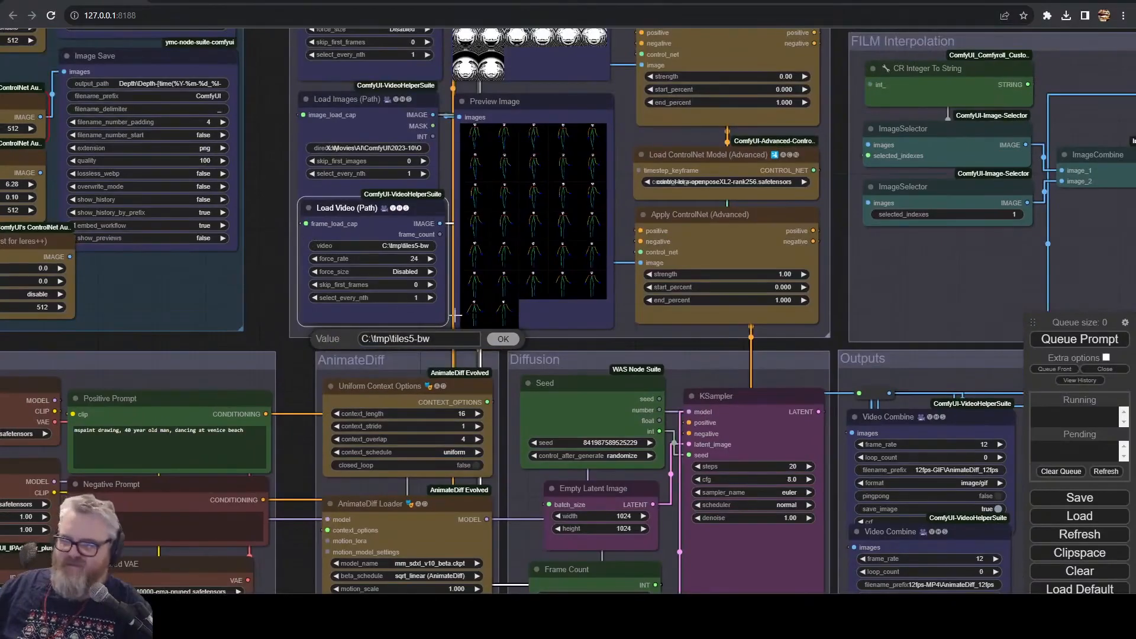
pyautogui.click(500, 340)
pyautogui.moveTo(356, 218); pyautogui.dragTo(355, 224)
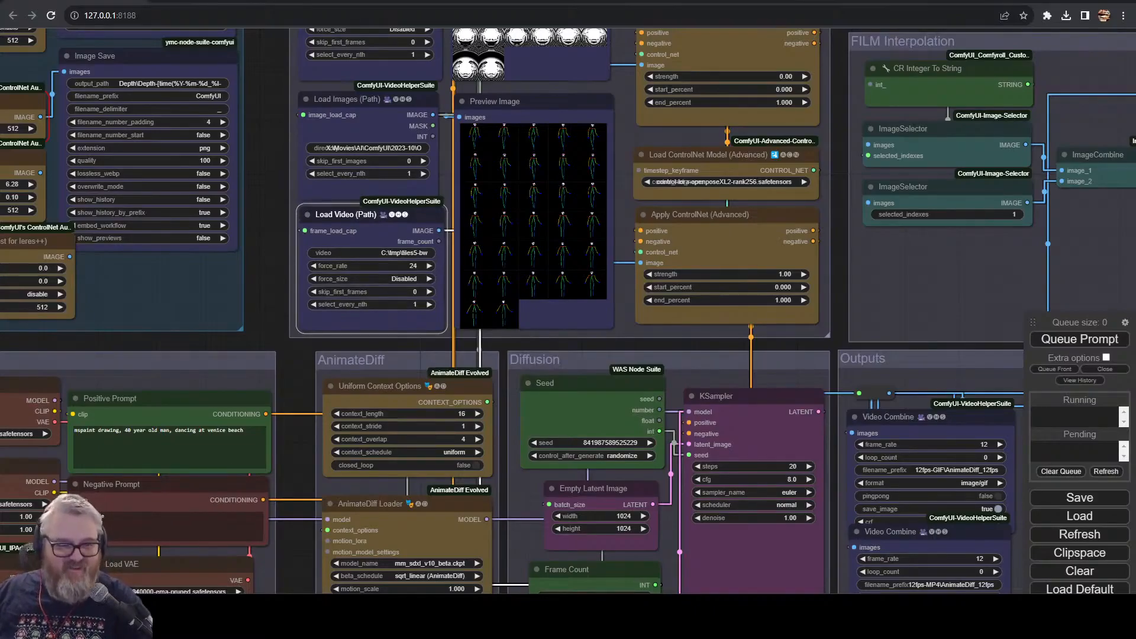
pyautogui.moveTo(337, 191); pyautogui.dragTo(332, 307)
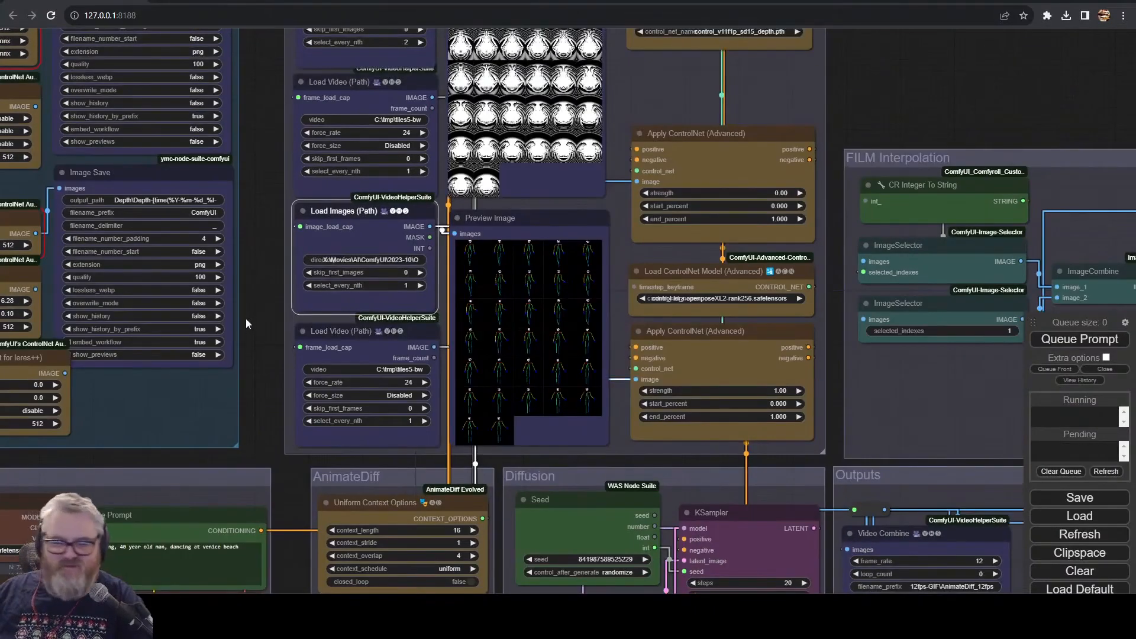
# - Review the AnimateDiff Loader, LoRA, prompt and openpose ControlNet model settings before running the workflow
pyautogui.moveTo(268, 251); pyautogui.dragTo(277, 223)
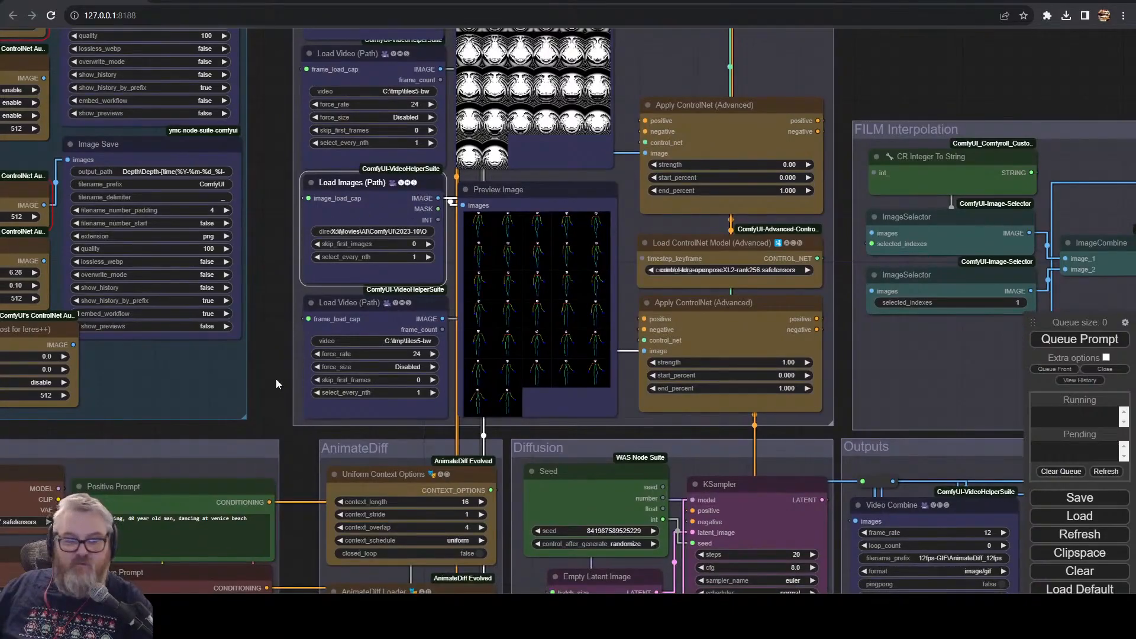
pyautogui.moveTo(356, 453); pyautogui.dragTo(251, 158)
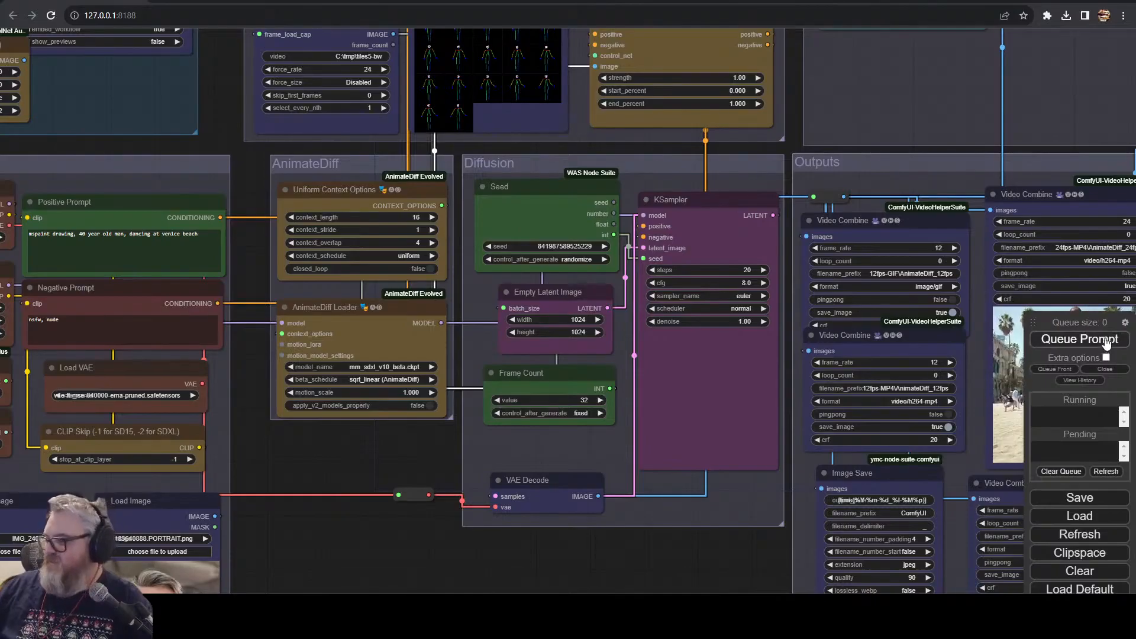
pyautogui.moveTo(381, 442); pyautogui.dragTo(570, 435)
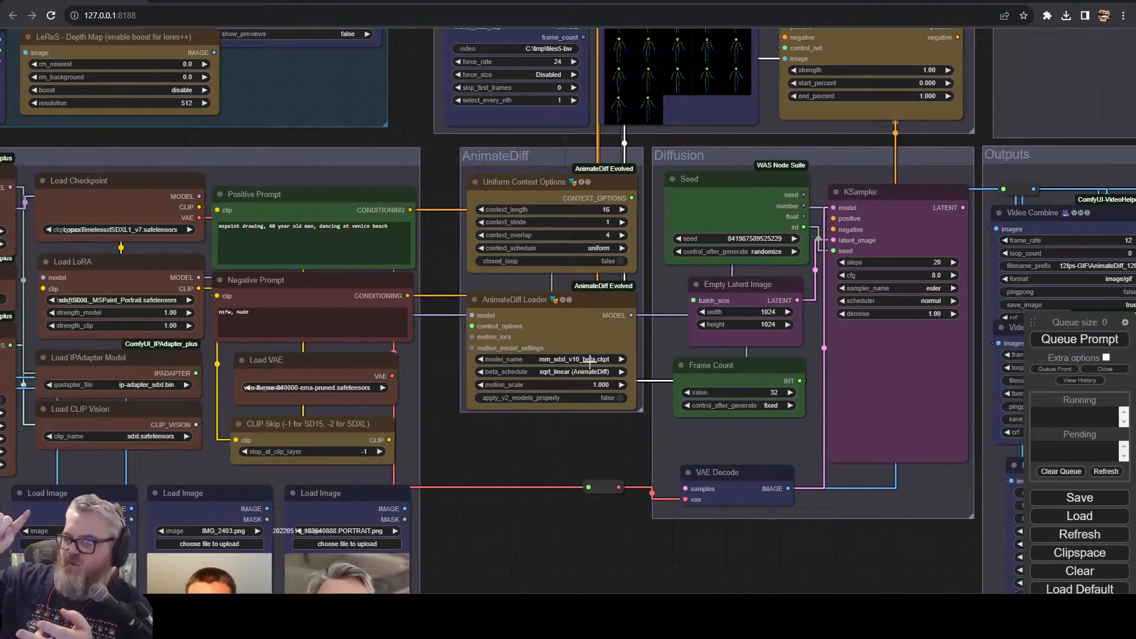
pyautogui.moveTo(256, 271); pyautogui.dragTo(420, 280)
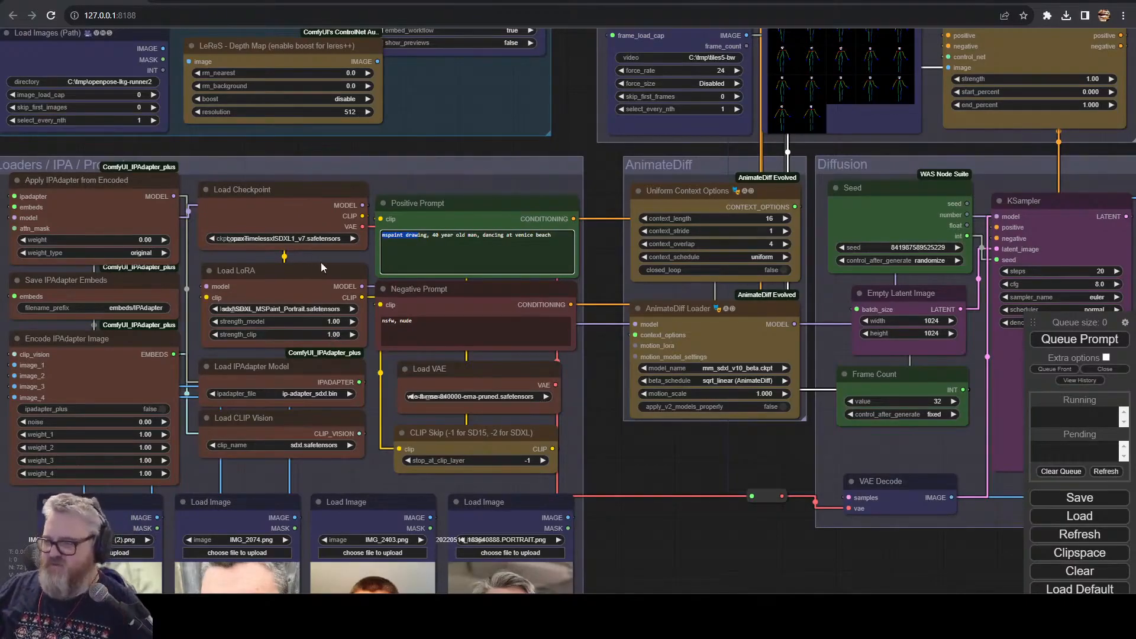
pyautogui.moveTo(593, 173); pyautogui.dragTo(414, 268)
pyautogui.moveTo(416, 334); pyautogui.dragTo(284, 260)
pyautogui.moveTo(272, 168); pyautogui.dragTo(209, 371)
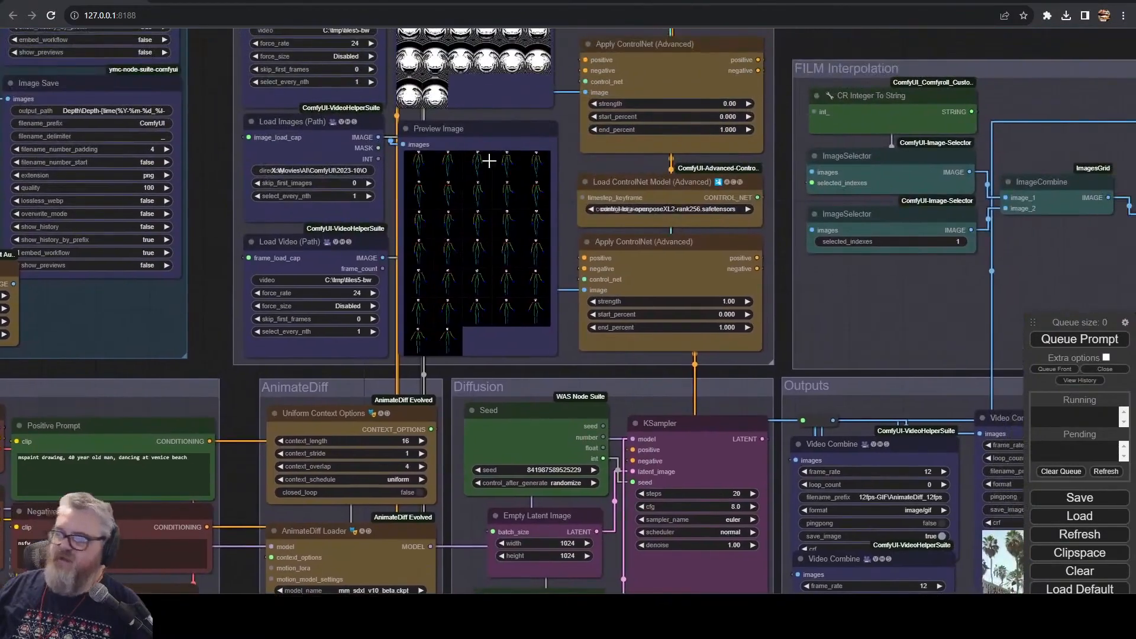
pyautogui.click(674, 209)
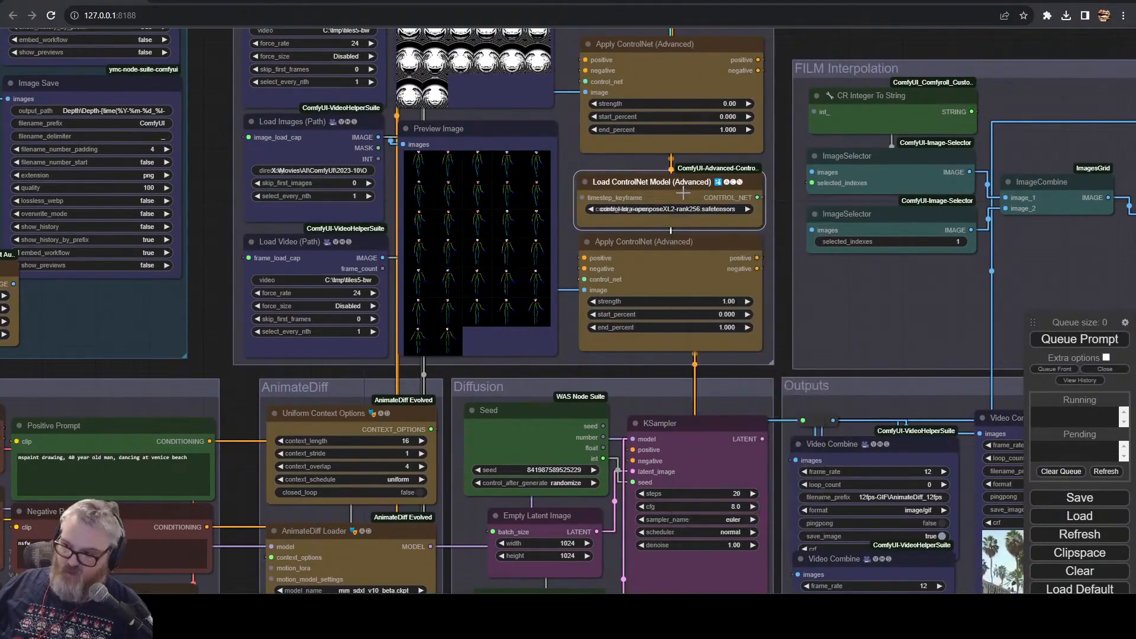
# - Enlarge the first openpose frame in the Preview Image node and step forward through the frame sequence
pyautogui.click(415, 172)
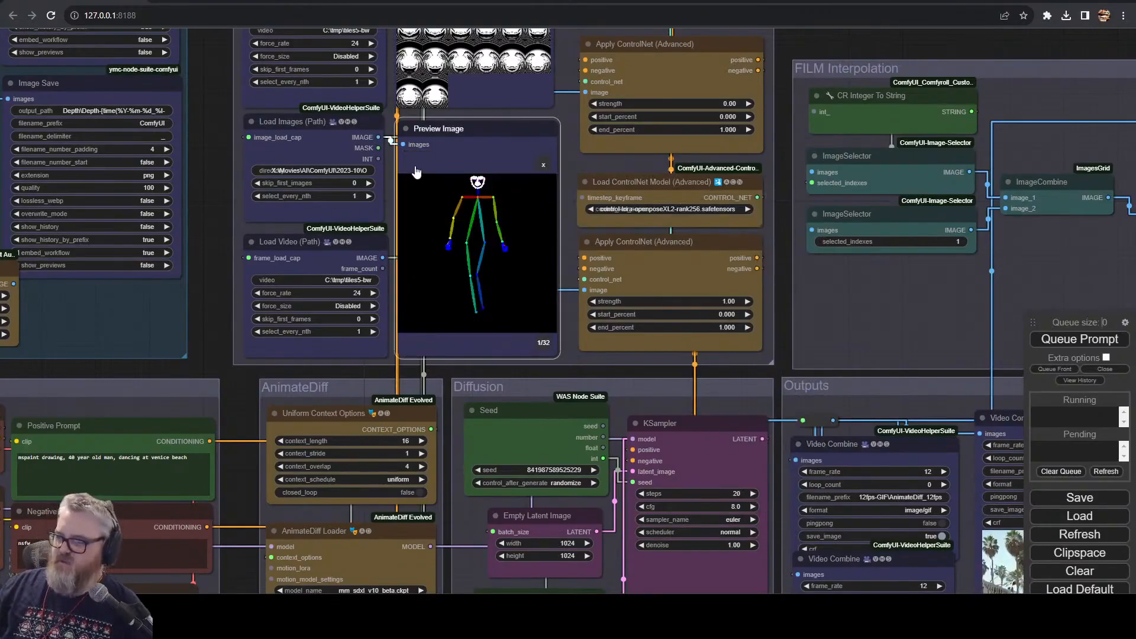
pyautogui.press('Right')
pyautogui.press('Right')
pyautogui.press('Right')
pyautogui.press('Right')
pyautogui.press('Right')
pyautogui.press('Right')
pyautogui.press('Right')
pyautogui.press('Right')
pyautogui.press('Right')
pyautogui.press('Right')
pyautogui.press('Right')
pyautogui.press('Right')
pyautogui.press('Right')
pyautogui.press('Right')
pyautogui.press('Right')
pyautogui.press('Right')
pyautogui.press('Right')
pyautogui.press('Right')
pyautogui.press('Right')
# - Queue the prompt, check the Command Prompt output and close the error report
pyautogui.moveTo(249, 414); pyautogui.dragTo(73, 201)
pyautogui.hotkey('ctrl', 'Return')
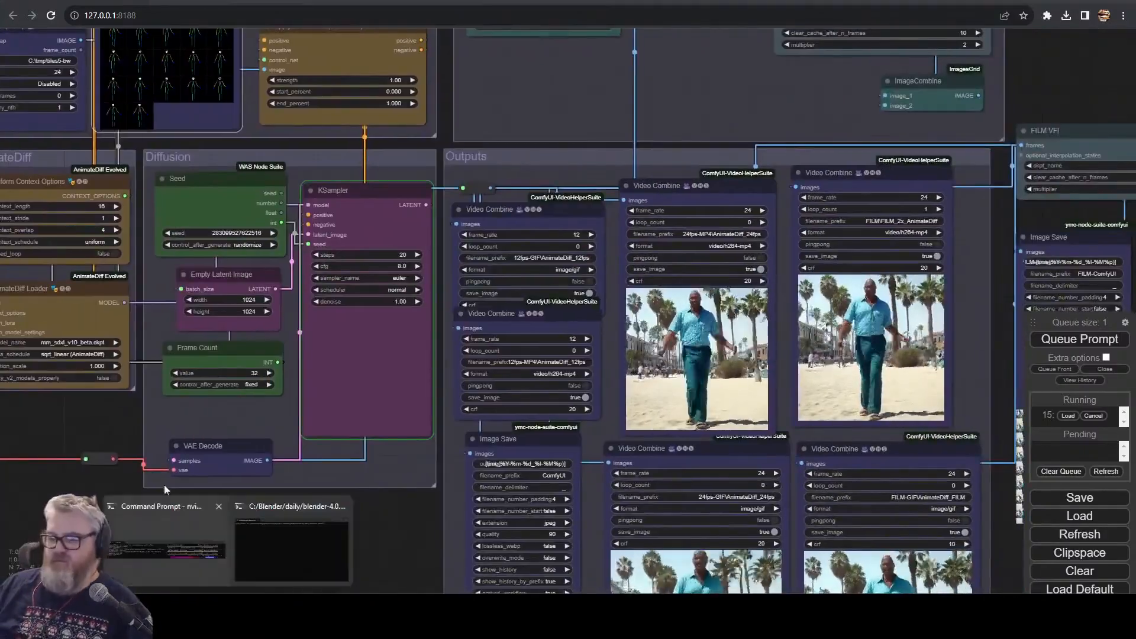
pyautogui.click(165, 544)
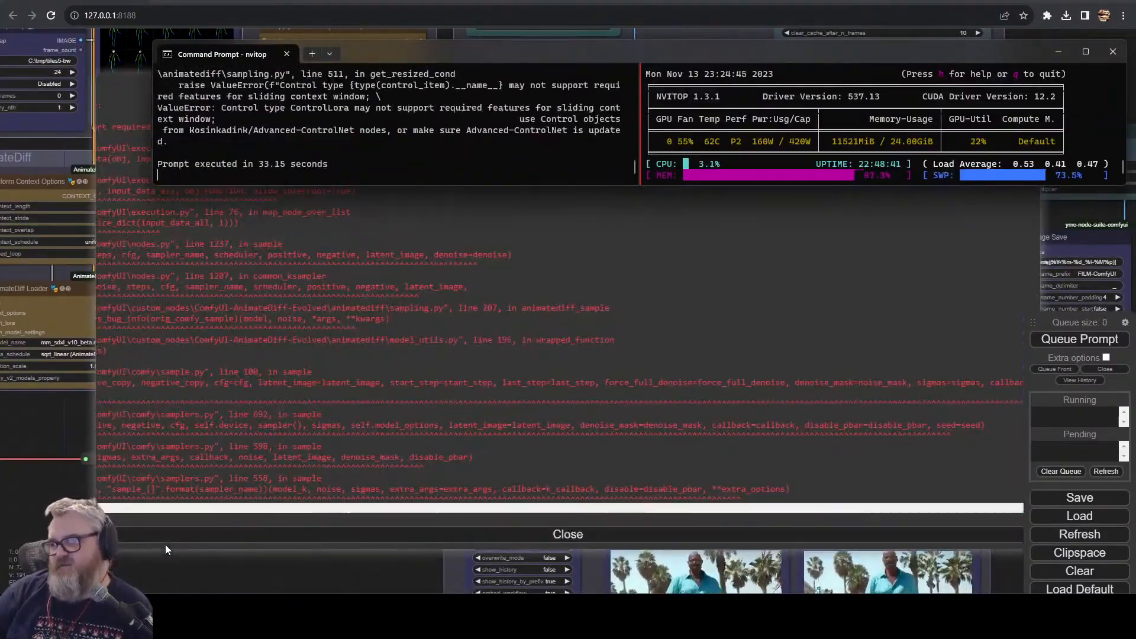
pyautogui.click(165, 544)
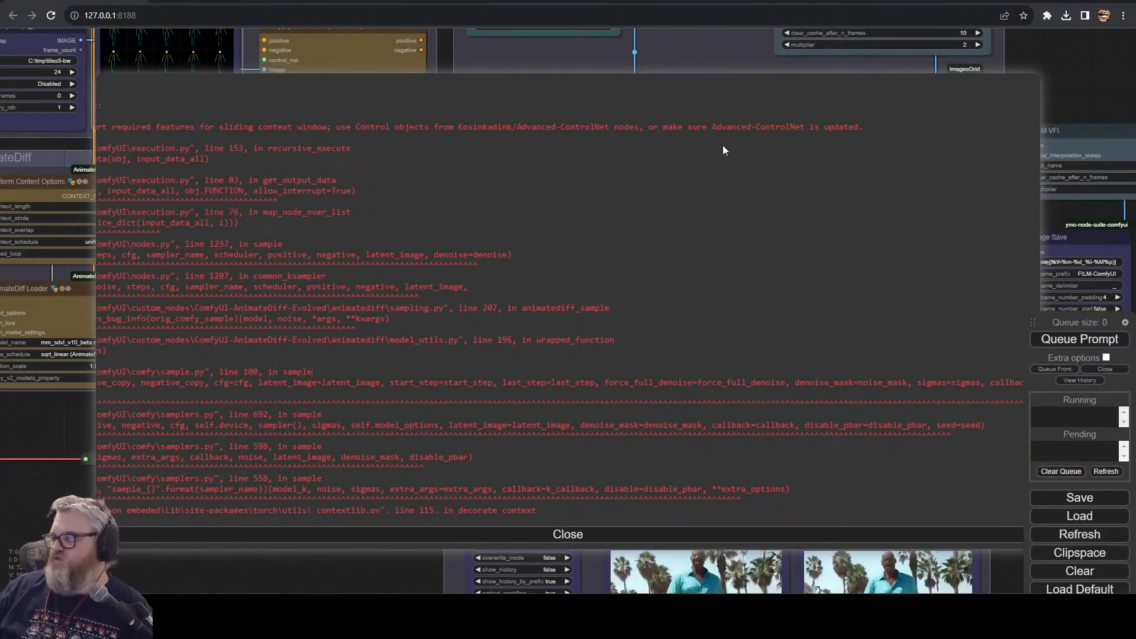
pyautogui.click(521, 534)
# - Inspect the openpose ControlNet nodes and load control-lora-openposeXL2-rank256.safetensors in the depth Load ControlNet Model node above them
pyautogui.moveTo(165, 419); pyautogui.dragTo(278, 632)
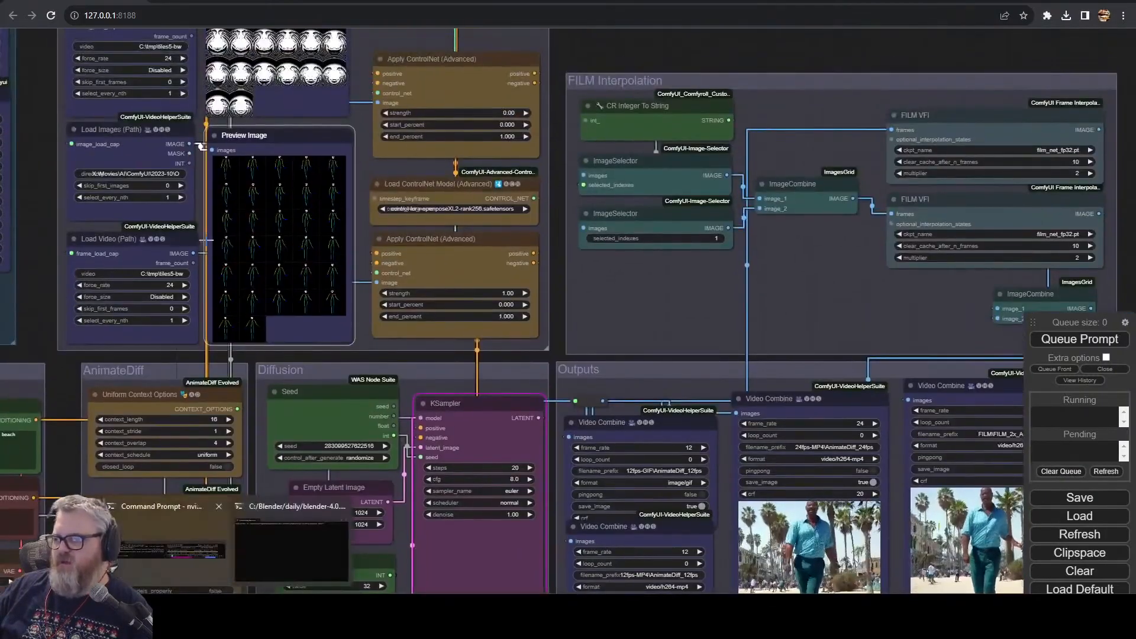
pyautogui.click(458, 209)
pyautogui.click(449, 284)
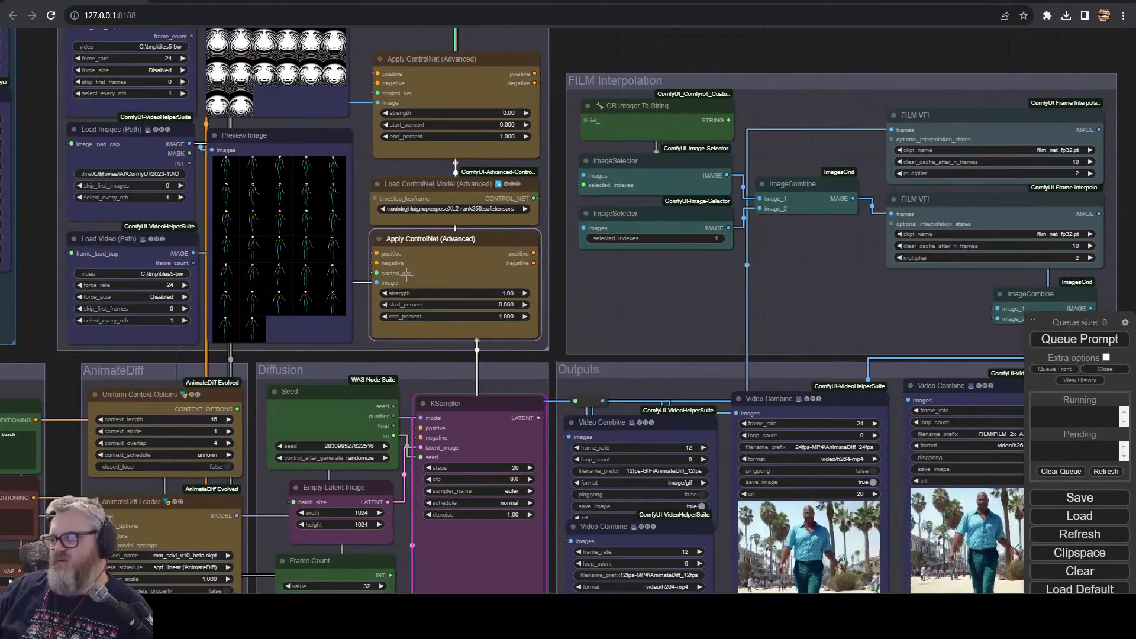
pyautogui.moveTo(41, 239); pyautogui.dragTo(104, 492)
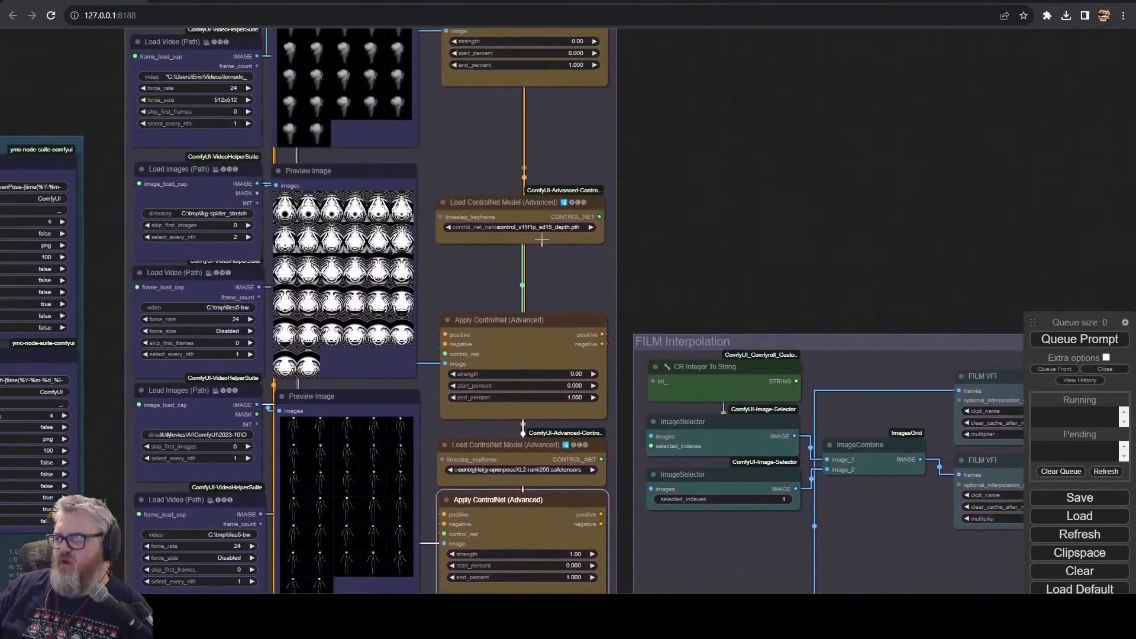
pyautogui.click(541, 228)
# - Queue the prompt with the changed ControlNet model and close the error report
pyautogui.click(1086, 339)
pyautogui.scroll(-8, 776, 101)
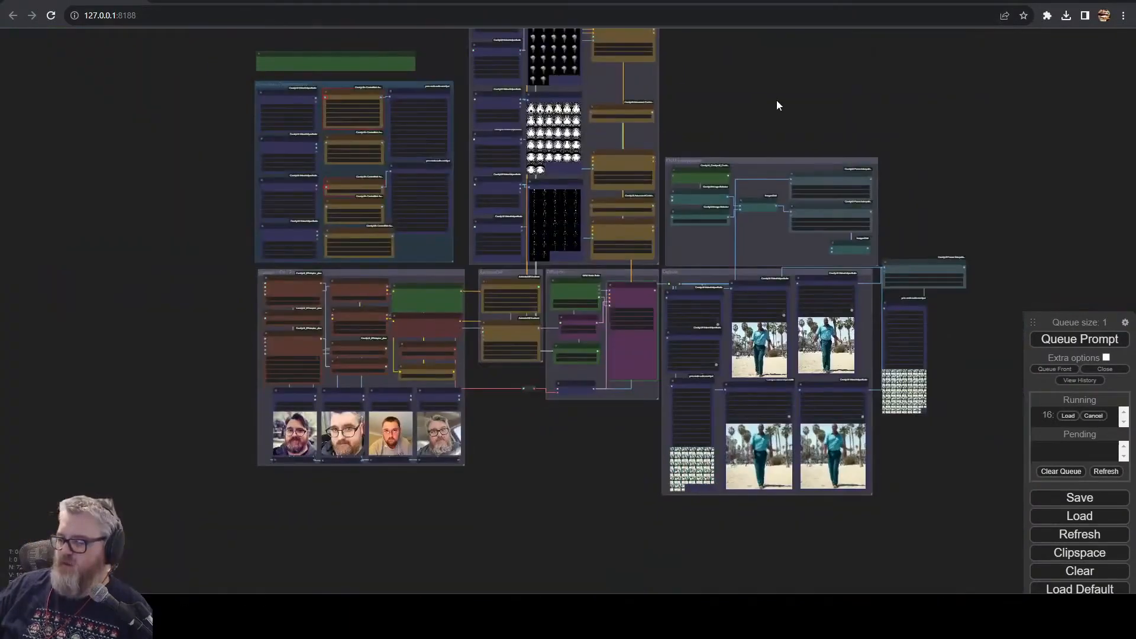
pyautogui.moveTo(776, 102); pyautogui.dragTo(627, 50)
pyautogui.scroll(1, 639, 337)
pyautogui.scroll(5, 640, 338)
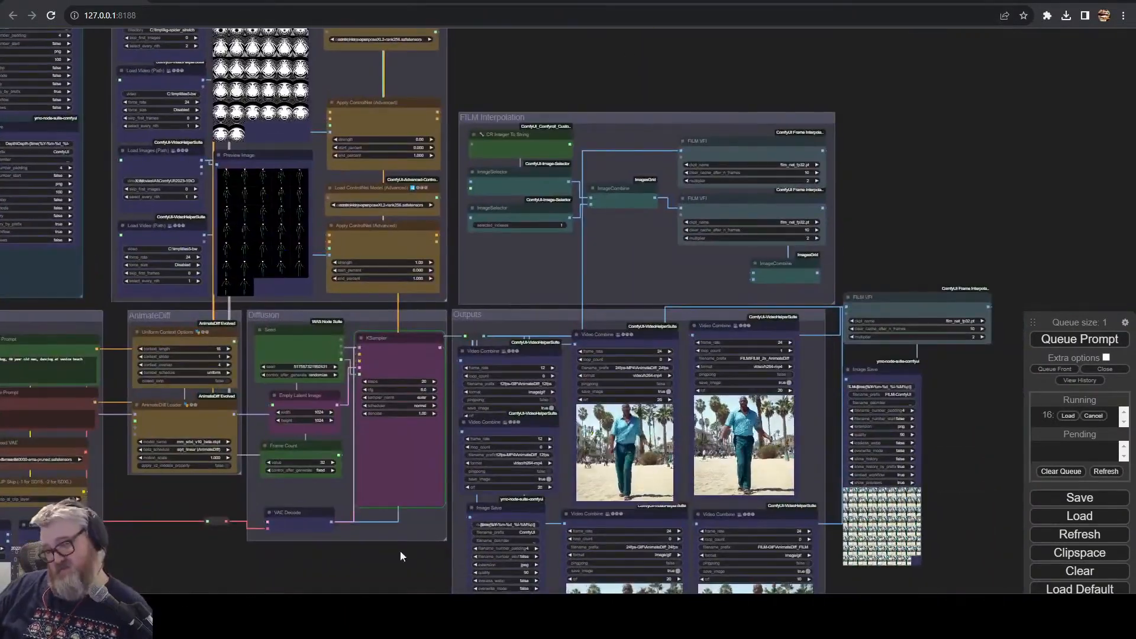
pyautogui.click(400, 535)
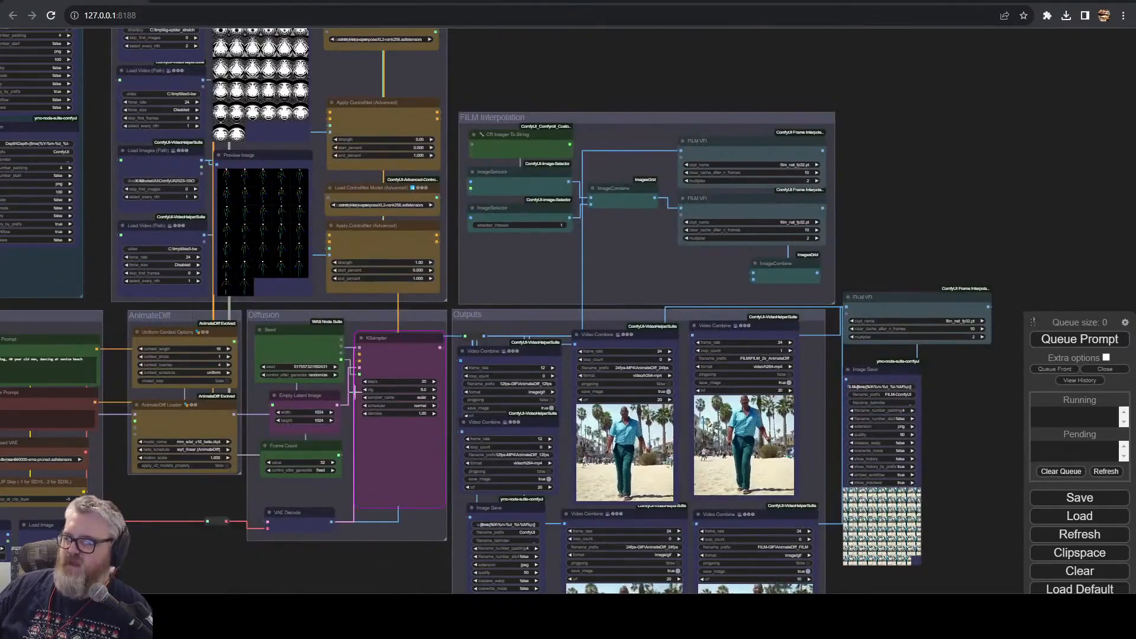
# - Review the ControlNet, AnimateDiff and KSampler nodes and queue the prompt once more
pyautogui.click(400, 232)
pyautogui.moveTo(481, 88); pyautogui.dragTo(604, 179)
pyautogui.scroll(4, 604, 179)
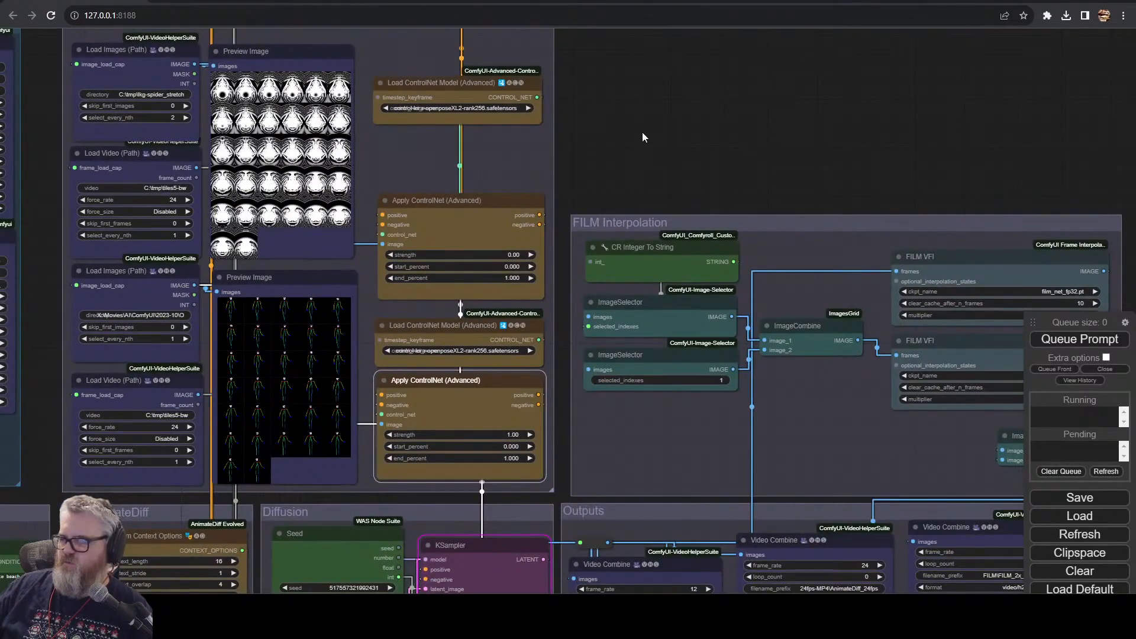
pyautogui.moveTo(480, 582); pyautogui.dragTo(626, 229)
pyautogui.scroll(-2, 626, 230)
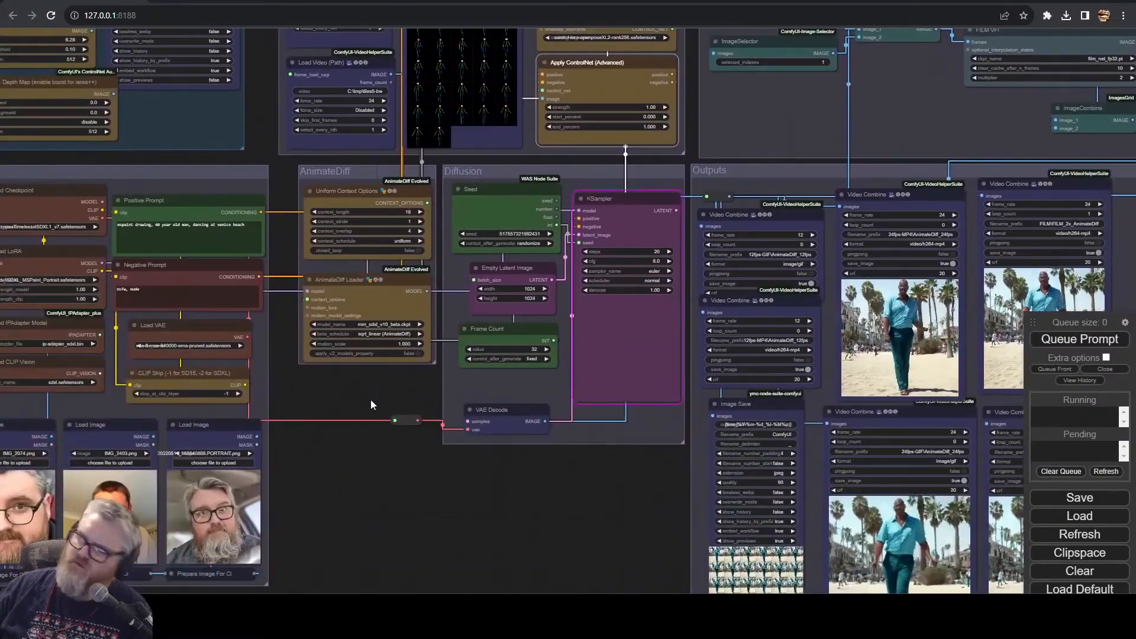
pyautogui.hotkey('ctrl', 'Return')
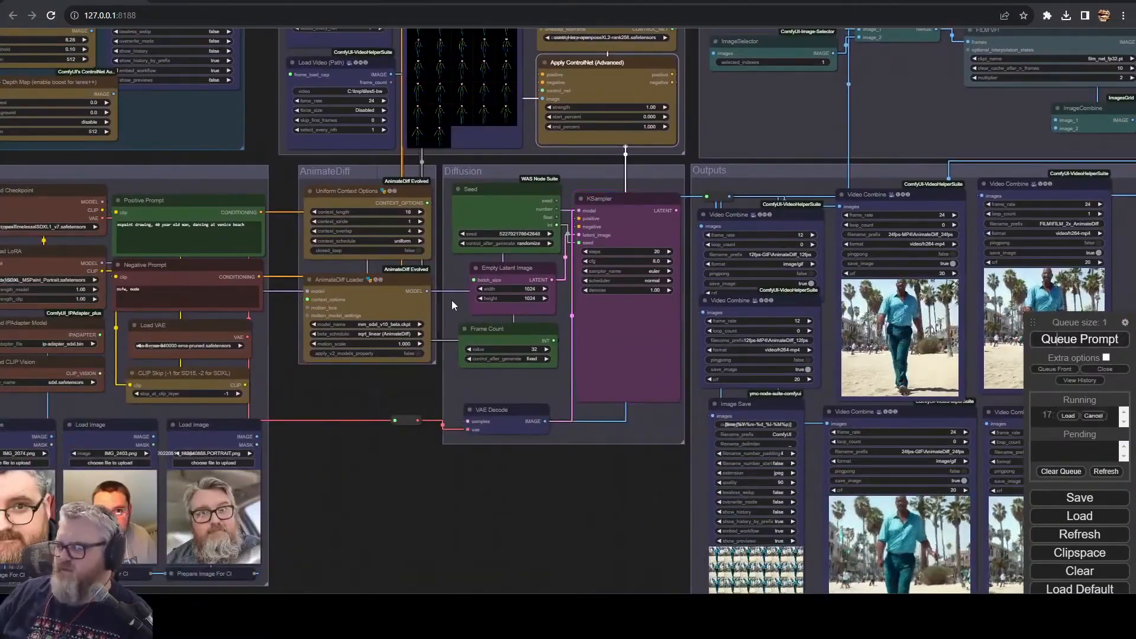
# - Copy the full KSampler error report into a new text editor tab, then return to ComfyUI and close the report
pyautogui.hotkey('ctrl', 'a')
pyautogui.hotkey('alt', 'Tab')
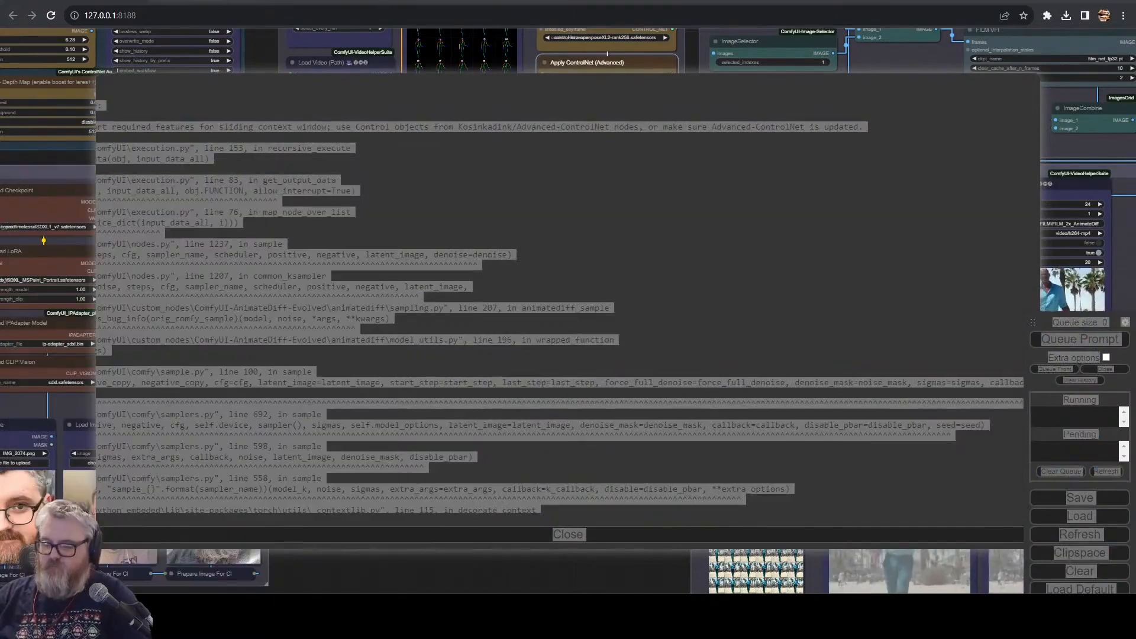
pyautogui.hotkey('ctrl', 'n')
pyautogui.hotkey('ctrl', 'v')
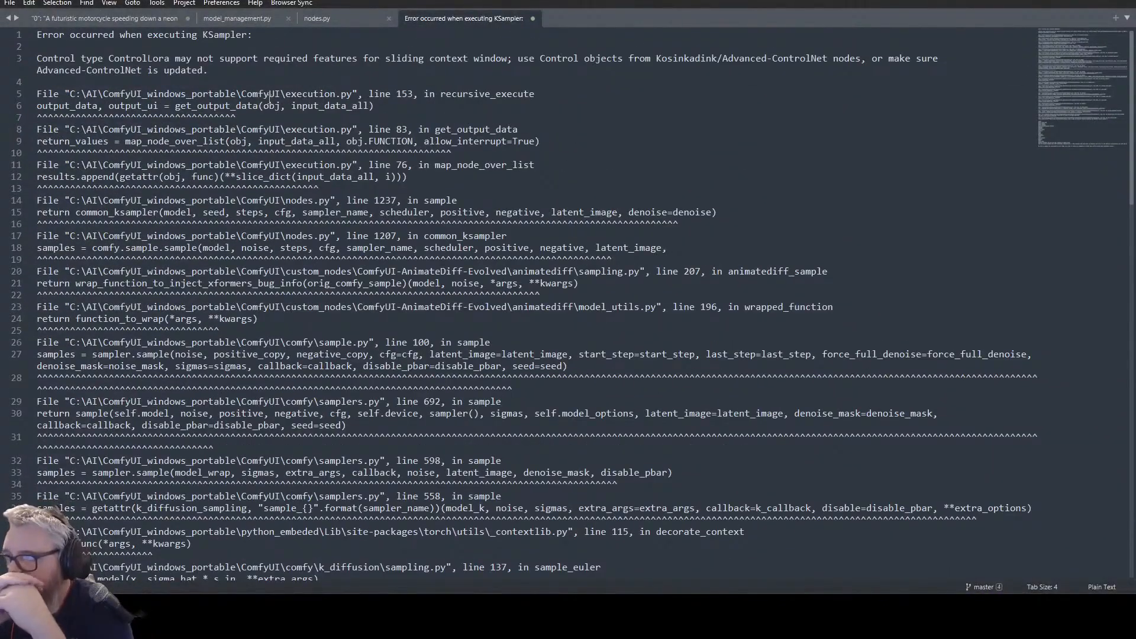
pyautogui.hotkey('alt', 'Tab')
pyautogui.click(568, 534)
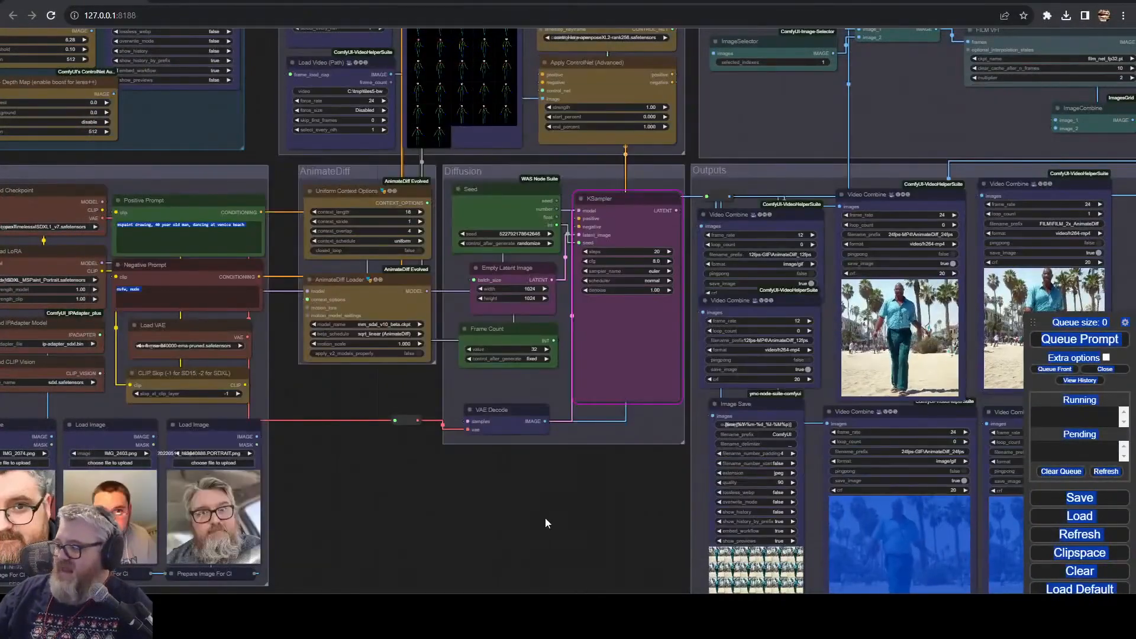
# - Close the queue list, split the terminal tab into a new Command Prompt pane and change to the \ai\ComfyUI_windows_portable folder
pyautogui.click(1104, 369)
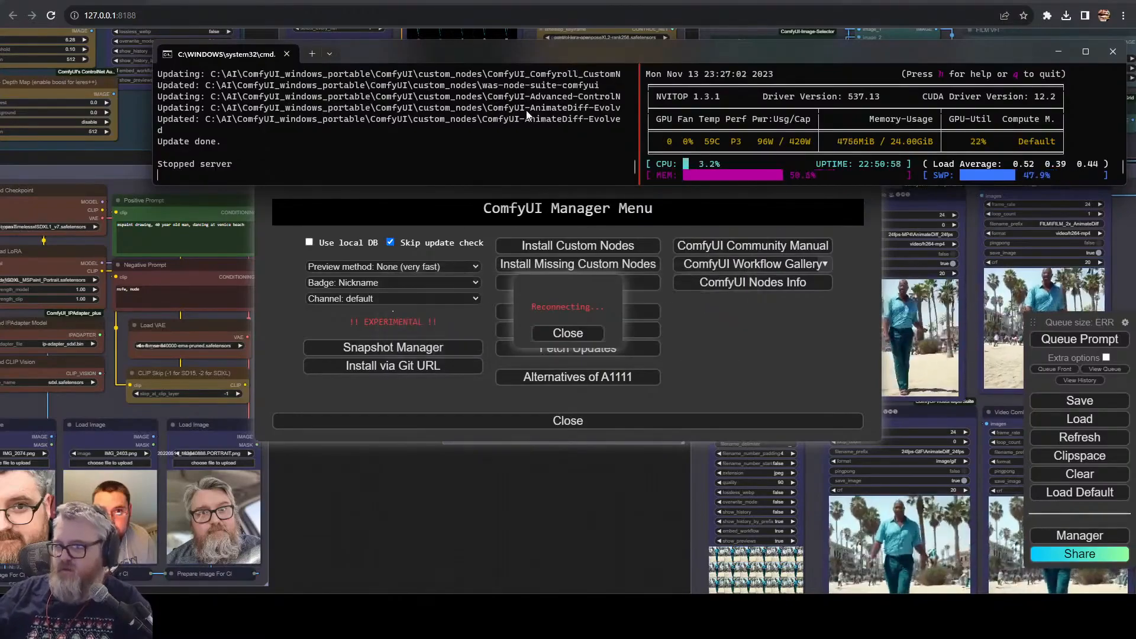
pyautogui.rightClick(225, 54)
pyautogui.click(257, 112)
pyautogui.write('cd \\ai\\comfy_backup')
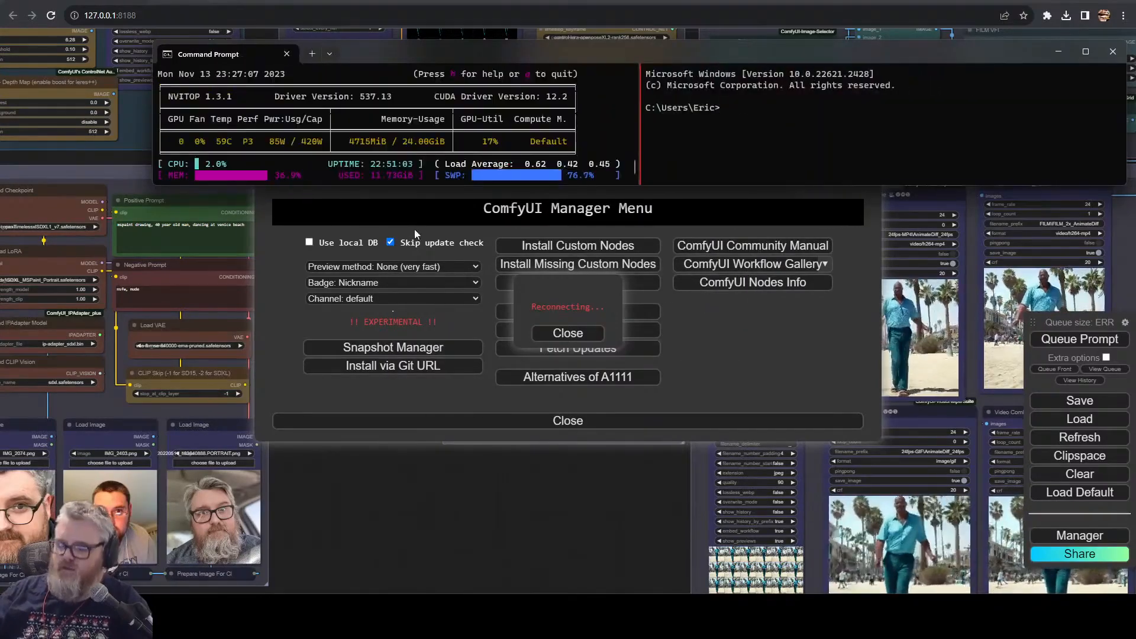
pyautogui.press('Return')
pyautogui.write('cd ..')
pyautogui.press('Return')
pyautogui.write('cd ComfyUI_windows_portable')
pyautogui.press('Return')
# - Restart the server with run_nvidia_gpu.bat and close the reconnecting notice and the ComfyUI Manager menu
pyautogui.write('run_nvidia_gpu.bat')
pyautogui.press('Return')
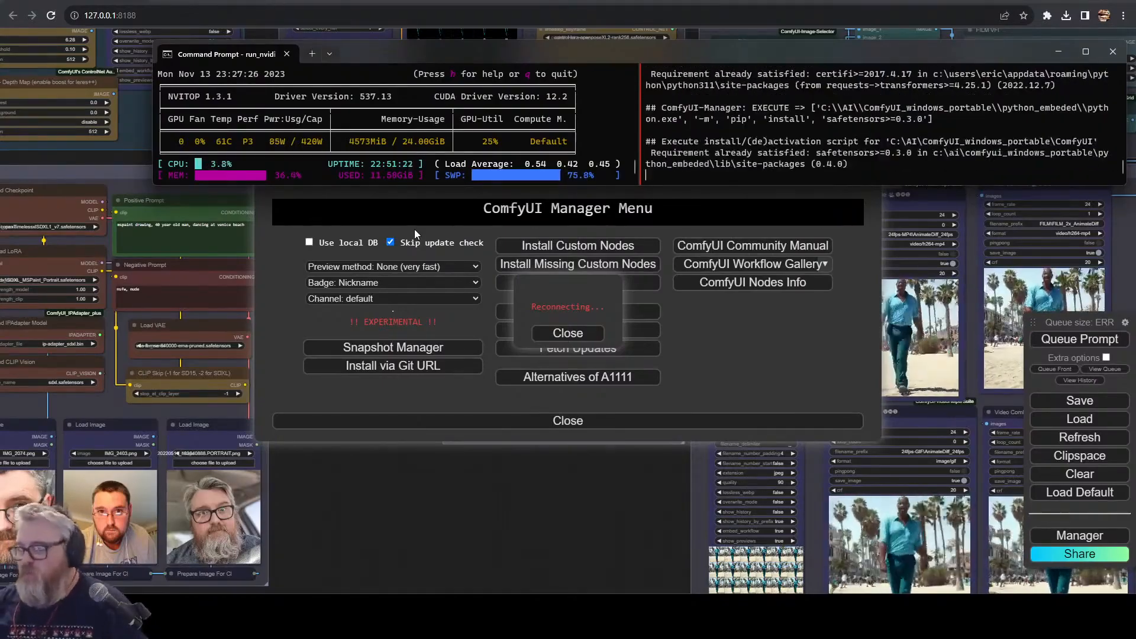
pyautogui.click(568, 333)
pyautogui.click(565, 421)
# - Switch back to the workflow, check the restarted server's run output and bring the error report to the front
pyautogui.hotkey('alt', 'Tab')
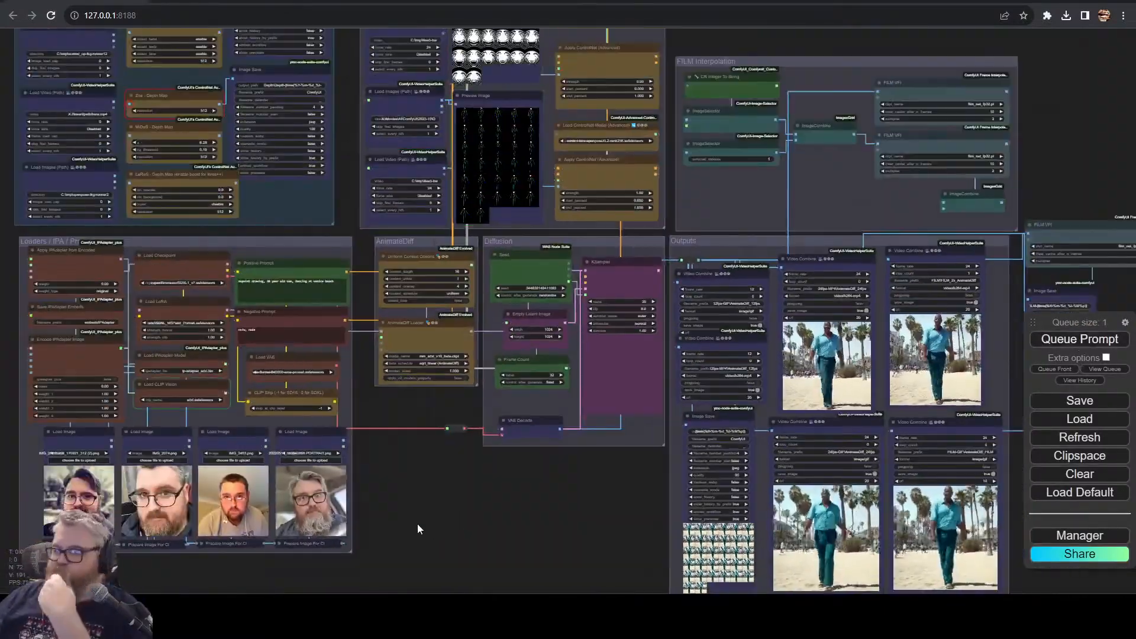
pyautogui.scroll(5, 417, 523)
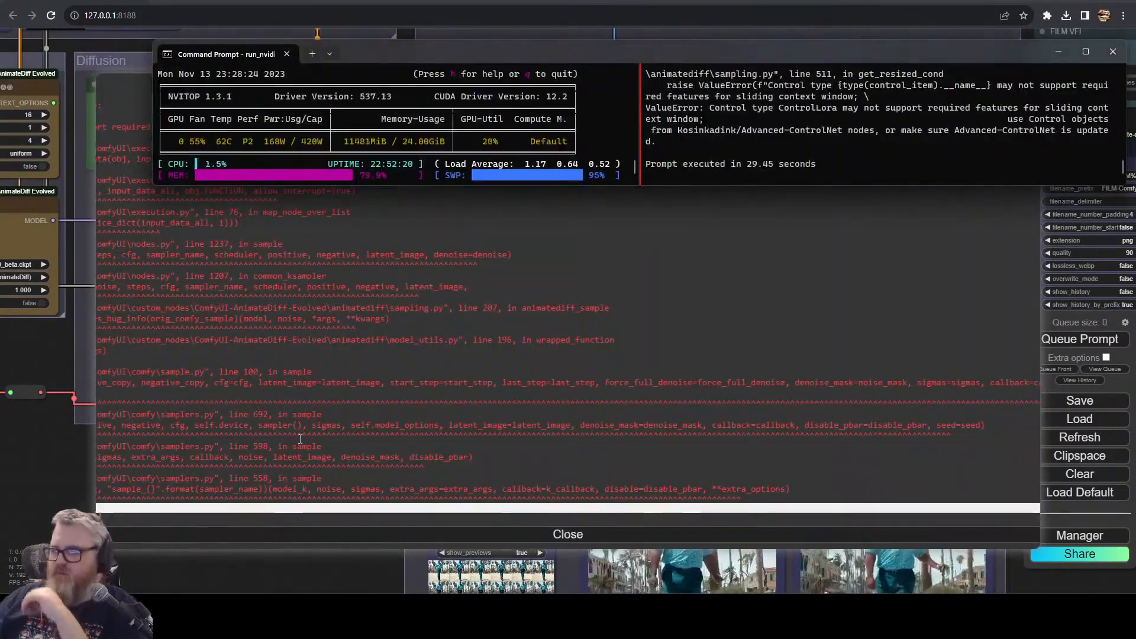
pyautogui.click(302, 440)
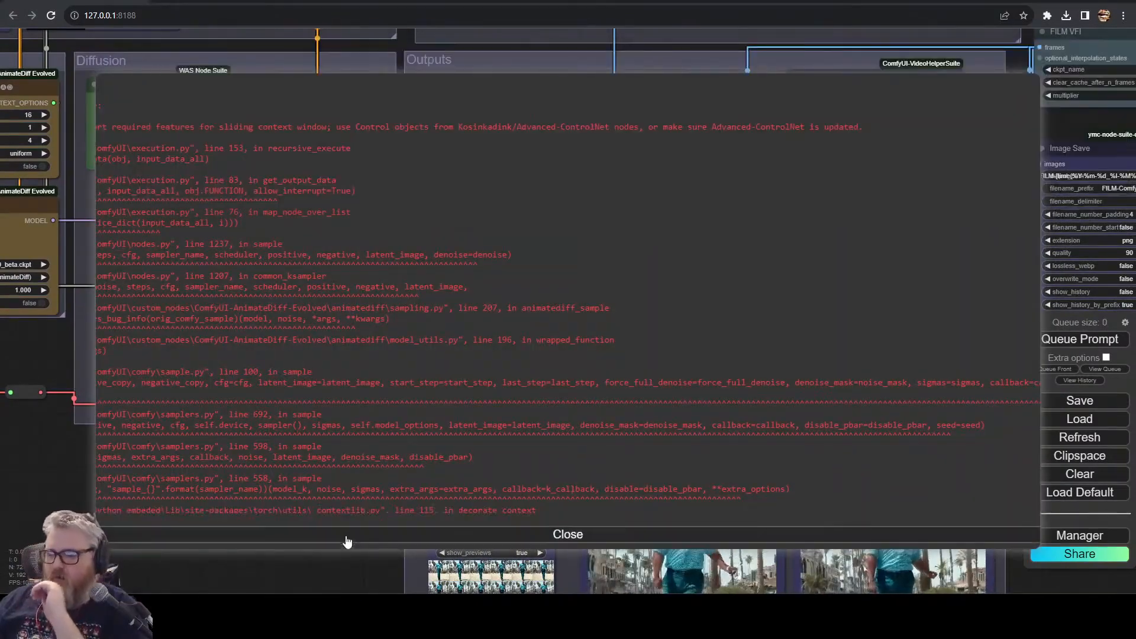
# - Close the error report and set the AnimateDiff Loader's beta schedule to linear (AnimateDiff-SDXL)
pyautogui.click(346, 538)
pyautogui.moveTo(281, 520); pyautogui.dragTo(488, 621)
pyautogui.moveTo(260, 456); pyautogui.dragTo(220, 602)
pyautogui.moveTo(52, 323)
pyautogui.mouseDown()
pyautogui.moveTo(2, 444)
pyautogui.moveTo(42, 333)
pyautogui.mouseUp()
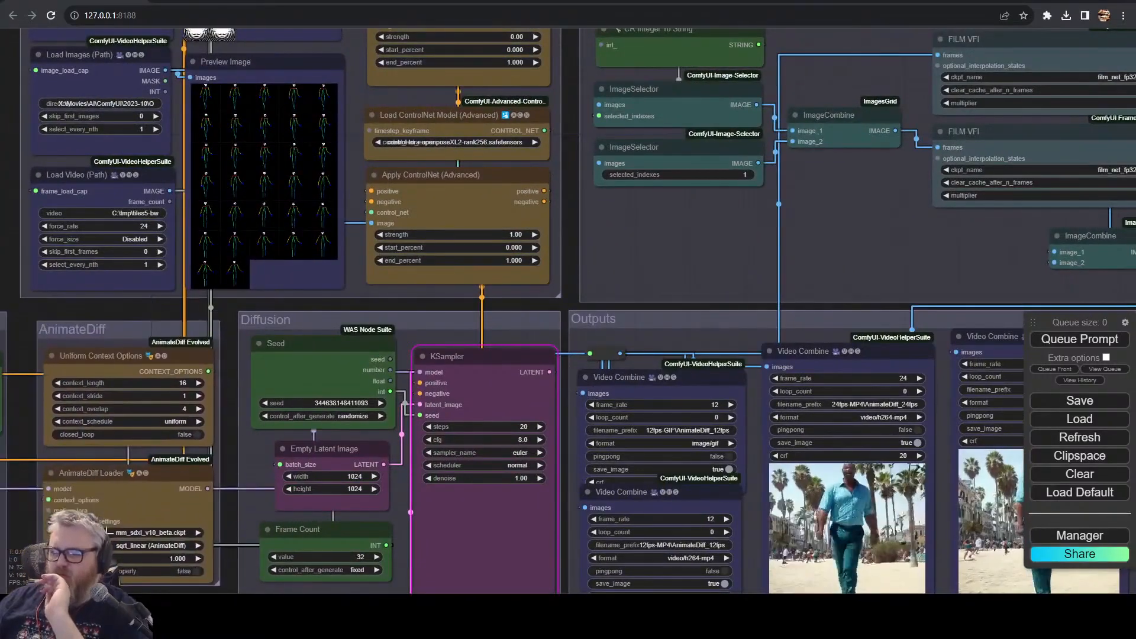
pyautogui.click(137, 545)
pyautogui.click(142, 534)
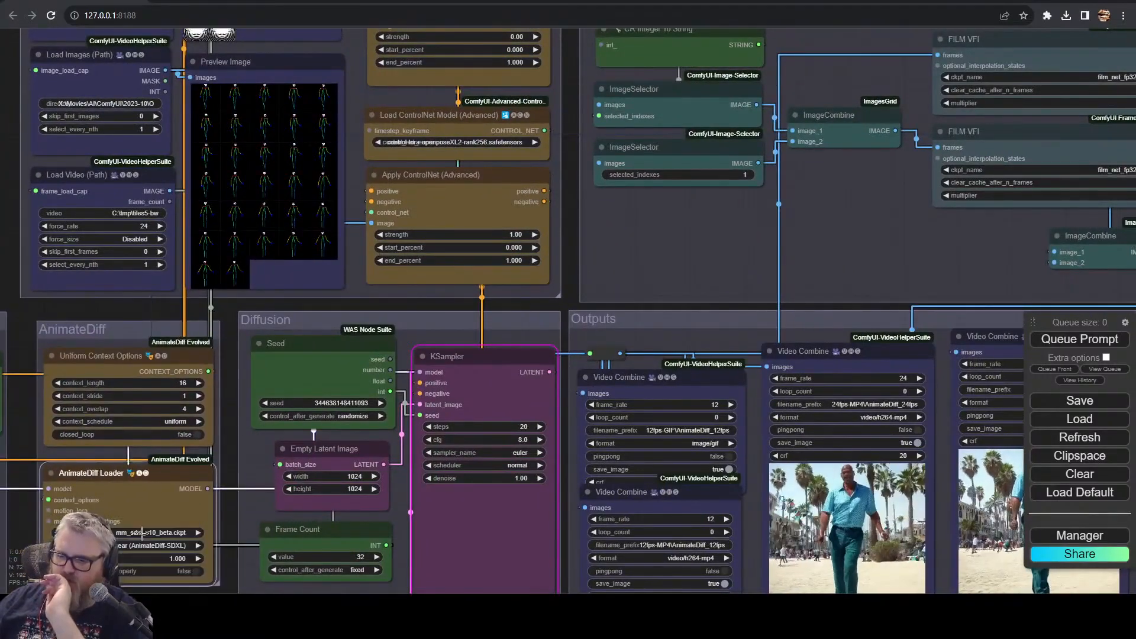
# - Save the current workflow as a JSON file and clear all nodes from the canvas
pyautogui.scroll(-6, 79, 332)
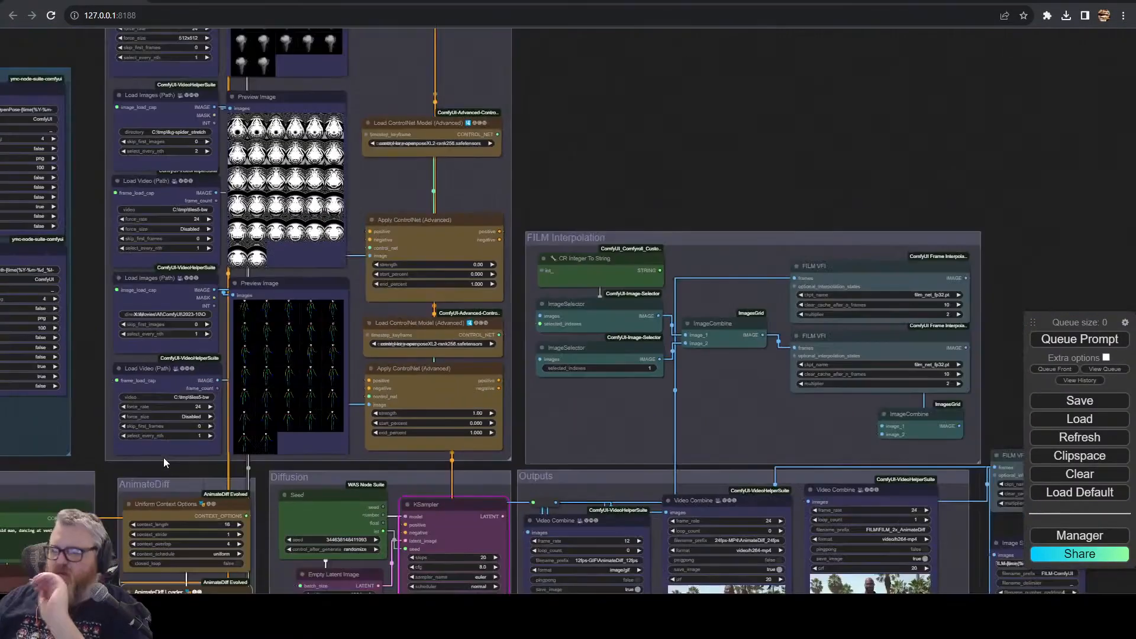
pyautogui.click(113, 418)
pyautogui.moveTo(92, 437); pyautogui.dragTo(242, 263)
pyautogui.scroll(1, 300, 531)
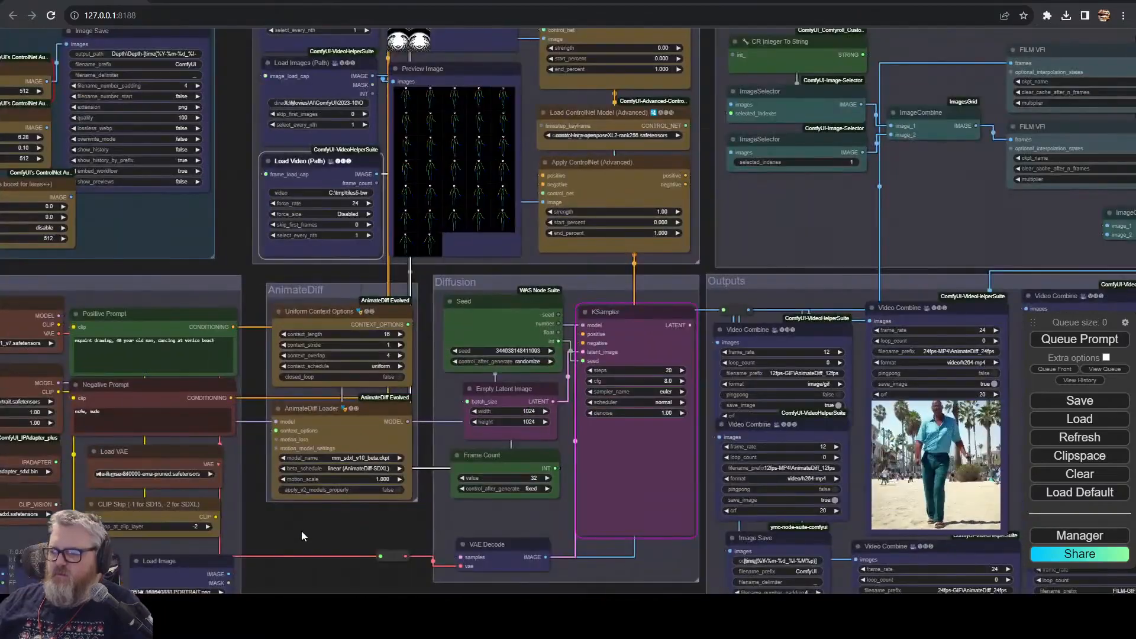
pyautogui.moveTo(300, 531); pyautogui.dragTo(546, 351)
pyautogui.click(1079, 400)
pyautogui.press('Return')
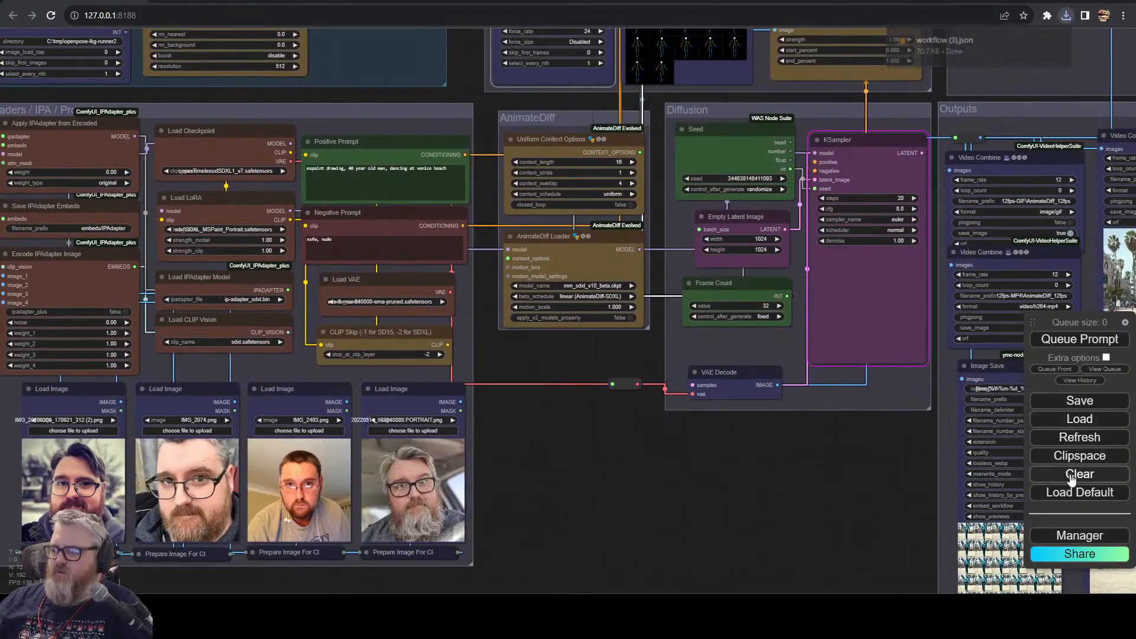
pyautogui.click(1078, 473)
pyautogui.click(621, 84)
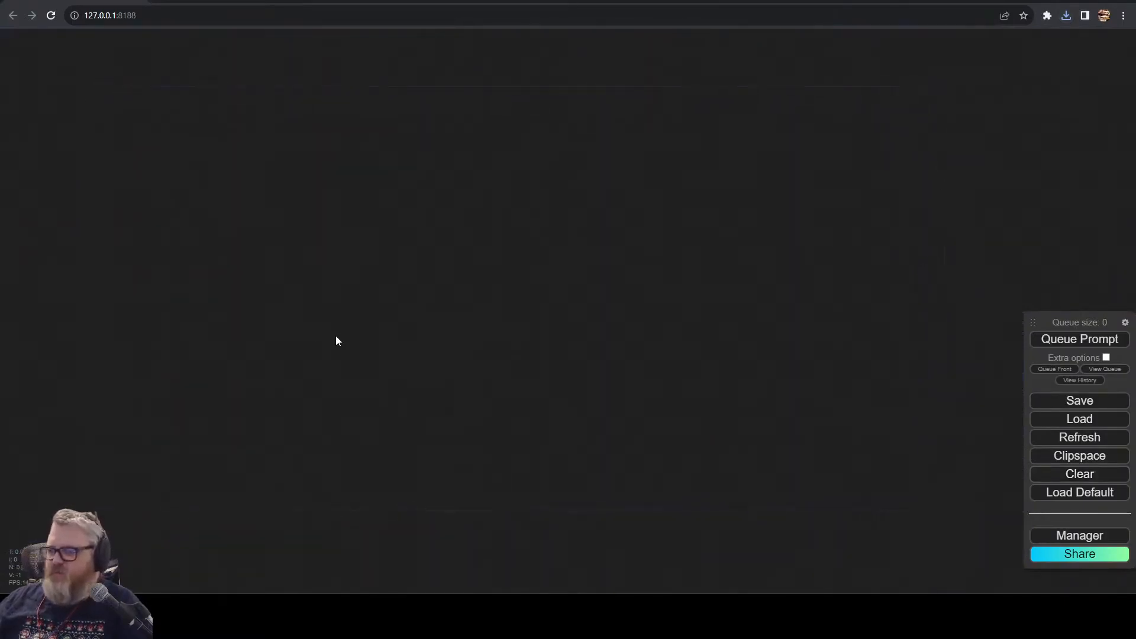
pyautogui.doubleClick(357, 283)
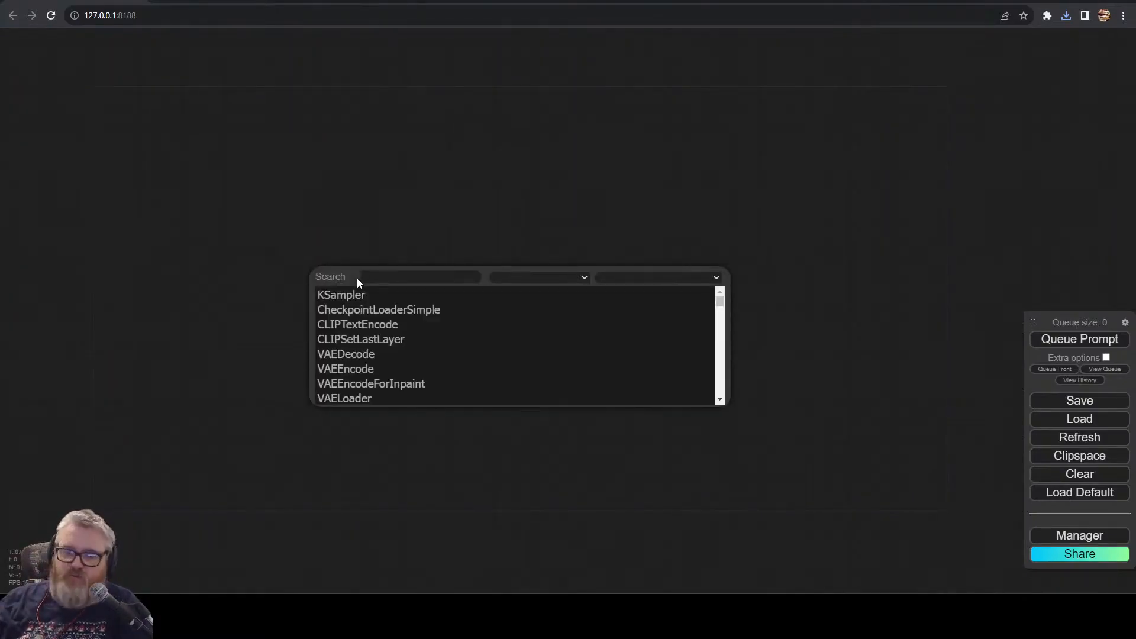
pyautogui.write('anim')
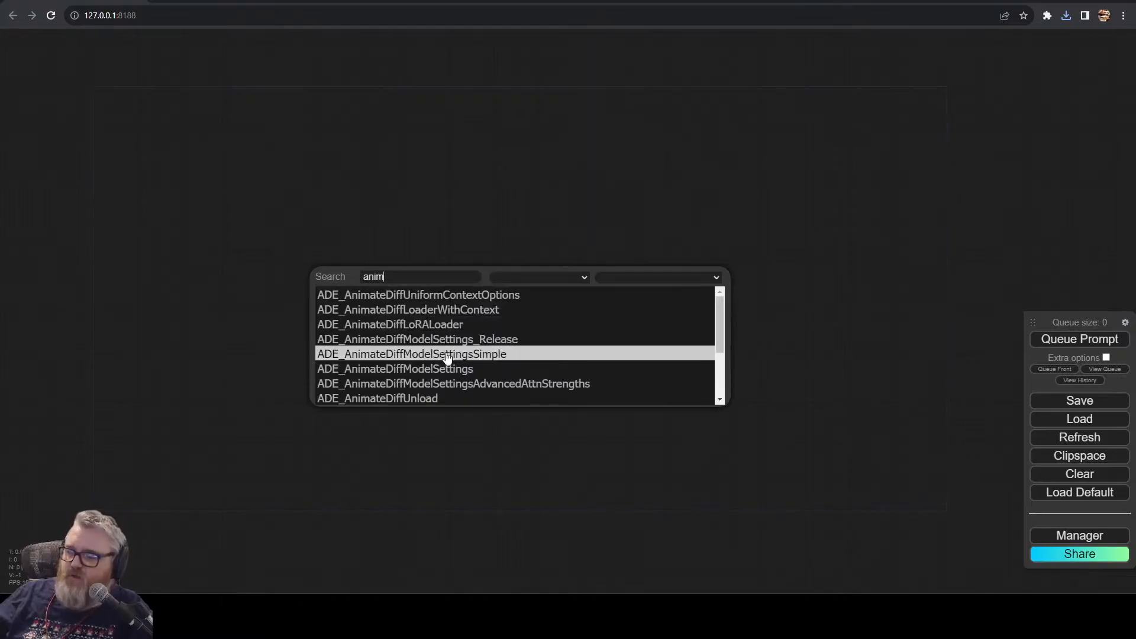
pyautogui.scroll(-2, 447, 375)
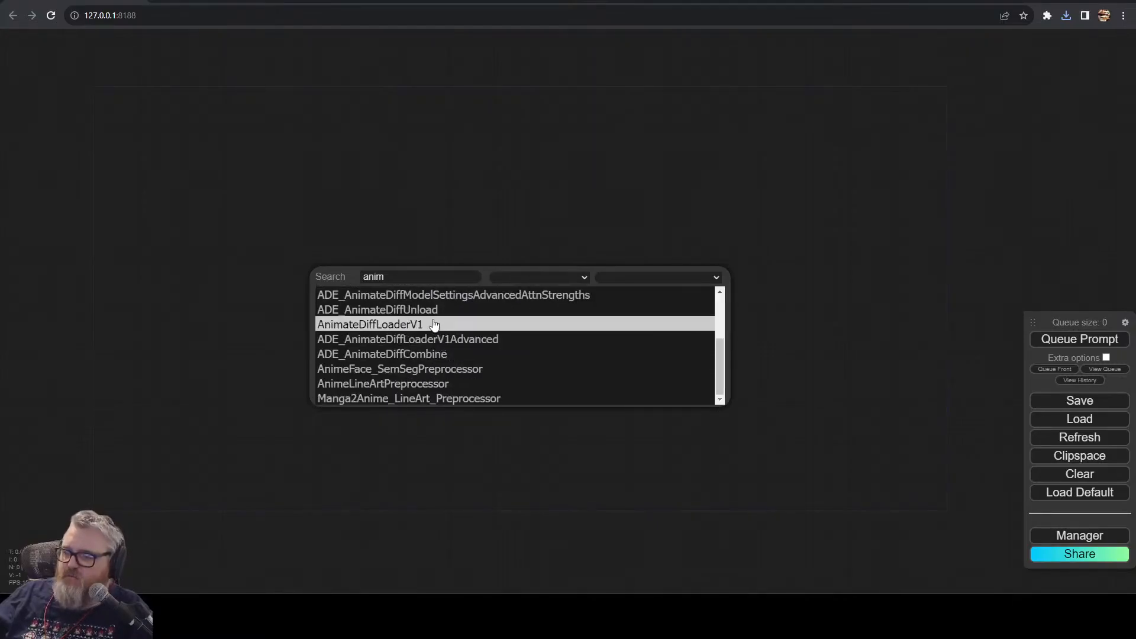
pyautogui.scroll(2, 425, 355)
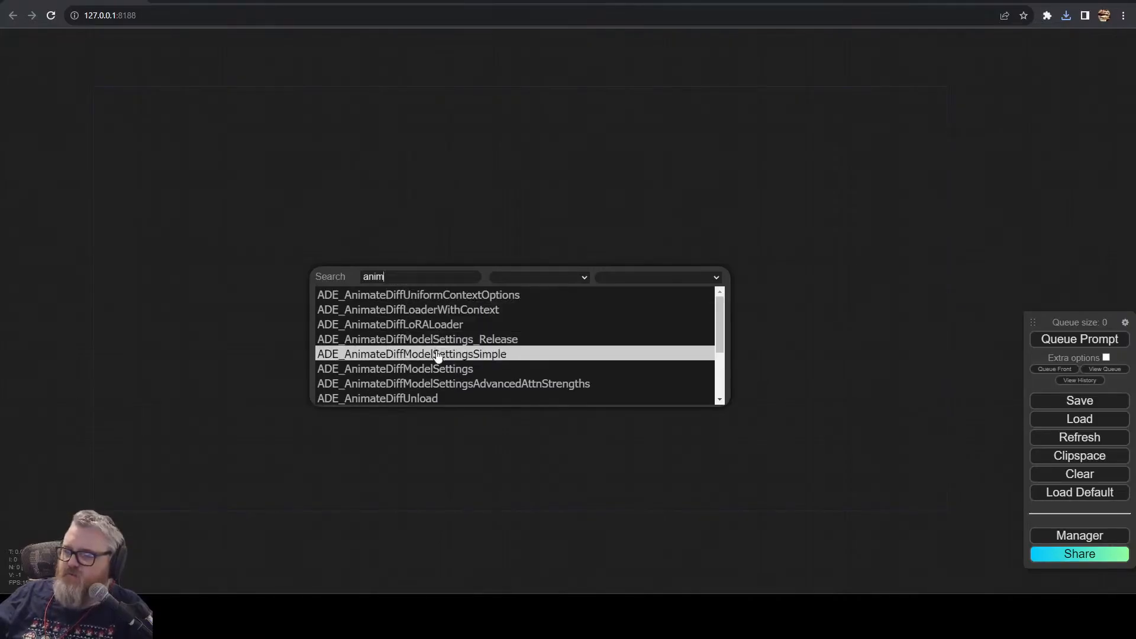
pyautogui.click(448, 370)
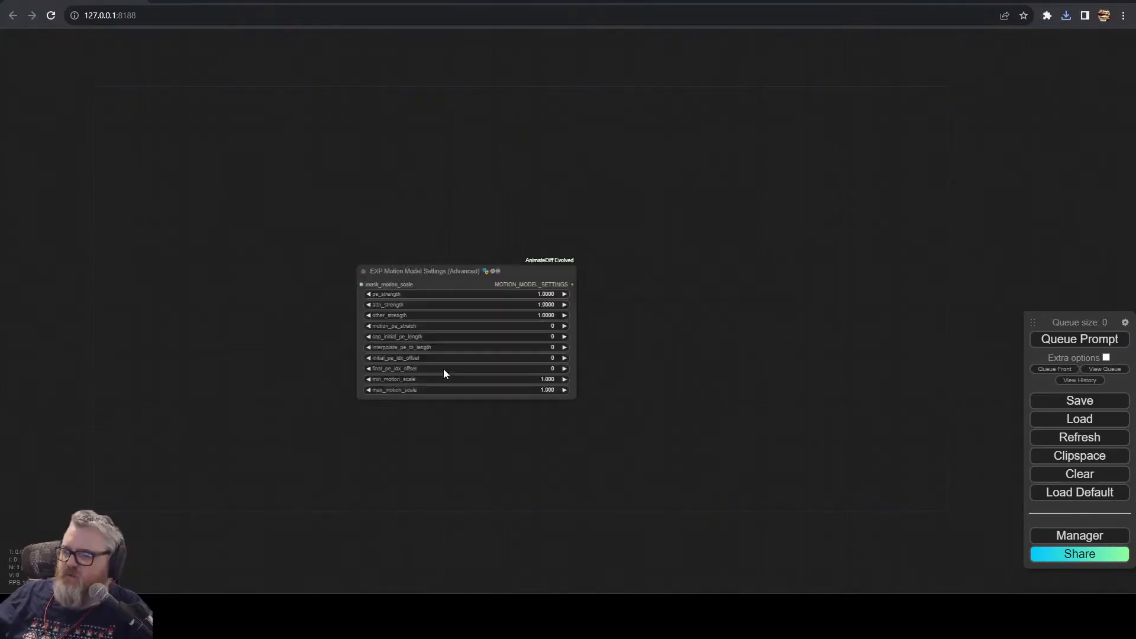
pyautogui.click(572, 284)
pyautogui.click(463, 292)
pyautogui.click(497, 274)
pyautogui.press('Delete')
pyautogui.moveTo(497, 276); pyautogui.dragTo(483, 269)
# - Add an AnimateDiff Loader node from the Animate Diff category to the empty canvas
pyautogui.rightClick(426, 246)
pyautogui.click(483, 248)
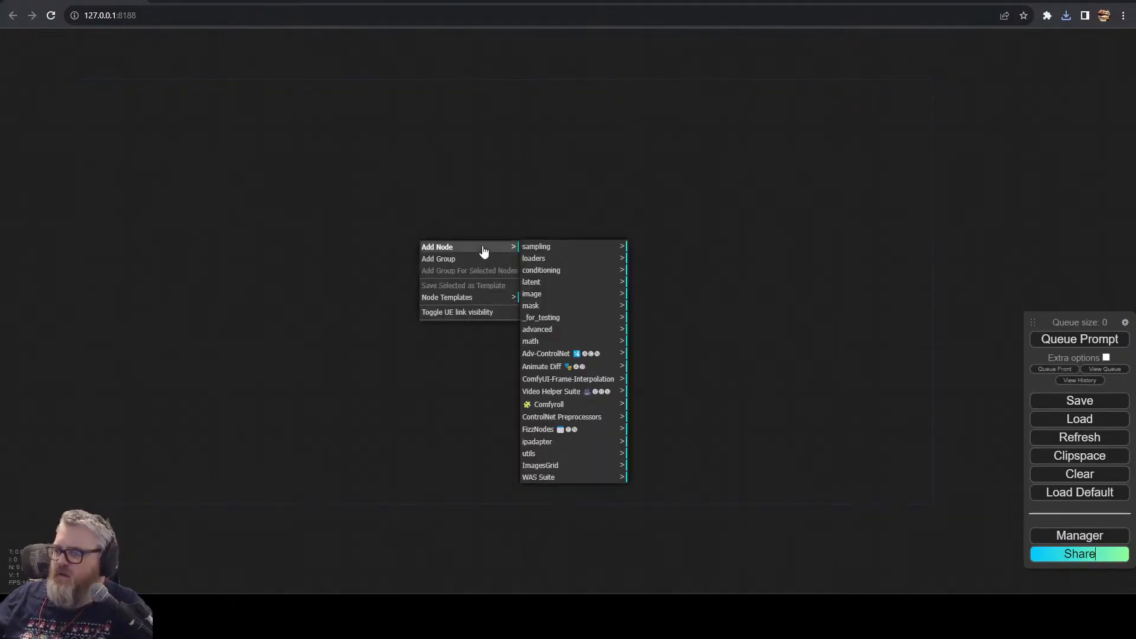
pyautogui.click(562, 369)
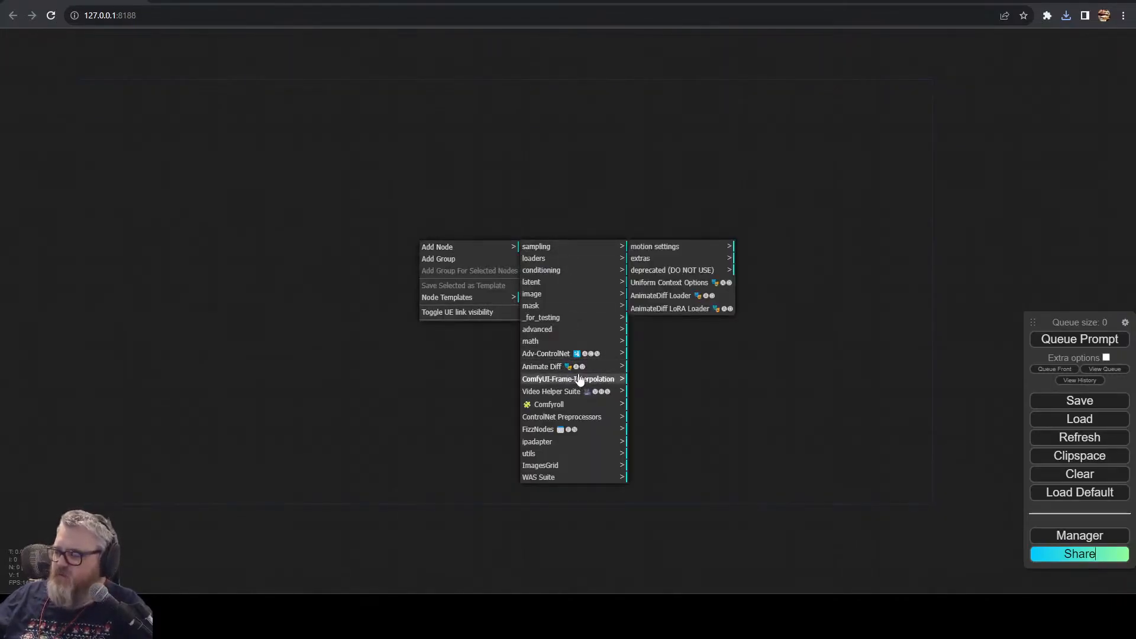
pyautogui.click(695, 295)
pyautogui.scroll(3, 590, 304)
pyautogui.moveTo(630, 269); pyautogui.dragTo(762, 269)
pyautogui.click(547, 177)
pyautogui.moveTo(458, 169); pyautogui.dragTo(472, 135)
pyautogui.scroll(-5, 502, 170)
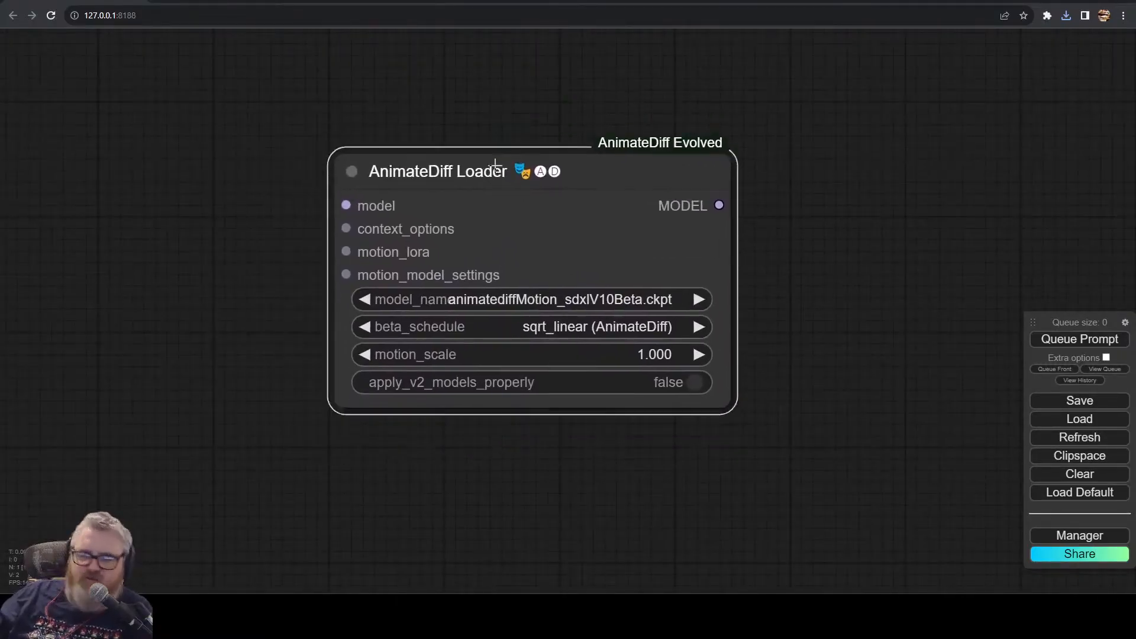
pyautogui.scroll(-10, 494, 267)
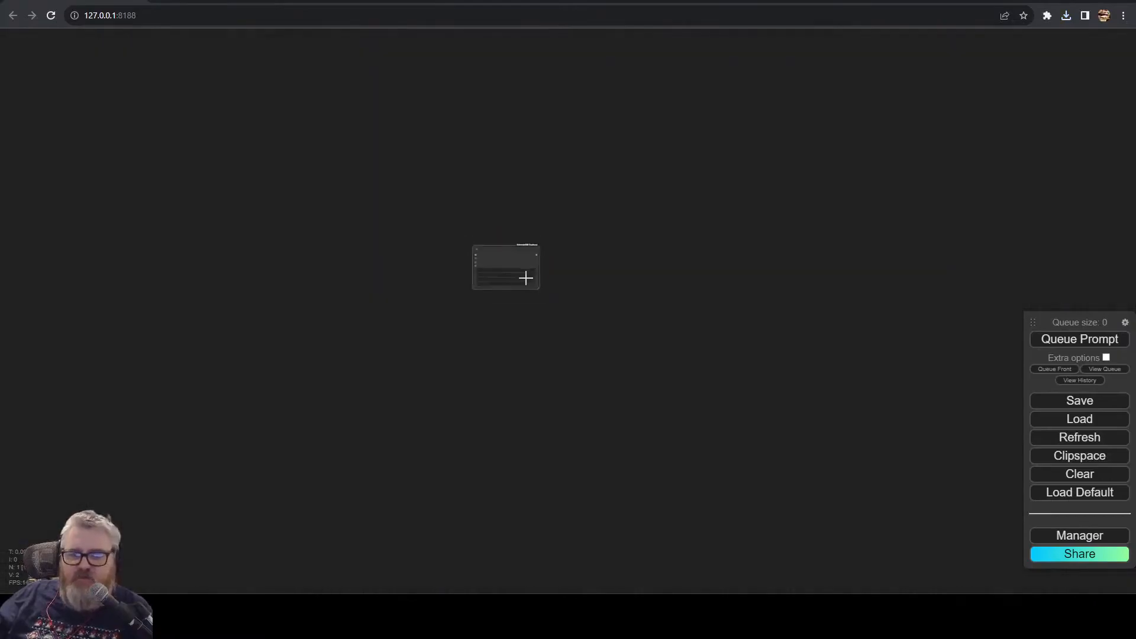
pyautogui.scroll(15, 525, 274)
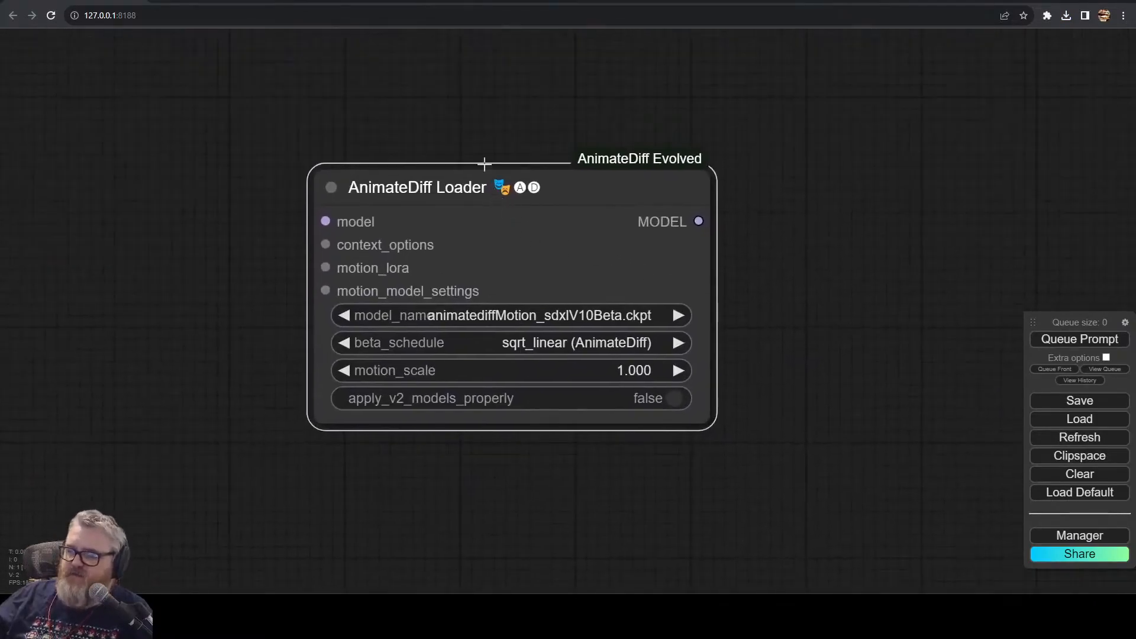
# - Add a Load Checkpoint node feeding the AnimateDiff Loader's model input and place it well ahead of the loader
pyautogui.moveTo(325, 221); pyautogui.dragTo(110, 149)
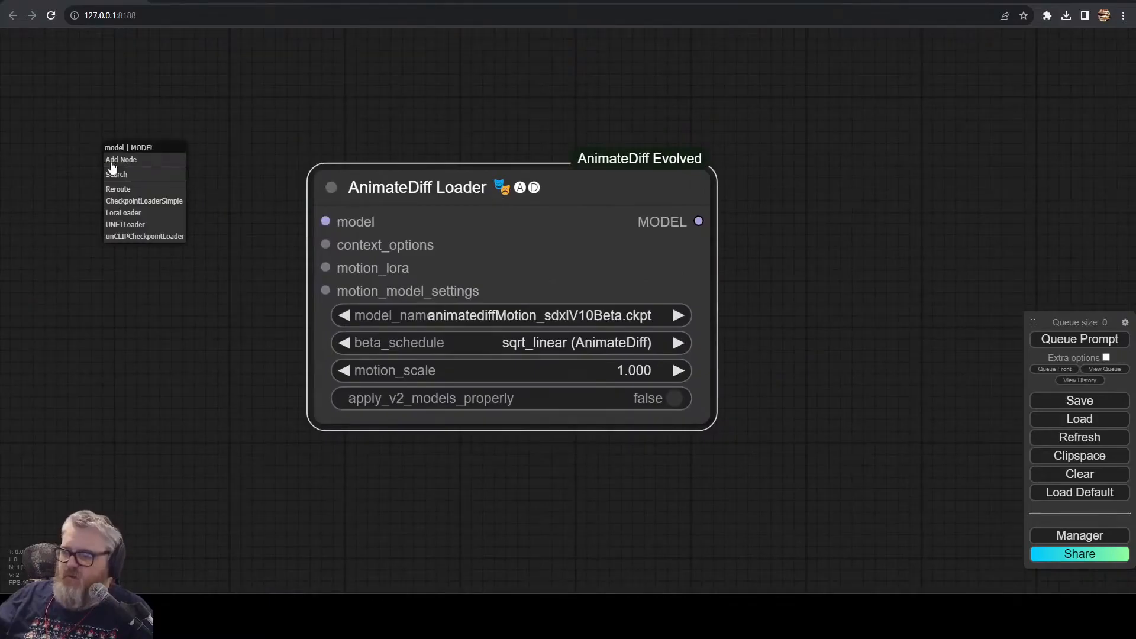
pyautogui.click(141, 202)
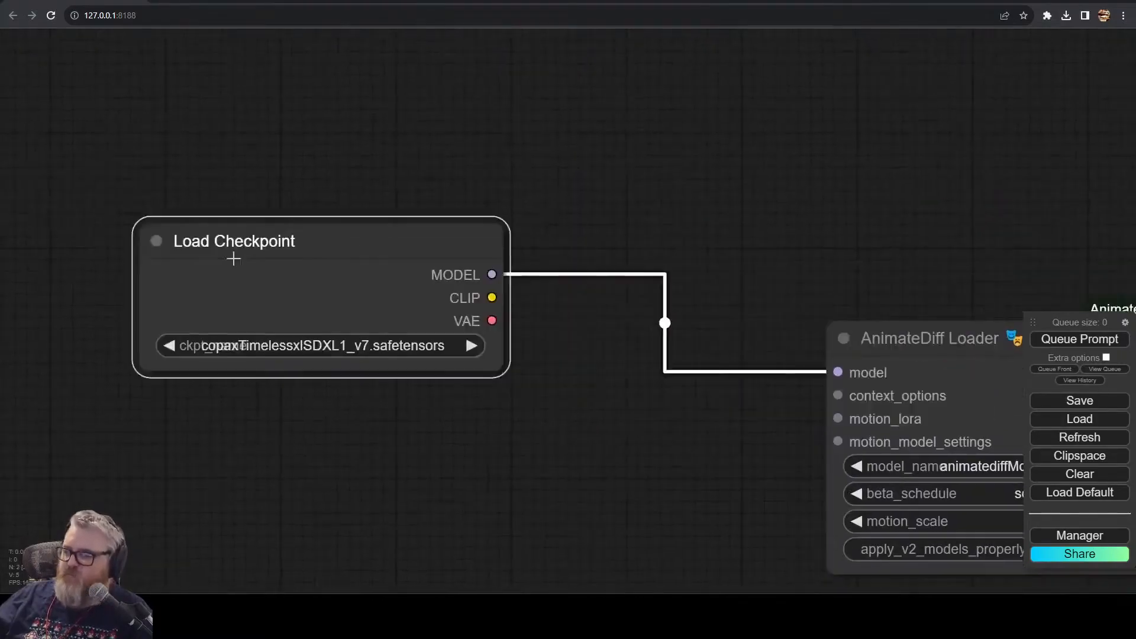
pyautogui.moveTo(234, 257); pyautogui.dragTo(99, 236)
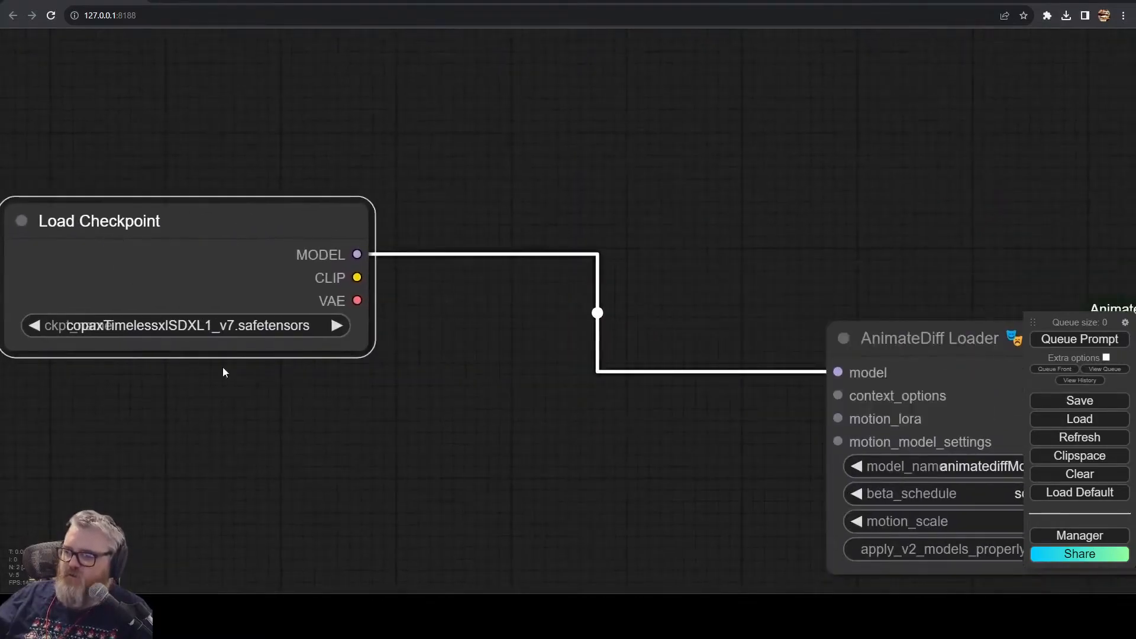
pyautogui.click(168, 321)
pyautogui.click(157, 249)
# - Add a Uniform Context Options node for the AnimateDiff Loader's context_options input and place it directly above the loader
pyautogui.moveTo(678, 497); pyautogui.dragTo(446, 379)
pyautogui.moveTo(385, 250); pyautogui.dragTo(220, 130)
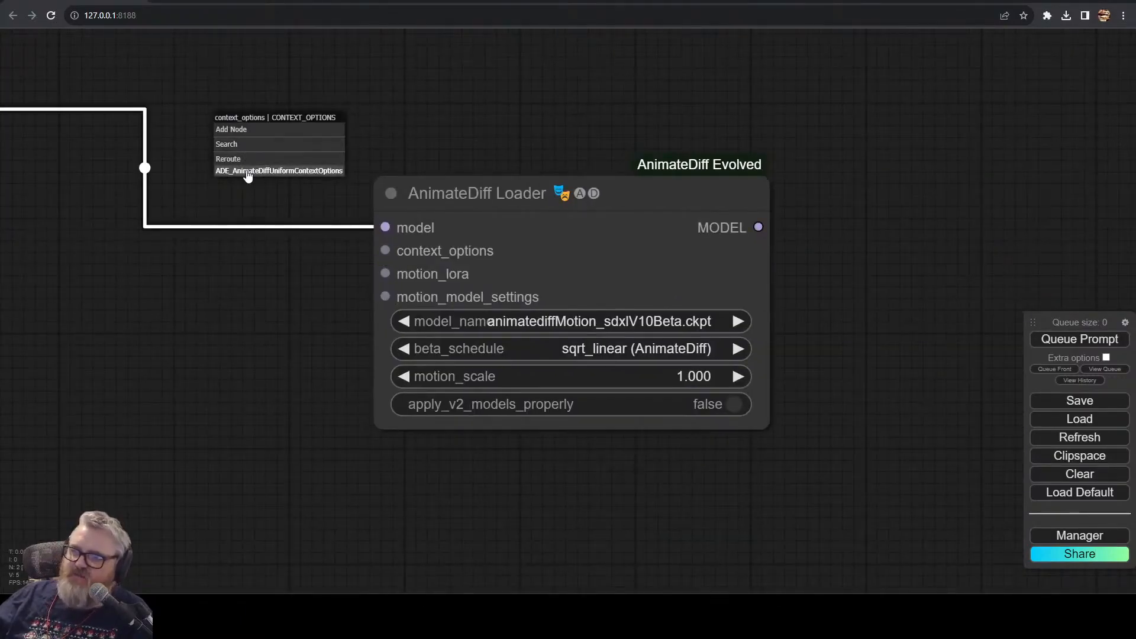
pyautogui.click(246, 172)
pyautogui.moveTo(329, 134); pyautogui.dragTo(461, 235)
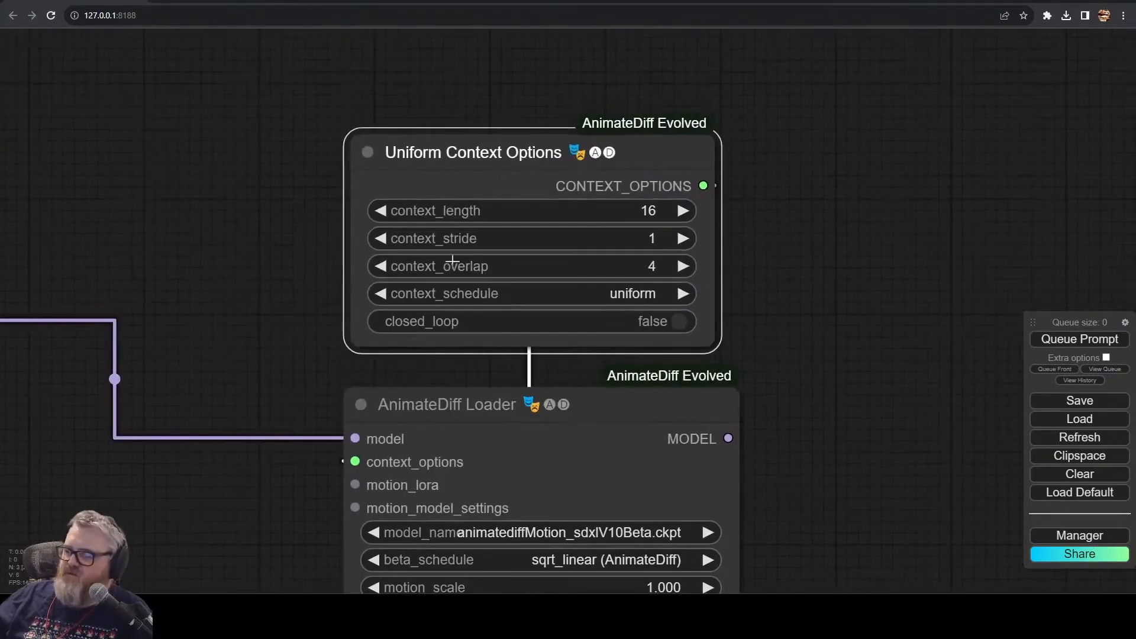
pyautogui.moveTo(297, 535); pyautogui.dragTo(381, 340)
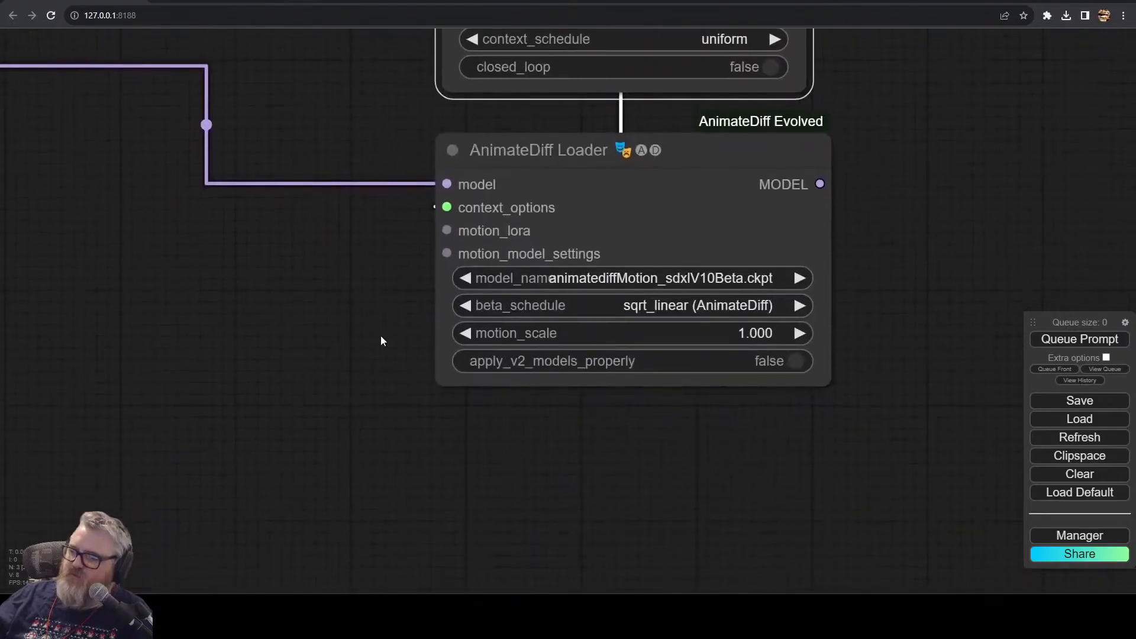
# - Select the animatediffMotion_sdxlV10Beta.ckpt motion model and set the beta schedule to linear (AnimateDiff-SDXL)
pyautogui.click(669, 279)
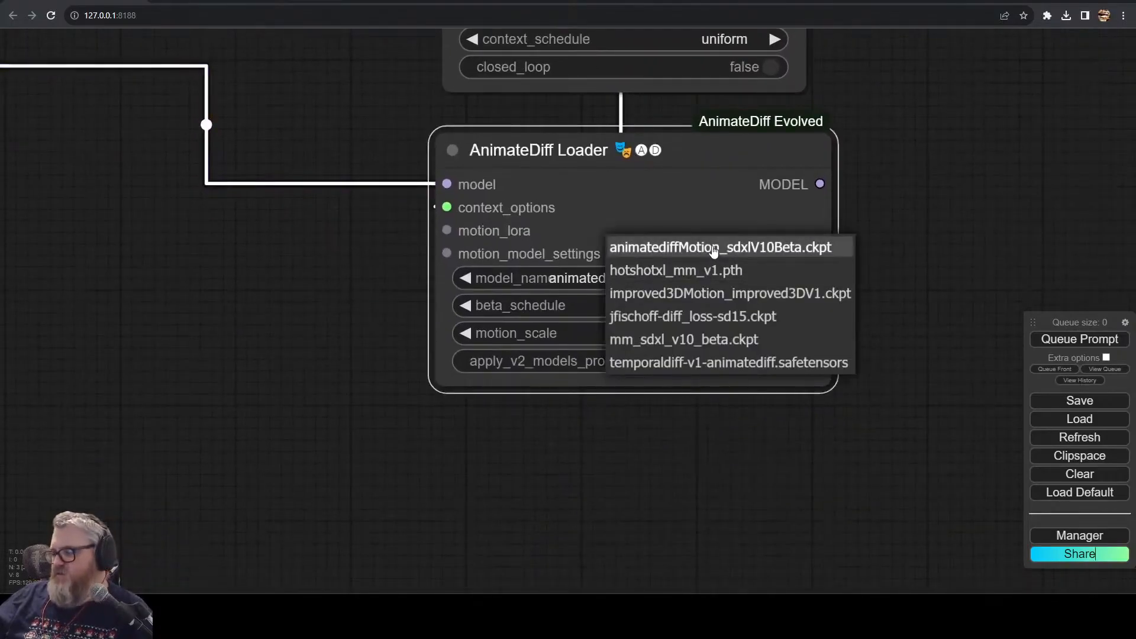
pyautogui.click(714, 248)
pyautogui.click(800, 306)
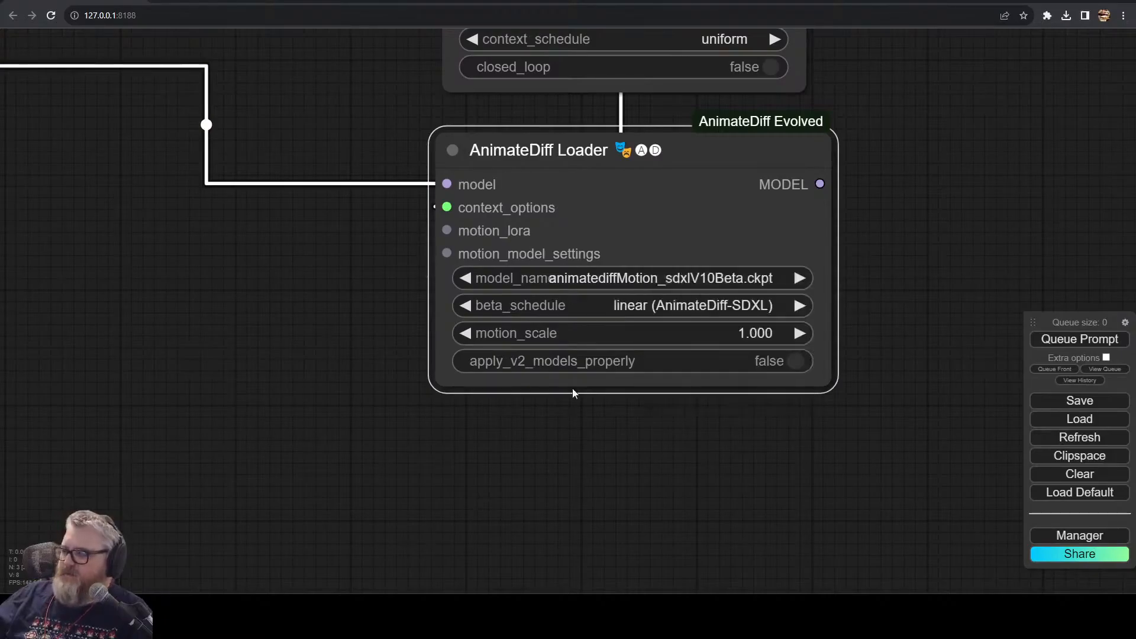
# - Add a CLIPTextEncodeSDXL node connected to the checkpoint's CLIP output by searching for "sdxl"
pyautogui.scroll(-6, 572, 454)
pyautogui.moveTo(347, 351); pyautogui.dragTo(454, 438)
pyautogui.moveTo(263, 325)
pyautogui.mouseDown()
pyautogui.moveTo(226, 329)
pyautogui.moveTo(156, 301)
pyautogui.moveTo(338, 324)
pyautogui.moveTo(121, 278)
pyautogui.moveTo(261, 313)
pyautogui.mouseUp()
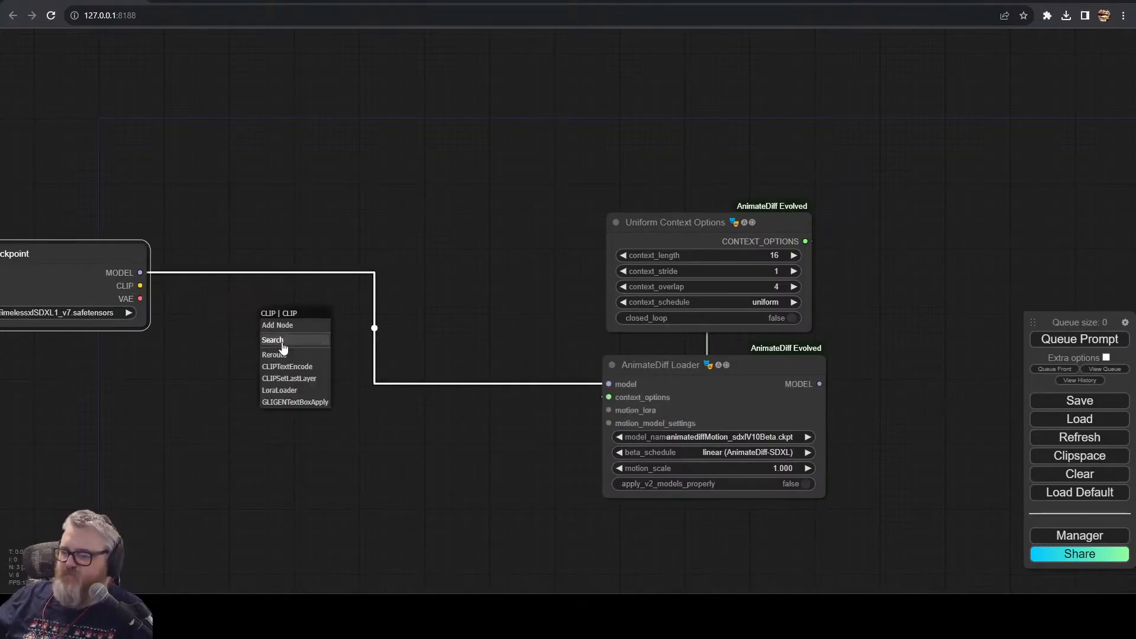
pyautogui.click(299, 342)
pyautogui.write('sdxl')
pyautogui.click(301, 369)
# - Set the CLIPTextEncodeSDXL target width and target height to 512 and move the node above the model link
pyautogui.click(481, 404)
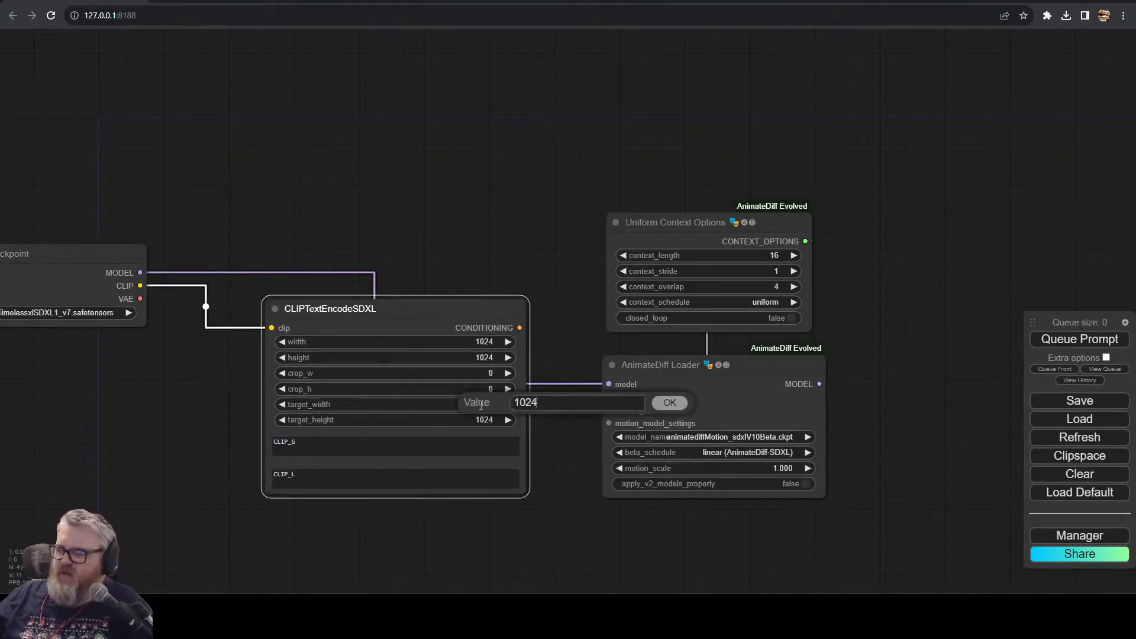
pyautogui.write('512')
pyautogui.press('Return')
pyautogui.click(480, 418)
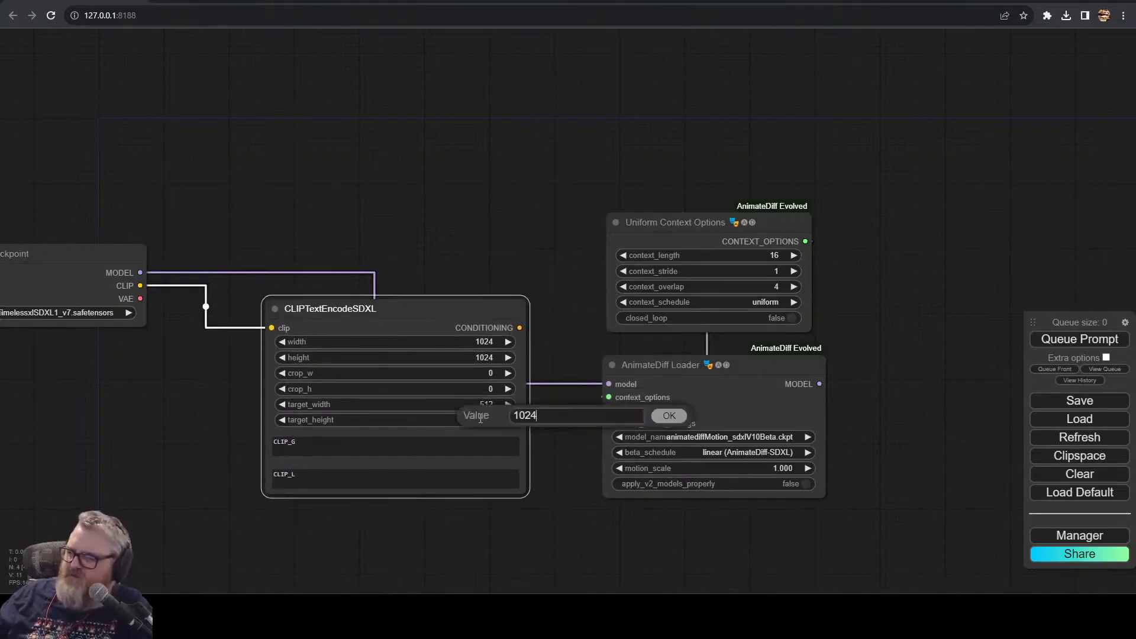
pyautogui.press('Return')
pyautogui.moveTo(443, 314); pyautogui.dragTo(463, 79)
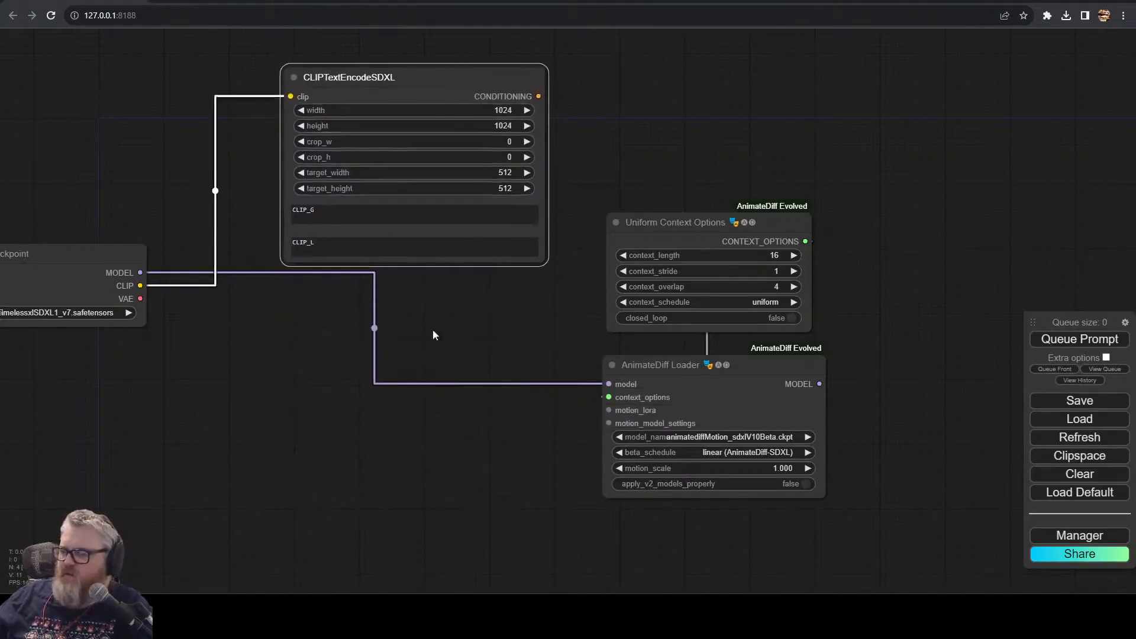
pyautogui.moveTo(433, 333); pyautogui.dragTo(425, 454)
pyautogui.moveTo(390, 206); pyautogui.dragTo(401, 178)
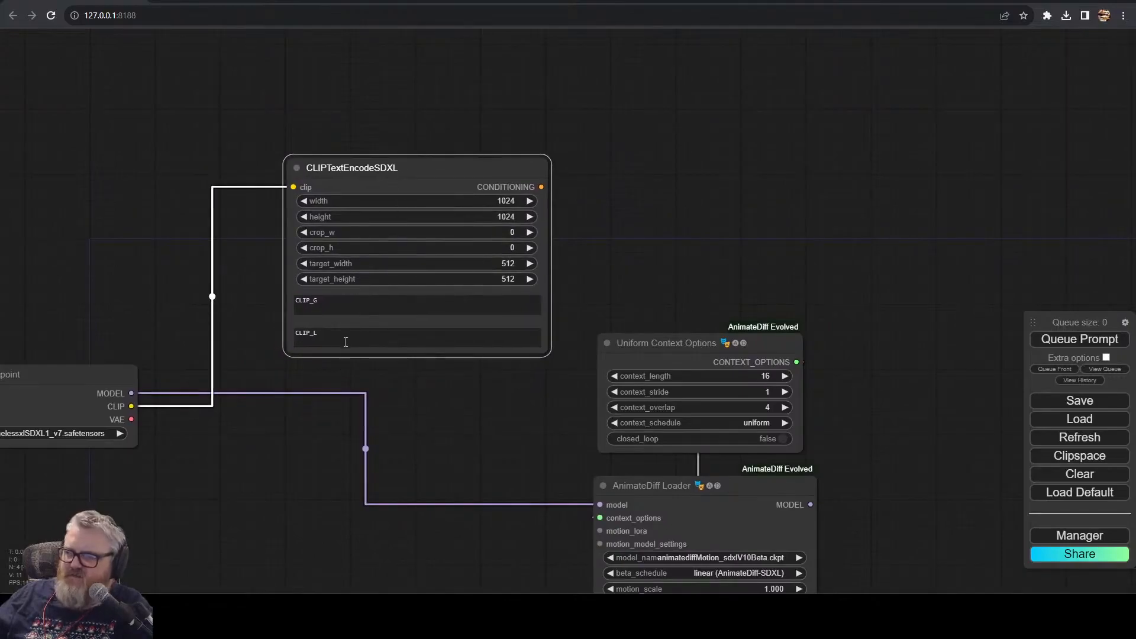
pyautogui.click(348, 309)
# - Add a KSampler node with its positive input fed by the CLIPTextEncodeSDXL conditioning output, and arrange the nodes
pyautogui.moveTo(541, 187); pyautogui.dragTo(843, 216)
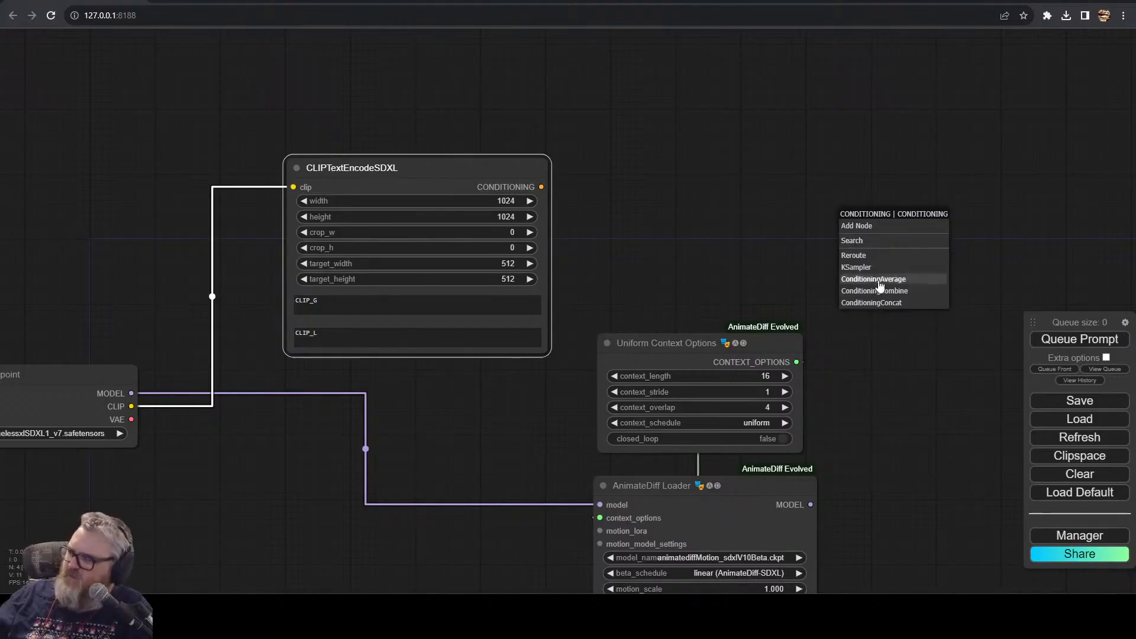
pyautogui.click(858, 267)
pyautogui.moveTo(793, 248); pyautogui.dragTo(569, 160)
pyautogui.moveTo(717, 145); pyautogui.dragTo(741, 176)
pyautogui.moveTo(408, 178); pyautogui.dragTo(765, 286)
pyautogui.moveTo(503, 188); pyautogui.dragTo(484, 205)
# - Add a CLIP Text Encode (Prompt) node below CLIPTextEncodeSDXL, with its clip input linked to the checkpoint's CLIP output
pyautogui.moveTo(211, 390); pyautogui.dragTo(211, 141)
pyautogui.doubleClick(414, 441)
pyautogui.write('ne')
pyautogui.press('BackSpace')
pyautogui.press('BackSpace')
pyautogui.write('text')
pyautogui.press('Return')
# - Enter "nsfw, nude" in the CLIP Text Encode node, connect it to the KSampler's negative input and rearrange both text encoders
pyautogui.click(493, 491)
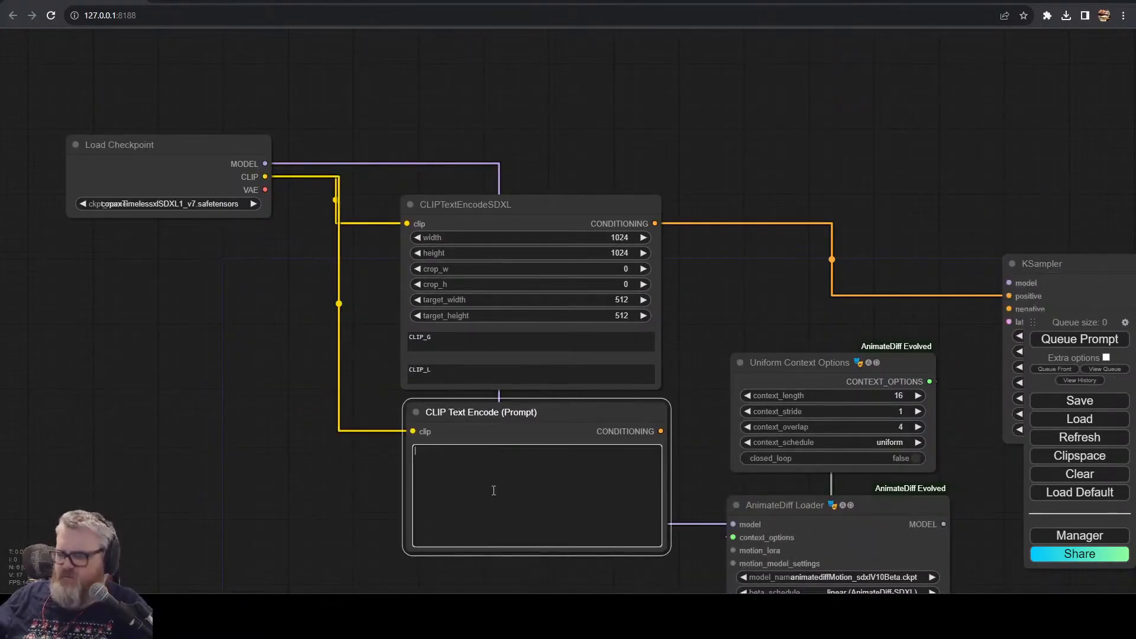
pyautogui.moveTo(710, 352); pyautogui.dragTo(428, 399)
pyautogui.moveTo(379, 479); pyautogui.dragTo(727, 356)
pyautogui.moveTo(698, 520); pyautogui.dragTo(642, 272)
pyautogui.moveTo(642, 468); pyautogui.dragTo(521, 177)
pyautogui.moveTo(482, 160); pyautogui.dragTo(481, 267)
pyautogui.scroll(-4, 677, 432)
pyautogui.moveTo(677, 431); pyautogui.dragTo(712, 474)
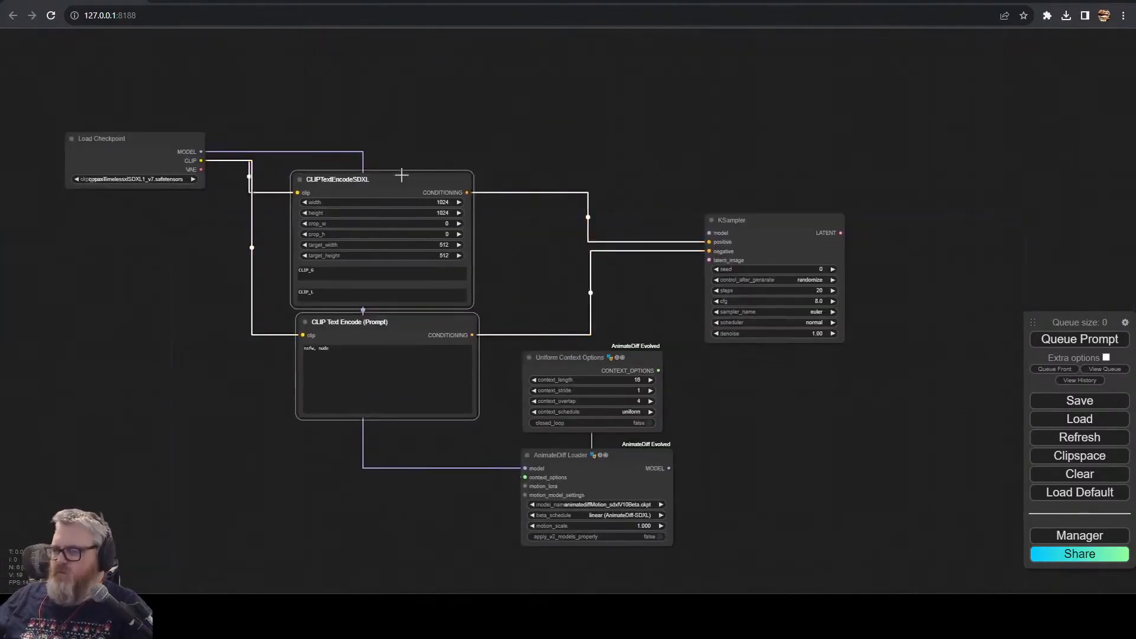
pyautogui.moveTo(388, 287); pyautogui.dragTo(408, 309)
# - Add a VAE Decode node on the KSampler's latent output and connect the checkpoint's VAE output to it
pyautogui.moveTo(840, 233); pyautogui.dragTo(905, 207)
pyautogui.click(888, 282)
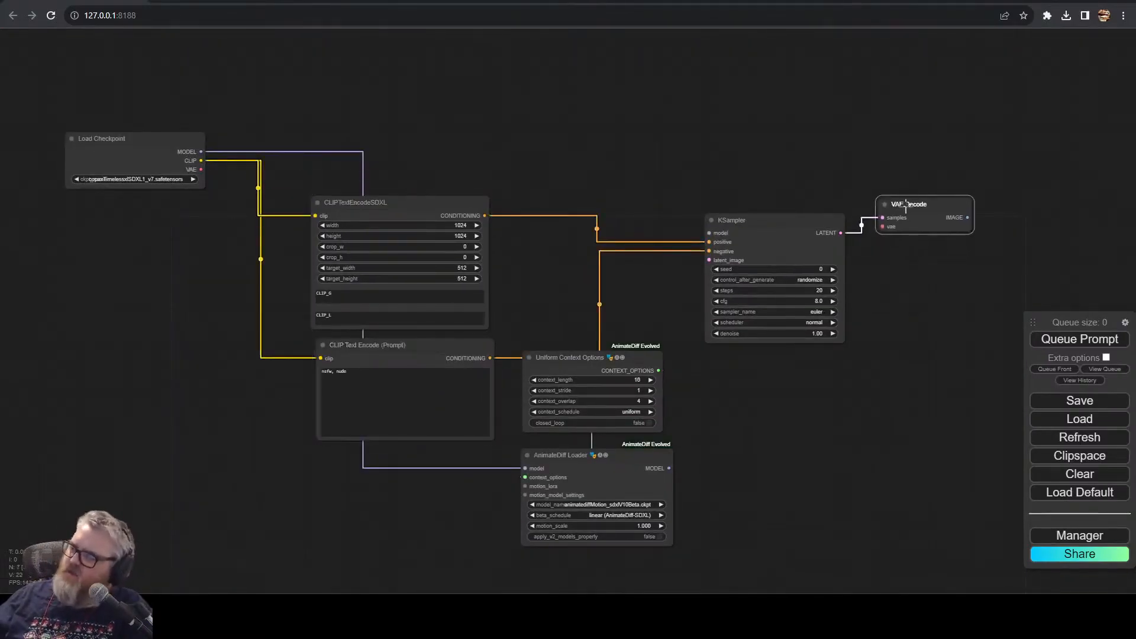
pyautogui.moveTo(198, 170); pyautogui.dragTo(882, 226)
pyautogui.moveTo(793, 233); pyautogui.dragTo(773, 243)
# - Add a Video Combine node fed by the VAE Decode node's IMAGE output
pyautogui.moveTo(934, 216); pyautogui.dragTo(980, 205)
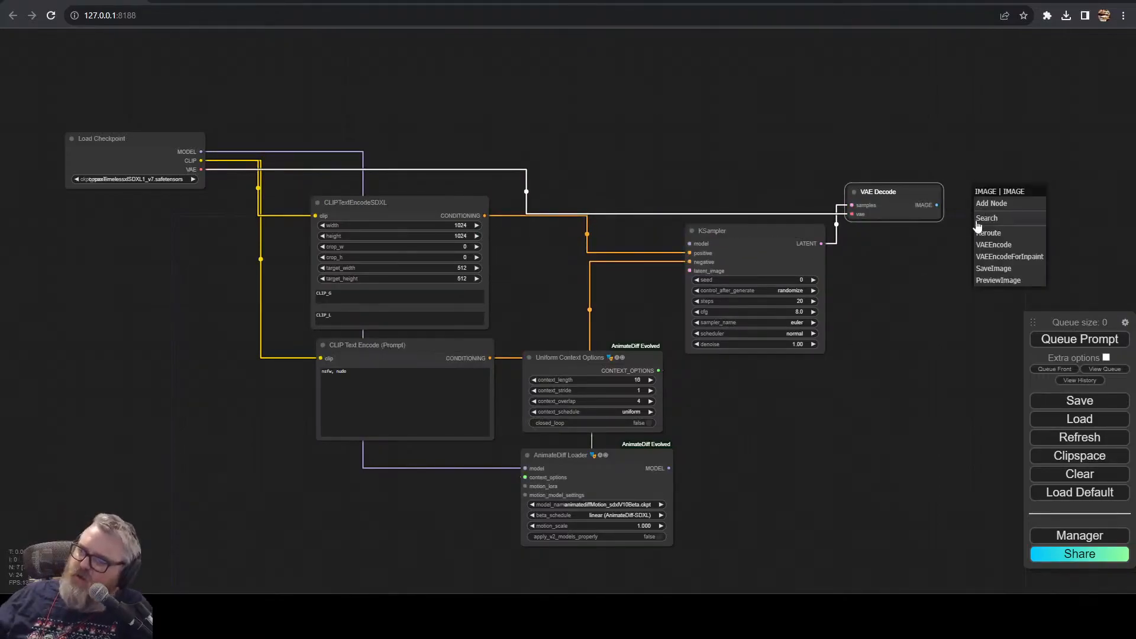
pyautogui.click(986, 218)
pyautogui.write('video')
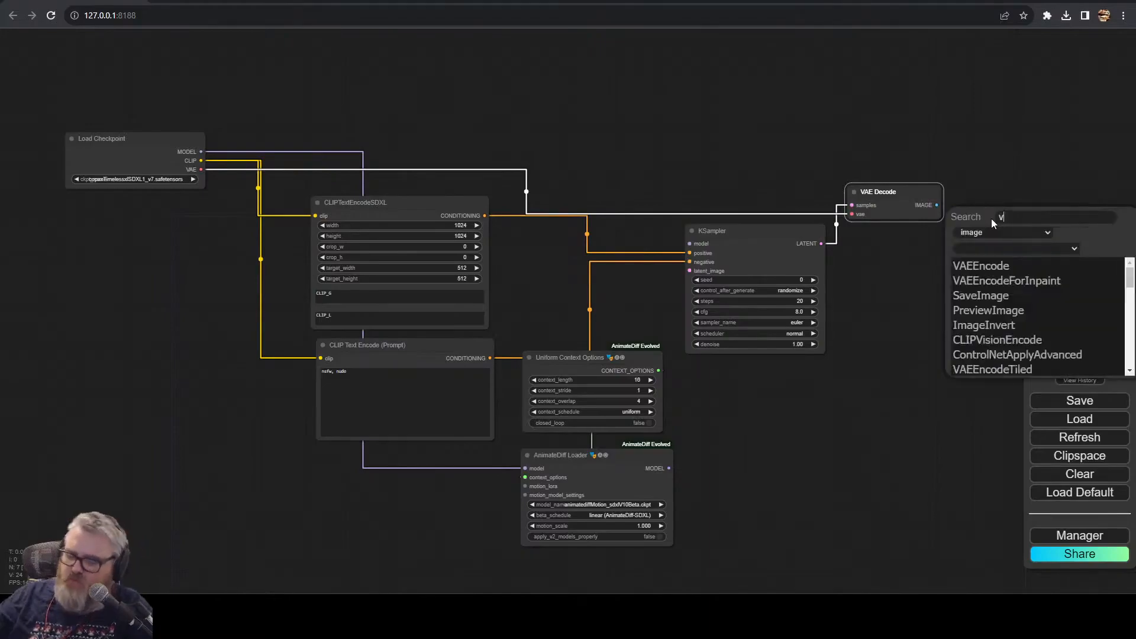
pyautogui.click(994, 266)
# - Set the Video Combine node's frame_rate to 24 and its format to video/h264-mp4
pyautogui.moveTo(936, 295); pyautogui.dragTo(314, 310)
pyautogui.scroll(6, 526, 354)
pyautogui.click(562, 215)
pyautogui.write('10')
pyautogui.press('BackSpace')
pyautogui.press('BackSpace')
pyautogui.write('24')
pyautogui.press('Return')
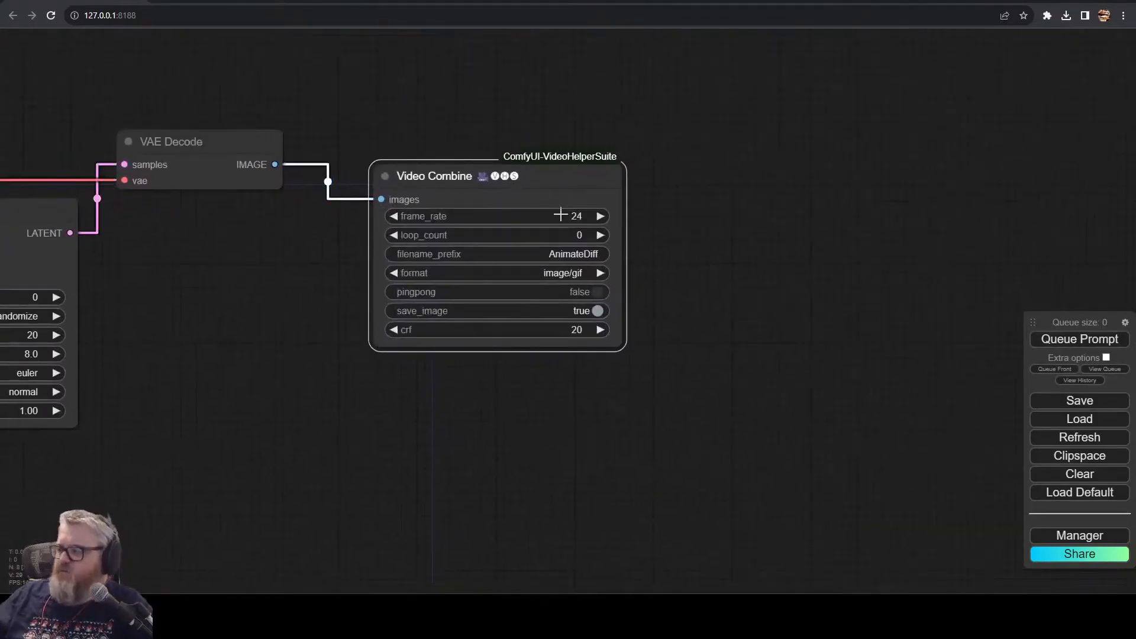
pyautogui.click(558, 272)
pyautogui.click(580, 324)
pyautogui.click(522, 379)
pyautogui.moveTo(651, 306); pyautogui.dragTo(660, 398)
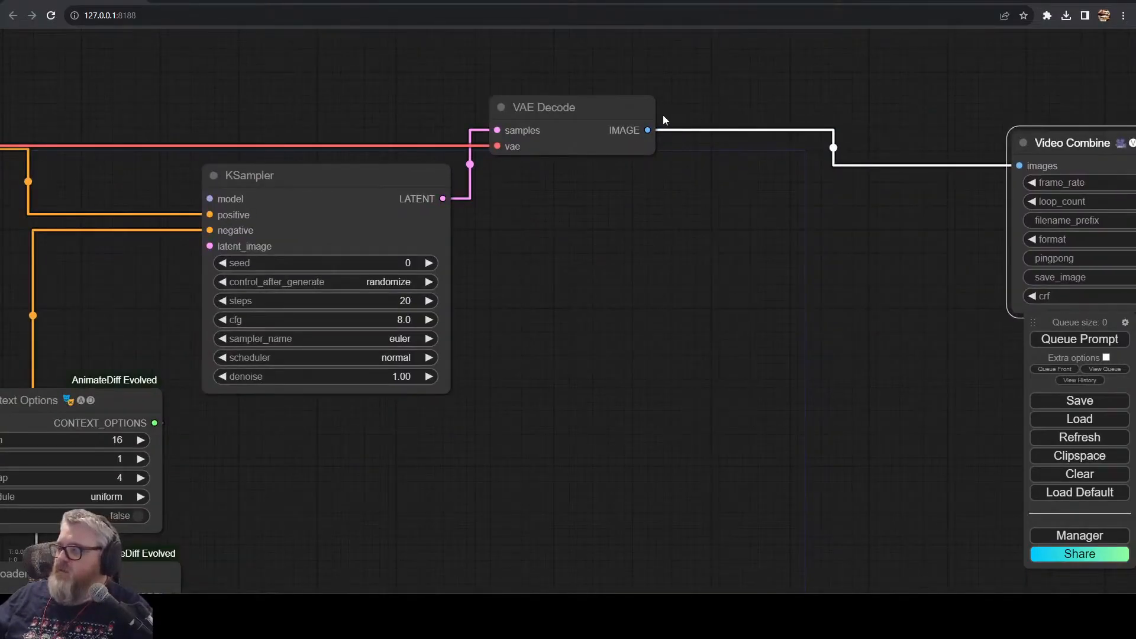
# - Duplicate the Video Combine node and connect VAE Decode's IMAGE output to the copy's images input
pyautogui.moveTo(648, 131); pyautogui.dragTo(702, 190)
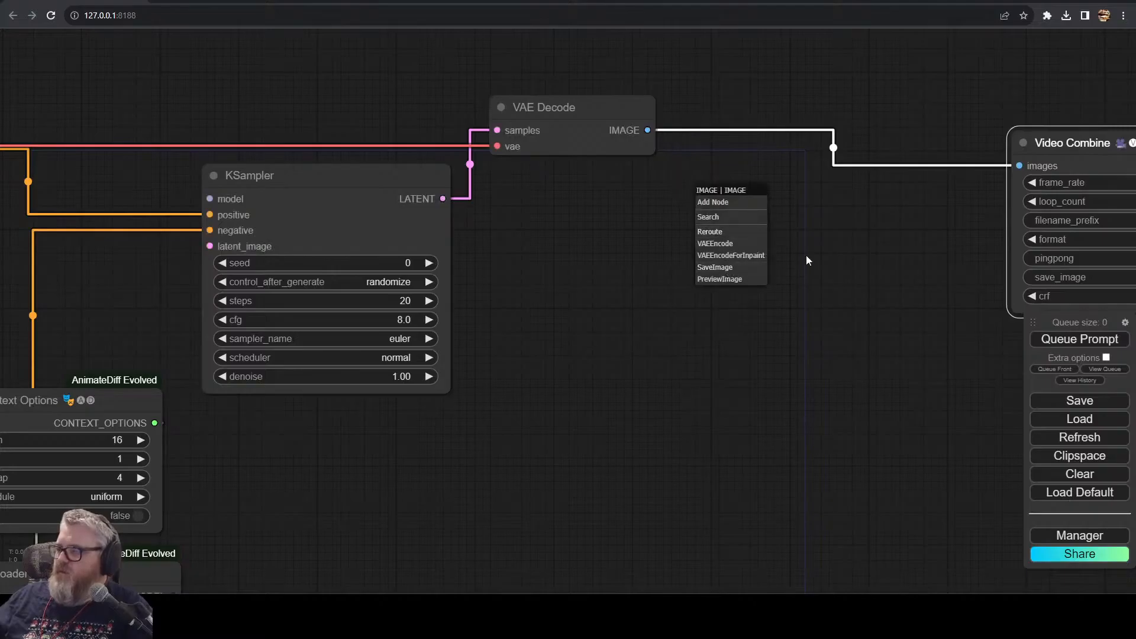
pyautogui.moveTo(796, 261); pyautogui.dragTo(808, 256)
pyautogui.click(1075, 146)
pyautogui.hotkey('ctrl', 'c')
pyautogui.hotkey('ctrl', 'v')
pyautogui.moveTo(659, 126); pyautogui.dragTo(700, 229)
pyautogui.moveTo(700, 230); pyautogui.dragTo(704, 225)
# - Set the copied Video Combine node's frame_rate to 12 and place it between VAE Decode and the original
pyautogui.click(868, 242)
pyautogui.write('12')
pyautogui.press('Return')
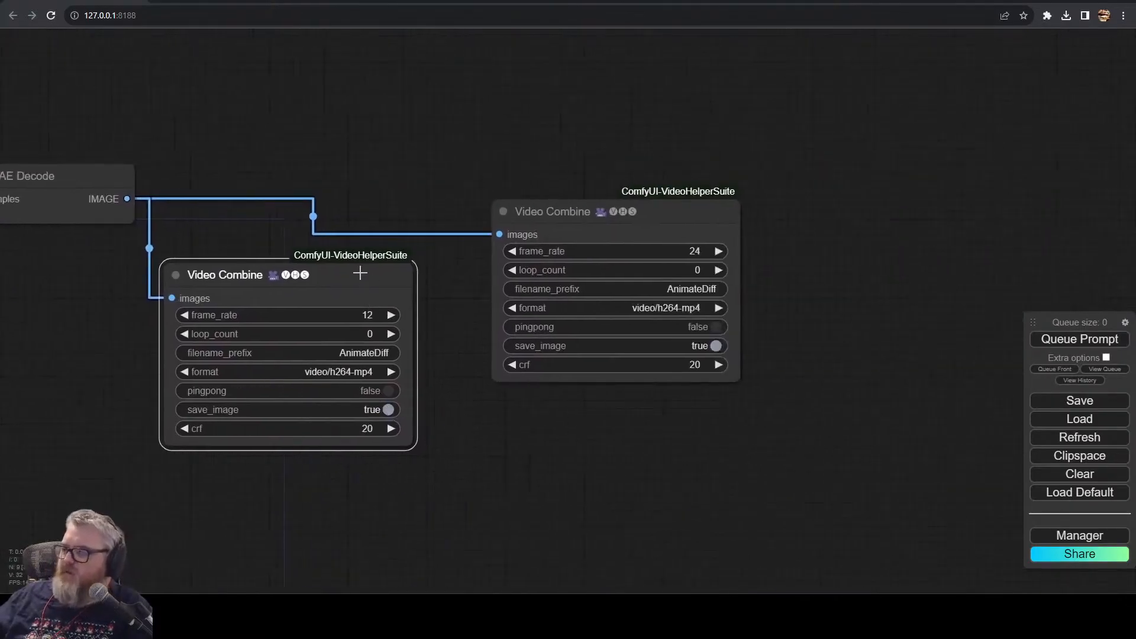
pyautogui.moveTo(358, 267); pyautogui.dragTo(404, 218)
pyautogui.moveTo(405, 217); pyautogui.dragTo(404, 221)
# - Set filename_prefix to 24fps-AnimateDiff on the 24 fps Video Combine node and to 12fps-AnimateDiff on the 12 fps one
pyautogui.click(647, 308)
pyautogui.click(657, 360)
pyautogui.click(688, 289)
pyautogui.press('Home')
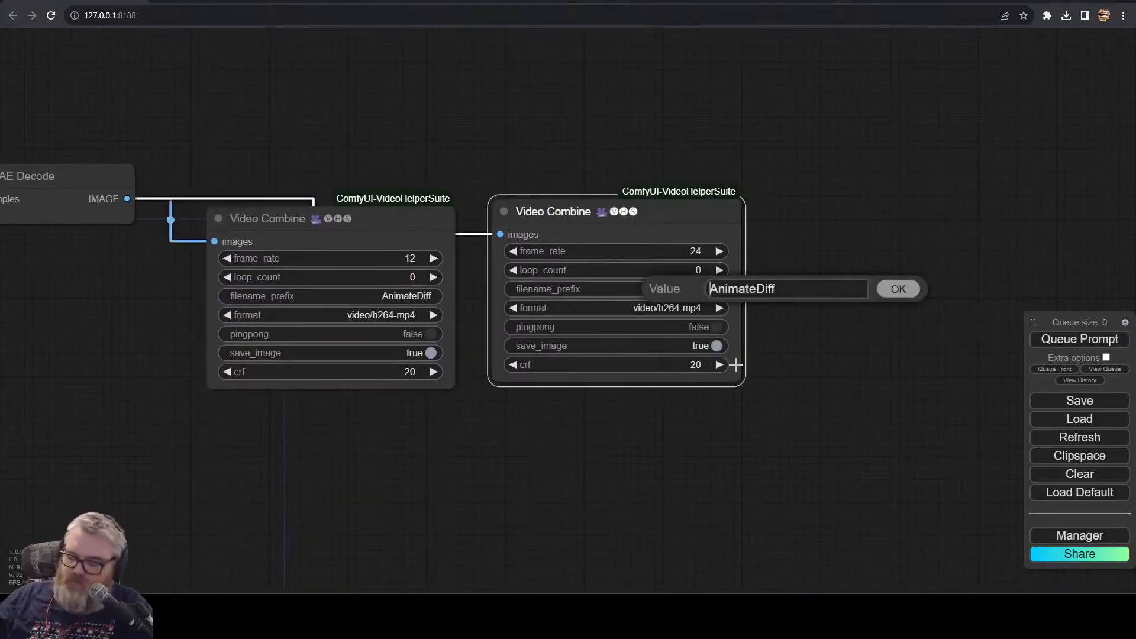
pyautogui.write('24fps-')
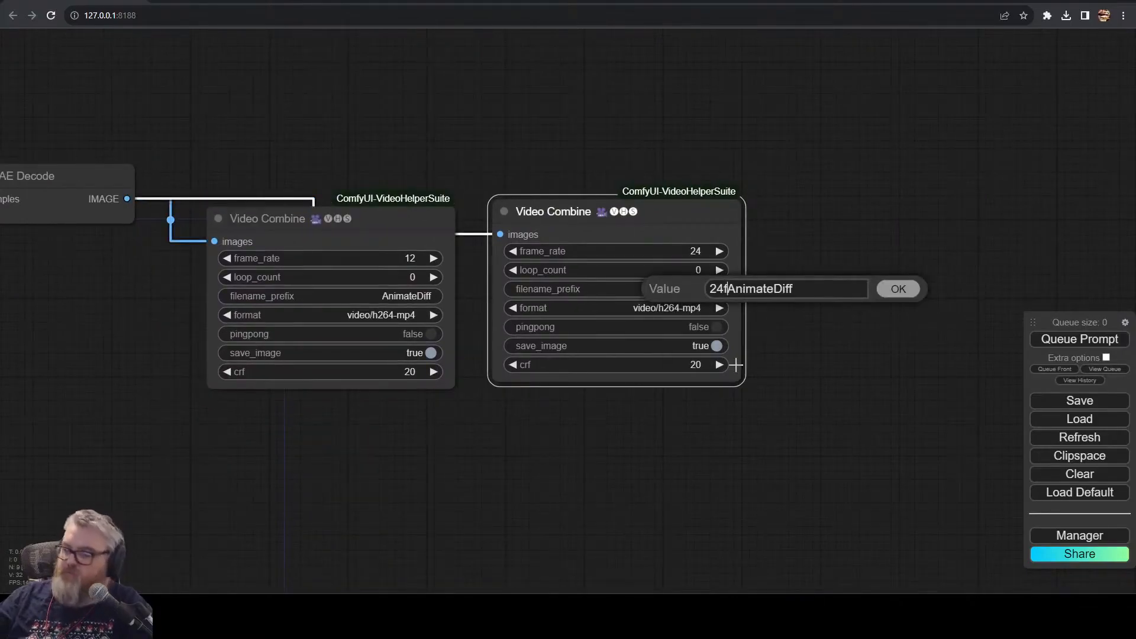
pyautogui.press('Escape')
pyautogui.click(391, 297)
pyautogui.press('Home')
pyautogui.write('12fps-')
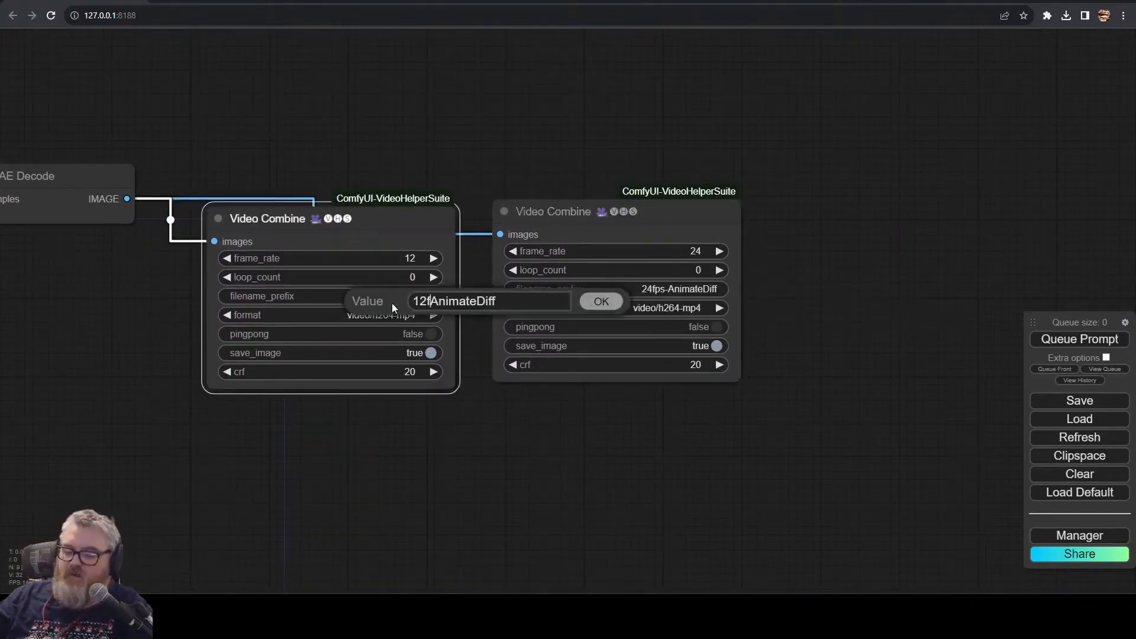
pyautogui.press('Return')
pyautogui.click(416, 447)
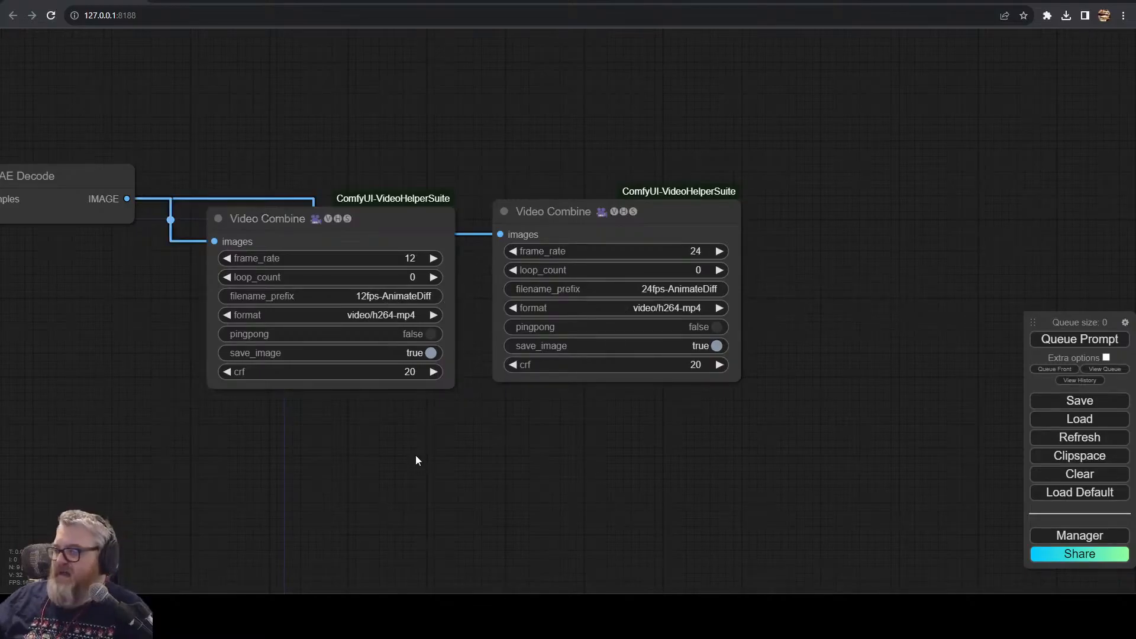
# - Enter "person dancing in a field" as CLIP_G and "cornfield, iowa, sunset" as CLIP_L in the CLIPTextEncodeSDXL node
pyautogui.scroll(-3, 415, 455)
pyautogui.moveTo(379, 458); pyautogui.dragTo(861, 382)
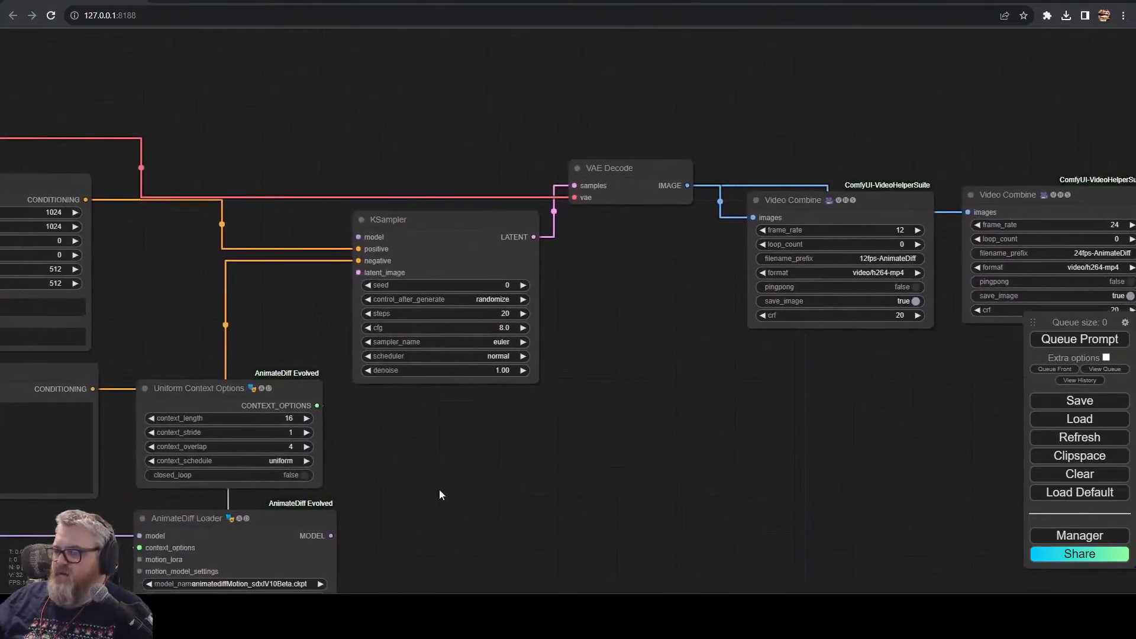
pyautogui.scroll(-2, 439, 489)
pyautogui.moveTo(439, 489); pyautogui.dragTo(817, 490)
pyautogui.moveTo(155, 179); pyautogui.dragTo(198, 183)
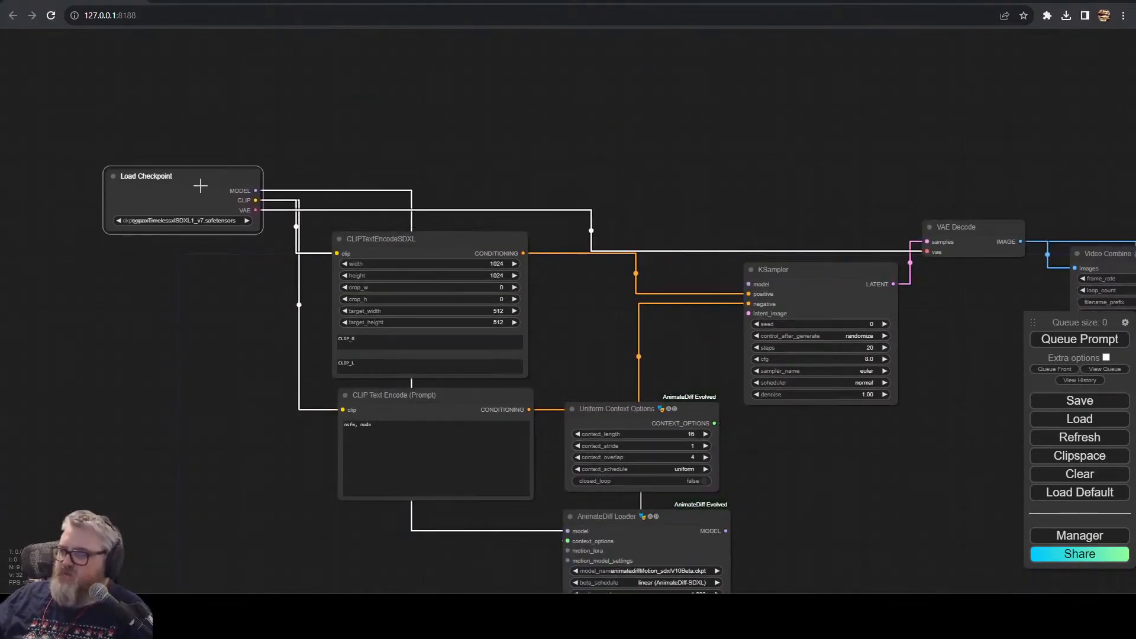
pyautogui.moveTo(554, 226); pyautogui.dragTo(342, 207)
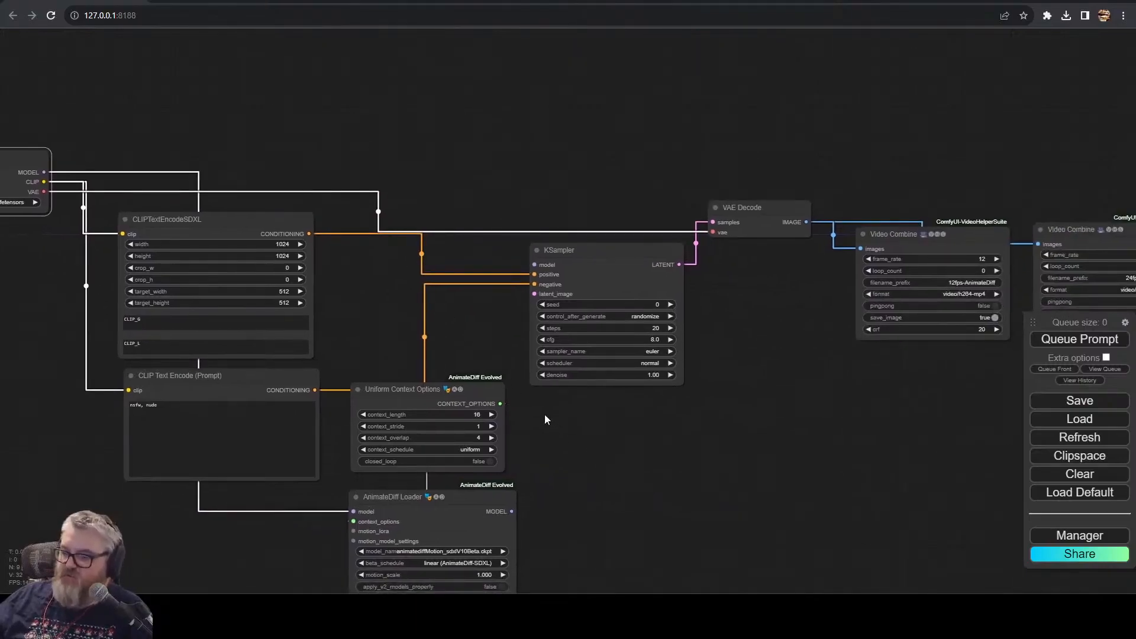
pyautogui.moveTo(573, 461); pyautogui.dragTo(625, 479)
pyautogui.doubleClick(244, 349)
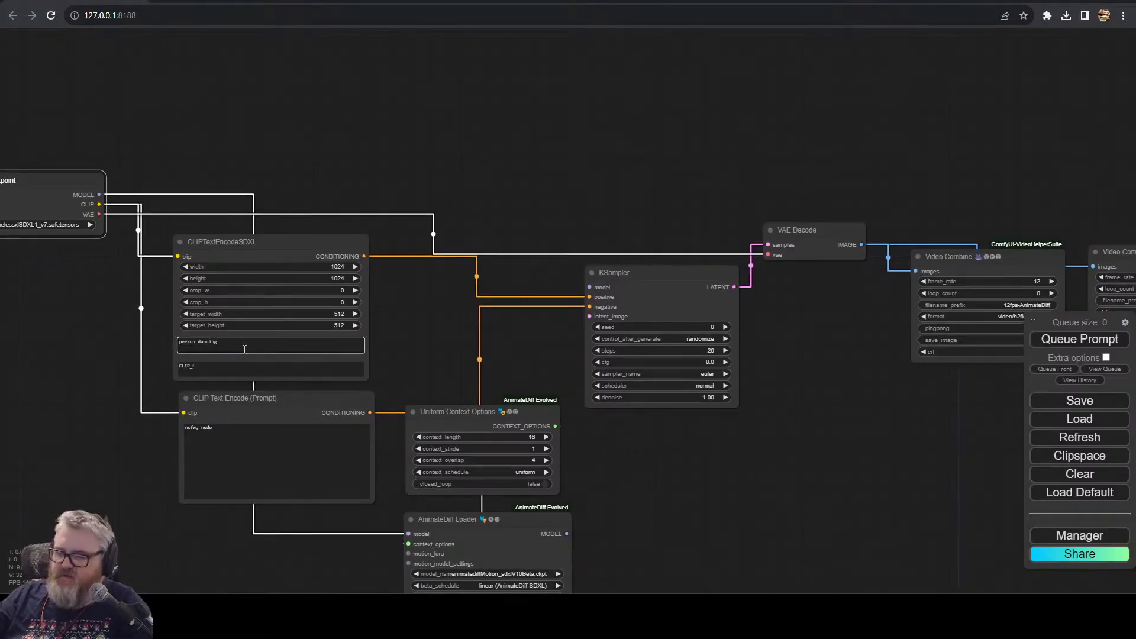
pyautogui.write('person dancing in a field')
pyautogui.press('Tab')
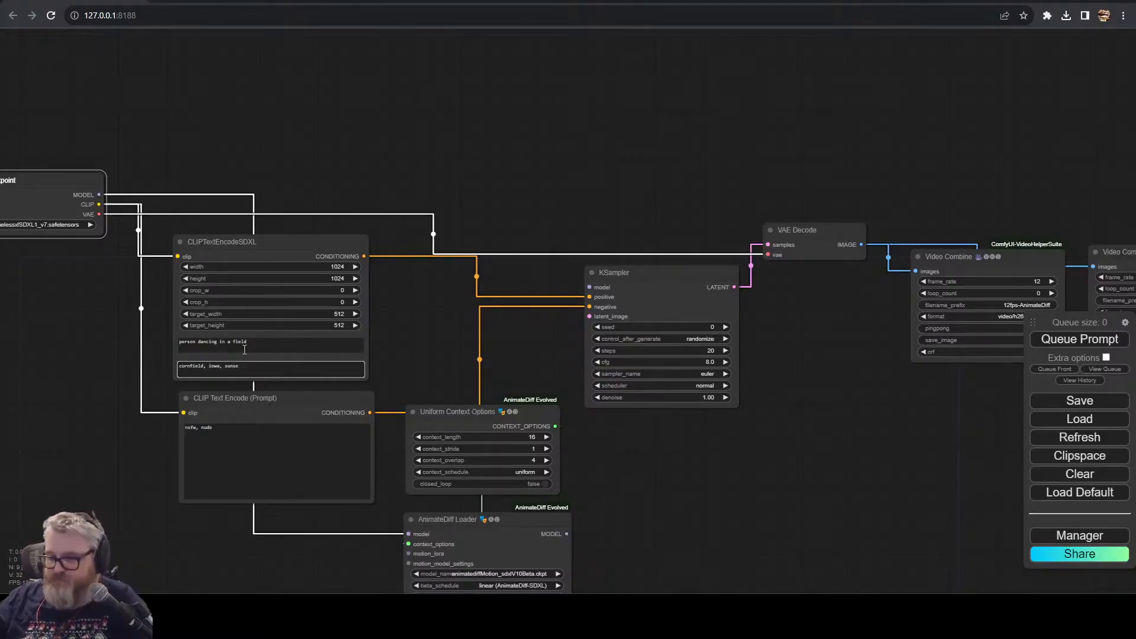
pyautogui.write('t')
pyautogui.scroll(1, 246, 354)
pyautogui.moveTo(18, 307); pyautogui.dragTo(49, 266)
pyautogui.click(212, 194)
pyautogui.click(218, 349)
pyautogui.click(466, 382)
pyautogui.click(218, 208)
pyautogui.click(254, 367)
# - Connect the AnimateDiff Loader's MODEL output to the KSampler's model input
pyautogui.moveTo(433, 324); pyautogui.dragTo(275, 184)
pyautogui.moveTo(266, 246); pyautogui.dragTo(272, 247)
pyautogui.moveTo(285, 368)
pyautogui.mouseDown()
pyautogui.moveTo(291, 388)
pyautogui.moveTo(285, 364)
pyautogui.mouseUp()
pyautogui.moveTo(479, 387); pyautogui.dragTo(372, 476)
pyautogui.moveTo(294, 456); pyautogui.dragTo(321, 189)
pyautogui.click(413, 407)
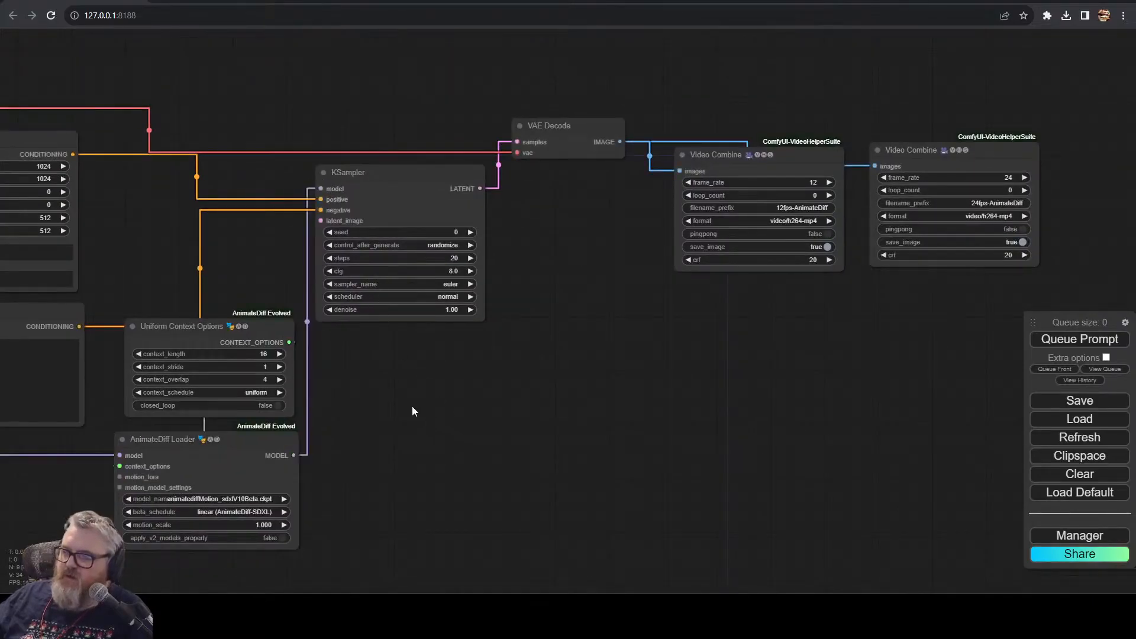
# - Add an Empty Latent Image node on the empty canvas above the KSampler
pyautogui.moveTo(354, 396); pyautogui.dragTo(463, 505)
pyautogui.doubleClick(370, 125)
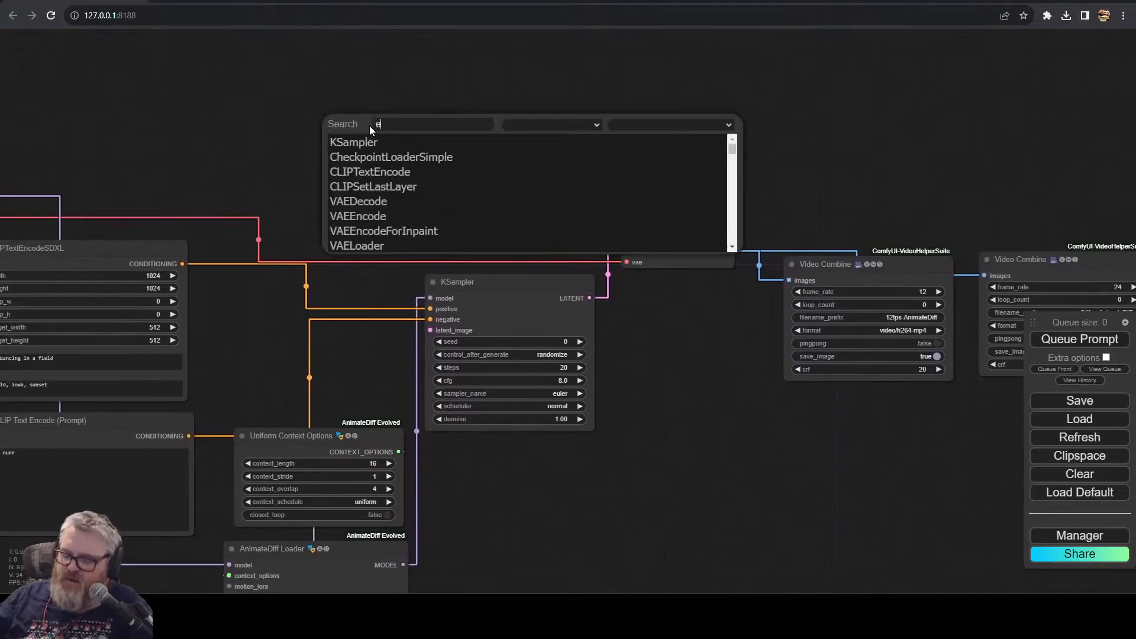
pyautogui.write('empty')
pyautogui.click(378, 143)
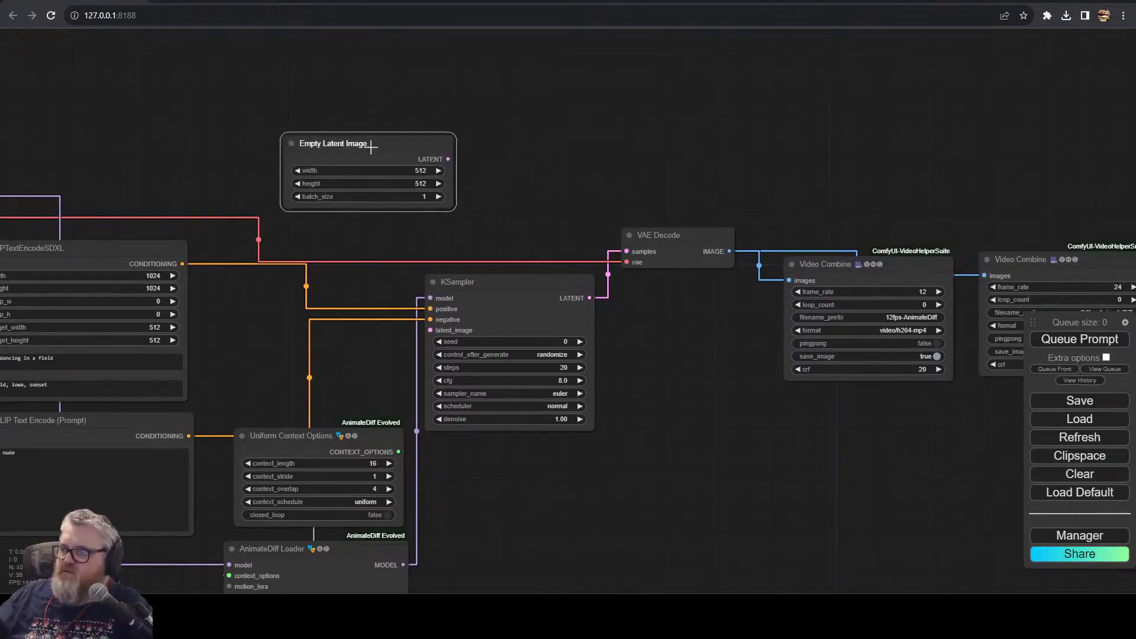
# - Set both the width and the height of the Empty Latent Image node to 1024
pyautogui.click(399, 170)
pyautogui.write('51024+')
pyautogui.press('Return')
pyautogui.click(400, 171)
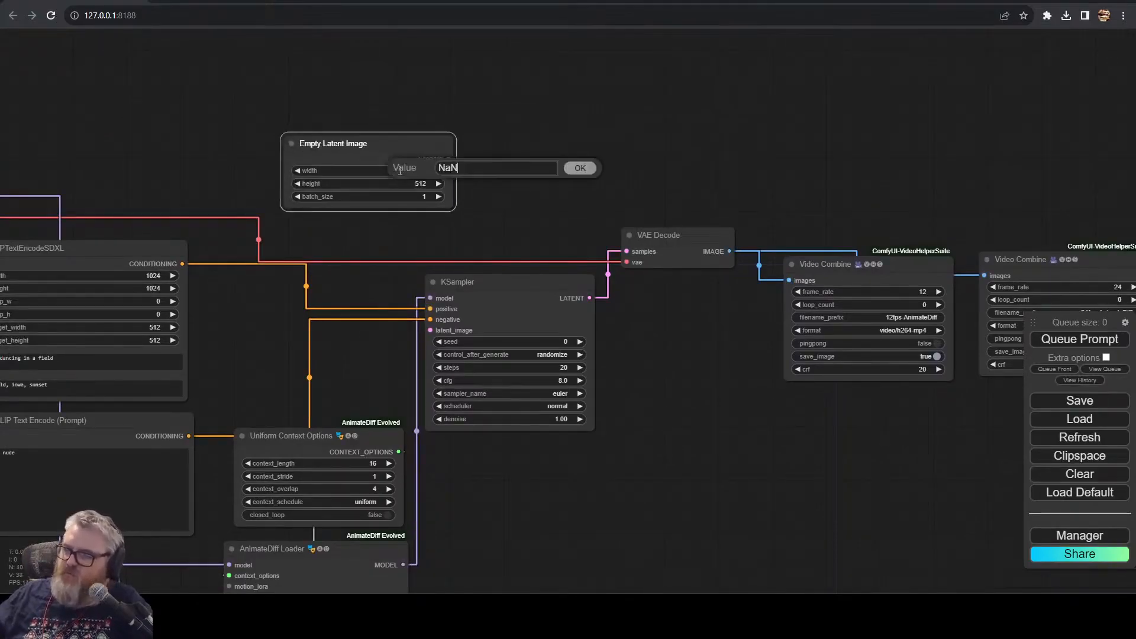
pyautogui.write('1024')
pyautogui.press('Return')
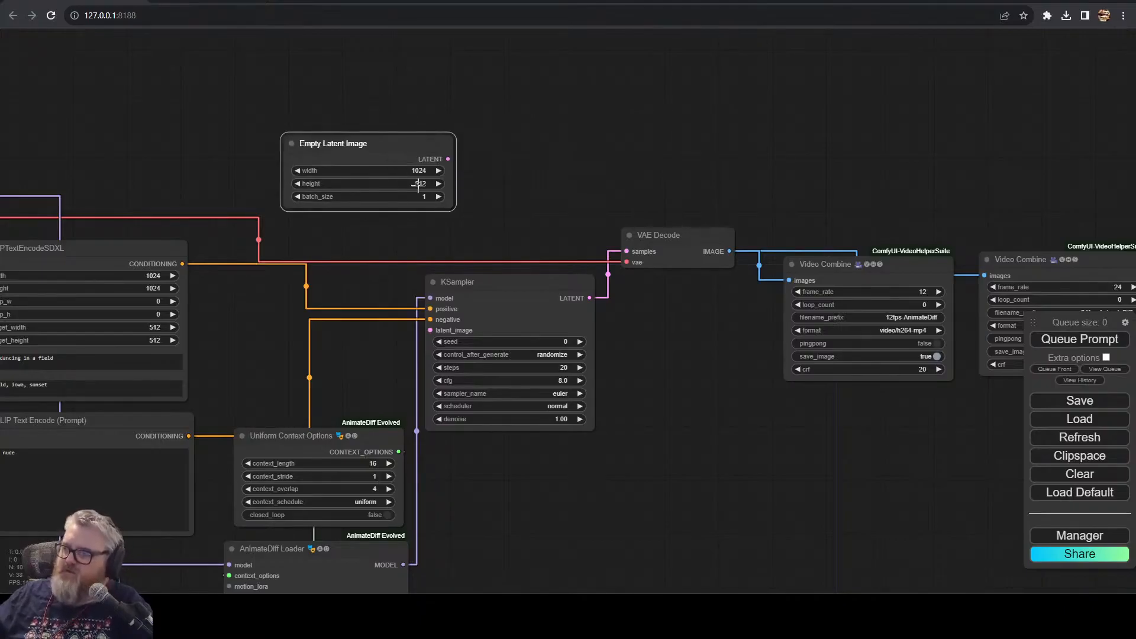
pyautogui.click(419, 184)
pyautogui.write('1024')
pyautogui.press('Return')
# - Set batch_size to 32, link the empty latent to the KSampler's latent_image input, and place the node beside the KSampler
pyautogui.click(429, 197)
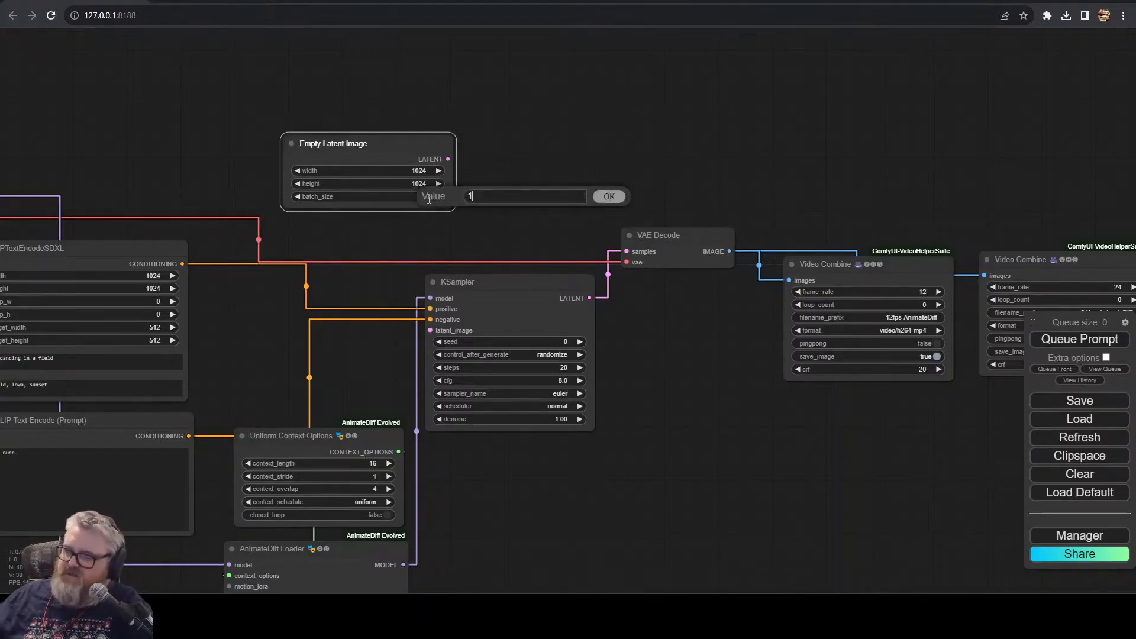
pyautogui.write('32')
pyautogui.press('Return')
pyautogui.moveTo(448, 159); pyautogui.dragTo(430, 330)
pyautogui.moveTo(378, 153); pyautogui.dragTo(322, 350)
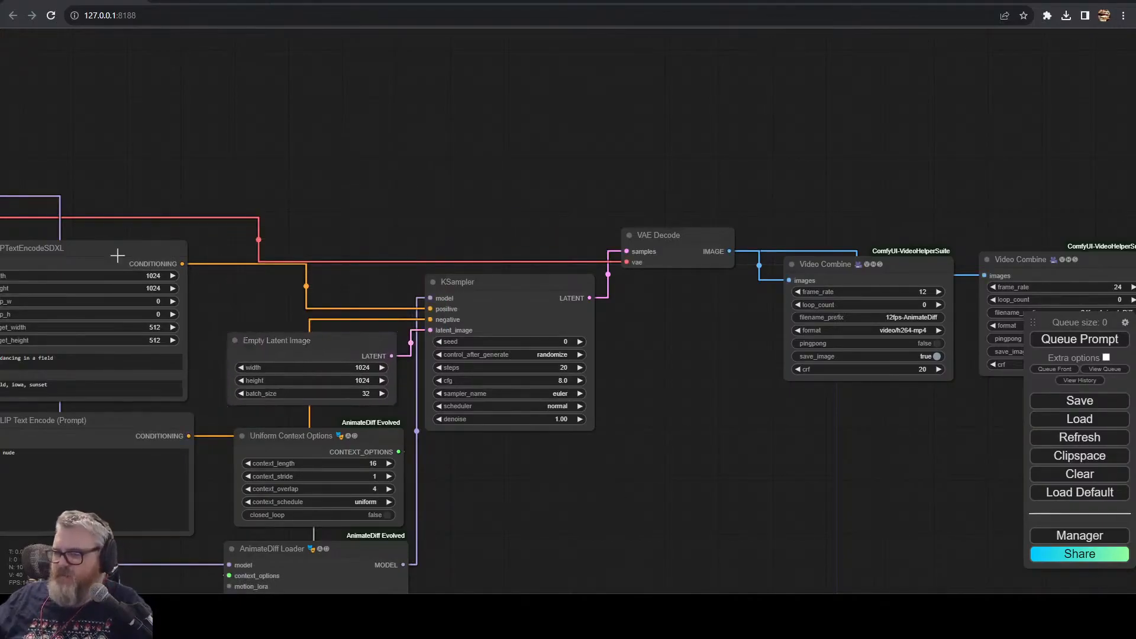
# - Queue the completed SDXL AnimateDiff workflow for generation
pyautogui.moveTo(774, 474); pyautogui.dragTo(353, 481)
pyautogui.moveTo(627, 266); pyautogui.dragTo(615, 268)
pyautogui.scroll(-5, 615, 271)
pyautogui.moveTo(314, 423); pyautogui.dragTo(646, 388)
pyautogui.scroll(2, 636, 385)
pyautogui.scroll(-1, 634, 387)
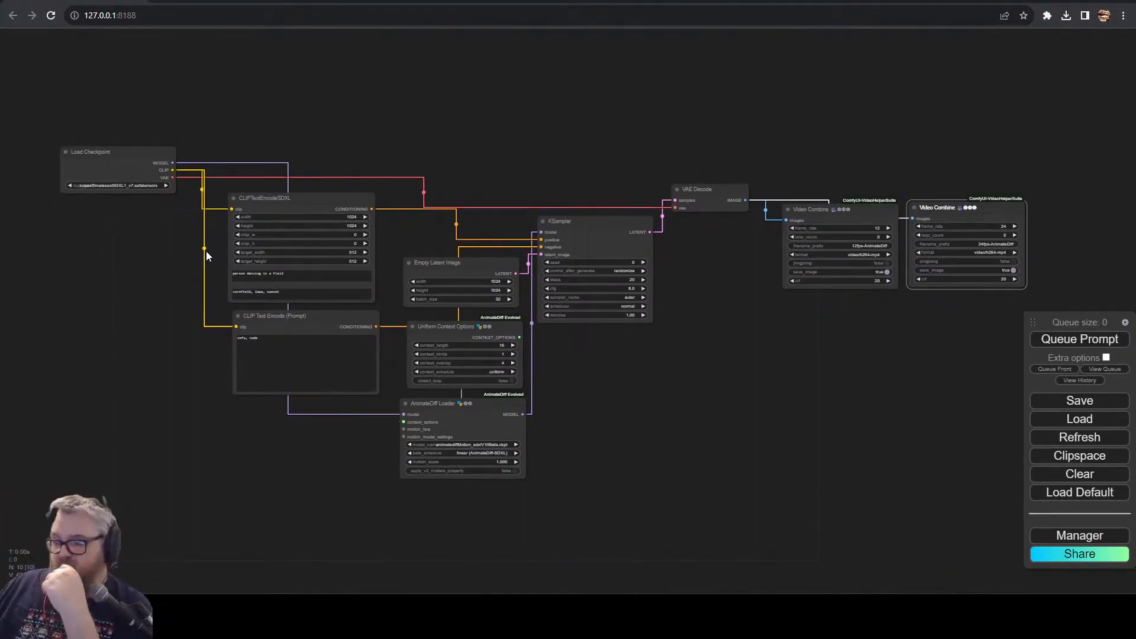
pyautogui.click(1079, 341)
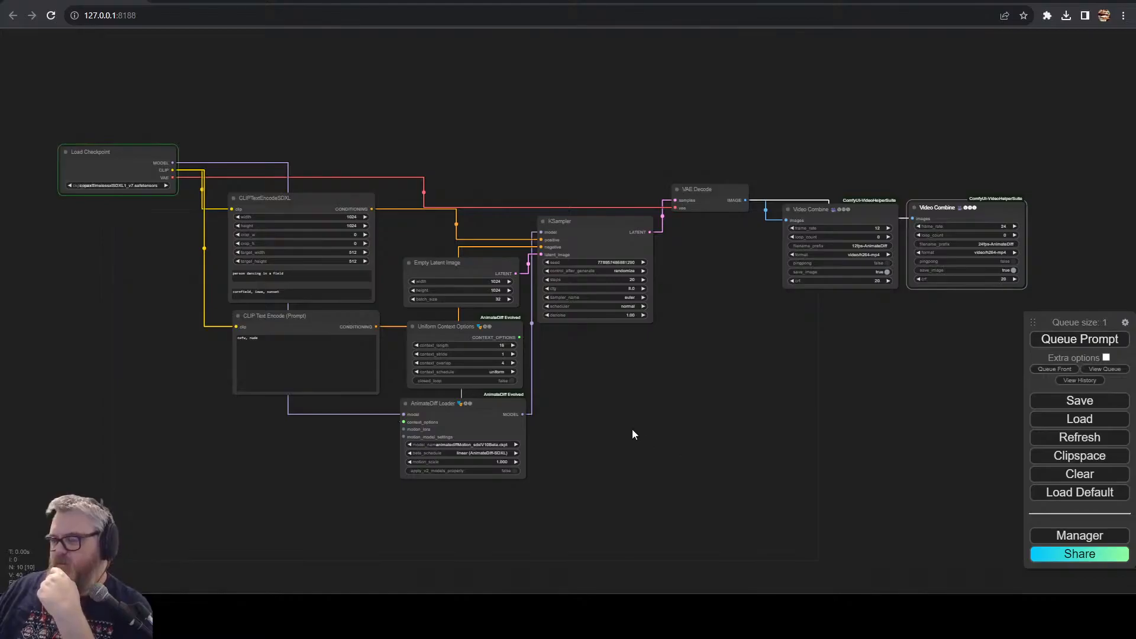
# - Inspect the KSampler node's progress while the queued prompt runs
pyautogui.moveTo(295, 323); pyautogui.dragTo(292, 323)
pyautogui.moveTo(603, 223); pyautogui.dragTo(607, 224)
pyautogui.click(505, 408)
pyautogui.moveTo(643, 360); pyautogui.dragTo(520, 421)
pyautogui.scroll(7, 519, 421)
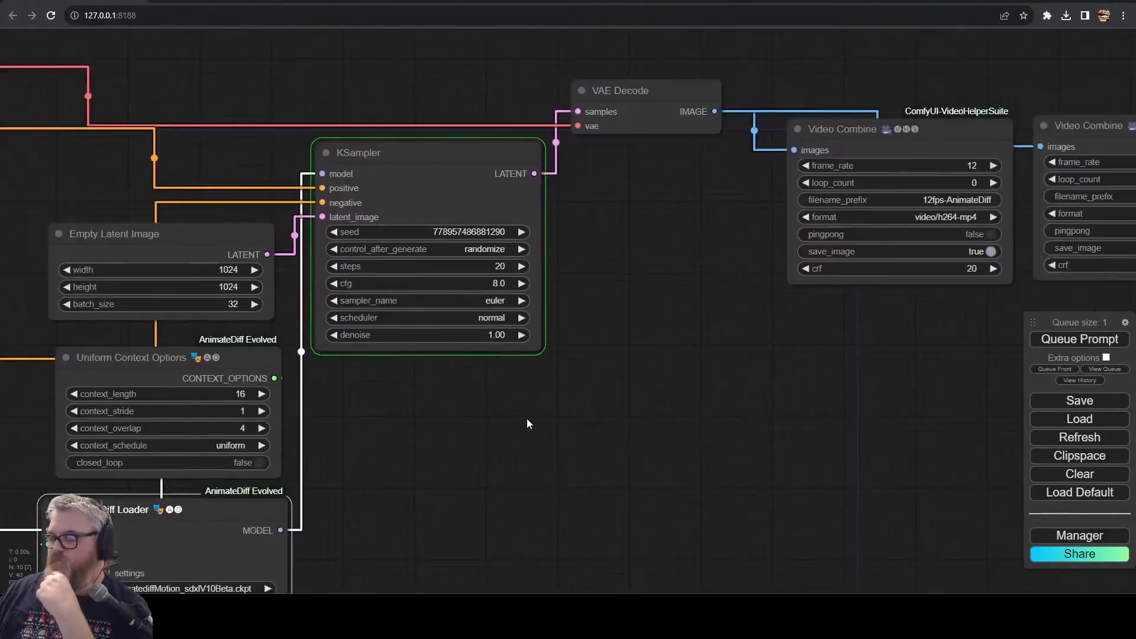
pyautogui.scroll(-4, 518, 422)
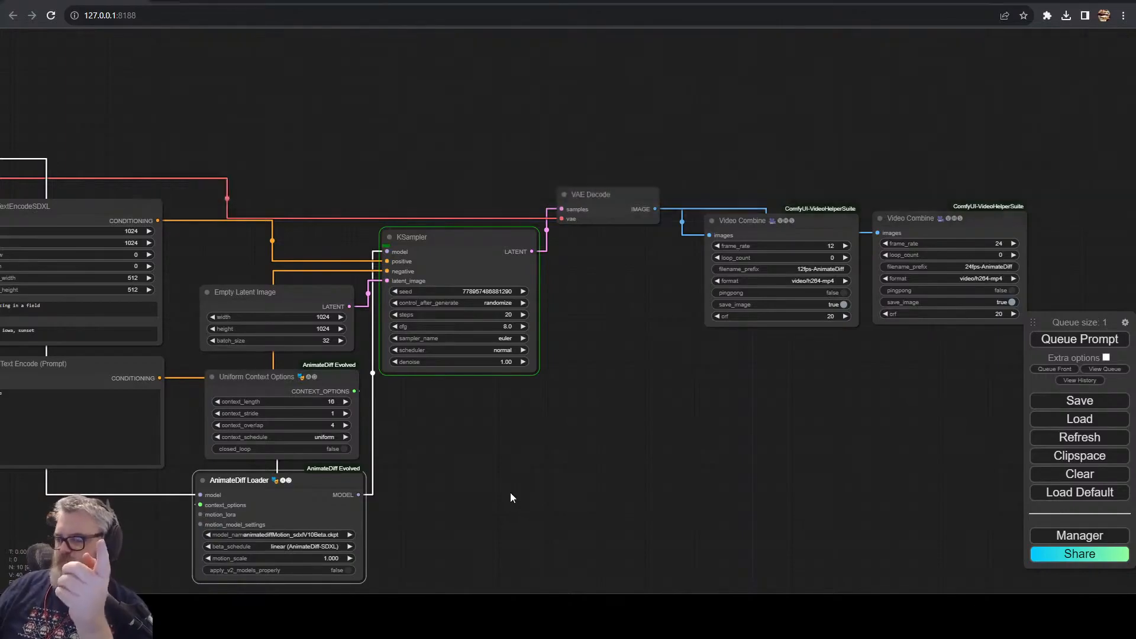
pyautogui.click(511, 494)
pyautogui.moveTo(260, 608)
pyautogui.click(229, 544)
pyautogui.moveTo(475, 374); pyautogui.dragTo(466, 371)
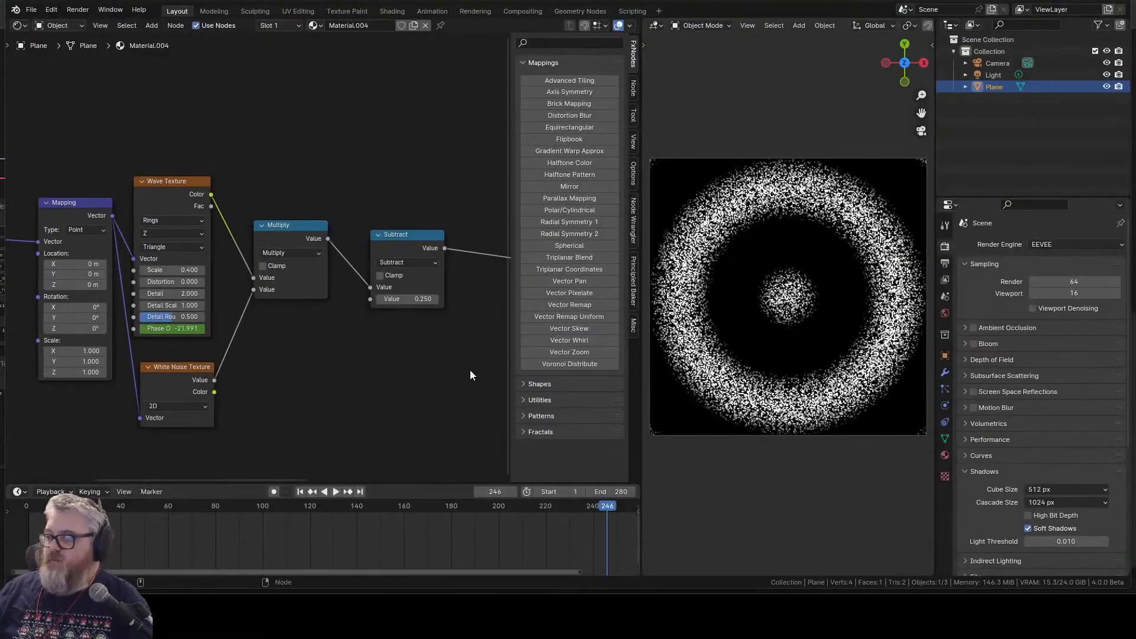
pyautogui.hotkey('alt', 'Tab')
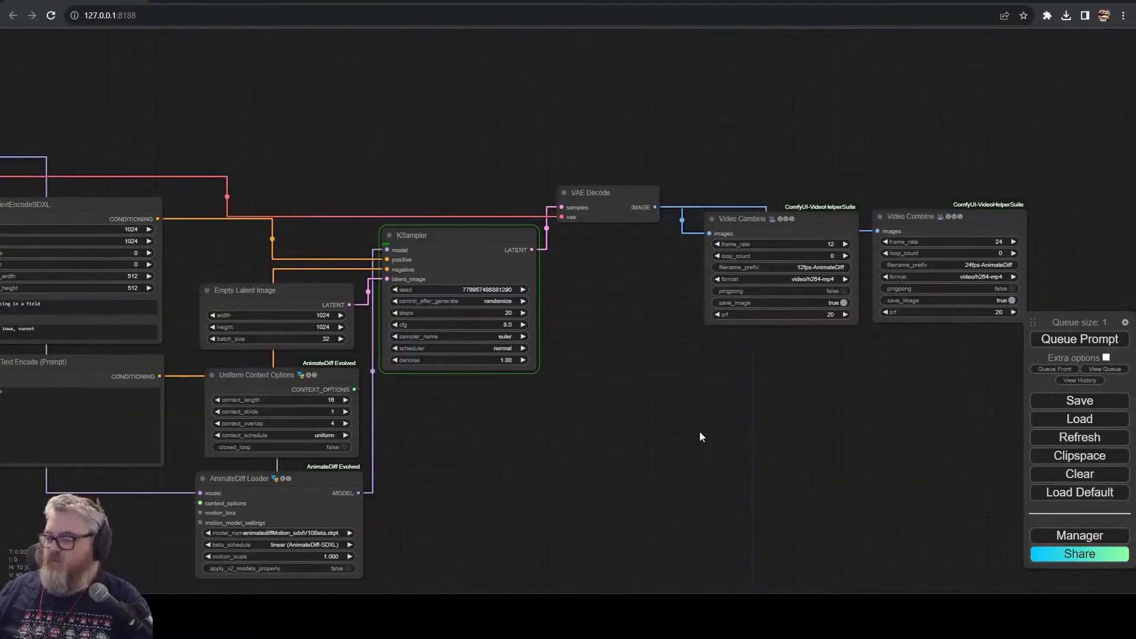
# - Open the settings and examine the Link Render Mode option, keeping Straight, and close them again
pyautogui.click(1060, 536)
pyautogui.click(840, 421)
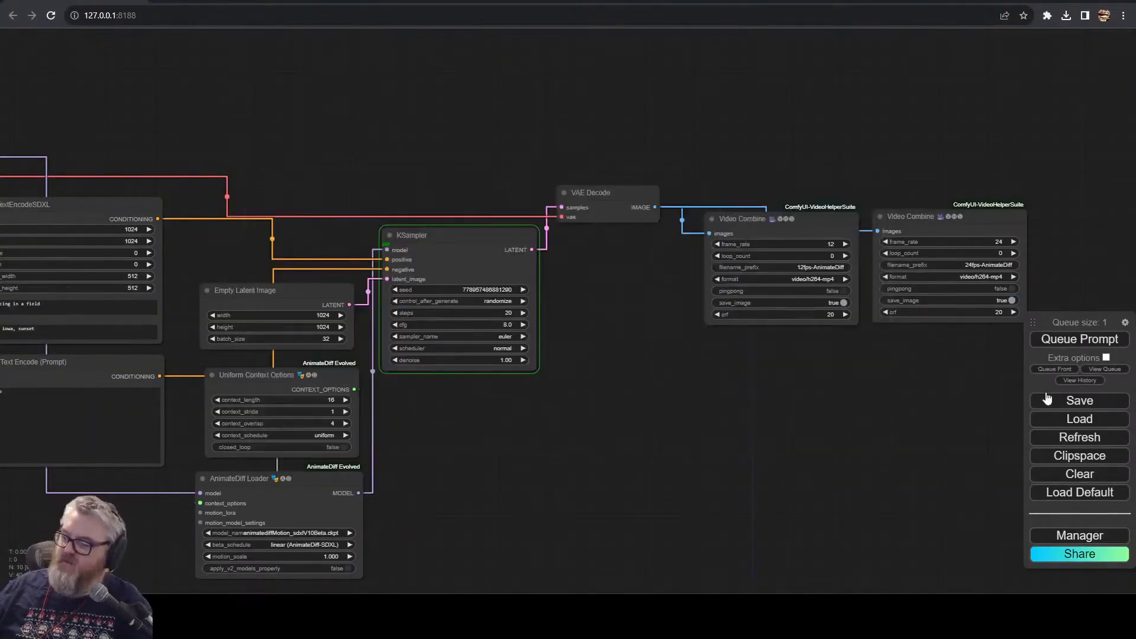
pyautogui.click(1125, 323)
pyautogui.click(638, 451)
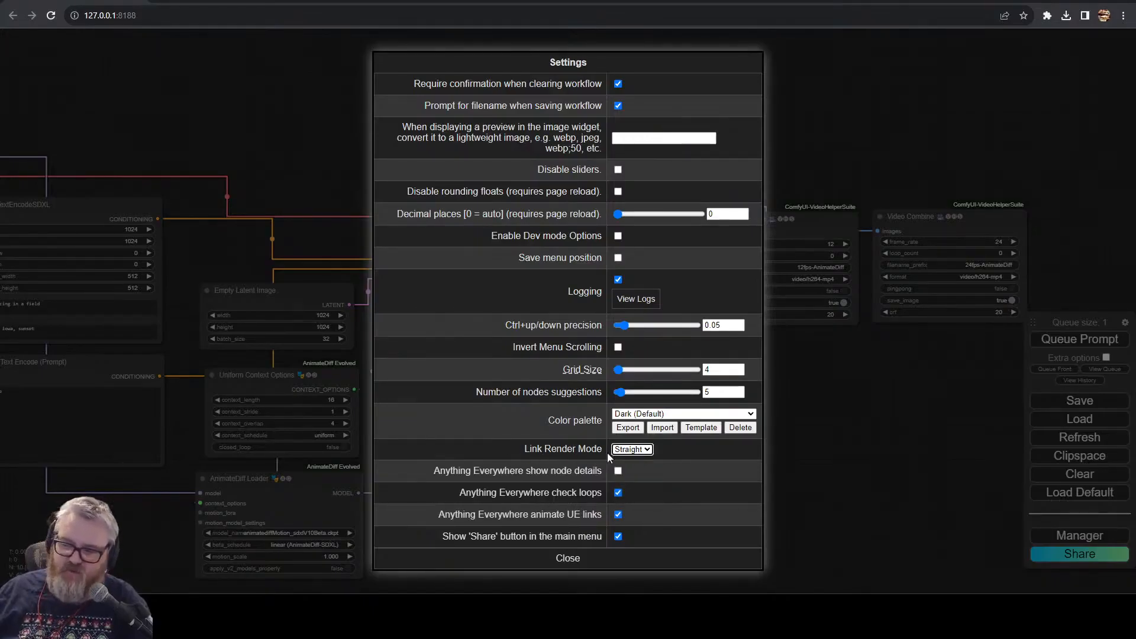
pyautogui.click(579, 558)
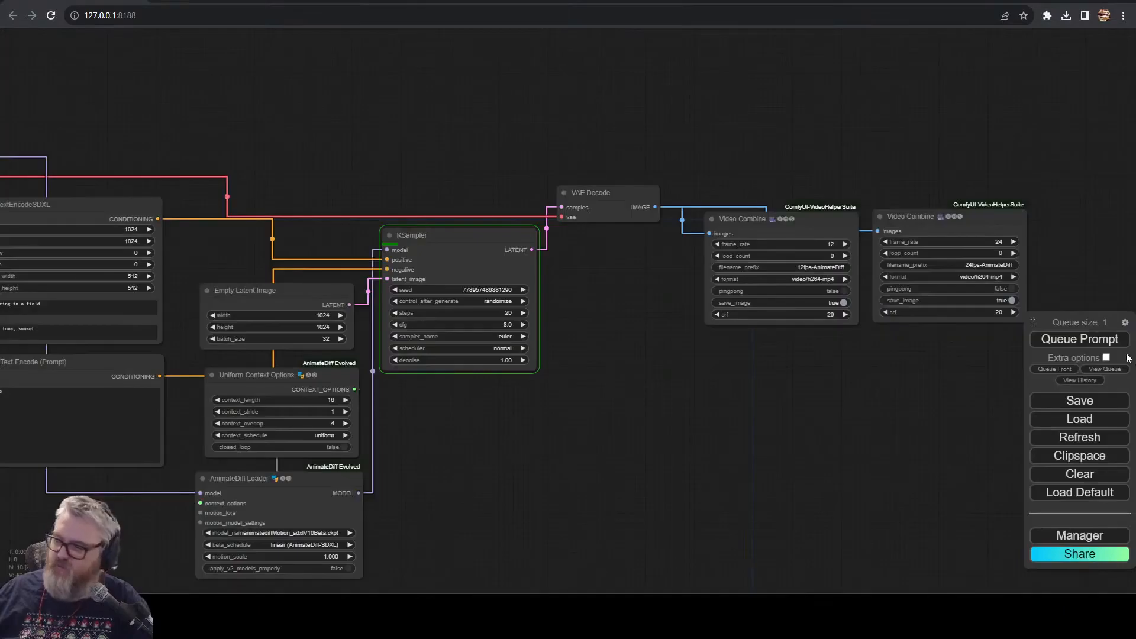
pyautogui.click(1124, 323)
pyautogui.click(629, 450)
pyautogui.click(587, 559)
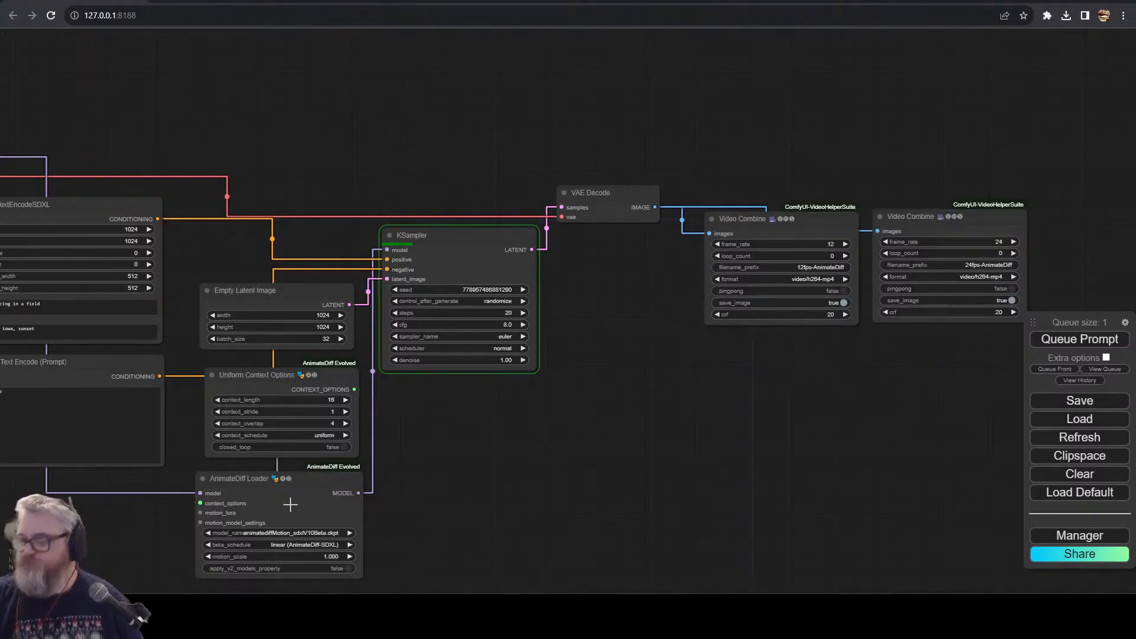
# - Change the Load Checkpoint node's color to a reddish brown
pyautogui.moveTo(291, 140); pyautogui.dragTo(684, 147)
pyautogui.rightClick(152, 144)
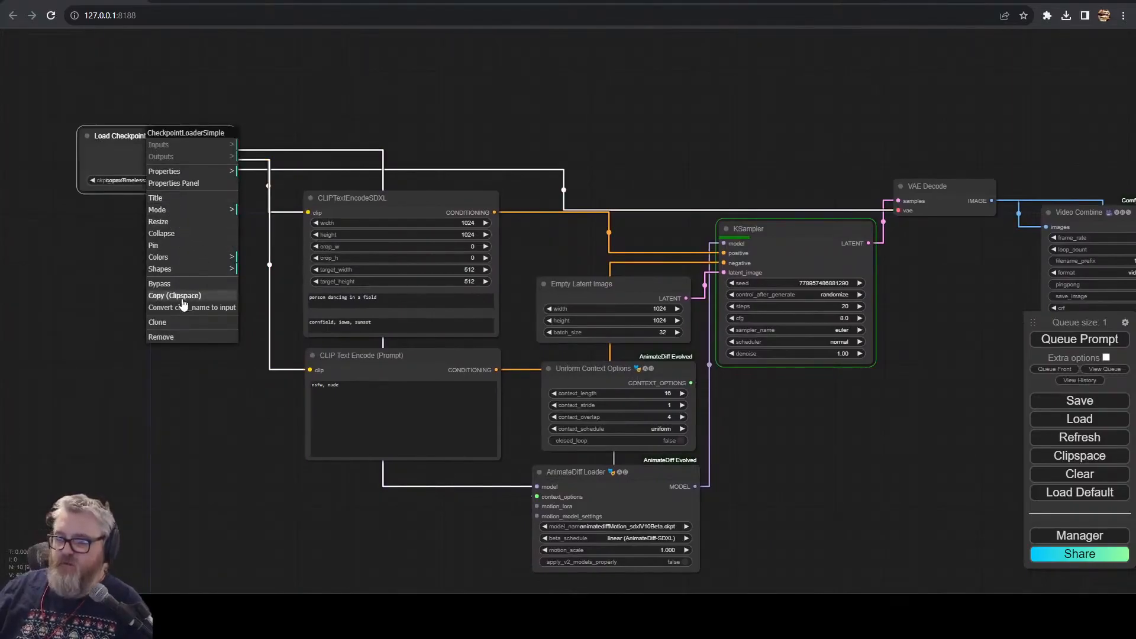
pyautogui.click(178, 257)
pyautogui.click(269, 281)
# - Color the CLIPTextEncodeSDXL node green and the negative CLIP Text Encode (Prompt) node red
pyautogui.click(376, 205)
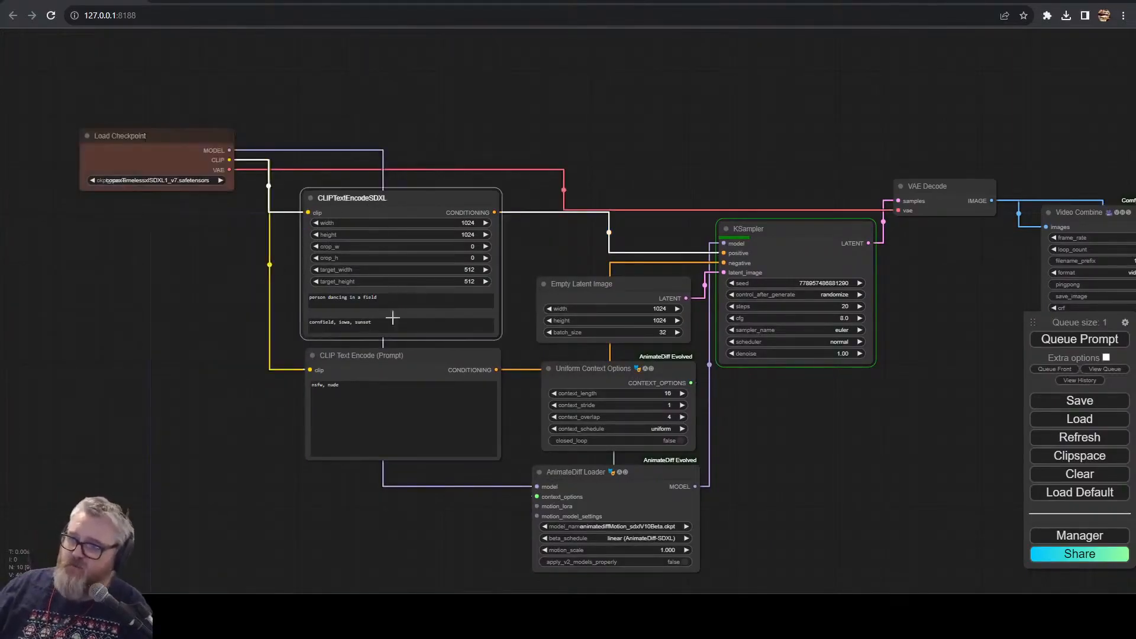
pyautogui.rightClick(398, 201)
pyautogui.click(414, 321)
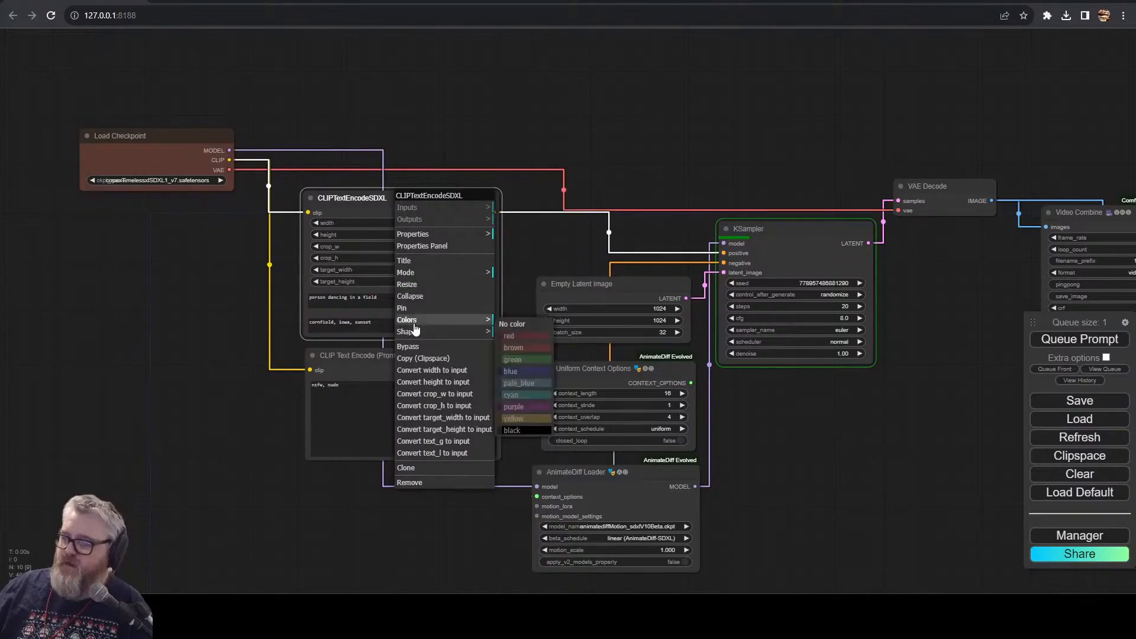
pyautogui.click(514, 359)
pyautogui.rightClick(407, 366)
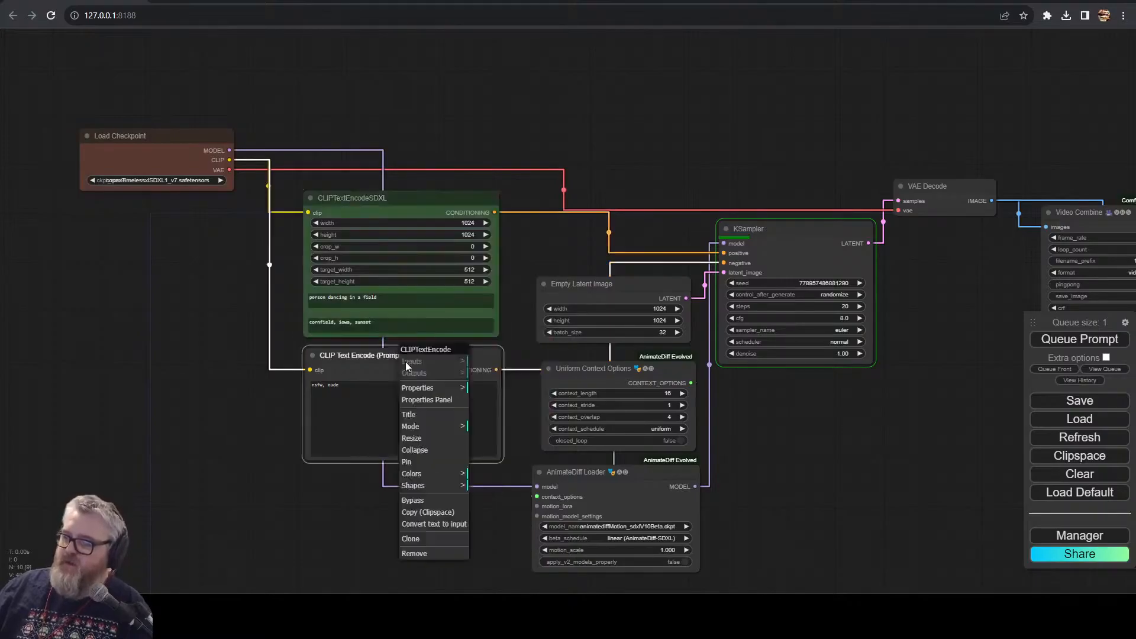
pyautogui.click(424, 430)
pyautogui.click(438, 476)
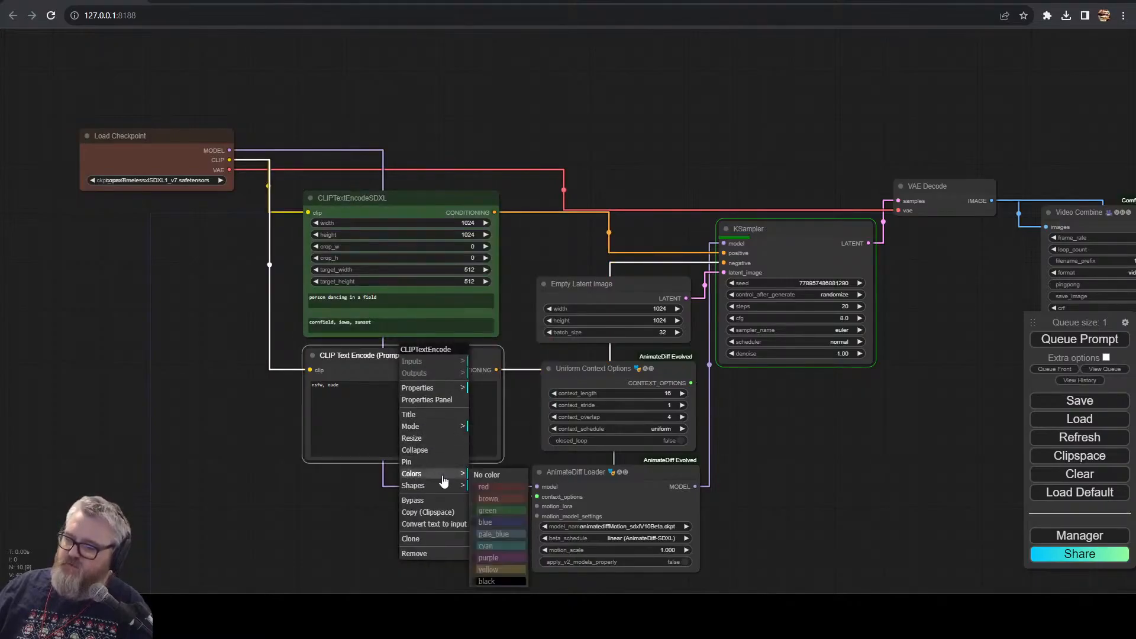
pyautogui.click(510, 493)
# - Color the VAE Decode node red and the KSampler node purple
pyautogui.rightClick(953, 185)
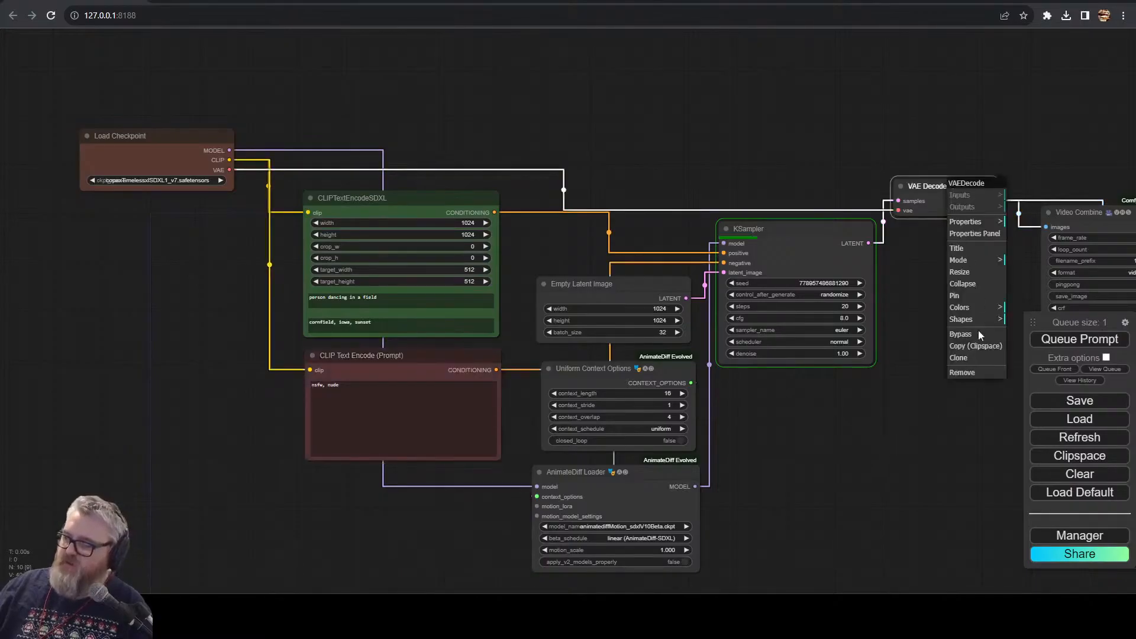
pyautogui.click(971, 309)
pyautogui.click(1032, 323)
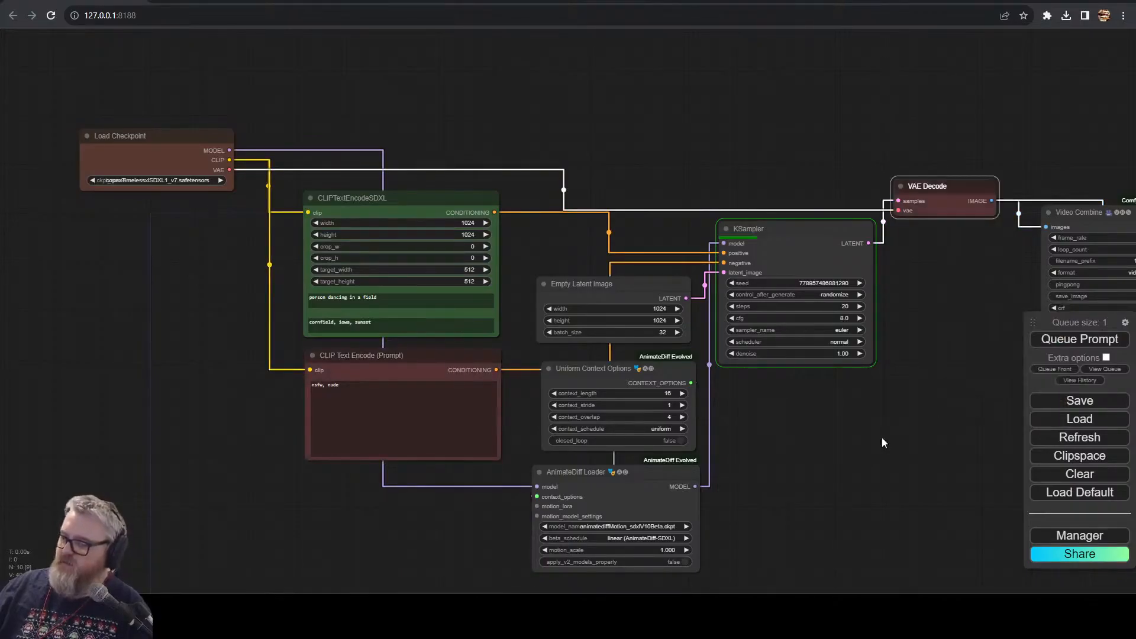
pyautogui.rightClick(793, 229)
pyautogui.click(802, 342)
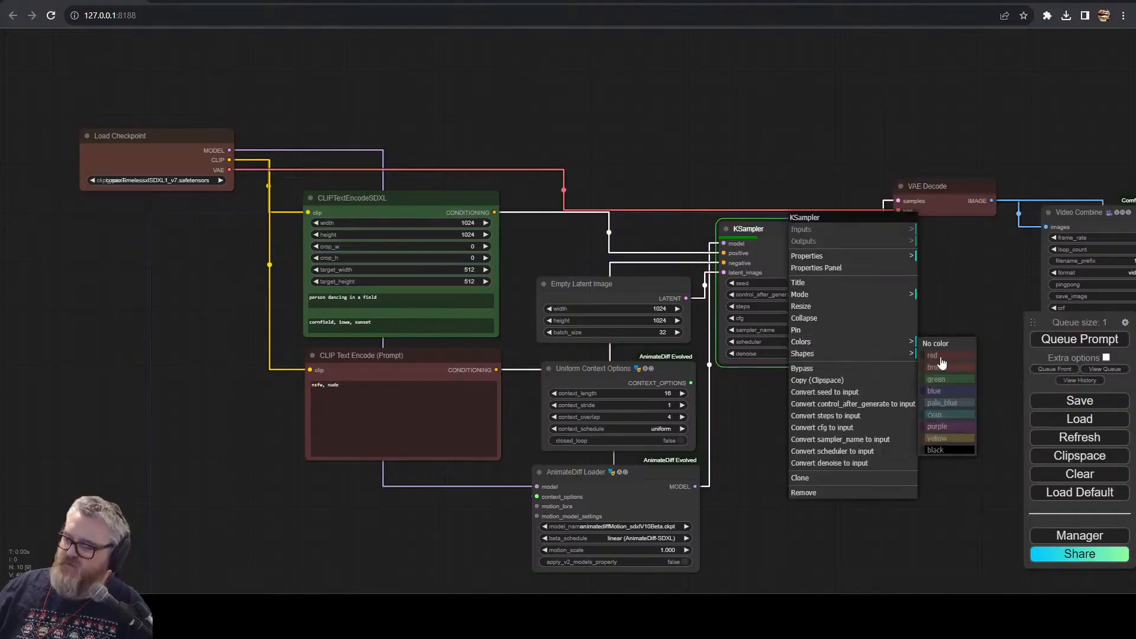
pyautogui.click(939, 427)
# - Color the AnimateDiff Loader and Uniform Context Options nodes yellow together
pyautogui.click(618, 473)
pyautogui.keyDown('shift'); pyautogui.click(602, 369); pyautogui.keyUp('shift')
pyautogui.rightClick(591, 378)
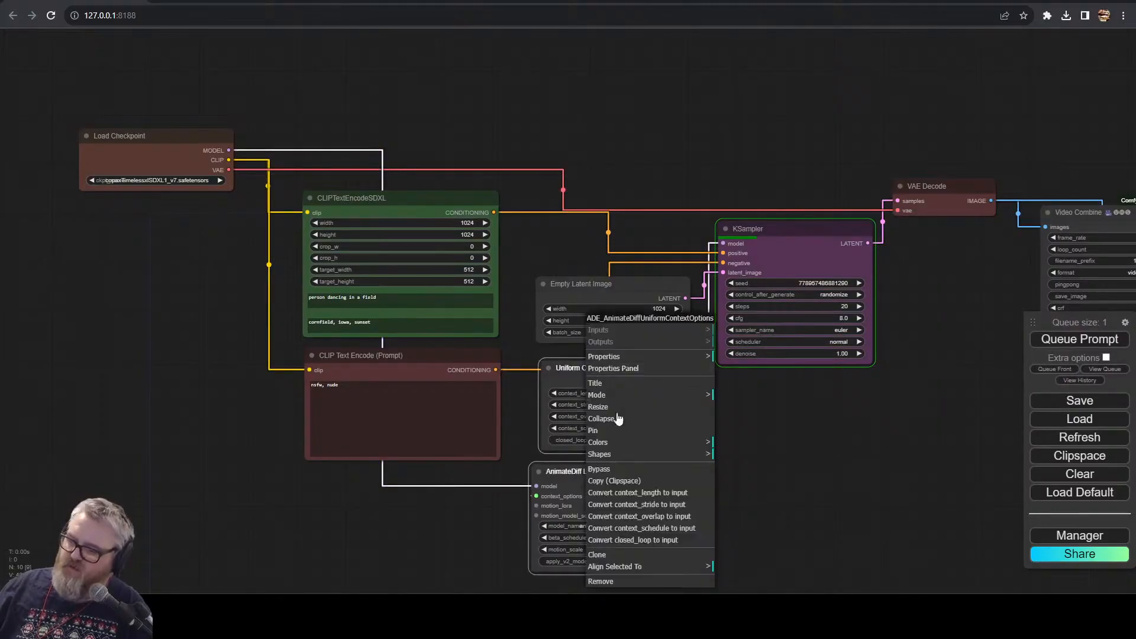
pyautogui.click(615, 443)
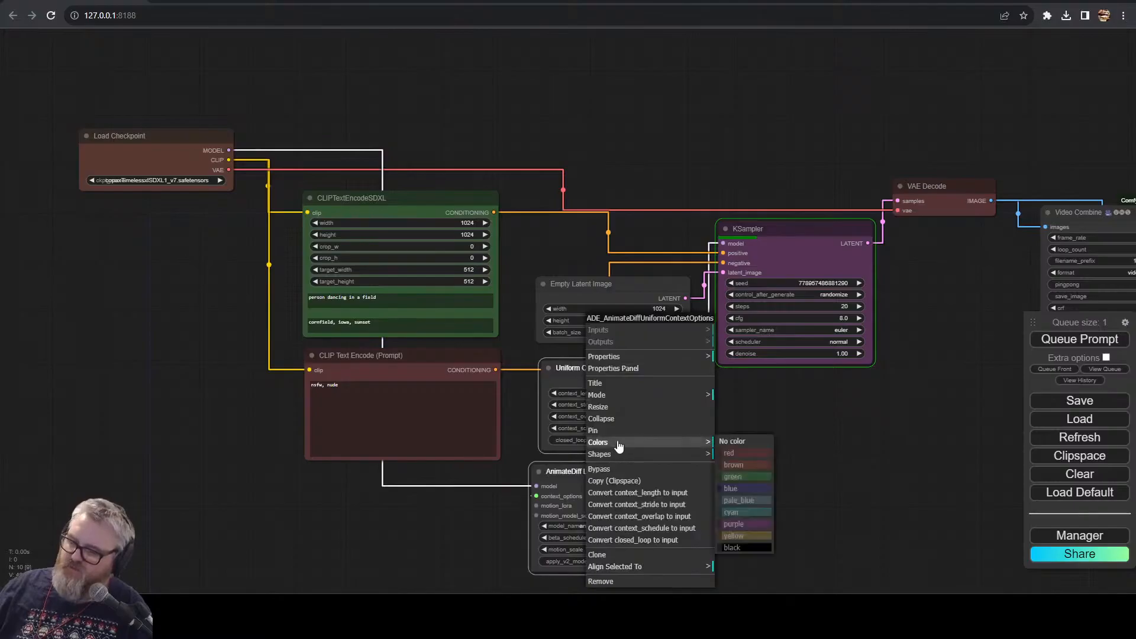
pyautogui.click(750, 534)
pyautogui.click(803, 440)
pyautogui.moveTo(842, 445); pyautogui.dragTo(801, 451)
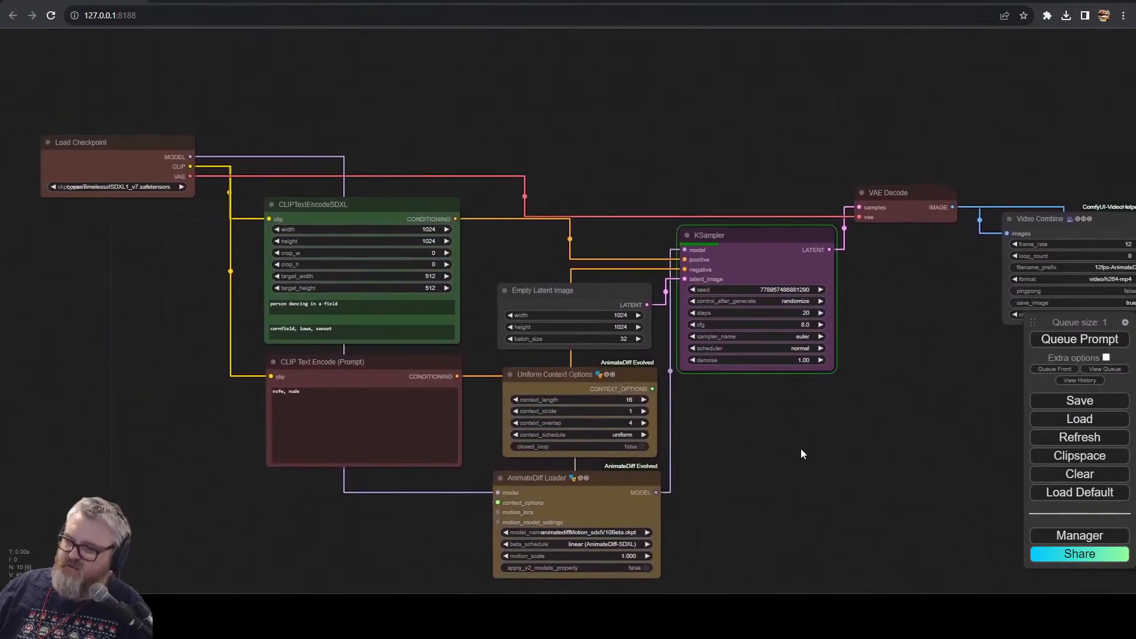
# - Color the Empty Latent Image node green
pyautogui.rightClick(544, 302)
pyautogui.click(581, 415)
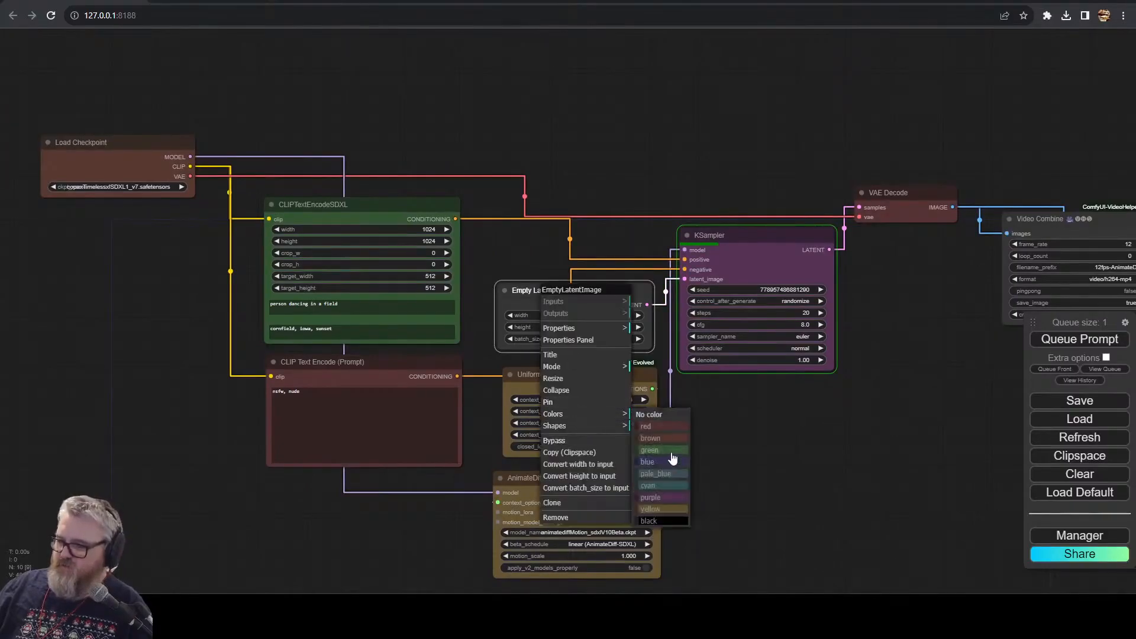
pyautogui.click(670, 454)
pyautogui.click(853, 492)
# - Color both Video Combine nodes blue
pyautogui.moveTo(816, 424); pyautogui.dragTo(293, 397)
pyautogui.rightClick(680, 203)
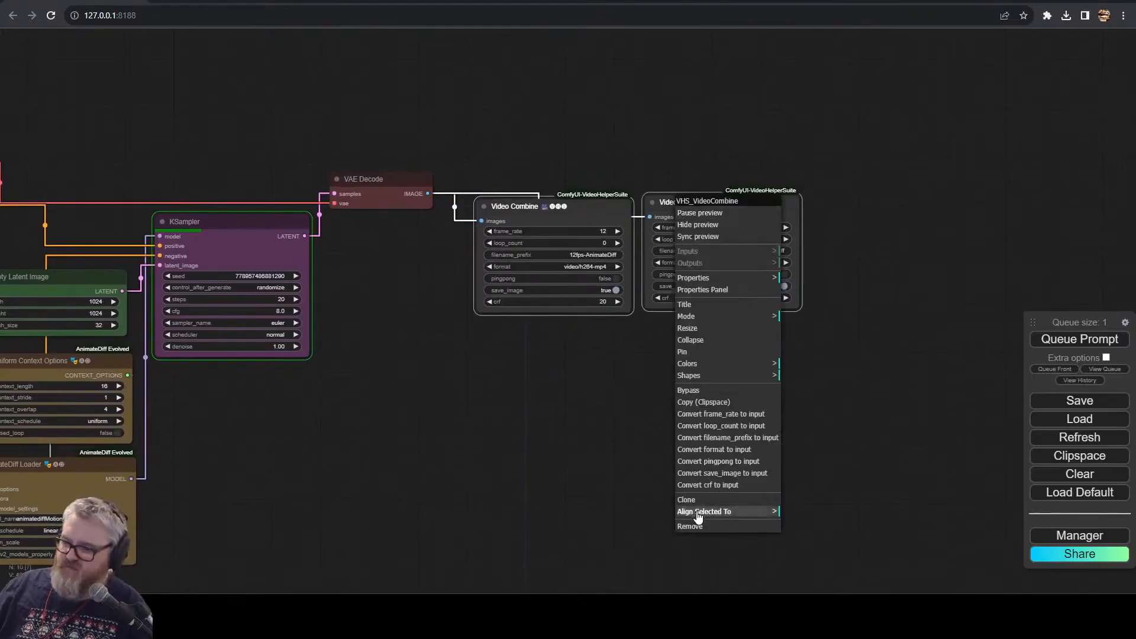
pyautogui.click(717, 361)
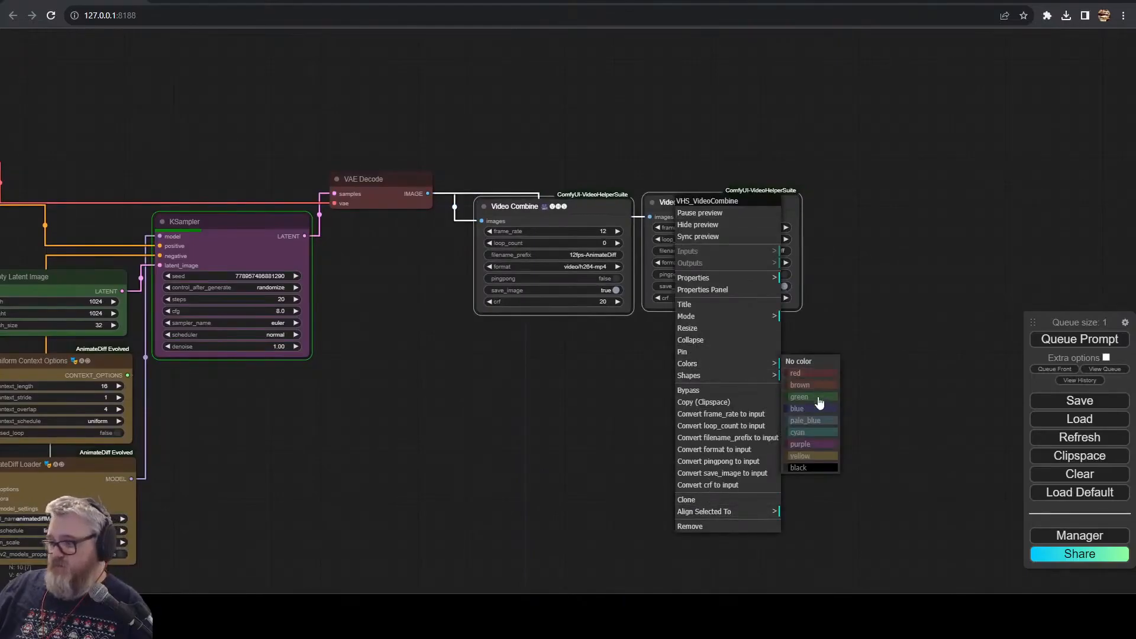
pyautogui.click(814, 407)
pyautogui.click(509, 439)
# - Nudge the Uniform Context Options node closer to its neighbours, and move and shrink the negative CLIP Text Encode (Prompt) node
pyautogui.scroll(-4, 266, 463)
pyautogui.moveTo(267, 464); pyautogui.dragTo(672, 418)
pyautogui.scroll(3, 672, 417)
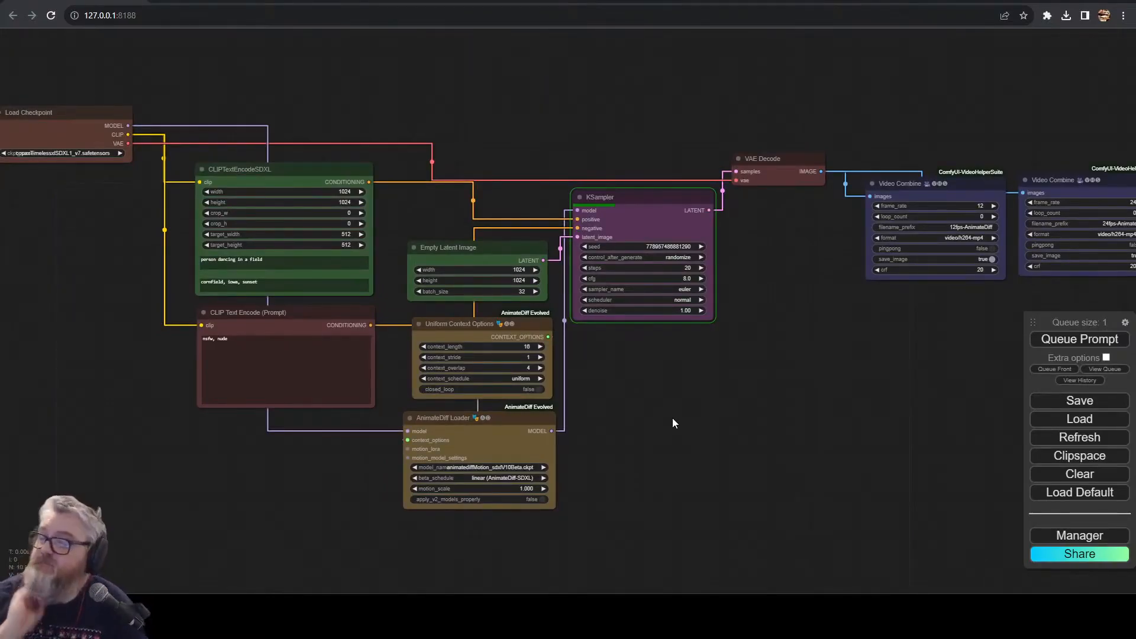
pyautogui.moveTo(720, 404); pyautogui.dragTo(732, 430)
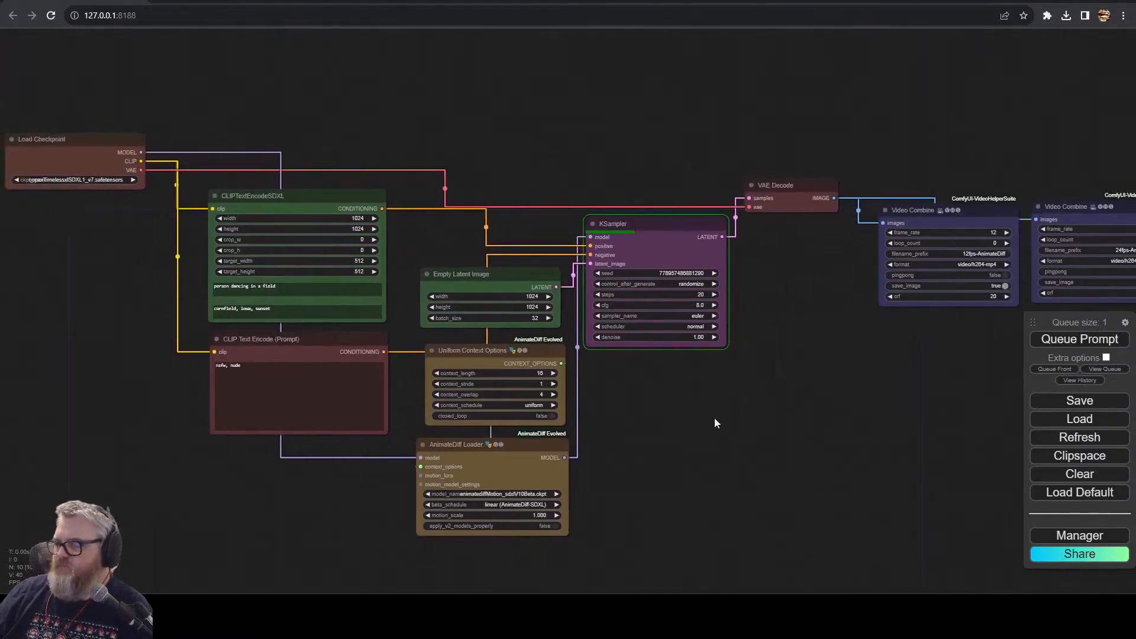
pyautogui.click(519, 277)
pyautogui.moveTo(508, 350); pyautogui.dragTo(508, 345)
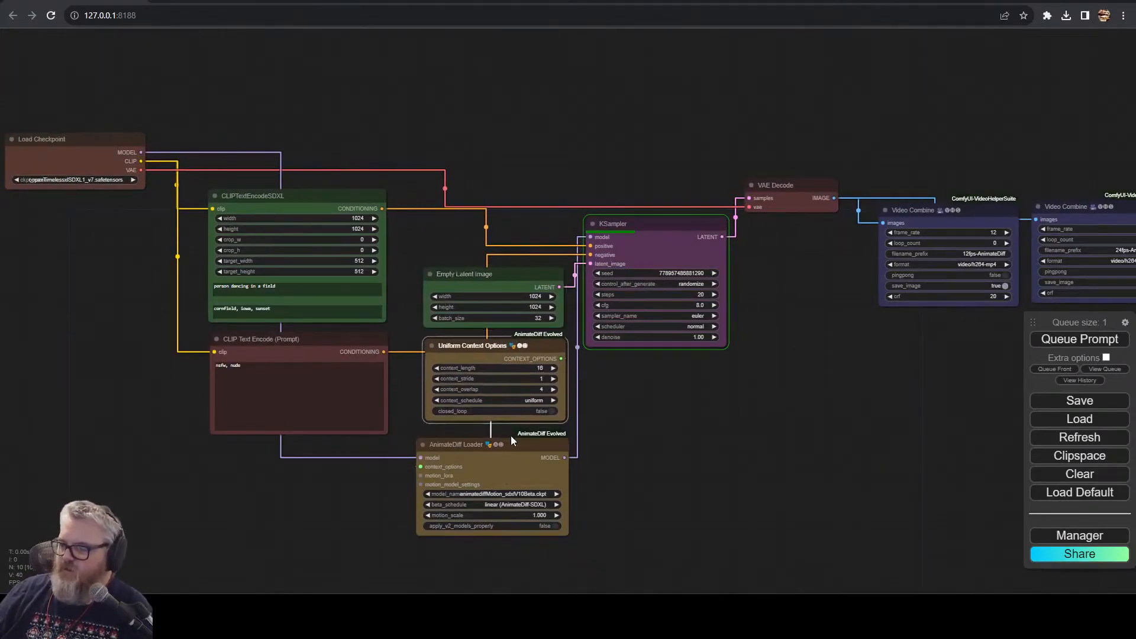
pyautogui.moveTo(352, 344); pyautogui.dragTo(365, 335)
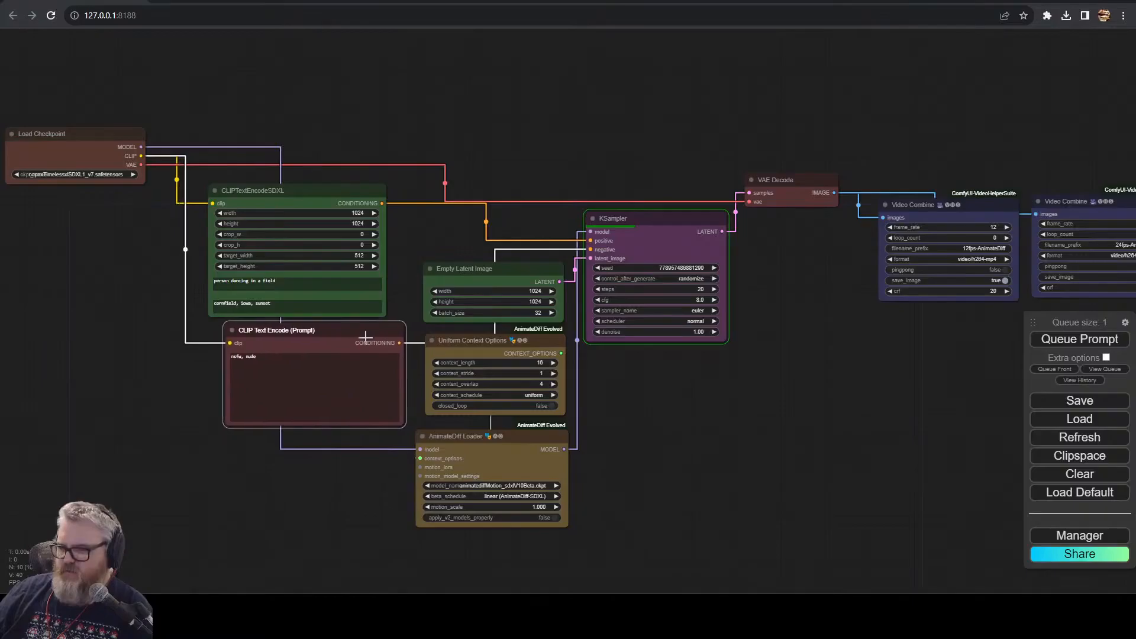
pyautogui.moveTo(406, 428); pyautogui.dragTo(376, 388)
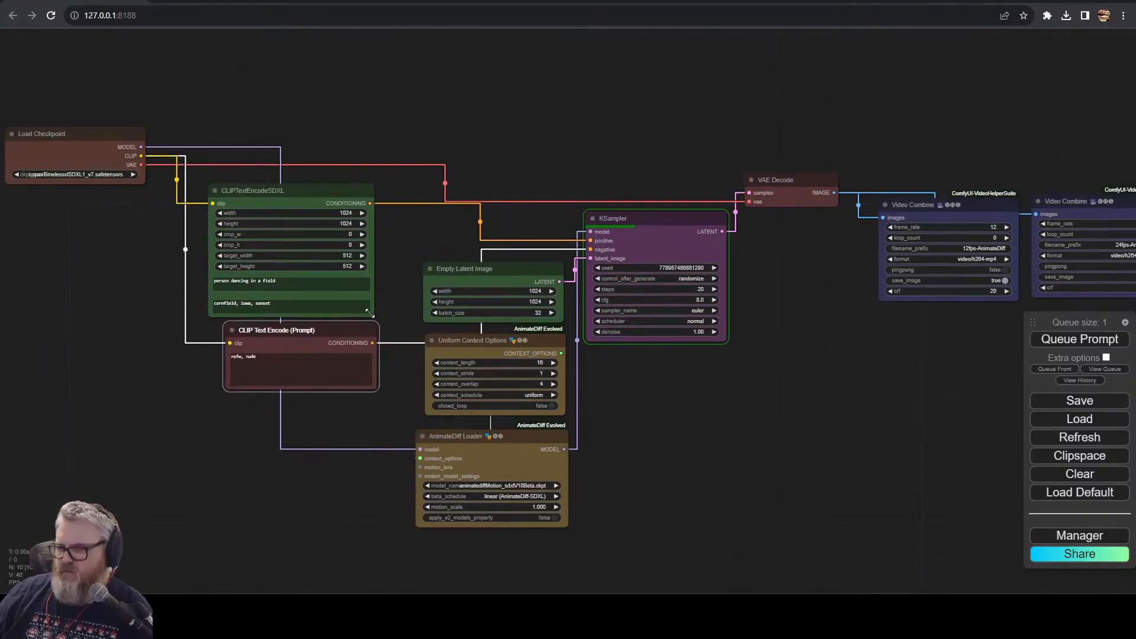
# - Compact the workflow by moving the Load Checkpoint, text encode, KSampler, VAE Decode and Video Combine nodes closer together
pyautogui.moveTo(294, 189); pyautogui.dragTo(351, 194)
pyautogui.moveTo(322, 331); pyautogui.dragTo(357, 337)
pyautogui.moveTo(105, 137); pyautogui.dragTo(208, 147)
pyautogui.moveTo(808, 228); pyautogui.dragTo(594, 210)
pyautogui.moveTo(592, 162); pyautogui.dragTo(591, 159)
pyautogui.moveTo(726, 187); pyautogui.dragTo(706, 186)
pyautogui.moveTo(863, 190); pyautogui.dragTo(841, 189)
pyautogui.scroll(3, 645, 459)
pyautogui.moveTo(453, 400); pyautogui.dragTo(647, 461)
pyautogui.click(262, 355)
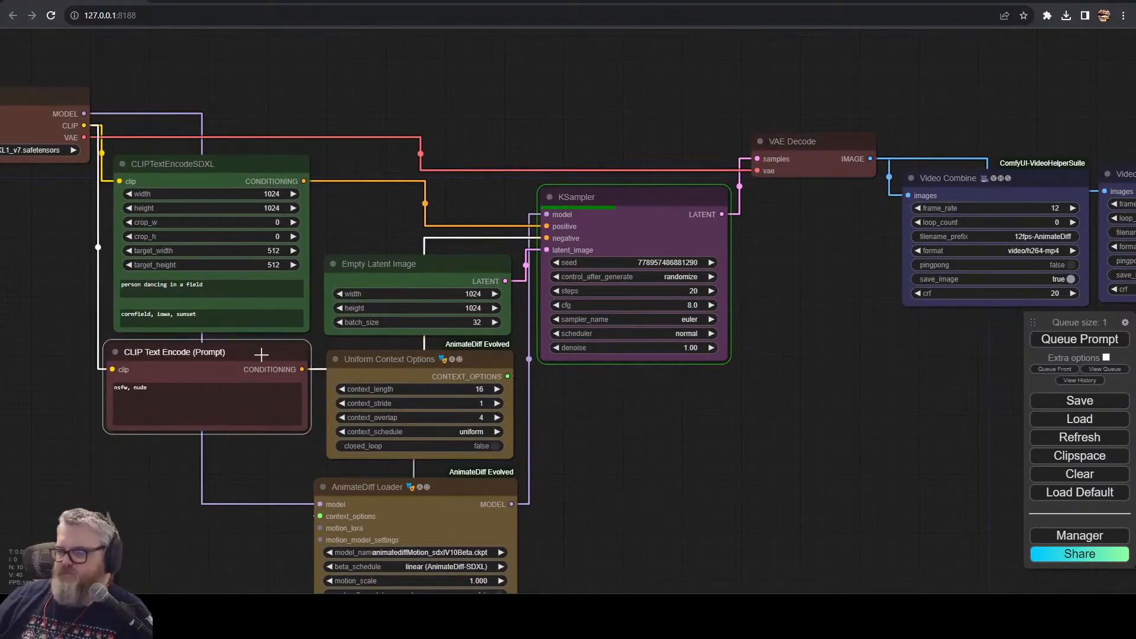
pyautogui.click(662, 510)
pyautogui.scroll(-1, 662, 511)
pyautogui.scroll(-4, 650, 456)
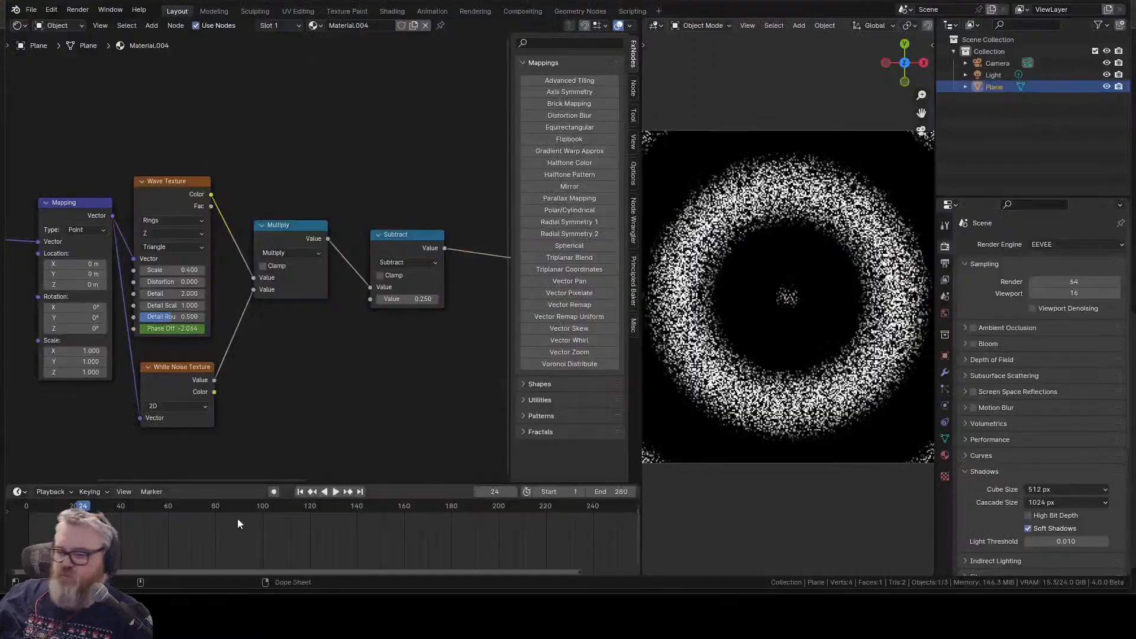
# - Switch to Blender and set the Wave Texture node's scale to 0.3
pyautogui.moveTo(184, 272); pyautogui.dragTo(176, 272)
pyautogui.click(184, 272)
pyautogui.write('0.3')
pyautogui.press('Return')
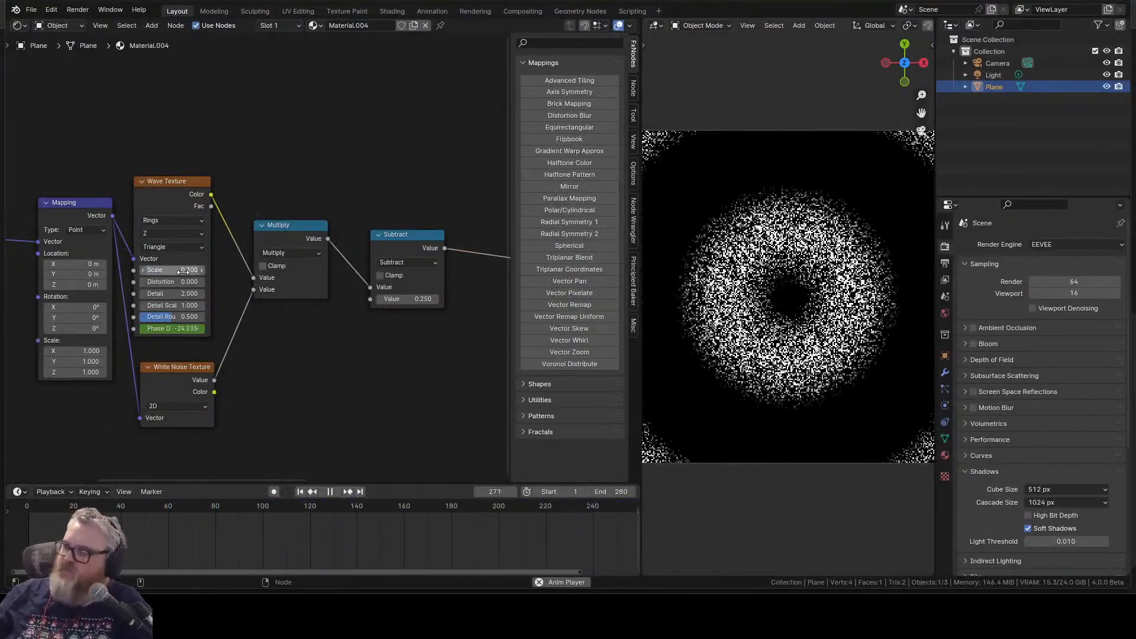
# - Try Vector Pixelate dimensions of 64 and 32, and settle on 48 for all three axes
pyautogui.moveTo(325, 414); pyautogui.dragTo(478, 411)
pyautogui.moveTo(99, 269); pyautogui.dragTo(99, 290)
pyautogui.write('64')
pyautogui.press('Return')
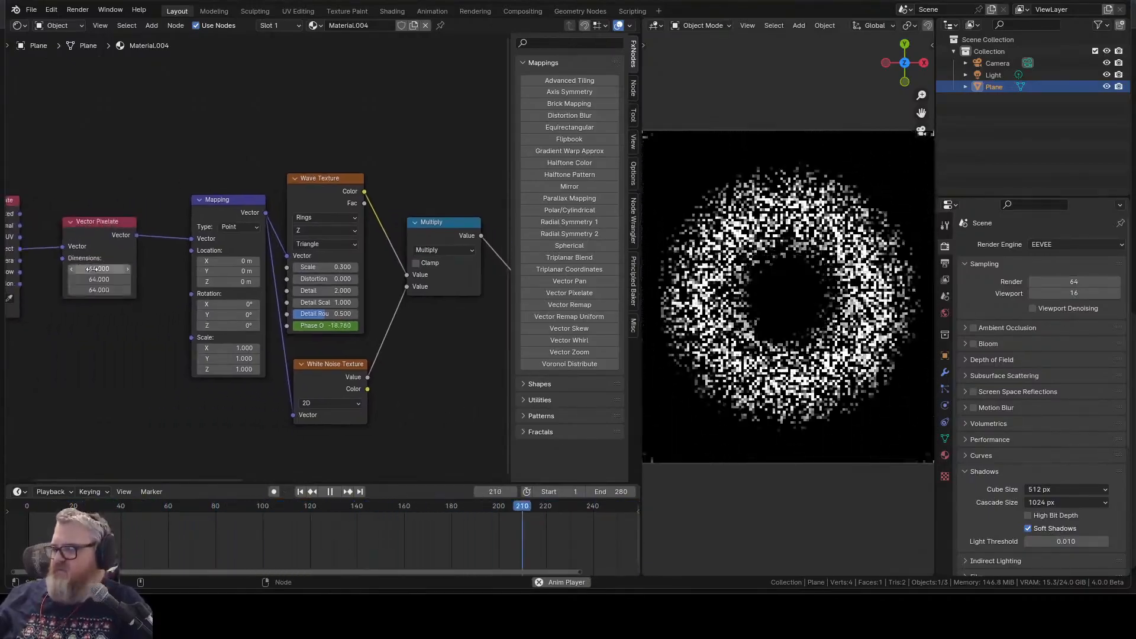
pyautogui.write('32')
pyautogui.press('Return')
pyautogui.moveTo(100, 268)
pyautogui.mouseDown()
pyautogui.moveTo(99, 289)
pyautogui.moveTo(98, 244)
pyautogui.moveTo(103, 274)
pyautogui.mouseUp()
pyautogui.write('48')
pyautogui.press('Return')
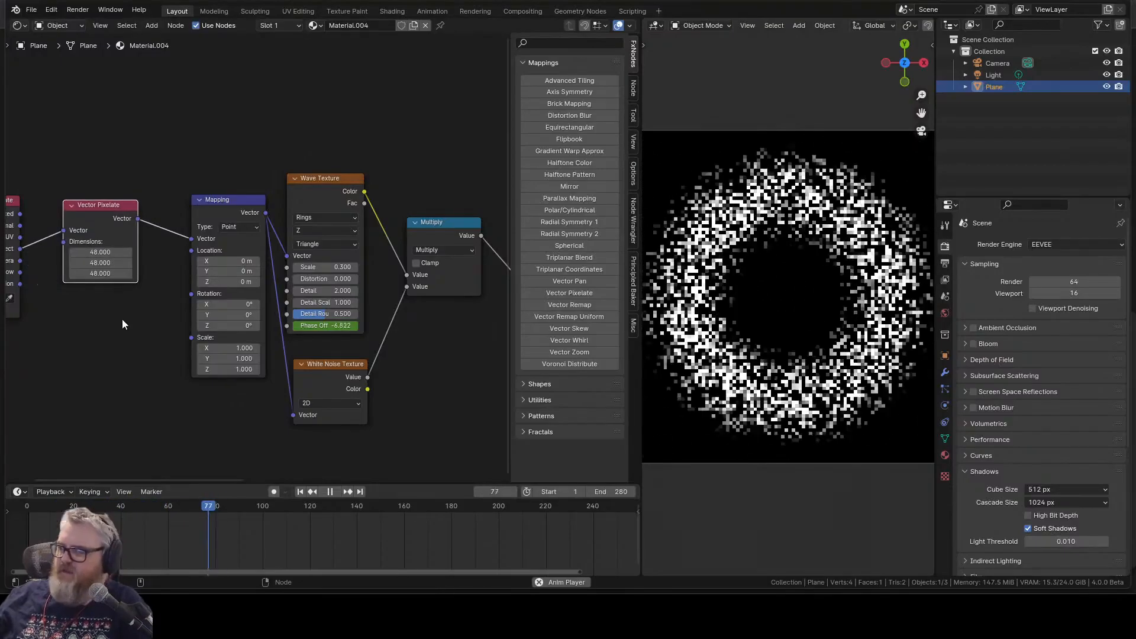
# - Try a Voronoi Texture with adjusted randomness and scale as the Subtract node's second value, and delete it
pyautogui.moveTo(389, 446); pyautogui.dragTo(402, 380)
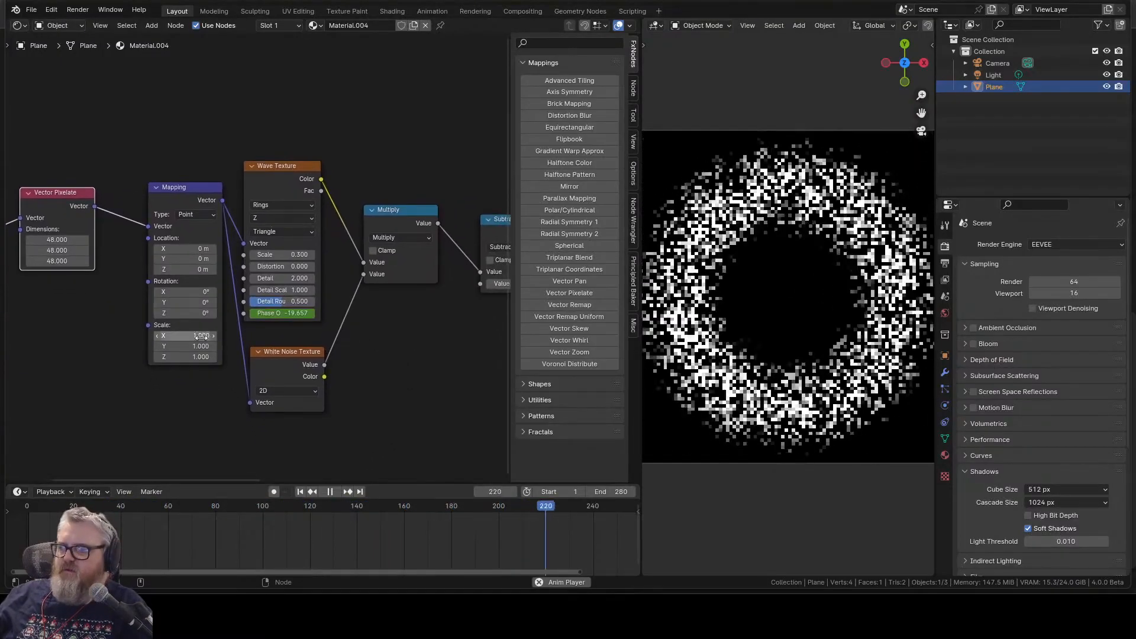
pyautogui.press('BackSpace')
pyautogui.moveTo(411, 370); pyautogui.dragTo(249, 357)
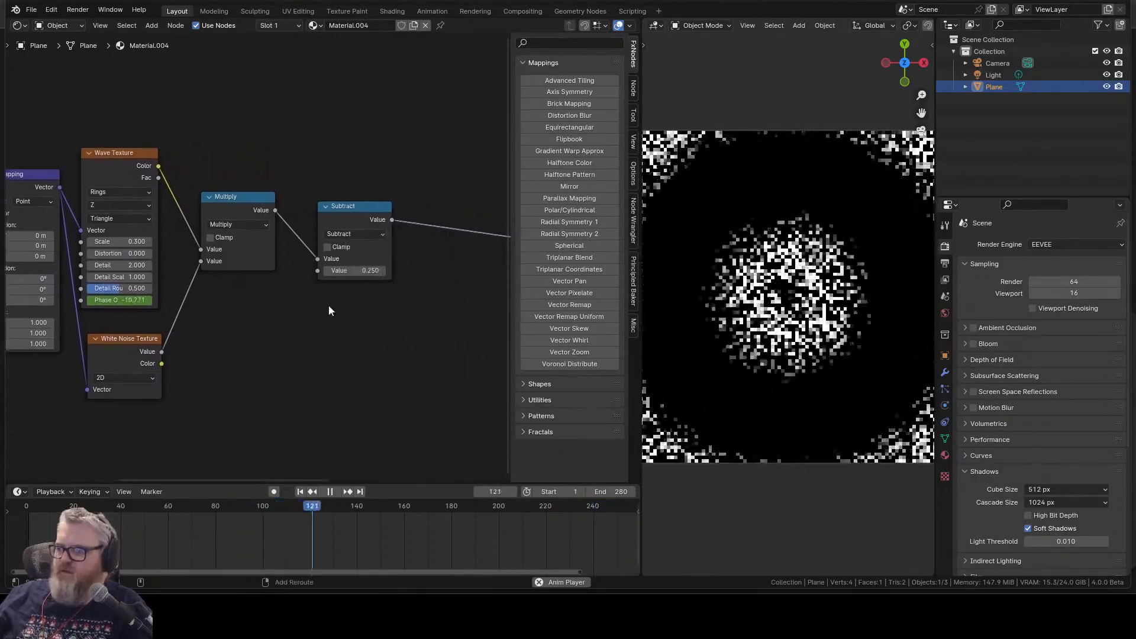
pyautogui.hotkey('shift', 'a')
pyautogui.moveTo(321, 356)
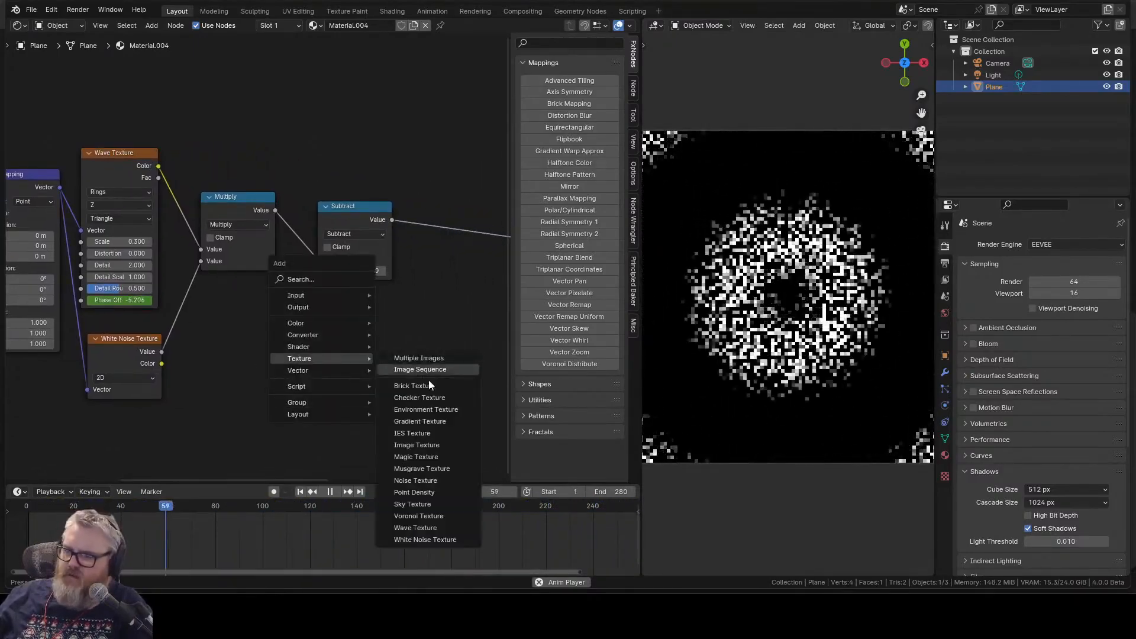
pyautogui.click(421, 514)
pyautogui.click(282, 329)
pyautogui.moveTo(283, 329); pyautogui.dragTo(318, 271)
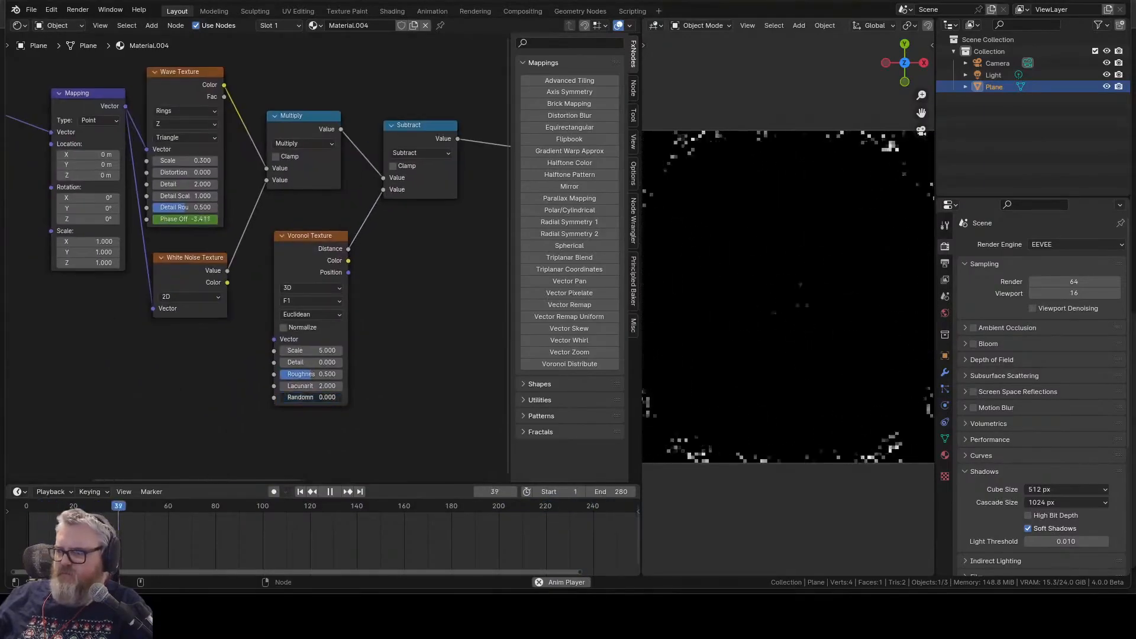
pyautogui.moveTo(317, 399); pyautogui.dragTo(379, 399)
pyautogui.moveTo(319, 351); pyautogui.dragTo(402, 350)
pyautogui.press('x')
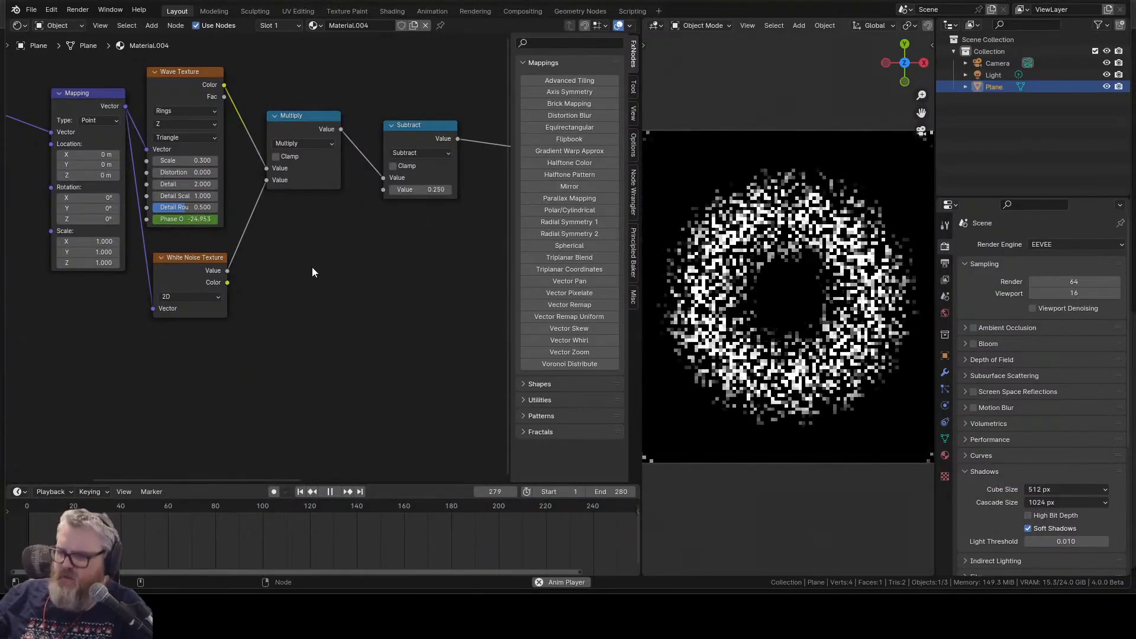
# - Add a Voronoi 2D node between Mapping and the Subtract node's second value, and keyframe its point rotation
pyautogui.hotkey('shift', 'a')
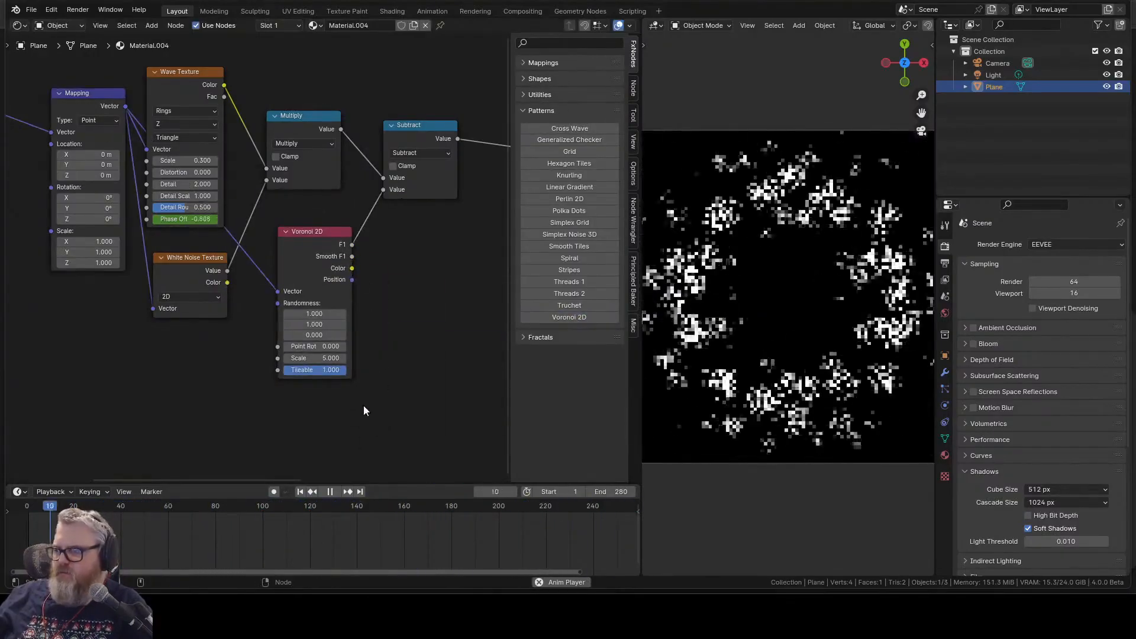
pyautogui.press('space')
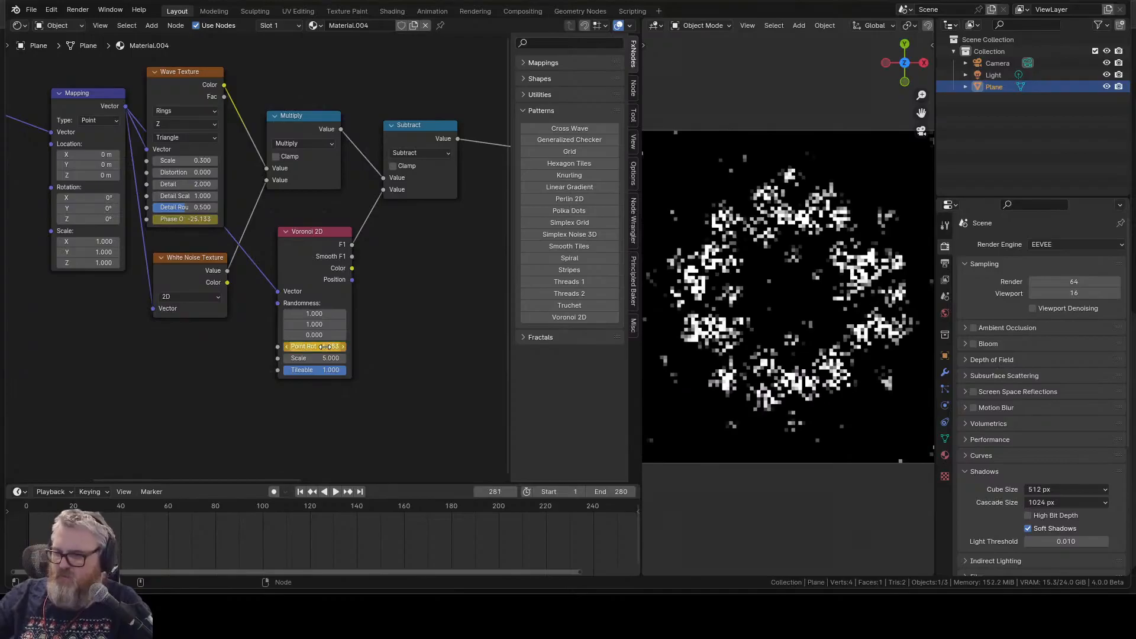
# - Set the Voronoi 2D node's tileable value to 0 and its scale to 2.63, and stop the animation playback
pyautogui.moveTo(329, 370); pyautogui.dragTo(284, 355)
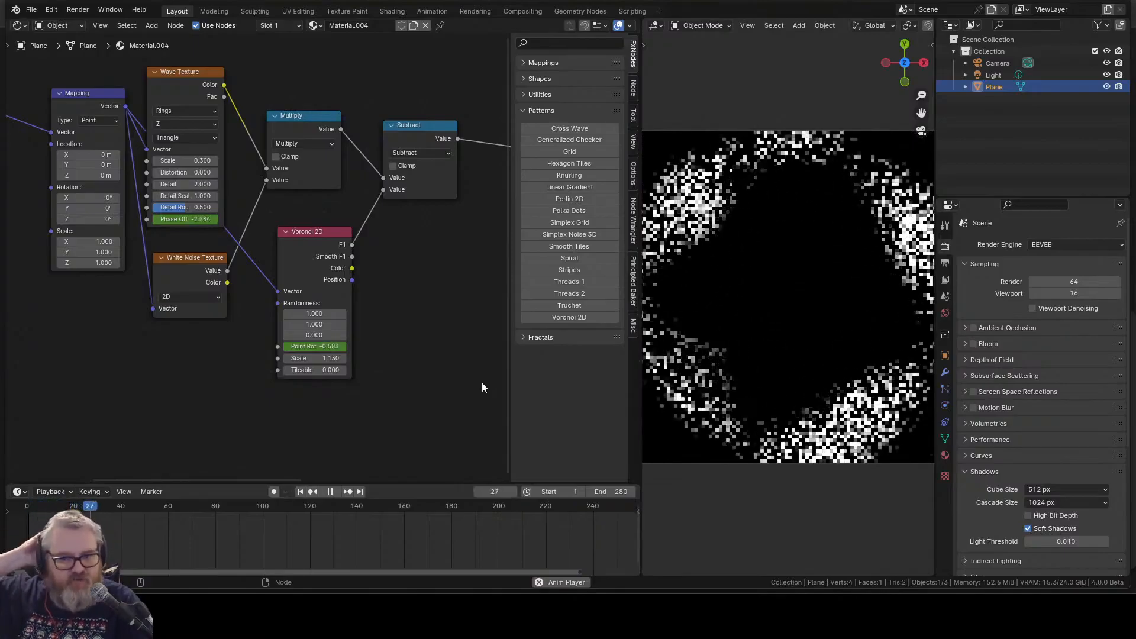
pyautogui.moveTo(319, 357); pyautogui.dragTo(355, 358)
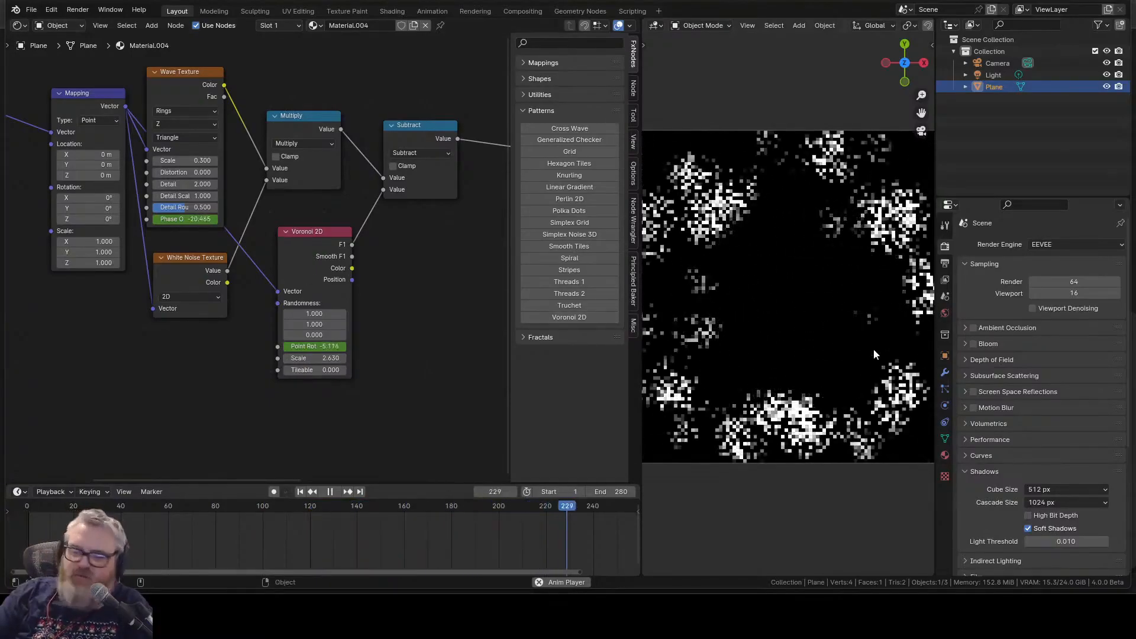
pyautogui.press('space')
# - Switch back to the ComfyUI workflow and bring up the Command Prompt window to check the generation progress
pyautogui.hotkey('alt', 'Tab')
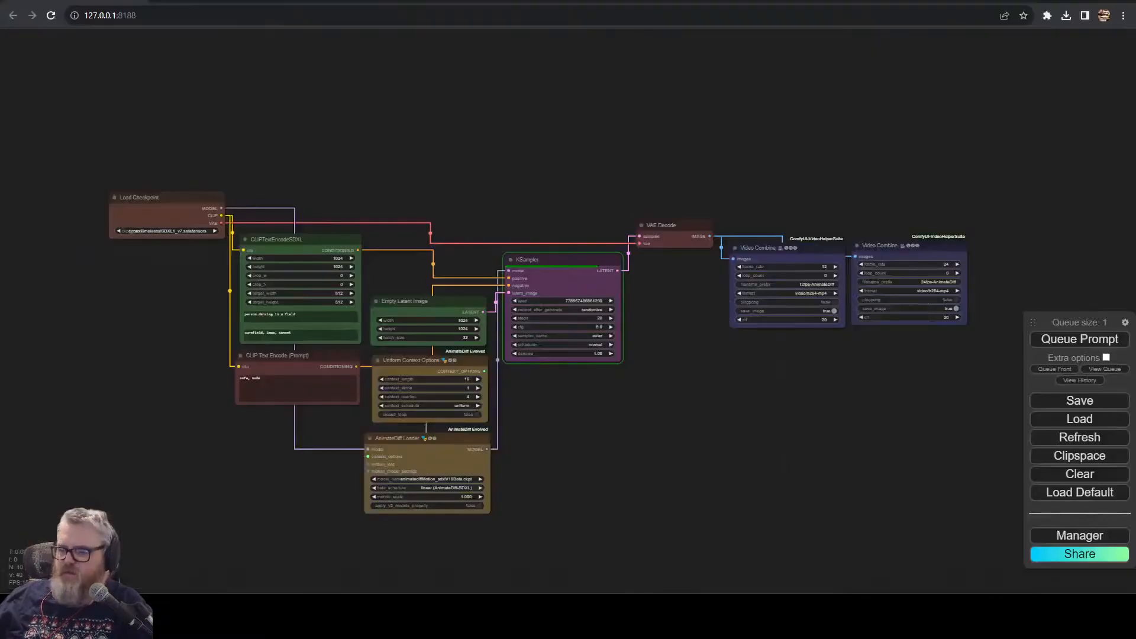
pyautogui.scroll(5, 590, 414)
pyautogui.scroll(-3, 608, 460)
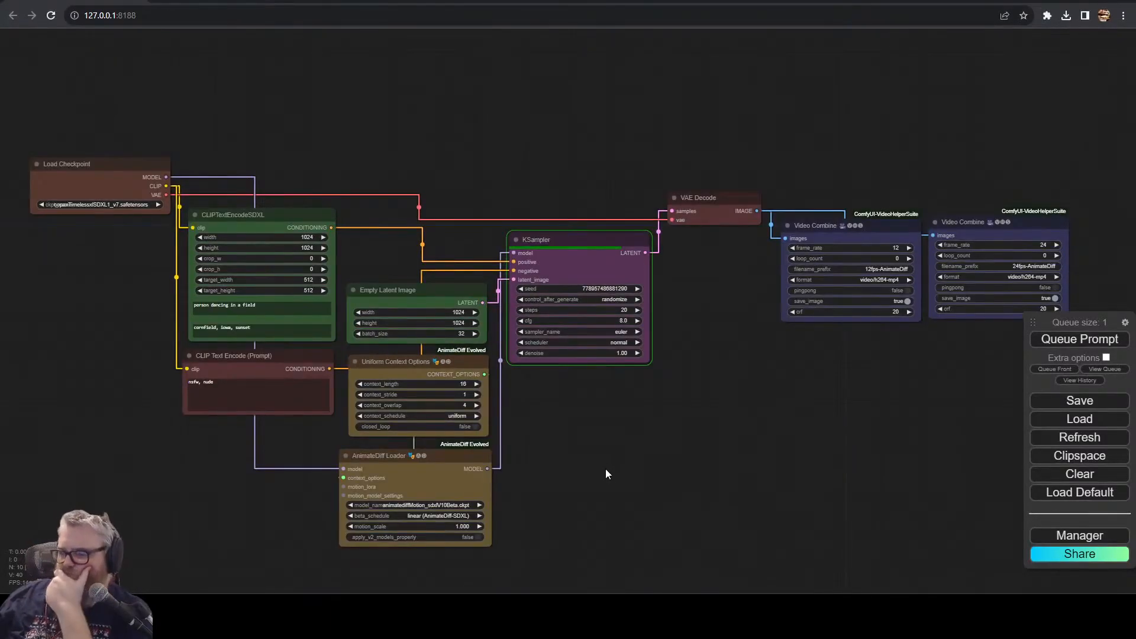
pyautogui.click(223, 608)
pyautogui.click(205, 553)
pyautogui.moveTo(717, 491); pyautogui.dragTo(699, 515)
pyautogui.click(224, 608)
pyautogui.click(204, 553)
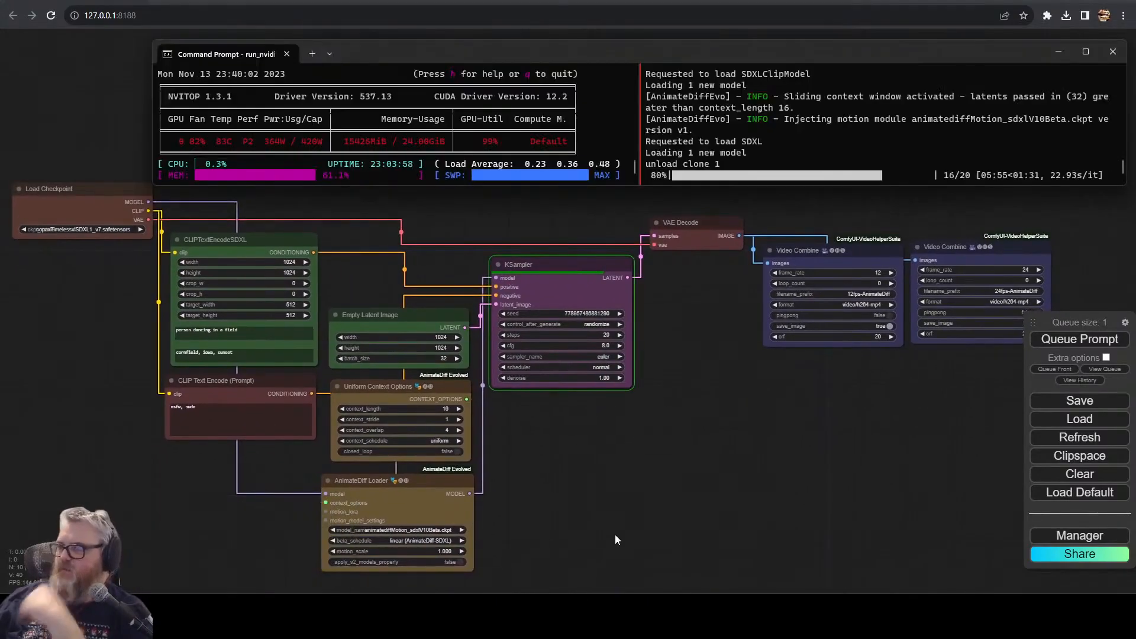
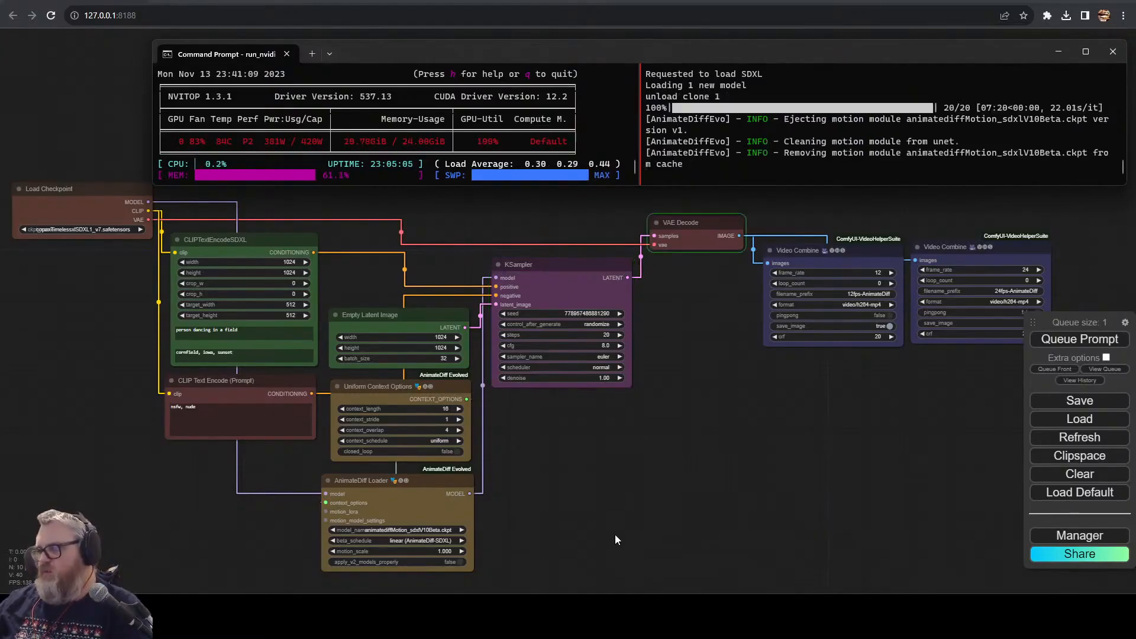
# - Return from the Command Prompt window to the workflow and look over its nodes and the rendered video previews
pyautogui.click(615, 534)
pyautogui.moveTo(738, 499); pyautogui.dragTo(324, 482)
pyautogui.scroll(8, 488, 368)
pyautogui.moveTo(432, 566); pyautogui.dragTo(505, 569)
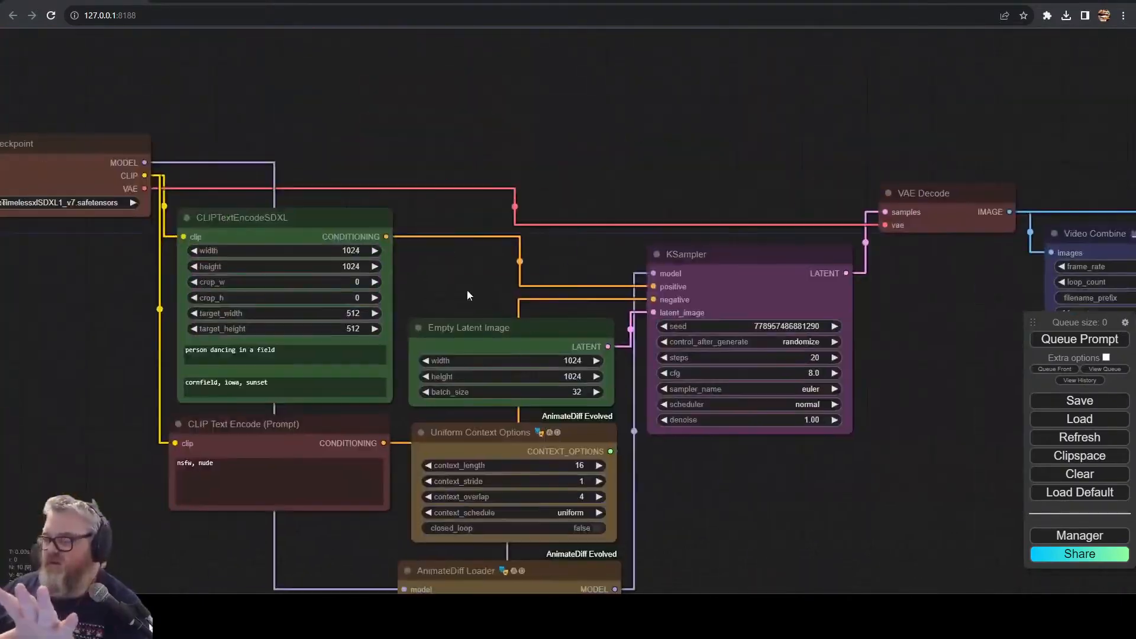
pyautogui.moveTo(467, 289); pyautogui.dragTo(368, 220)
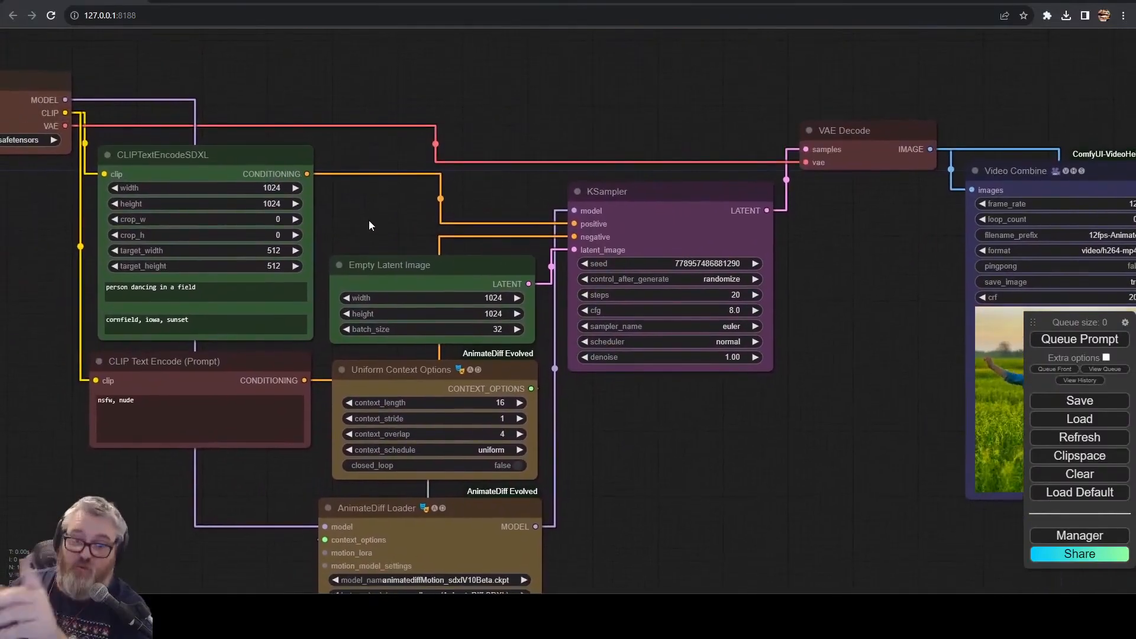
pyautogui.moveTo(514, 195); pyautogui.dragTo(501, 405)
pyautogui.moveTo(567, 434); pyautogui.dragTo(560, 438)
# - Add a Load ControlNet Model (diff Advanced) node above the workflow and connect the checkpoint's MODEL output to it
pyautogui.moveTo(554, 436); pyautogui.dragTo(545, 153)
pyautogui.click(596, 158)
pyautogui.write('adv')
pyautogui.click(358, 126)
pyautogui.rightClick(350, 127)
pyautogui.click(356, 131)
pyautogui.click(482, 238)
pyautogui.click(577, 145)
pyautogui.click(710, 146)
pyautogui.moveTo(476, 127); pyautogui.dragTo(562, 156)
pyautogui.moveTo(354, 254); pyautogui.dragTo(485, 222)
pyautogui.moveTo(180, 275); pyautogui.dragTo(577, 131)
pyautogui.moveTo(771, 279); pyautogui.dragTo(414, 322)
# - Add an Apply Advanced ControlNet node beside the ControlNet model loader
pyautogui.moveTo(448, 174); pyautogui.dragTo(539, 153)
pyautogui.rightClick(540, 152)
pyautogui.click(552, 154)
pyautogui.click(688, 262)
pyautogui.click(776, 167)
pyautogui.click(774, 190)
pyautogui.click(771, 179)
pyautogui.click(775, 189)
pyautogui.click(774, 178)
pyautogui.click(843, 154)
# - Connect both text conditionings and the loader's CONTROL_NET output to the Apply Advanced ControlNet node, and place it below the loader
pyautogui.moveTo(412, 379); pyautogui.dragTo(619, 303)
pyautogui.moveTo(296, 310); pyautogui.dragTo(749, 57)
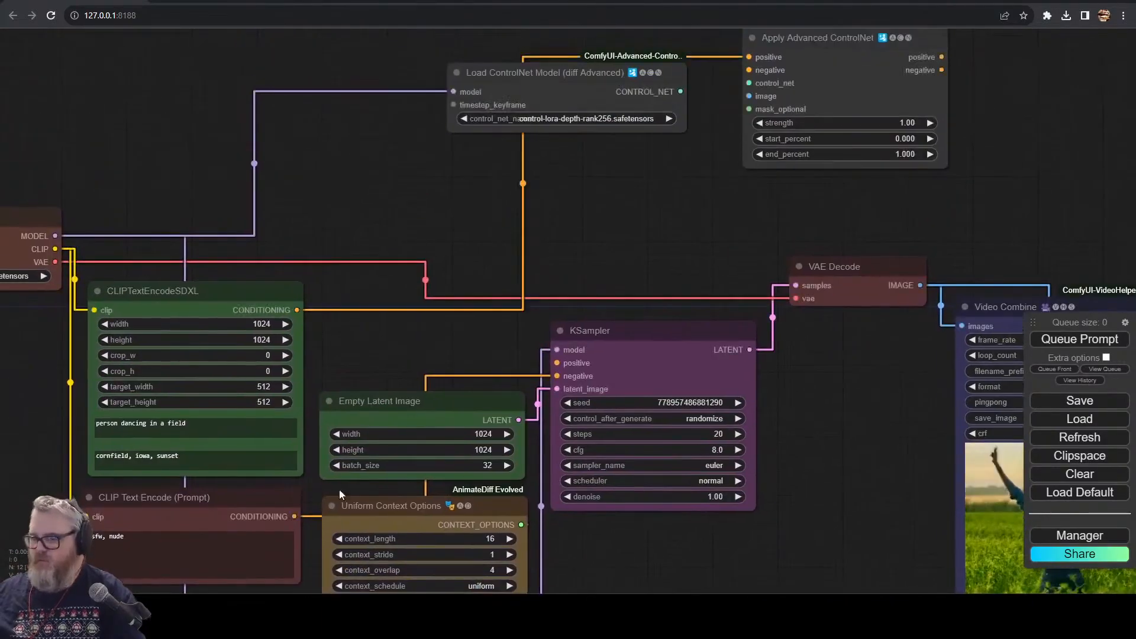
pyautogui.moveTo(294, 516); pyautogui.dragTo(749, 70)
pyautogui.moveTo(820, 52); pyautogui.dragTo(524, 169)
pyautogui.moveTo(681, 91); pyautogui.dragTo(705, 290)
# - Try a Video Helper Suite video loader node above the checkpoint loader, and delete it
pyautogui.doubleClick(453, 45)
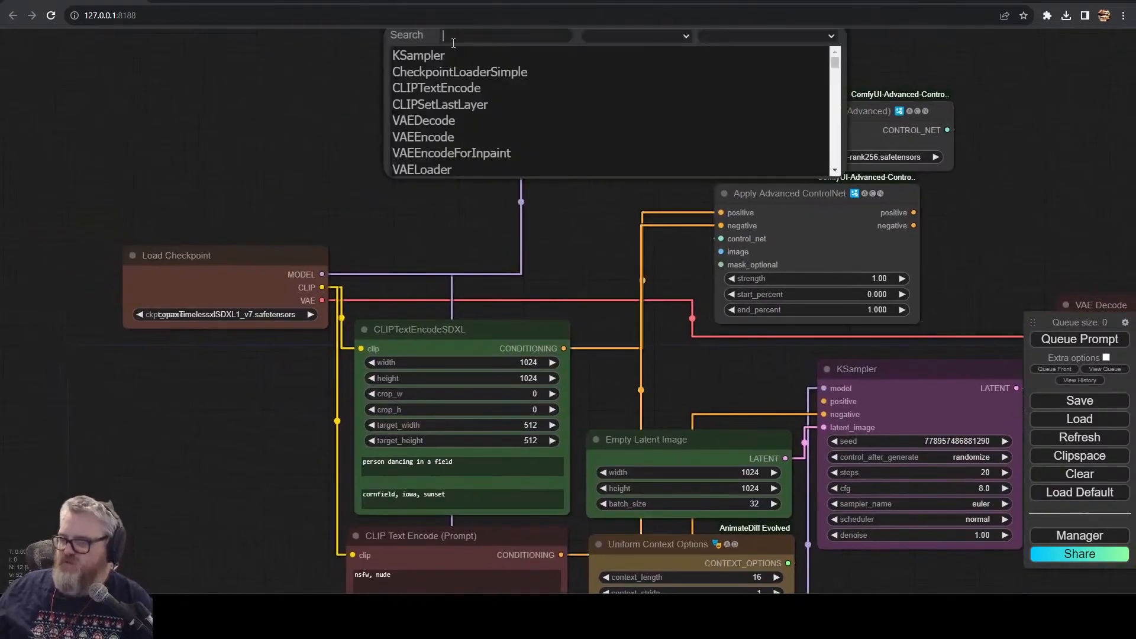
pyautogui.write('vhs')
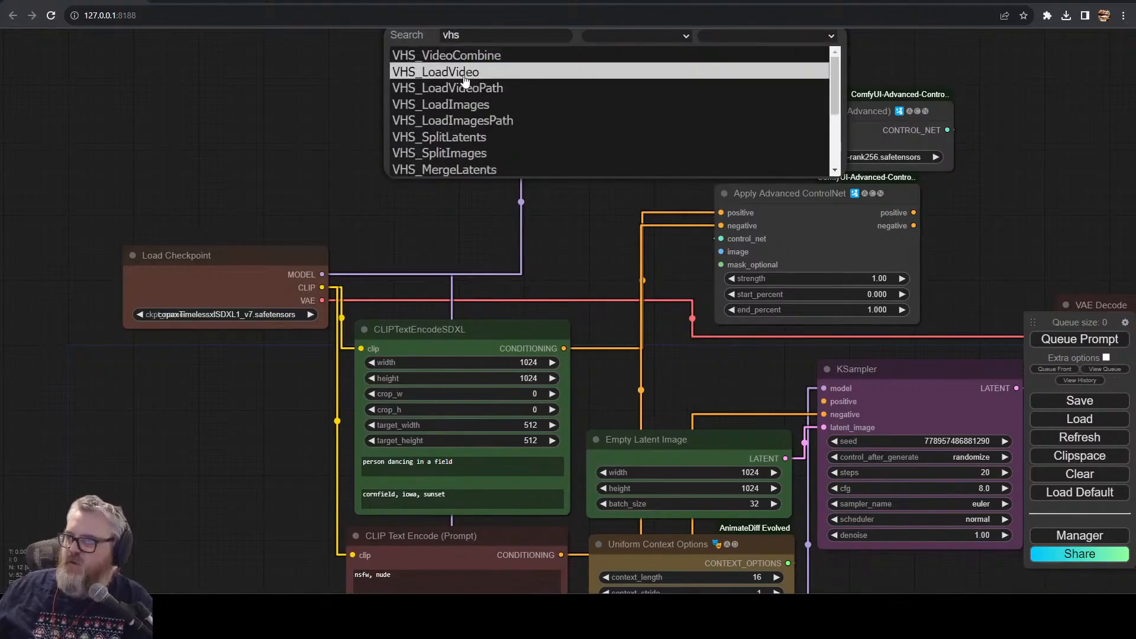
pyautogui.click(465, 88)
pyautogui.moveTo(540, 64); pyautogui.dragTo(456, 95)
pyautogui.press('Delete')
# - Add a Load Images (Path) node from Video Helper Suite next to the ControlNet model loader
pyautogui.doubleClick(455, 95)
pyautogui.write('vhs')
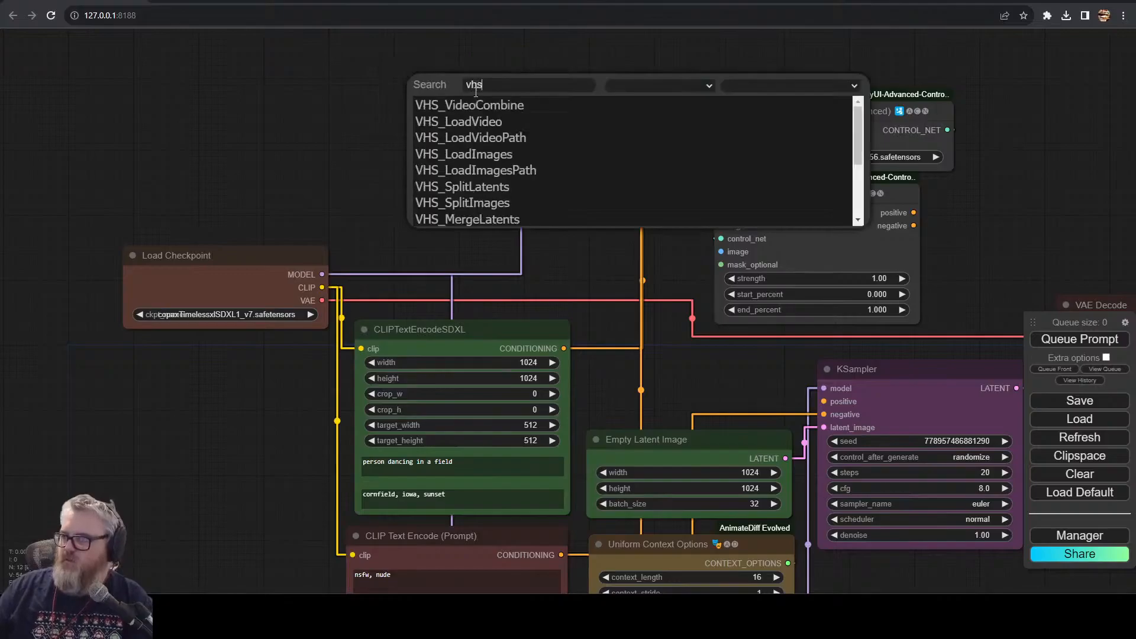
pyautogui.click(479, 169)
# - Locate the pose image folder on the X: drive and set the Load Images directory to it, within X:\Movies\AI\ComfyUI\2023-10
pyautogui.press('super+r')
pyautogui.press('BackSpace')
pyautogui.press('BackSpace')
pyautogui.press('BackSpace')
pyautogui.press('BackSpace')
pyautogui.press('BackSpace')
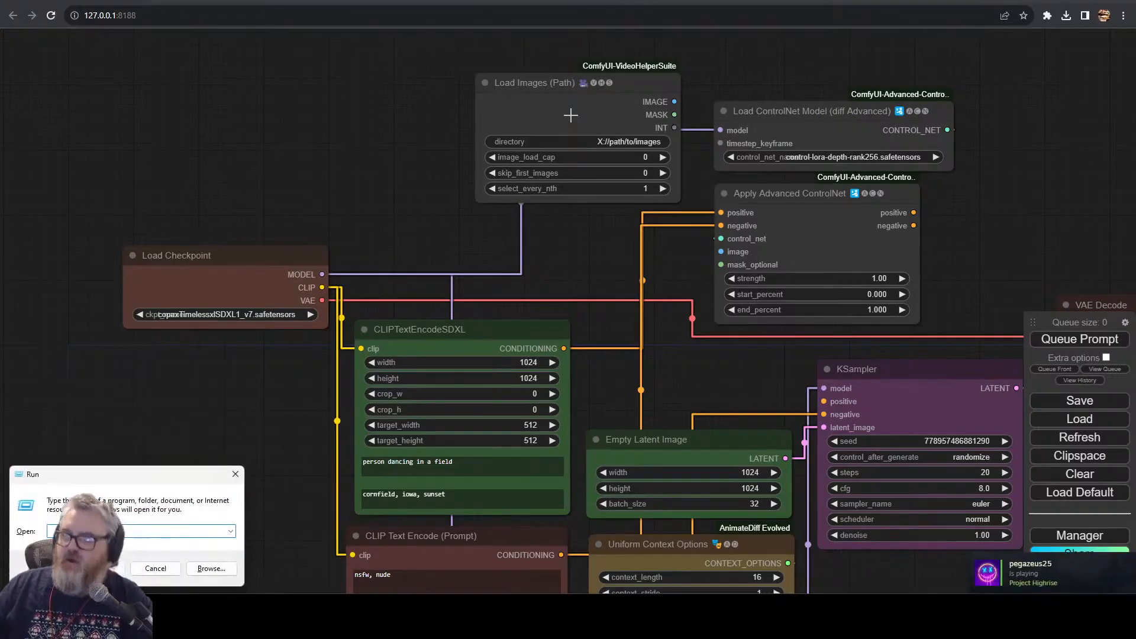
pyautogui.write('x')
pyautogui.write('\\')
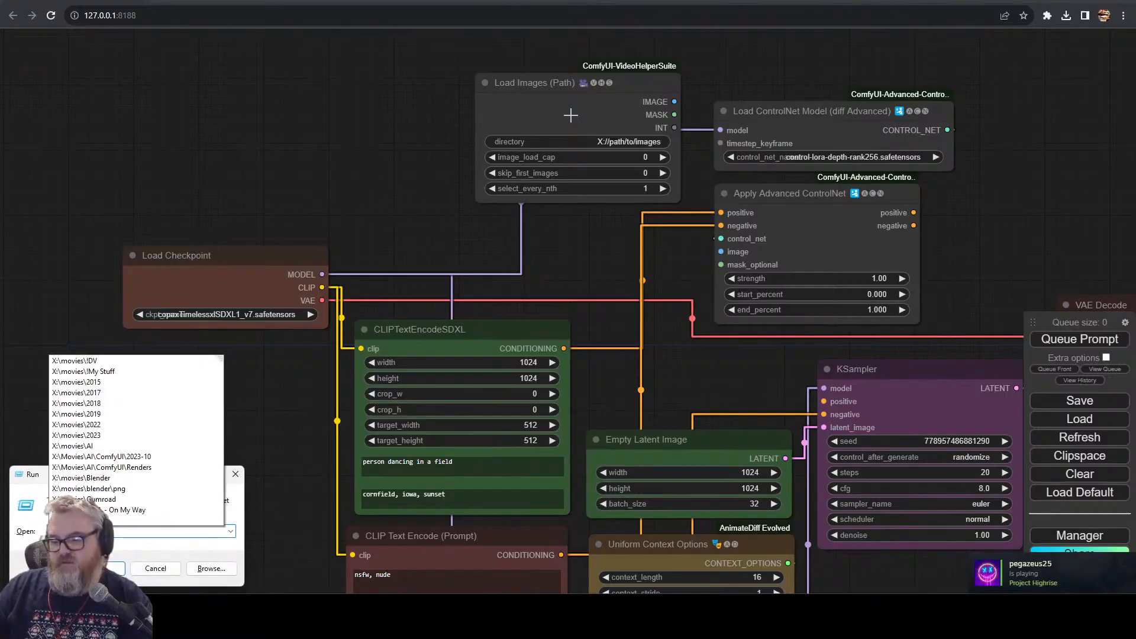
pyautogui.write('ai')
pyautogui.press('Return')
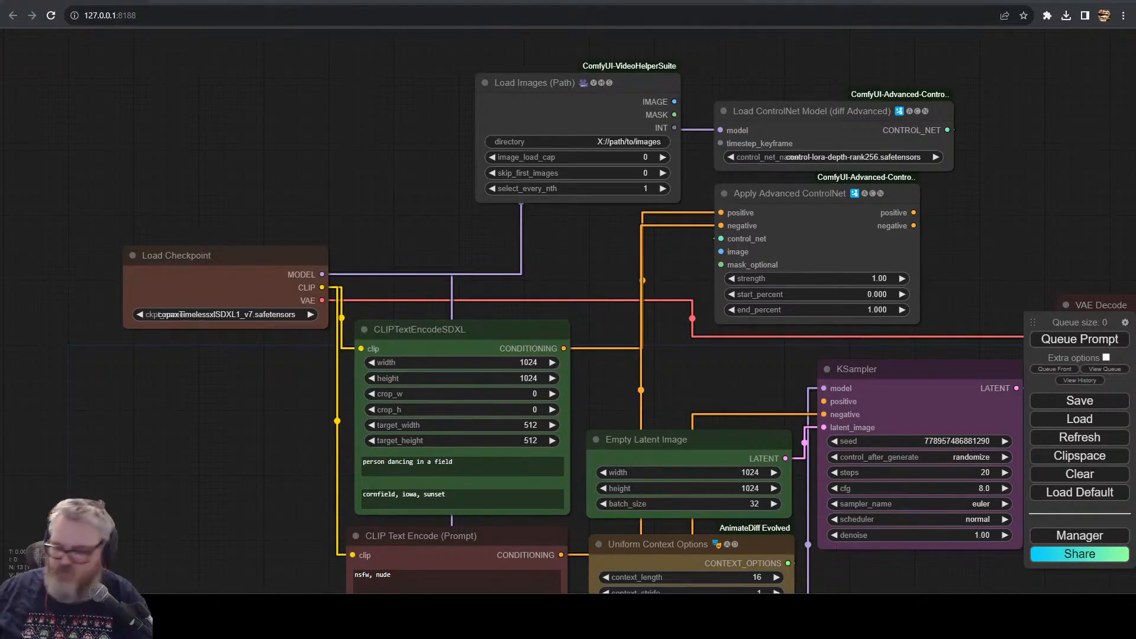
pyautogui.click(630, 147)
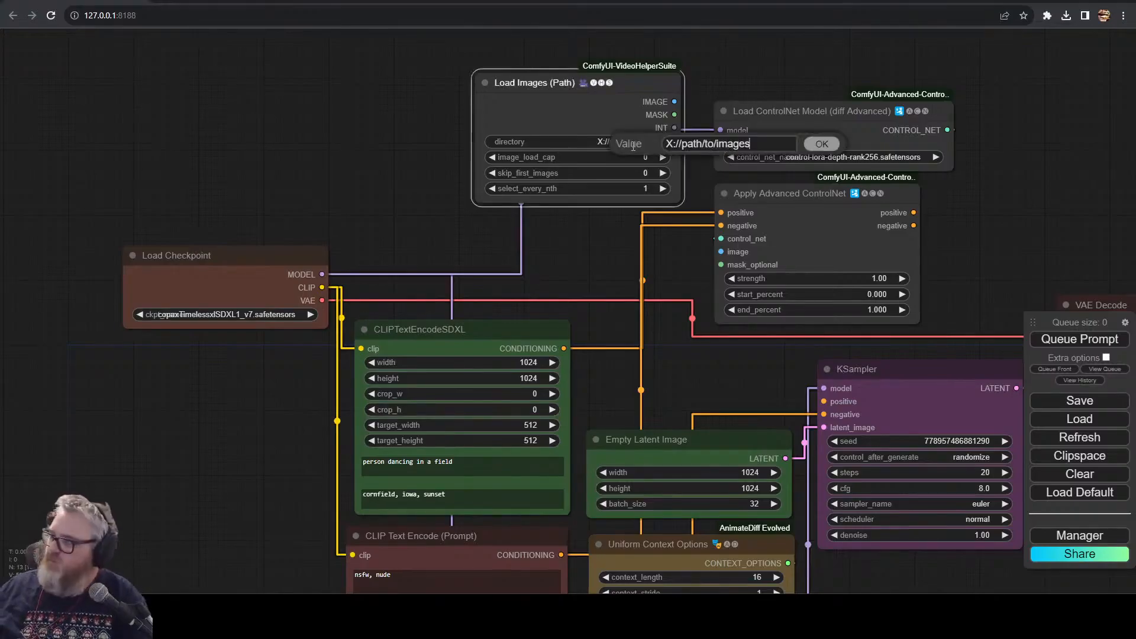
# - Convert the Empty Latent Image node's batch_size value to an input
pyautogui.moveTo(462, 205); pyautogui.dragTo(217, 77)
pyautogui.rightClick(483, 333)
pyautogui.click(530, 533)
pyautogui.moveTo(372, 272); pyautogui.dragTo(466, 379)
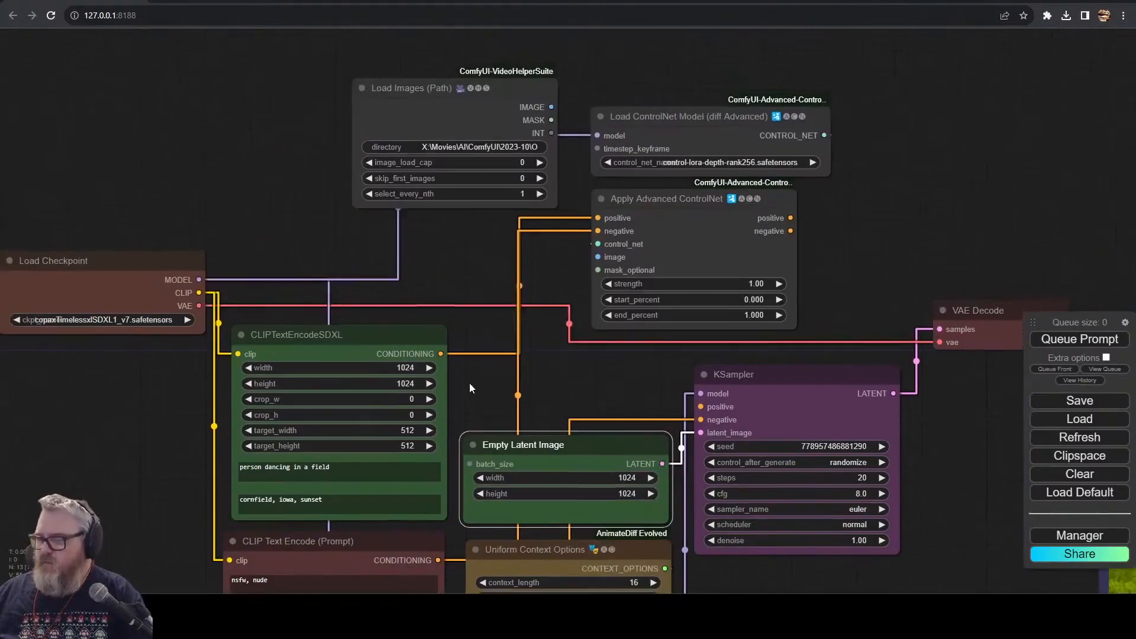
# - Add a Primitive node for the frame count, and convert the Load Images node's image_load_cap to an input
pyautogui.doubleClick(246, 187)
pyautogui.write('prim')
pyautogui.press('Return')
pyautogui.moveTo(349, 179); pyautogui.dragTo(147, 144)
pyautogui.rightClick(401, 111)
pyautogui.click(450, 298)
pyautogui.moveTo(368, 117); pyautogui.dragTo(478, 474)
# - Set the Primitive node to 32, feeding both image_load_cap and batch_size, and tidy its position beside the Load Images node
pyautogui.click(112, 173)
pyautogui.write('32')
pyautogui.press('Return')
pyautogui.moveTo(133, 140); pyautogui.dragTo(237, 117)
pyautogui.moveTo(299, 194); pyautogui.dragTo(274, 219)
pyautogui.click(365, 128)
pyautogui.click(505, 468)
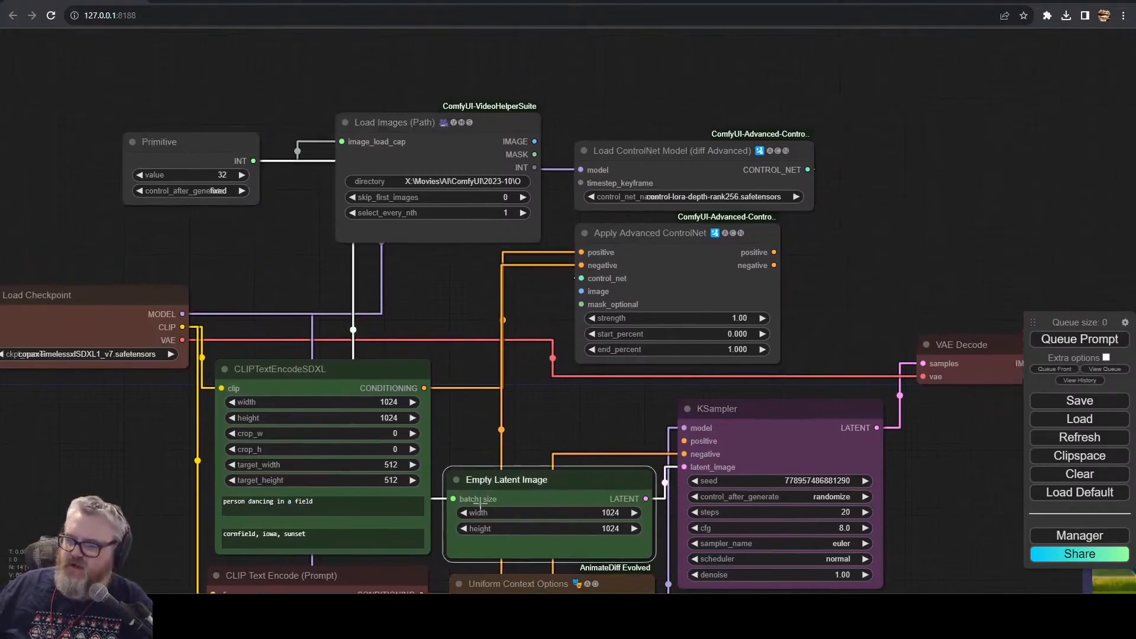
pyautogui.moveTo(204, 184); pyautogui.dragTo(198, 216)
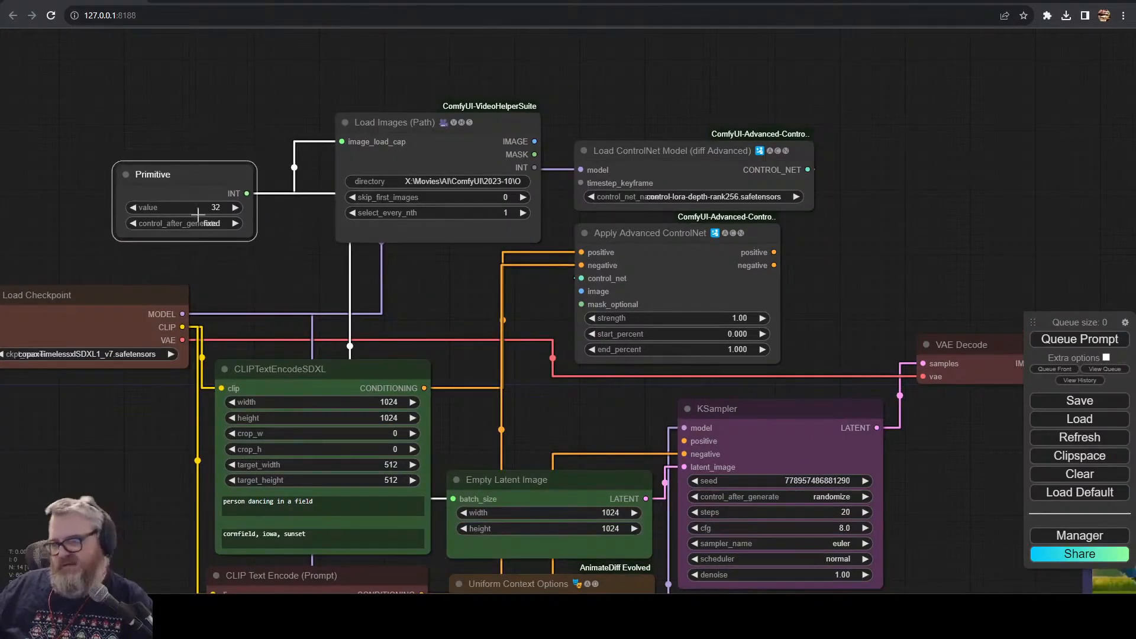
pyautogui.moveTo(428, 157); pyautogui.dragTo(387, 145)
# - Connect the loaded images to a new Preview Image node and to the Apply Advanced ControlNet node's image input
pyautogui.moveTo(592, 116); pyautogui.dragTo(348, 124)
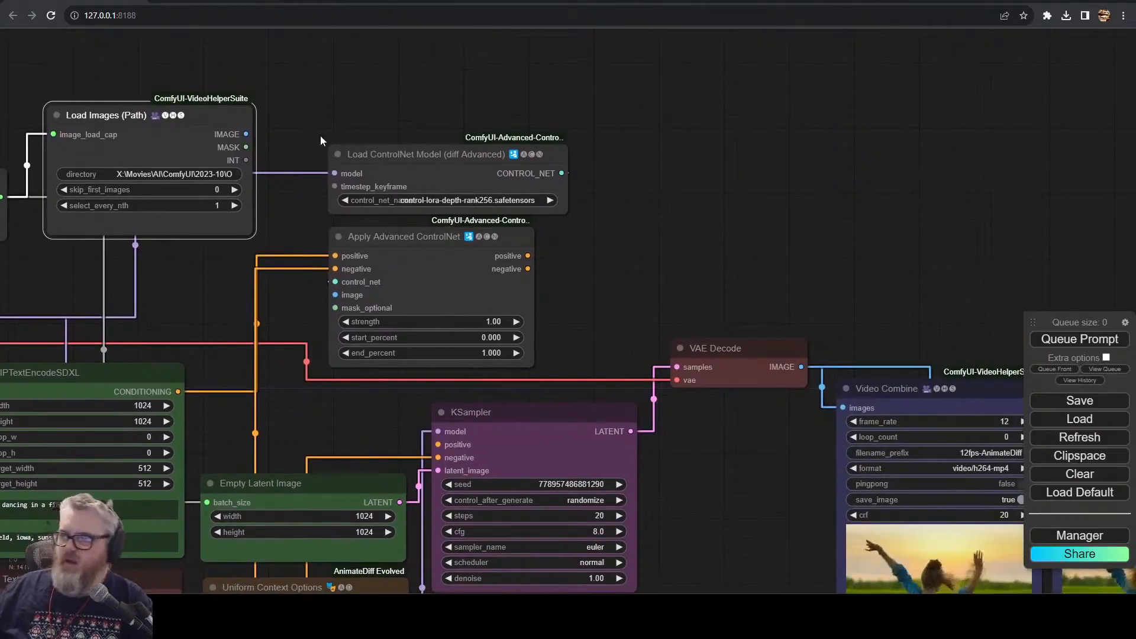
pyautogui.moveTo(246, 133); pyautogui.dragTo(347, 40)
pyautogui.click(398, 130)
pyautogui.moveTo(553, 135); pyautogui.dragTo(532, 393)
pyautogui.moveTo(359, 296); pyautogui.dragTo(354, 120)
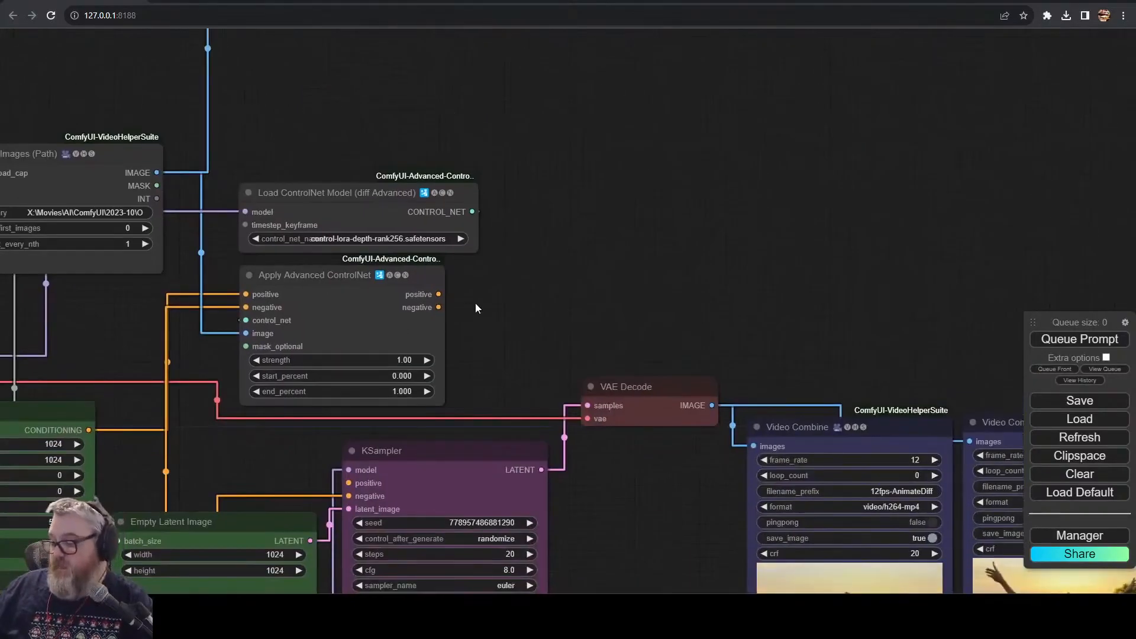
# - Route the Apply Advanced ControlNet outputs to the KSampler's conditioning inputs, and choose control-lora-openposeXL2-rank256.safetensors as the ControlNet model
pyautogui.moveTo(467, 299); pyautogui.dragTo(311, 325)
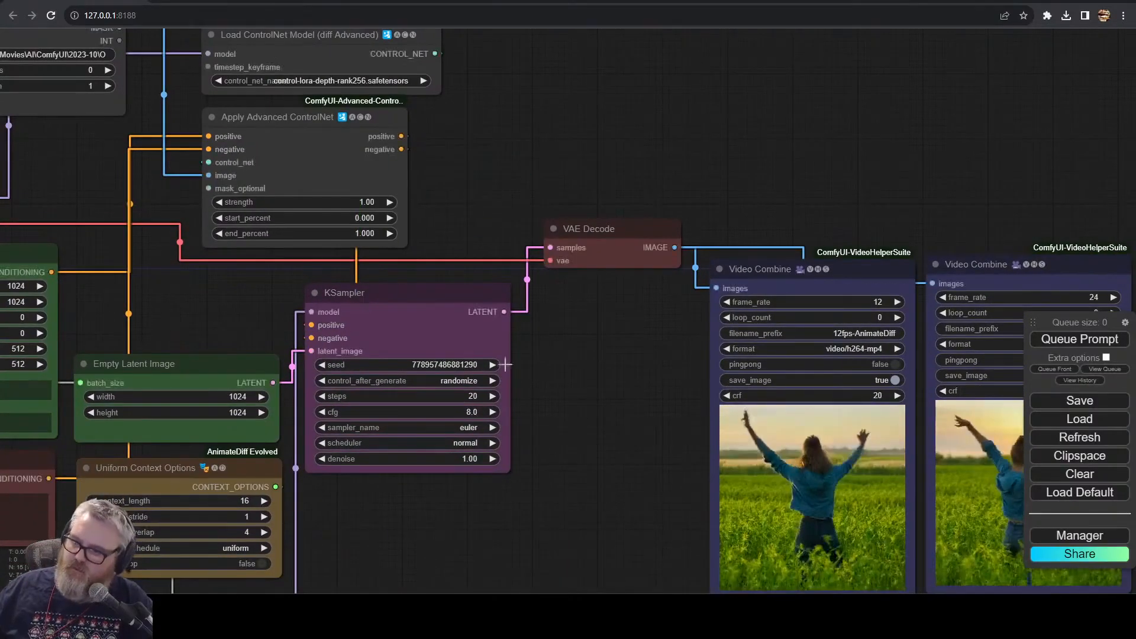
pyautogui.moveTo(376, 105); pyautogui.dragTo(423, 255)
pyautogui.click(393, 230)
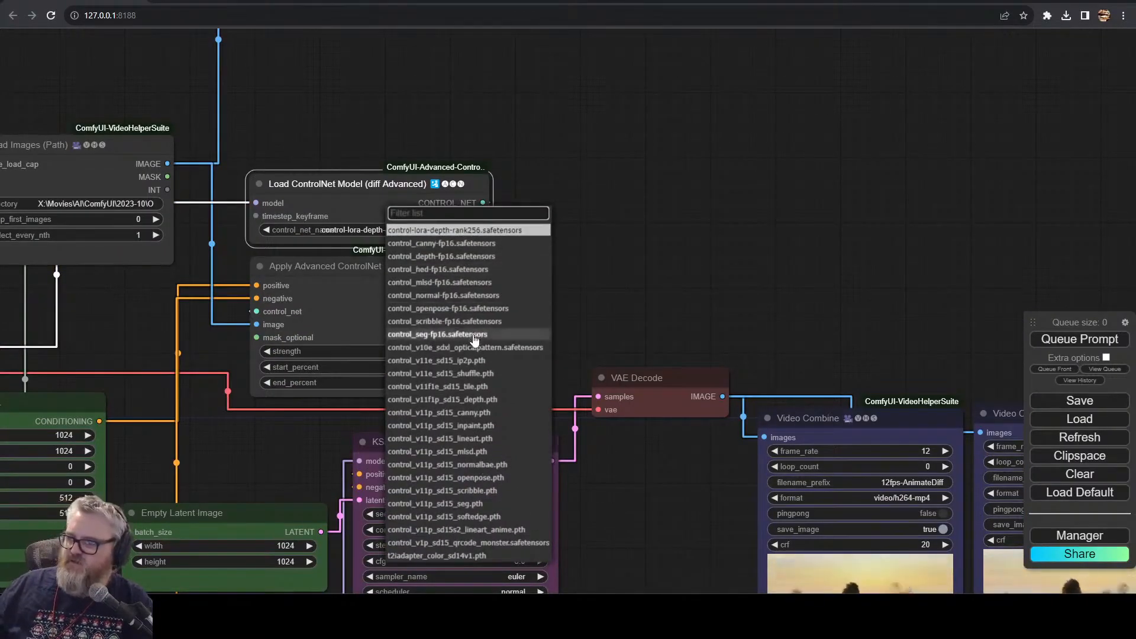
pyautogui.click(435, 251)
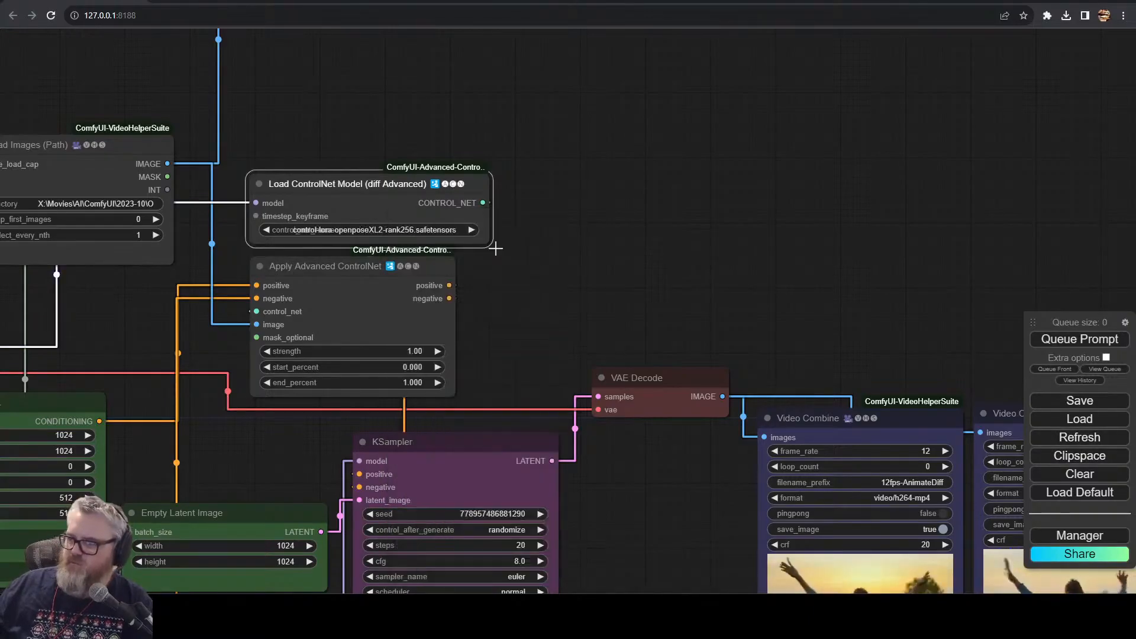
pyautogui.click(600, 280)
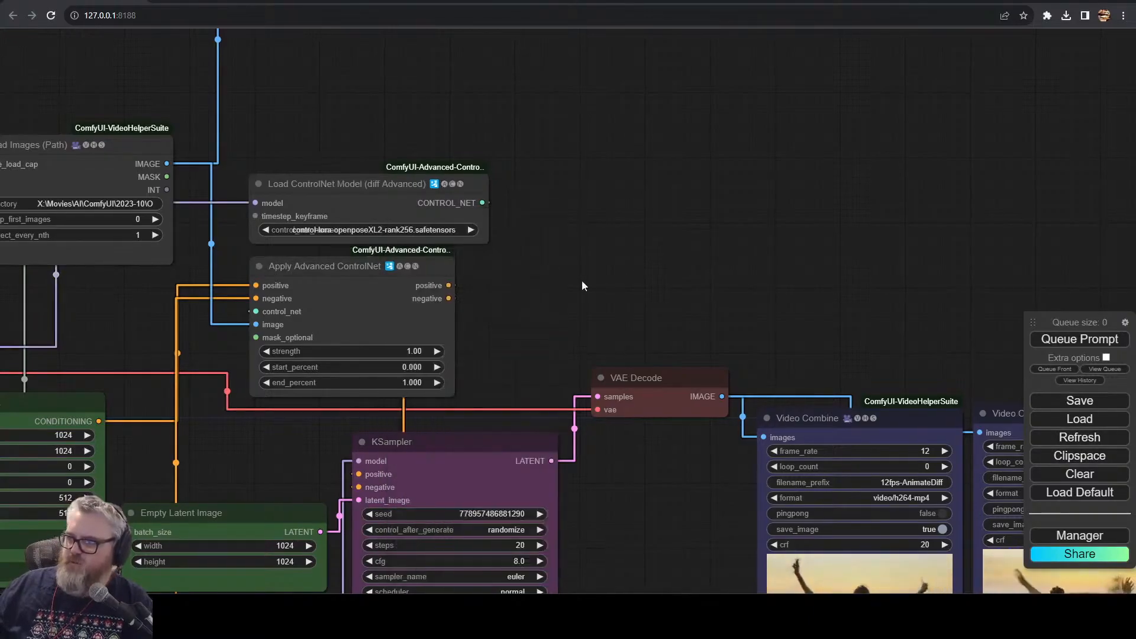
# - Queue the workflow with the OpenPose ControlNet and dismiss the error report
pyautogui.moveTo(538, 323); pyautogui.dragTo(717, 213)
pyautogui.click(482, 227)
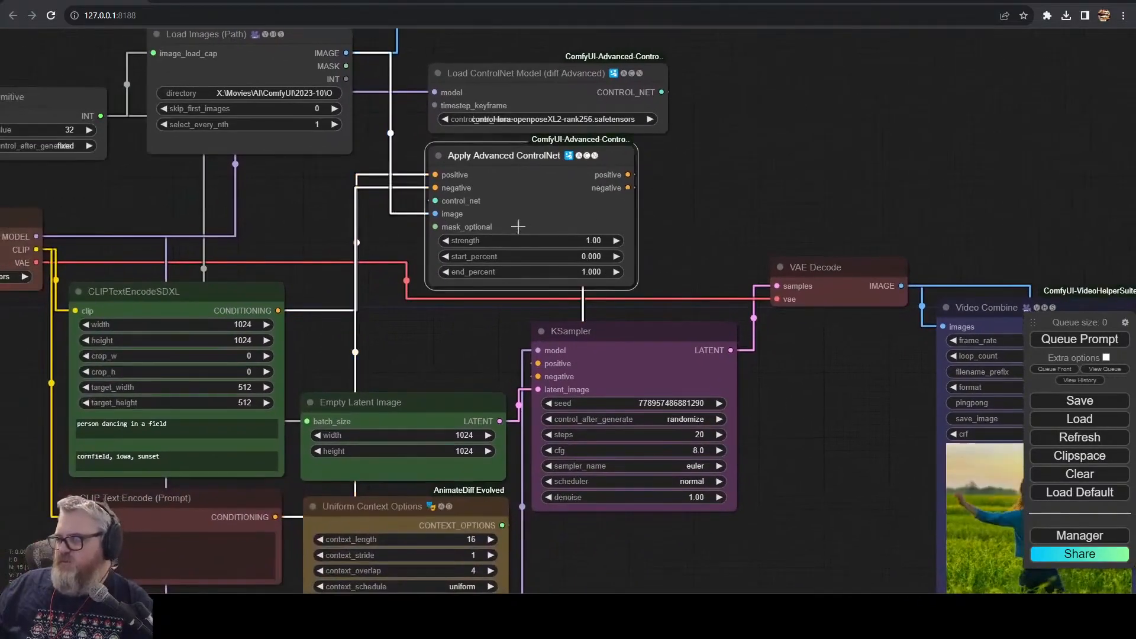
pyautogui.moveTo(429, 350); pyautogui.dragTo(314, 312)
pyautogui.click(1050, 339)
pyautogui.scroll(-4, 603, 219)
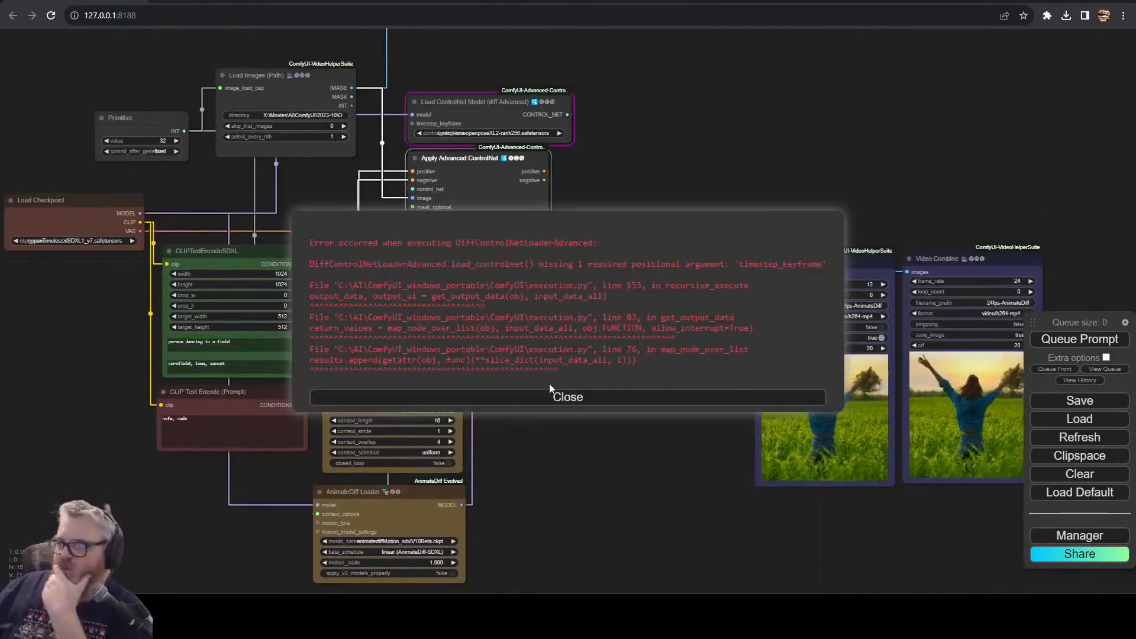
pyautogui.click(557, 397)
# - Add a Timestep Keyframe node to the ControlNet loader's timestep_keyframe input and set its start_percent to 100
pyautogui.moveTo(647, 165); pyautogui.dragTo(685, 342)
pyautogui.scroll(5, 529, 342)
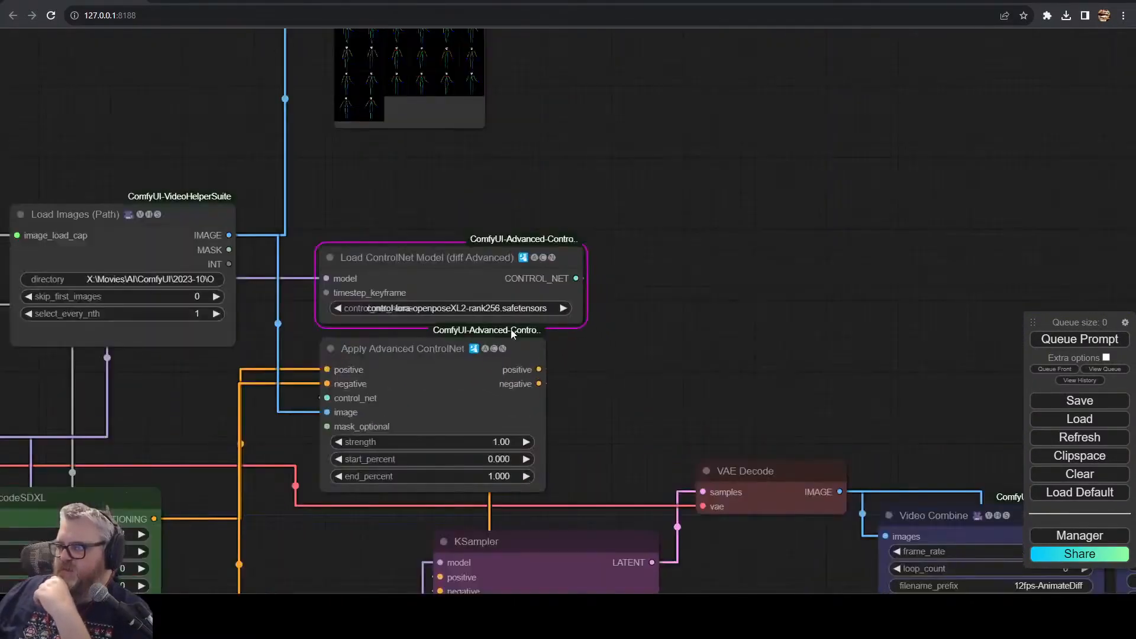
pyautogui.moveTo(326, 292); pyautogui.dragTo(358, 173)
pyautogui.click(426, 228)
pyautogui.click(885, 187)
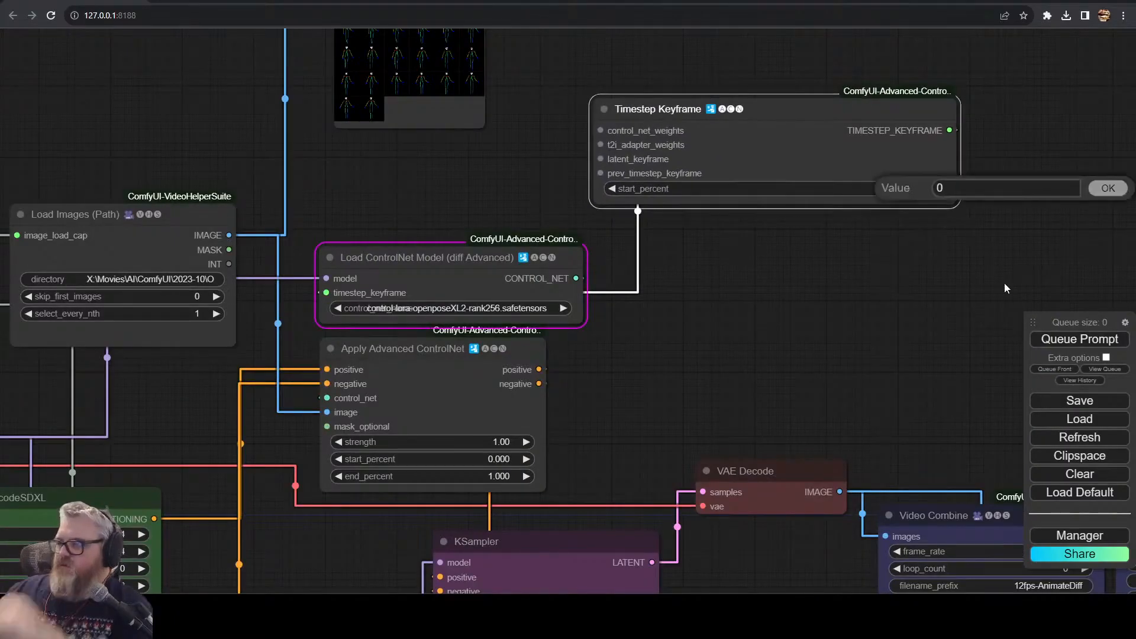
pyautogui.press('BackSpace')
pyautogui.write('100')
pyautogui.press('Return')
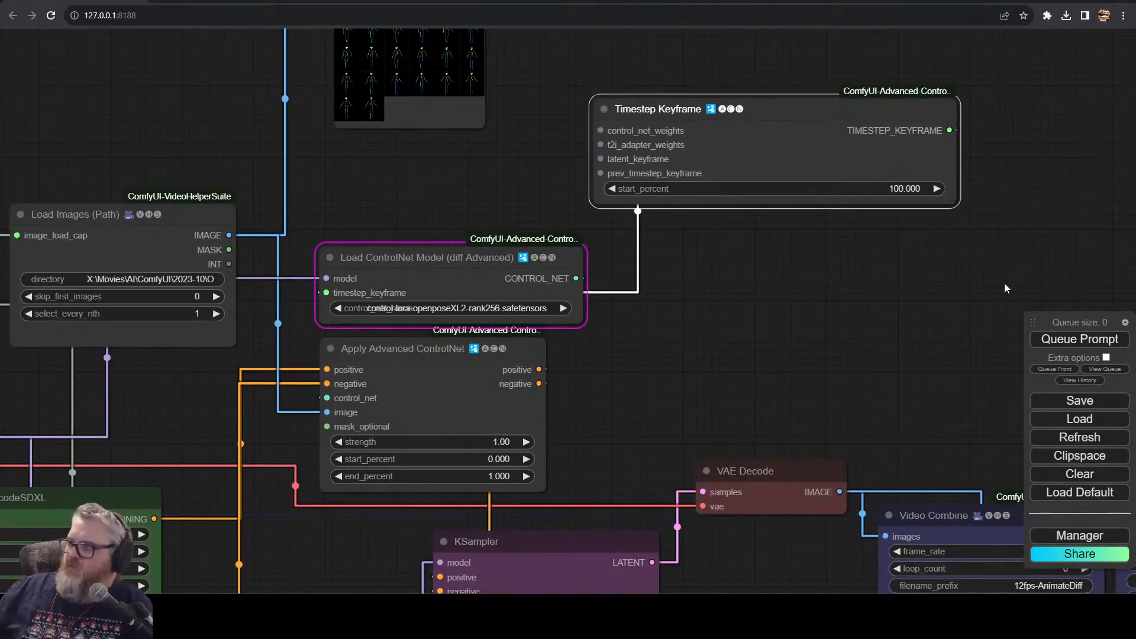
# - Queue the workflow with the Timestep Keyframe attached and dismiss the error report
pyautogui.hotkey('ctrl', 'Return')
pyautogui.scroll(-4, 731, 285)
pyautogui.moveTo(731, 285); pyautogui.dragTo(701, 91)
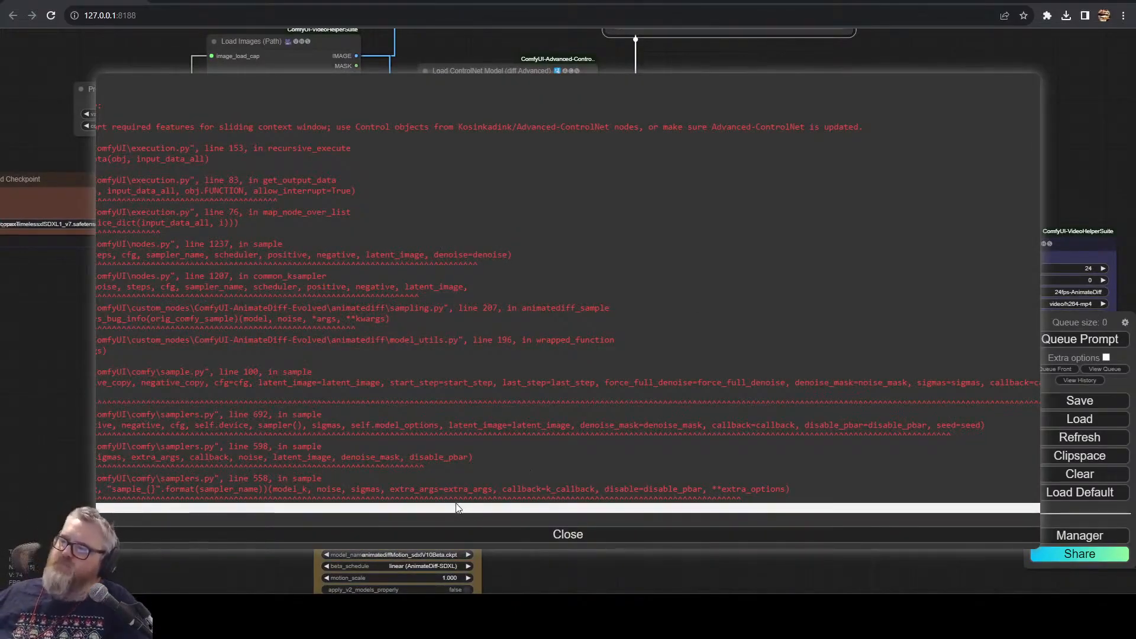
pyautogui.click(455, 534)
# - Add a Latent Keyframe node feeding the Timestep Keyframe's latent_keyframe input, and set start_percent to 0
pyautogui.moveTo(700, 92); pyautogui.dragTo(665, 405)
pyautogui.doubleClick(664, 403)
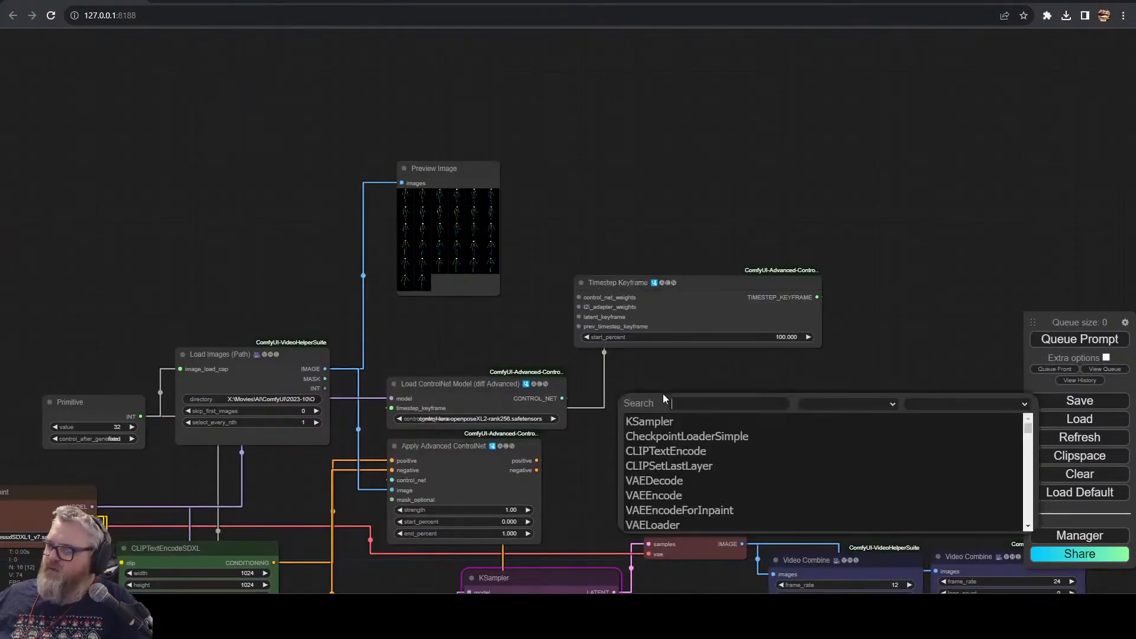
pyautogui.rightClick(675, 413)
pyautogui.moveTo(681, 412)
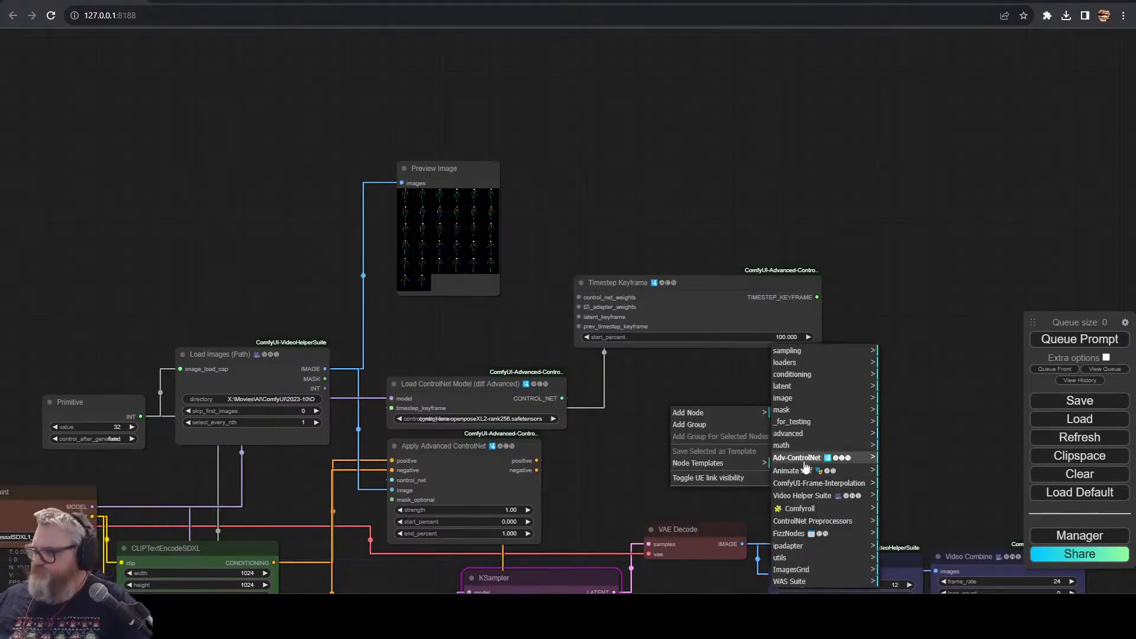
pyautogui.moveTo(806, 458)
pyautogui.moveTo(898, 412)
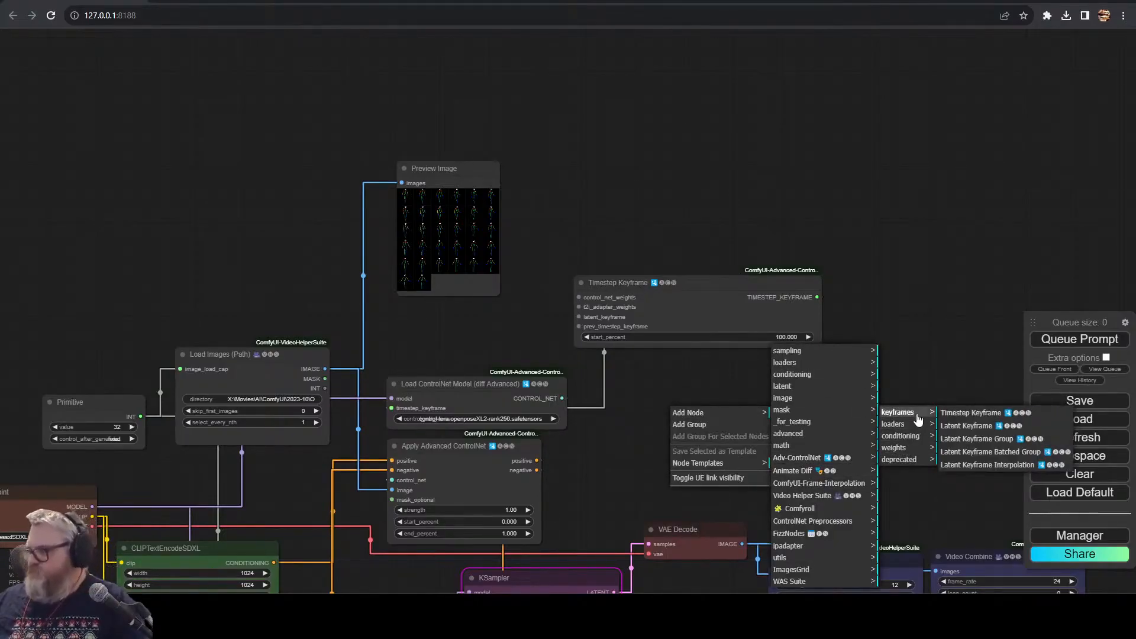
pyautogui.click(968, 426)
pyautogui.moveTo(735, 399); pyautogui.dragTo(602, 148)
pyautogui.moveTo(769, 161); pyautogui.dragTo(783, 336)
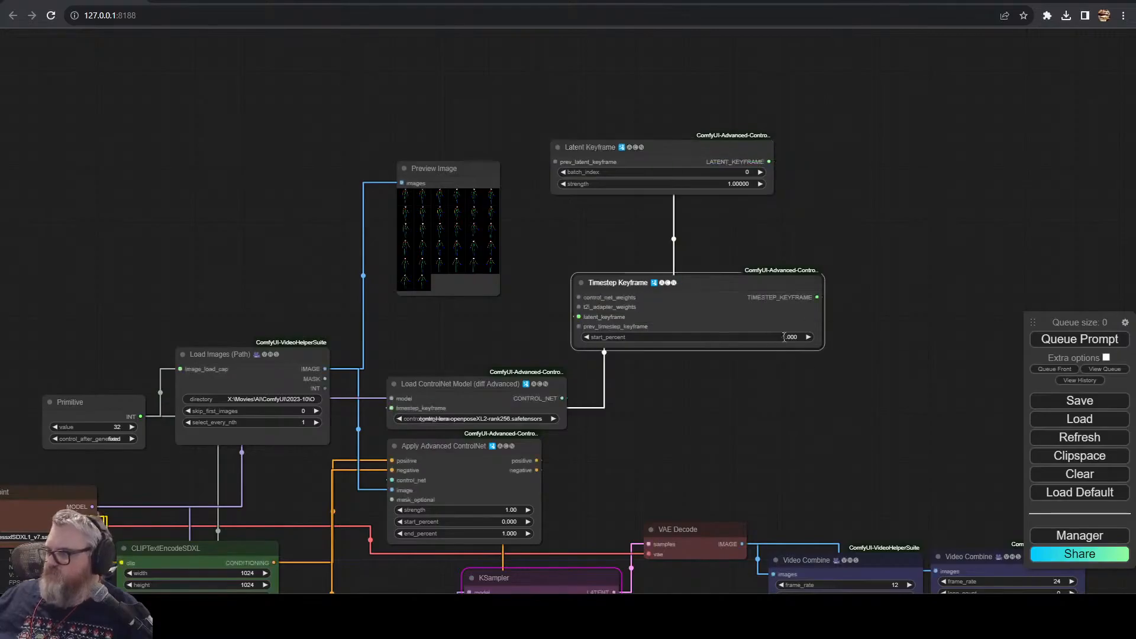
# - Run the workflow again with the Latent Keyframe attached and dismiss the error report
pyautogui.moveTo(718, 450); pyautogui.dragTo(785, 322)
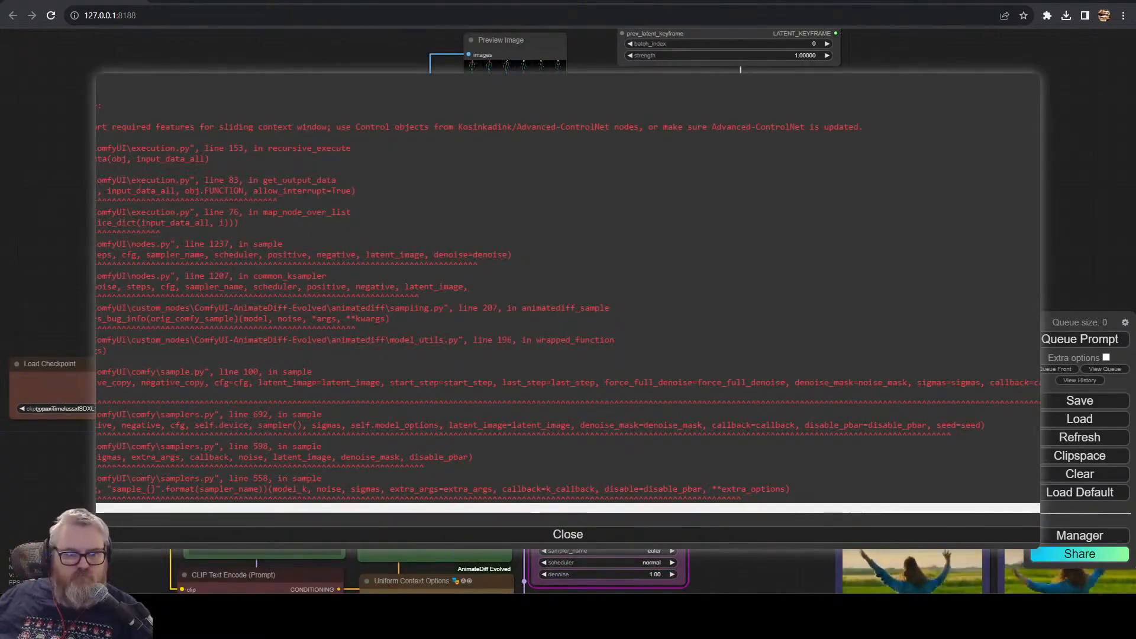
pyautogui.click(567, 534)
# - Try a ScaledSoftControlNetWeights node on the Timestep Keyframe's control_net_weights input, and delete the weights and keyframe nodes
pyautogui.scroll(4, 706, 272)
pyautogui.moveTo(706, 272); pyautogui.dragTo(501, 430)
pyautogui.moveTo(542, 301); pyautogui.dragTo(483, 276)
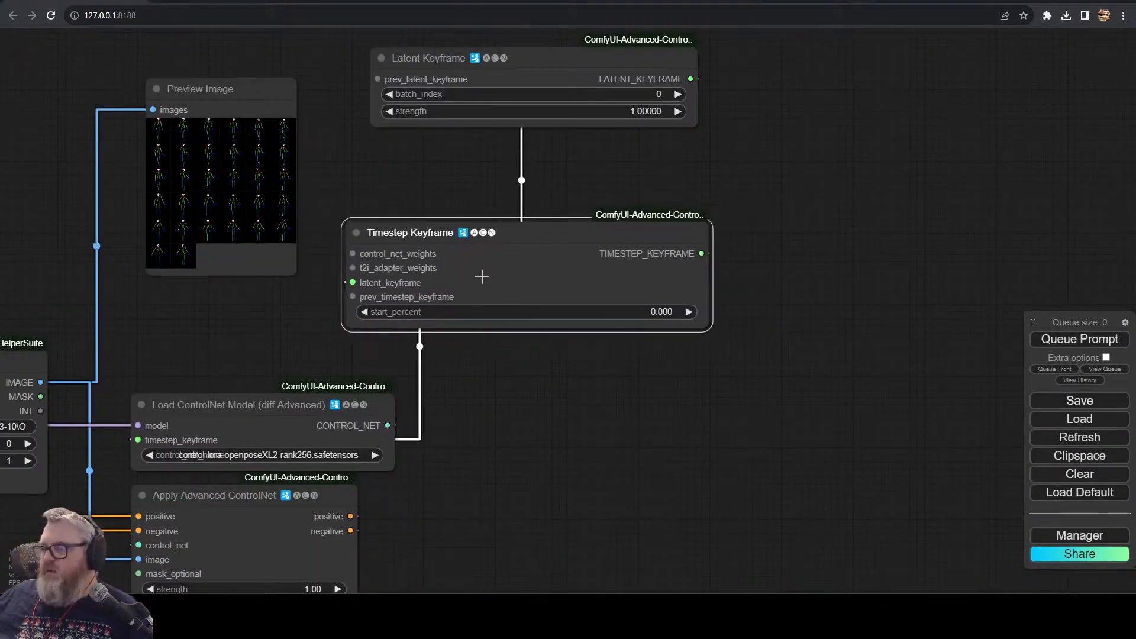
pyautogui.moveTo(353, 253); pyautogui.dragTo(356, 164)
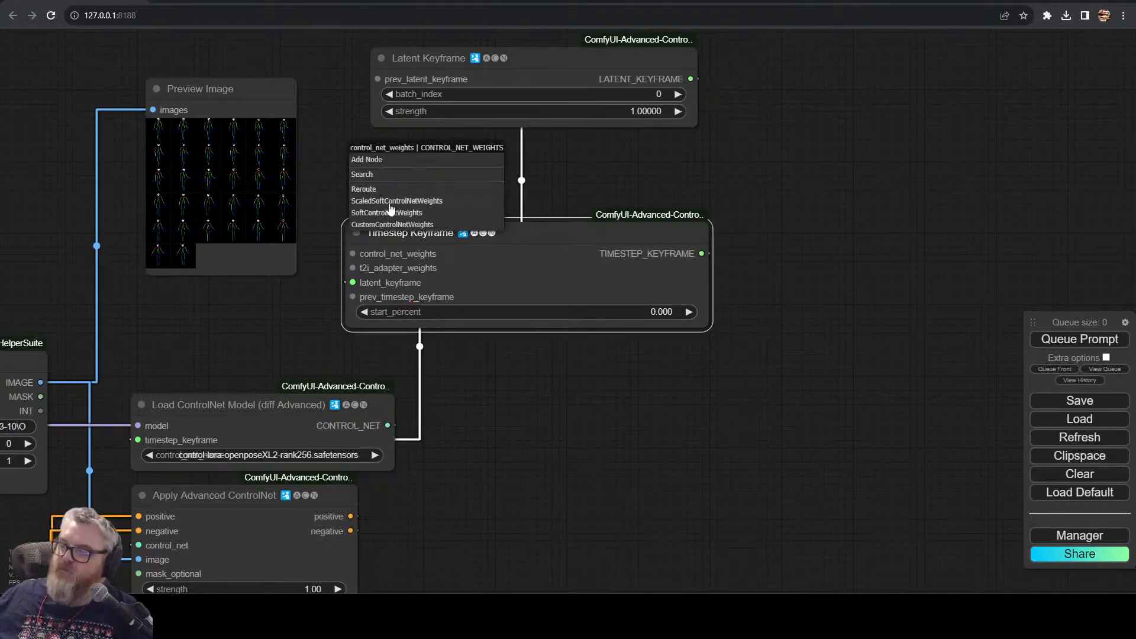
pyautogui.click(405, 201)
pyautogui.moveTo(482, 151); pyautogui.dragTo(852, 121)
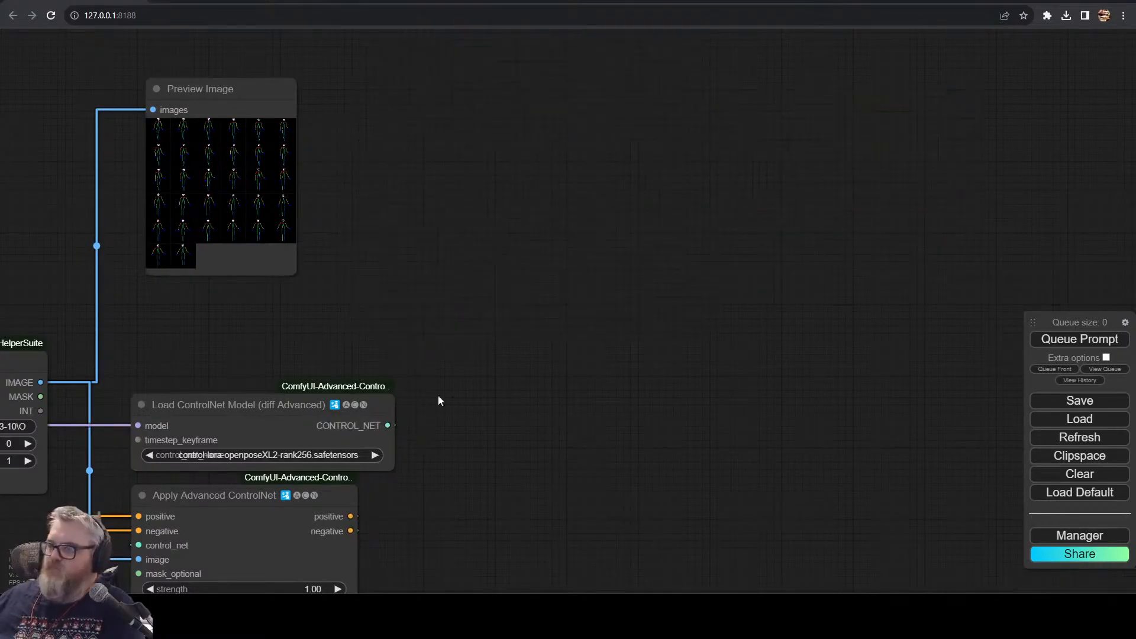
# - Add Load ControlNet Model (Advanced) and Apply ControlNet (Advanced) nodes, feeding the model and the loaded images into the apply node
pyautogui.doubleClick(426, 245)
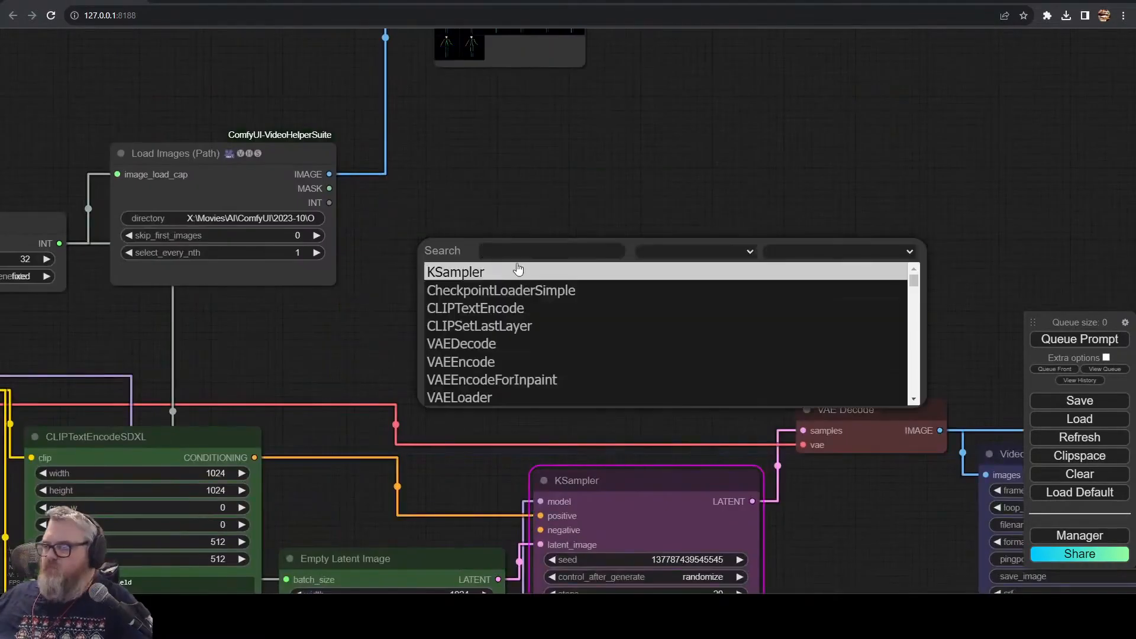
pyautogui.rightClick(516, 180)
pyautogui.click(533, 183)
pyautogui.click(641, 290)
pyautogui.click(738, 195)
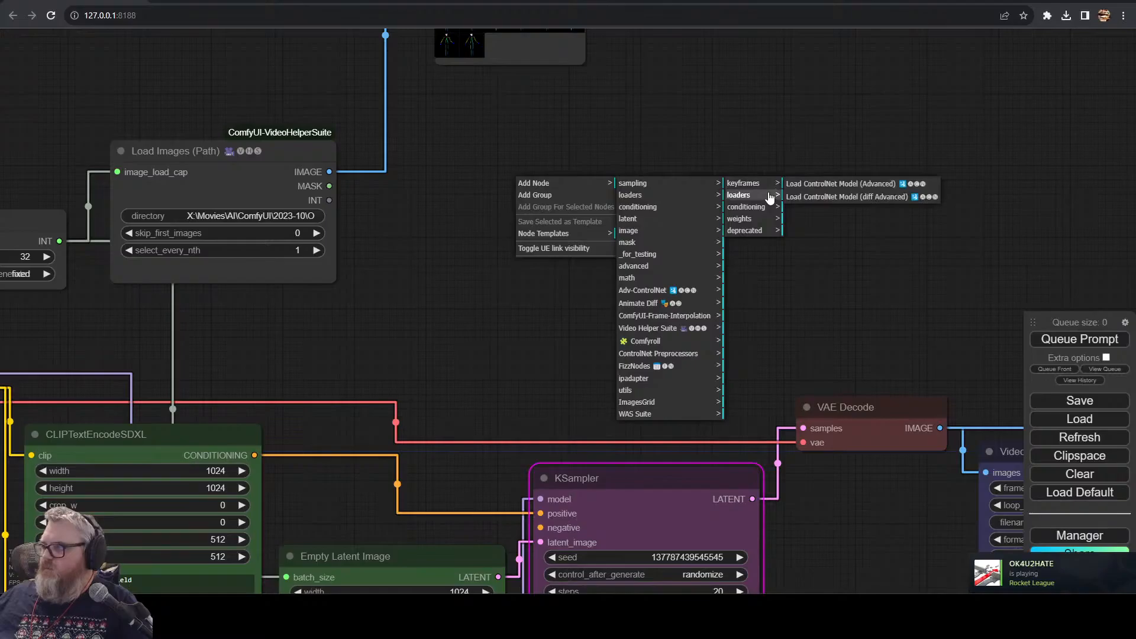
pyautogui.click(840, 183)
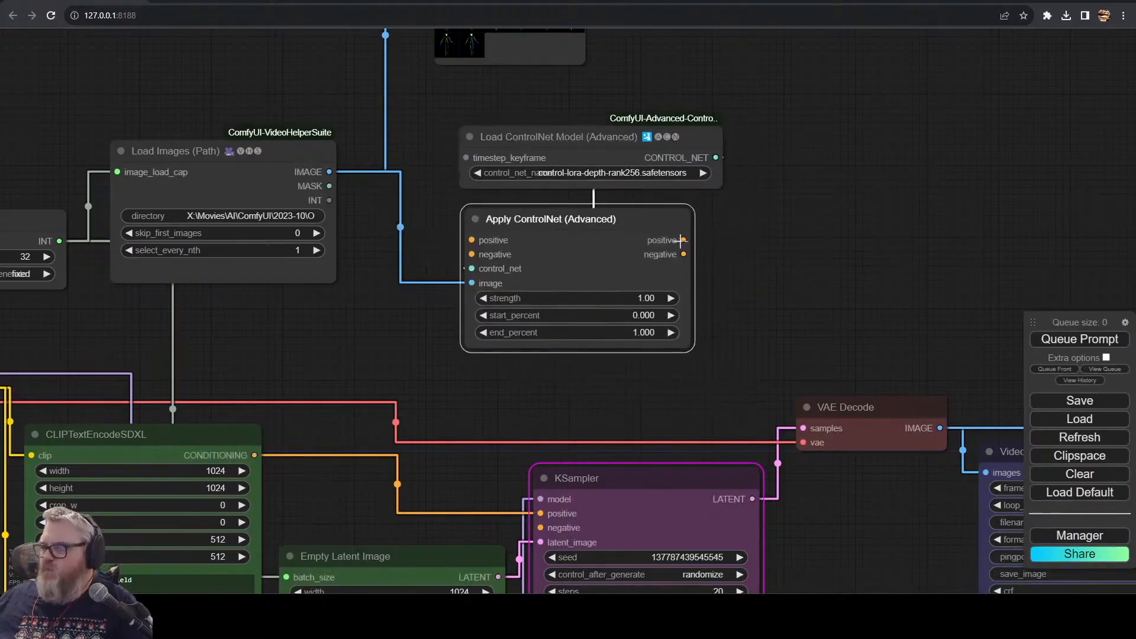
# - Route both text conditionings through Apply ControlNet (Advanced) into the KSampler, then queue the workflow and dismiss the error report
pyautogui.moveTo(683, 240); pyautogui.dragTo(540, 513)
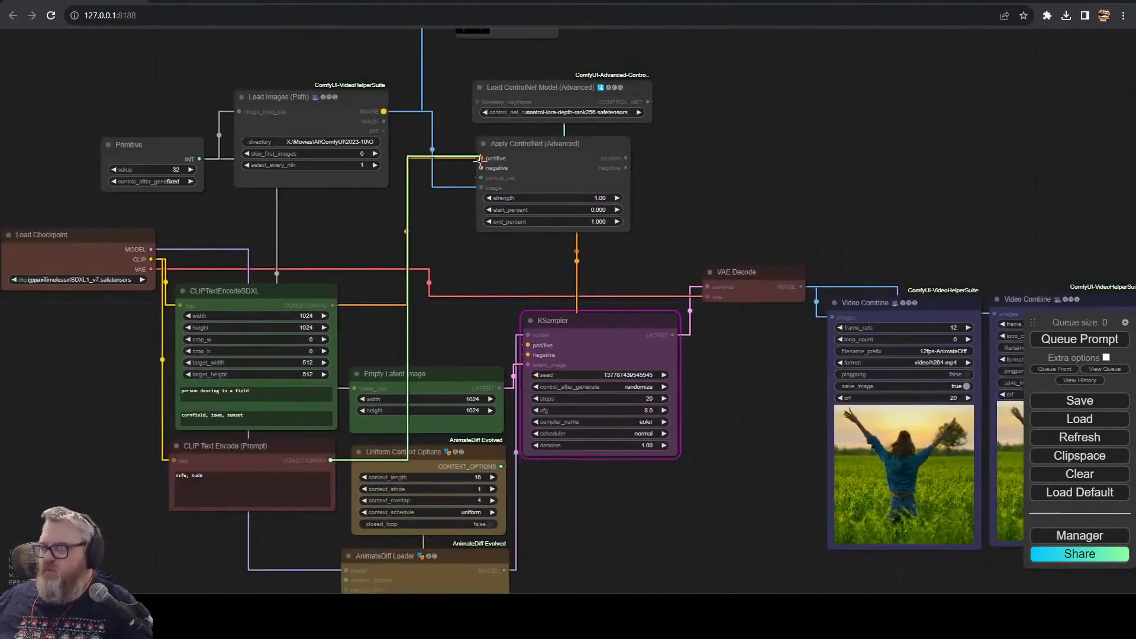
pyautogui.scroll(3, 622, 400)
pyautogui.scroll(-3, 858, 270)
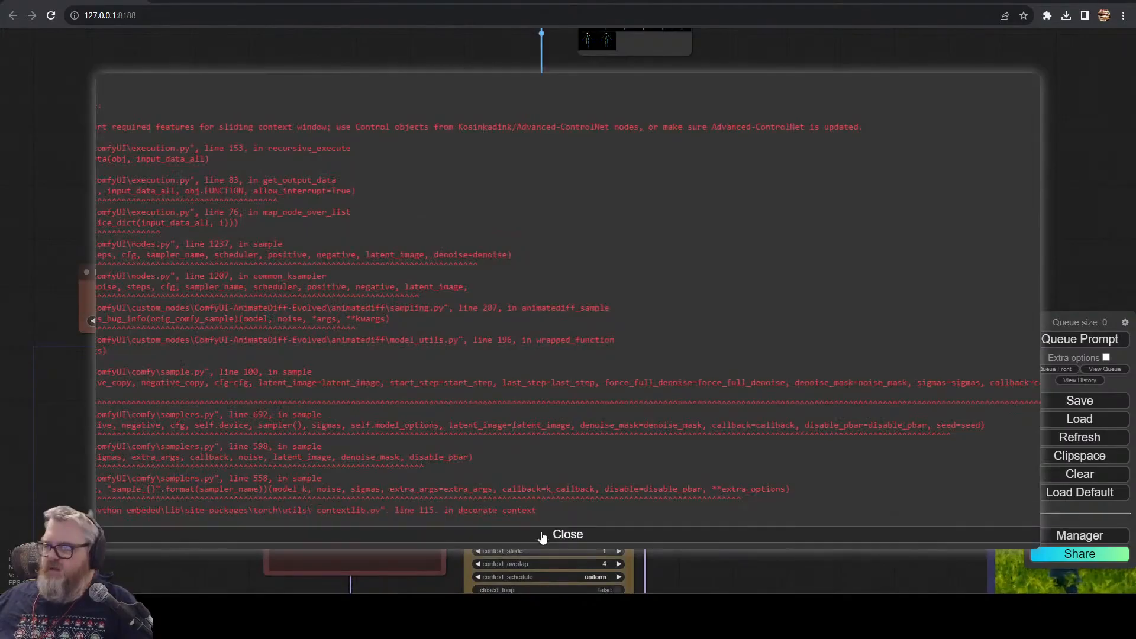
pyautogui.click(562, 532)
# - Try control_v10e_sdxl_opticalpattern.safetensors as the ControlNet model and queue the workflow
pyautogui.click(755, 137)
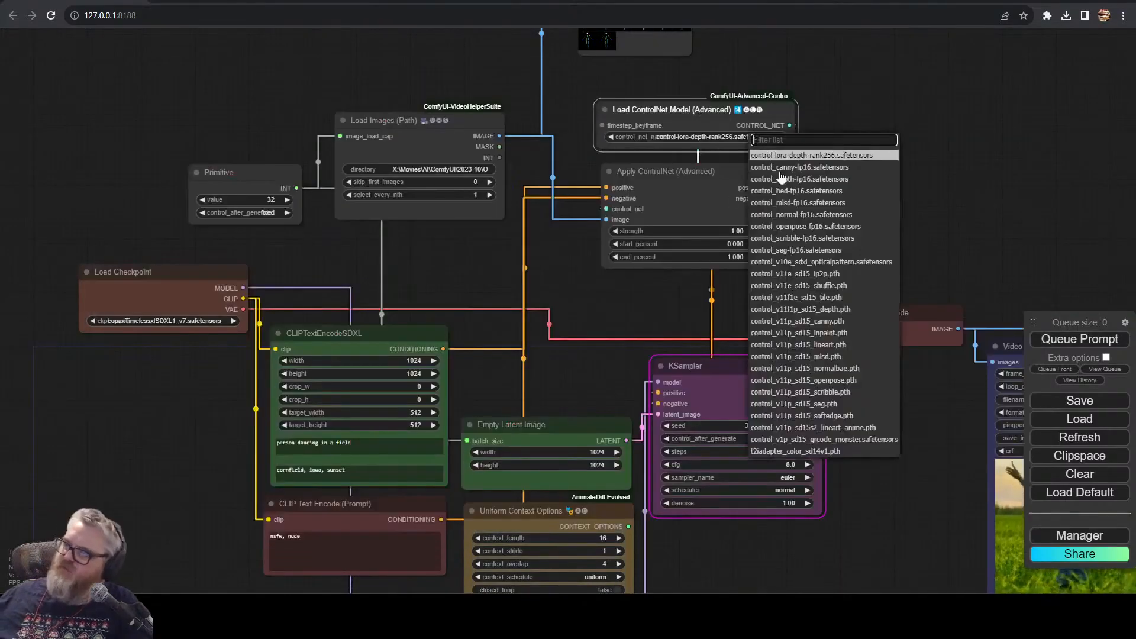
pyautogui.click(821, 261)
pyautogui.hotkey('ctrl', 'Return')
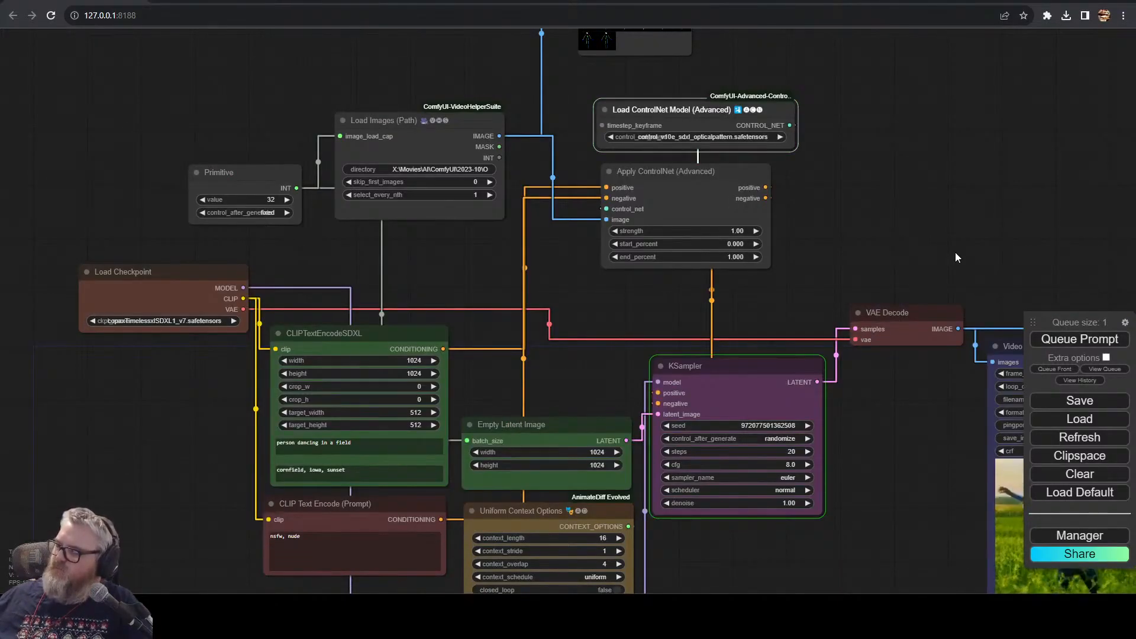
pyautogui.moveTo(955, 253); pyautogui.dragTo(902, 129)
pyautogui.moveTo(254, 615)
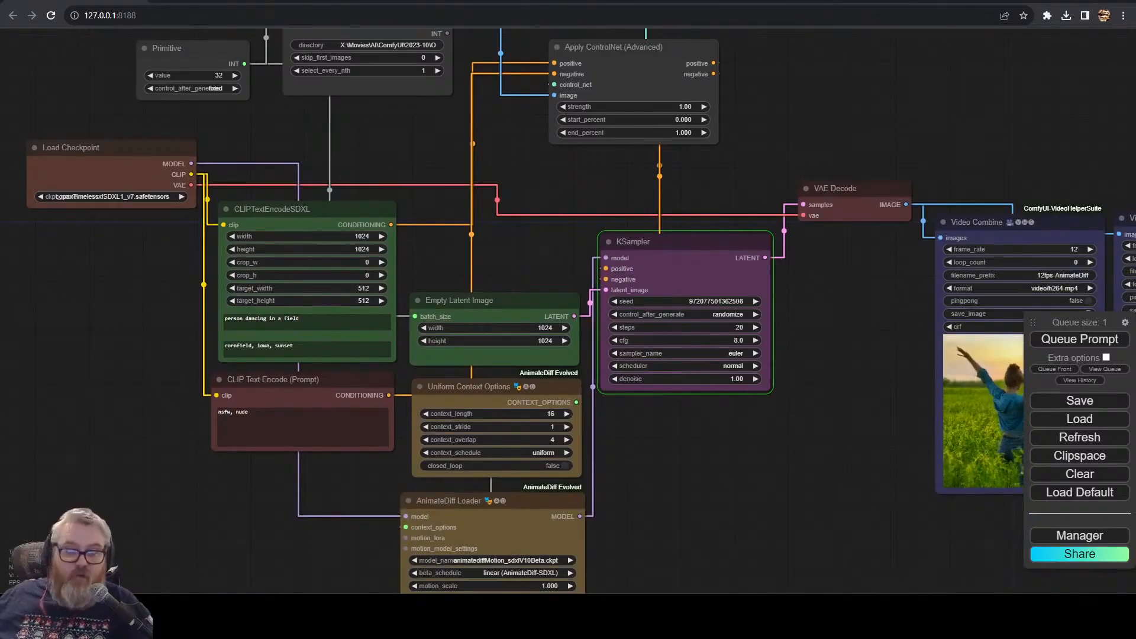
# - Open a new browser tab
pyautogui.hotkey('ctrl', 't')
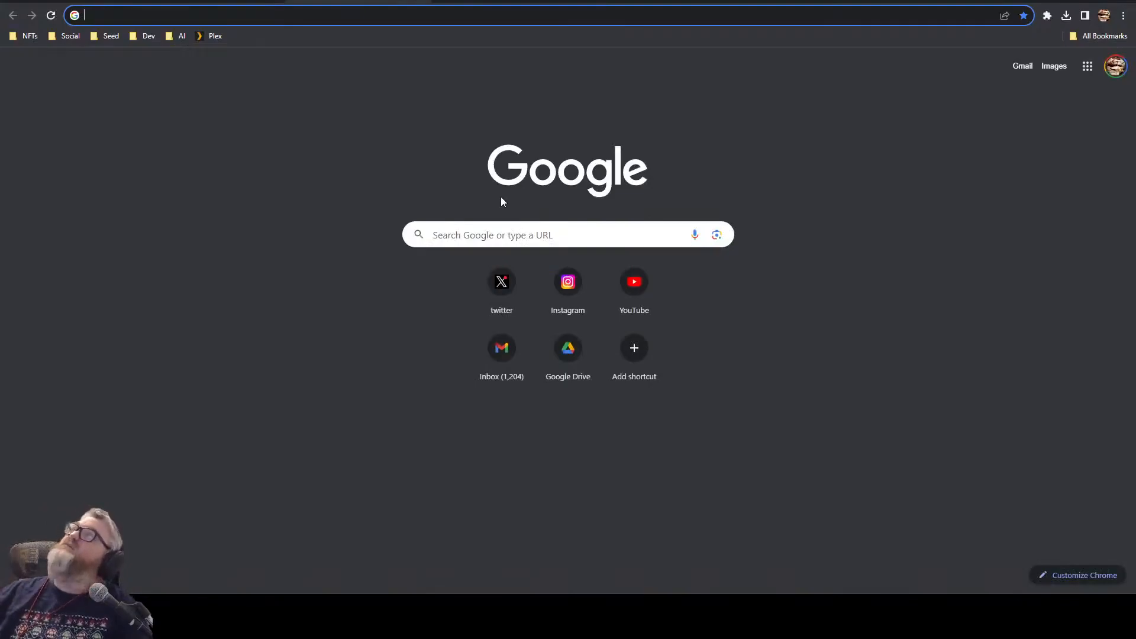
pyautogui.write('thi')
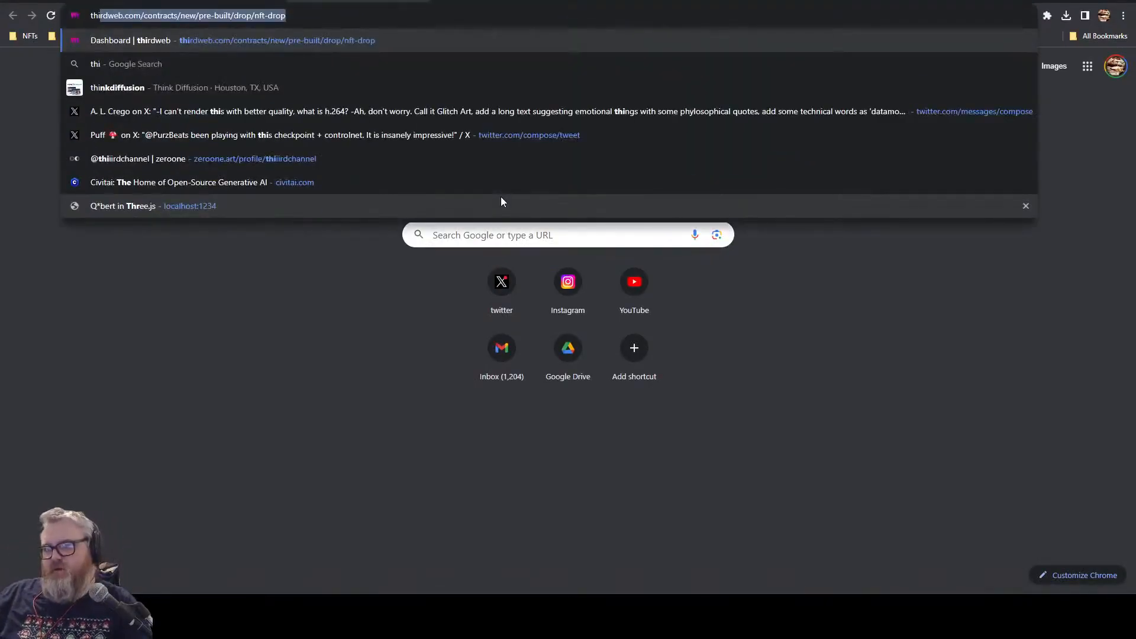
pyautogui.press('BackSpace')
pyautogui.press('BackSpace')
pyautogui.press('BackSpace')
pyautogui.press('BackSpace')
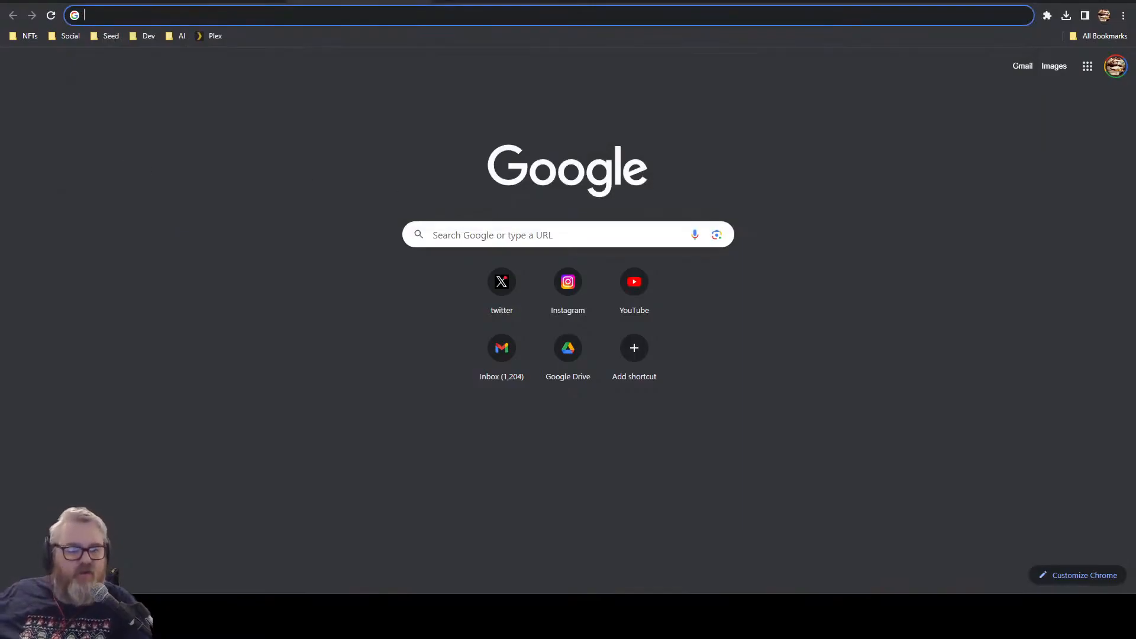
# - Follow the copied link to the controlnet-openpose-sdxl-1.0 files on Hugging Face and download OpenPoseXL2.safetensors
pyautogui.hotkey('ctrl', 'v')
pyautogui.press('Return')
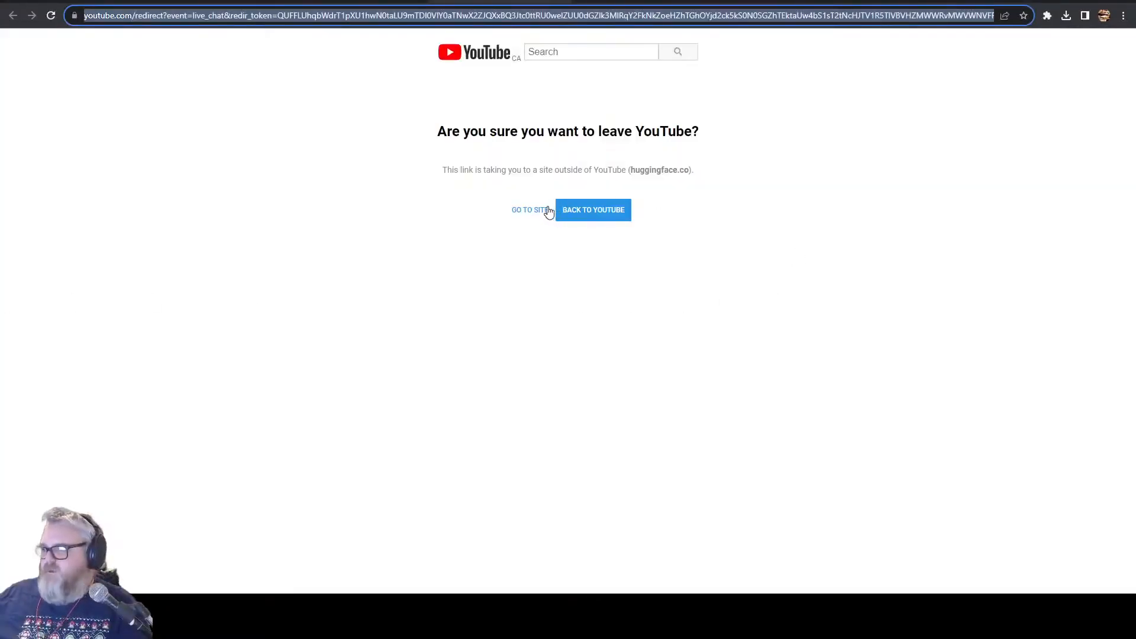
pyautogui.click(516, 212)
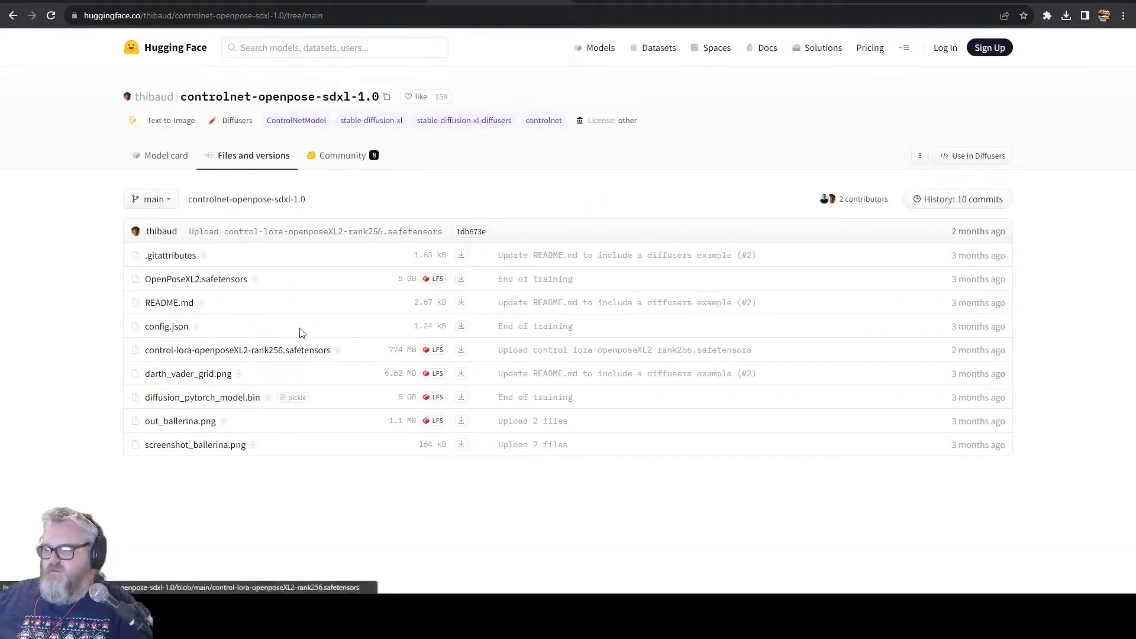
pyautogui.click(461, 279)
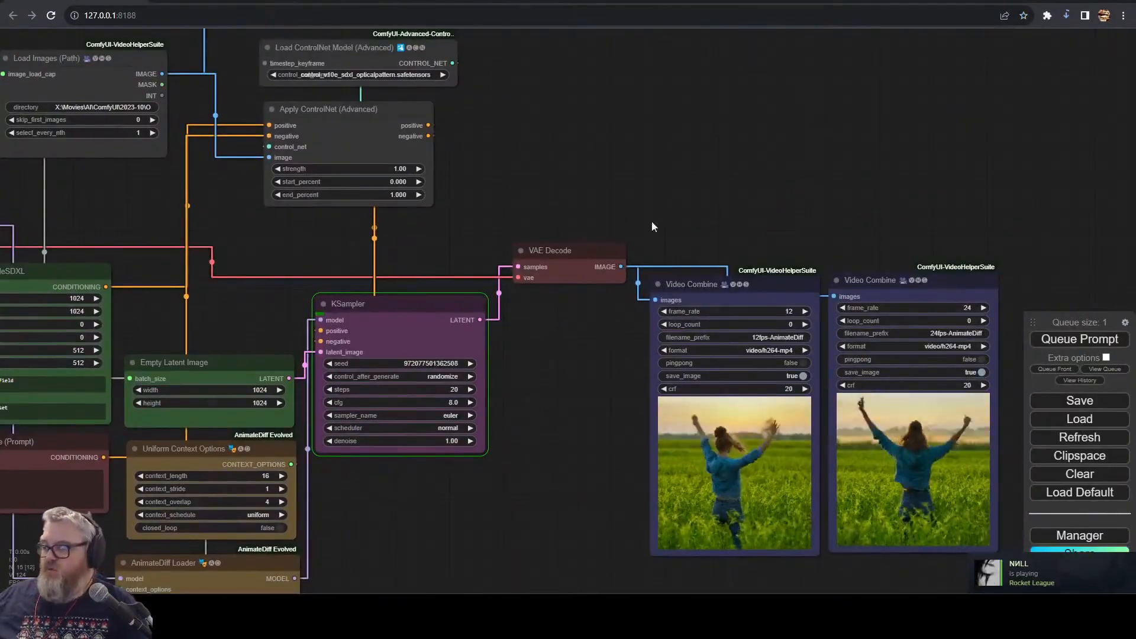
# - Check the progress of the OpenPoseXL2.safetensors download and examine the 12 fps and 24 fps video previews up close
pyautogui.click(1066, 16)
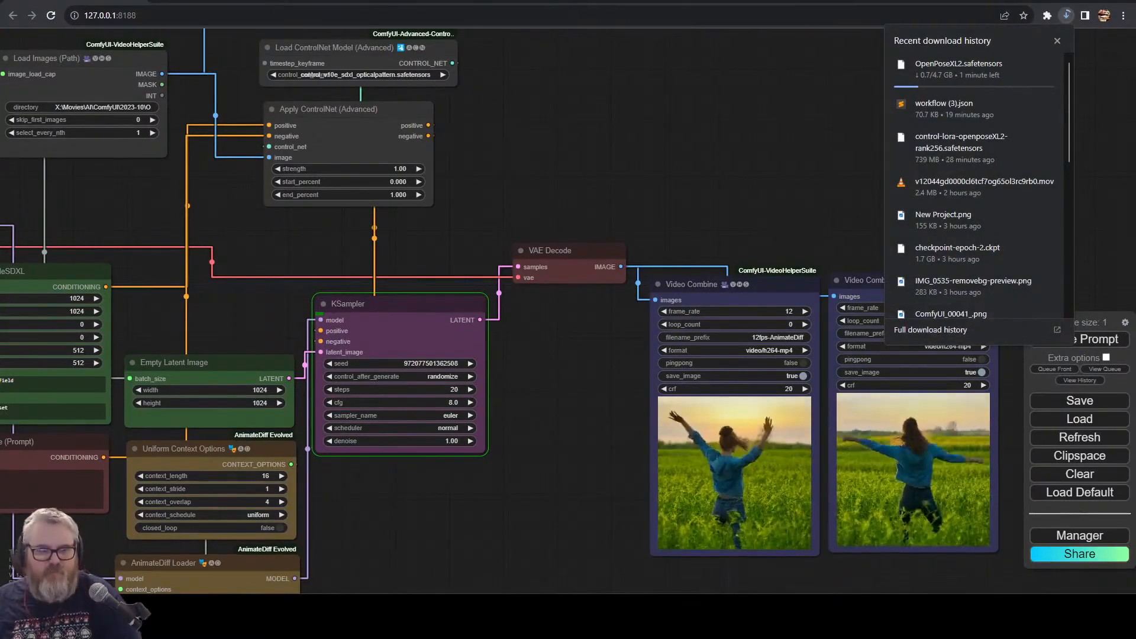
pyautogui.press('Escape')
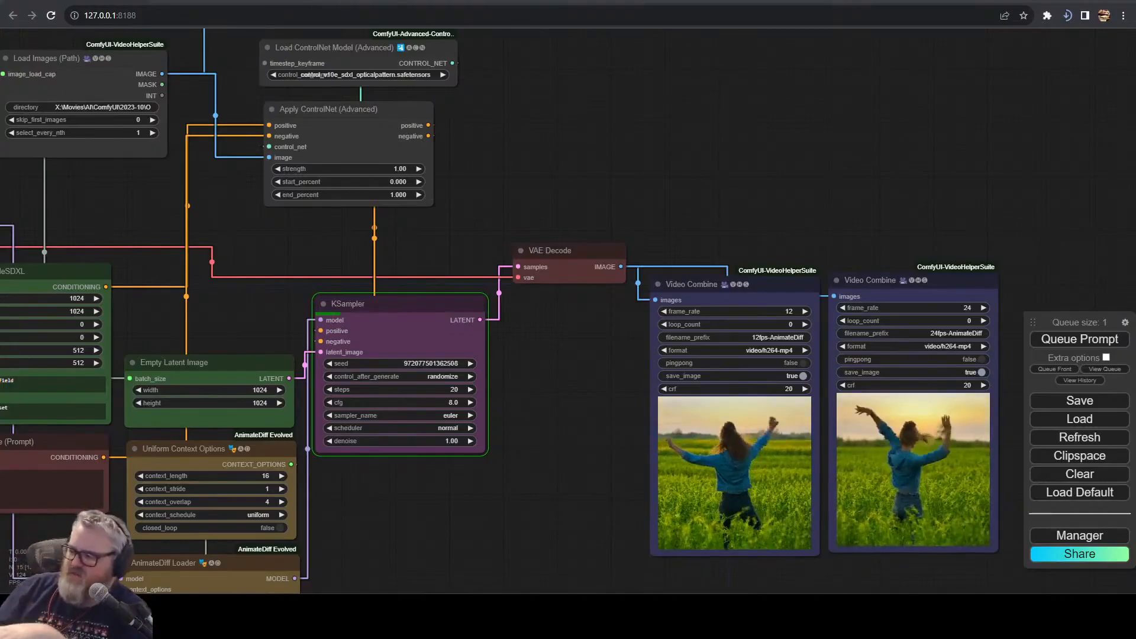
pyautogui.scroll(10, 846, 417)
pyautogui.moveTo(366, 397); pyautogui.dragTo(6, 69)
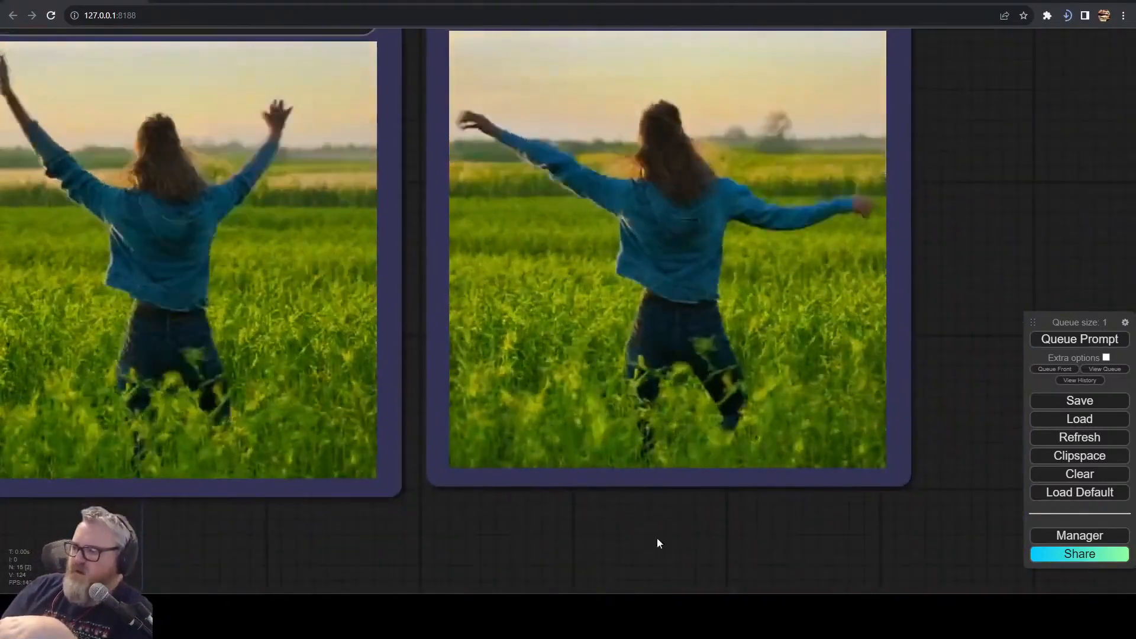
pyautogui.moveTo(612, 482); pyautogui.dragTo(595, 560)
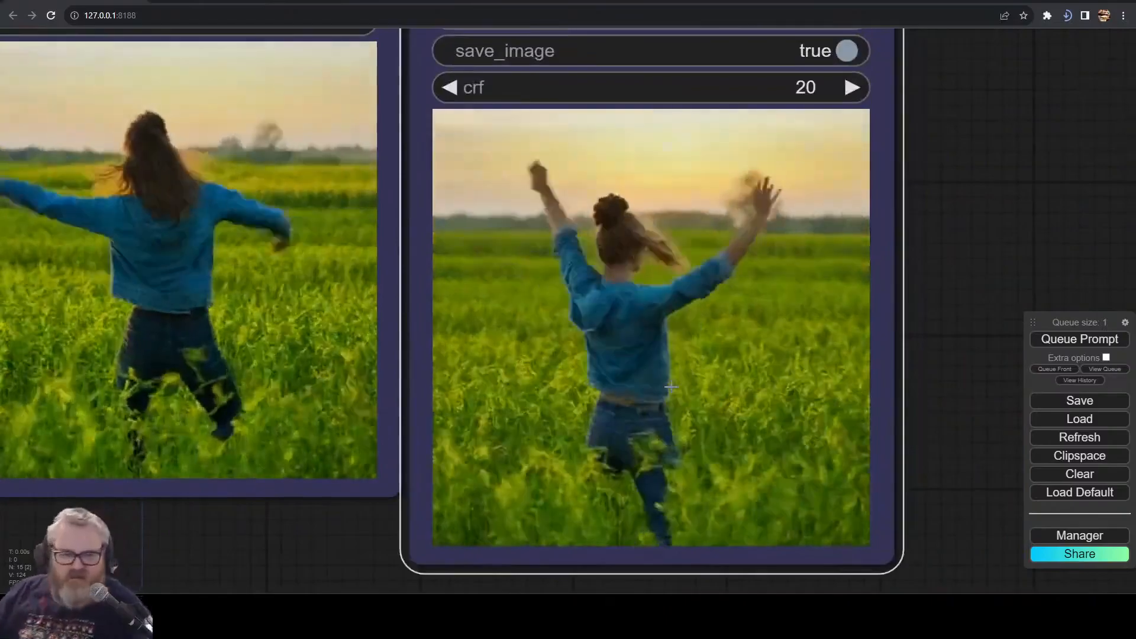
pyautogui.scroll(-8, 671, 387)
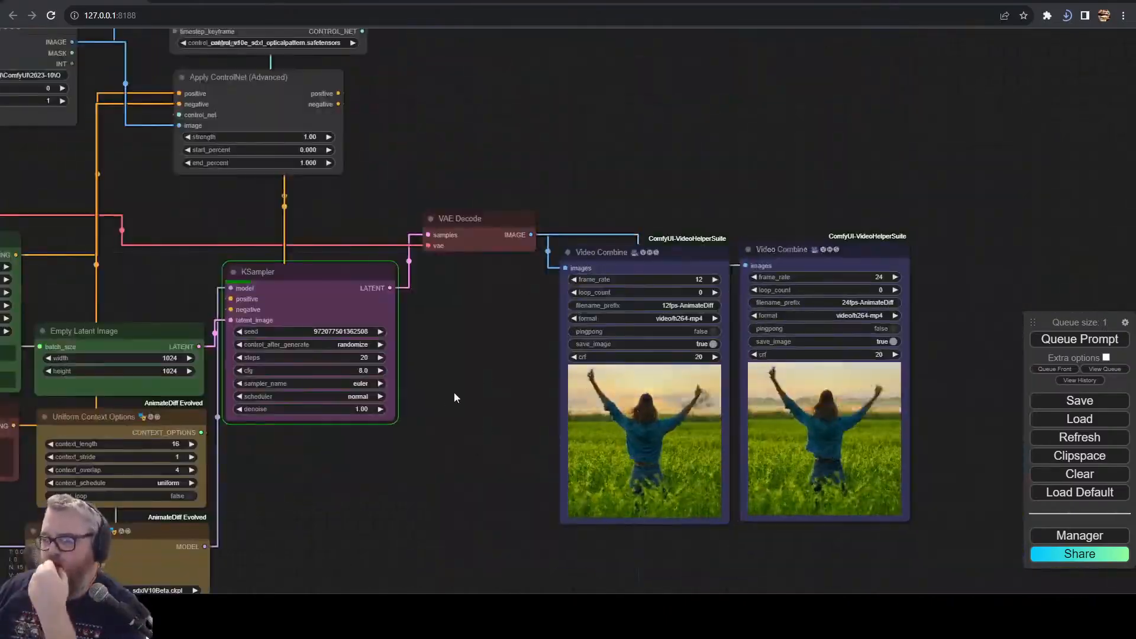
pyautogui.scroll(2, 552, 223)
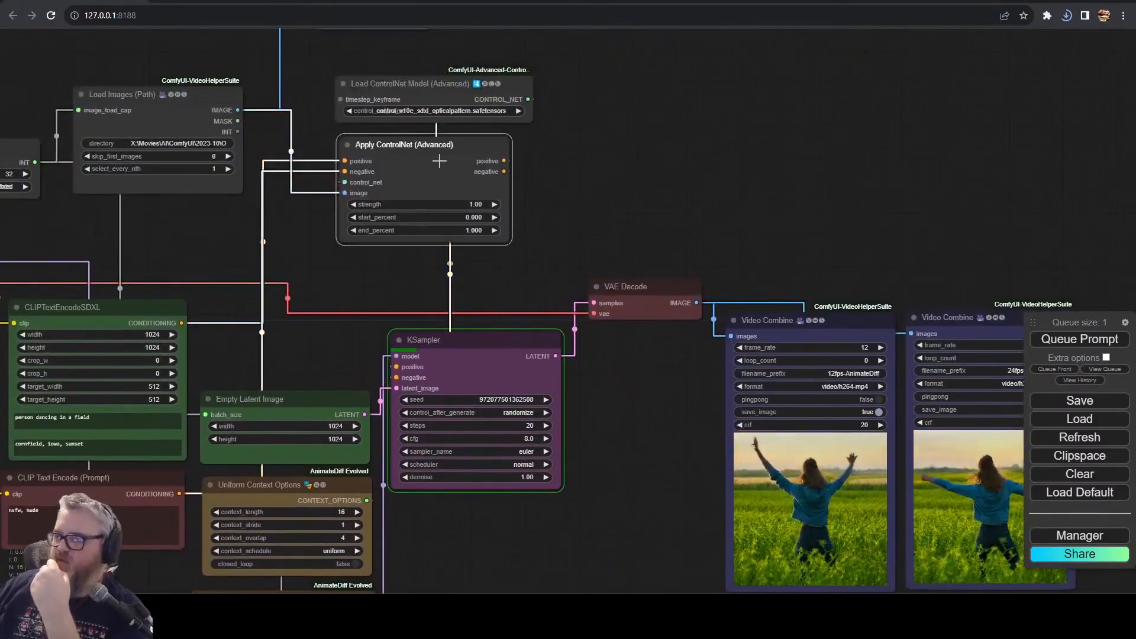
# - Show the workflow queue and check the model download again
pyautogui.click(1105, 368)
pyautogui.click(1066, 15)
pyautogui.moveTo(897, 125); pyautogui.dragTo(882, 126)
# - Open the ComfyUI folder under c:\ai in the file manager and permanently delete the selected item
pyautogui.press('super+r')
pyautogui.write('c:\\ai\\c')
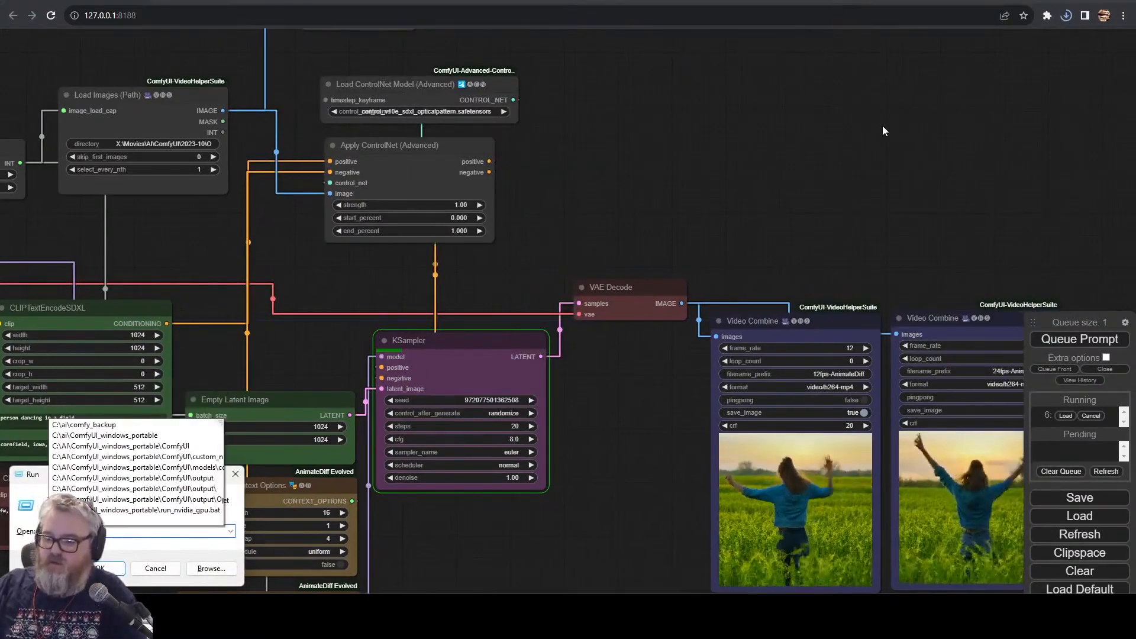
pyautogui.press('Return')
pyautogui.hotkey('shift', 'Delete')
pyautogui.press('Return')
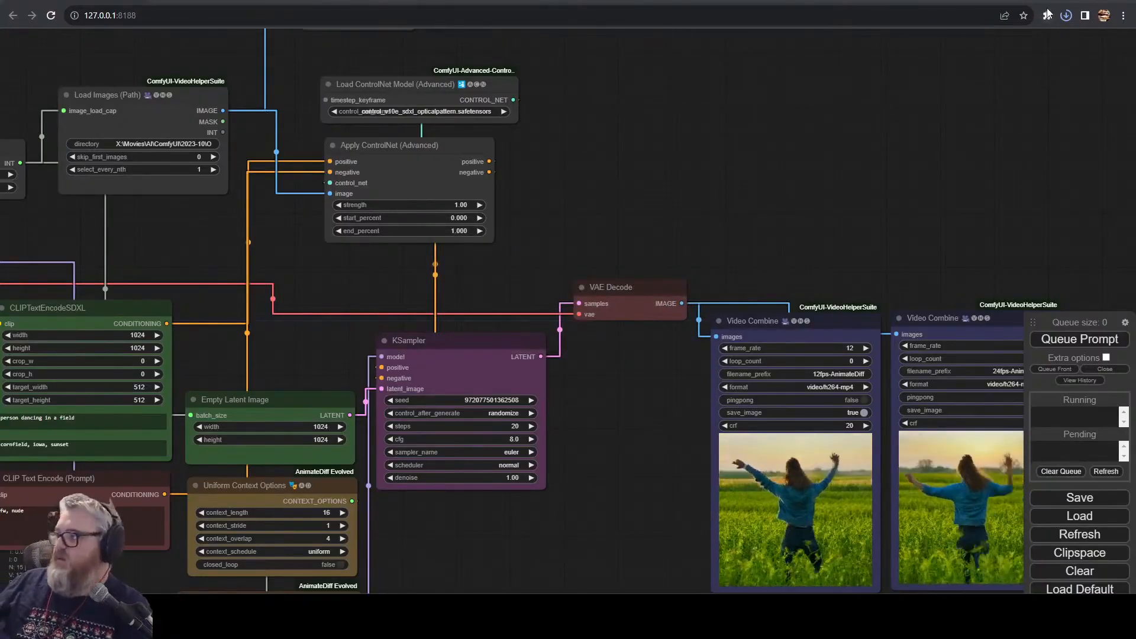
# - Set the downloaded OpenPoseXL2.safetensors as the model in Load ControlNet Model (Advanced) and queue the workflow
pyautogui.click(1065, 15)
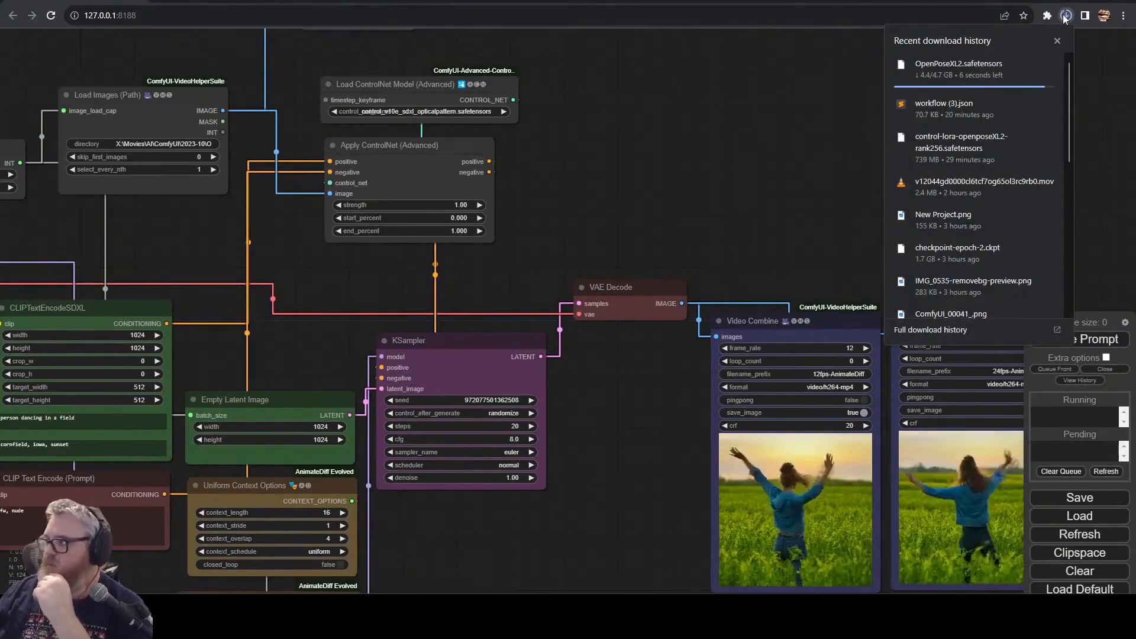
pyautogui.click(1031, 69)
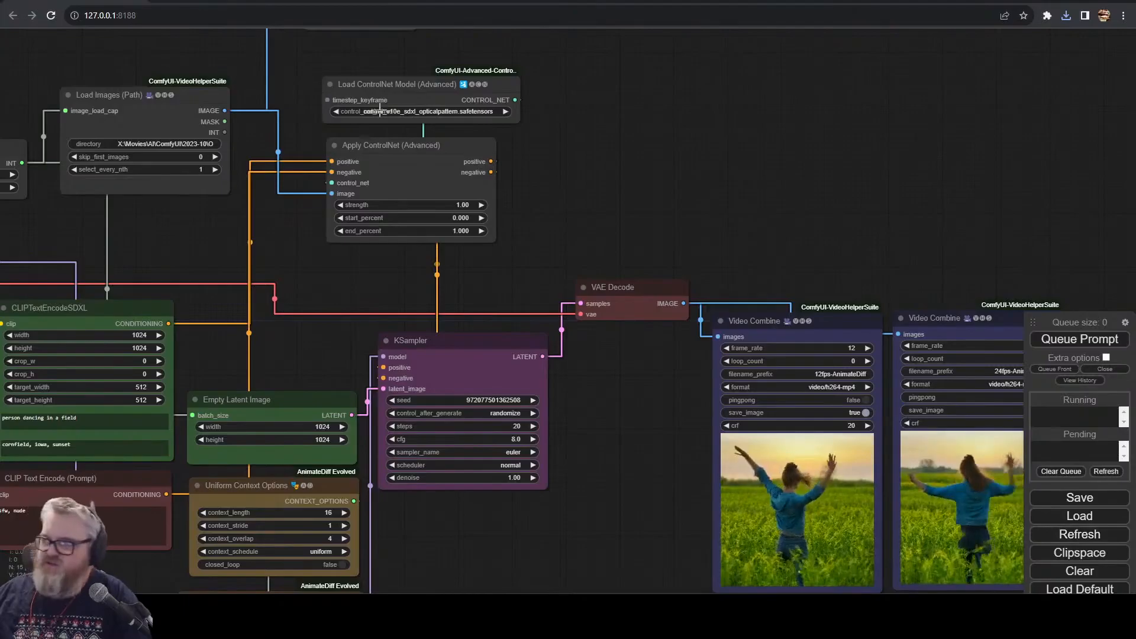
pyautogui.click(414, 112)
pyautogui.click(467, 128)
pyautogui.click(1093, 340)
pyautogui.scroll(-3, 821, 191)
# - Search YouTube for "purz dreamforum" and watch the Dreamforum UK - Drip 1 - 16x9 video in full screen
pyautogui.click(220, 527)
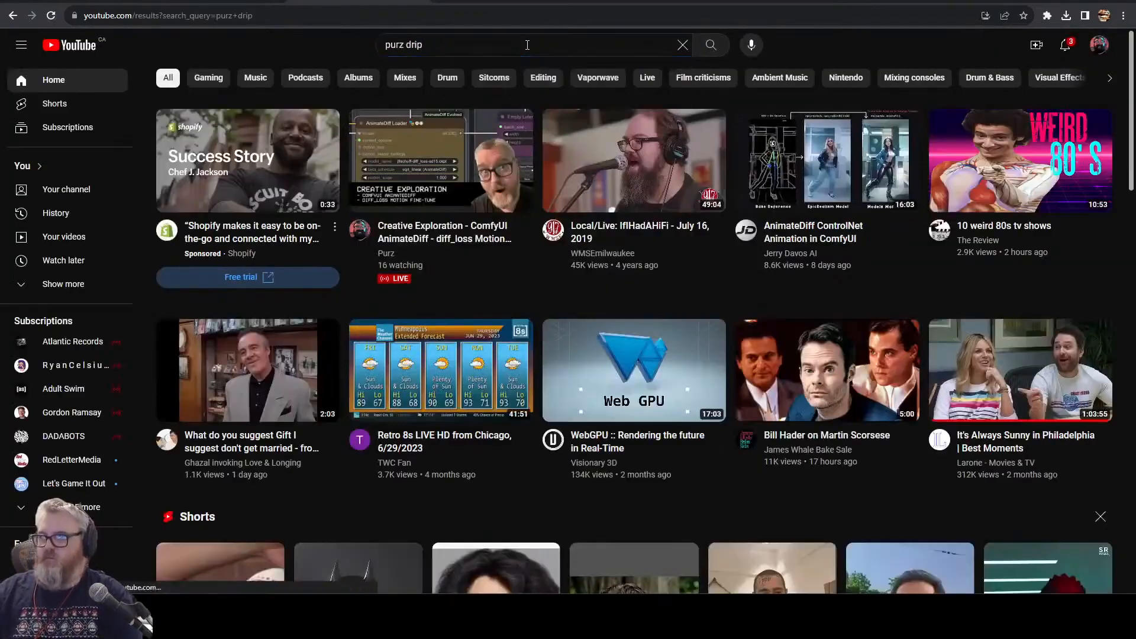
pyautogui.press('Return')
pyautogui.click(492, 45)
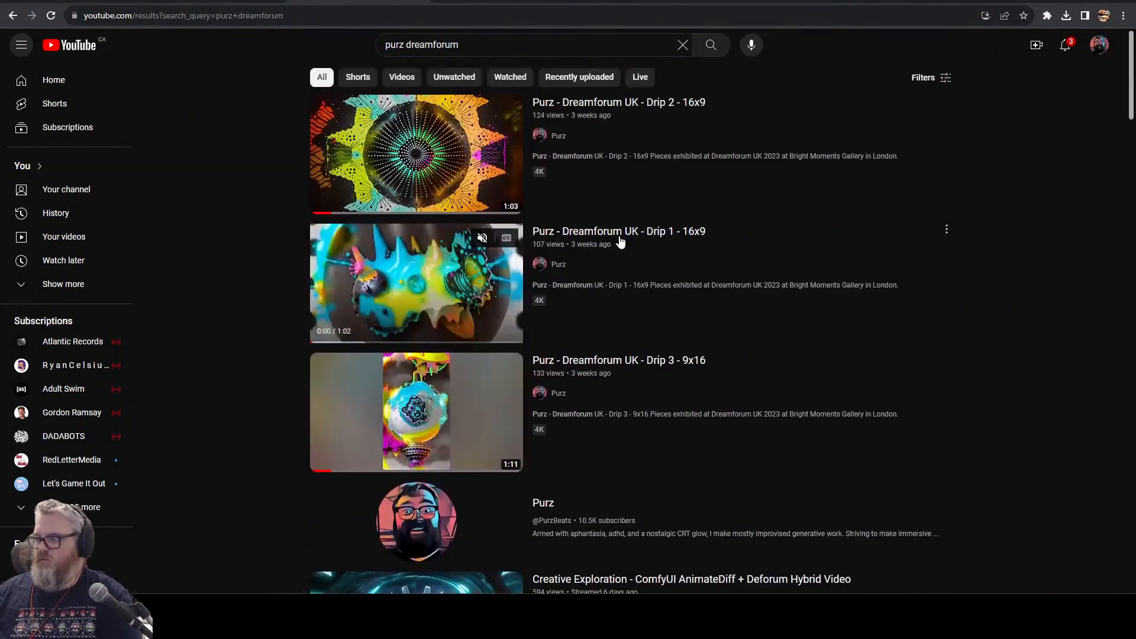
pyautogui.click(616, 243)
pyautogui.click(793, 487)
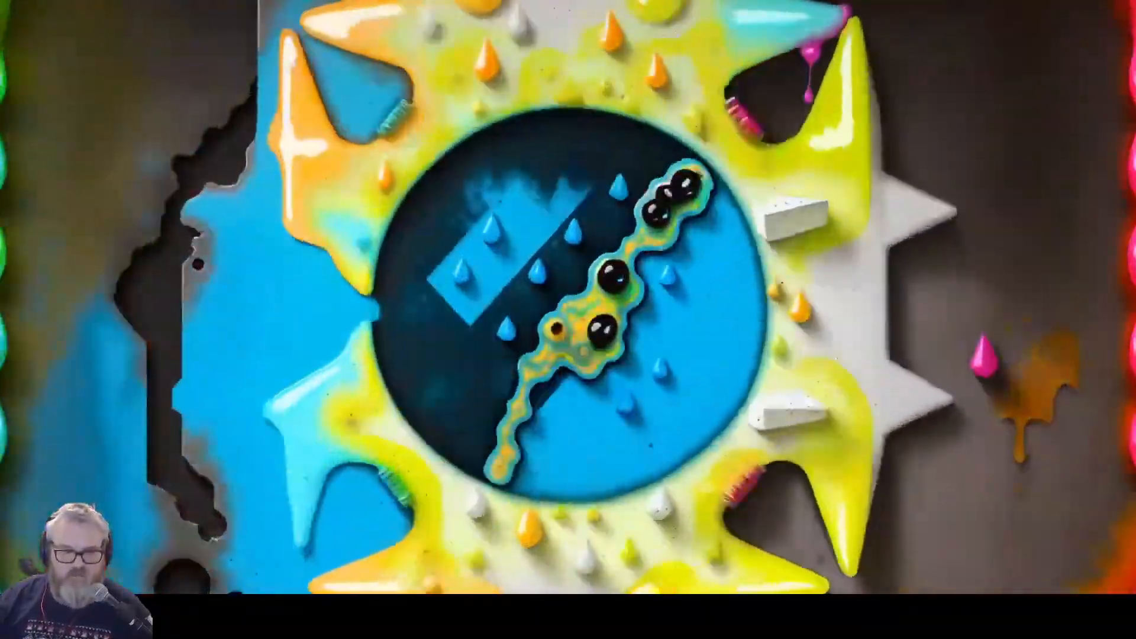
pyautogui.press('Escape')
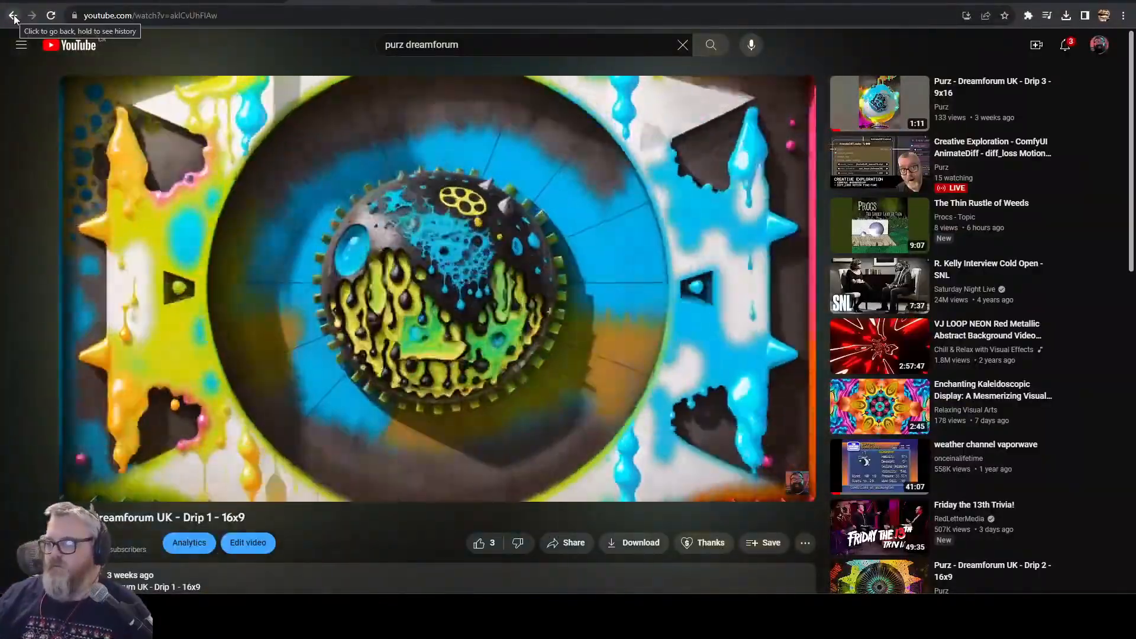
# - Open the Dreamforum UK Drip 2 and Drip 3 videos from the search results and select each video's web address
pyautogui.click(14, 16)
pyautogui.click(13, 16)
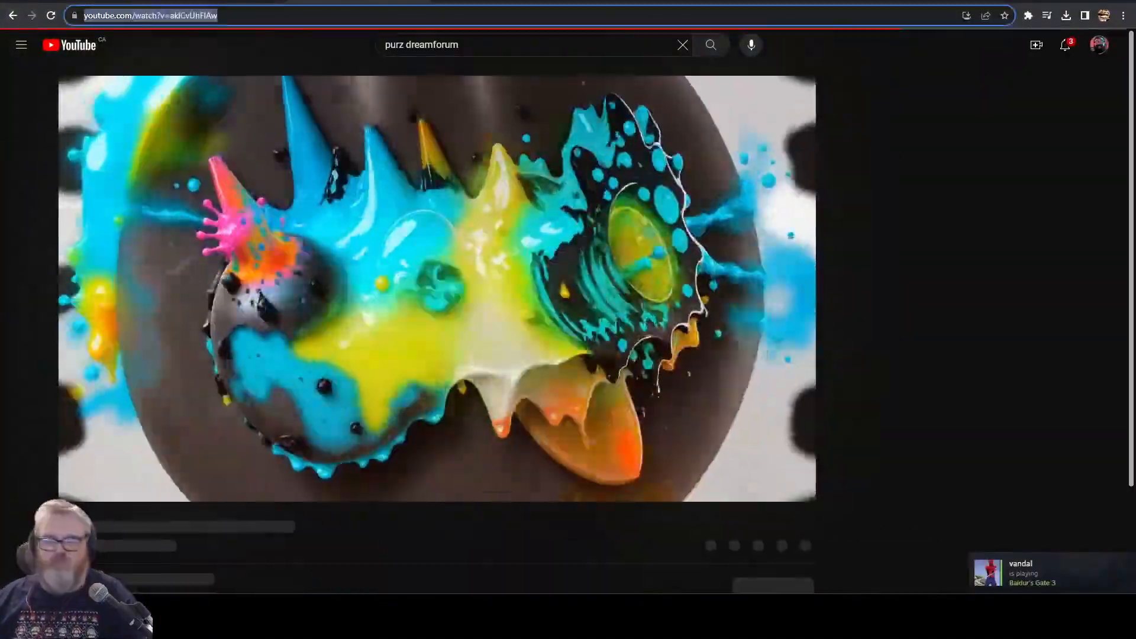
pyautogui.click(13, 15)
pyautogui.click(421, 152)
pyautogui.click(232, 15)
pyautogui.click(13, 16)
pyautogui.click(421, 414)
pyautogui.click(232, 16)
pyautogui.hotkey('ctrl', 'w')
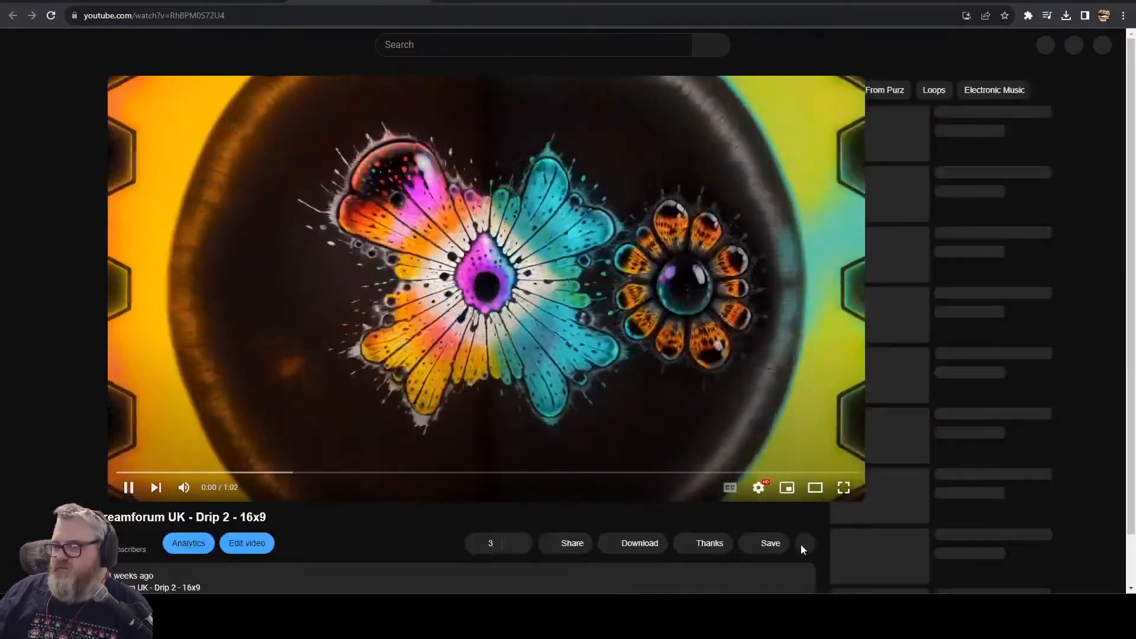
# - Watch the Dreamforum UK - Drip 2 - 16x9 video in full screen, then close it
pyautogui.click(842, 486)
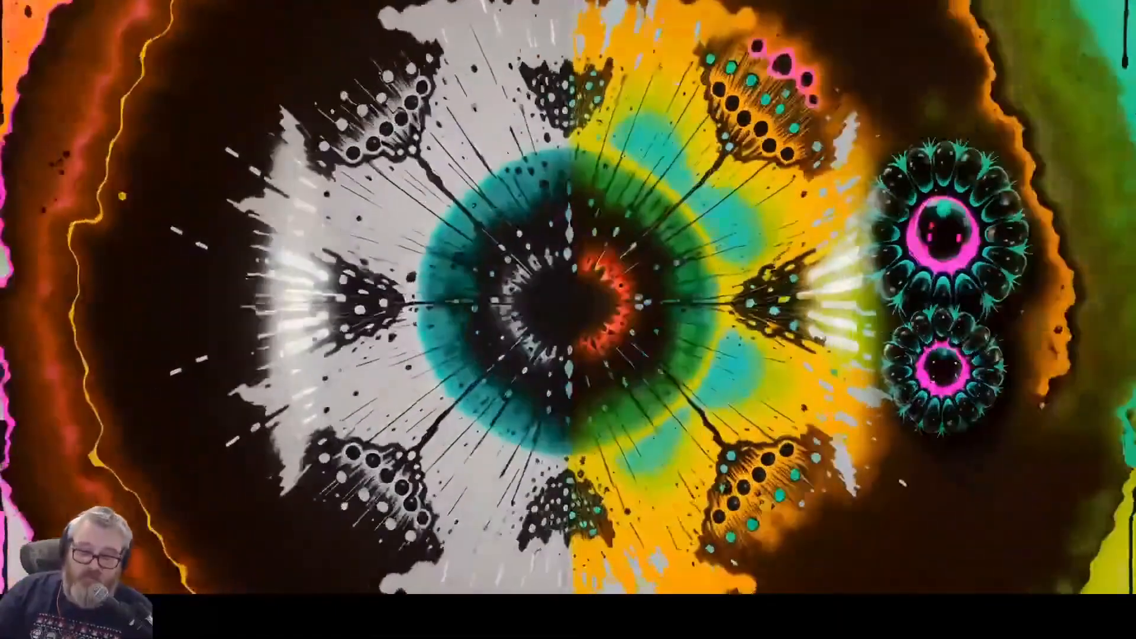
pyautogui.press('Escape')
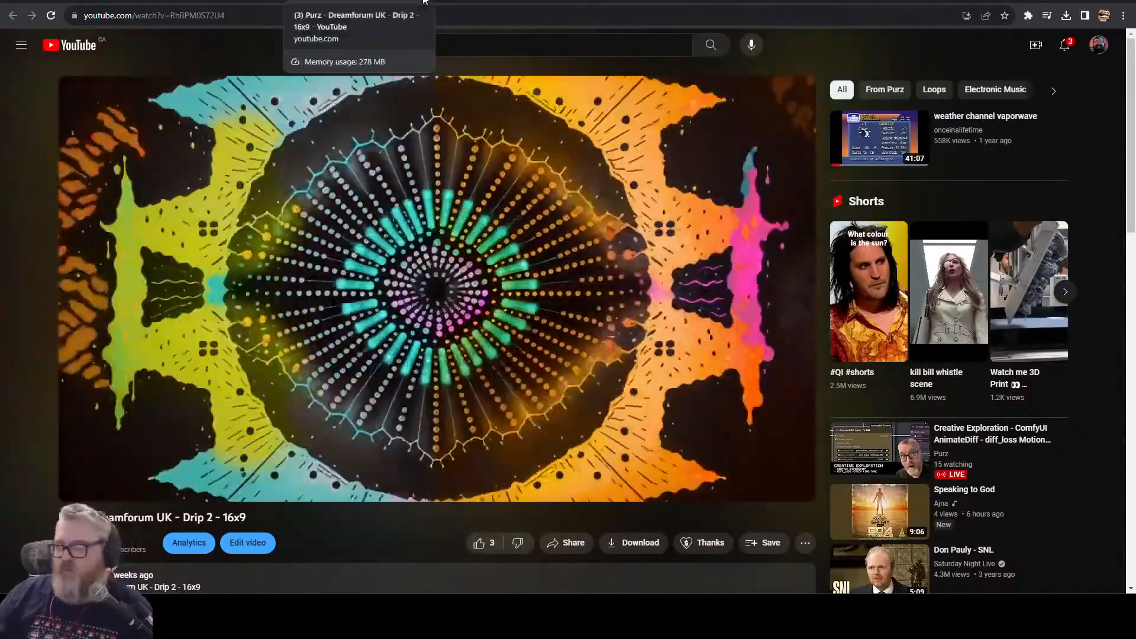
pyautogui.click(423, 1)
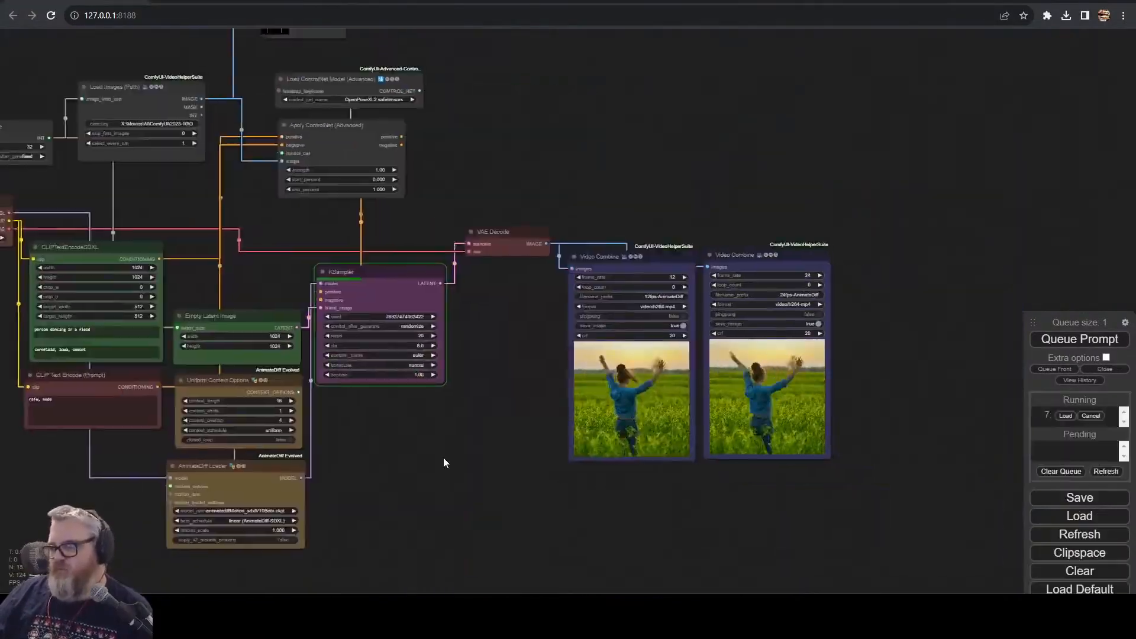
# - Return to the ComfyUI workflow and bring up the Command Prompt window to check the sampling progress
pyautogui.moveTo(445, 463); pyautogui.dragTo(590, 503)
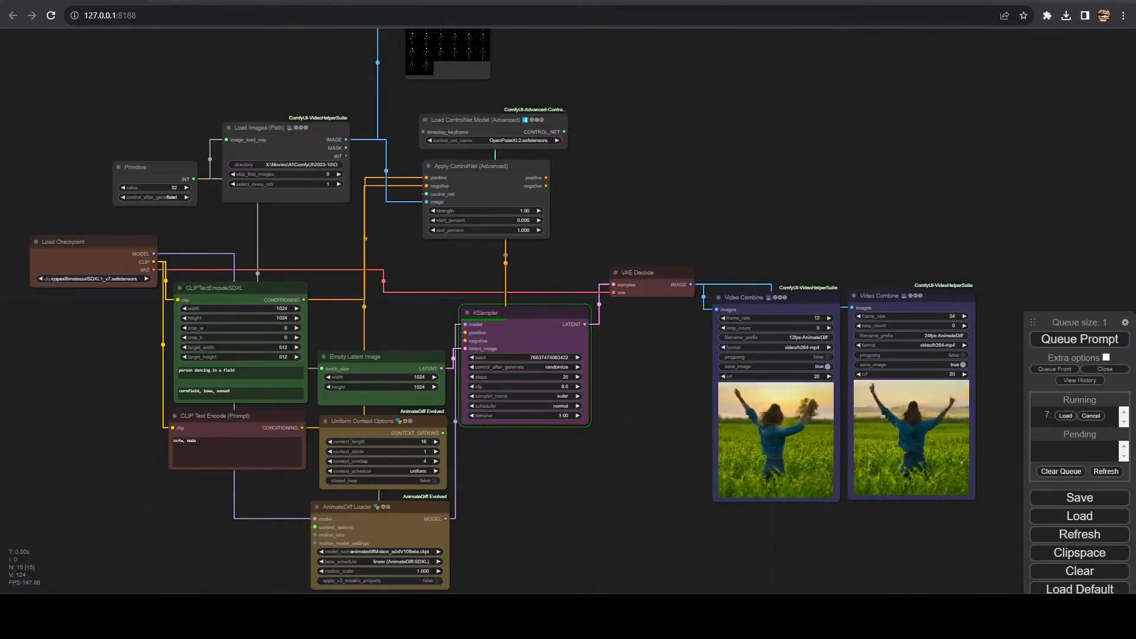
pyautogui.click(137, 608)
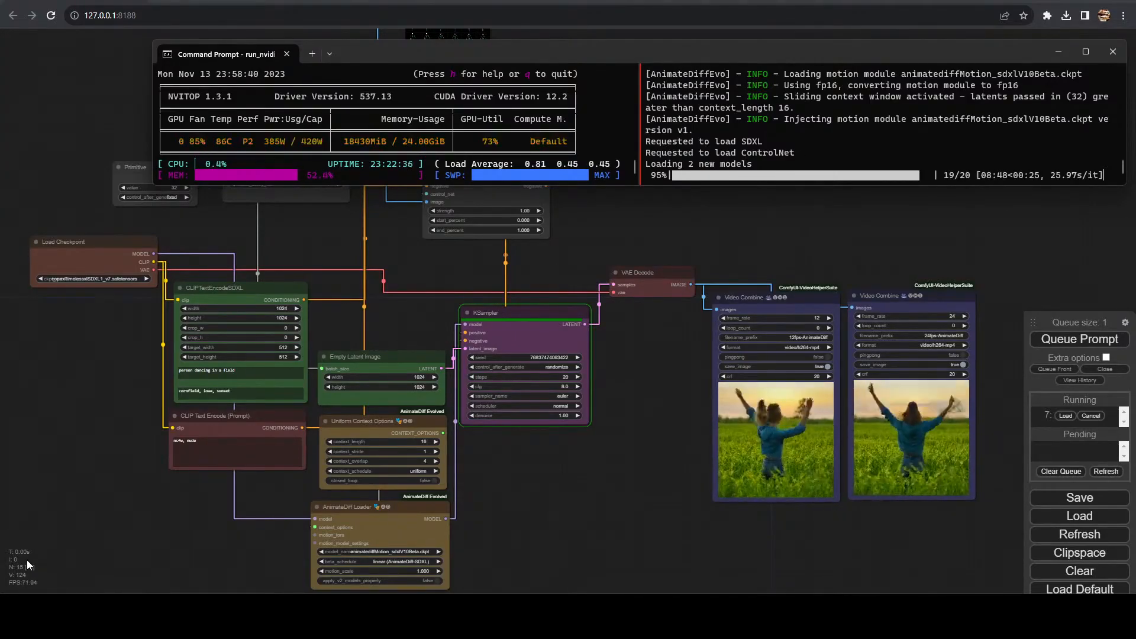
# - Return to the ComfyUI workflow and examine the videos in the 12 fps and 24 fps Video Combine nodes
pyautogui.click(600, 531)
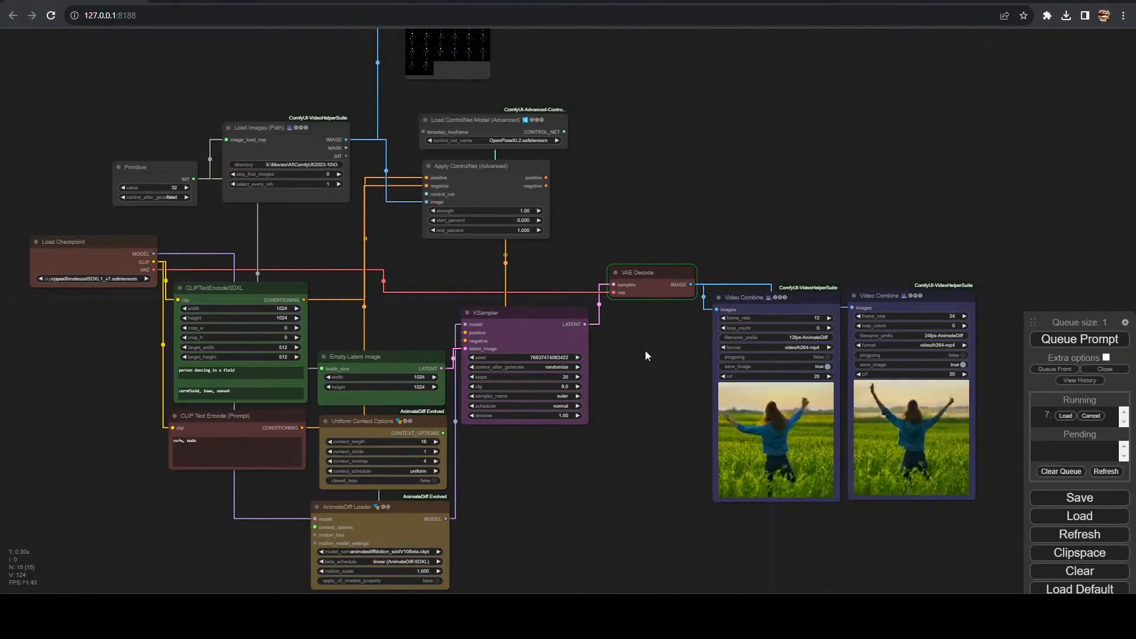
pyautogui.scroll(9, 884, 460)
pyautogui.moveTo(884, 563); pyautogui.dragTo(613, 556)
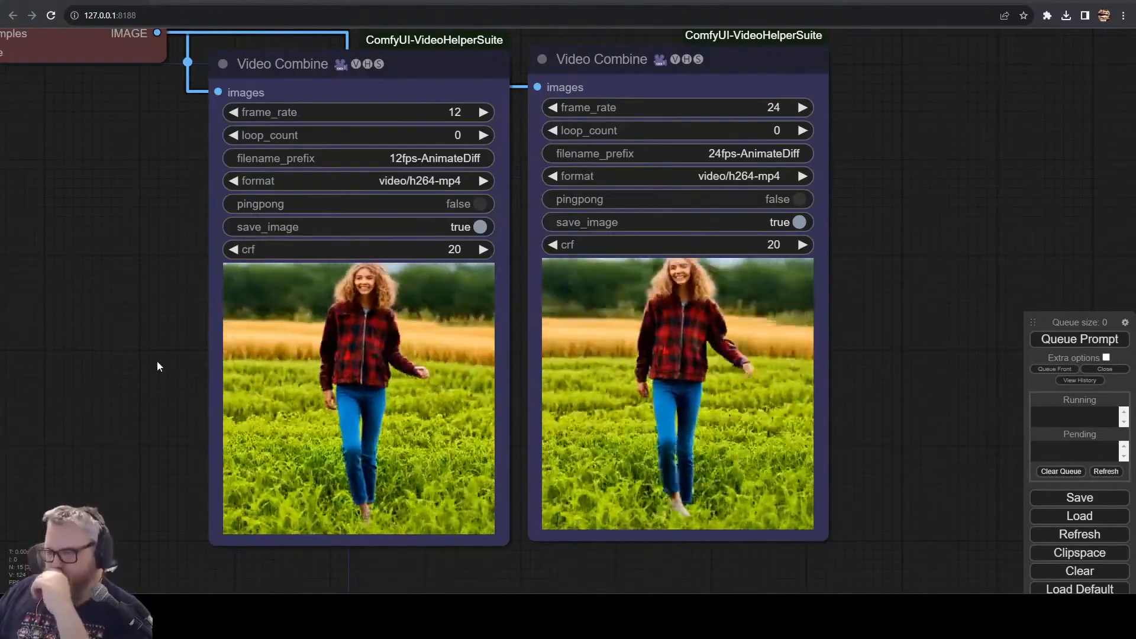
pyautogui.moveTo(157, 361); pyautogui.dragTo(186, 372)
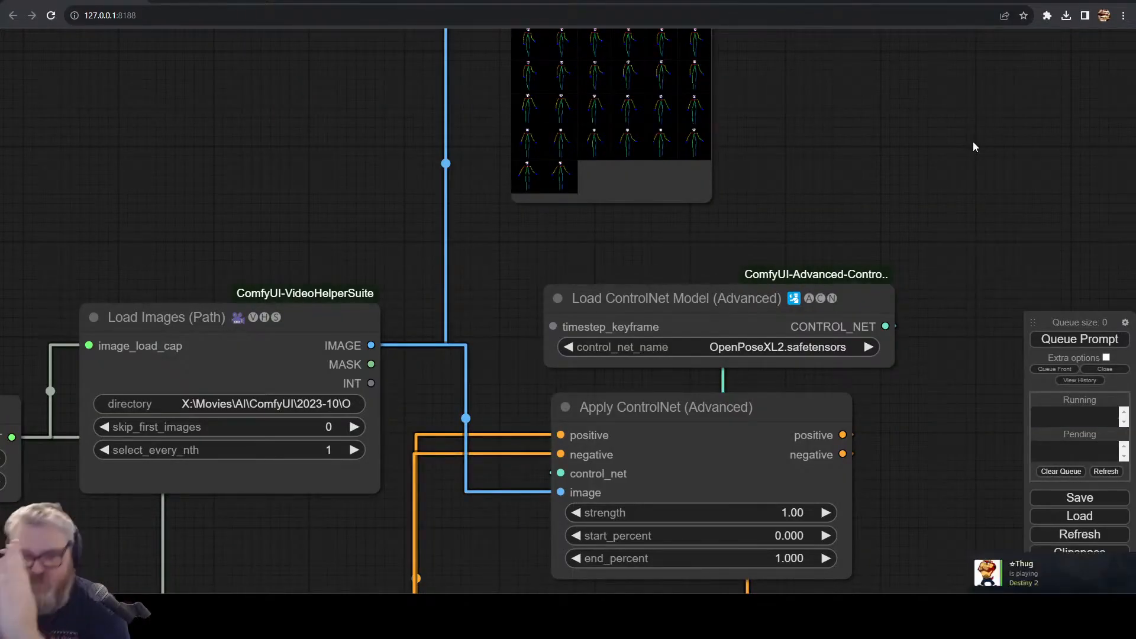
# - Add a Load LoRA node beside the ControlNet nodes and route the checkpoint's model through it to the KSampler
pyautogui.scroll(-3, 840, 301)
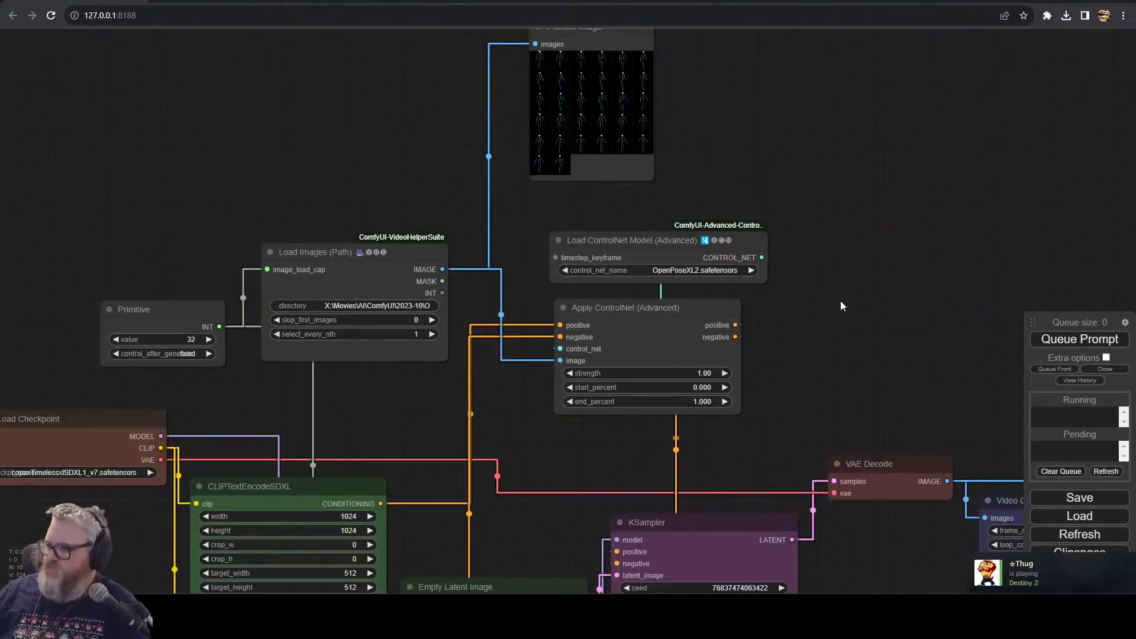
pyautogui.doubleClick(843, 261)
pyautogui.write('ora')
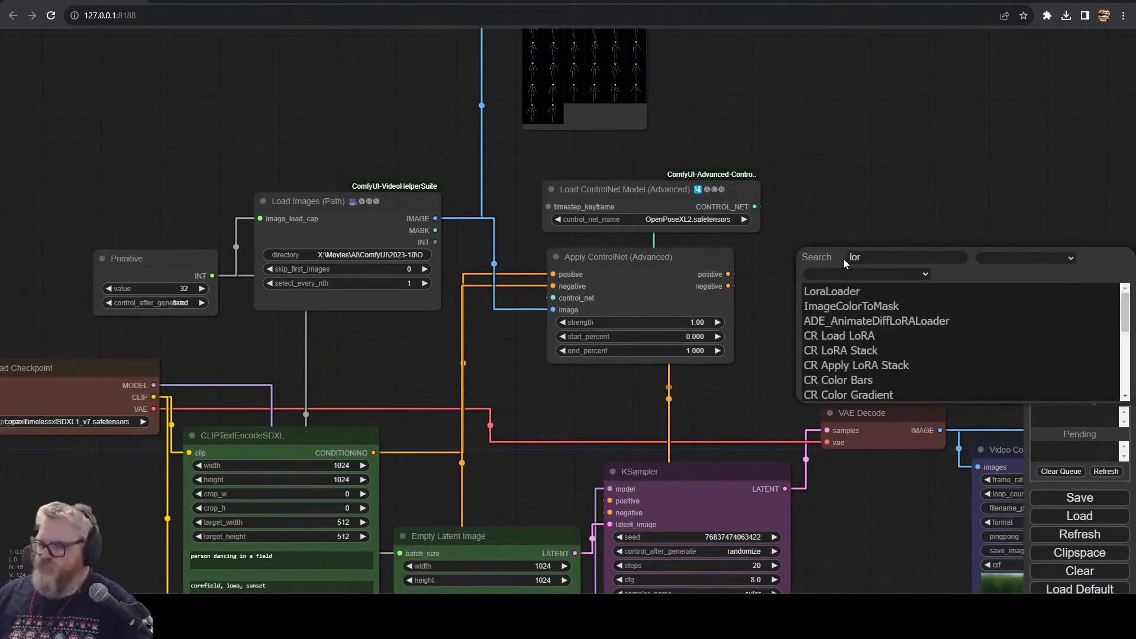
pyautogui.press('Return')
pyautogui.moveTo(76, 312); pyautogui.dragTo(772, 197)
pyautogui.moveTo(947, 196); pyautogui.dragTo(550, 420)
# - Chain a ModelSamplingDiscrete node set to lcm after the lcm-lora-sdxl.safetensors LoRA and feed its model to the KSampler
pyautogui.moveTo(947, 196); pyautogui.dragTo(1046, 133)
pyautogui.click(1062, 158)
pyautogui.write('model')
pyautogui.moveTo(650, 168); pyautogui.dragTo(705, 133)
pyautogui.click(722, 159)
pyautogui.click(850, 207)
pyautogui.scroll(-4, 851, 207)
pyautogui.moveTo(991, 164); pyautogui.dragTo(1014, 294)
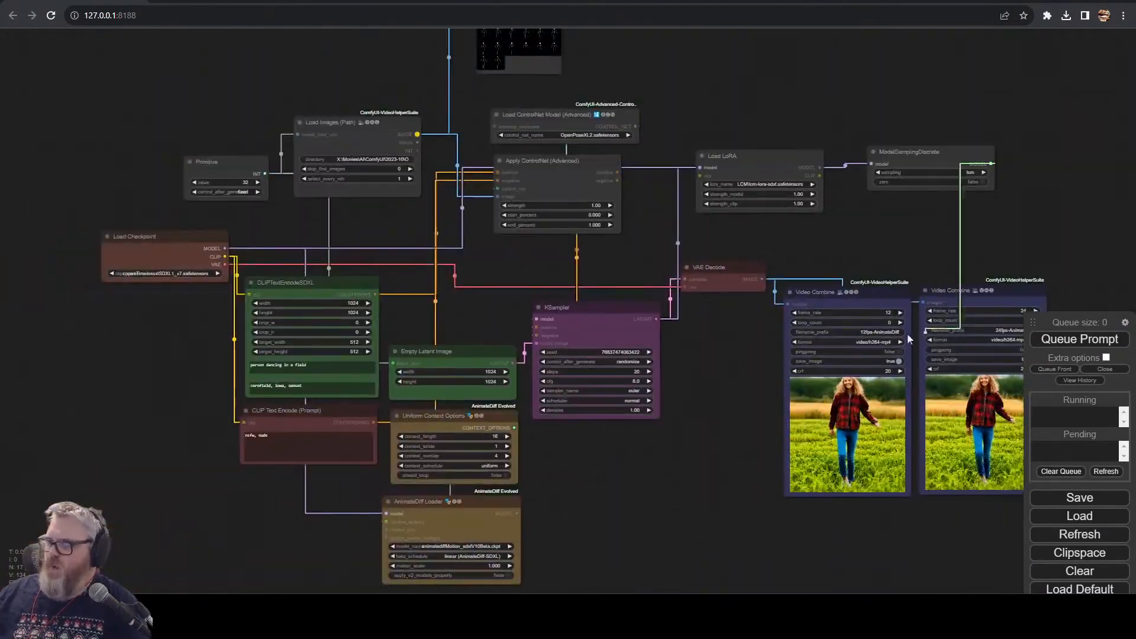
# - Set the KSampler to 4 steps with the lcm sampler and queue the prompt
pyautogui.scroll(3, 651, 399)
pyautogui.click(602, 382)
pyautogui.click(618, 355)
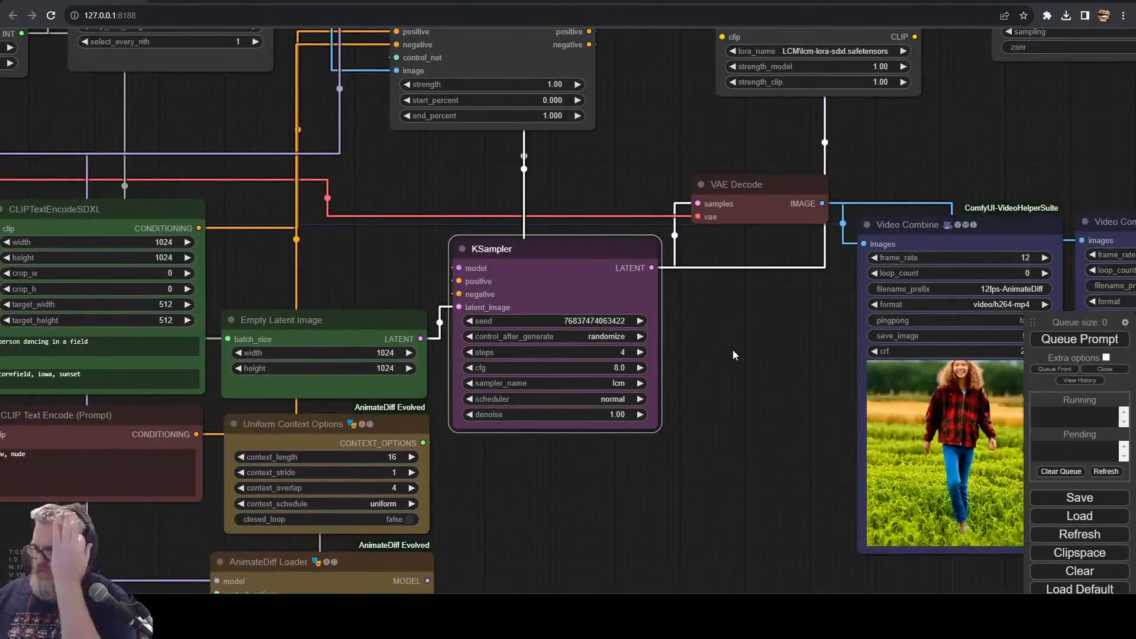
pyautogui.click(1080, 339)
# - Route CLIP through the LoRA to the text encoders and place the Load LoRA and ModelSamplingDiscrete nodes beneath Load Checkpoint
pyautogui.click(568, 349)
pyautogui.scroll(-2, 592, 343)
pyautogui.moveTo(651, 181); pyautogui.dragTo(803, 290)
pyautogui.moveTo(220, 306); pyautogui.dragTo(691, 295)
pyautogui.moveTo(1010, 199); pyautogui.dragTo(245, 527)
pyautogui.moveTo(899, 172); pyautogui.dragTo(106, 356)
pyautogui.moveTo(1112, 167); pyautogui.dragTo(91, 453)
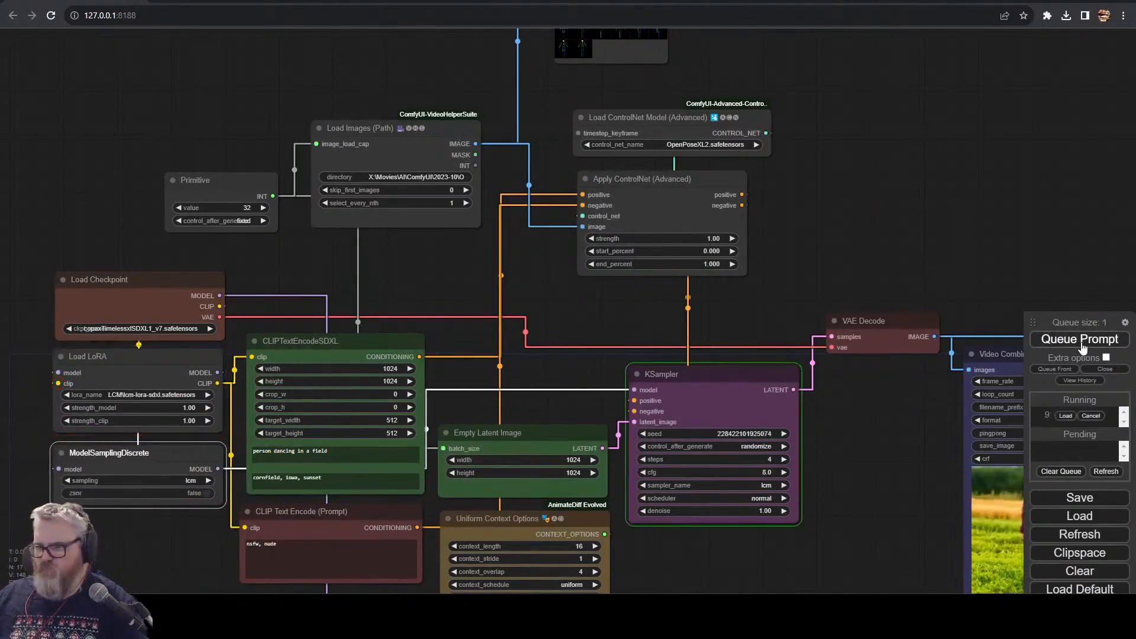
# - Check the sampling progress in the Command Prompt window and view the resulting Video Combine outputs
pyautogui.moveTo(907, 491); pyautogui.dragTo(651, 383)
pyautogui.scroll(-3, 650, 387)
pyautogui.hotkey('alt', 'Tab')
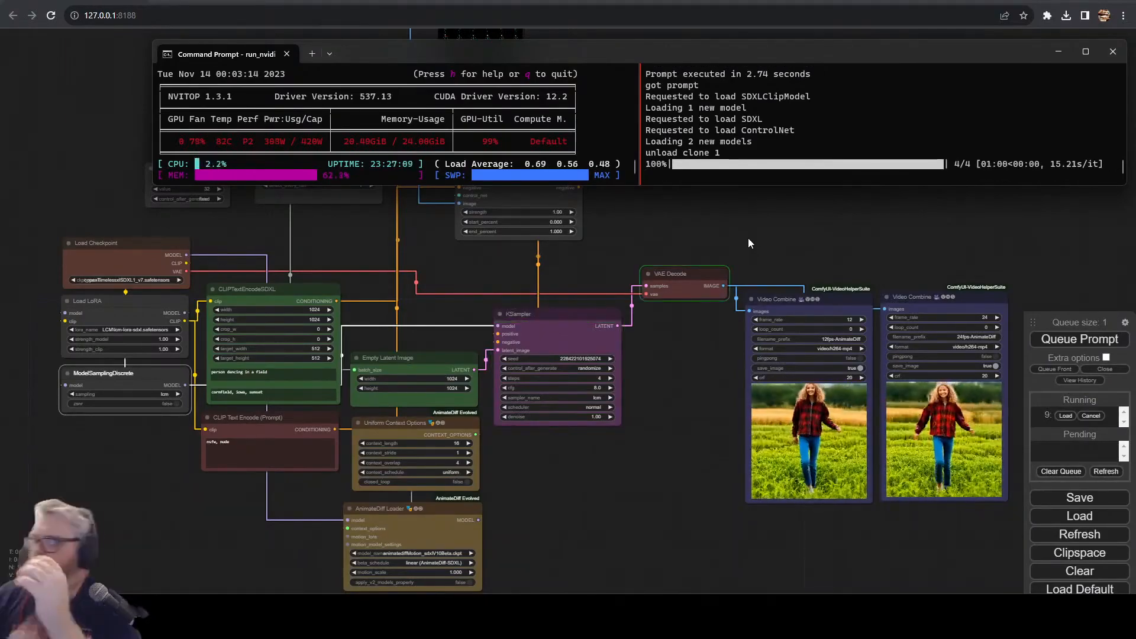
pyautogui.scroll(6, 701, 390)
pyautogui.moveTo(701, 391); pyautogui.dragTo(372, 353)
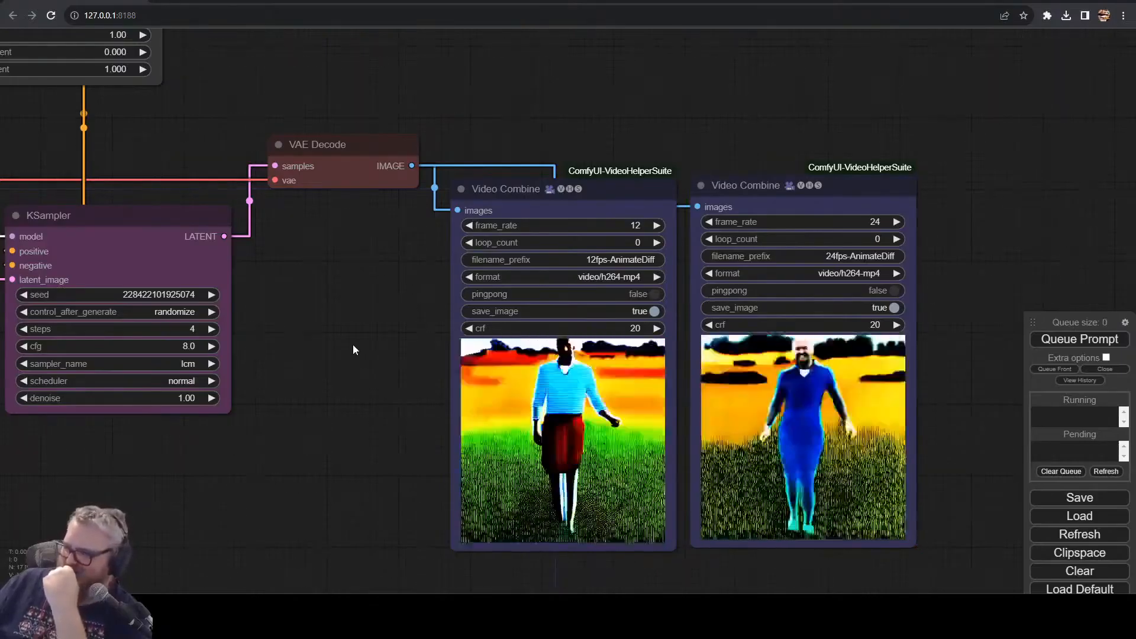
# - Set the KSampler's steps to 8
pyautogui.moveTo(353, 345); pyautogui.dragTo(651, 356)
pyautogui.click(515, 315)
pyautogui.press('BackSpace')
pyautogui.write('8')
pyautogui.press('Return')
# - Choose animatediffMotion_sdxlV10Beta.ckpt in the AnimateDiff Loader and load the sd_xl_base_1.0.safetensors checkpoint
pyautogui.moveTo(464, 459); pyautogui.dragTo(682, 305)
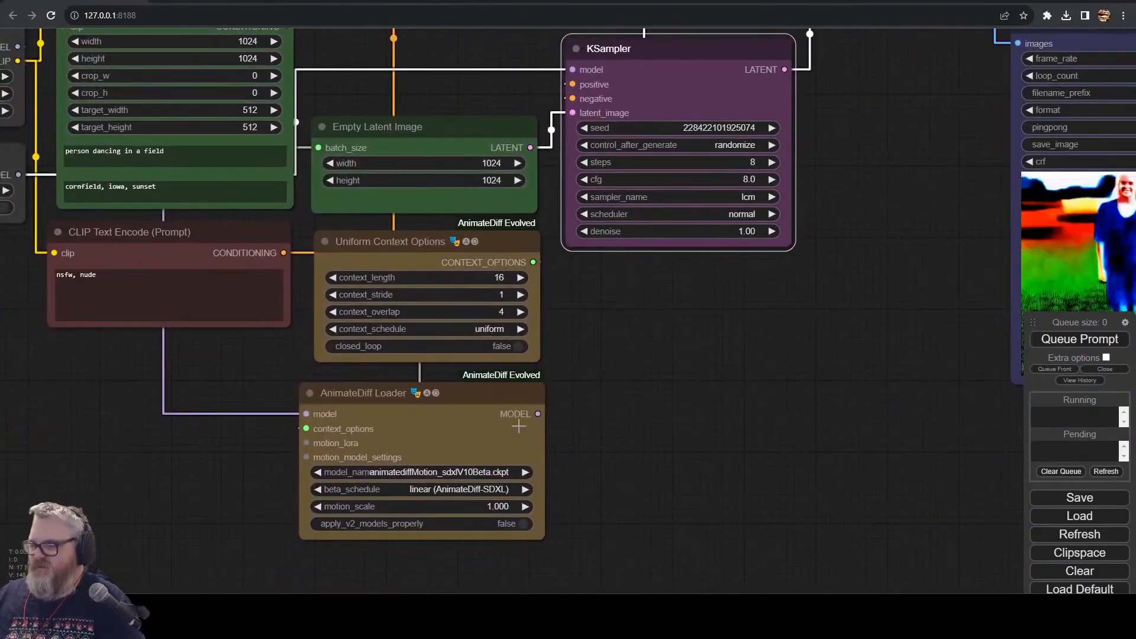
pyautogui.click(459, 488)
pyautogui.click(434, 469)
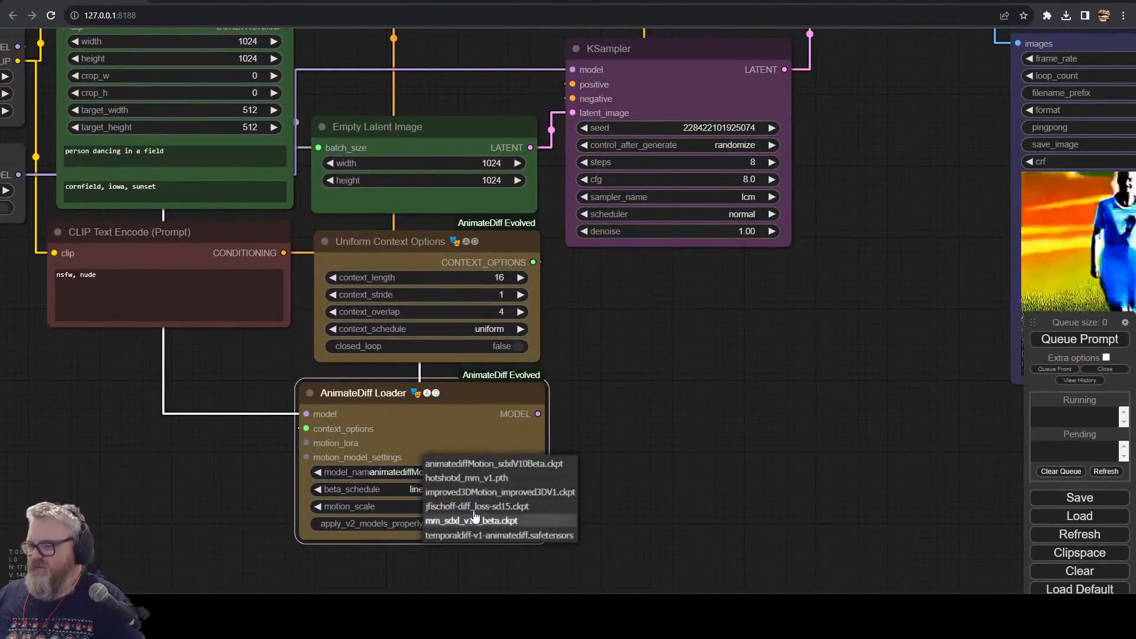
pyautogui.click(473, 466)
pyautogui.moveTo(190, 371); pyautogui.dragTo(312, 505)
pyautogui.click(319, 250)
pyautogui.click(354, 408)
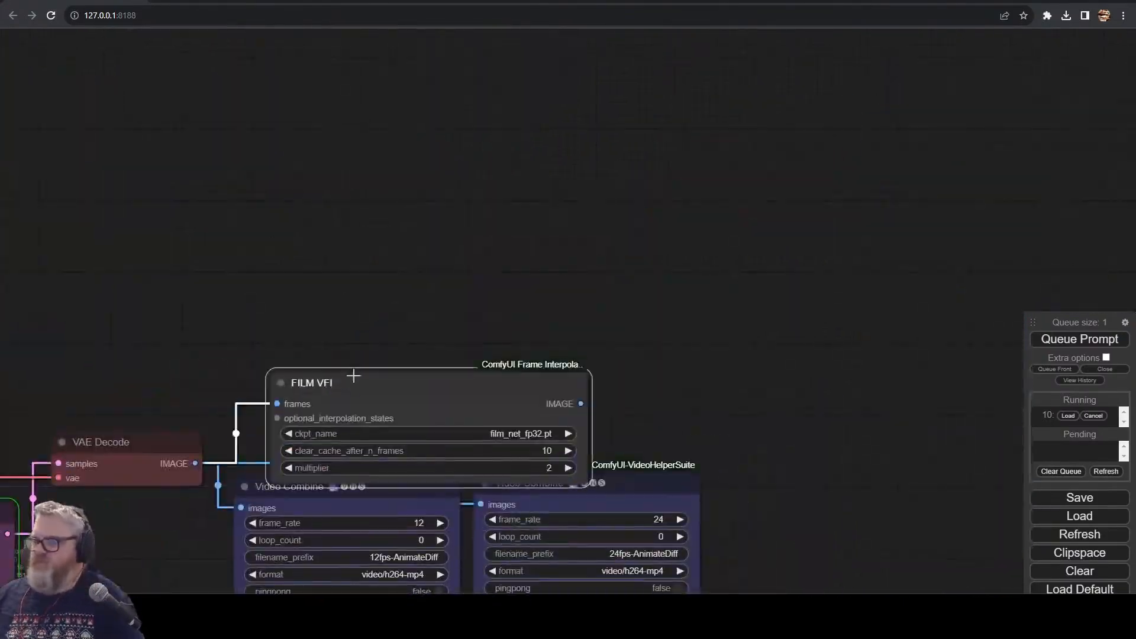
# - Place the FILM VFI node above the outputs and set its Video Combine's filename prefix to FILM-24fps-AnimateDiff
pyautogui.moveTo(354, 375); pyautogui.dragTo(328, 125)
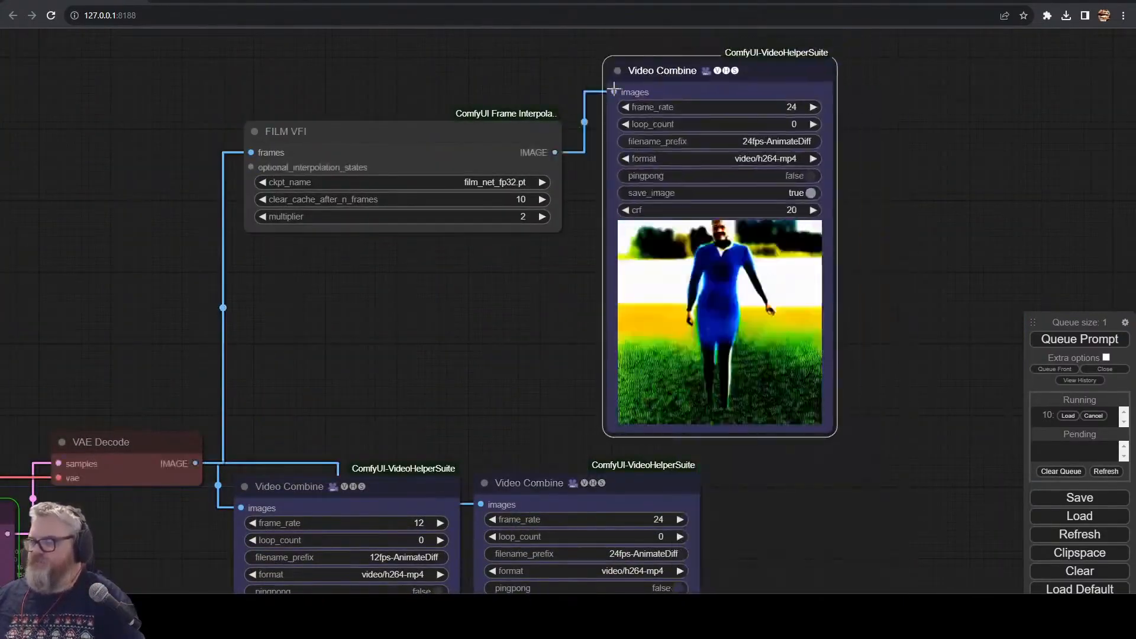
pyautogui.click(728, 140)
pyautogui.write('FILM-')
pyautogui.press('Return')
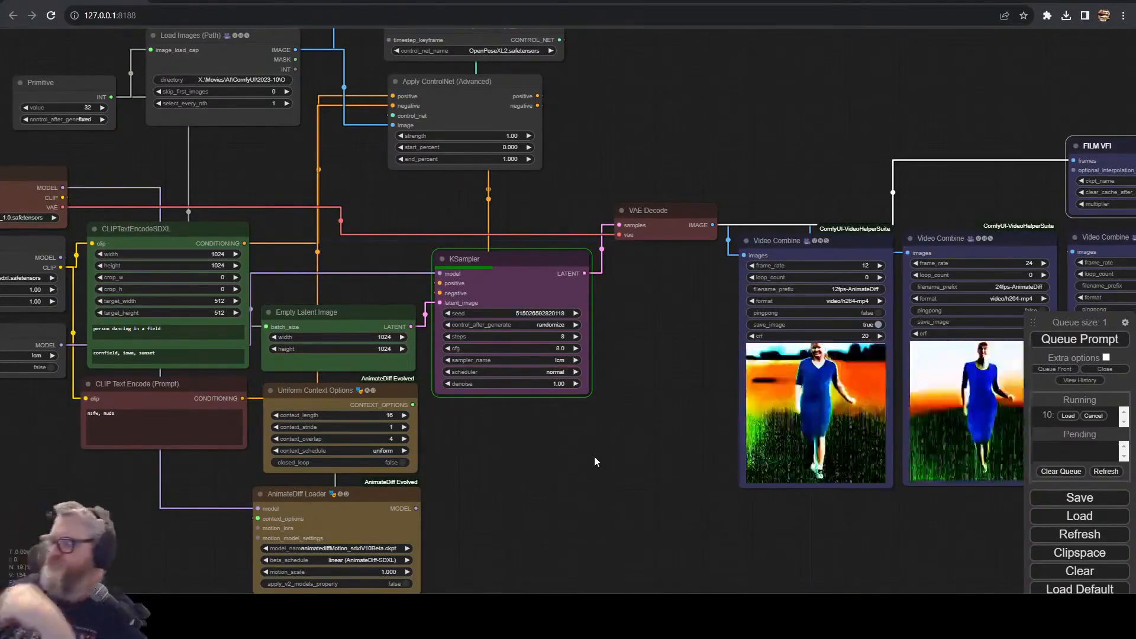
# - Check the sampling progress in the Command Prompt window and examine the videos in all three Video Combine nodes
pyautogui.moveTo(594, 456); pyautogui.dragTo(909, 467)
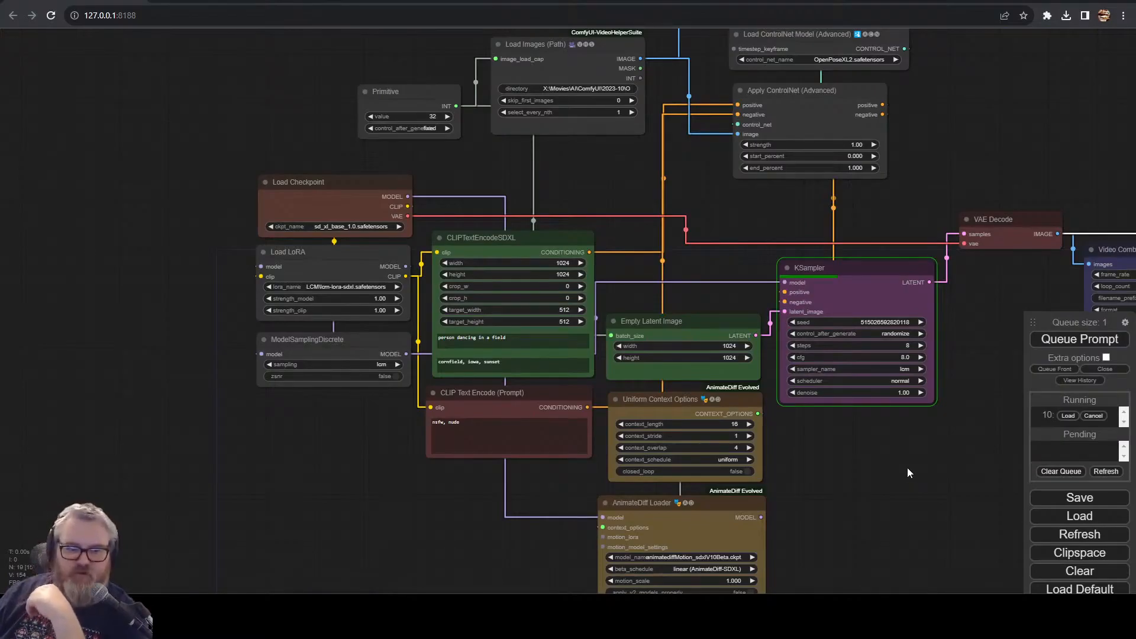
pyautogui.moveTo(927, 478); pyautogui.dragTo(690, 469)
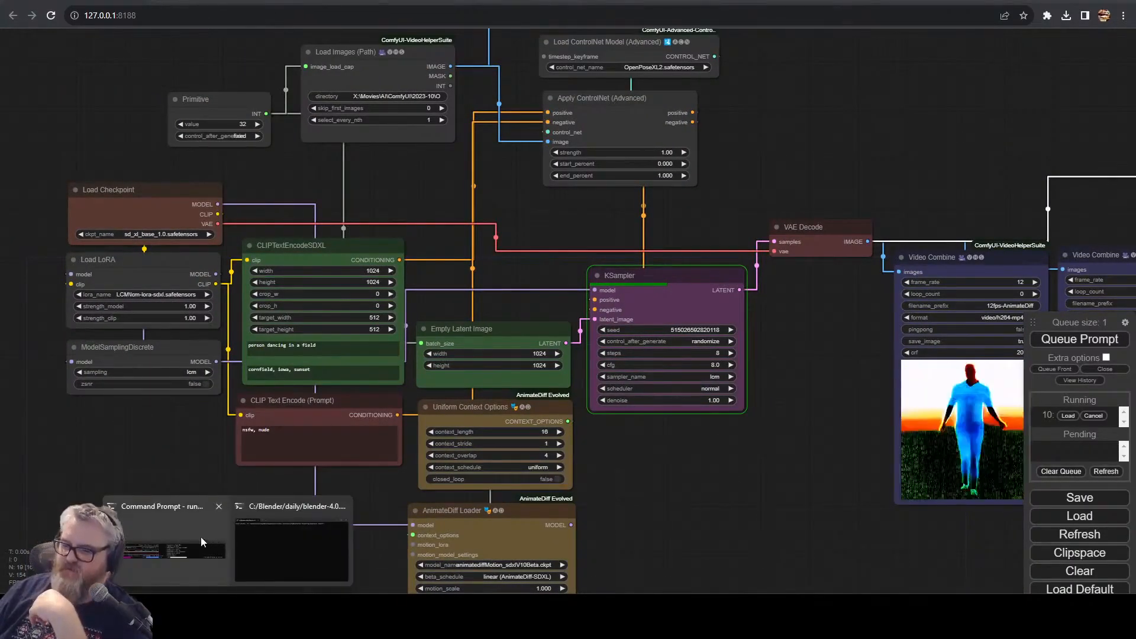
pyautogui.click(204, 537)
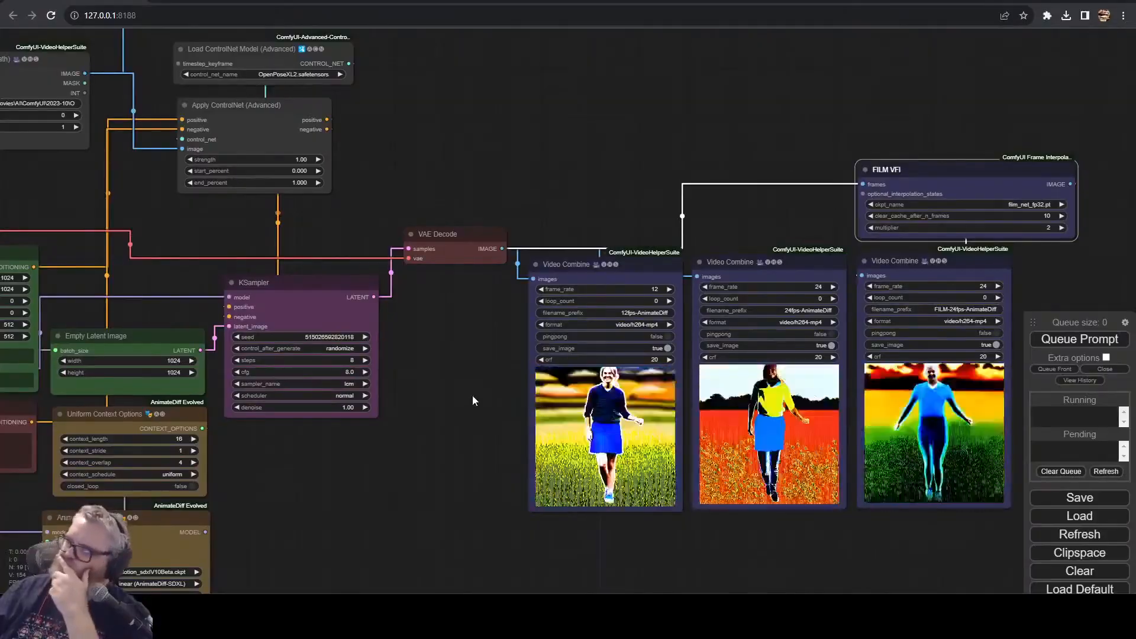
pyautogui.moveTo(480, 392); pyautogui.dragTo(252, 438)
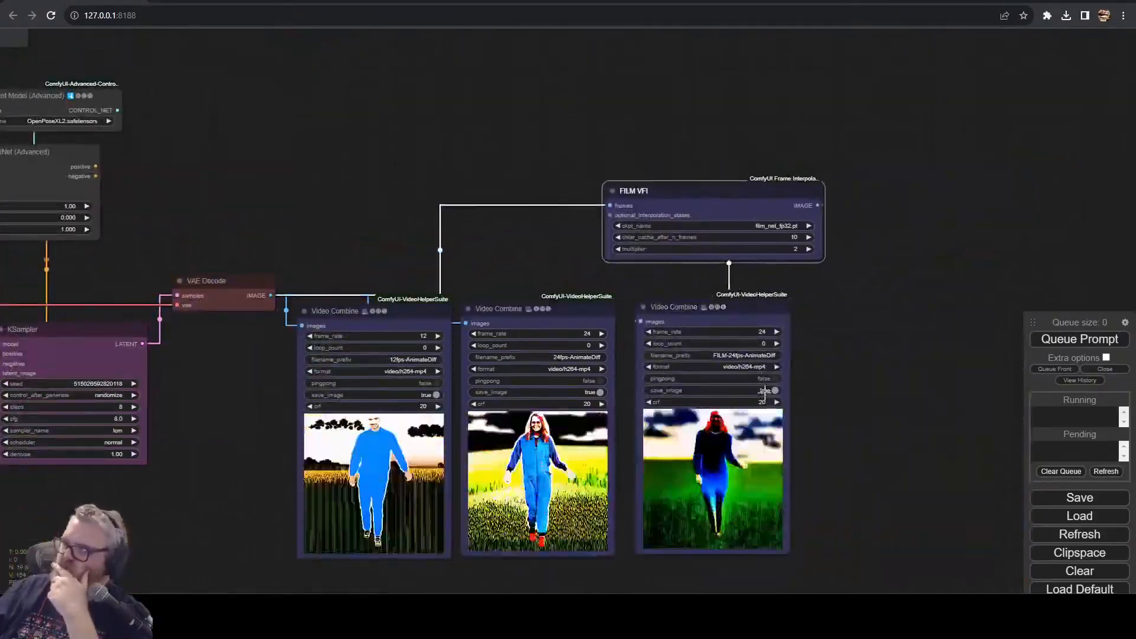
pyautogui.scroll(11, 765, 390)
pyautogui.scroll(-10, 721, 315)
pyautogui.scroll(8, 812, 377)
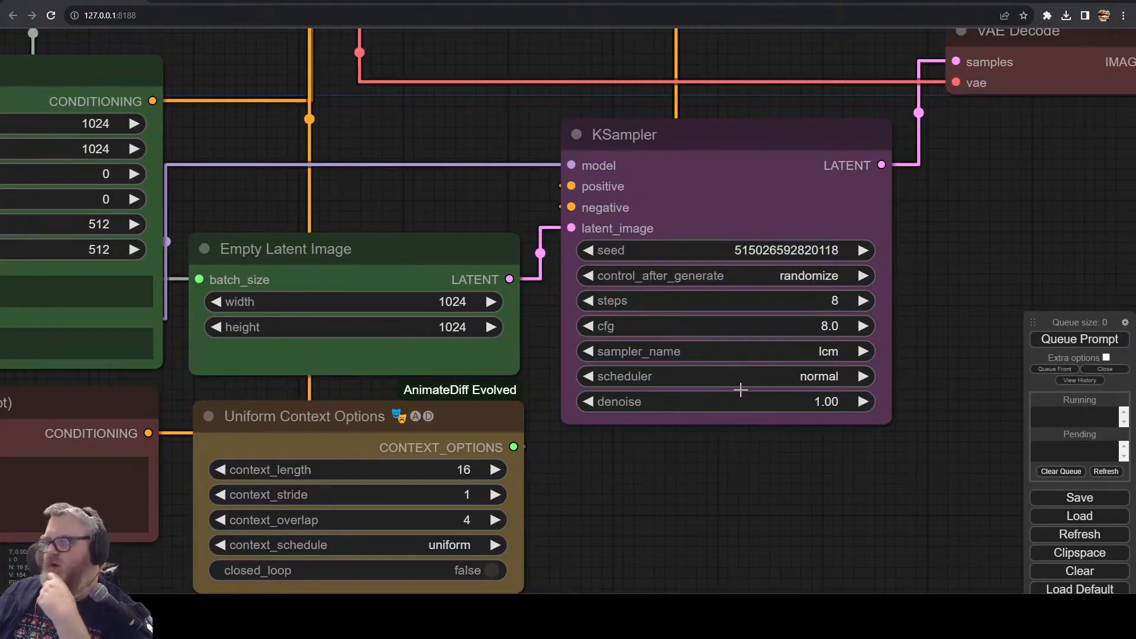
# - Remove the ModelSamplingDiscrete node so that the Load LoRA model feeds the KSampler directly
pyautogui.moveTo(660, 510); pyautogui.dragTo(859, 507)
pyautogui.scroll(-4, 739, 329)
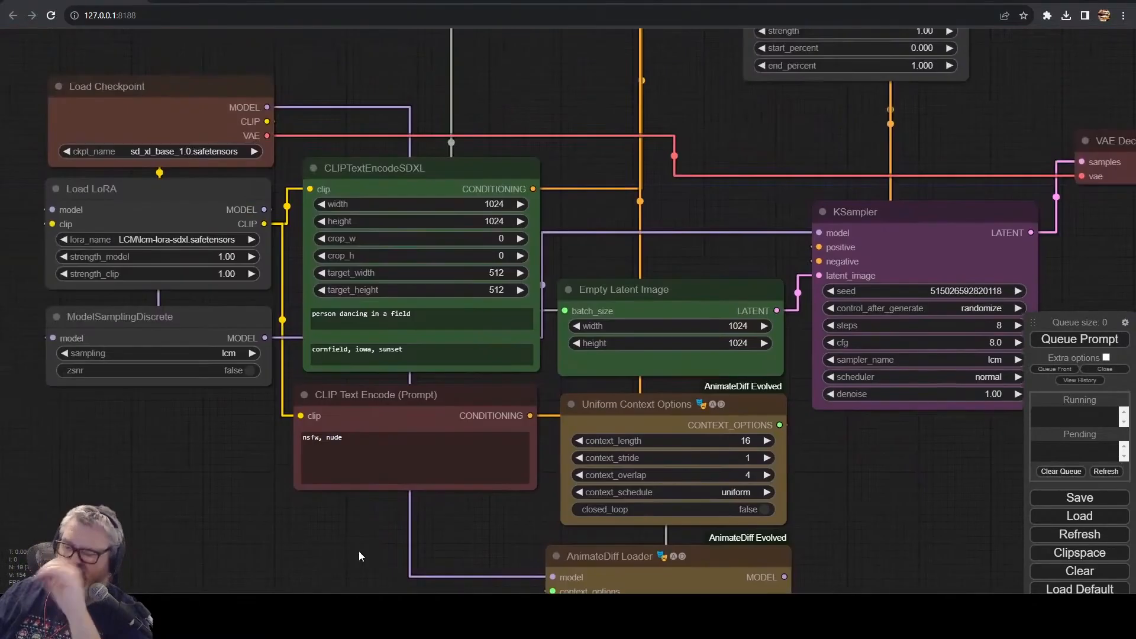
pyautogui.click(234, 380)
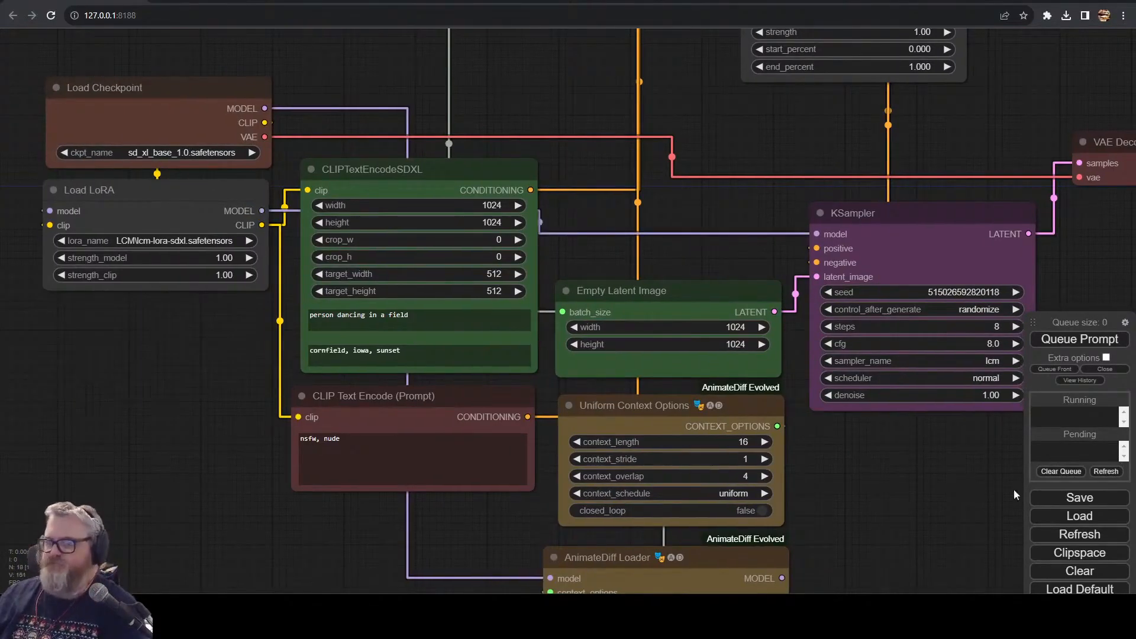
# - Set the KSampler to 3 steps and cfg 3.0, and queue the prompt
pyautogui.moveTo(938, 467); pyautogui.dragTo(607, 464)
pyautogui.moveTo(581, 324); pyautogui.dragTo(578, 324)
pyautogui.click(619, 341)
pyautogui.write('3')
pyautogui.press('Return')
pyautogui.hotkey('ctrl', 'Return')
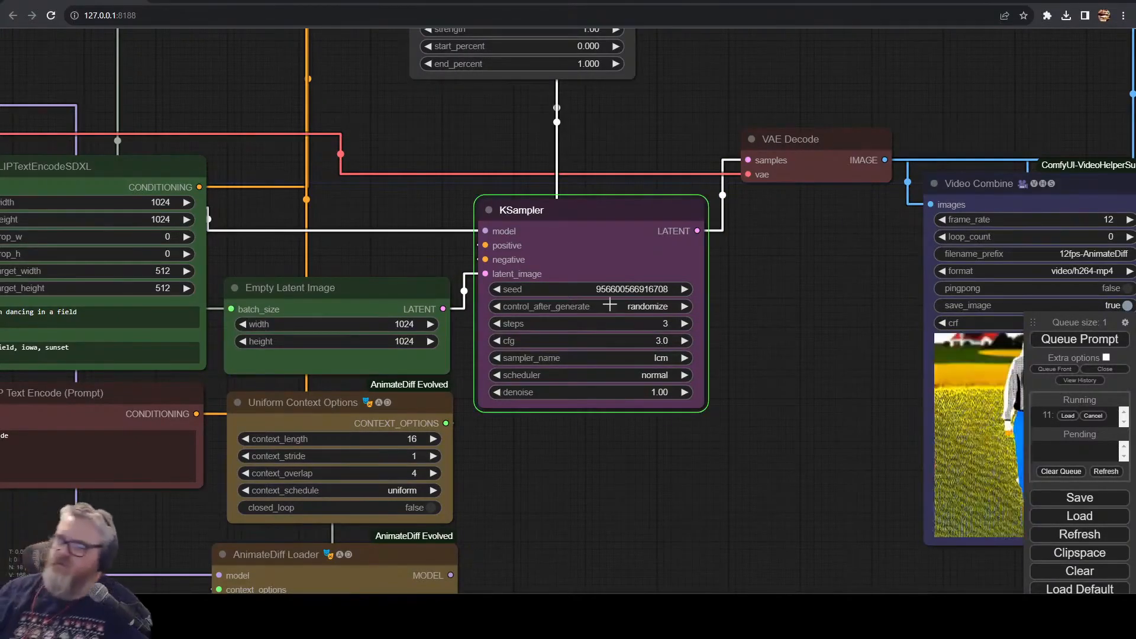
# - Color the Primitive node green, the Load Images and Preview Image nodes dark blue, and the two ControlNet nodes gold
pyautogui.moveTo(802, 393); pyautogui.dragTo(372, 422)
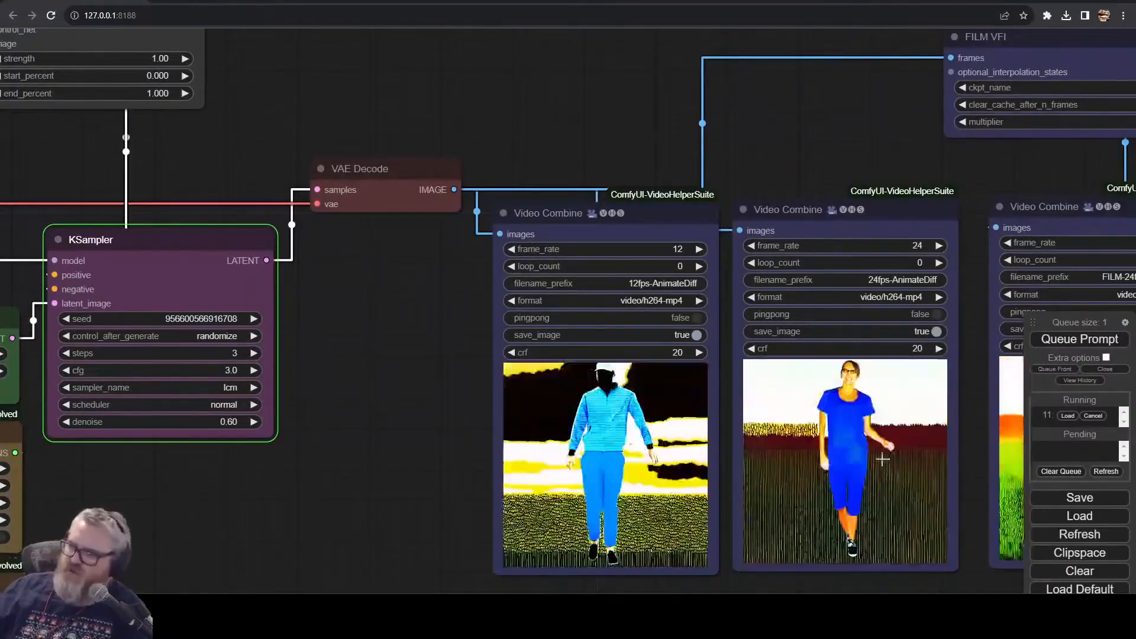
pyautogui.scroll(-5, 698, 450)
pyautogui.moveTo(520, 481); pyautogui.dragTo(942, 470)
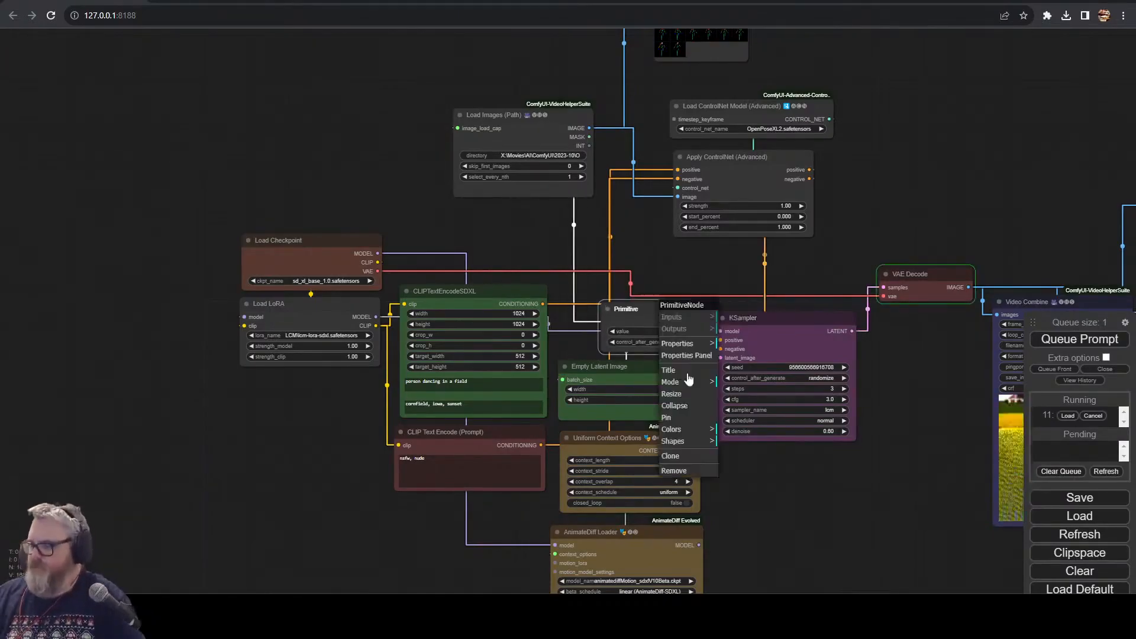
pyautogui.rightClick(515, 116)
pyautogui.rightClick(714, 51)
pyautogui.rightClick(729, 155)
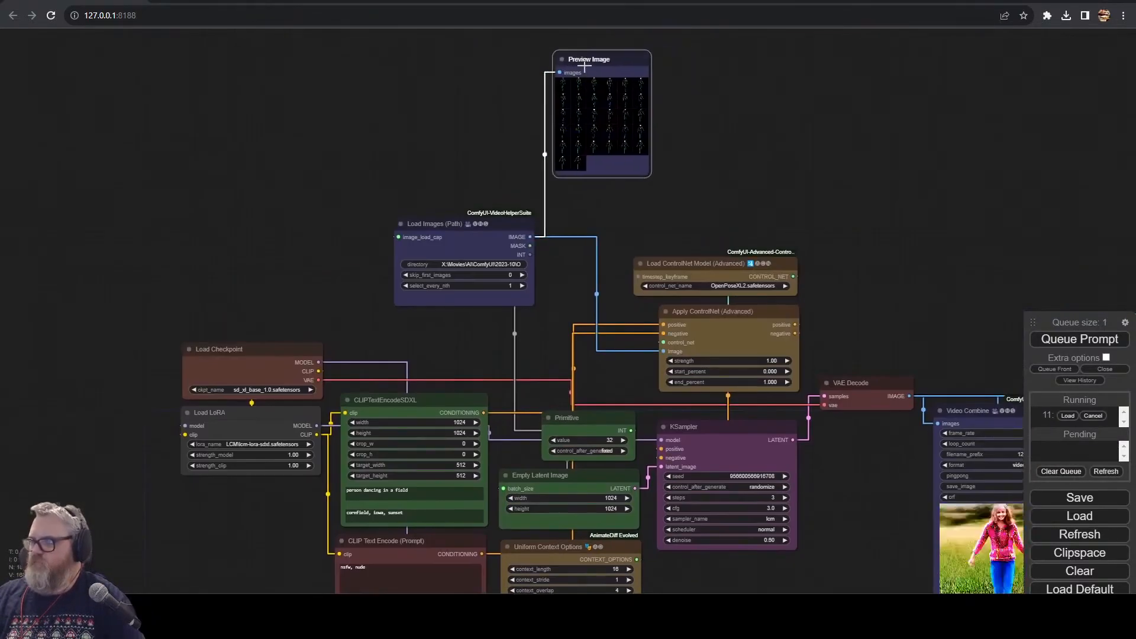
# - Arrange Load Images beside the ControlNet nodes with Preview Image directly above it, and enlarge a single pose frame in the preview
pyautogui.moveTo(435, 229); pyautogui.dragTo(524, 269)
pyautogui.moveTo(795, 292); pyautogui.dragTo(784, 293)
pyautogui.moveTo(720, 264); pyautogui.dragTo(730, 265)
pyautogui.moveTo(564, 270)
pyautogui.mouseDown()
pyautogui.moveTo(573, 292)
pyautogui.moveTo(575, 269)
pyautogui.mouseUp()
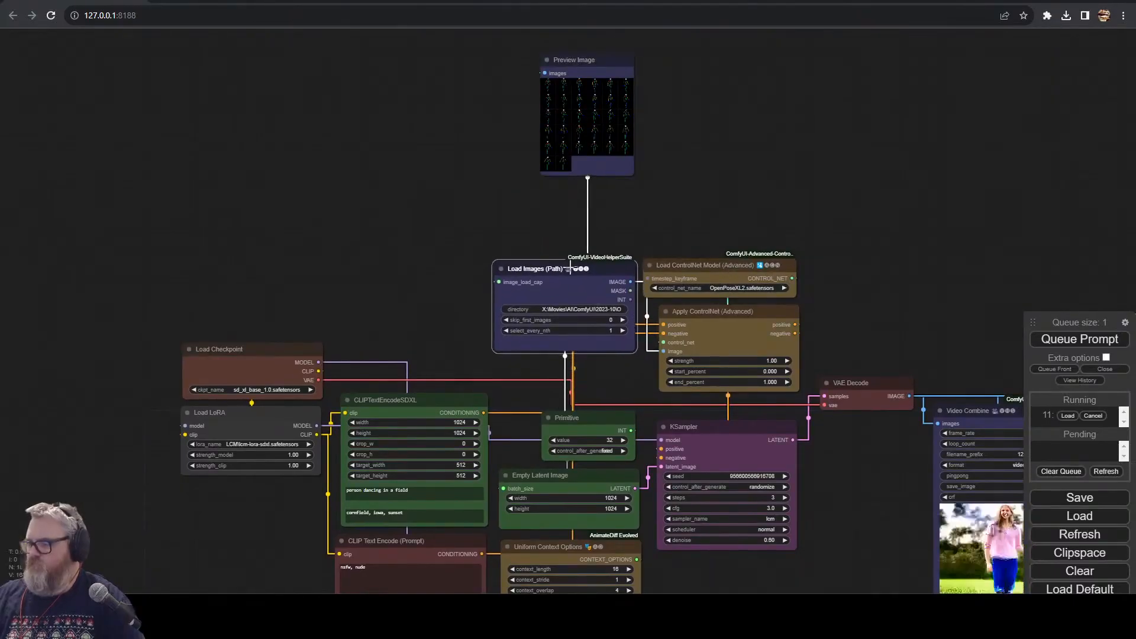
pyautogui.moveTo(597, 64); pyautogui.dragTo(581, 141)
pyautogui.click(547, 163)
# - Set the KSampler's cfg to 2.0 and denoise to 0.15
pyautogui.moveTo(904, 365); pyautogui.dragTo(754, 242)
pyautogui.scroll(9, 753, 243)
pyautogui.moveTo(746, 580); pyautogui.dragTo(682, 350)
pyautogui.scroll(-4, 343, 311)
pyautogui.click(429, 317)
pyautogui.write('3.')
pyautogui.press('Return')
pyautogui.click(438, 370)
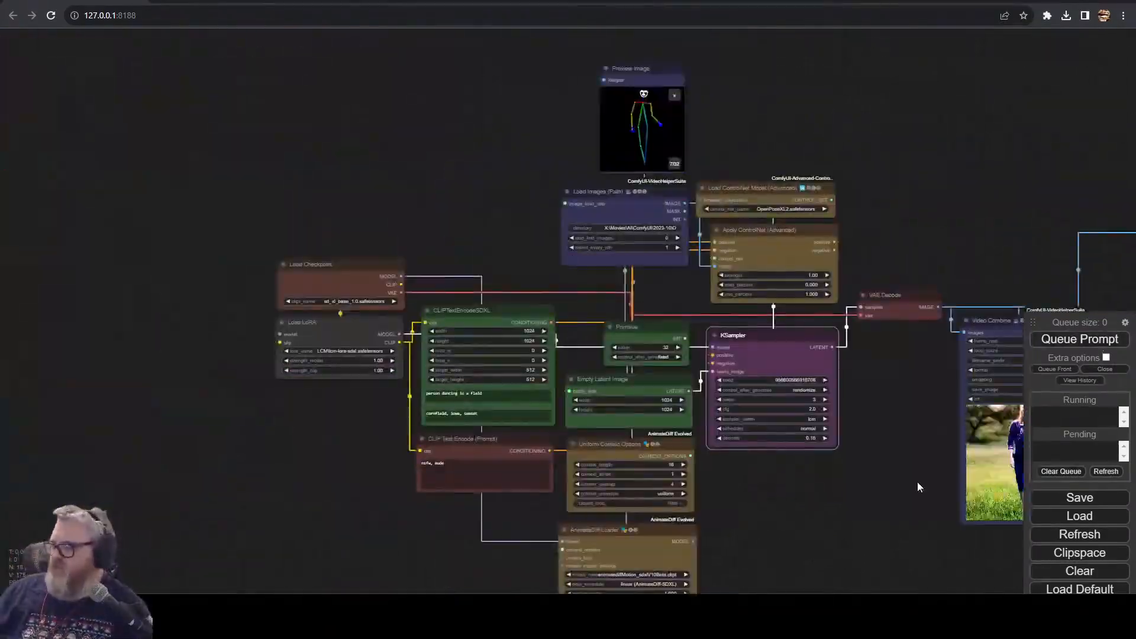
# - Hide the video preview on the 24 fps Video Combine node that has no frame interpolation
pyautogui.moveTo(918, 487); pyautogui.dragTo(456, 444)
pyautogui.rightClick(714, 276)
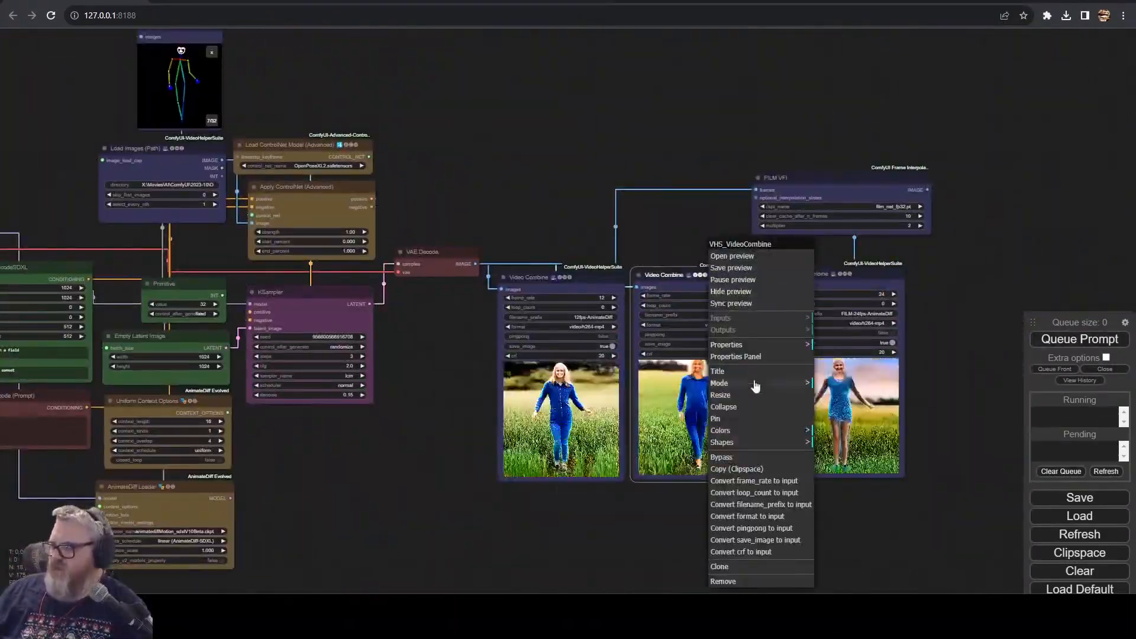
pyautogui.click(731, 292)
pyautogui.scroll(3, 681, 429)
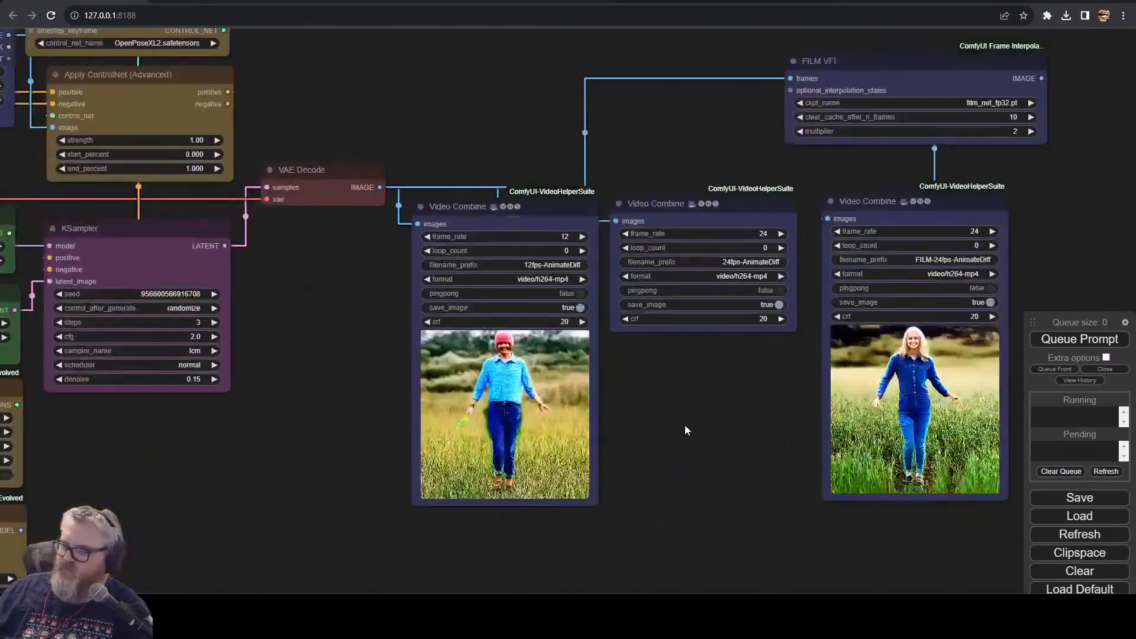
pyautogui.moveTo(684, 431); pyautogui.dragTo(578, 418)
pyautogui.scroll(2, 576, 417)
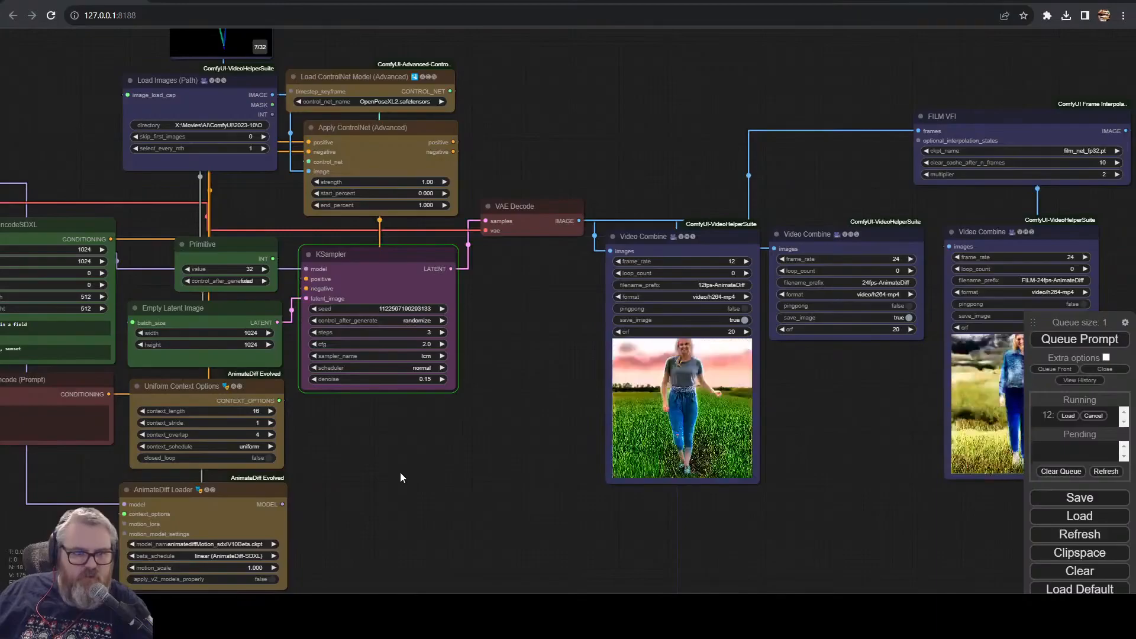
# - Review the KSampler, AnimateDiff Loader and LoRA settings and the 12 fps output while the queued prompt runs
pyautogui.scroll(4, 442, 488)
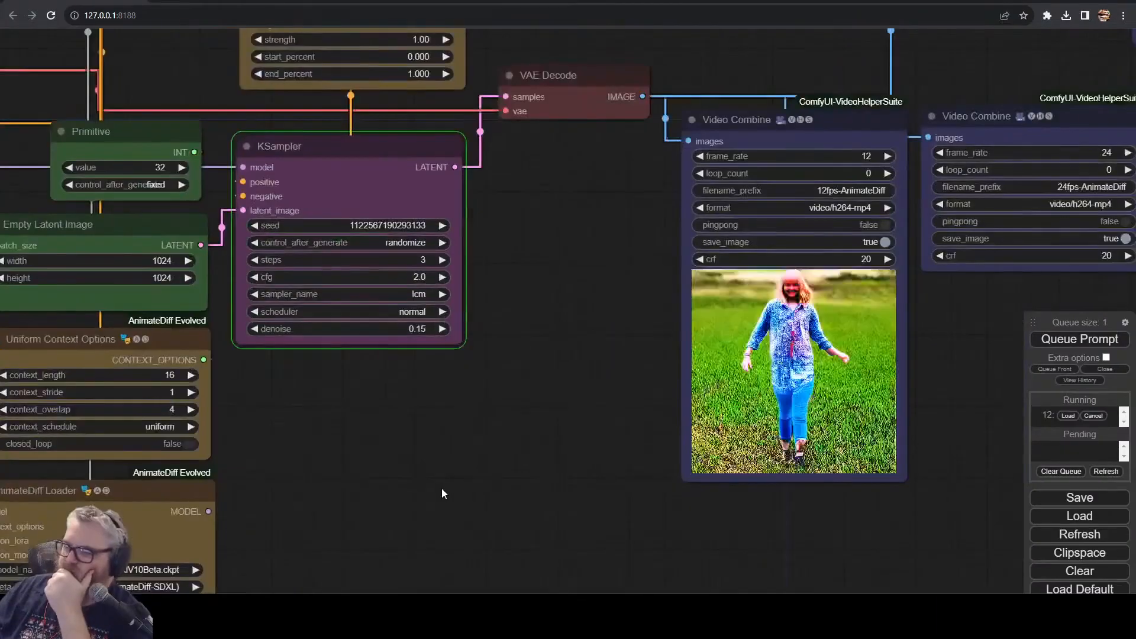
pyautogui.moveTo(512, 391); pyautogui.dragTo(793, 463)
pyautogui.moveTo(601, 462); pyautogui.dragTo(733, 261)
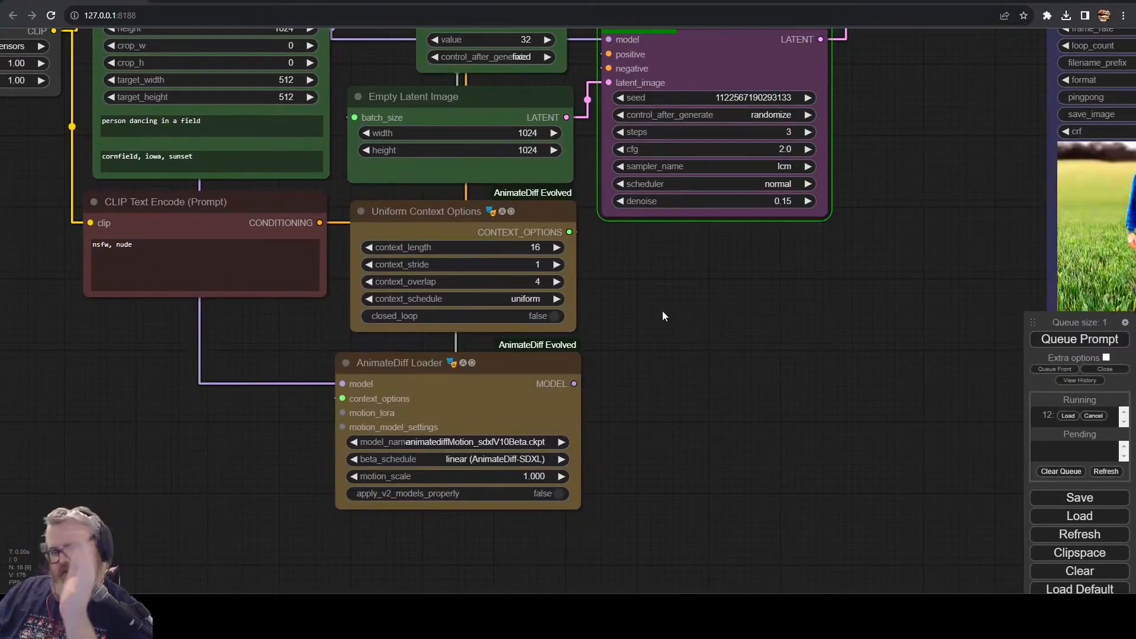
pyautogui.moveTo(661, 310); pyautogui.dragTo(1006, 530)
pyautogui.click(301, 152)
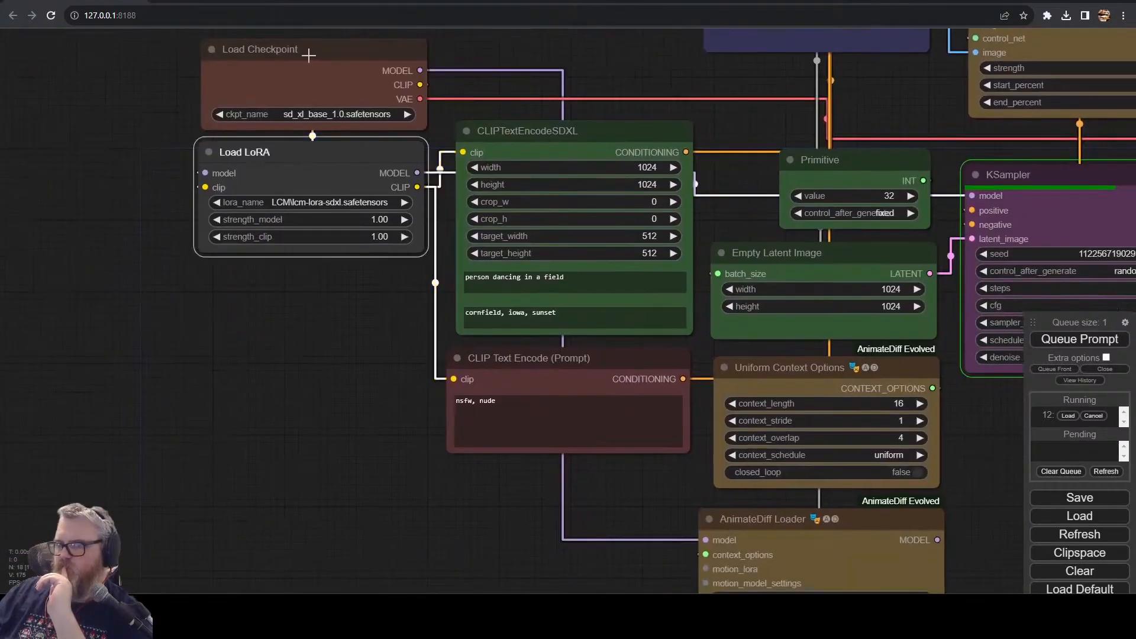
pyautogui.moveTo(474, 267); pyautogui.dragTo(207, 305)
pyautogui.moveTo(1006, 417); pyautogui.dragTo(470, 438)
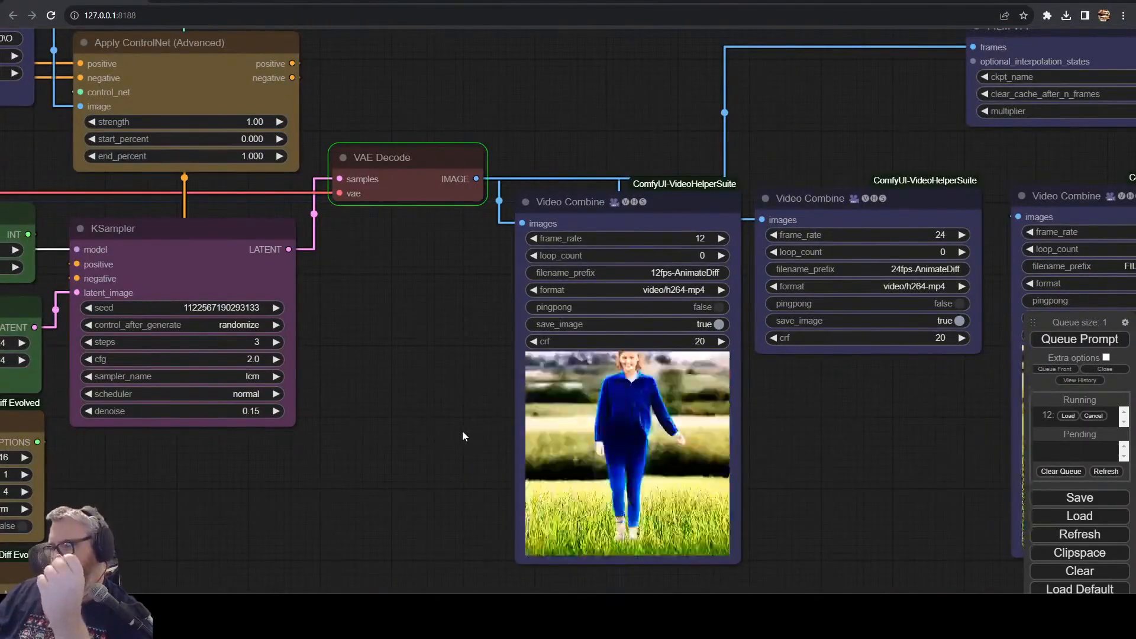
# - Set the KSampler's denoise to 1.00 and steps to 4, and queue the prompt again
pyautogui.click(228, 411)
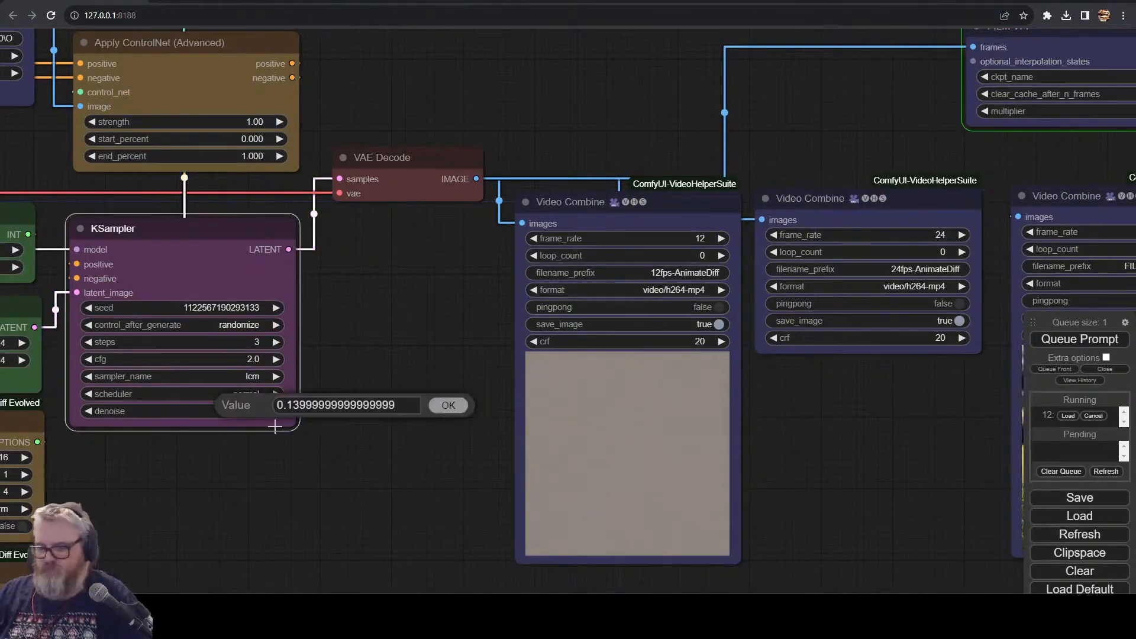
pyautogui.scroll(8, 843, 416)
pyautogui.moveTo(780, 503); pyautogui.dragTo(23, 418)
pyautogui.scroll(-12, 372, 396)
pyautogui.moveTo(372, 396); pyautogui.dragTo(677, 358)
pyautogui.click(632, 293)
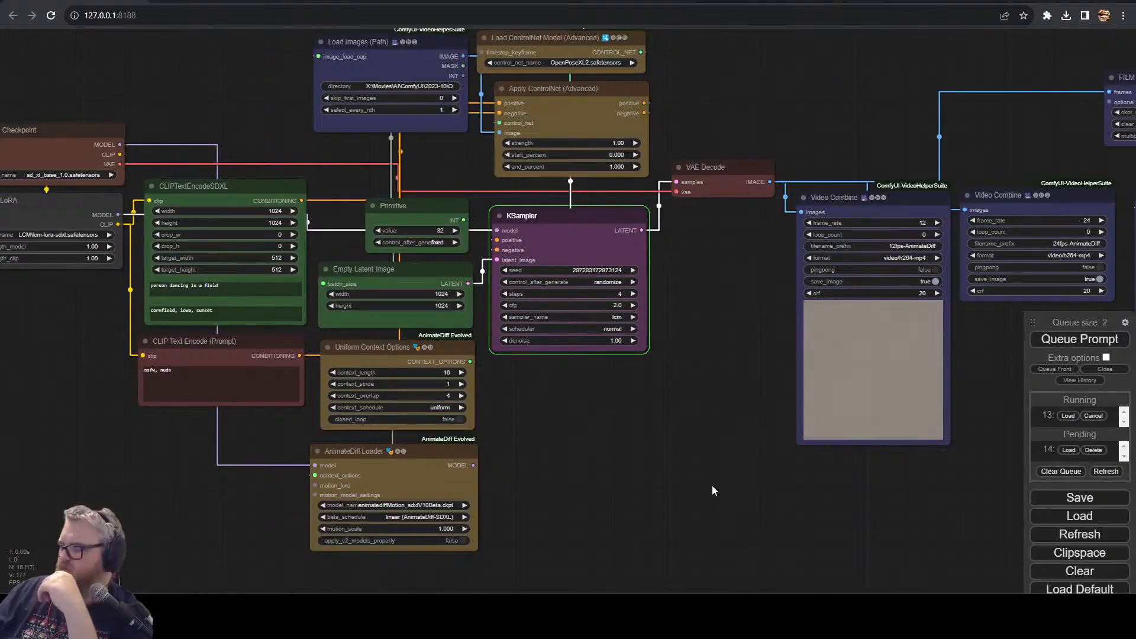
# - Color the Load LoRA node to match the Load Checkpoint node above it
pyautogui.moveTo(690, 305); pyautogui.dragTo(758, 327)
pyautogui.rightClick(120, 230)
pyautogui.click(168, 342)
pyautogui.click(236, 363)
pyautogui.moveTo(131, 220)
pyautogui.mouseDown()
pyautogui.moveTo(106, 246)
pyautogui.moveTo(130, 220)
pyautogui.mouseUp()
# - Move VAE Decode beneath the KSampler, stack the 24 fps Video Combine under the 12 fps one, and bring FILM VFI and its output alongside
pyautogui.moveTo(672, 502); pyautogui.dragTo(543, 363)
pyautogui.moveTo(564, 217); pyautogui.dragTo(436, 419)
pyautogui.moveTo(579, 390); pyautogui.dragTo(407, 360)
pyautogui.moveTo(555, 219); pyautogui.dragTo(430, 61)
pyautogui.moveTo(743, 211); pyautogui.dragTo(455, 322)
pyautogui.moveTo(828, 94); pyautogui.dragTo(587, 52)
pyautogui.moveTo(608, 232); pyautogui.dragTo(575, 139)
pyautogui.moveTo(881, 388); pyautogui.dragTo(596, 285)
pyautogui.moveTo(806, 366); pyautogui.dragTo(855, 289)
pyautogui.moveTo(669, 210); pyautogui.dragTo(686, 156)
pyautogui.scroll(-2, 708, 473)
pyautogui.moveTo(707, 474); pyautogui.dragTo(875, 402)
pyautogui.click(557, 113)
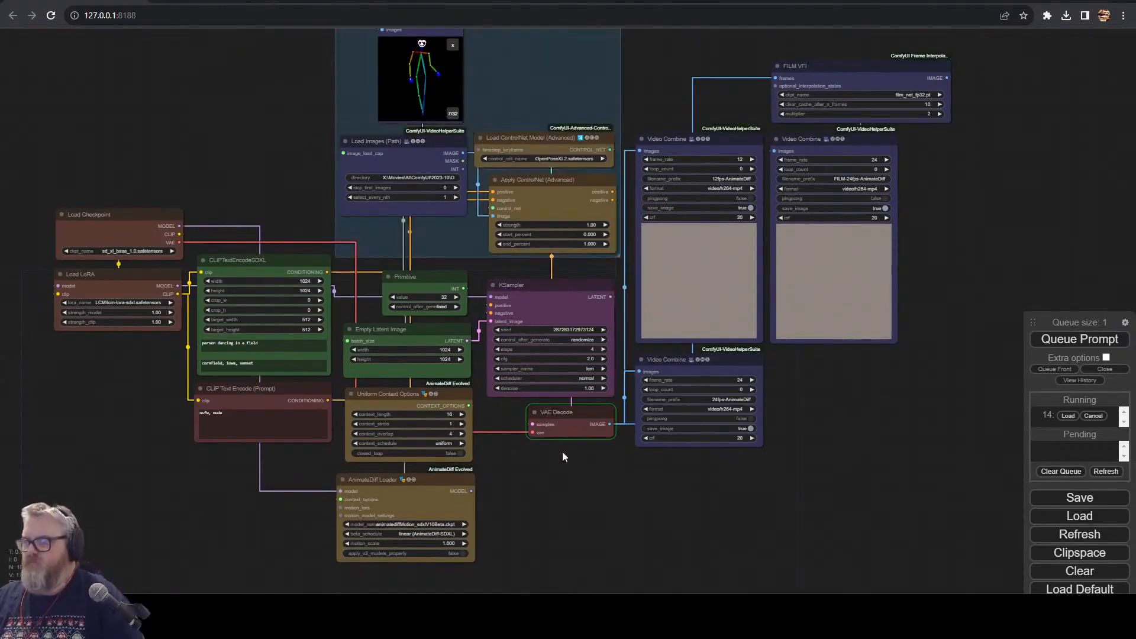
pyautogui.click(703, 582)
pyautogui.moveTo(662, 556); pyautogui.dragTo(572, 507)
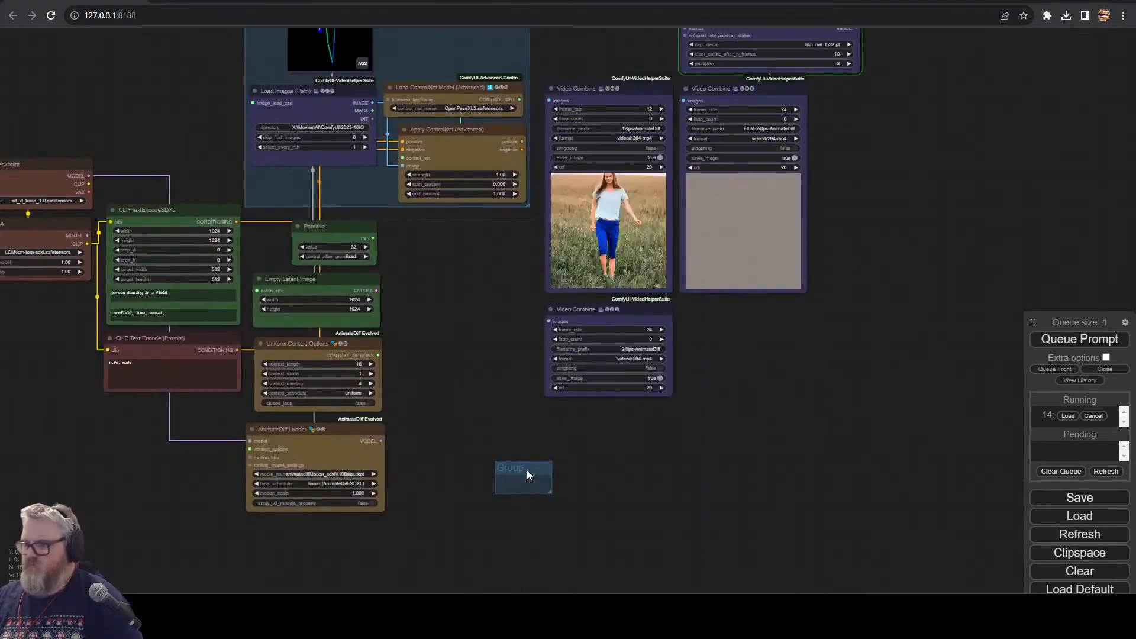
pyautogui.rightClick(527, 471)
pyautogui.click(551, 555)
pyautogui.click(628, 581)
# - Add a KSampler below Apply ControlNet and connect its positive, negative, latent_image and model inputs
pyautogui.doubleClick(445, 265)
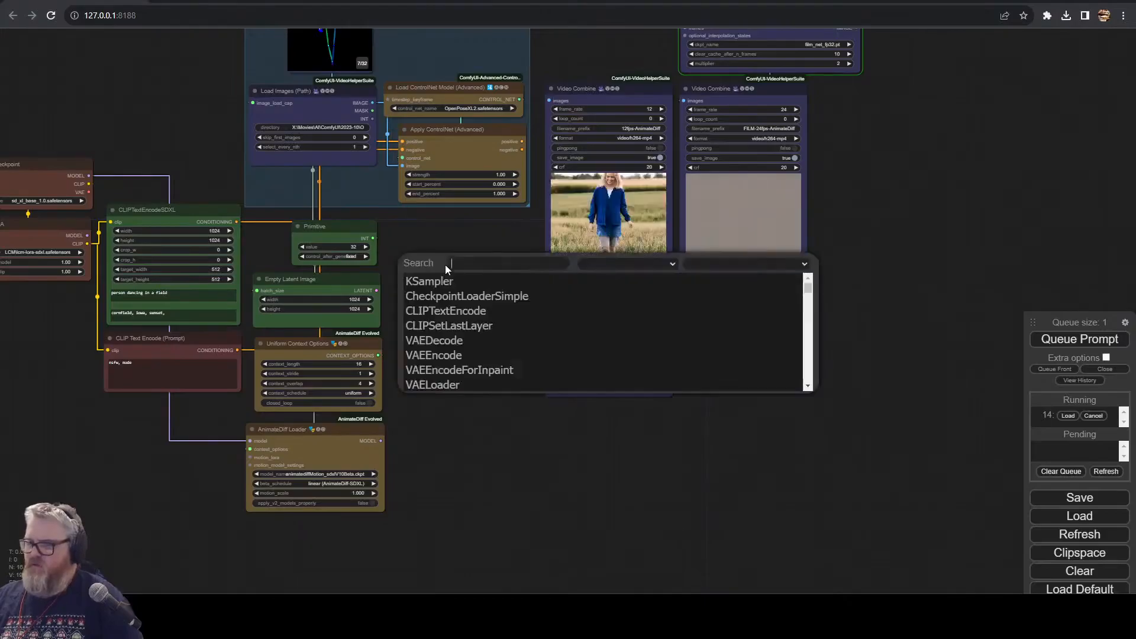
pyautogui.press('Return')
pyautogui.scroll(4, 562, 553)
pyautogui.scroll(-2, 561, 553)
pyautogui.moveTo(562, 554); pyautogui.dragTo(539, 562)
pyautogui.moveTo(635, 274); pyautogui.dragTo(481, 414)
pyautogui.moveTo(635, 284); pyautogui.dragTo(481, 423)
pyautogui.moveTo(481, 433); pyautogui.dragTo(459, 454)
pyautogui.moveTo(414, 377)
pyautogui.mouseDown()
pyautogui.moveTo(400, 370)
pyautogui.moveTo(415, 378)
pyautogui.mouseUp()
pyautogui.moveTo(481, 403); pyautogui.dragTo(109, 388)
# - Color the new KSampler node purple
pyautogui.moveTo(537, 568); pyautogui.dragTo(460, 502)
pyautogui.rightClick(491, 427)
pyautogui.scroll(6, 704, 325)
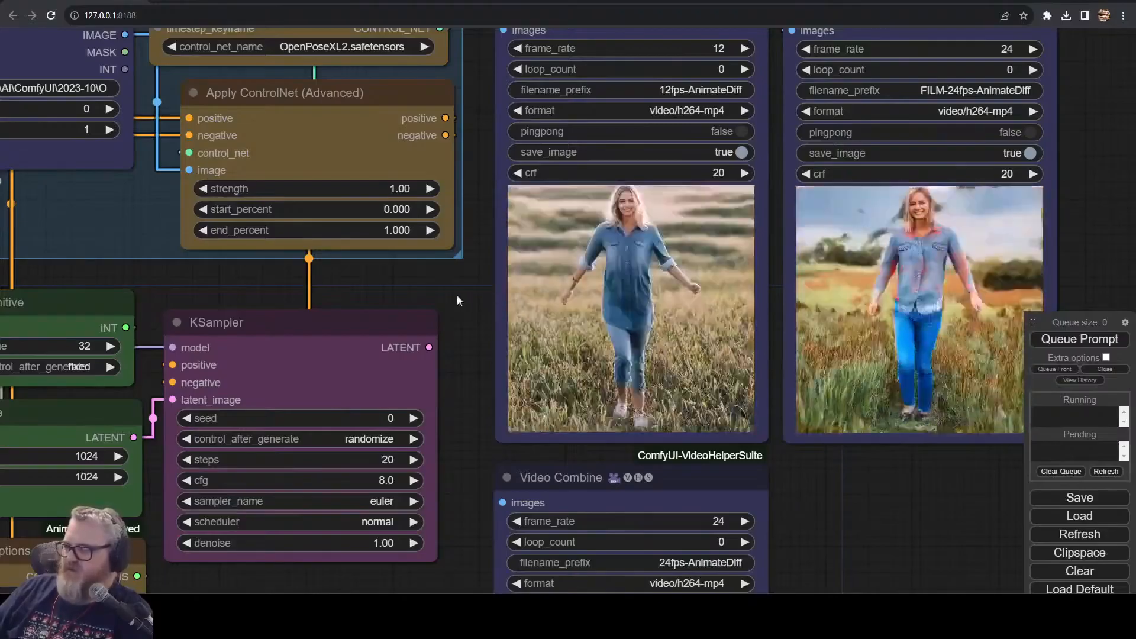
# - Switch Load LoRA to SDXL_MSPaint_Portrait.safetensors and prefix the "person dancing in a field" prompt with "mspaint drawing,"
pyautogui.moveTo(416, 292); pyautogui.dragTo(492, 285)
pyautogui.scroll(-2, 512, 389)
pyautogui.moveTo(573, 441); pyautogui.dragTo(832, 317)
pyautogui.scroll(-4, 828, 322)
pyautogui.moveTo(761, 401); pyautogui.dragTo(662, 479)
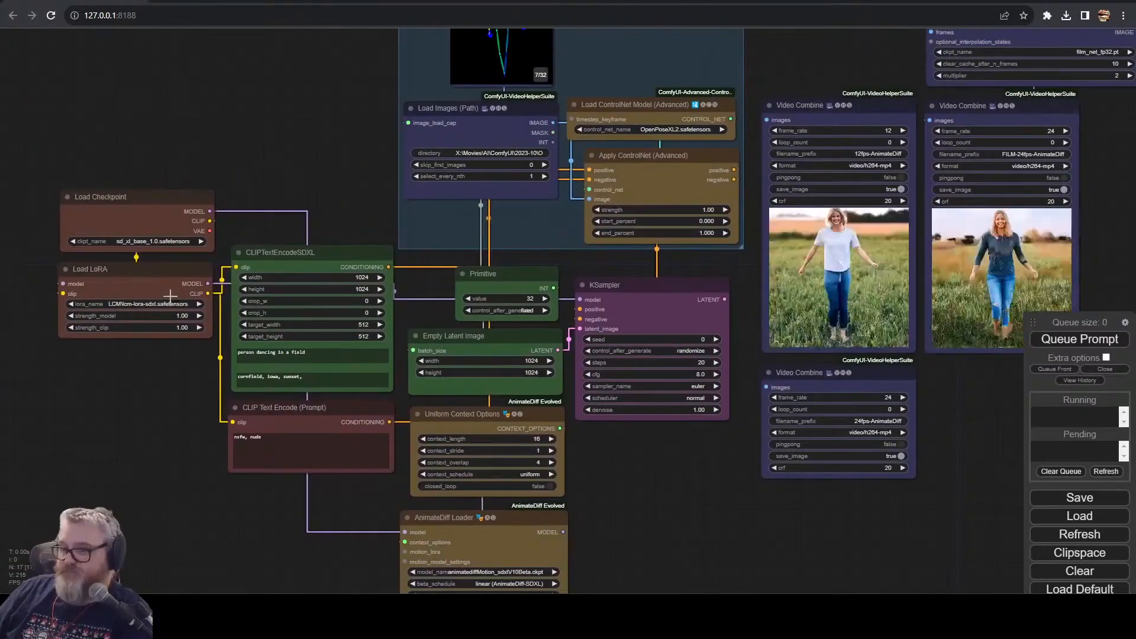
pyautogui.click(139, 304)
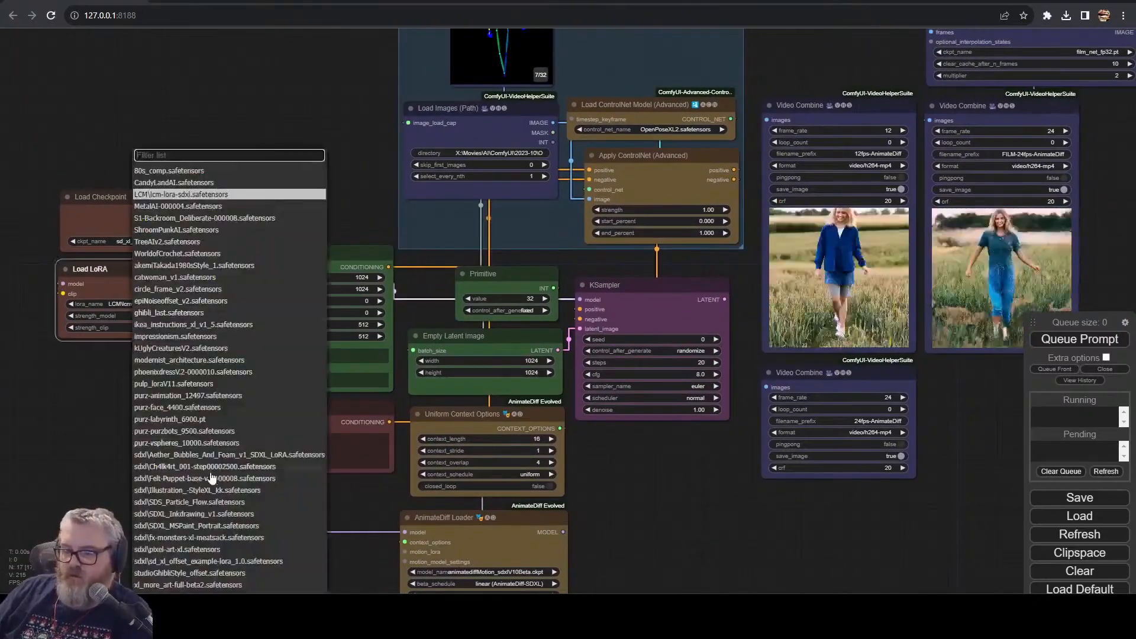
pyautogui.click(195, 525)
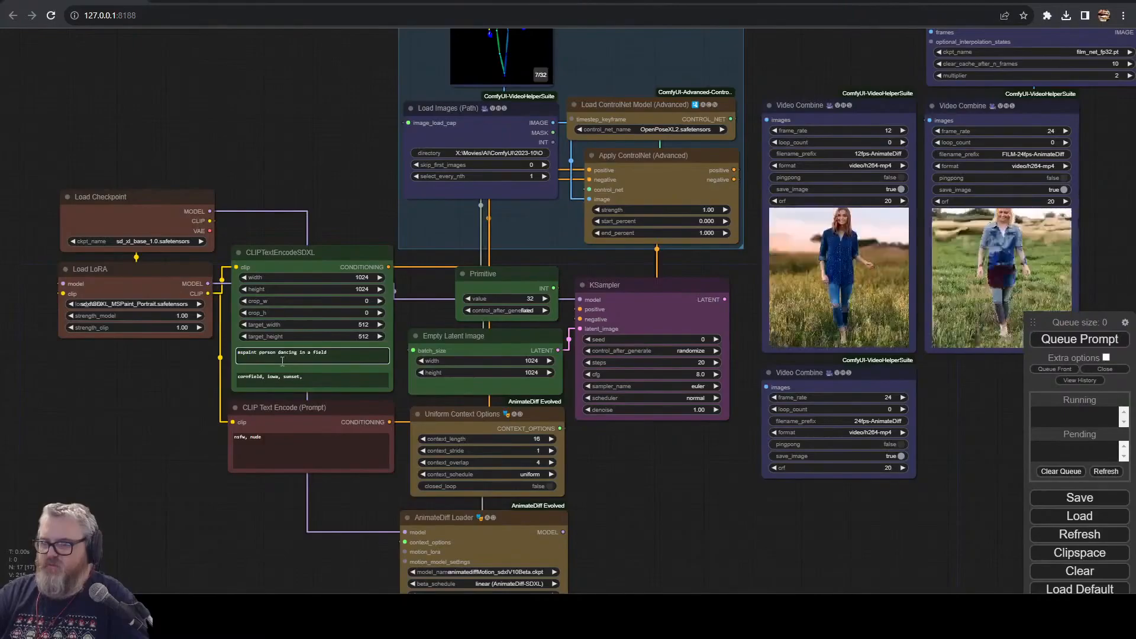
# - Add a VAE Decode node below the KSampler, fed by its latent output and Load Checkpoint's VAE
pyautogui.click(707, 385)
pyautogui.moveTo(704, 450); pyautogui.dragTo(479, 529)
pyautogui.moveTo(501, 379); pyautogui.dragTo(615, 455)
pyautogui.click(447, 516)
pyautogui.write('vae')
pyautogui.click(450, 532)
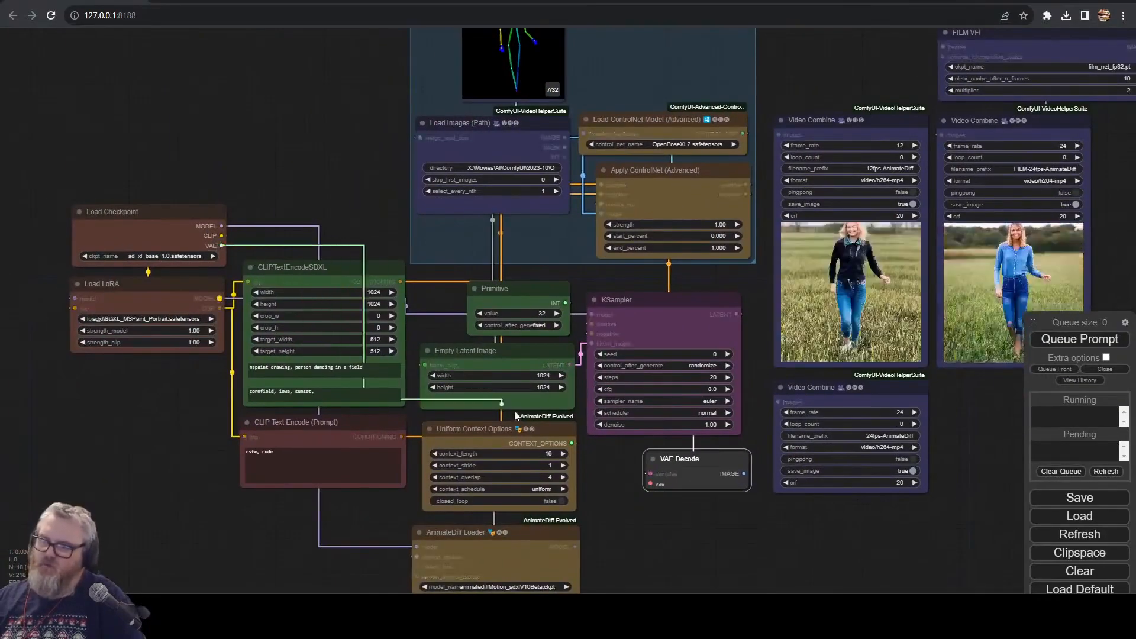
pyautogui.moveTo(665, 492); pyautogui.dragTo(268, 497)
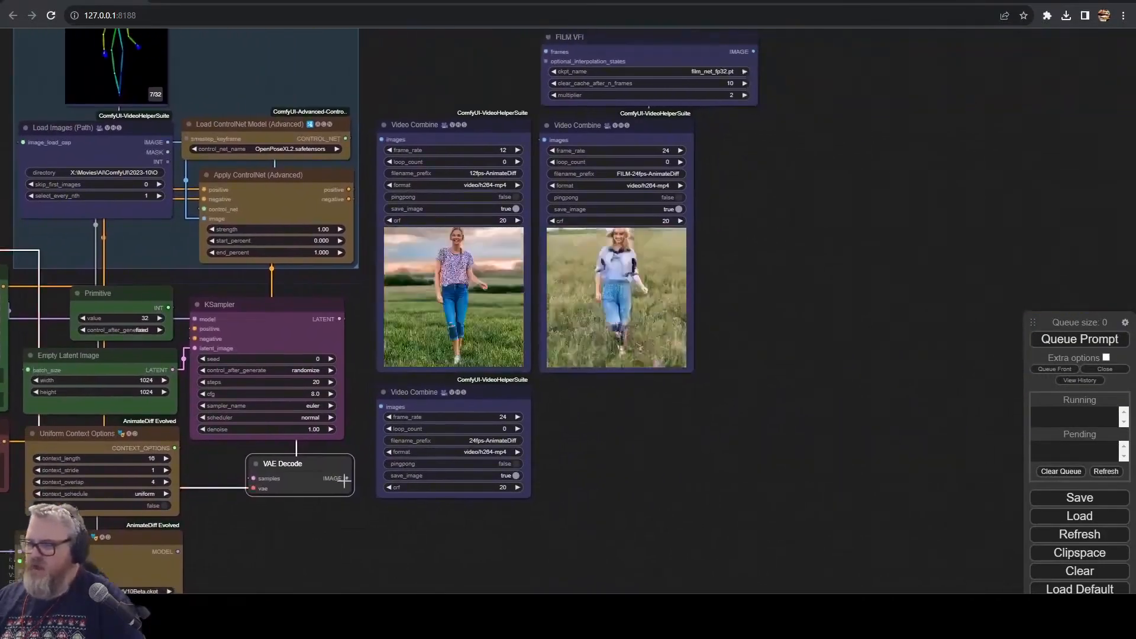
# - Connect VAE Decode's image output to FILM VFI and the 12 fps and 24 fps Video Combine nodes, and color VAE Decode red
pyautogui.moveTo(346, 478); pyautogui.dragTo(546, 52)
pyautogui.moveTo(414, 507); pyautogui.dragTo(651, 450)
pyautogui.moveTo(551, 407); pyautogui.dragTo(541, 401)
pyautogui.rightClick(541, 401)
pyautogui.click(565, 516)
pyautogui.click(616, 488)
pyautogui.click(578, 520)
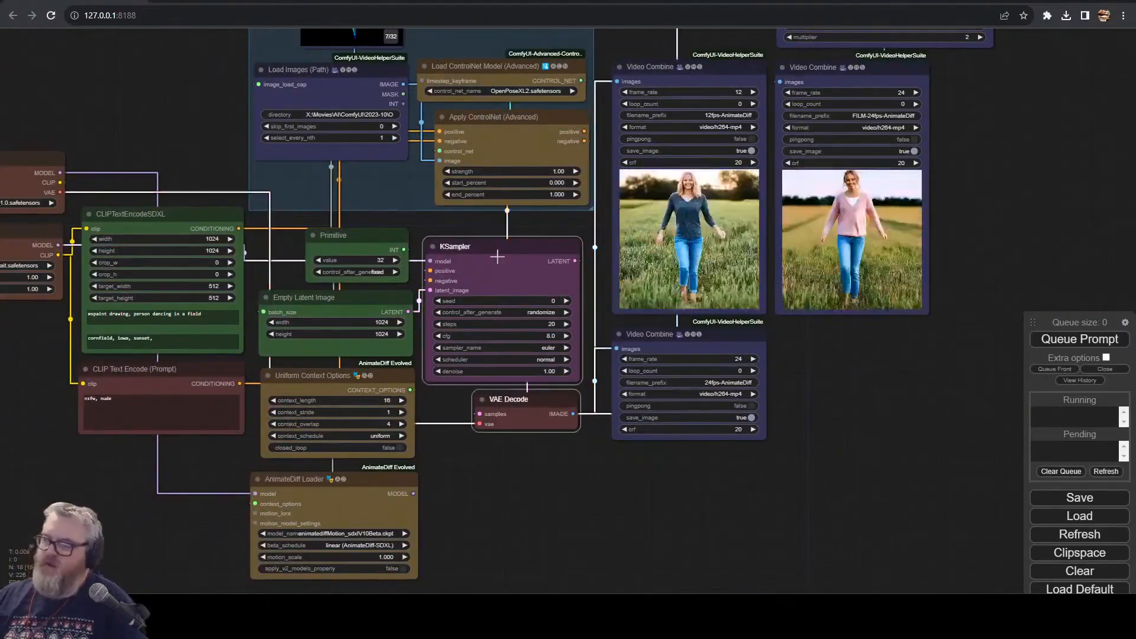
# - Create a group around the KSampler and VAE Decode nodes
pyautogui.rightClick(513, 492)
pyautogui.click(531, 526)
pyautogui.moveTo(531, 526); pyautogui.dragTo(690, 428)
# - Create a group around Uniform Context Options and AnimateDiff Loader, and remove the stray empty group
pyautogui.rightClick(650, 499)
pyautogui.click(699, 513)
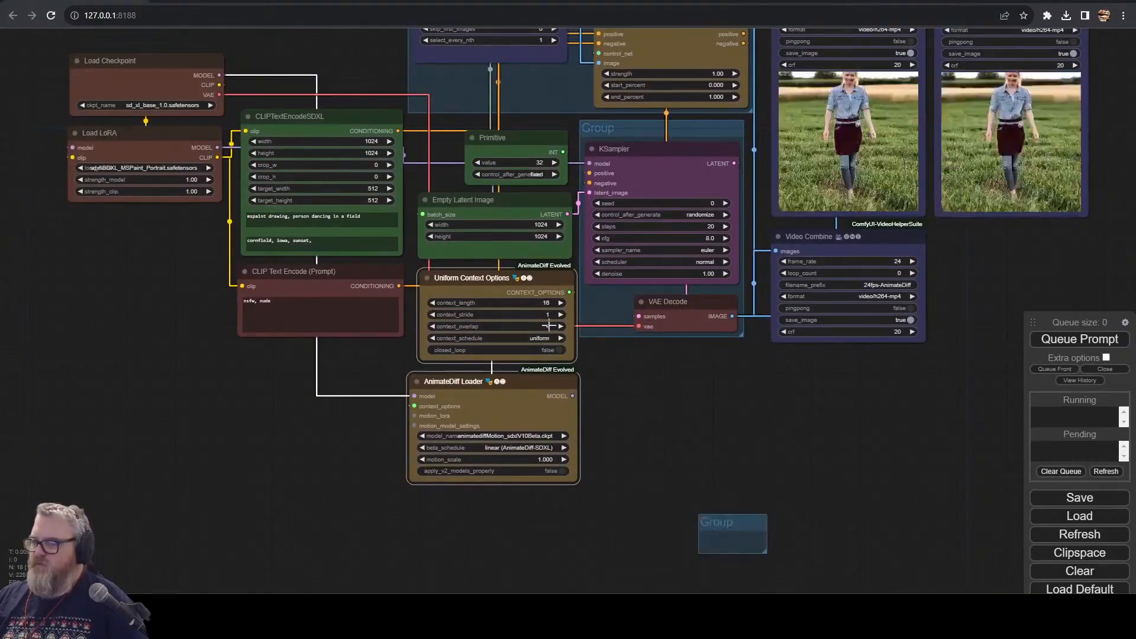
pyautogui.click(558, 548)
pyautogui.keyDown('ctrl'); pyautogui.click(478, 272); pyautogui.keyUp('ctrl')
pyautogui.rightClick(627, 497)
pyautogui.click(650, 531)
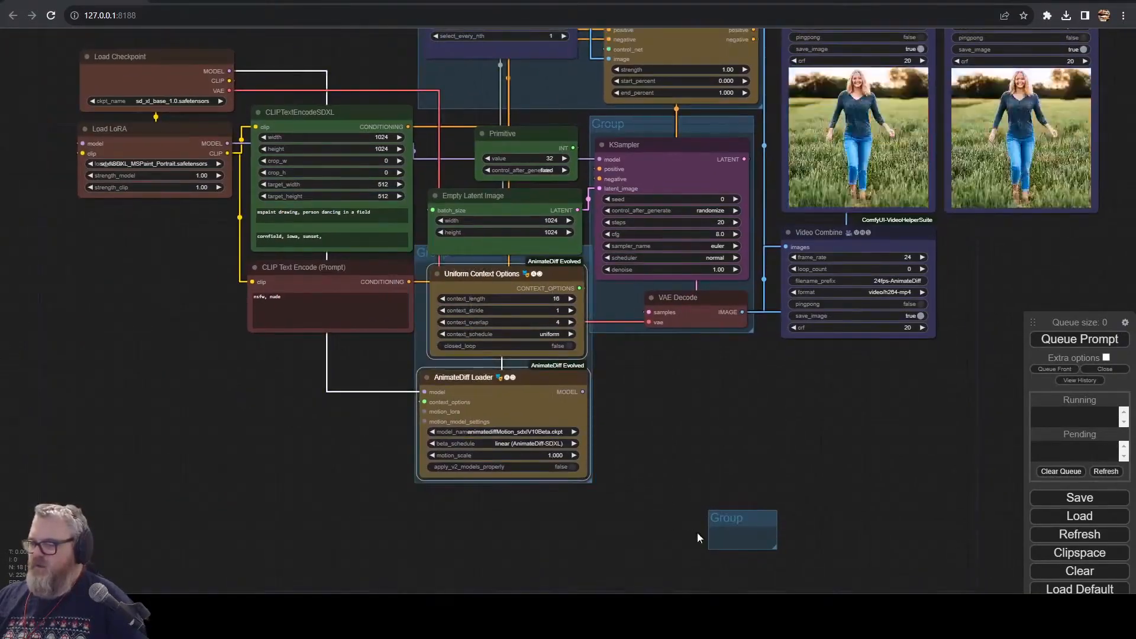
pyautogui.rightClick(746, 523)
pyautogui.click(763, 586)
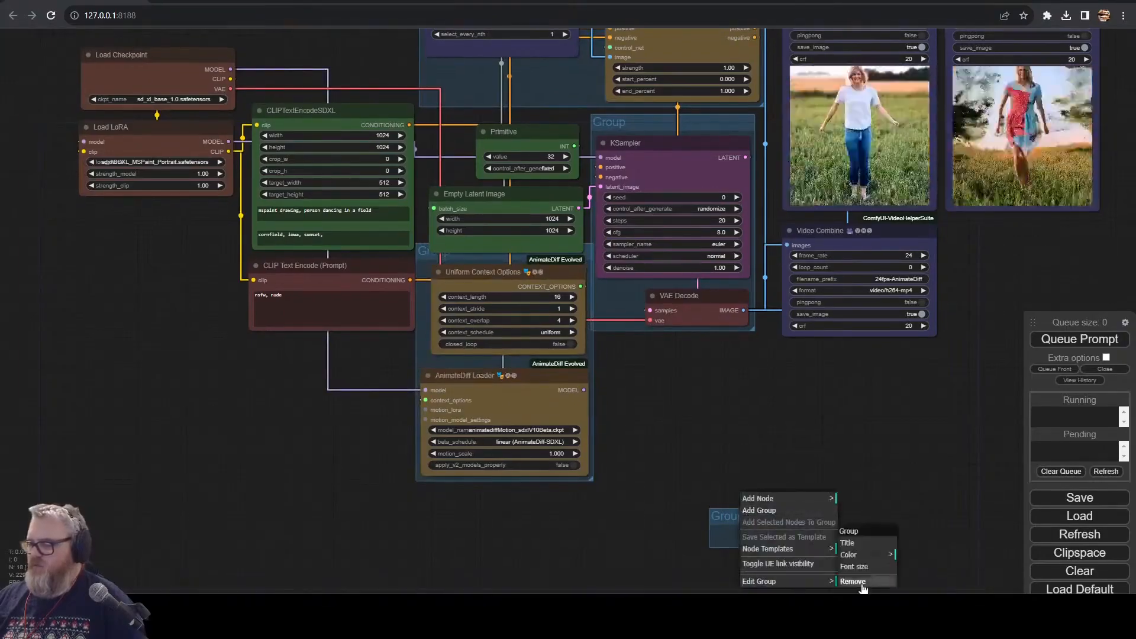
pyautogui.click(852, 586)
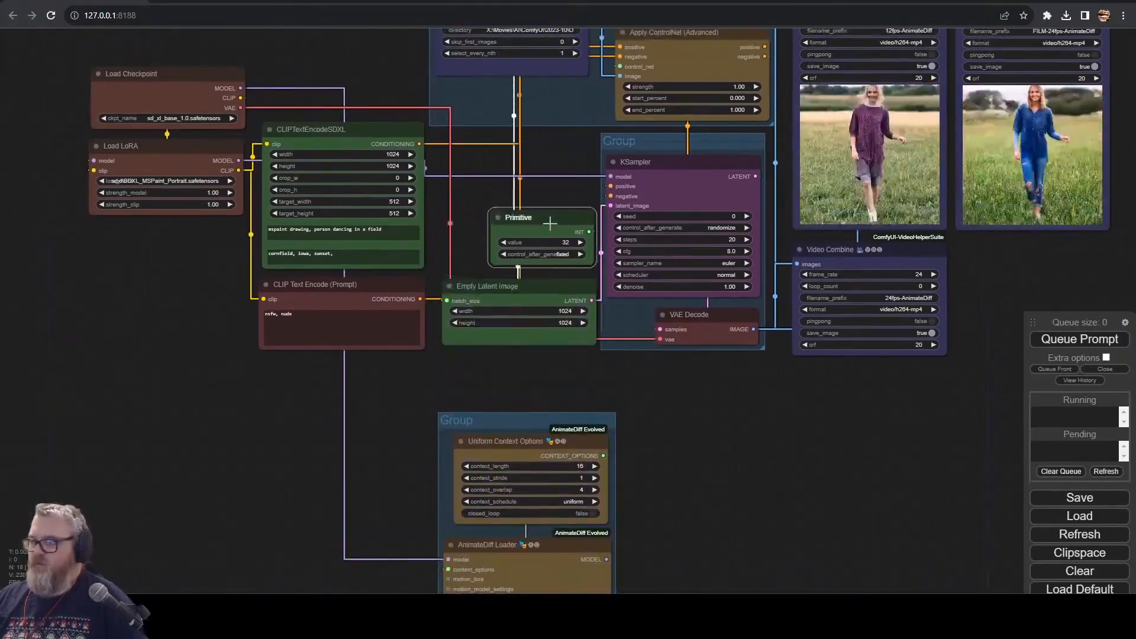
# - Create a group around both text encoders, Primitive and Empty Latent Image
pyautogui.moveTo(520, 221); pyautogui.dragTo(482, 218)
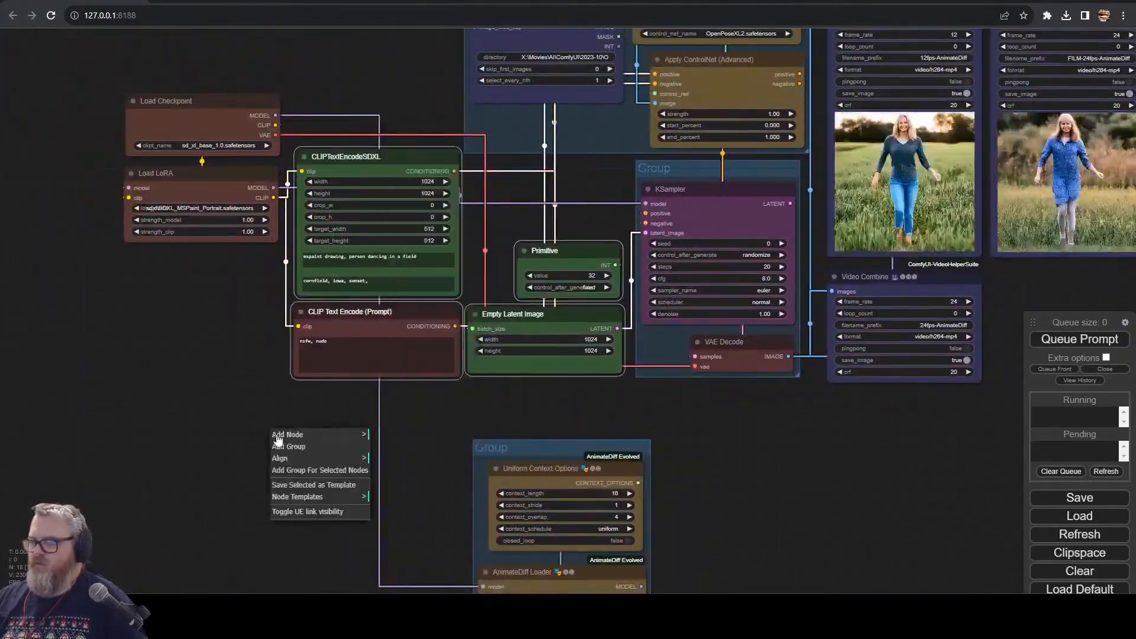
pyautogui.click(314, 461)
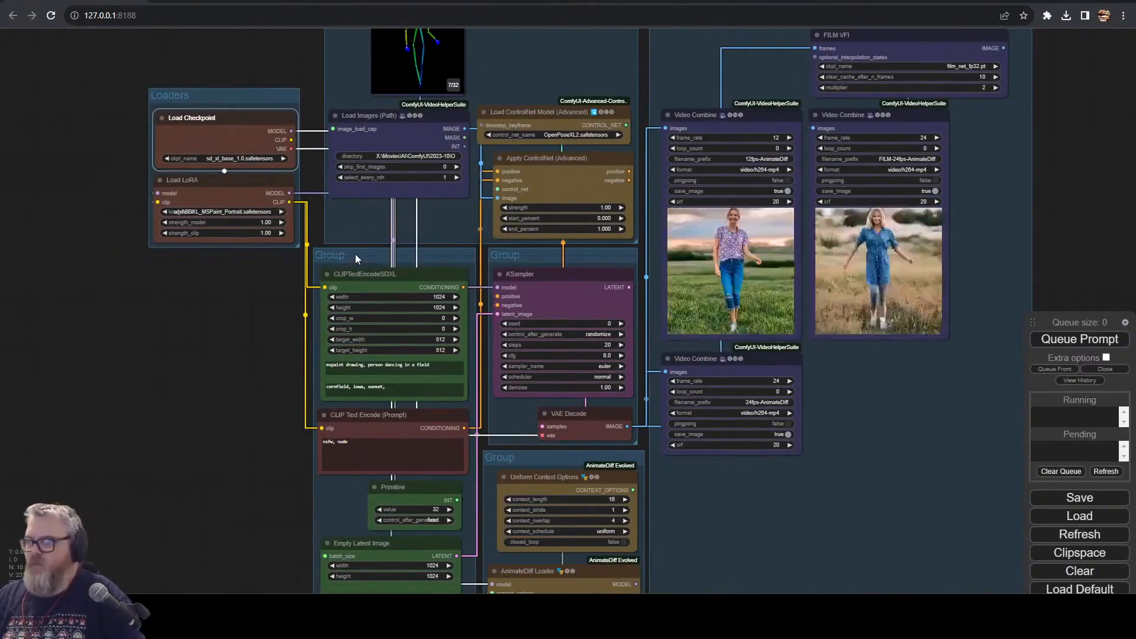
# - Title the remaining groups Settings, Diffusion, AnimateDiff, ControlNet and Outputs, and color-code all groups including Loaders
pyautogui.rightClick(341, 259)
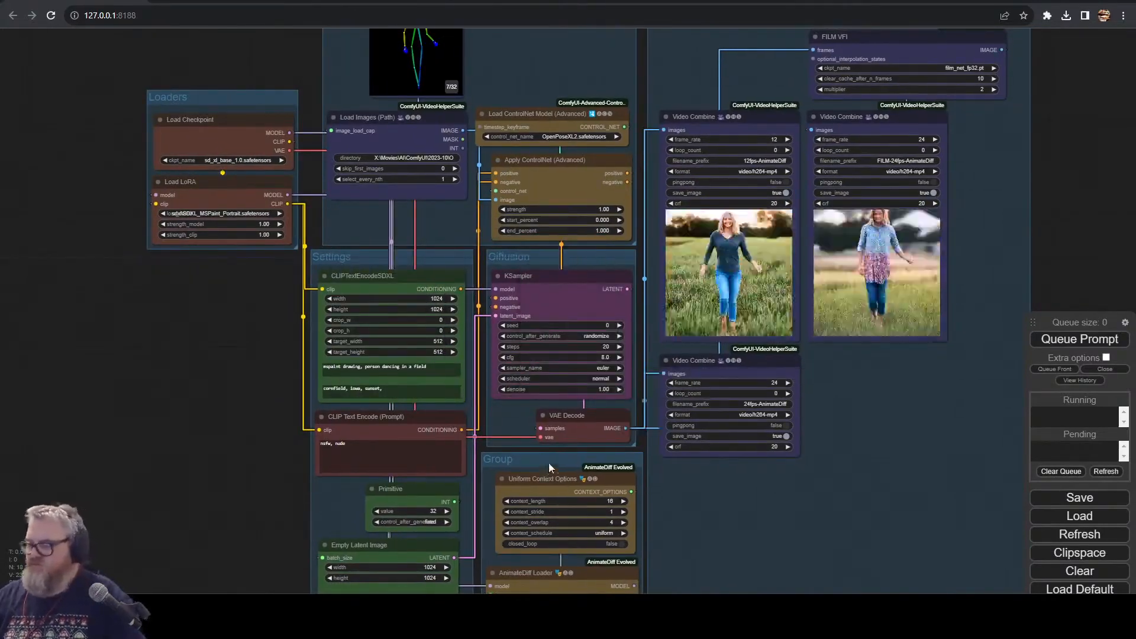
pyautogui.rightClick(515, 449)
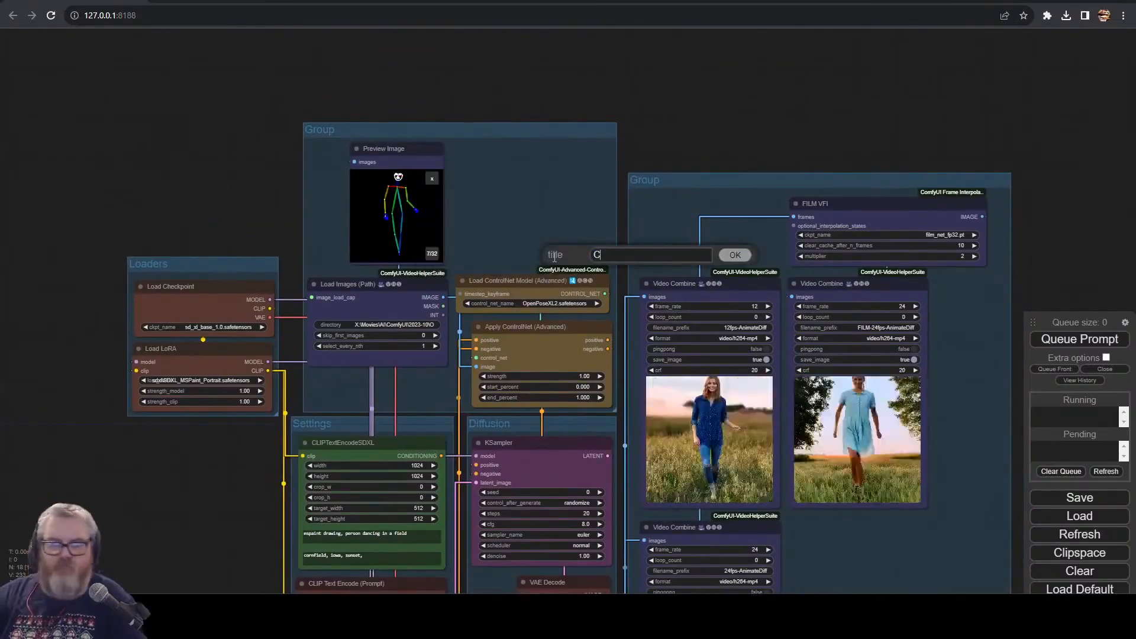
pyautogui.rightClick(711, 178)
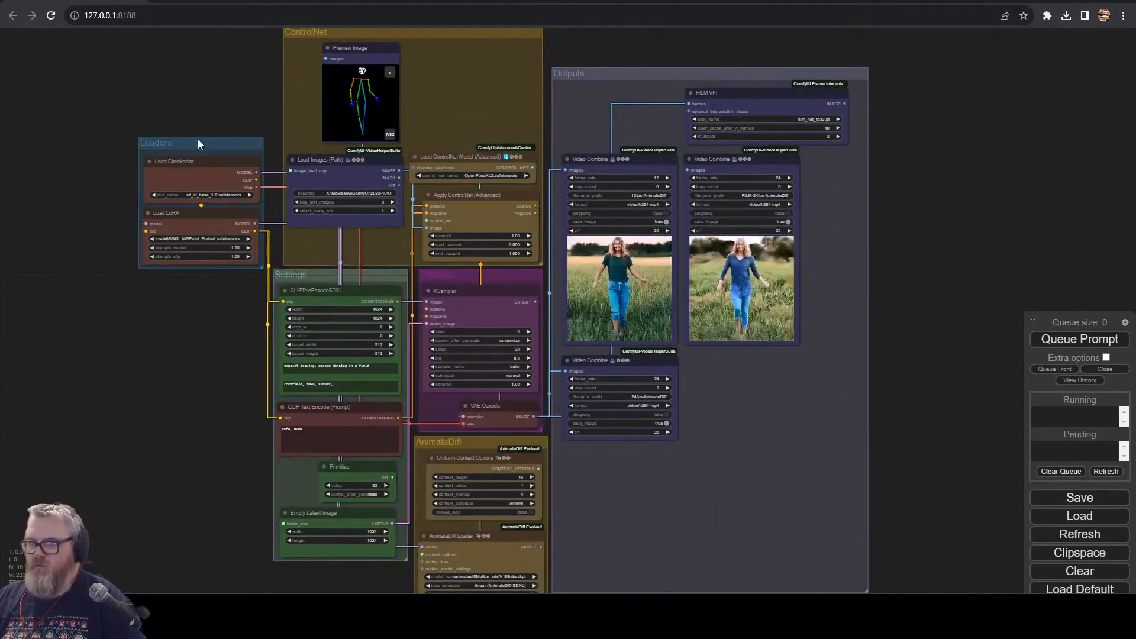
pyautogui.click(391, 309)
# - Arrange Loaders, Settings and Diffusion side by side, with ControlNet above, AnimateDiff below Diffusion, and a tightened Outputs group beside them
pyautogui.moveTo(222, 146); pyautogui.dragTo(161, 194)
pyautogui.moveTo(321, 277); pyautogui.dragTo(265, 193)
pyautogui.moveTo(337, 159)
pyautogui.mouseDown()
pyautogui.moveTo(341, 135)
pyautogui.moveTo(334, 161)
pyautogui.mouseUp()
pyautogui.moveTo(278, 194); pyautogui.dragTo(280, 296)
pyautogui.moveTo(243, 249); pyautogui.dragTo(290, 174)
pyautogui.moveTo(215, 118); pyautogui.dragTo(216, 218)
pyautogui.moveTo(497, 366); pyautogui.dragTo(473, 394)
pyautogui.moveTo(502, 201); pyautogui.dragTo(448, 217)
pyautogui.moveTo(474, 407); pyautogui.dragTo(449, 395)
pyautogui.moveTo(556, 219); pyautogui.dragTo(564, 376)
pyautogui.moveTo(516, 112); pyautogui.dragTo(462, 123)
pyautogui.moveTo(669, 171); pyautogui.dragTo(625, 172)
pyautogui.moveTo(905, 378); pyautogui.dragTo(898, 259)
pyautogui.scroll(-1, 611, 344)
pyautogui.moveTo(870, 495); pyautogui.dragTo(861, 495)
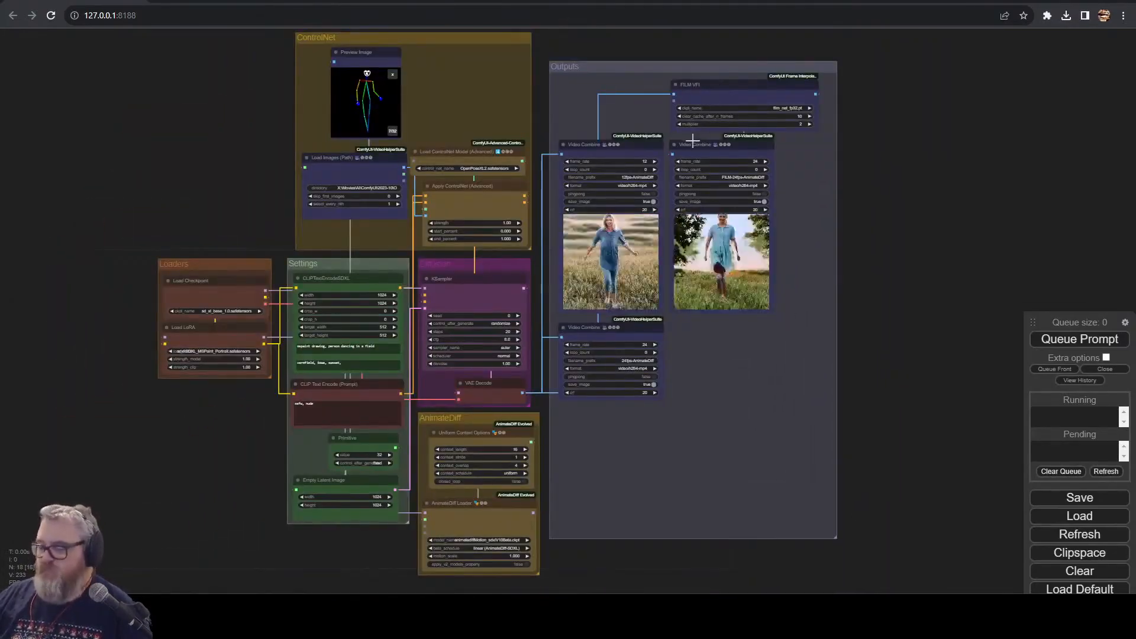
# - Queue the prompt with the MSPaint LoRA and the 20-step euler KSampler
pyautogui.scroll(3, 278, 176)
pyautogui.scroll(3, 229, 180)
pyautogui.moveTo(213, 296); pyautogui.dragTo(251, 175)
pyautogui.moveTo(248, 237); pyautogui.dragTo(245, 236)
pyautogui.moveTo(331, 426); pyautogui.dragTo(195, 324)
pyautogui.click(1079, 339)
# - Review the grouped workflow and its KSampler and AnimateDiff settings while the queued prompt runs
pyautogui.scroll(-3, 892, 383)
pyautogui.scroll(-2, 887, 392)
pyautogui.moveTo(828, 426); pyautogui.dragTo(644, 477)
pyautogui.scroll(4, 604, 314)
pyautogui.scroll(-5, 639, 324)
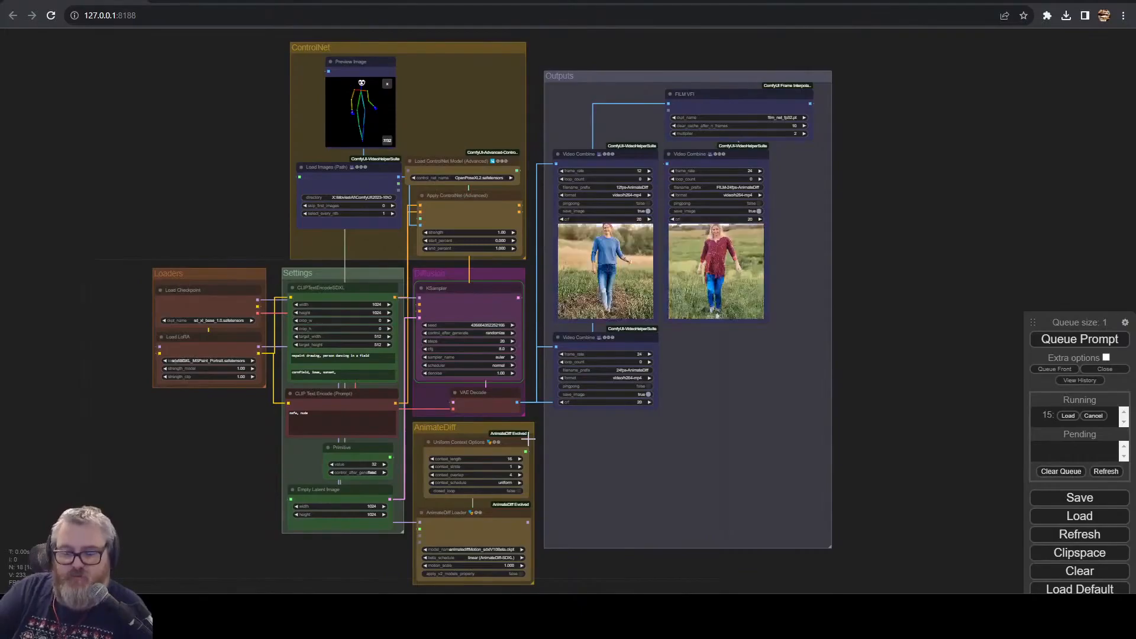
pyautogui.scroll(5, 259, 388)
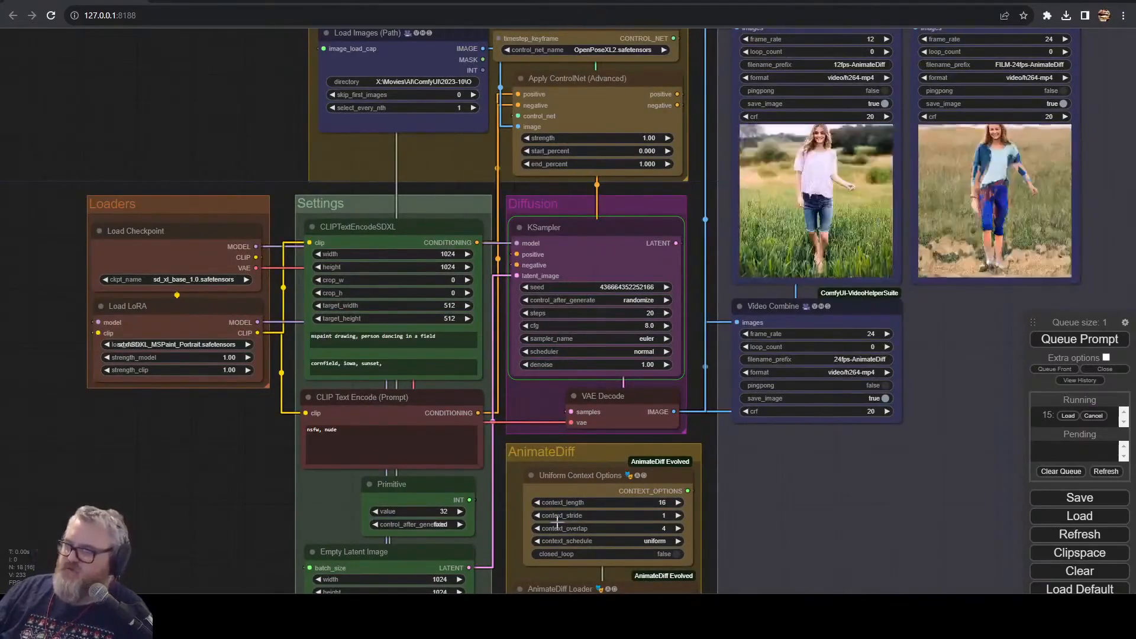
pyautogui.moveTo(162, 102); pyautogui.dragTo(119, 51)
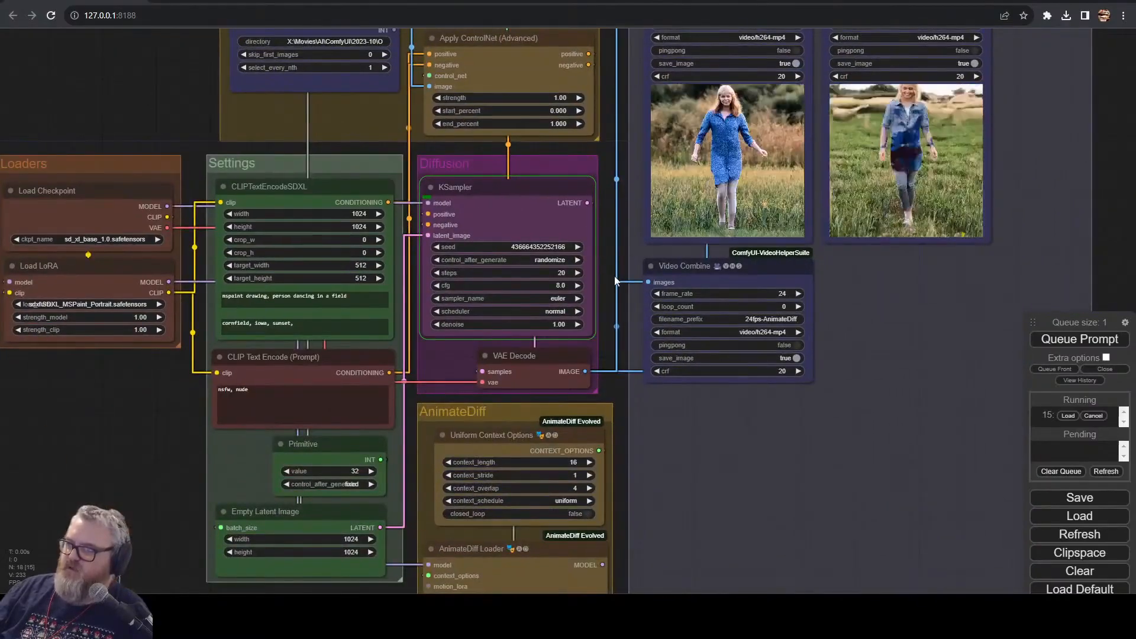
pyautogui.scroll(-4, 126, 488)
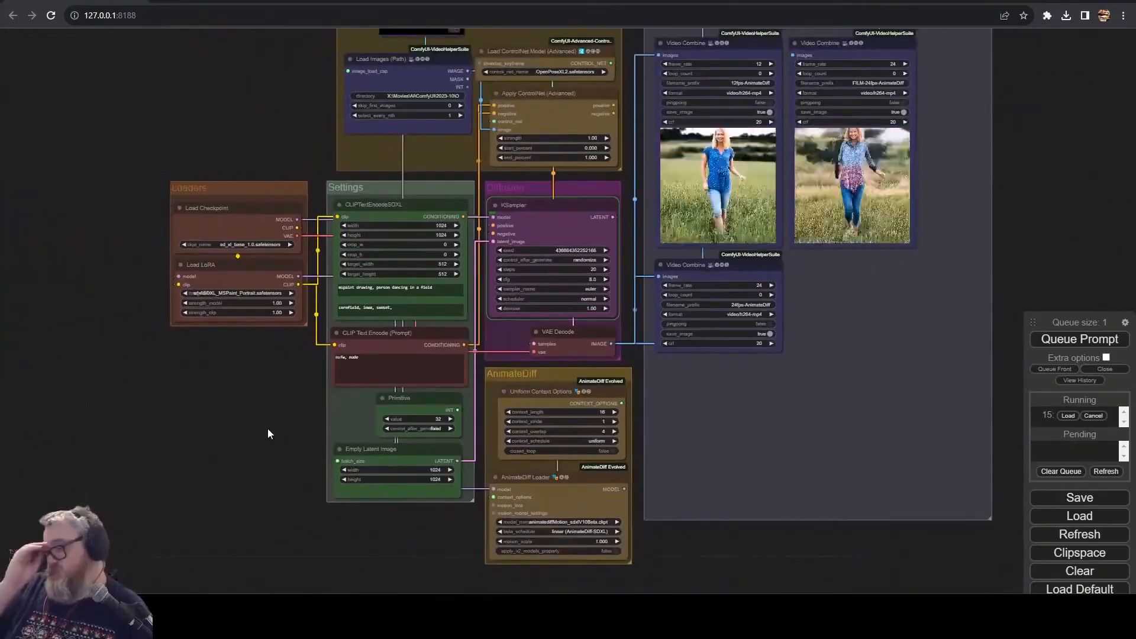
# - Try lining up the groups in one row: Loaders, Settings, AnimateDiff, ControlNet, Diffusion and Outputs
pyautogui.moveTo(232, 186); pyautogui.dragTo(17, 187)
pyautogui.moveTo(368, 192); pyautogui.dragTo(146, 193)
pyautogui.moveTo(523, 373); pyautogui.dragTo(299, 188)
pyautogui.moveTo(449, 178); pyautogui.dragTo(371, 368)
pyautogui.moveTo(457, 374); pyautogui.dragTo(444, 586)
pyautogui.moveTo(420, 490); pyautogui.dragTo(417, 408)
pyautogui.moveTo(597, 57); pyautogui.dragTo(1007, 104)
pyautogui.moveTo(544, 59); pyautogui.dragTo(581, 118)
pyautogui.moveTo(550, 48); pyautogui.dragTo(626, 322)
pyautogui.moveTo(680, 378); pyautogui.dragTo(435, 116)
pyautogui.moveTo(267, 353); pyautogui.dragTo(494, 52)
pyautogui.moveTo(639, 118); pyautogui.dragTo(376, 326)
pyautogui.moveTo(608, 70); pyautogui.dragTo(399, 266)
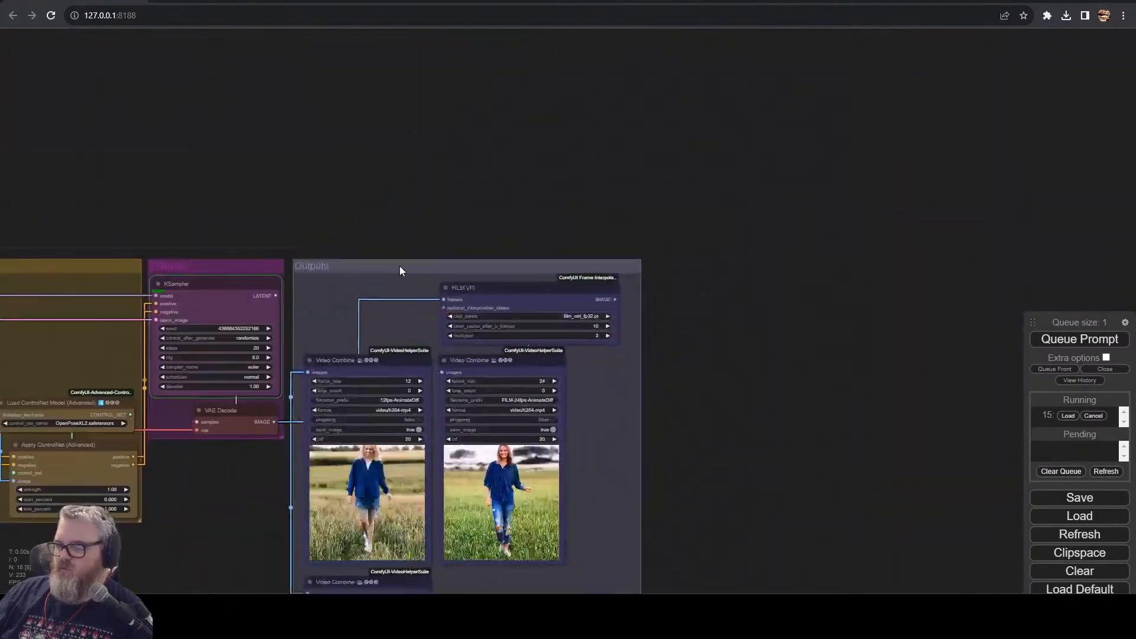
# - Follow the single-row layout from Loaders through Diffusion to Outputs and examine how the nodes connect
pyautogui.scroll(-5, 332, 414)
pyautogui.moveTo(304, 497); pyautogui.dragTo(769, 393)
pyautogui.scroll(-2, 710, 390)
pyautogui.scroll(6, 453, 422)
pyautogui.moveTo(562, 417); pyautogui.dragTo(561, 475)
pyautogui.moveTo(695, 454); pyautogui.dragTo(726, 448)
pyautogui.scroll(4, 122, 216)
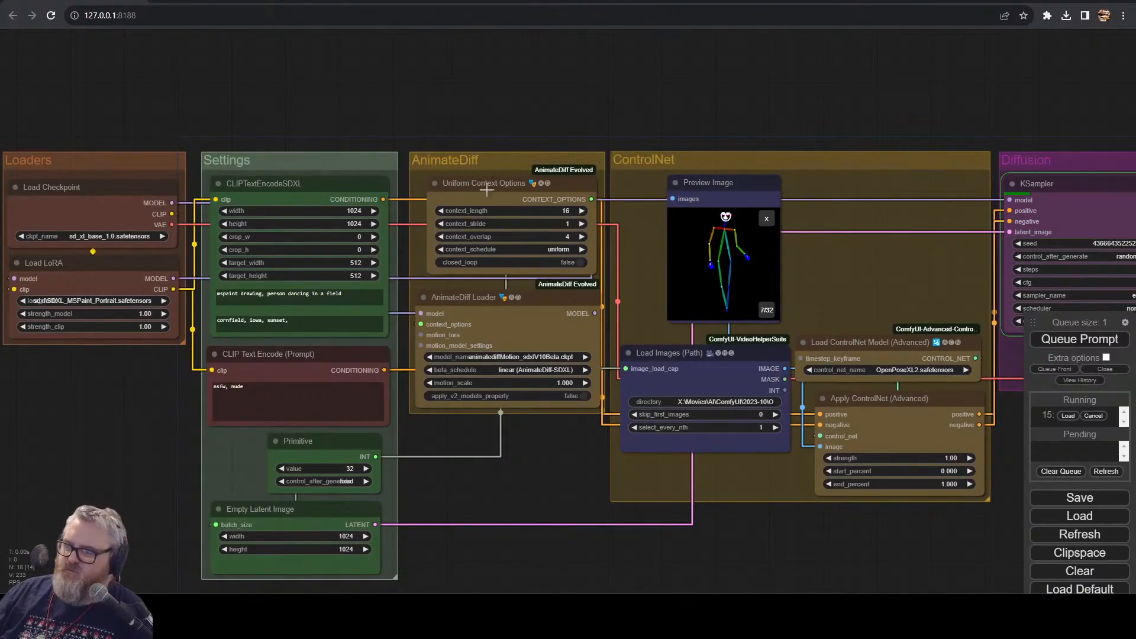
pyautogui.moveTo(530, 504); pyautogui.dragTo(236, 497)
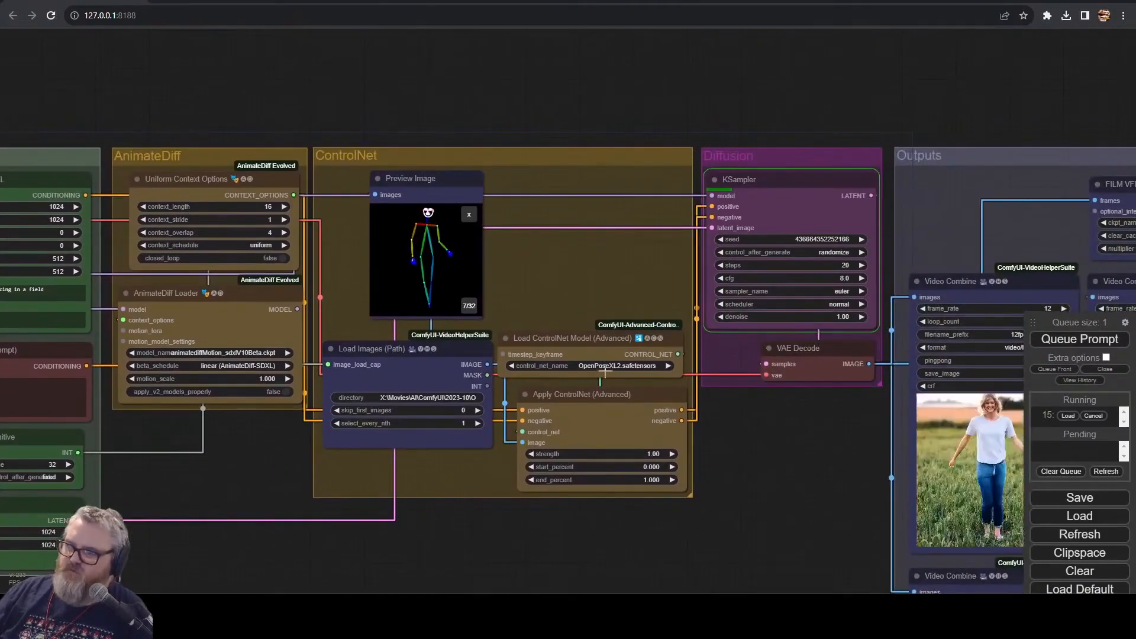
pyautogui.moveTo(634, 539); pyautogui.dragTo(214, 509)
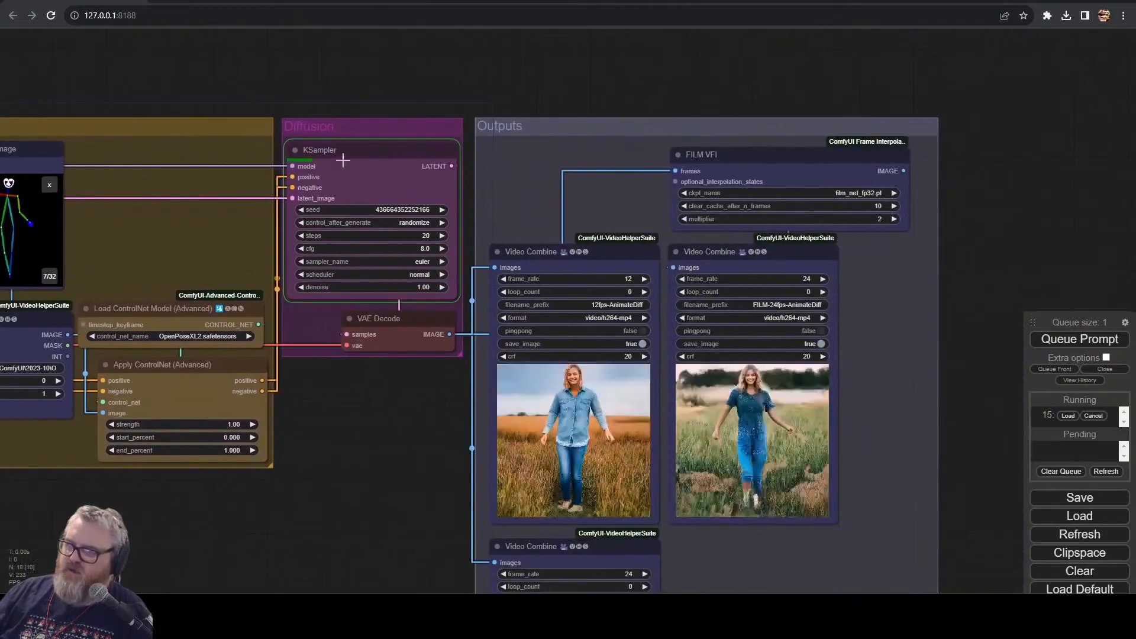
pyautogui.click(414, 321)
pyautogui.moveTo(382, 448); pyautogui.dragTo(290, 386)
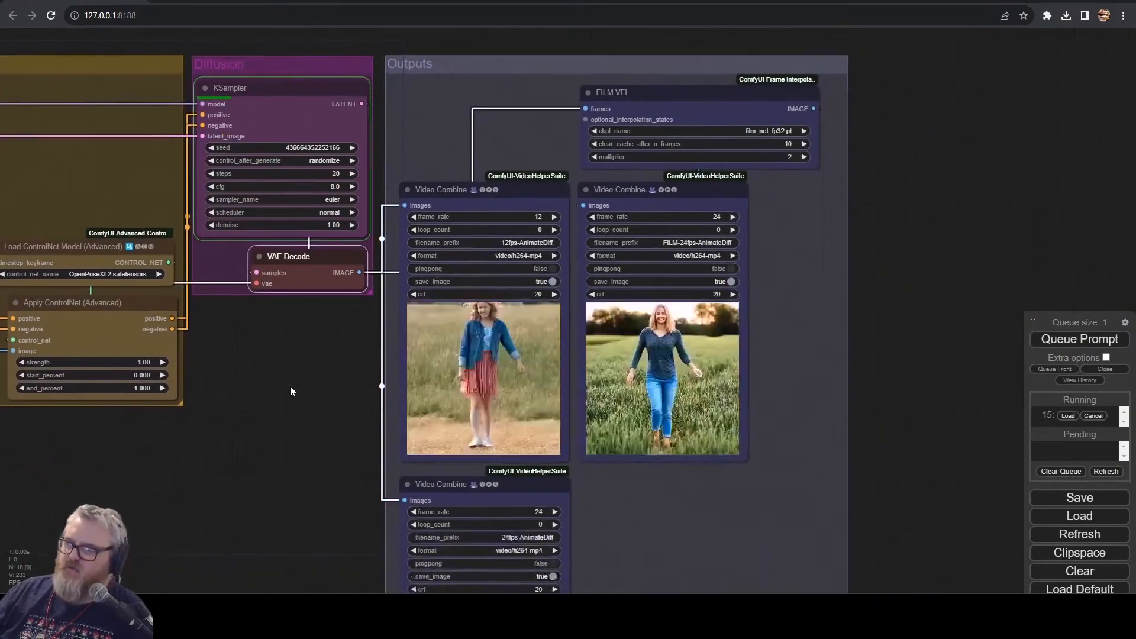
# - Rearrange the groups into a compact block with AnimateDiff above Loaders, ControlNet above Settings and Diffusion, and Outputs alongside
pyautogui.scroll(-5, 285, 485)
pyautogui.moveTo(285, 485); pyautogui.dragTo(540, 583)
pyautogui.moveTo(407, 302); pyautogui.dragTo(148, 136)
pyautogui.moveTo(488, 302); pyautogui.dragTo(234, 79)
pyautogui.moveTo(759, 300); pyautogui.dragTo(385, 302)
pyautogui.moveTo(263, 304); pyautogui.dragTo(260, 304)
pyautogui.moveTo(159, 303); pyautogui.dragTo(162, 304)
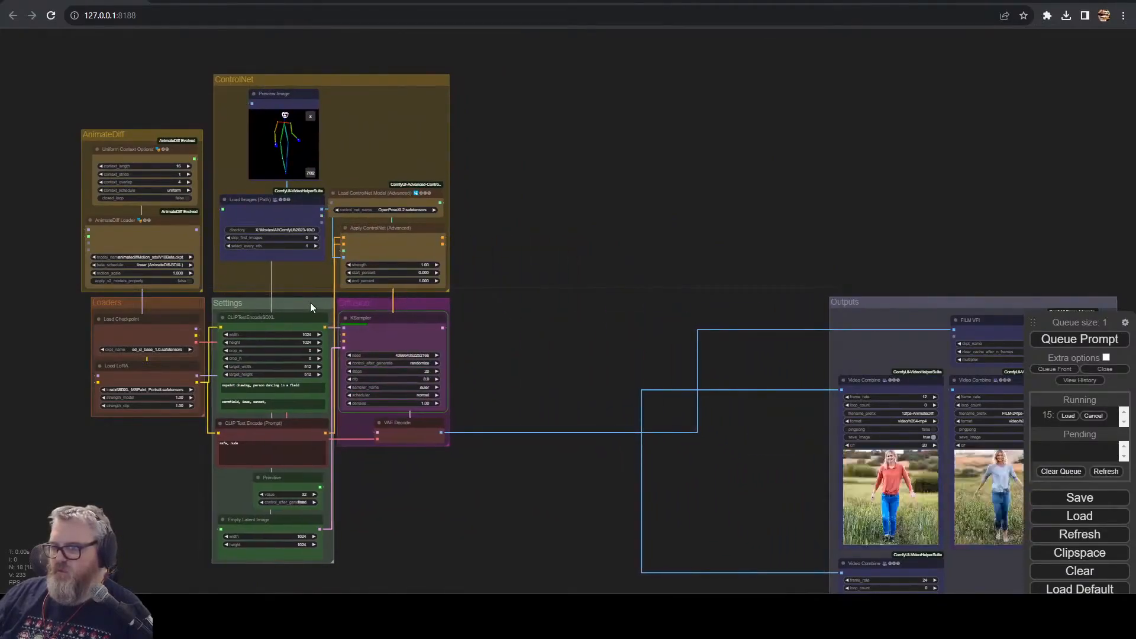
pyautogui.moveTo(178, 136); pyautogui.dragTo(182, 136)
pyautogui.moveTo(885, 300); pyautogui.dragTo(512, 77)
pyautogui.moveTo(517, 117); pyautogui.dragTo(592, 179)
pyautogui.moveTo(604, 139); pyautogui.dragTo(606, 229)
# - Look over the compact group layout and the KSampler's progress on the running prompt
pyautogui.moveTo(461, 532); pyautogui.dragTo(564, 423)
pyautogui.scroll(4, 562, 329)
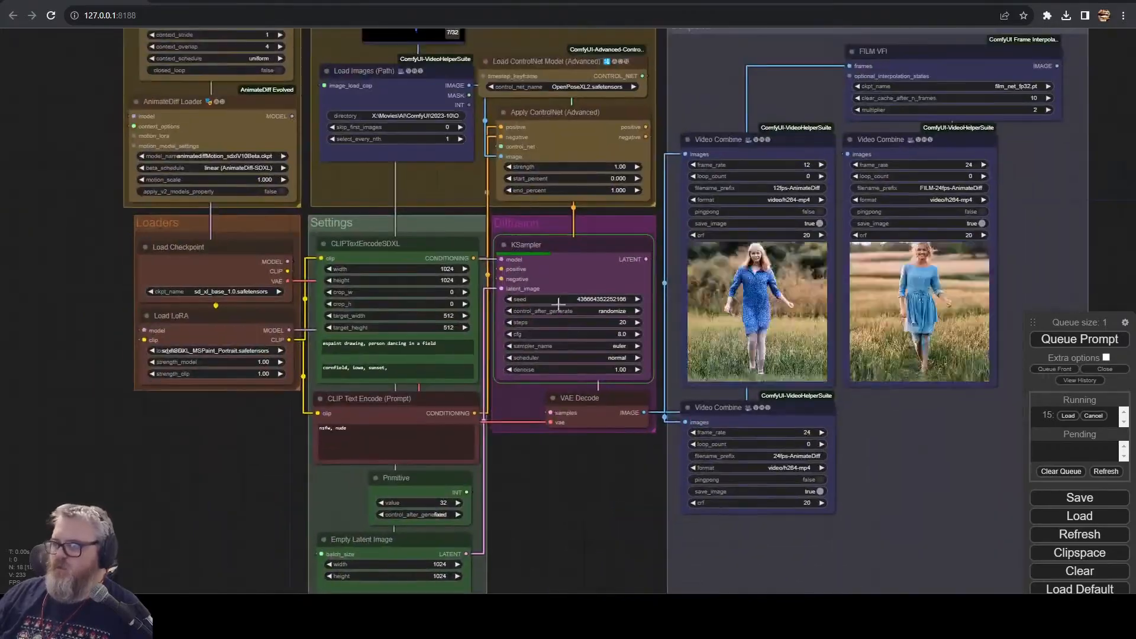
pyautogui.scroll(-3, 565, 489)
pyautogui.moveTo(566, 489); pyautogui.dragTo(481, 538)
pyautogui.scroll(4, 498, 541)
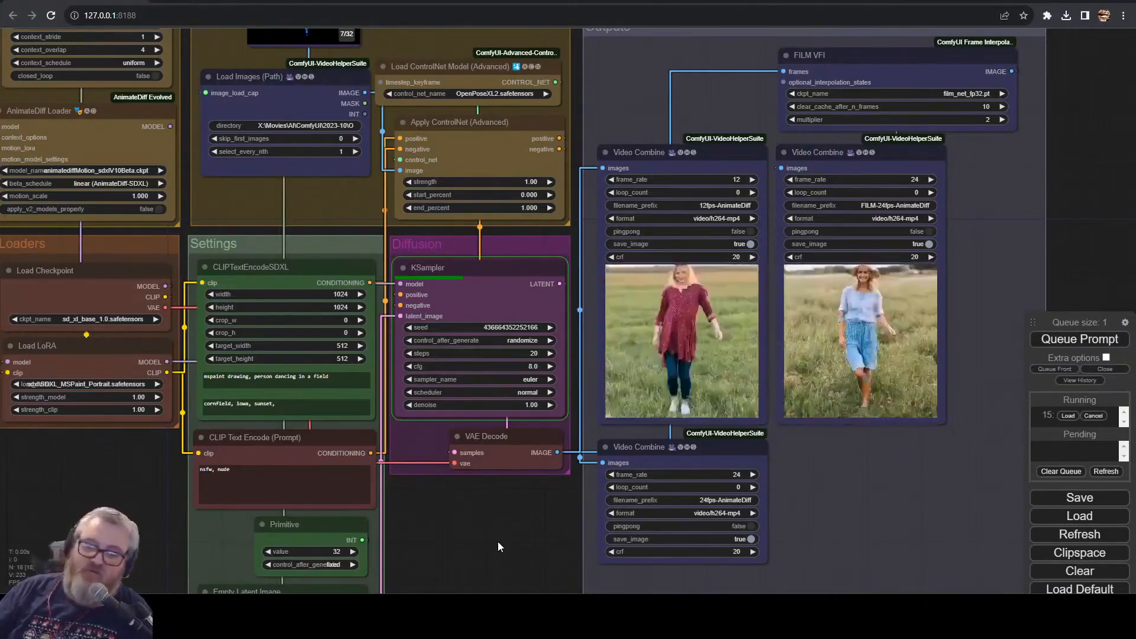
pyautogui.scroll(-3, 452, 486)
pyautogui.moveTo(456, 528); pyautogui.dragTo(555, 531)
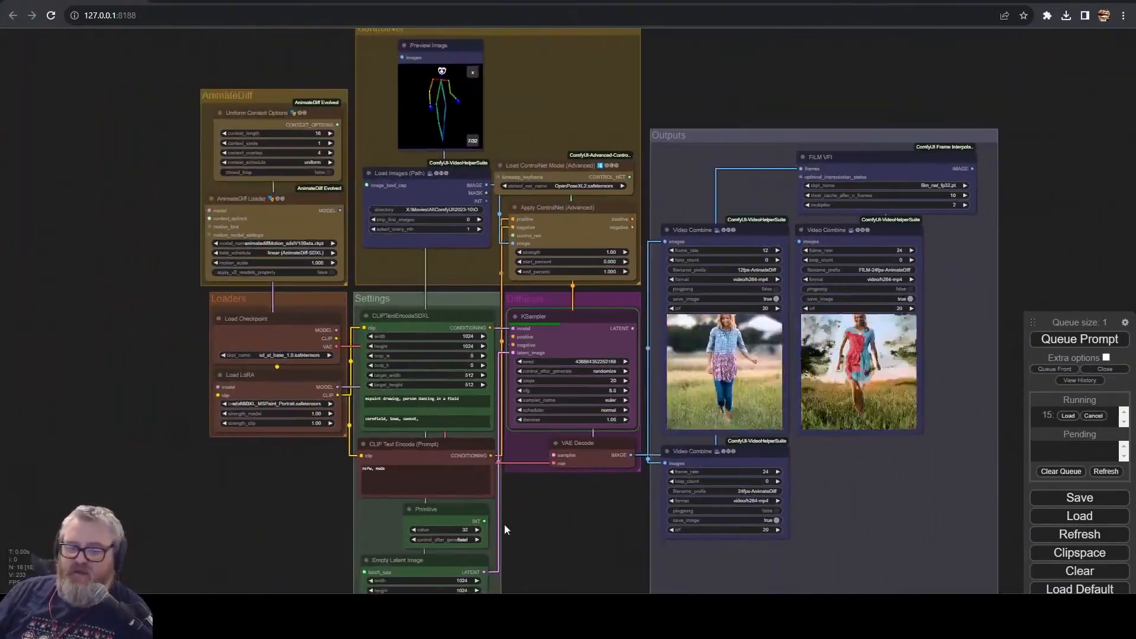
# - Switch to Civitai, search for mspaint, open the SDXL MS Paint Portraits LoRA page and browse its sample images
pyautogui.scroll(6, 555, 531)
pyautogui.doubleClick(86, 426)
pyautogui.moveTo(86, 426); pyautogui.dragTo(344, 475)
pyautogui.scroll(4, 182, 356)
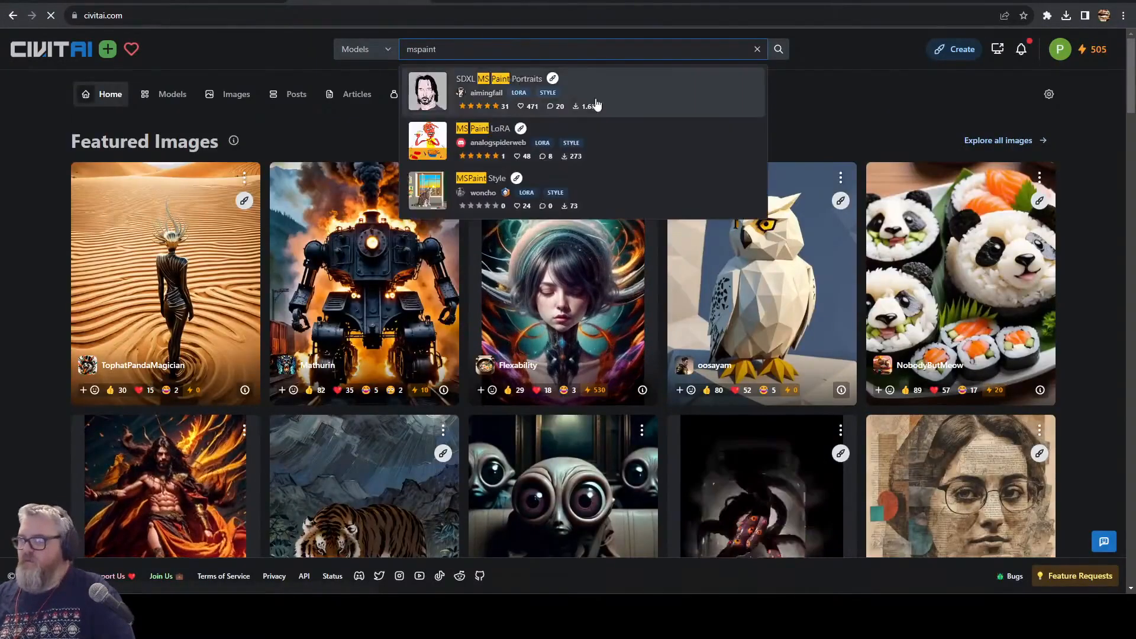
pyautogui.click(503, 94)
pyautogui.click(661, 333)
pyautogui.click(661, 332)
pyautogui.click(661, 334)
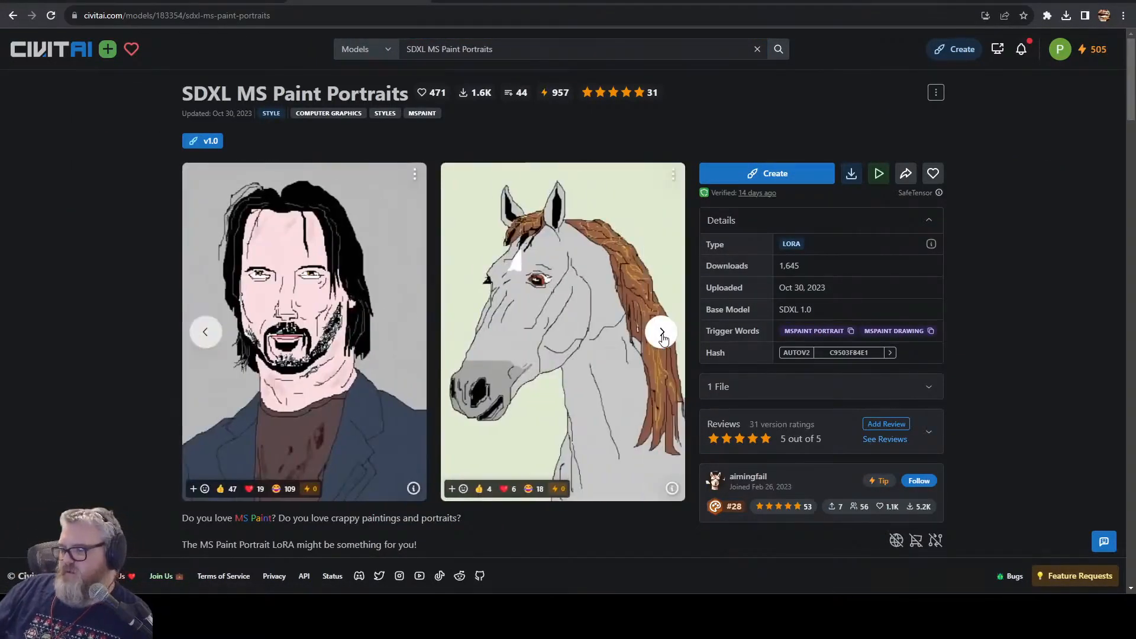
pyautogui.click(662, 334)
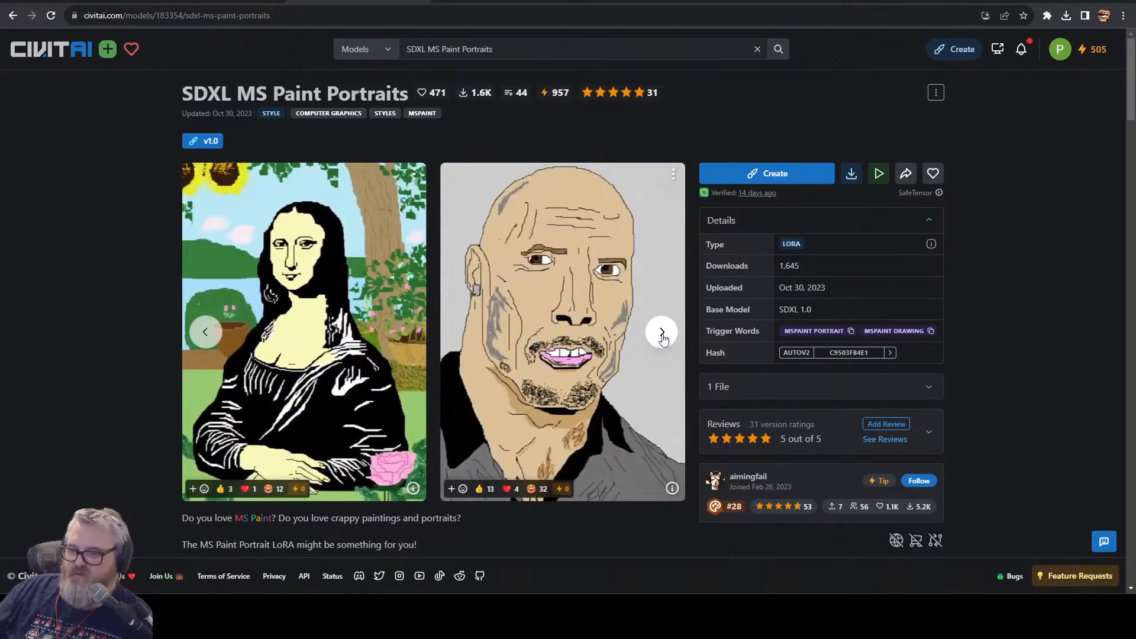
pyautogui.click(662, 333)
pyautogui.click(662, 334)
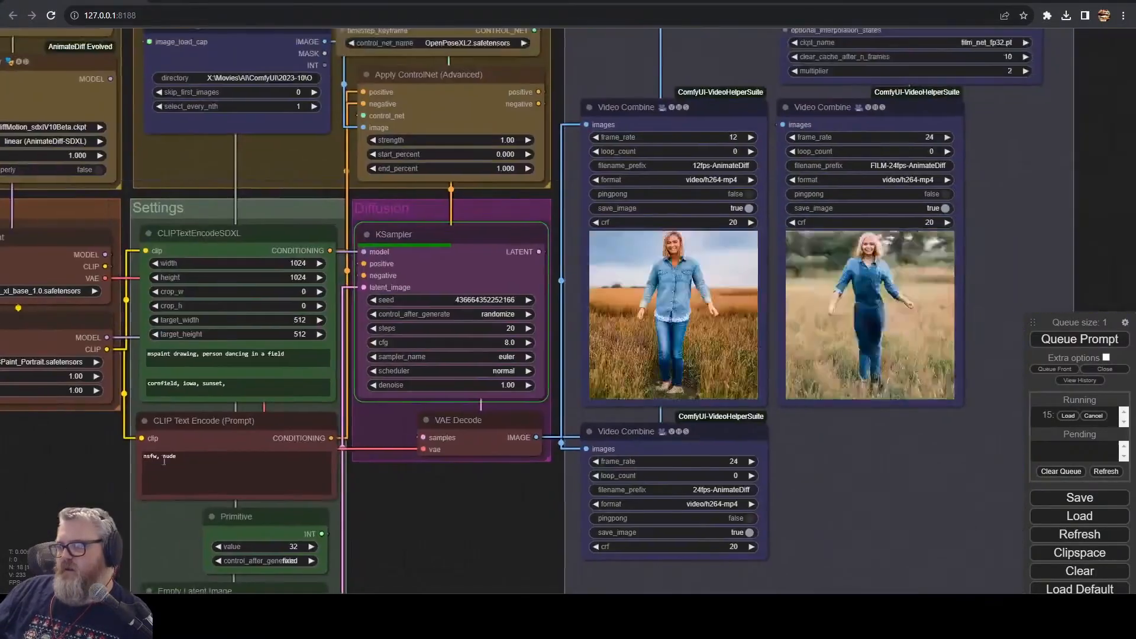
# - Rearrange the ControlNet group so Load Images (Path) and Preview Image sit side by side at its top
pyautogui.scroll(-4, 480, 539)
pyautogui.click(372, 68)
pyautogui.moveTo(467, 57); pyautogui.dragTo(421, 57)
pyautogui.moveTo(477, 159); pyautogui.dragTo(526, 161)
pyautogui.click(515, 83)
pyautogui.moveTo(469, 61); pyautogui.dragTo(469, 79)
pyautogui.moveTo(358, 64); pyautogui.dragTo(358, 80)
# - Shift the ControlNet nodes up together and fit the group frame around them, close above Settings and Diffusion
pyautogui.moveTo(435, 181)
pyautogui.mouseDown()
pyautogui.moveTo(309, 176)
pyautogui.moveTo(435, 175)
pyautogui.mouseUp()
pyautogui.moveTo(450, 223); pyautogui.dragTo(447, 219)
pyautogui.keyDown('shift'); pyautogui.click(438, 176); pyautogui.keyUp('shift')
pyautogui.keyDown('shift'); pyautogui.click(355, 80); pyautogui.keyUp('shift')
pyautogui.moveTo(433, 75); pyautogui.dragTo(433, 64)
pyautogui.moveTo(532, 301); pyautogui.dragTo(531, 288)
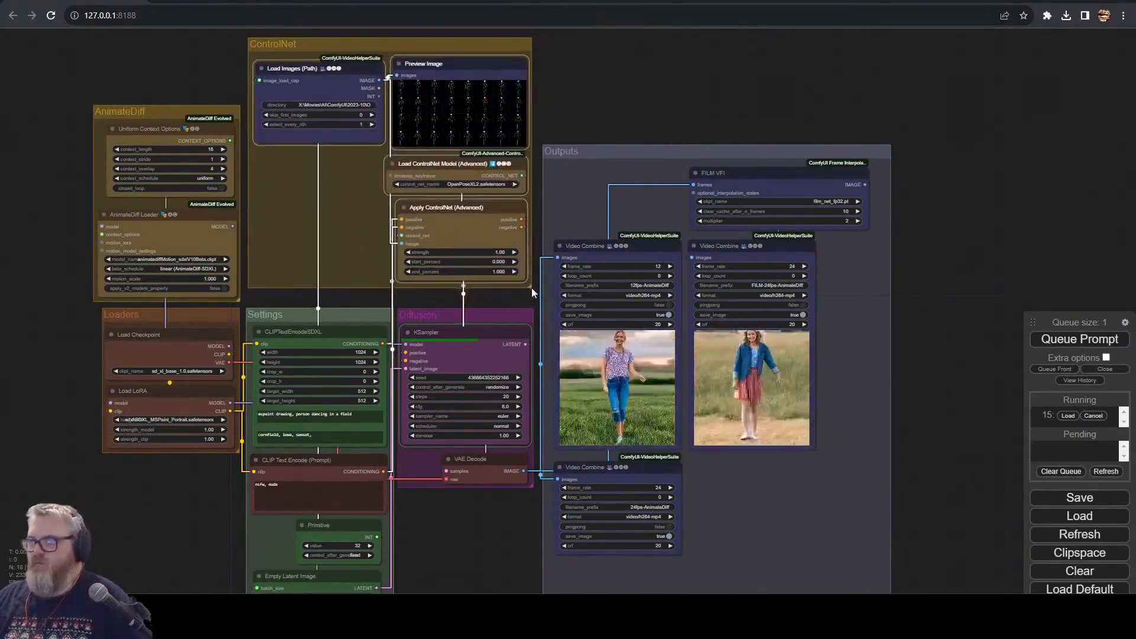
pyautogui.moveTo(453, 48); pyautogui.dragTo(454, 61)
# - Position the Load ControlNet Model node between Preview Image and Apply ControlNet in the ControlNet group
pyautogui.scroll(4, 591, 74)
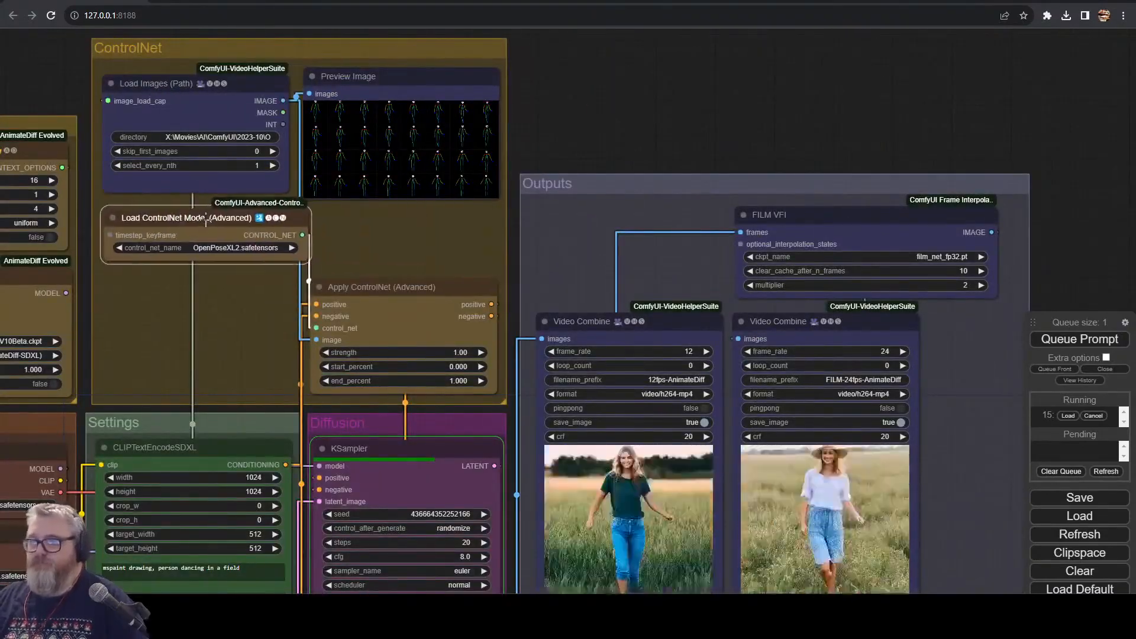
pyautogui.moveTo(205, 223); pyautogui.dragTo(394, 227)
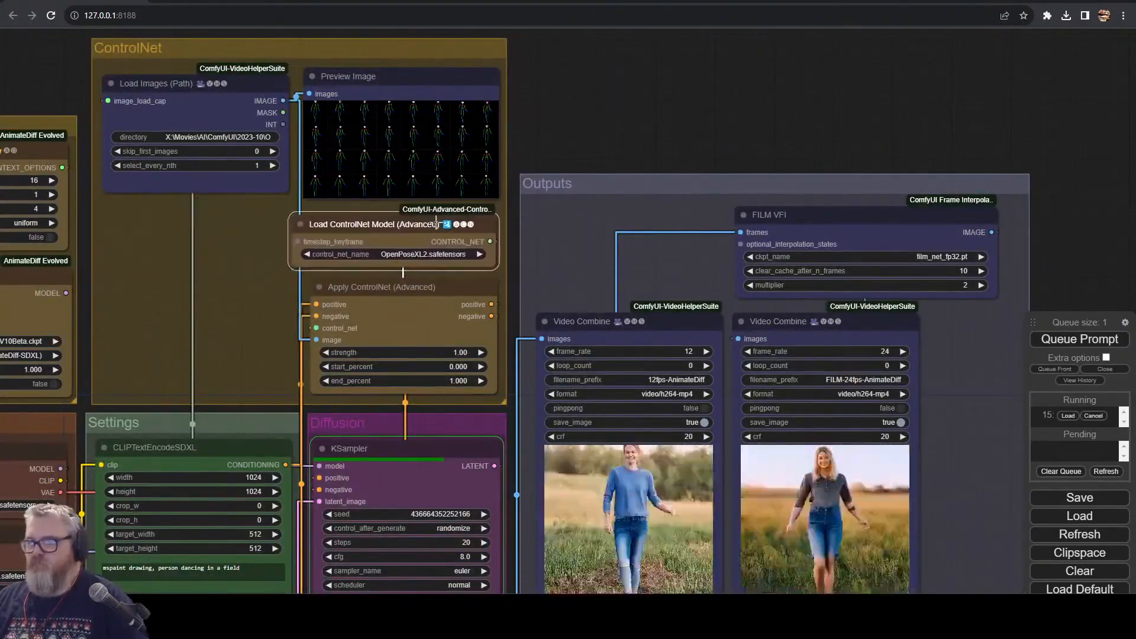
pyautogui.scroll(-4, 657, 106)
pyautogui.scroll(4, 83, 314)
pyautogui.moveTo(254, 561); pyautogui.dragTo(247, 346)
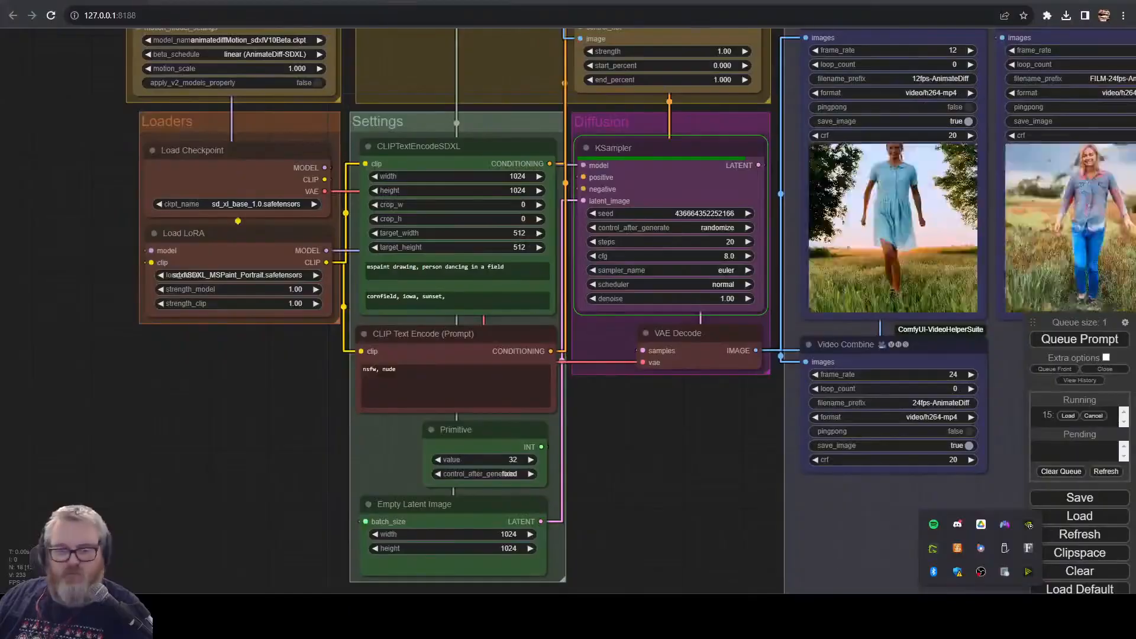
# - Check the render's progress in the command prompt window and inspect the new 12 fps video in Outputs
pyautogui.click(1029, 524)
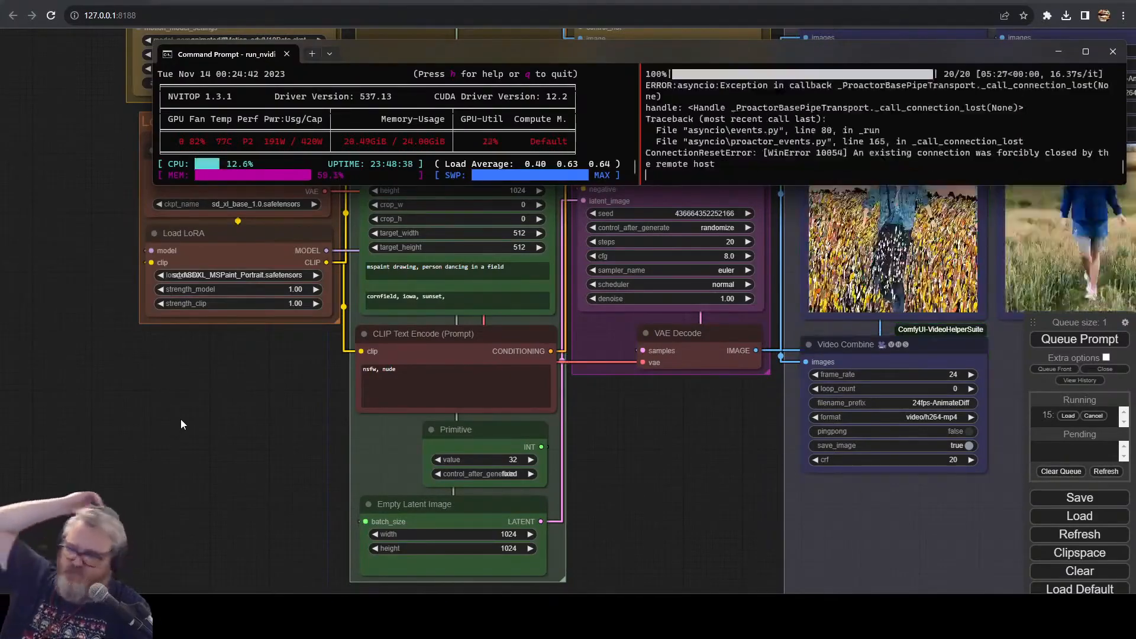
pyautogui.click(180, 419)
pyautogui.moveTo(741, 421); pyautogui.dragTo(409, 552)
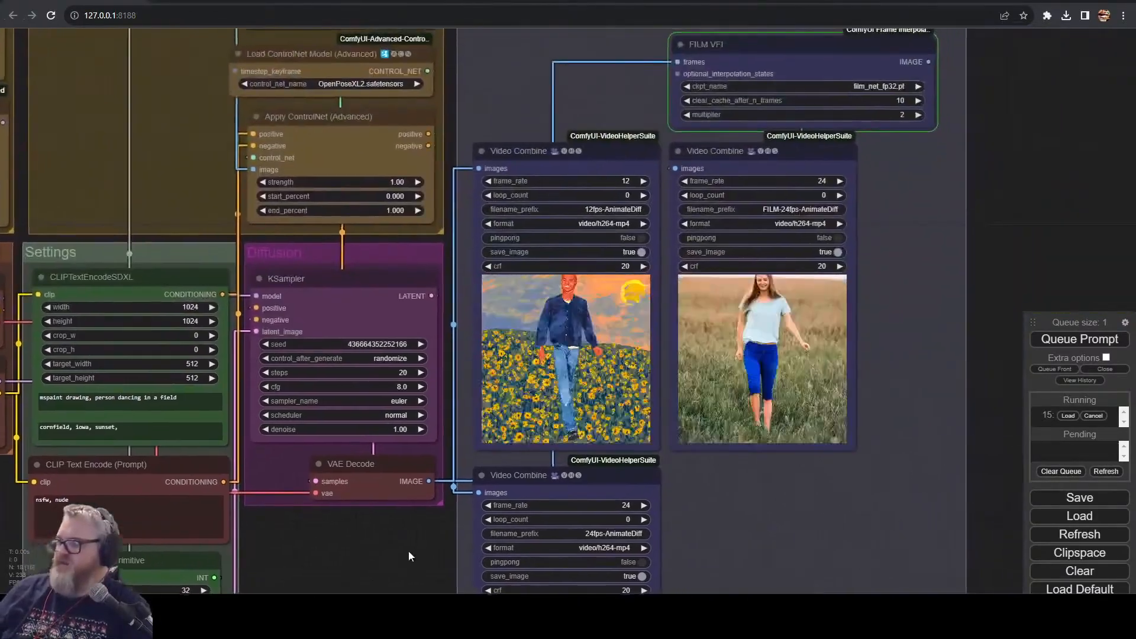
pyautogui.scroll(6, 553, 389)
pyautogui.scroll(-9, 563, 300)
# - Move the AnimateDiff and Loaders nodes aside to connect the AnimateDiff Loader's model output to the KSampler, and put the nodes back
pyautogui.moveTo(376, 470); pyautogui.dragTo(652, 436)
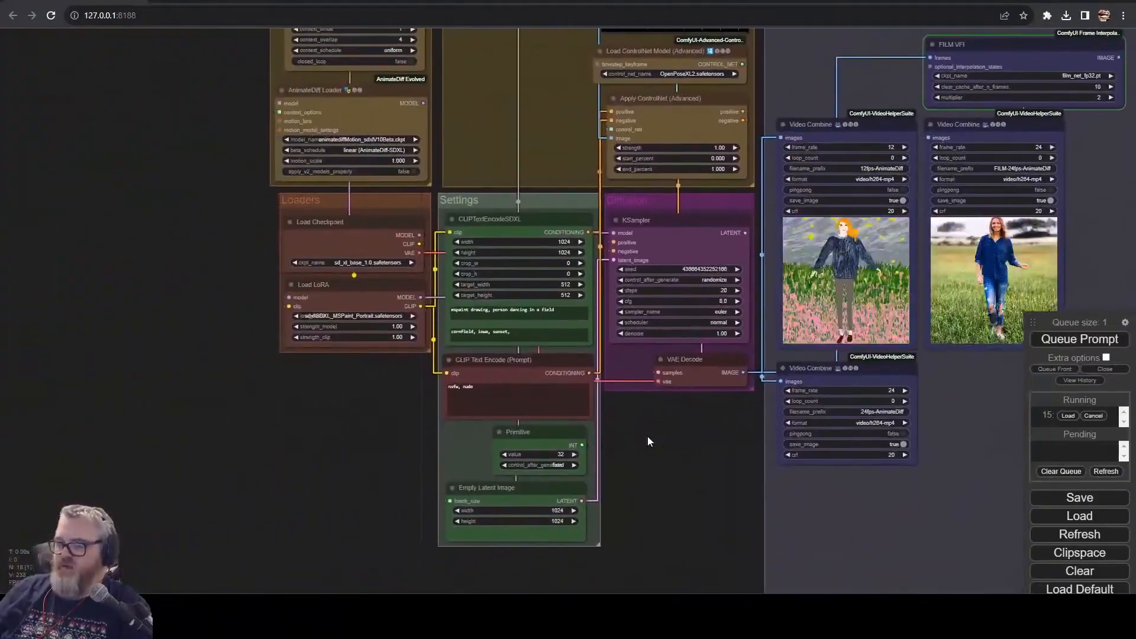
pyautogui.moveTo(341, 392); pyautogui.dragTo(360, 567)
pyautogui.scroll(5, 253, 326)
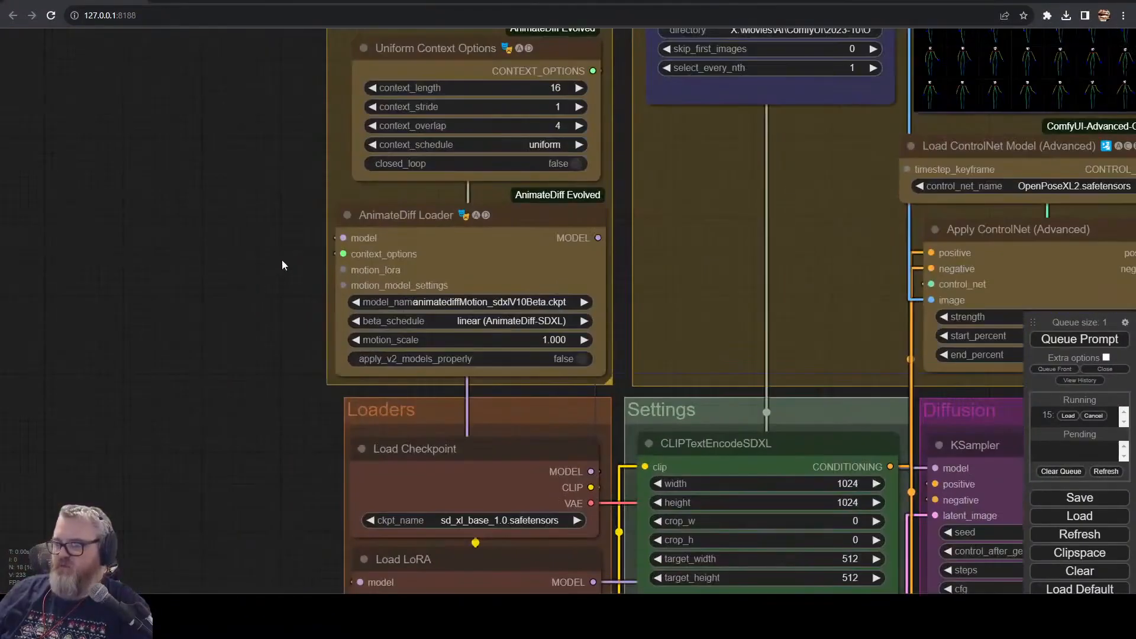
pyautogui.moveTo(410, 235)
pyautogui.mouseDown()
pyautogui.moveTo(874, 248)
pyautogui.moveTo(400, 235)
pyautogui.moveTo(414, 227)
pyautogui.mouseUp()
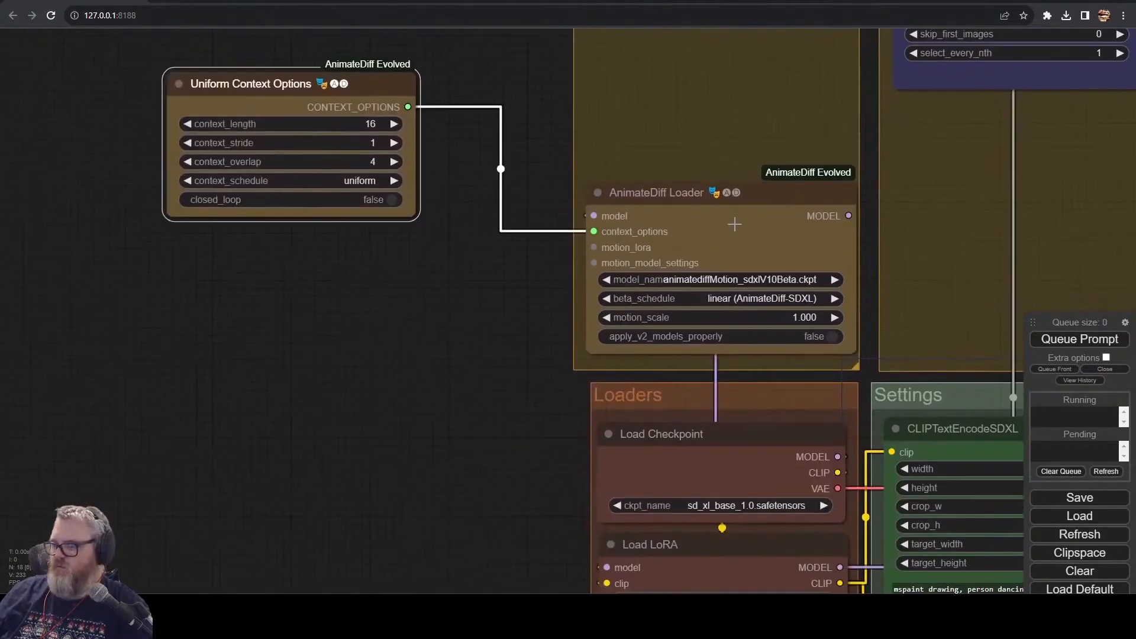
pyautogui.moveTo(665, 433); pyautogui.dragTo(76, 307)
pyautogui.moveTo(252, 330); pyautogui.dragTo(379, 404)
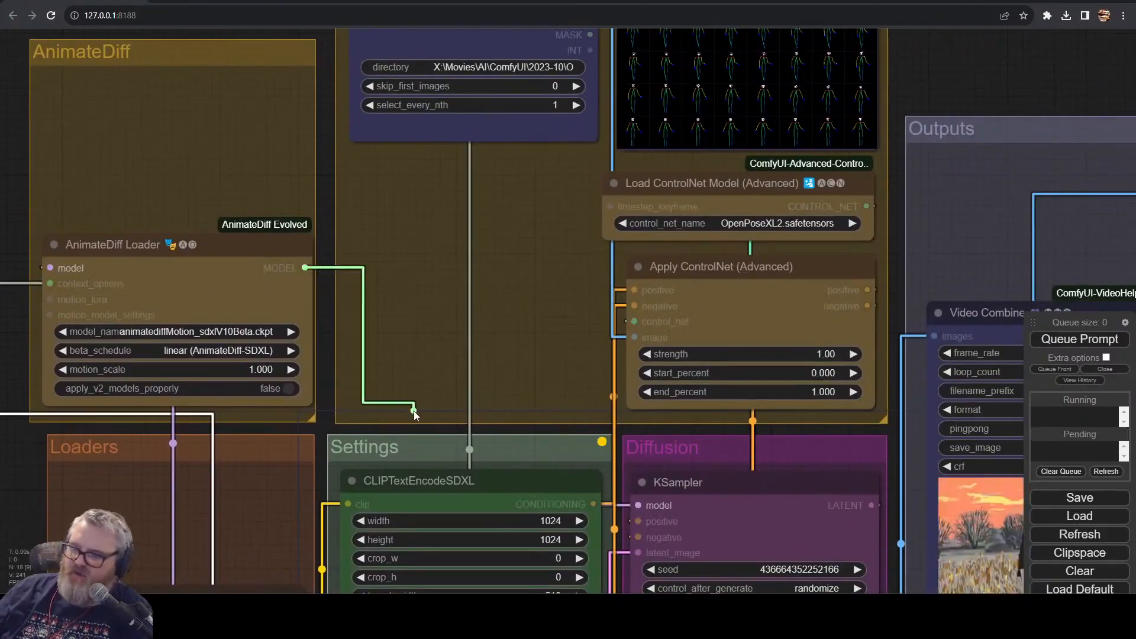
pyautogui.moveTo(23, 205); pyautogui.dragTo(601, 55)
pyautogui.moveTo(203, 233); pyautogui.dragTo(778, 352)
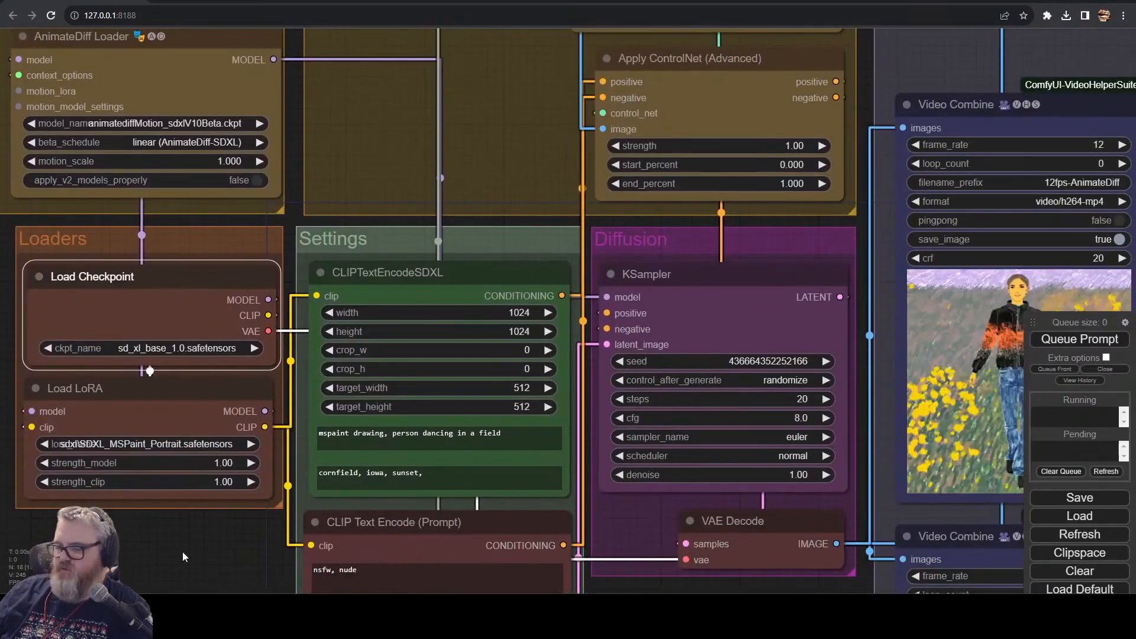
# - Set the KSampler to the lcm sampler with 4 steps and a cfg of 3.0
pyautogui.moveTo(201, 562); pyautogui.dragTo(36, 414)
pyautogui.moveTo(598, 510); pyautogui.dragTo(268, 540)
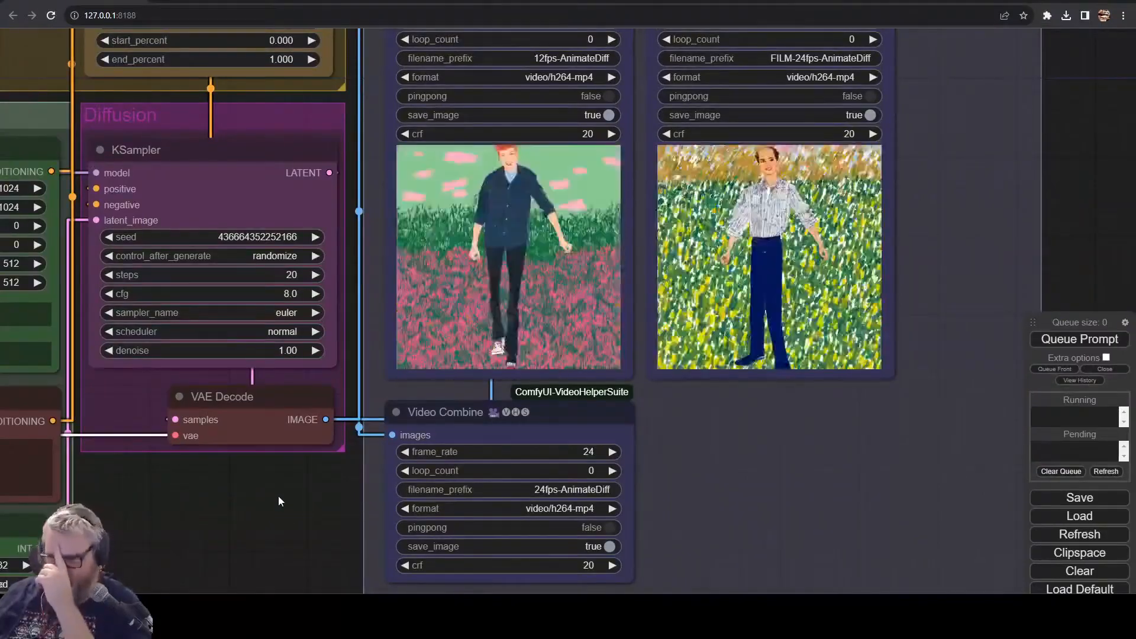
pyautogui.click(278, 312)
pyautogui.click(284, 560)
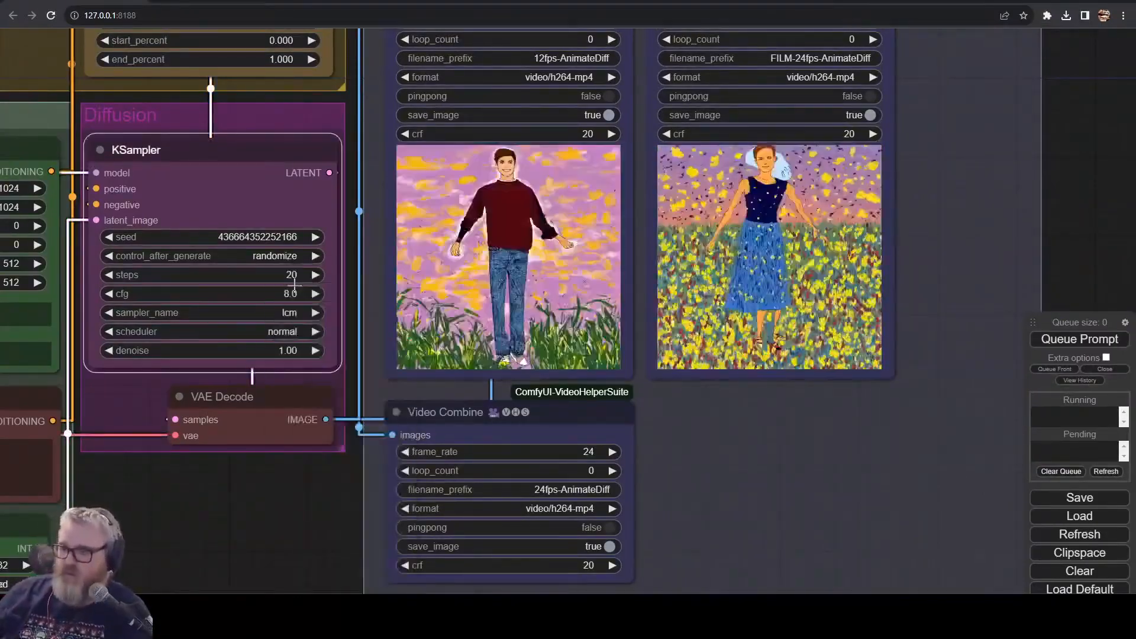
pyautogui.click(299, 294)
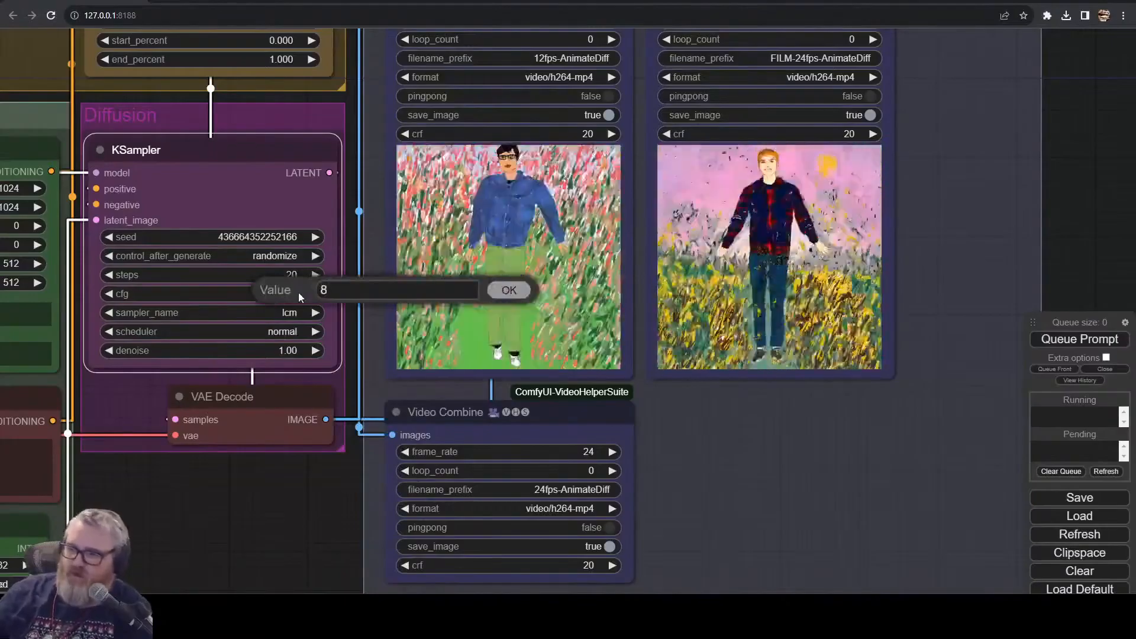
pyautogui.press('Return')
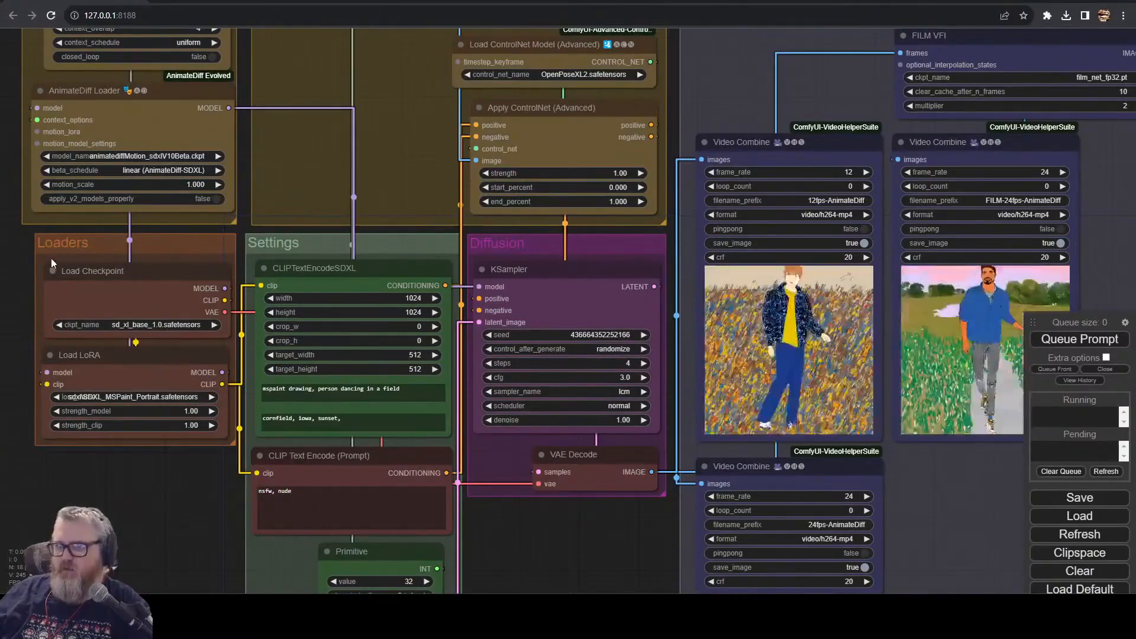
# - Load the LCM\lcm-lora-sdxl.safetensors LoRA in place of the MS Paint one and queue the prompt
pyautogui.click(128, 155)
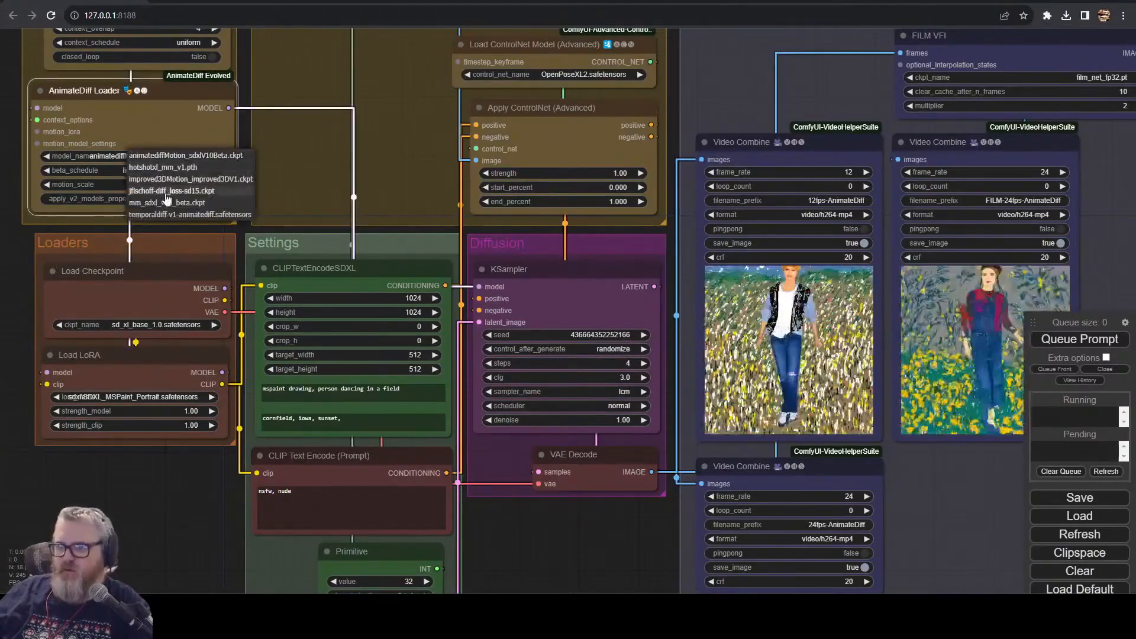
pyautogui.click(155, 397)
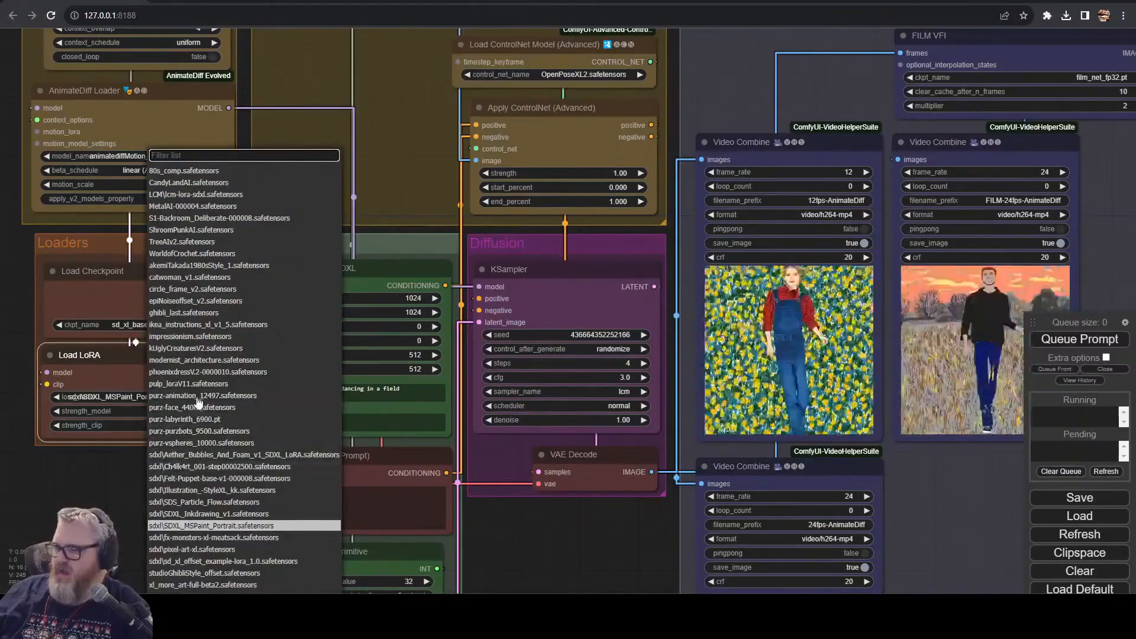
pyautogui.click(196, 194)
pyautogui.moveTo(194, 347); pyautogui.dragTo(197, 347)
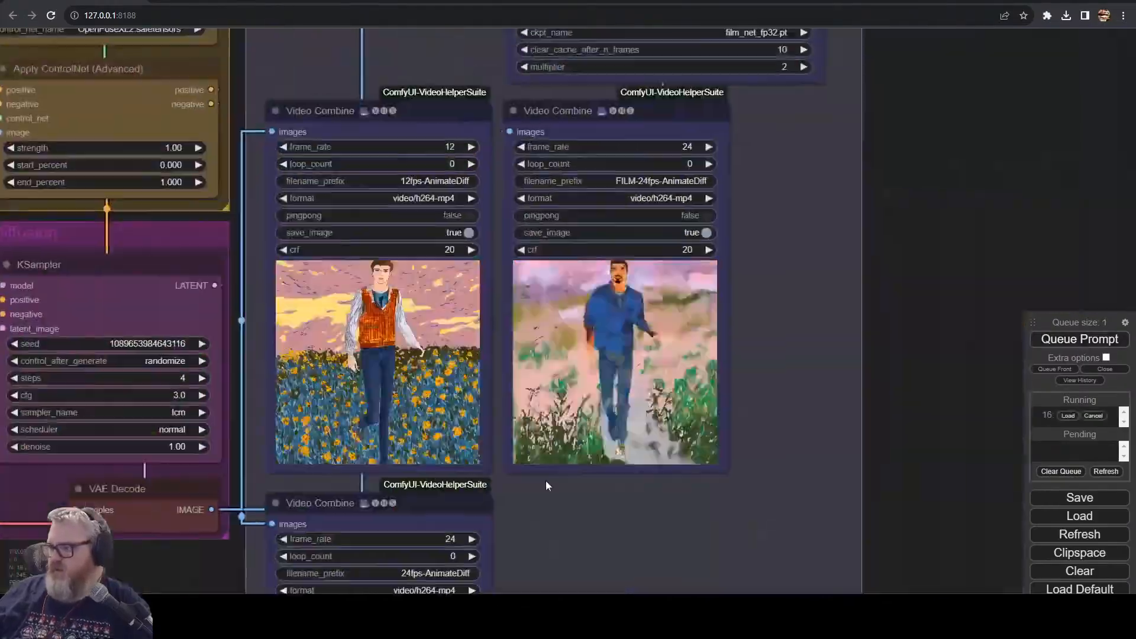
# - Look over the existing output videos and the whole workflow, and check the sampling progress in the command prompt window
pyautogui.scroll(11, 681, 461)
pyautogui.moveTo(977, 269); pyautogui.dragTo(1046, 398)
pyautogui.scroll(-10, 943, 369)
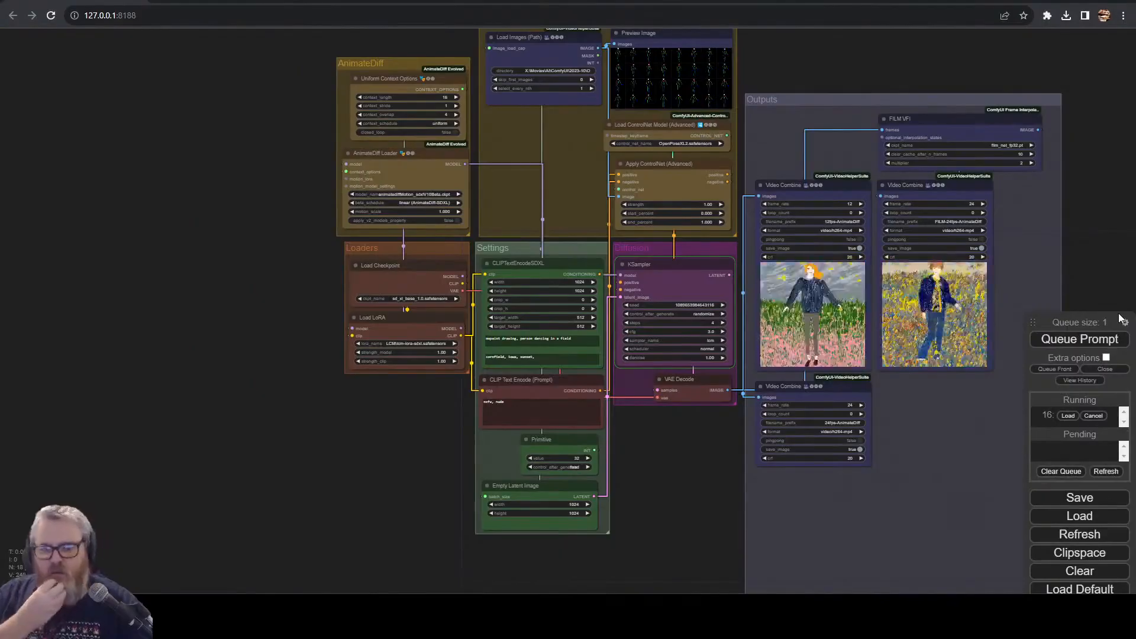
pyautogui.moveTo(704, 446); pyautogui.dragTo(567, 507)
pyautogui.scroll(7, 566, 507)
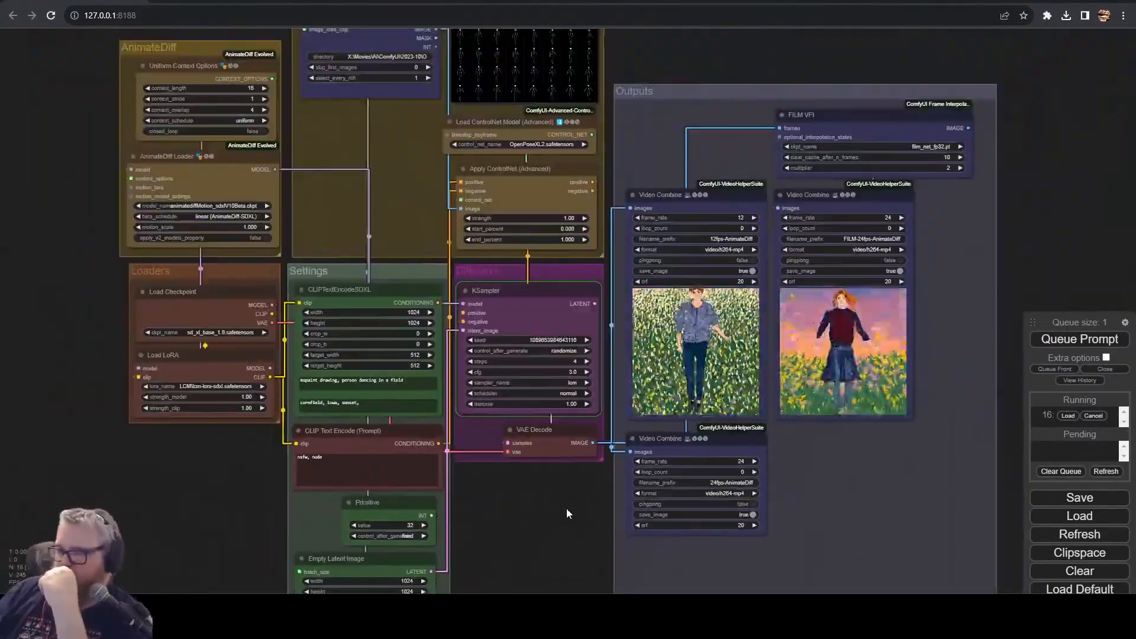
pyautogui.moveTo(231, 615)
pyautogui.click(201, 542)
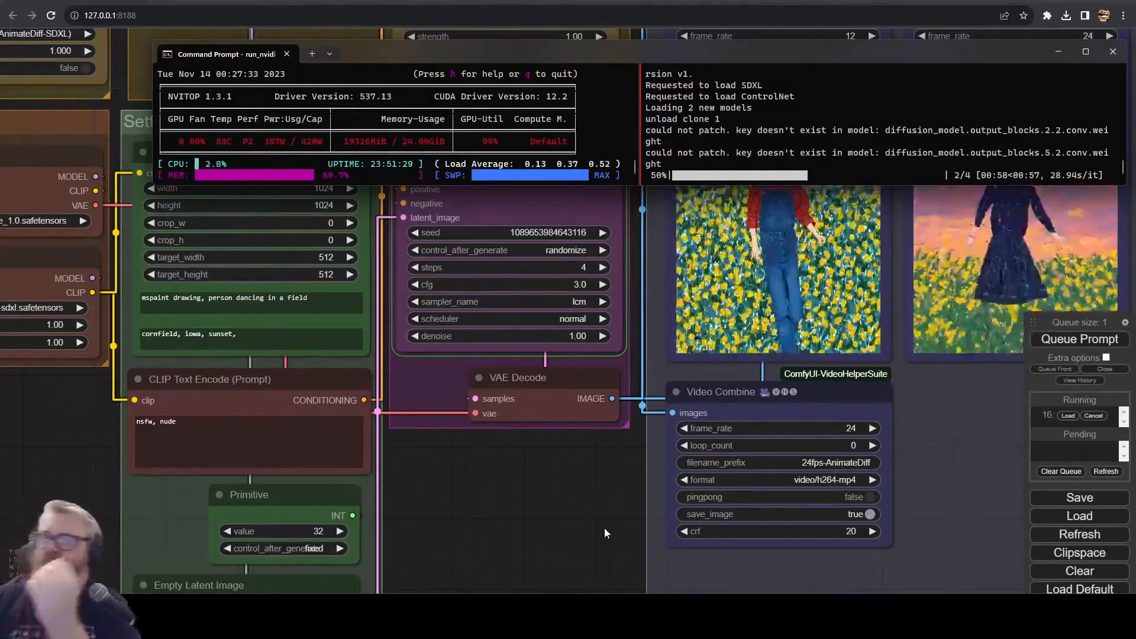
# - Remove the MS Paint trigger words from the positive prompt, leaving "person dancing in a field"
pyautogui.click(599, 523)
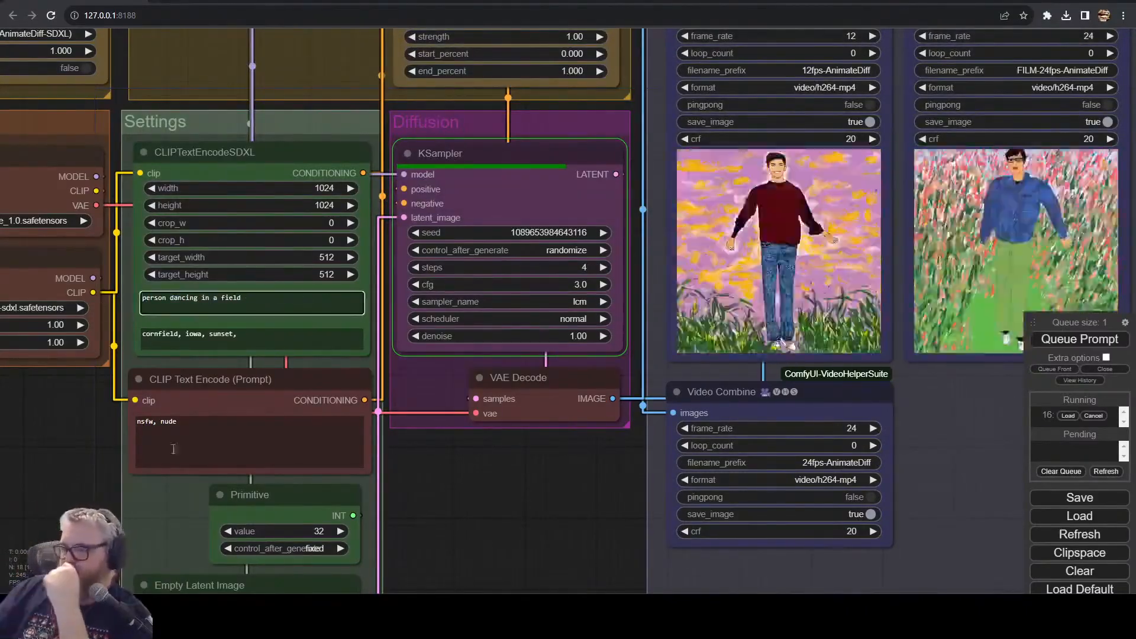
pyautogui.moveTo(479, 443); pyautogui.dragTo(624, 447)
pyautogui.moveTo(148, 271); pyautogui.dragTo(148, 278)
pyautogui.moveTo(127, 439); pyautogui.dragTo(145, 569)
pyautogui.click(113, 514)
pyautogui.click(157, 145)
pyautogui.click(120, 129)
pyautogui.moveTo(689, 591); pyautogui.dragTo(428, 290)
pyautogui.moveTo(356, 281); pyautogui.dragTo(283, 416)
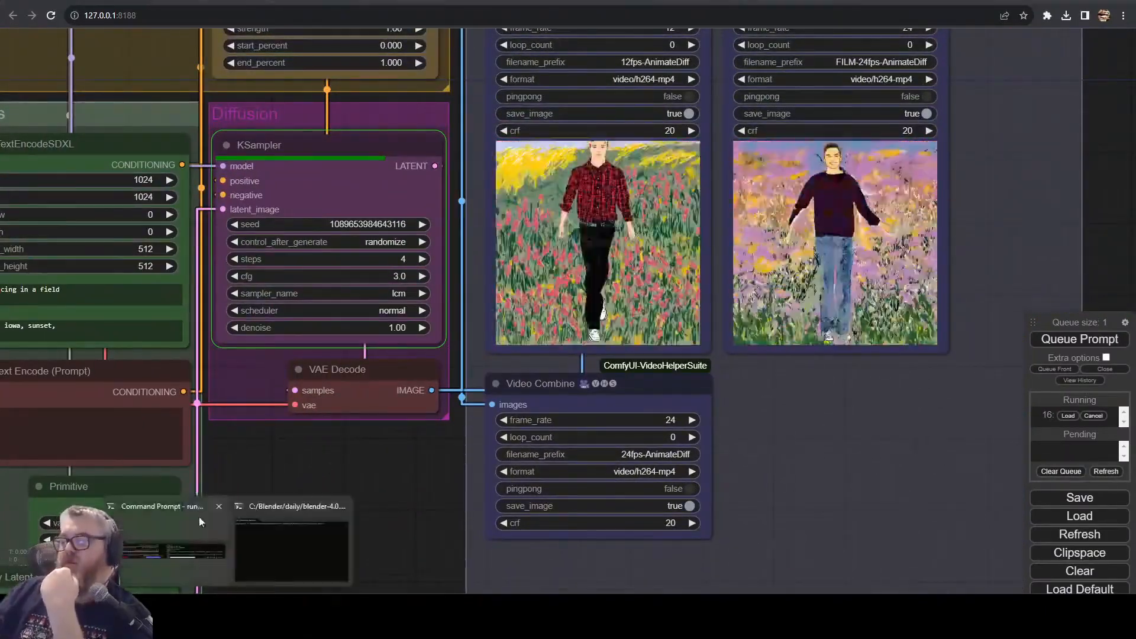
# - Check the LCM run in the command prompt window and inspect the resulting 12 fps video
pyautogui.click(198, 519)
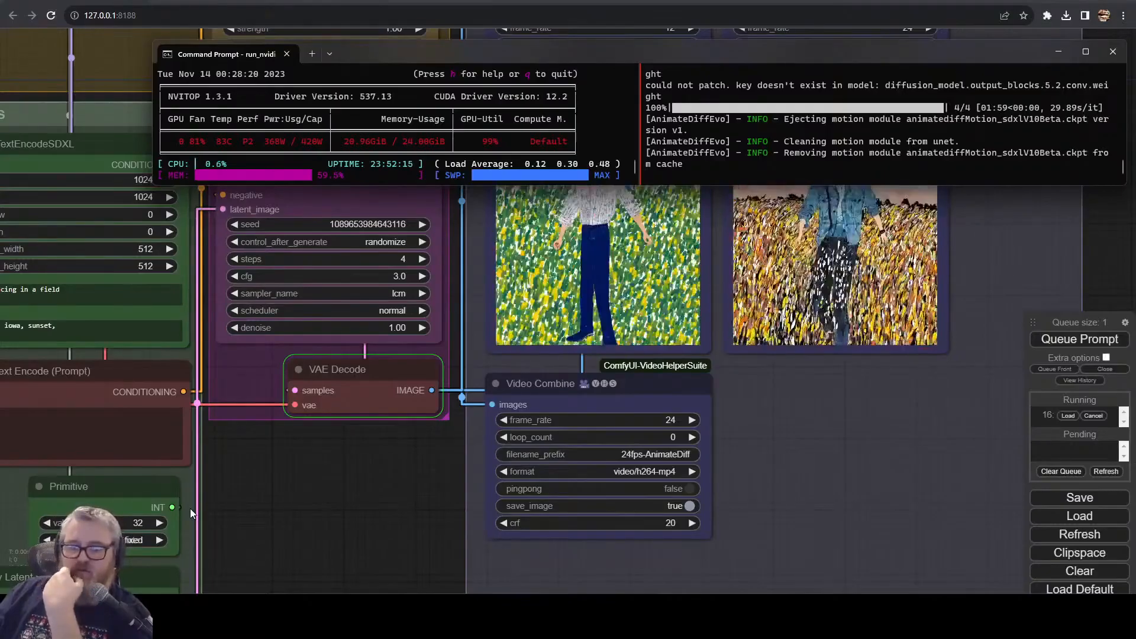
pyautogui.click(171, 503)
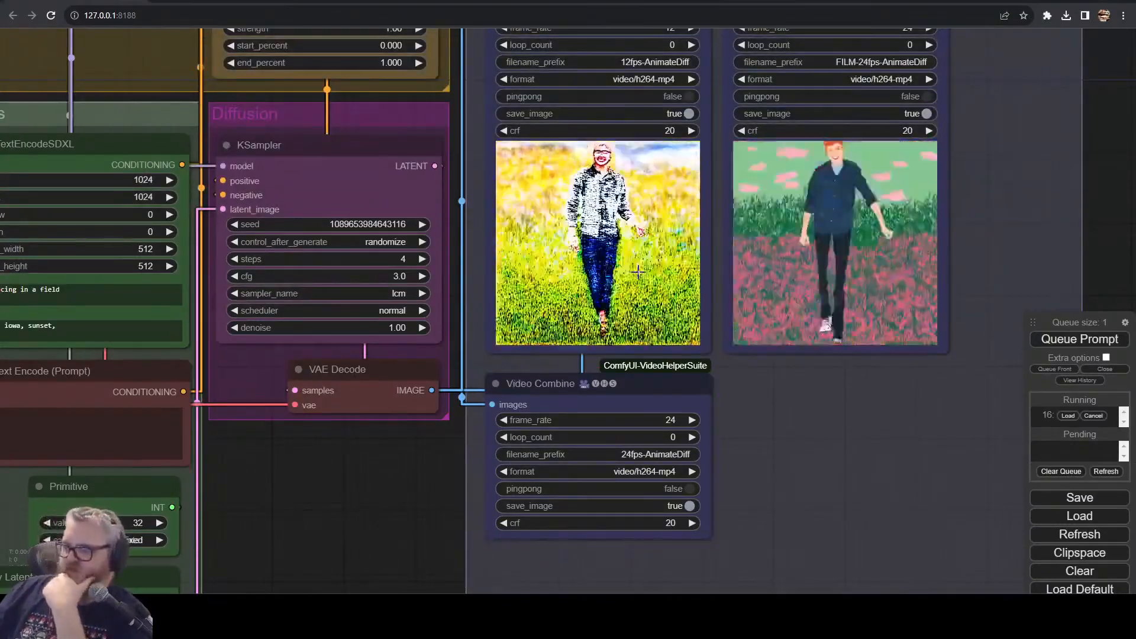
pyautogui.moveTo(480, 514); pyautogui.dragTo(1020, 480)
# - Connect Load LoRA's model output to the KSampler's model input and queue the prompt again
pyautogui.moveTo(441, 421); pyautogui.dragTo(365, 500)
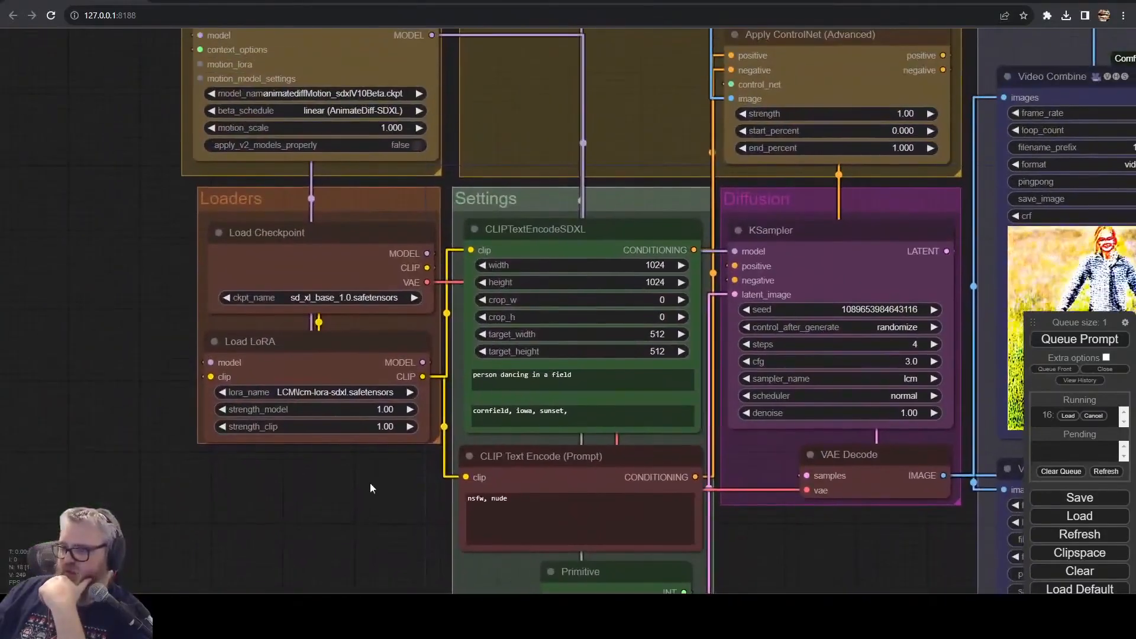
pyautogui.moveTo(269, 351); pyautogui.dragTo(290, 458)
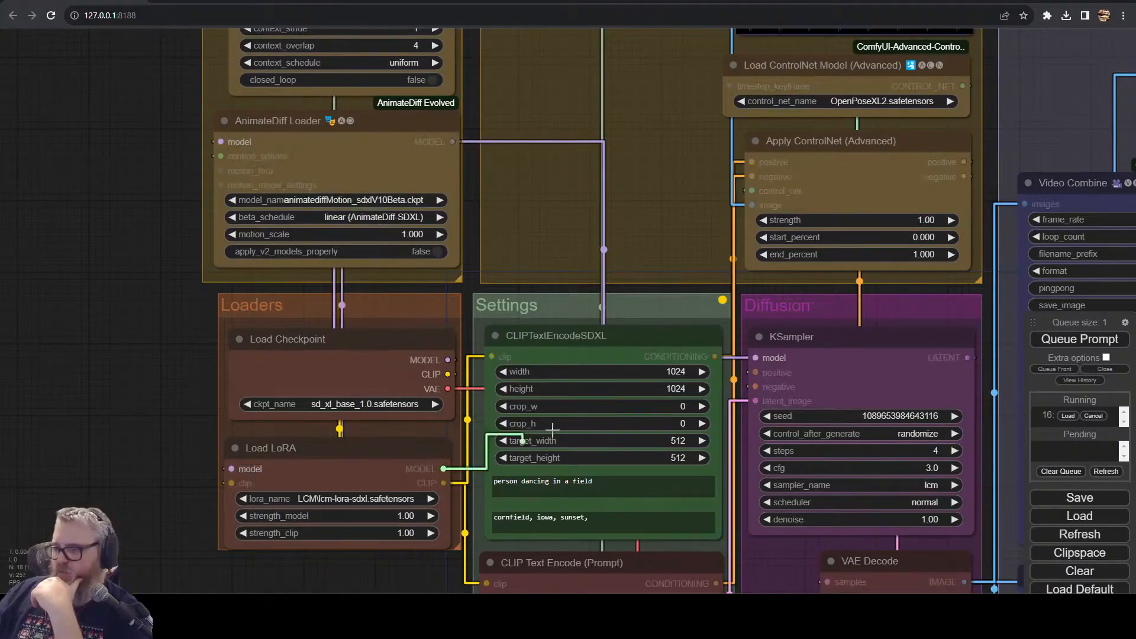
pyautogui.moveTo(385, 566); pyautogui.dragTo(224, 437)
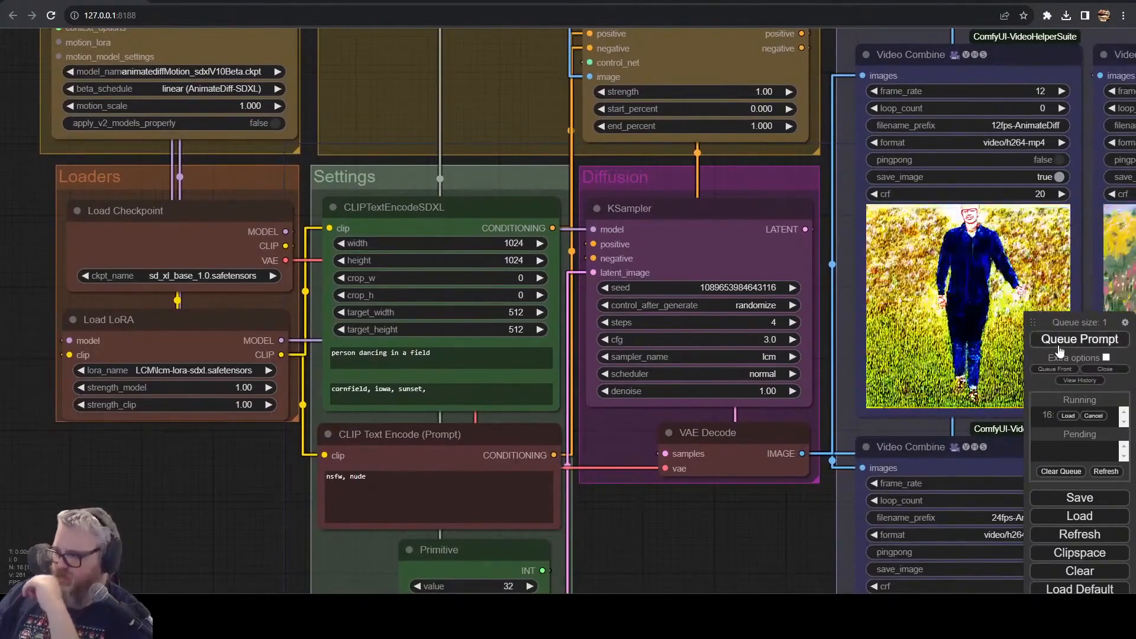
pyautogui.moveTo(920, 460); pyautogui.dragTo(907, 463)
pyautogui.click(1080, 340)
# - Check the second LCM run in the command prompt window and examine the output videos up close
pyautogui.moveTo(249, 625)
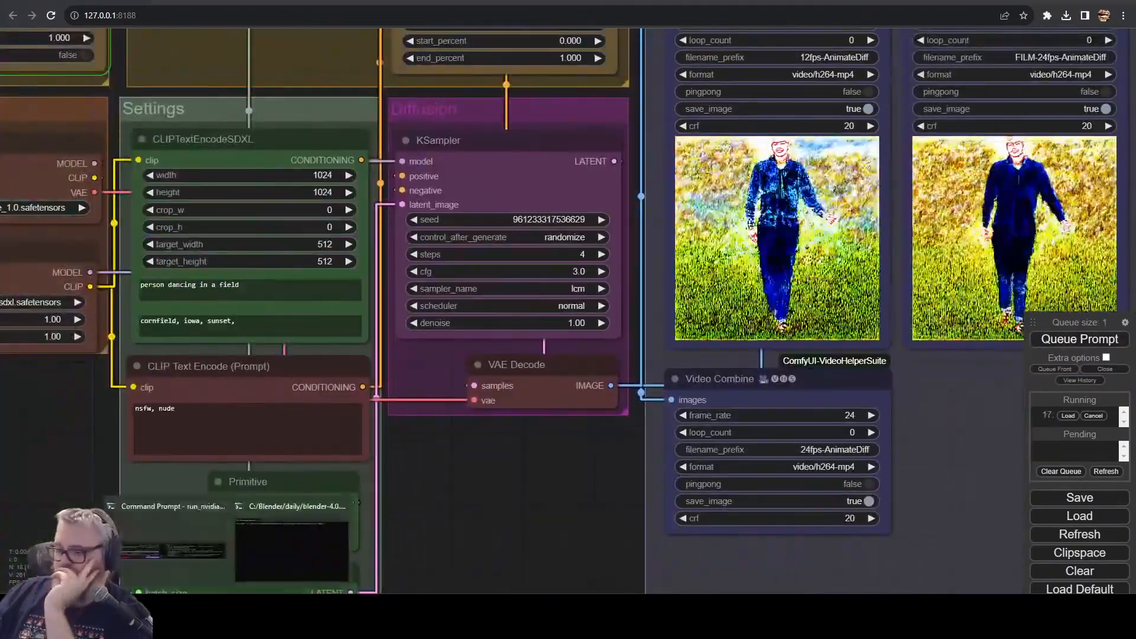
pyautogui.click(195, 547)
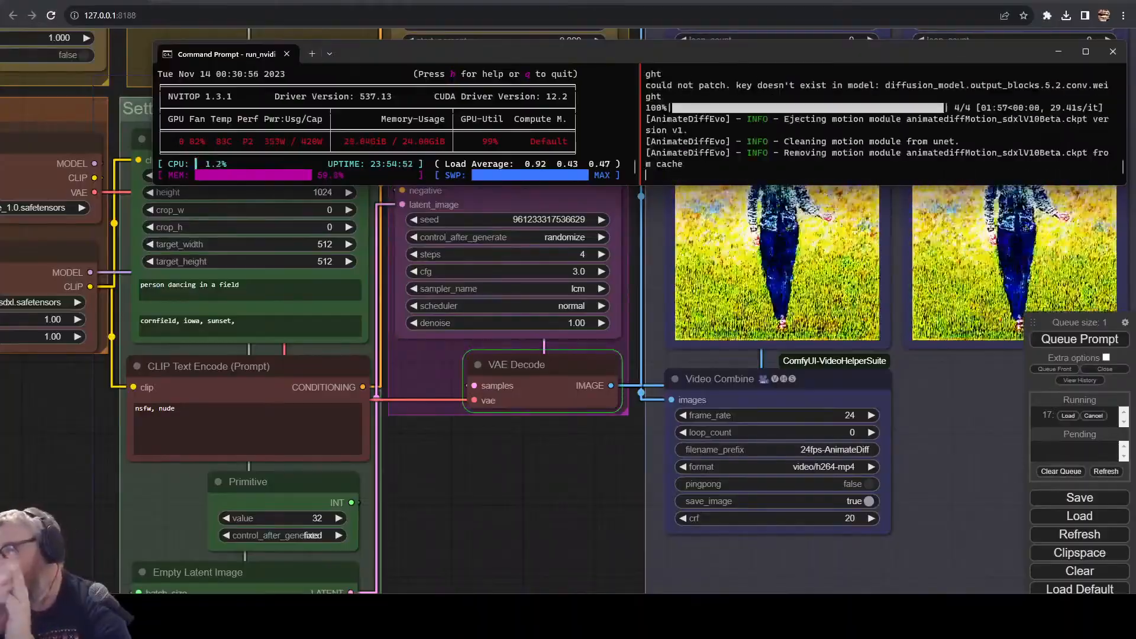
pyautogui.click(534, 467)
pyautogui.moveTo(535, 466); pyautogui.dragTo(171, 620)
pyautogui.scroll(6, 256, 467)
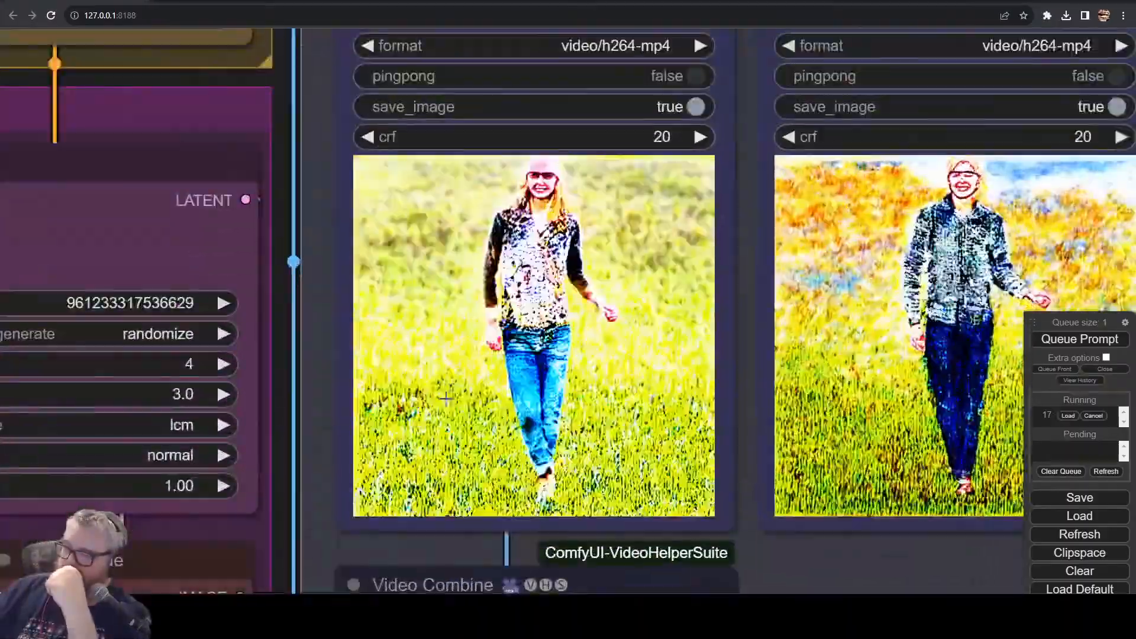
# - Set the KSampler's steps to 6 and its cfg to 1.0
pyautogui.scroll(-10, 462, 396)
pyautogui.moveTo(357, 498); pyautogui.dragTo(568, 434)
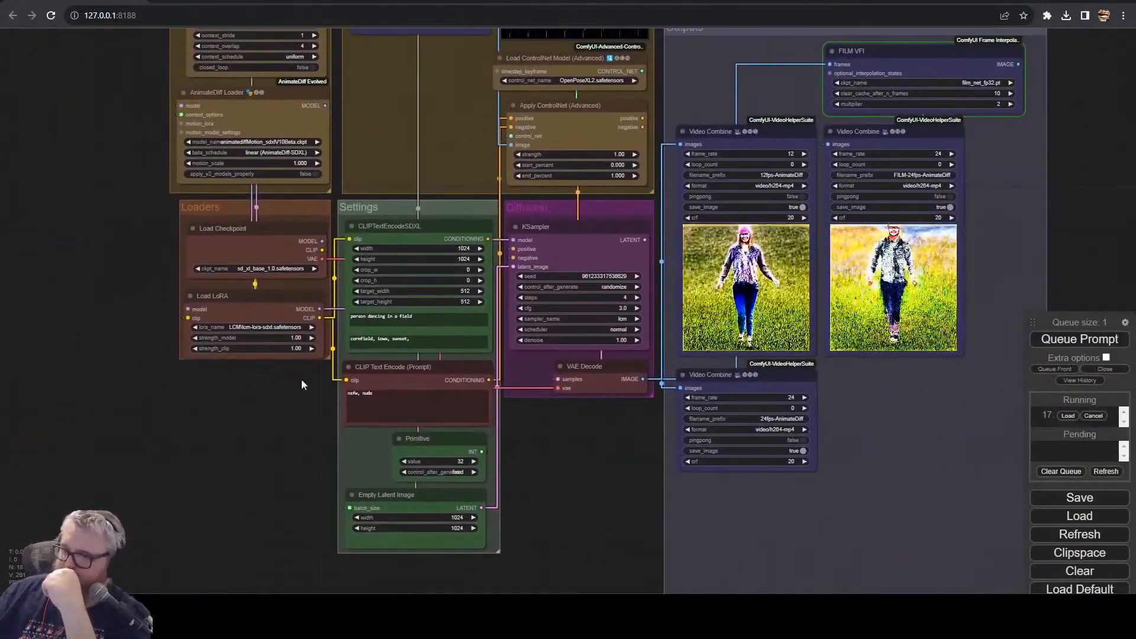
pyautogui.moveTo(327, 397); pyautogui.dragTo(323, 490)
pyautogui.click(266, 234)
pyautogui.click(282, 174)
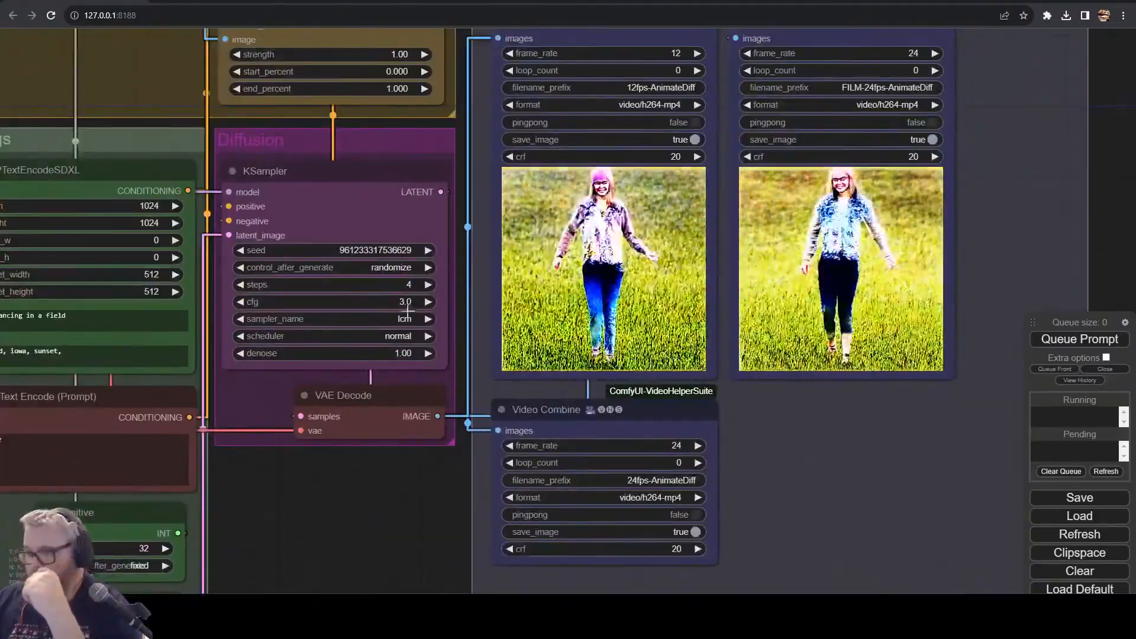
pyautogui.click(406, 301)
pyautogui.write('1')
pyautogui.press('Return')
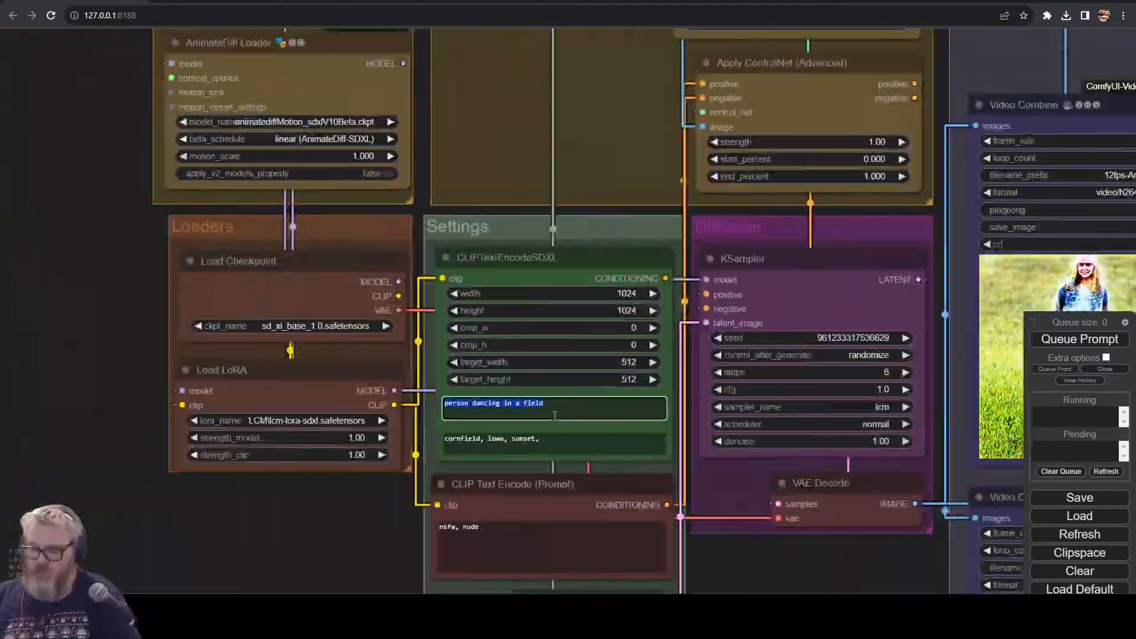
# - Replace the two SDXL positive prompts with "40 year old man taking a selfie in times square" and "new york city, times square, busy street"
pyautogui.write('40 year old man taking a selfie in times square')
pyautogui.press('Tab')
pyautogui.write('new york city, times square, bus')
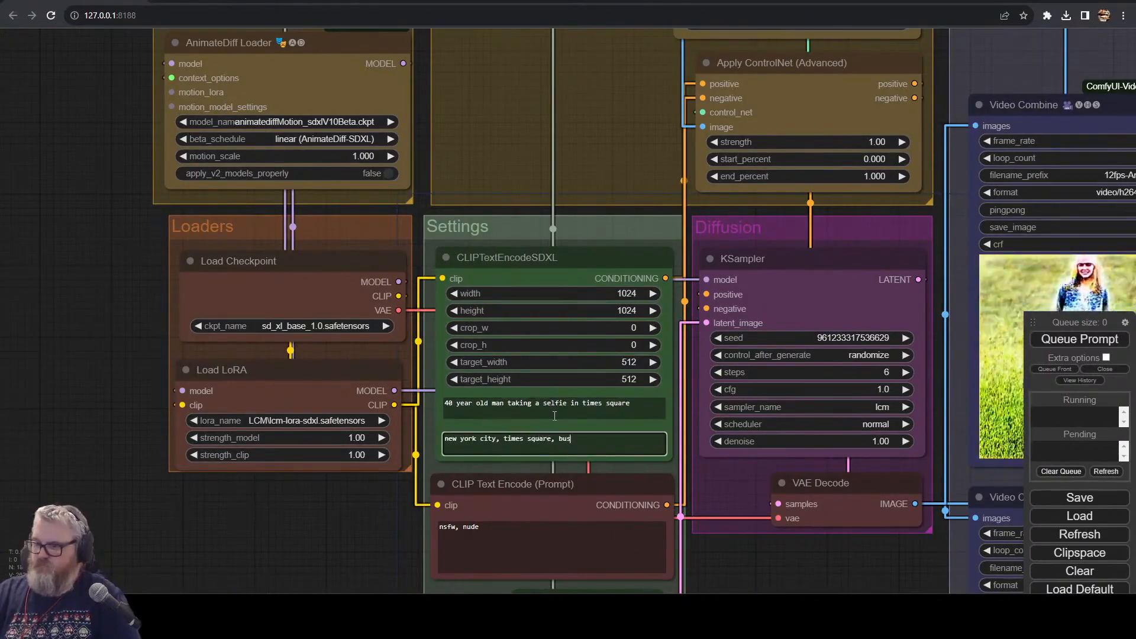
pyautogui.write('y street')
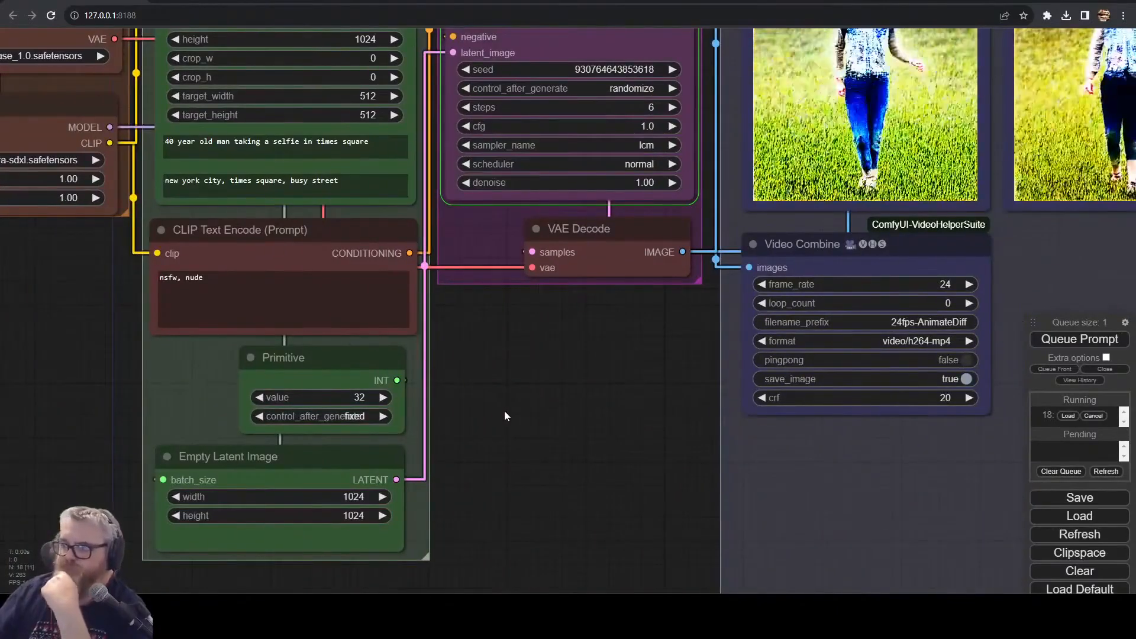
# - Check the Times Square run in the command prompt window and look over the KSampler and output video previews
pyautogui.moveTo(229, 616)
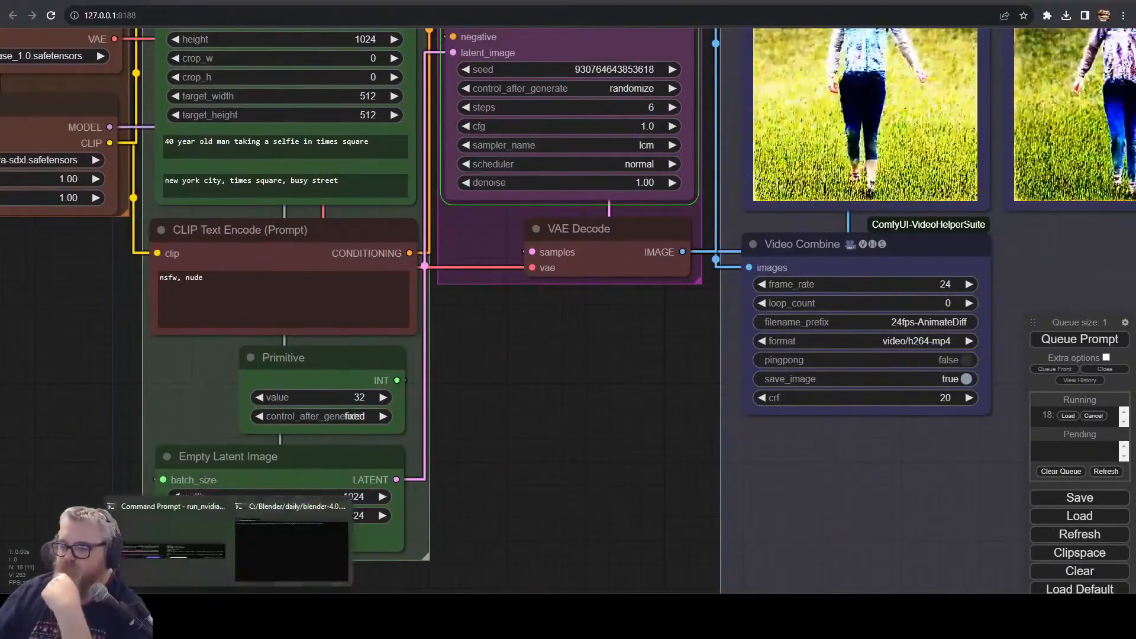
pyautogui.click(171, 538)
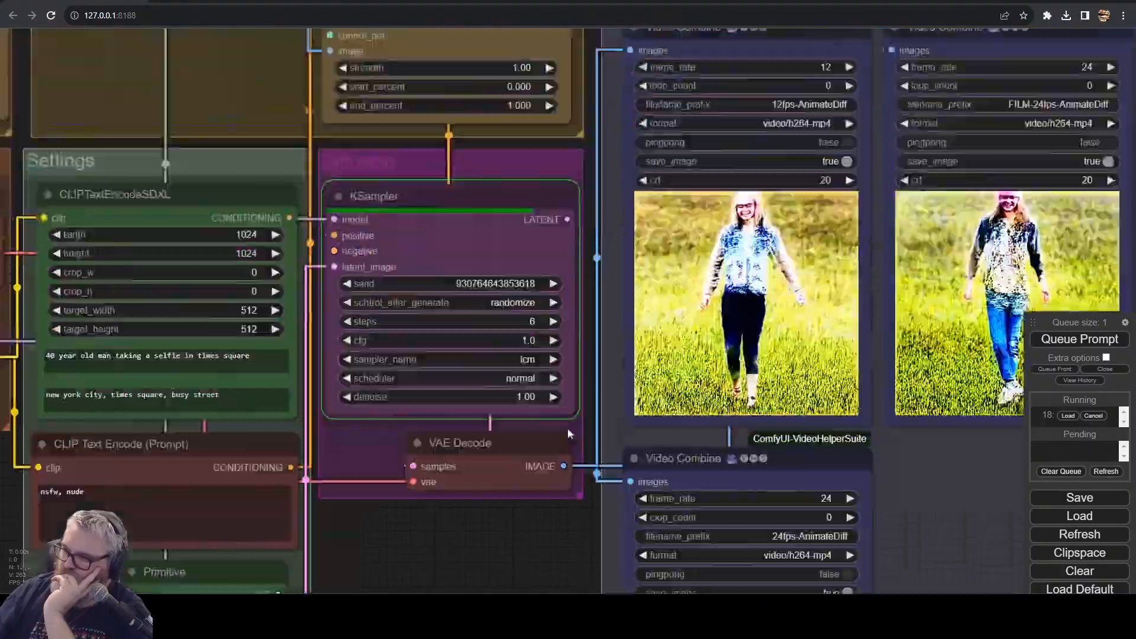
pyautogui.scroll(5, 567, 431)
pyautogui.moveTo(568, 431); pyautogui.dragTo(372, 495)
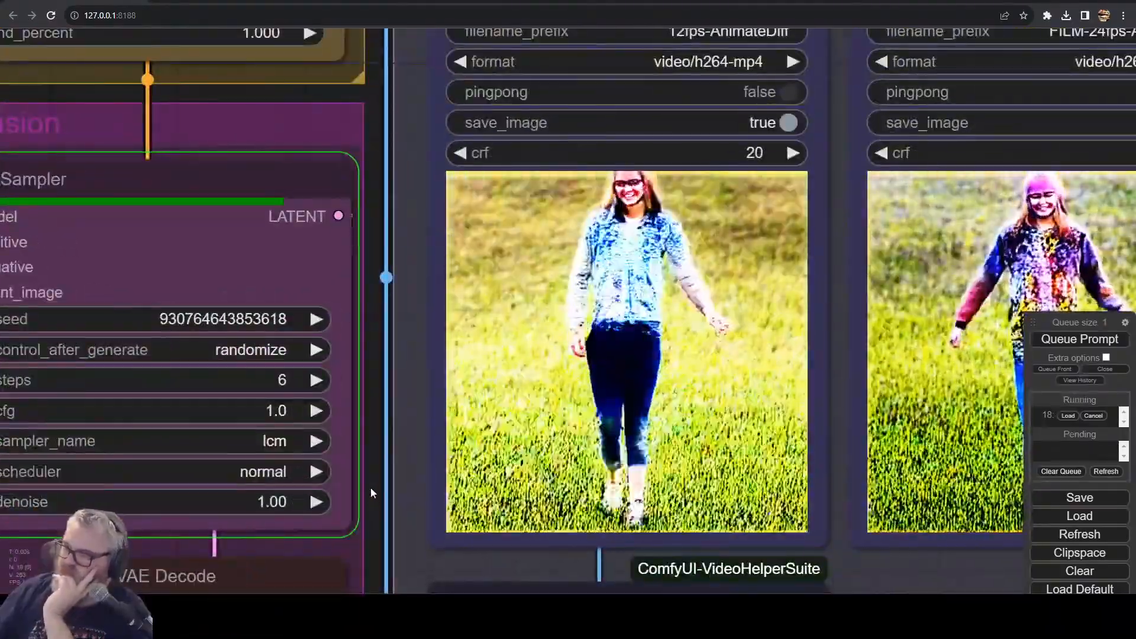
pyautogui.scroll(-4, 371, 492)
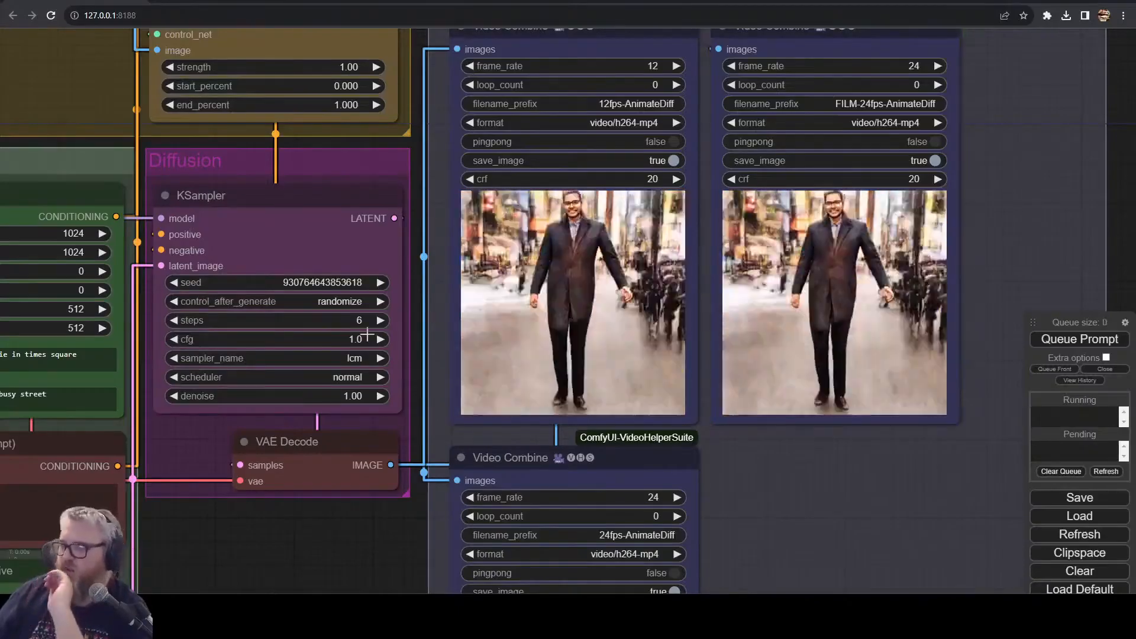
# - Set the Primitive node's value, which drives the latent batch size, to 121
pyautogui.moveTo(332, 531); pyautogui.dragTo(882, 251)
pyautogui.click(579, 329)
pyautogui.press('BackSpace')
pyautogui.press('BackSpace')
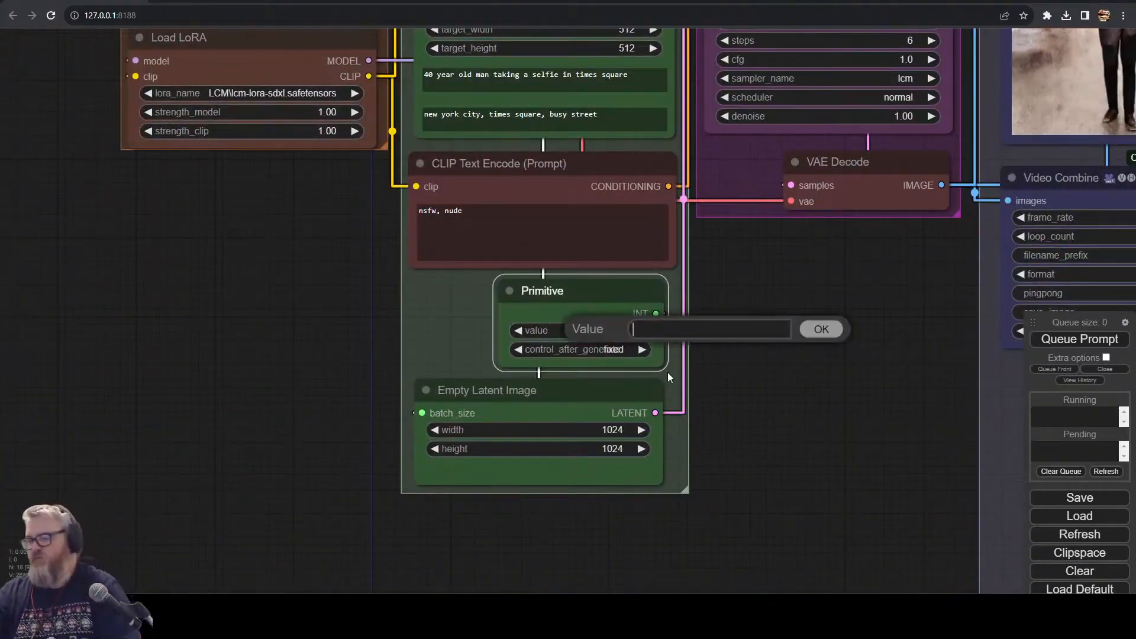
pyautogui.write('121')
pyautogui.press('Return')
# - Replace the two positive prompts with "elvis, dancing on the moon" and "elvis prestley, dancing on the moon"
pyautogui.moveTo(599, 372); pyautogui.dragTo(528, 620)
pyautogui.click(549, 334)
pyautogui.hotkey('ctrl', 'a')
pyautogui.write('elvis, dancing on the moon')
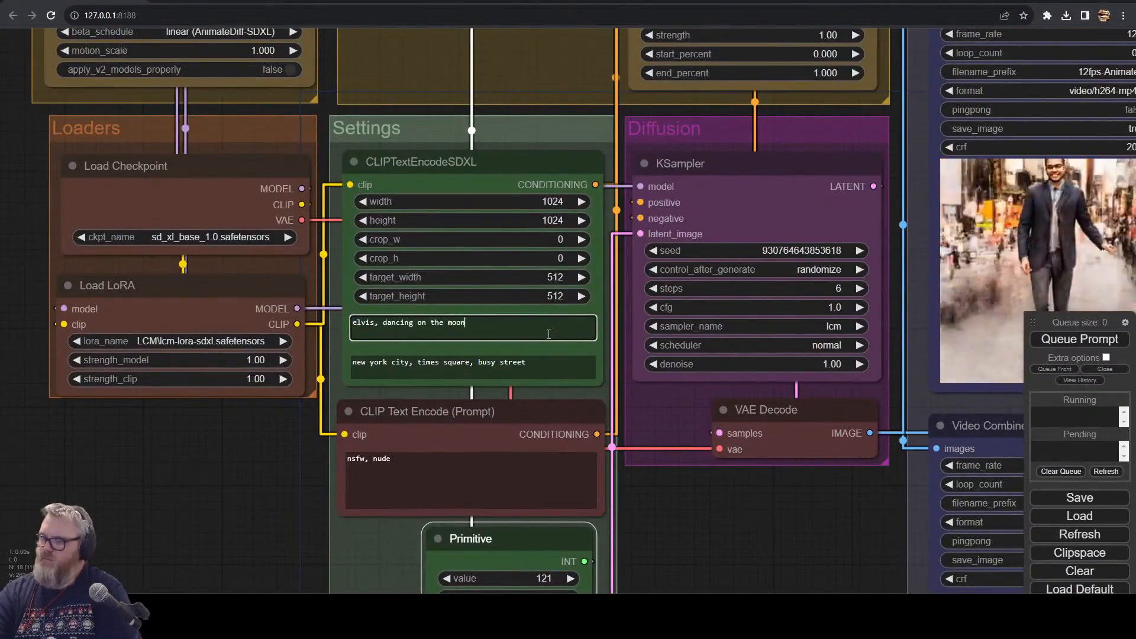
pyautogui.click(473, 367)
pyautogui.hotkey('ctrl', 'a')
pyautogui.write('elvis, dancing on the moon')
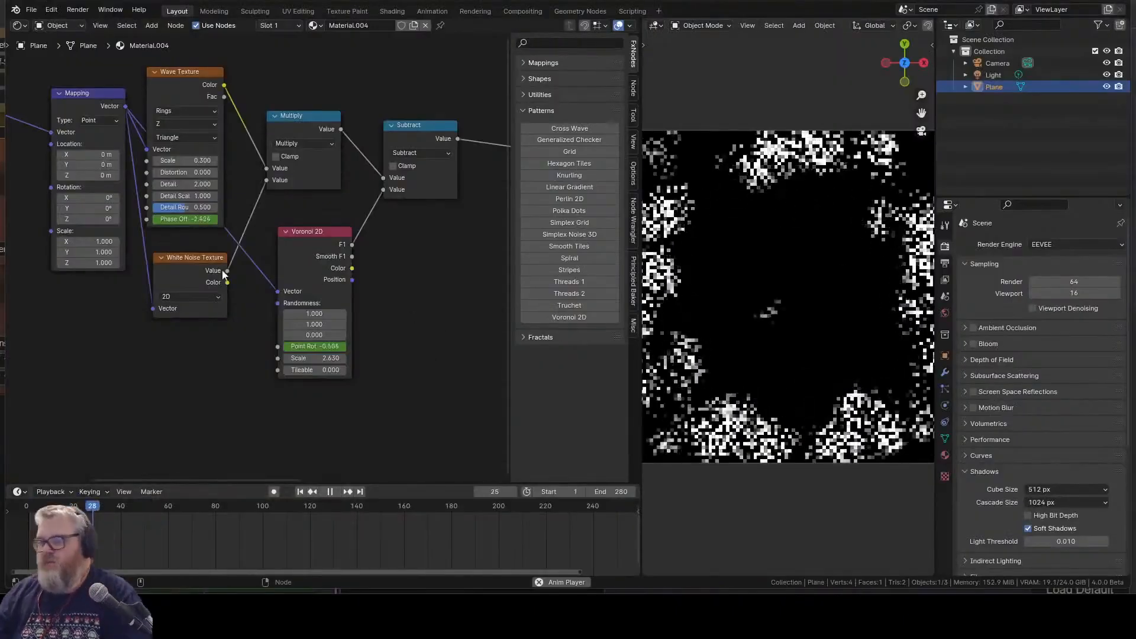
# - In Blender, try 64 for the Vector Pixelate dimensions and settle on 48 for all three
pyautogui.moveTo(256, 273); pyautogui.dragTo(554, 290)
pyautogui.write('64')
pyautogui.press('Return')
pyautogui.moveTo(260, 162); pyautogui.dragTo(261, 181)
pyautogui.write('48')
pyautogui.press('Return')
# - Set all three randomness values of the Voronoi 2D node to 0 and its scale to 2
pyautogui.moveTo(391, 235); pyautogui.dragTo(231, 263)
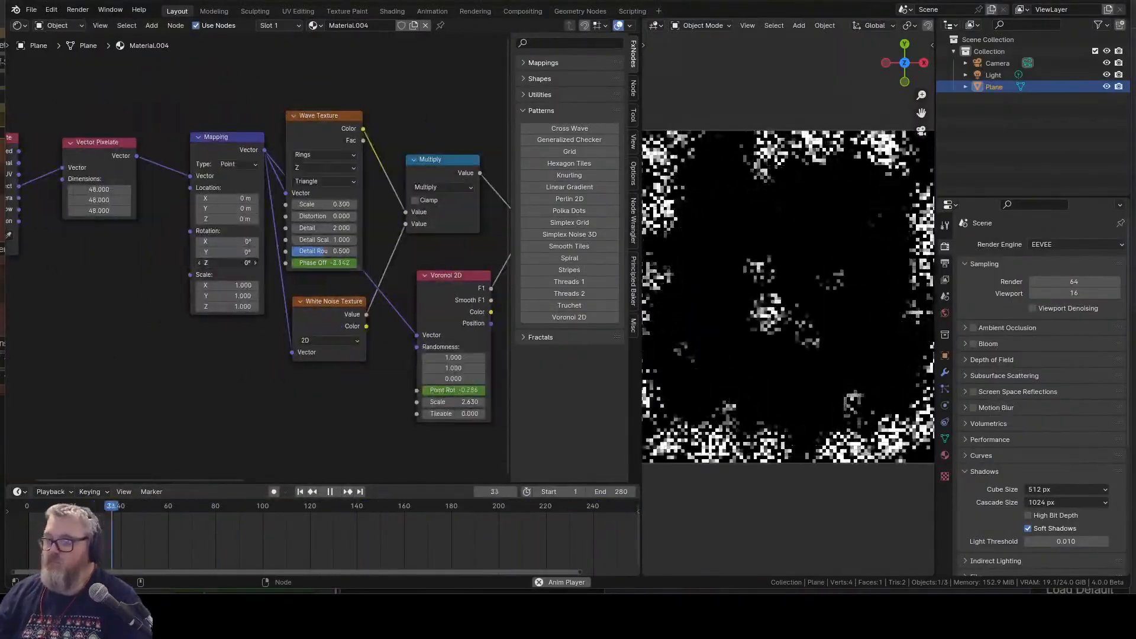
pyautogui.moveTo(455, 356); pyautogui.dragTo(312, 389)
pyautogui.write('0')
pyautogui.press('Return')
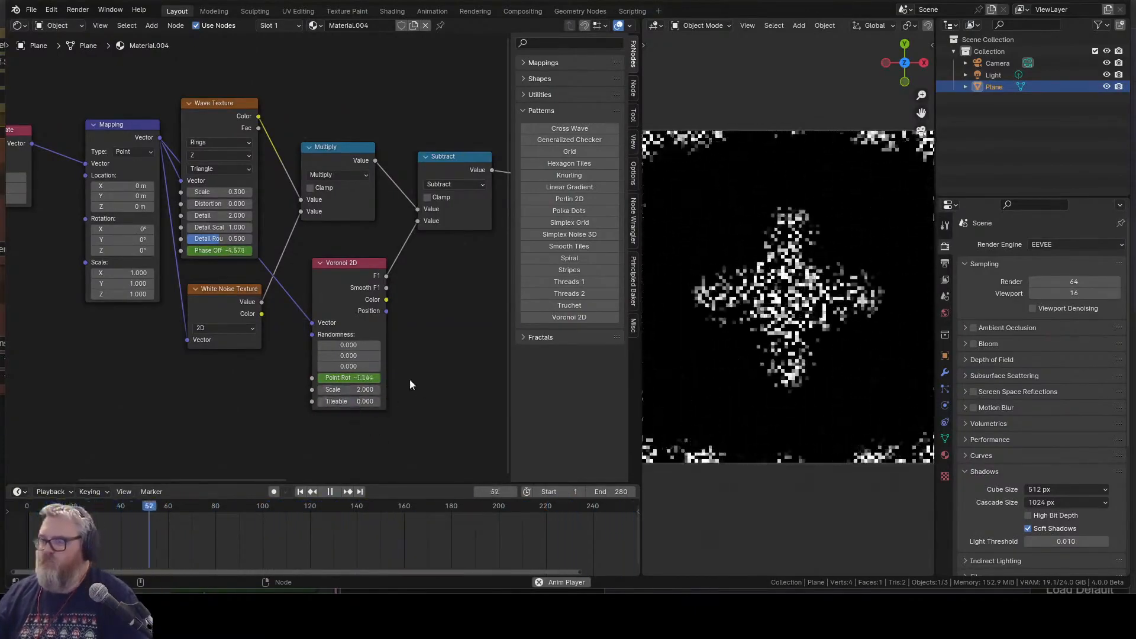
# - Preview the outputs of the material's texture and math nodes one by one, and open the scene's output properties
pyautogui.moveTo(436, 310); pyautogui.dragTo(289, 368)
pyautogui.keyDown('ctrl'); pyautogui.keyDown('shift'); pyautogui.click(206, 330); pyautogui.keyUp('shift'); pyautogui.keyUp('ctrl')
pyautogui.keyDown('ctrl'); pyautogui.keyDown('shift'); pyautogui.click(305, 216); pyautogui.keyUp('shift'); pyautogui.keyUp('ctrl')
pyautogui.moveTo(364, 358); pyautogui.dragTo(200, 396)
pyautogui.keyDown('ctrl'); pyautogui.keyDown('shift'); pyautogui.click(276, 163); pyautogui.keyUp('shift'); pyautogui.keyUp('ctrl')
pyautogui.keyDown('ctrl'); pyautogui.keyDown('shift'); pyautogui.click(168, 304); pyautogui.keyUp('shift'); pyautogui.keyUp('ctrl')
pyautogui.keyDown('ctrl'); pyautogui.keyDown('shift'); pyautogui.click(293, 296); pyautogui.keyUp('shift'); pyautogui.keyUp('ctrl')
pyautogui.keyDown('ctrl'); pyautogui.keyDown('shift'); pyautogui.click(391, 177); pyautogui.keyUp('shift'); pyautogui.keyUp('ctrl')
pyautogui.moveTo(438, 379); pyautogui.dragTo(310, 435)
pyautogui.keyDown('ctrl'); pyautogui.keyDown('shift'); pyautogui.click(384, 198); pyautogui.keyUp('shift'); pyautogui.keyUp('ctrl')
pyautogui.moveTo(247, 276); pyautogui.dragTo(214, 280)
pyautogui.click(944, 264)
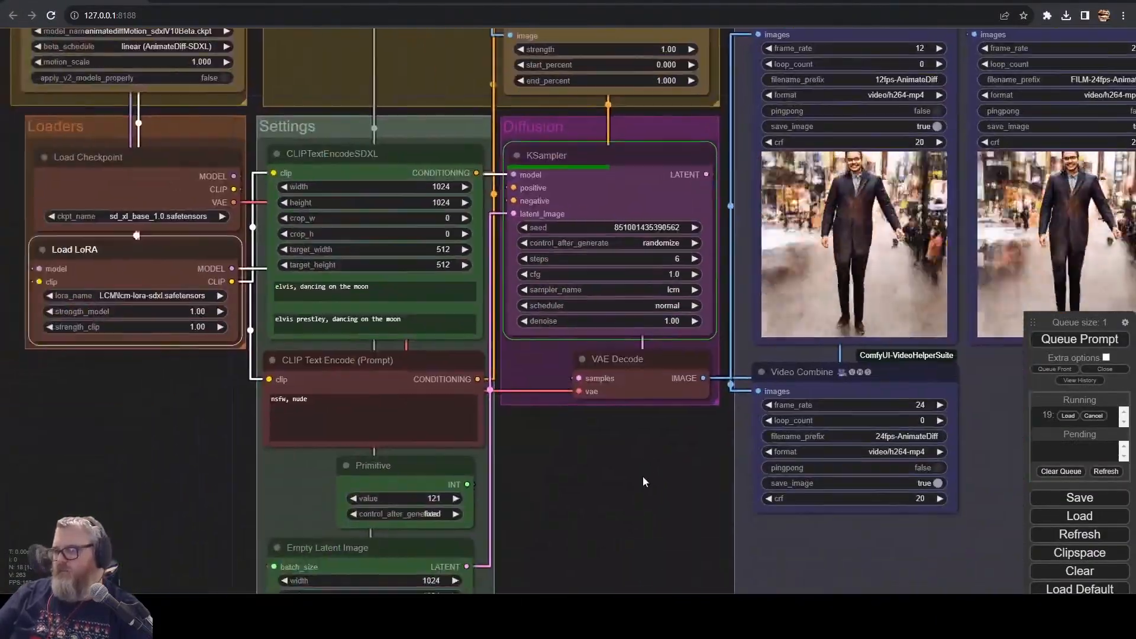
# - Look through the Harrlogos XL LoRA page on Civitai and return to the model list
pyautogui.moveTo(644, 482); pyautogui.dragTo(325, 477)
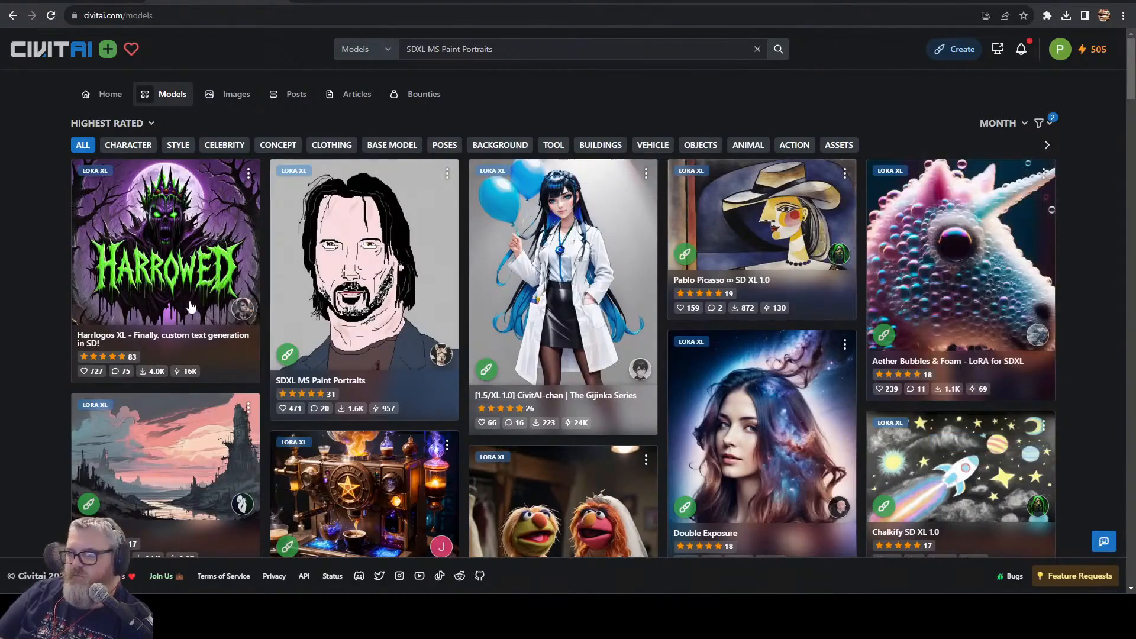
pyautogui.click(197, 279)
pyautogui.scroll(-5, 219, 182)
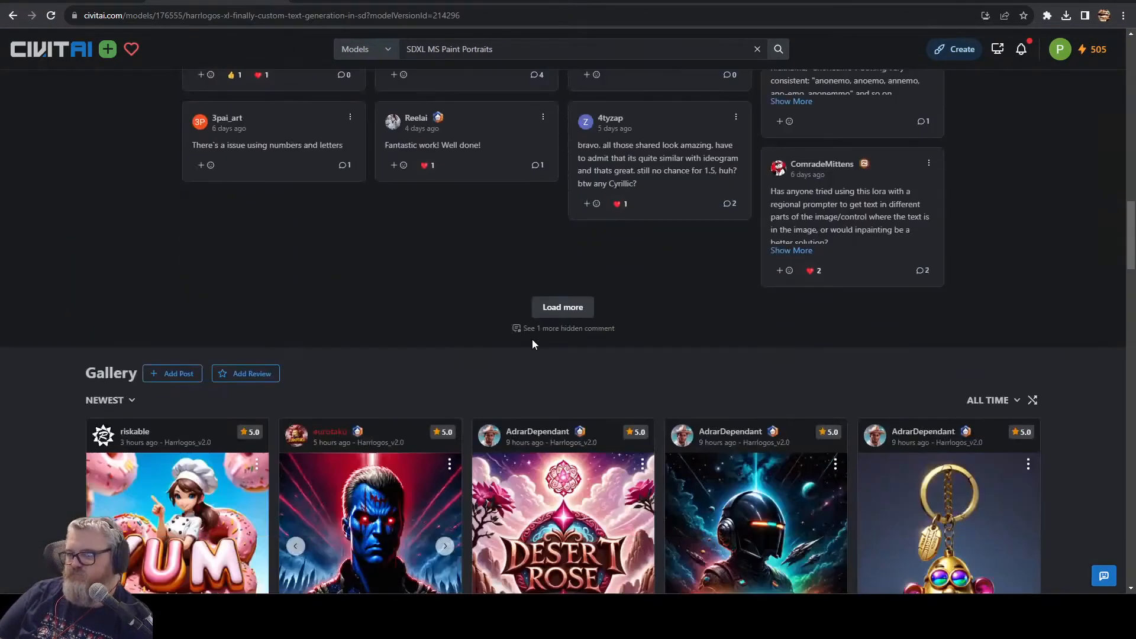
pyautogui.hotkey('alt', 'Left')
# - Browse the highest-rated SDXL LoRAs in the Civitai model list for styles worth using
pyautogui.scroll(-7, 518, 322)
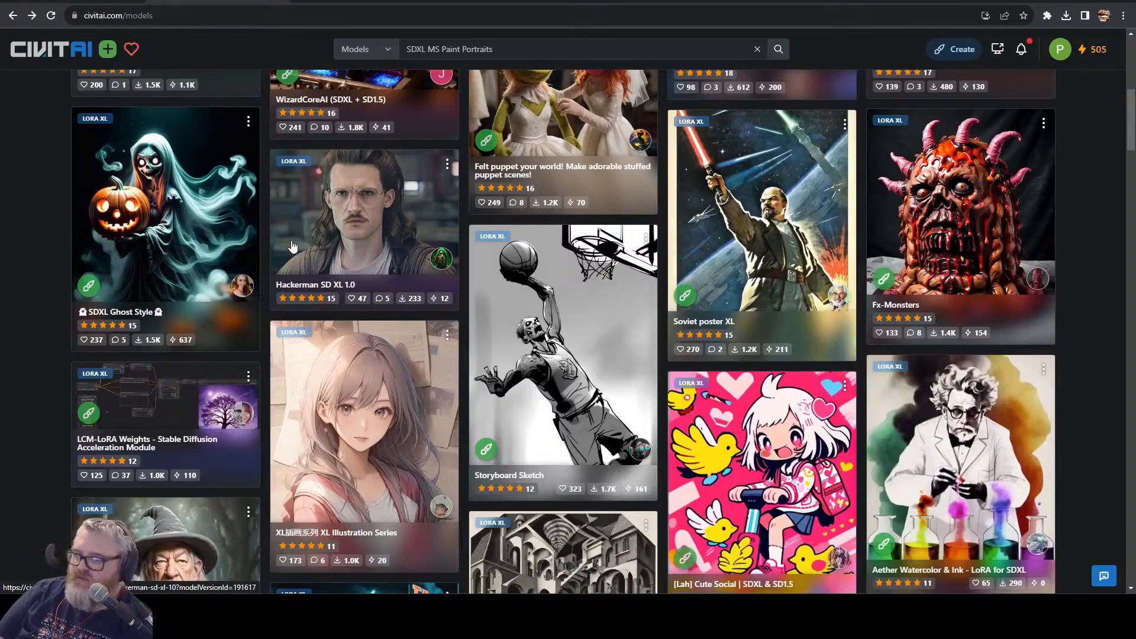
pyautogui.scroll(1, 292, 245)
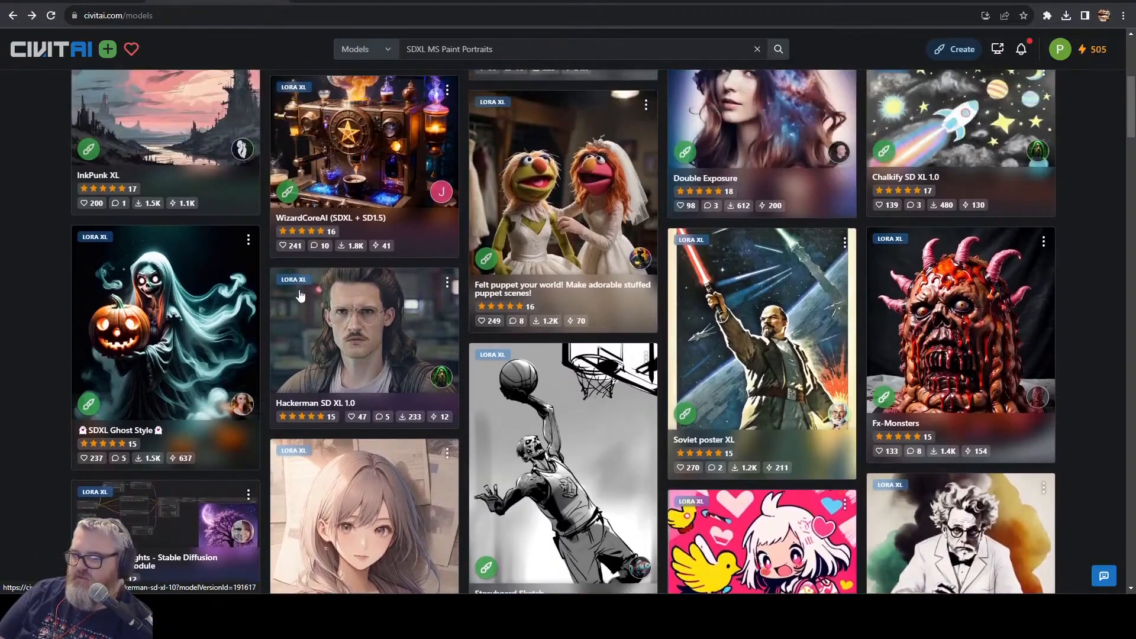
pyautogui.scroll(3, 177, 300)
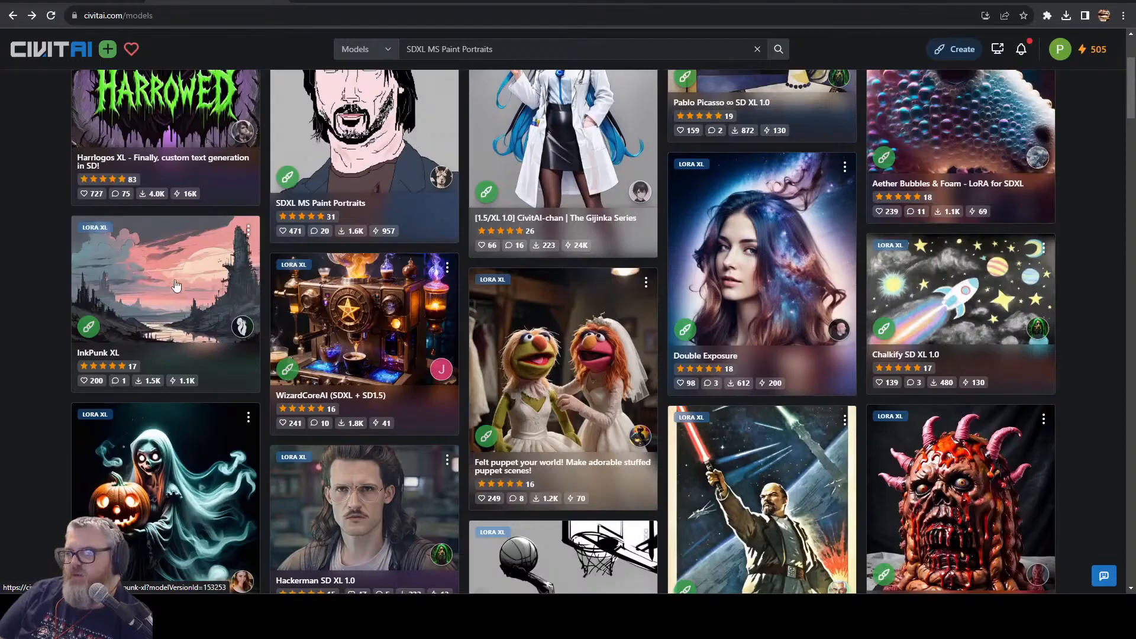
pyautogui.scroll(3, 175, 282)
pyautogui.scroll(-15, 947, 197)
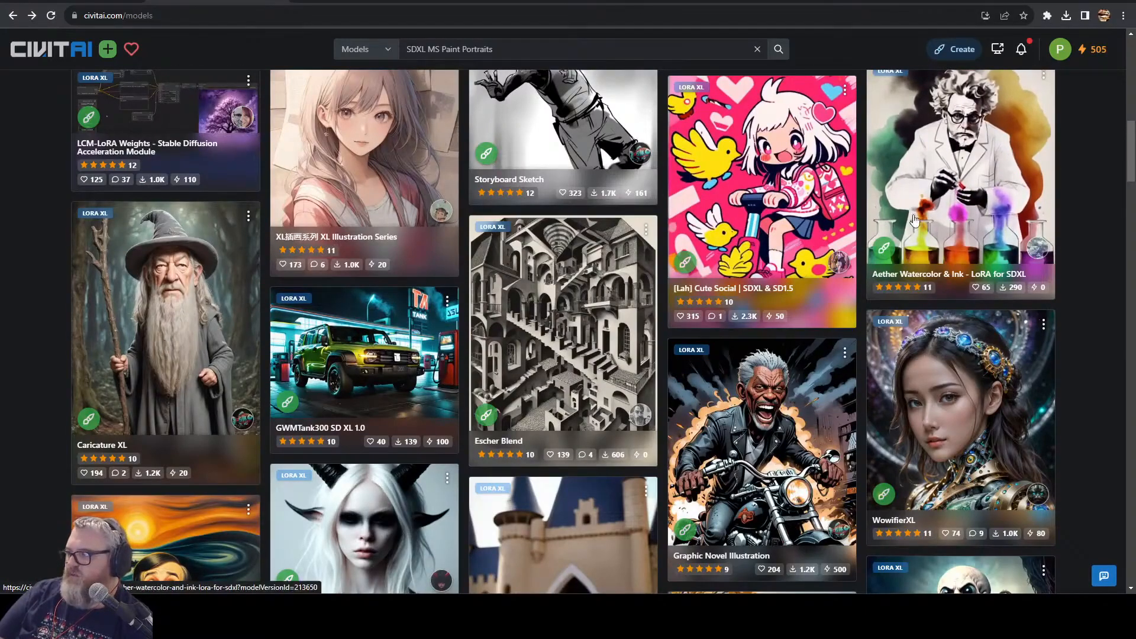
pyautogui.scroll(-10, 150, 333)
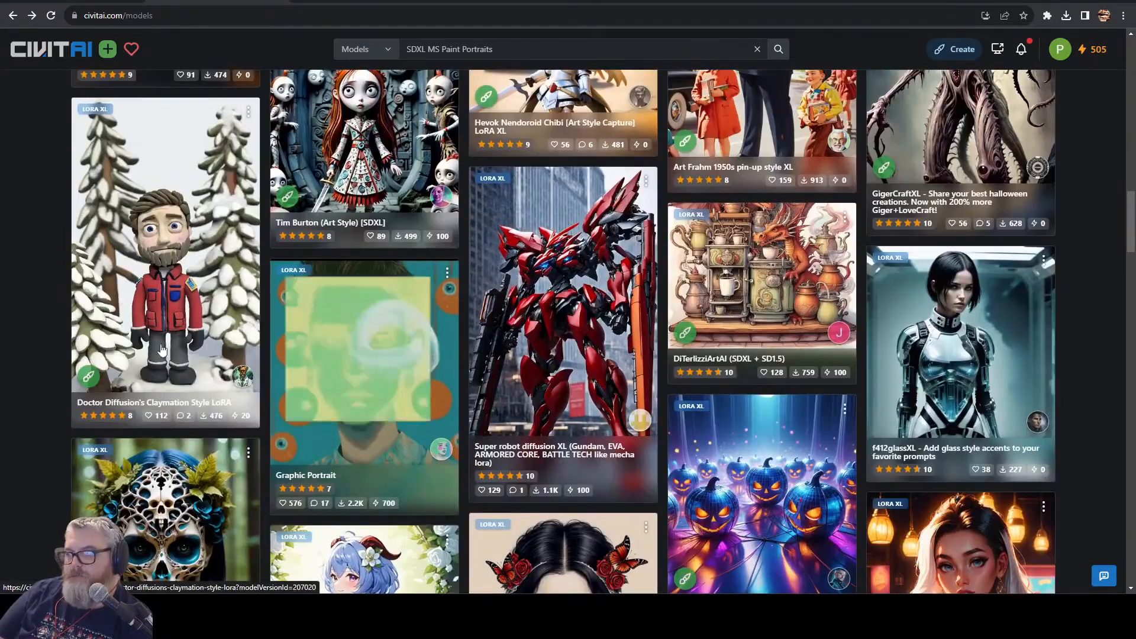
pyautogui.scroll(-11, 150, 333)
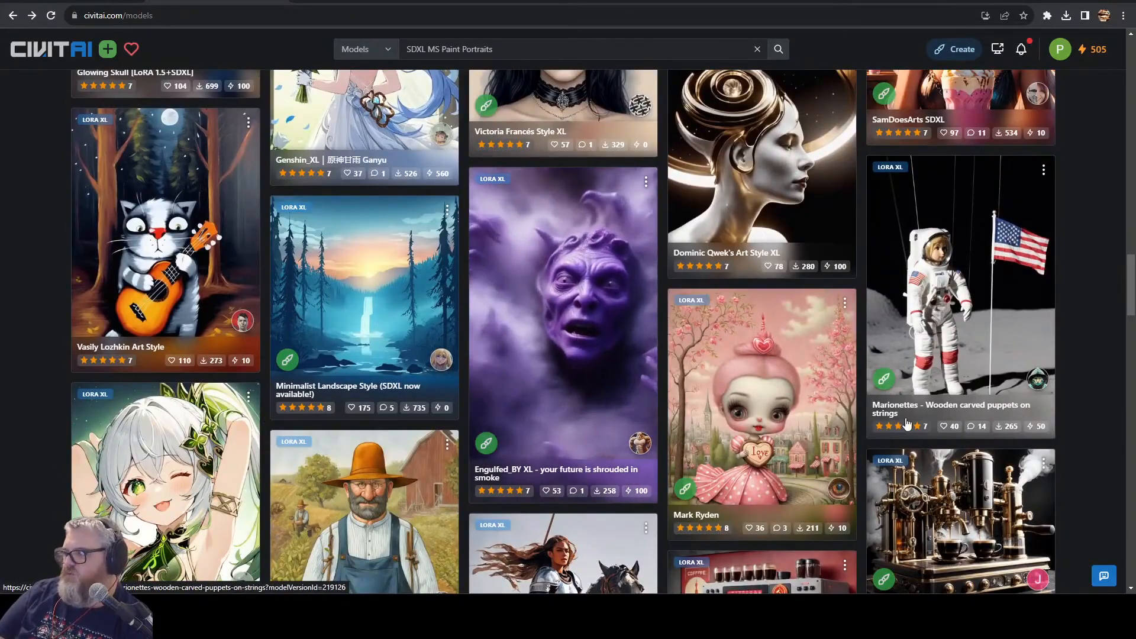
pyautogui.scroll(-3, 926, 197)
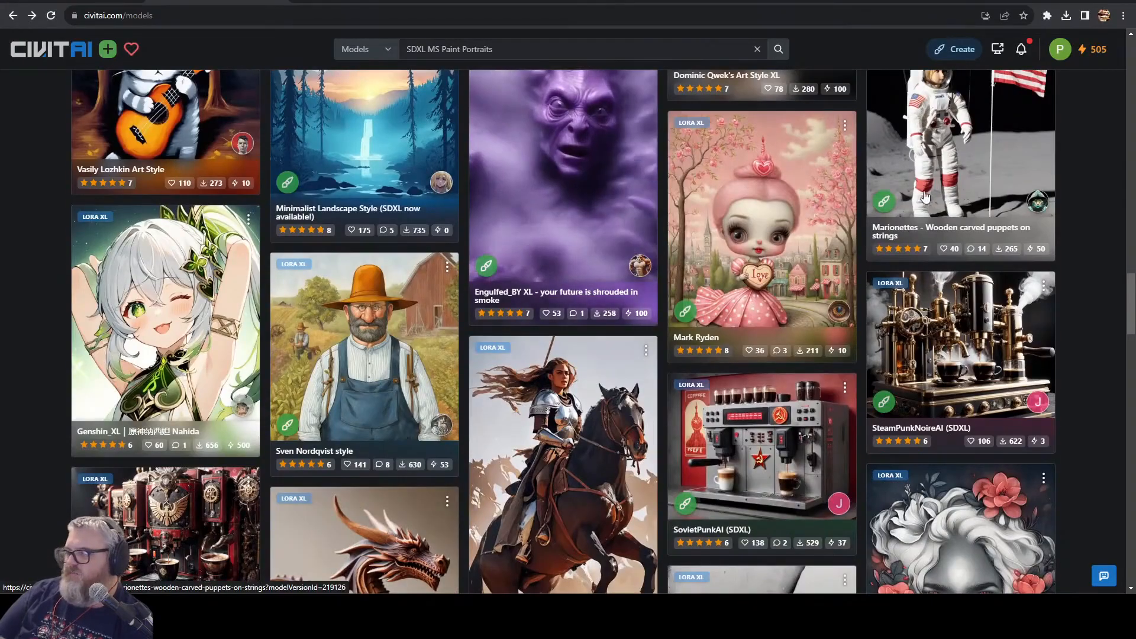
pyautogui.scroll(-8, 771, 282)
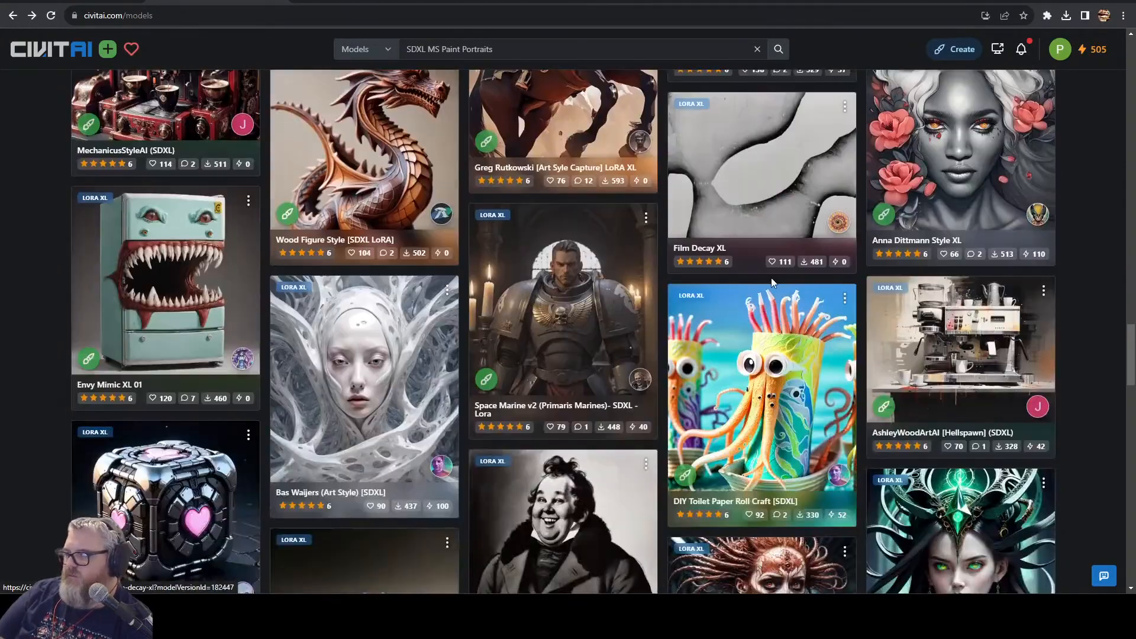
# - Open the Film Decay XL LoRA page and view its sample images
pyautogui.click(728, 194)
pyautogui.click(662, 320)
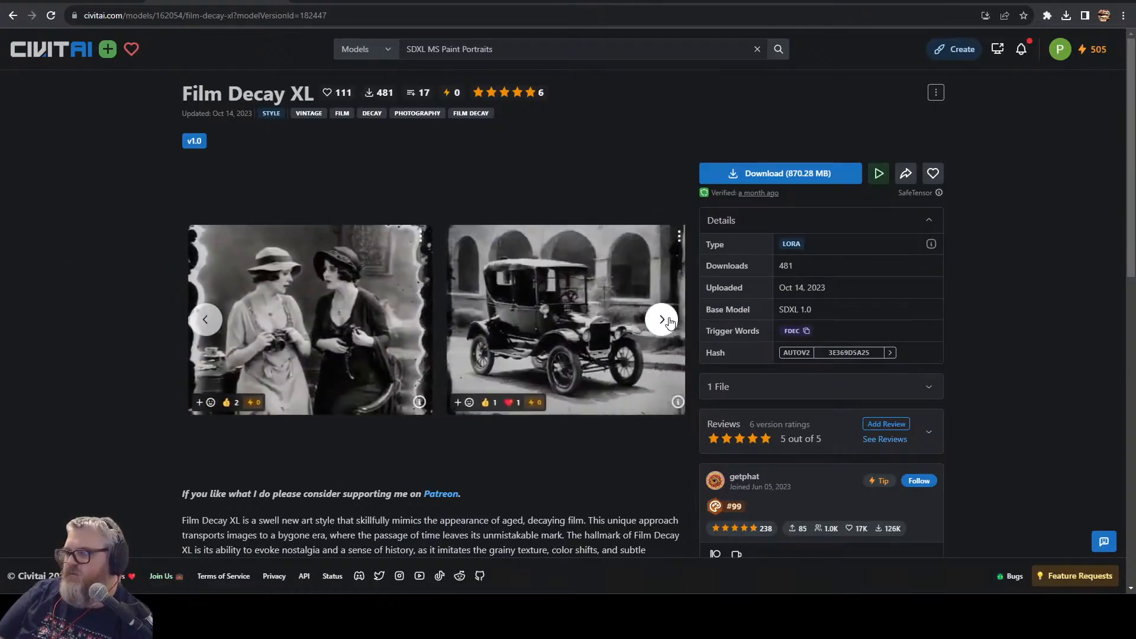
pyautogui.click(663, 320)
pyautogui.click(662, 320)
pyautogui.click(662, 320)
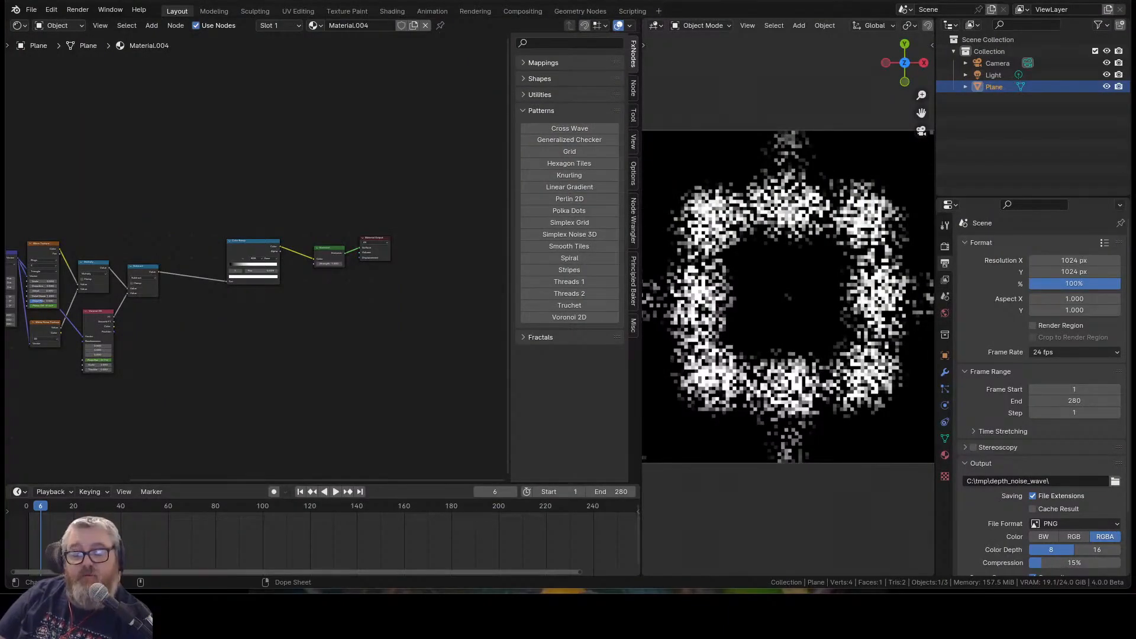
# - Check the Elvis run in the command prompt window and examine the 12 fps output video in ComfyUI up close
pyautogui.moveTo(220, 610)
pyautogui.click(197, 572)
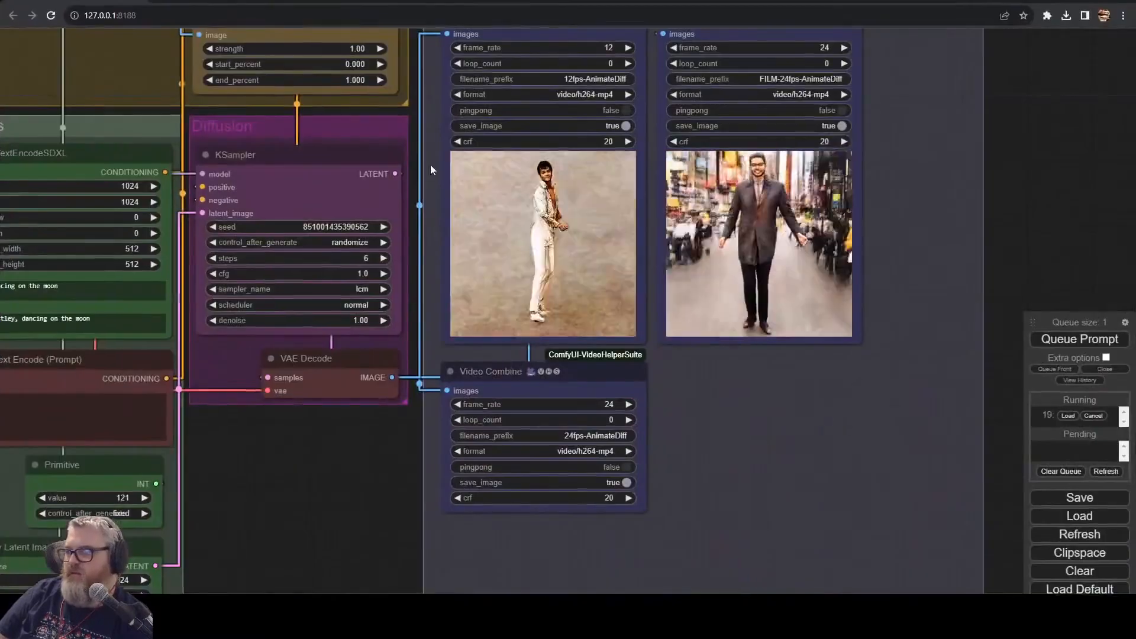
pyautogui.scroll(5, 581, 192)
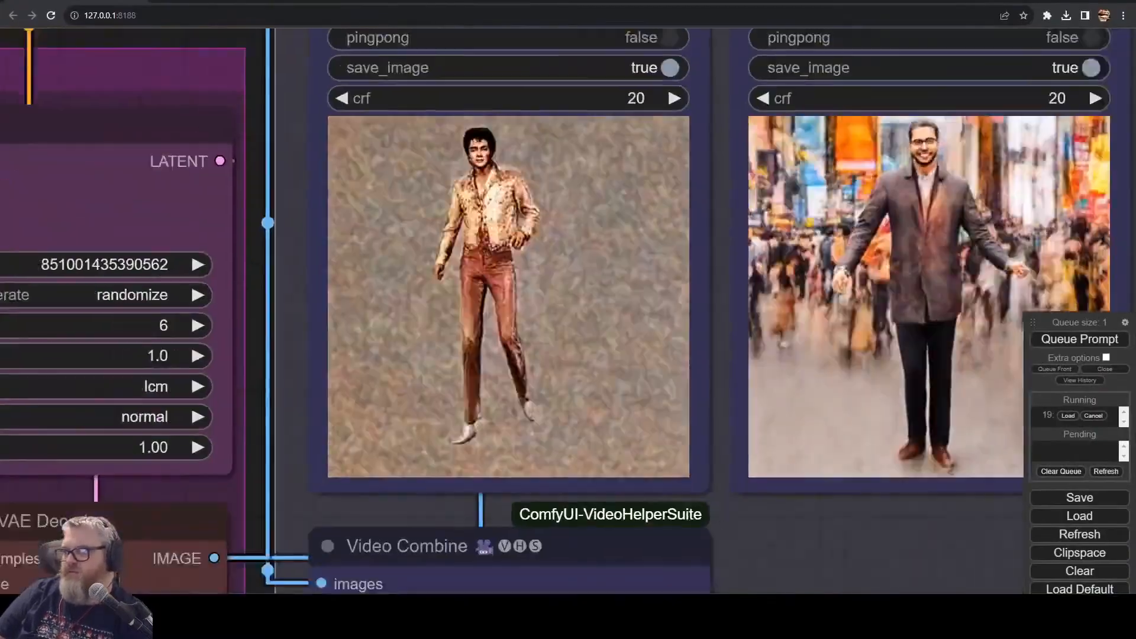
pyautogui.scroll(-10, 396, 478)
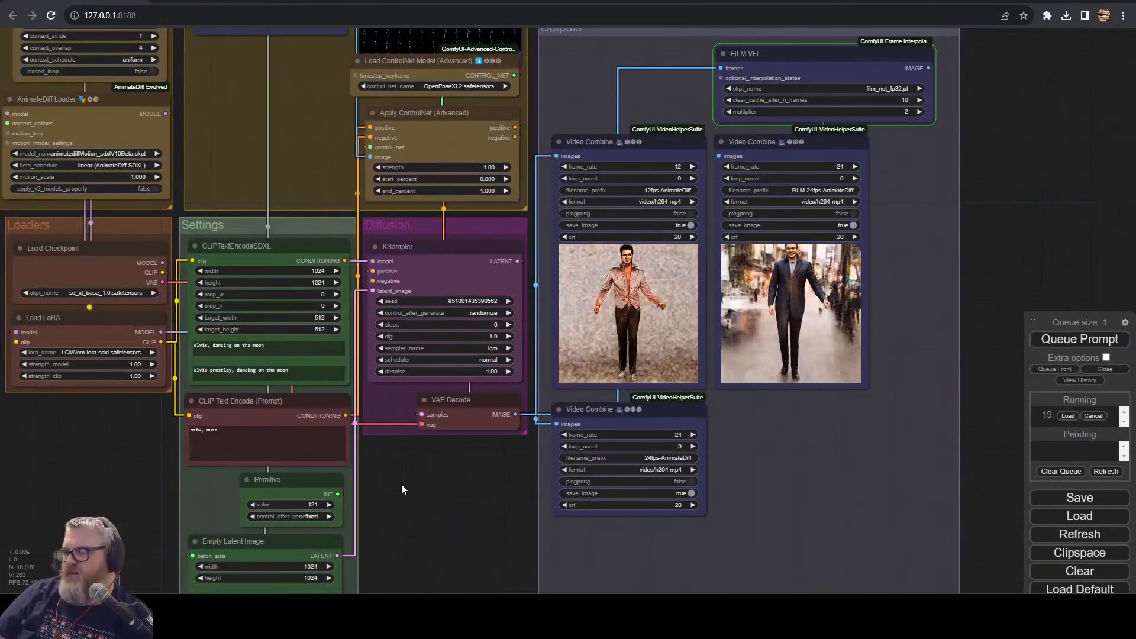
pyautogui.moveTo(989, 299); pyautogui.dragTo(862, 340)
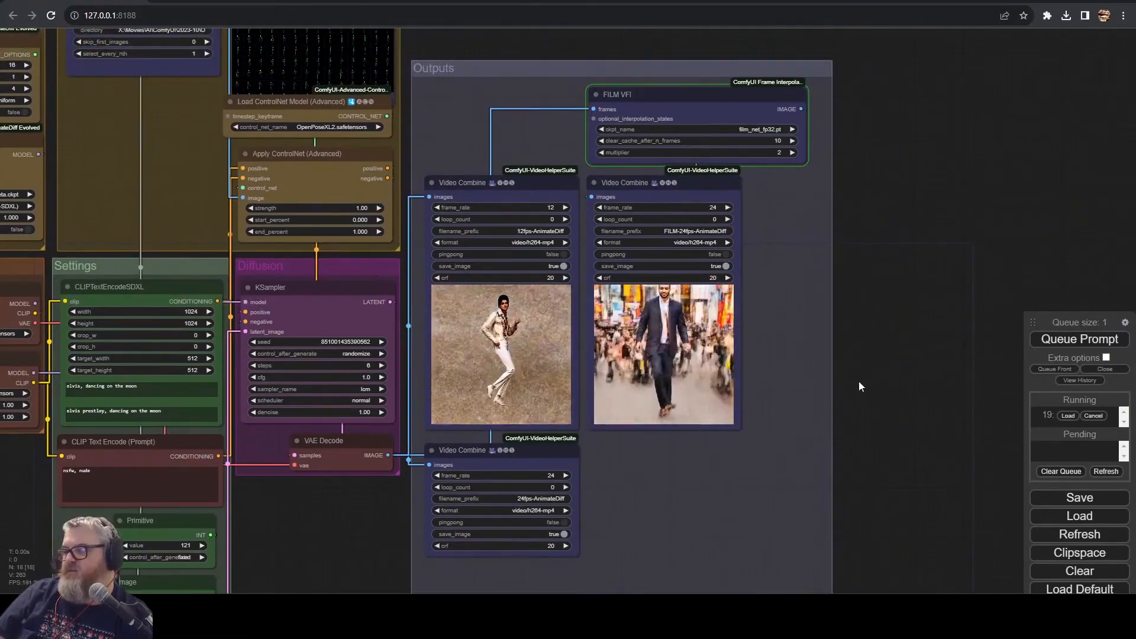
pyautogui.scroll(10, 862, 360)
pyautogui.scroll(-6, 863, 364)
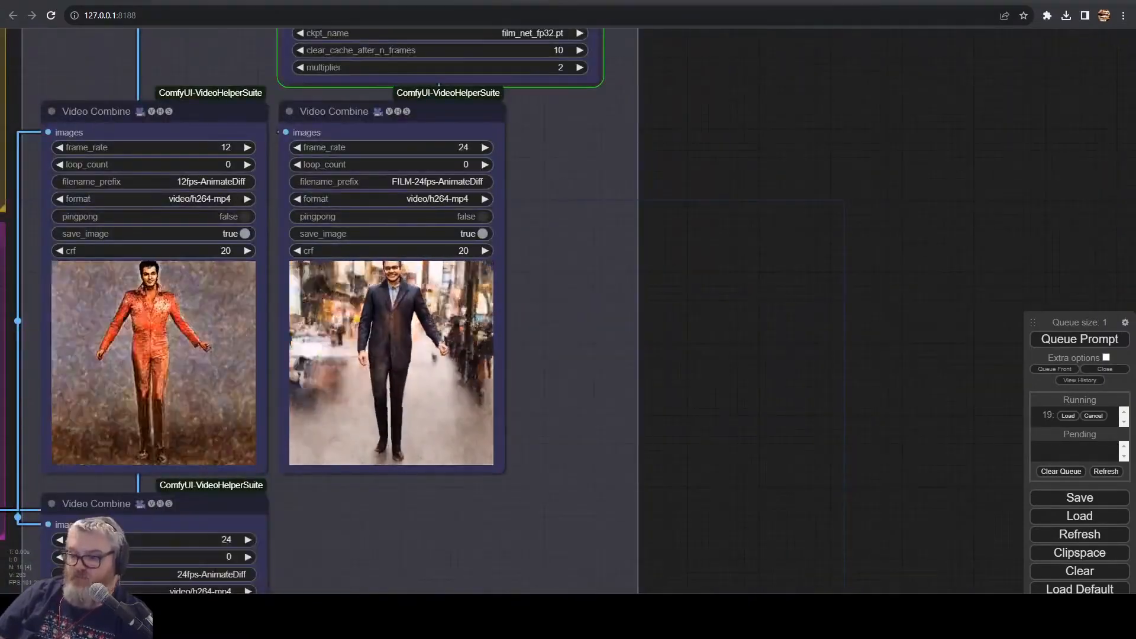
# - Compare the 12 fps and FILM 24 fps Elvis videos and move VAE Decode slightly up within the Diffusion group
pyautogui.hotkey('alt', 'Tab')
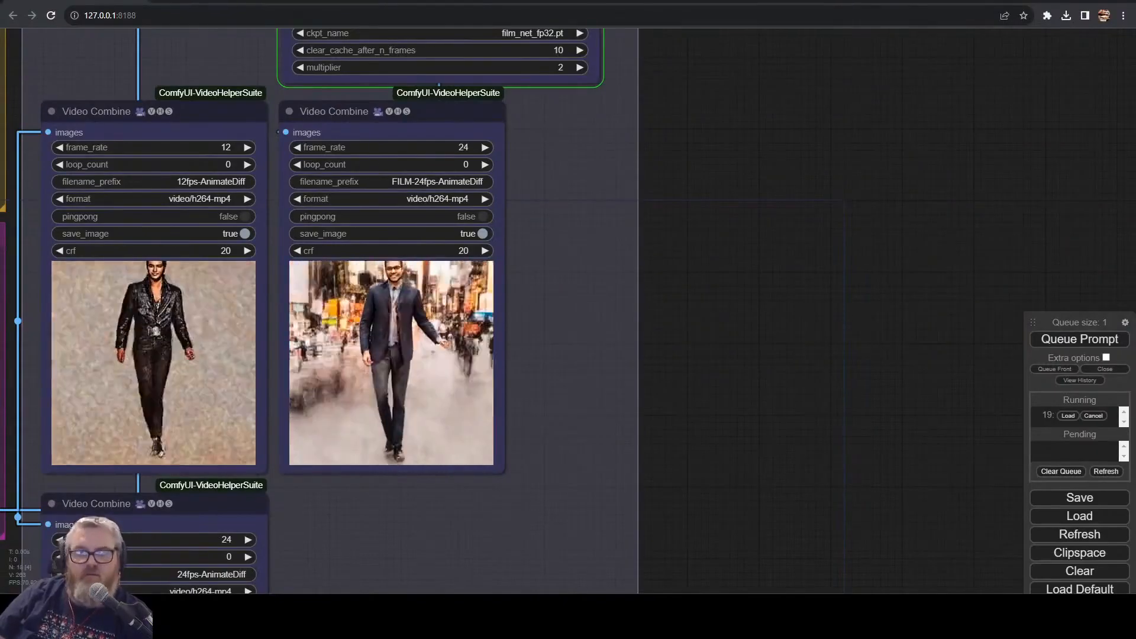
pyautogui.scroll(-1, 651, 329)
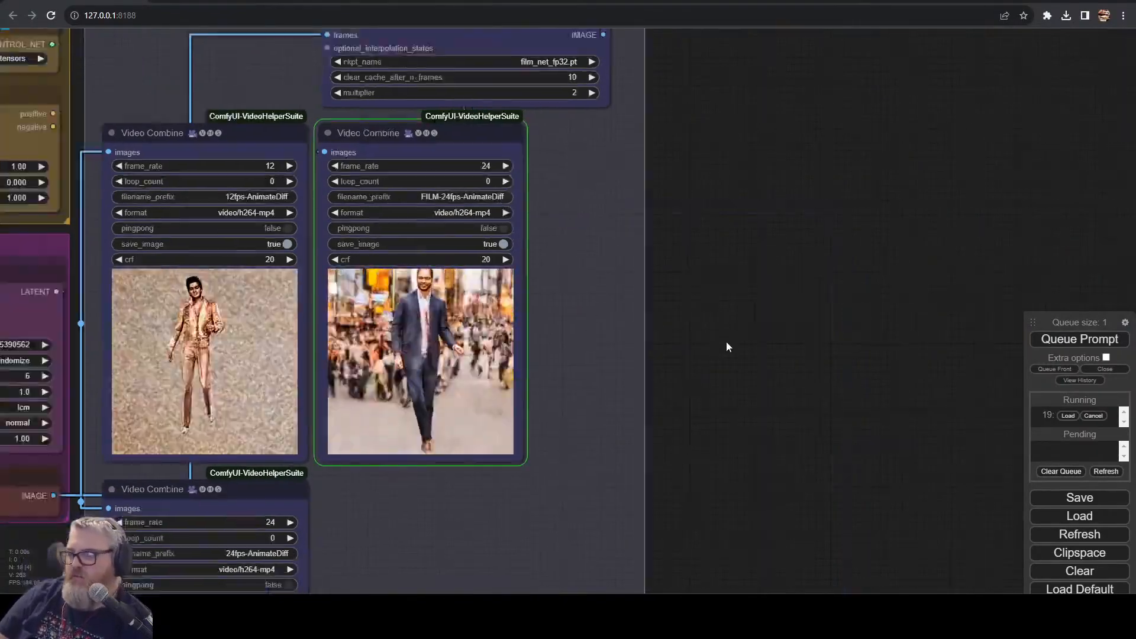
pyautogui.moveTo(712, 348); pyautogui.dragTo(982, 352)
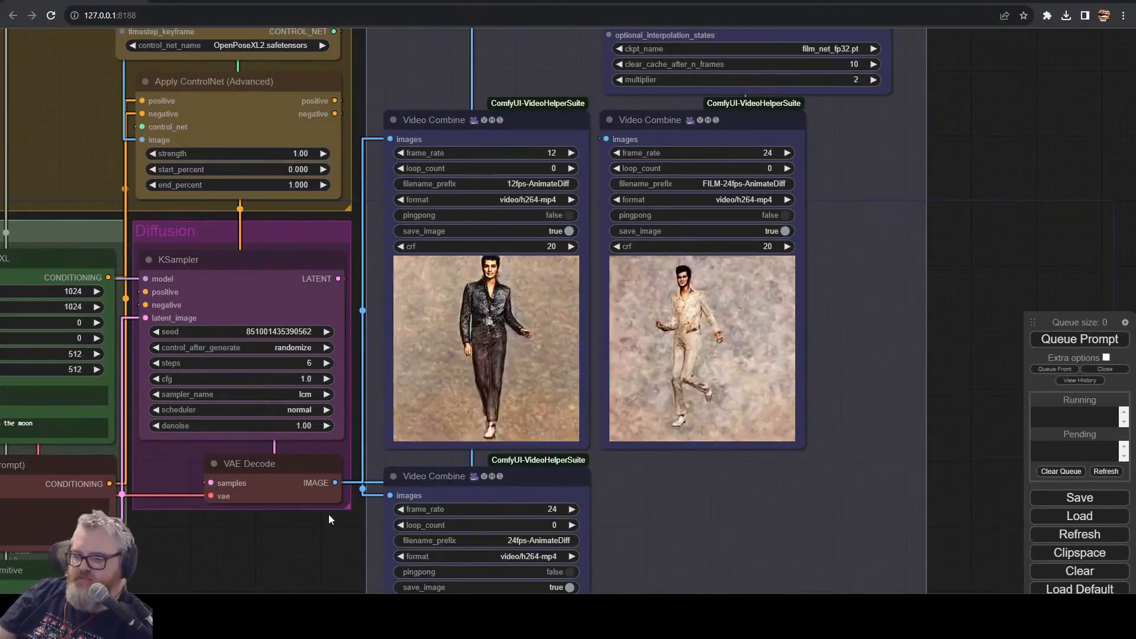
pyautogui.moveTo(296, 465); pyautogui.dragTo(295, 466)
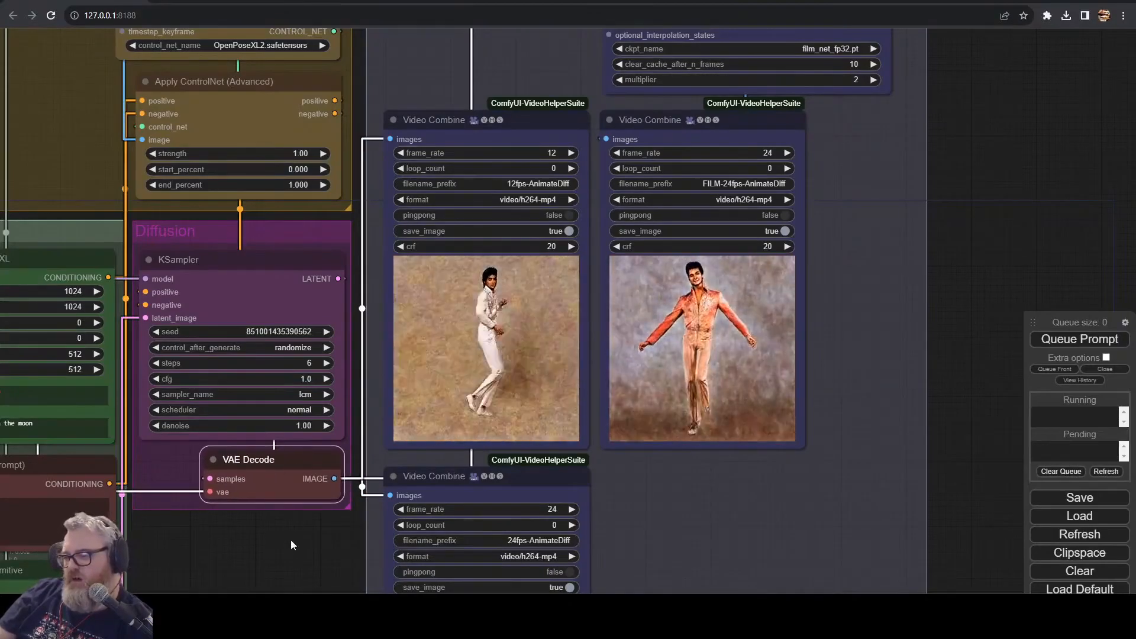